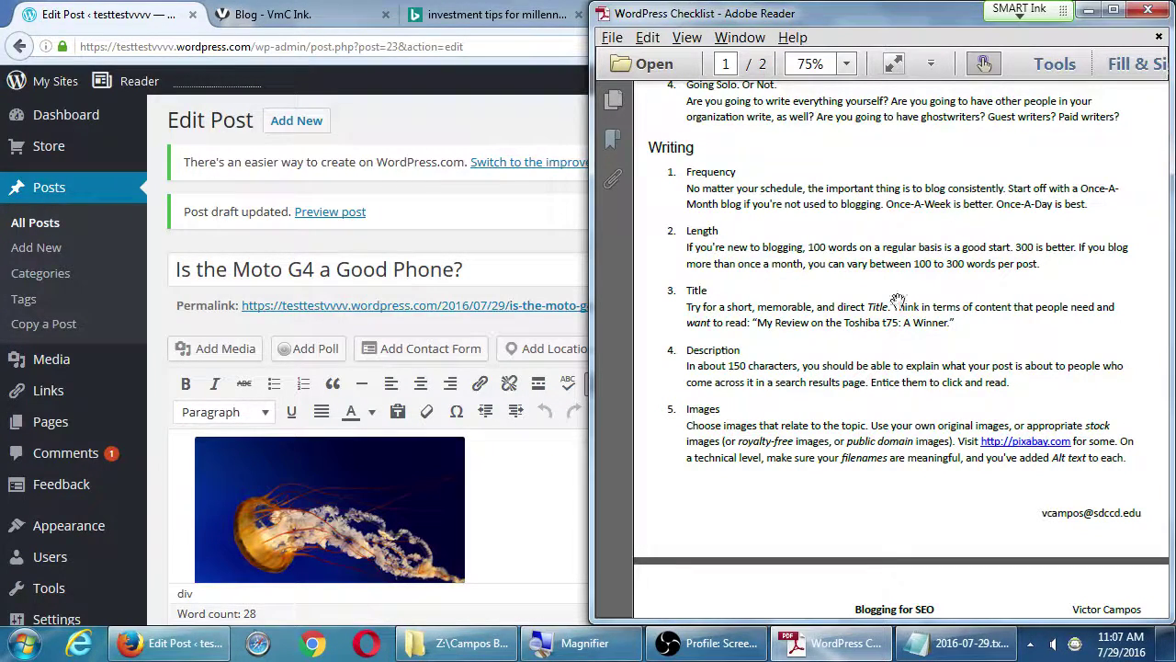
Step: Switch from the blogging checklist to the WordPress draft post and format its closing Conclusion line as Heading 2
scroll(882, 423, "down", 2)
left_click_drag(886, 397, 892, 333)
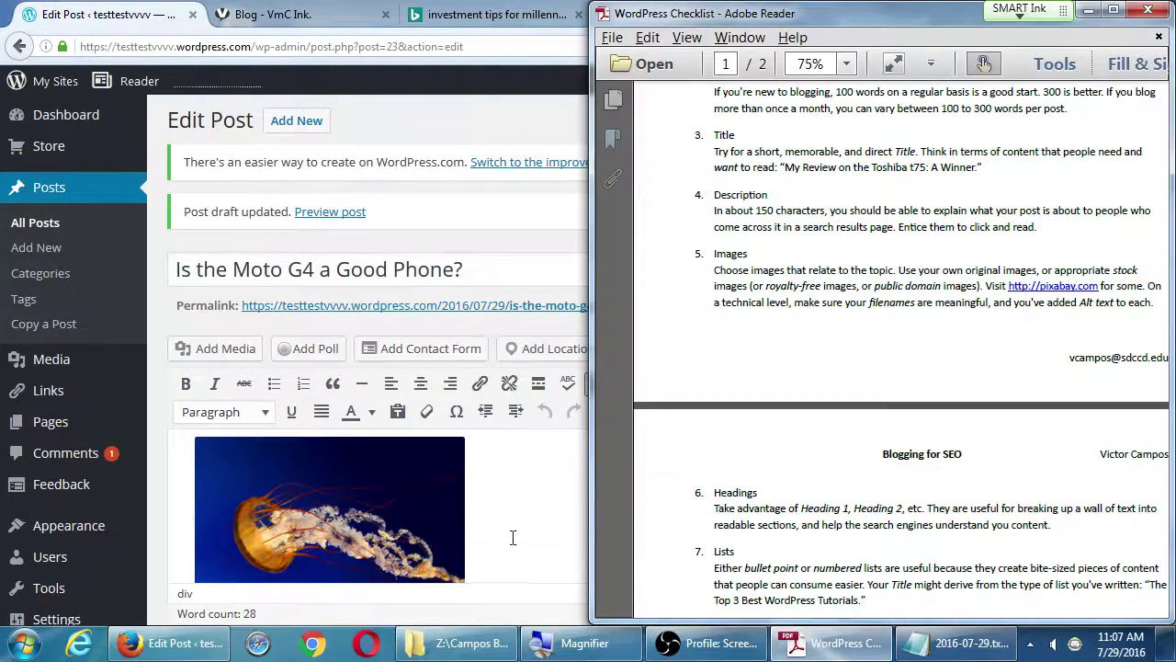
left_click(523, 517)
scroll(523, 517, "down", 3)
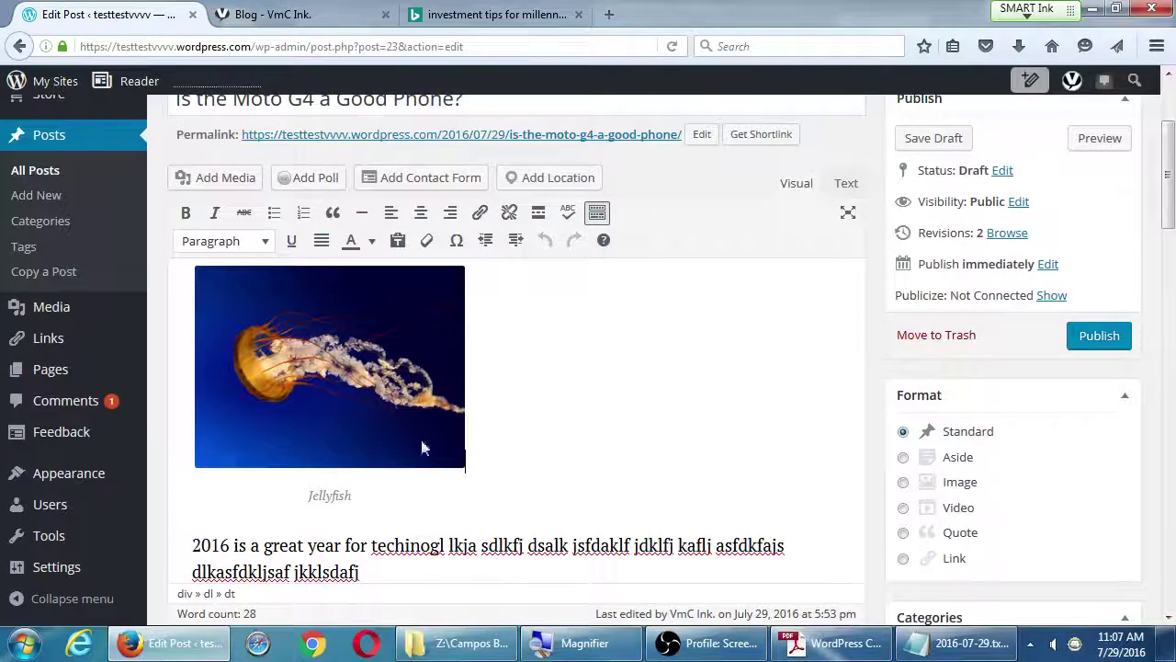
scroll(493, 435, "down", 7)
scroll(496, 438, "down", 4)
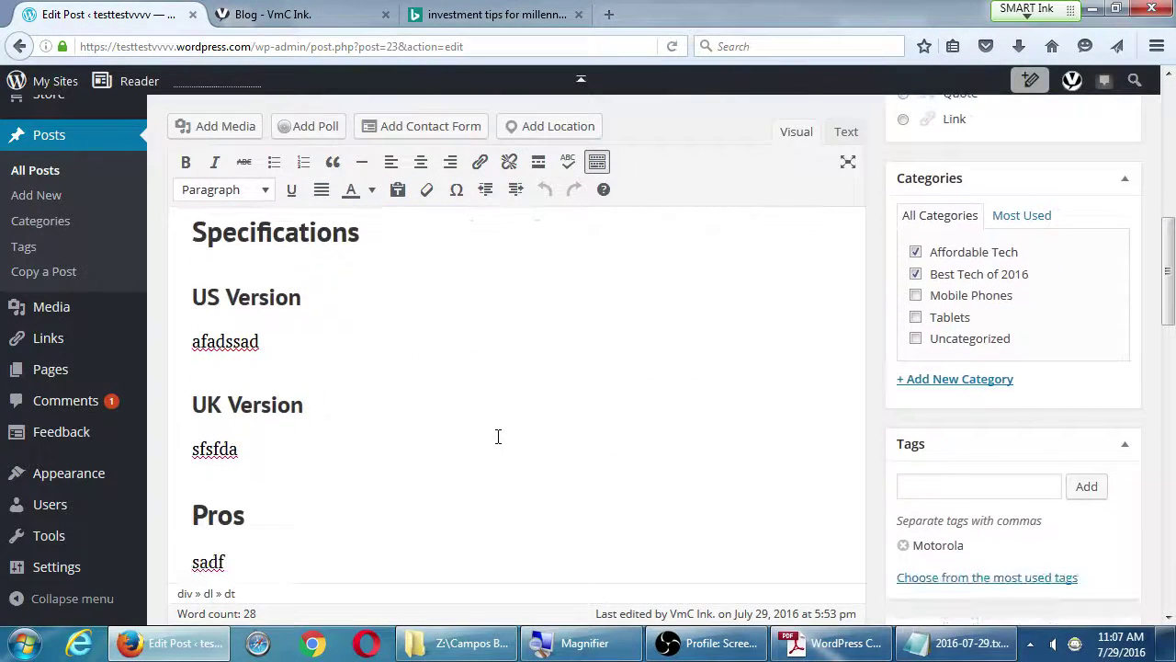
scroll(478, 434, "down", 2)
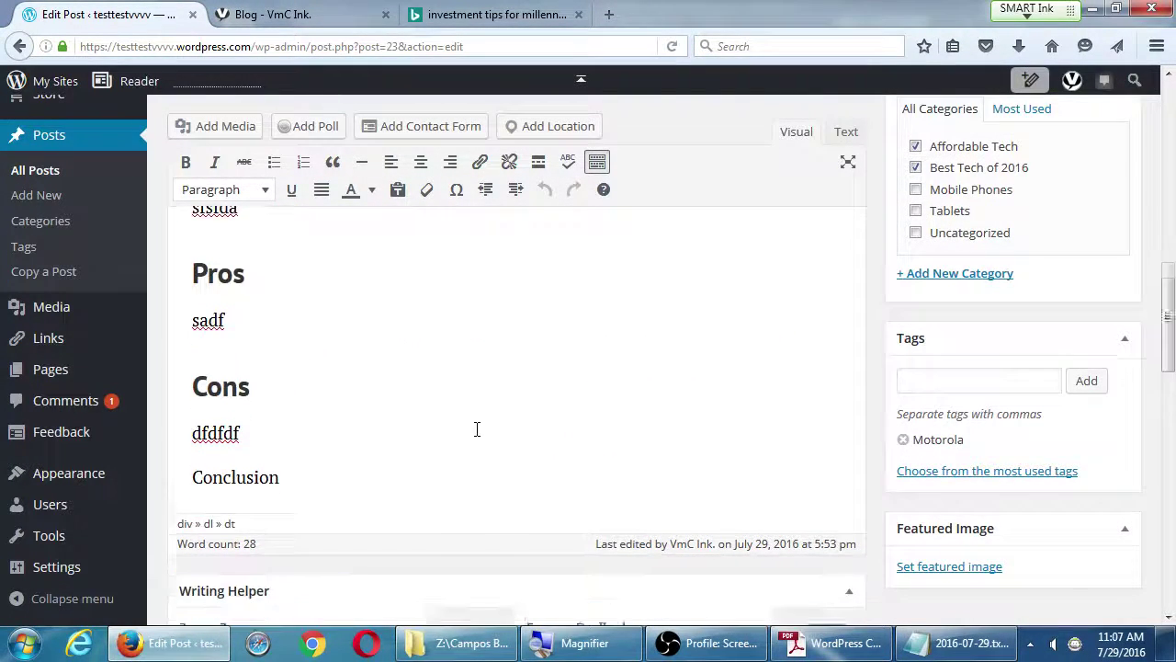
left_click(253, 422)
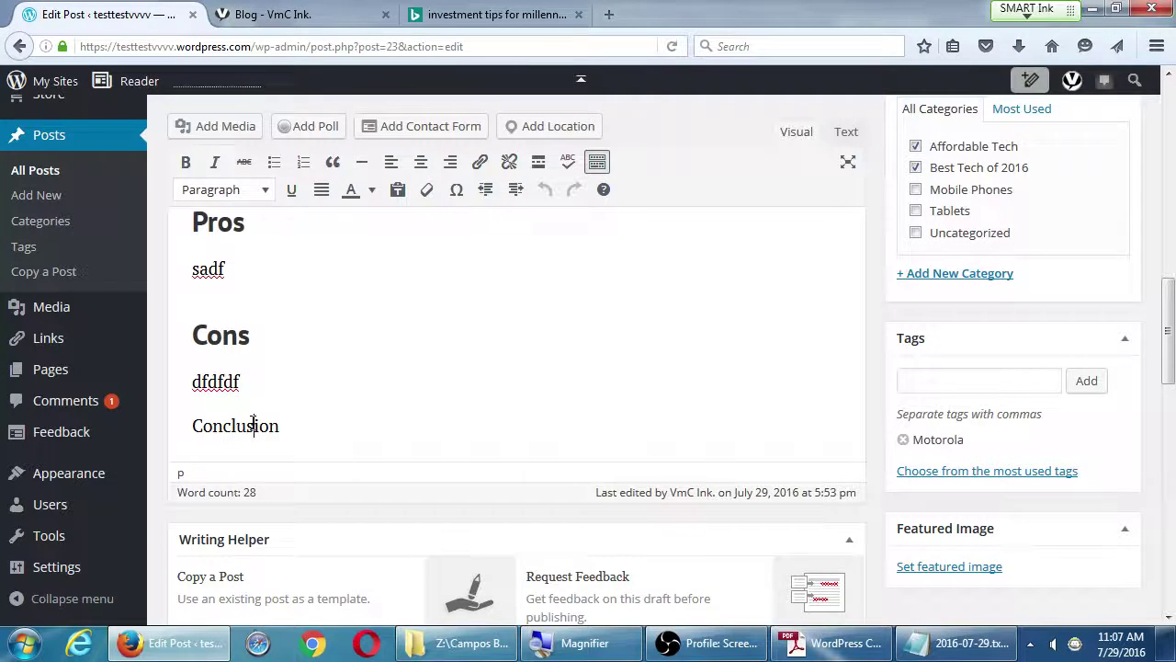
left_click(246, 191)
left_click(280, 328)
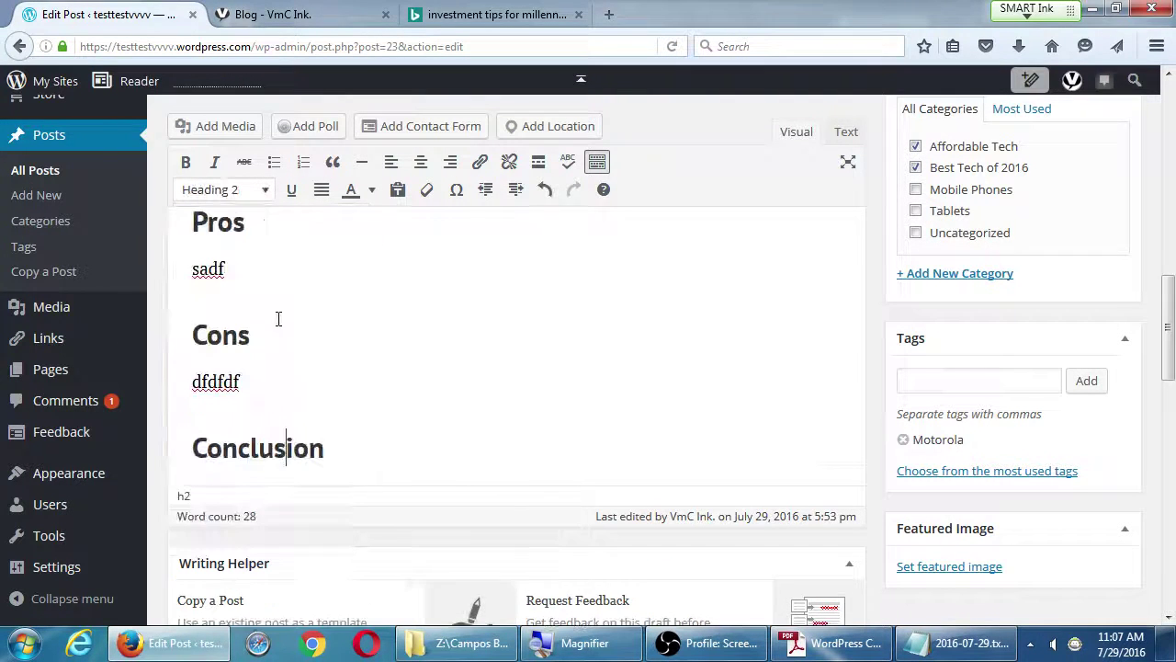
Step: Delete the placeholder text under the Cons heading, leaving the line empty for inserting media
left_click(223, 379)
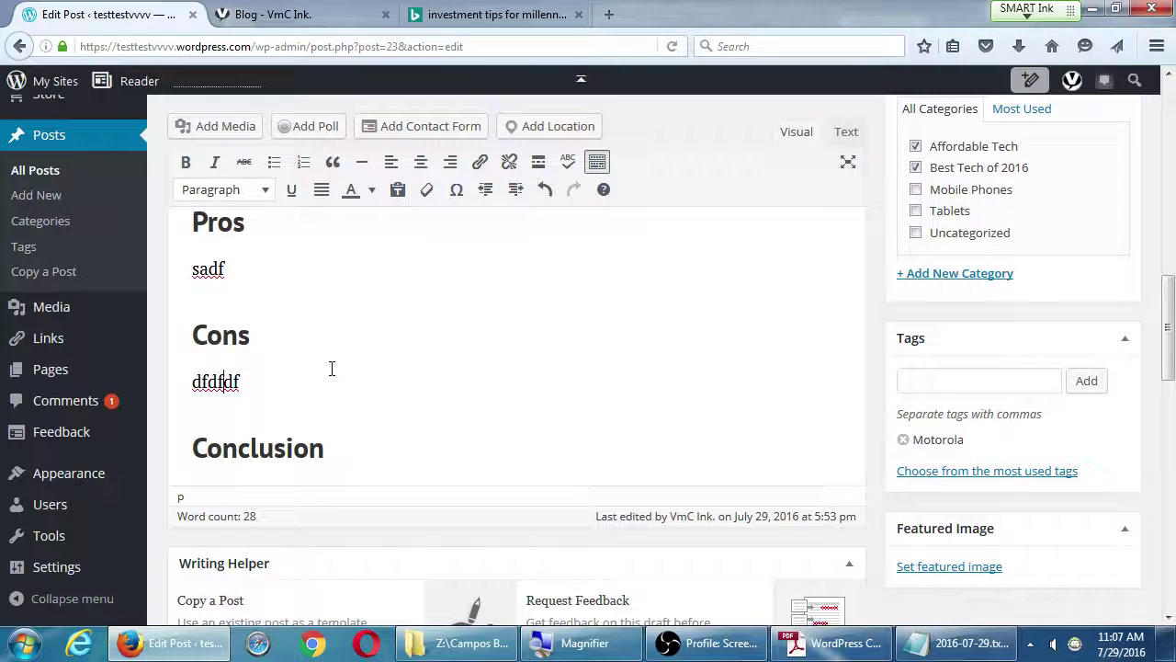
triple_click(332, 369)
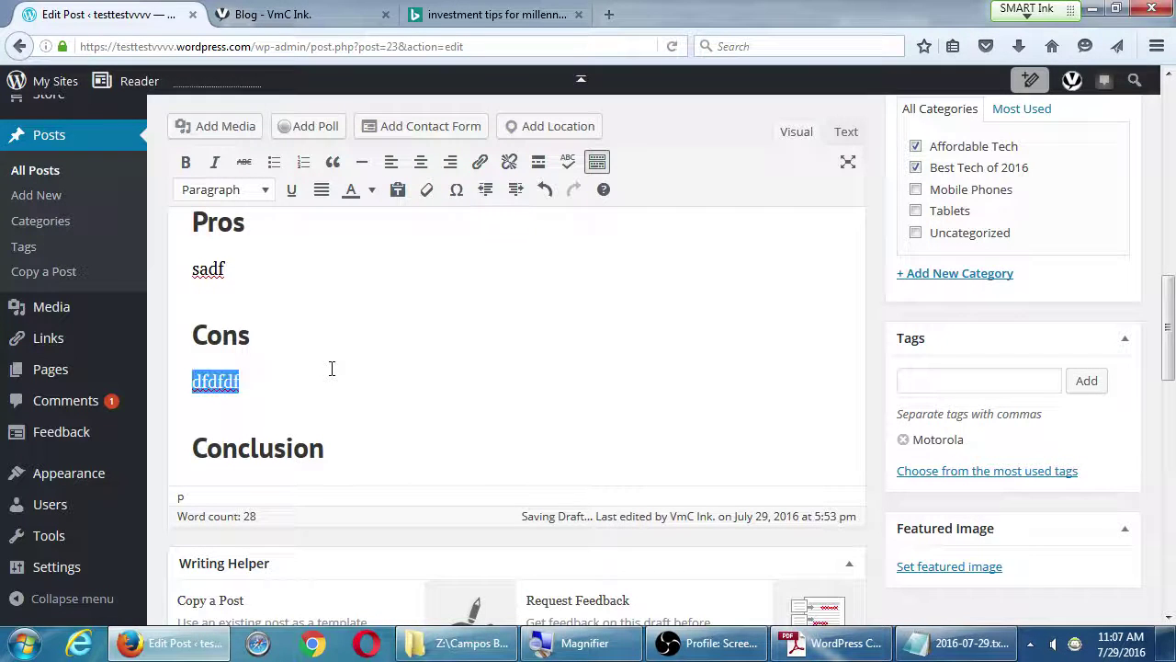
key("BackSpace")
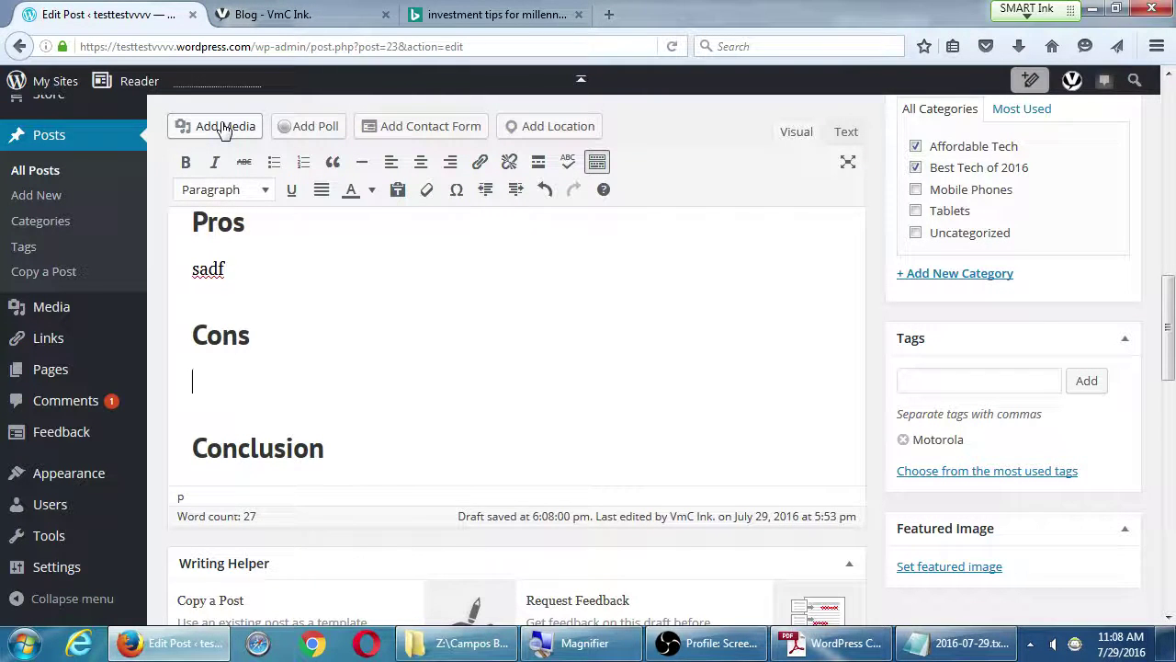
Step: Open the Add Media dialog and look through its media library, file upload, gallery and featured image options
left_click(220, 127)
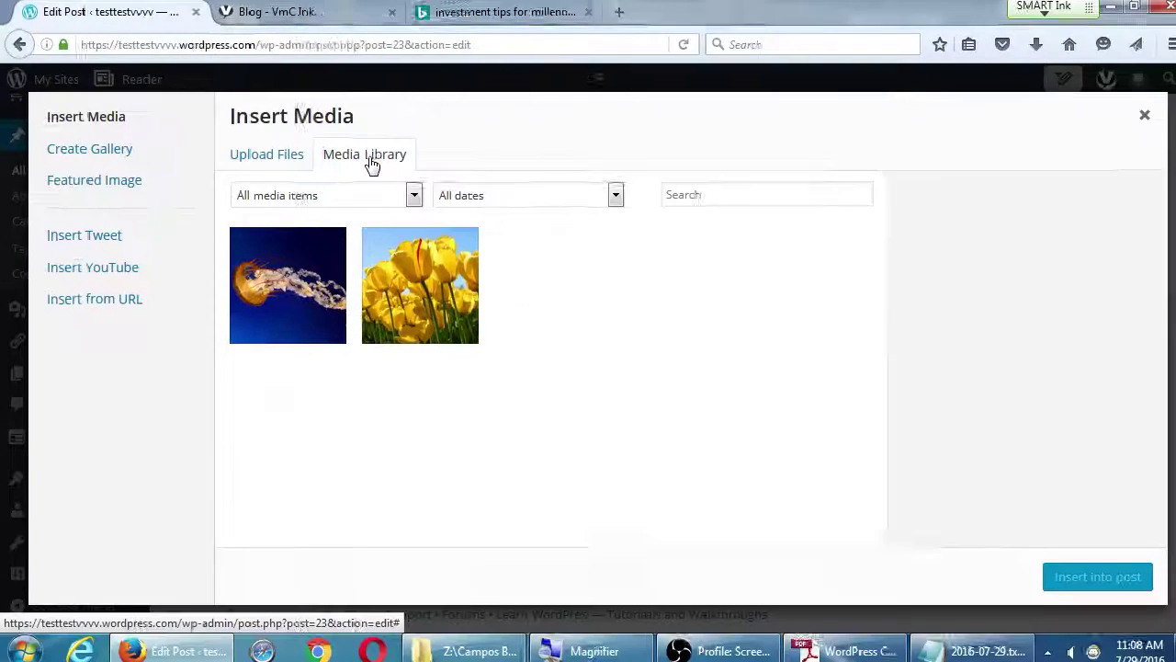
left_click(278, 165)
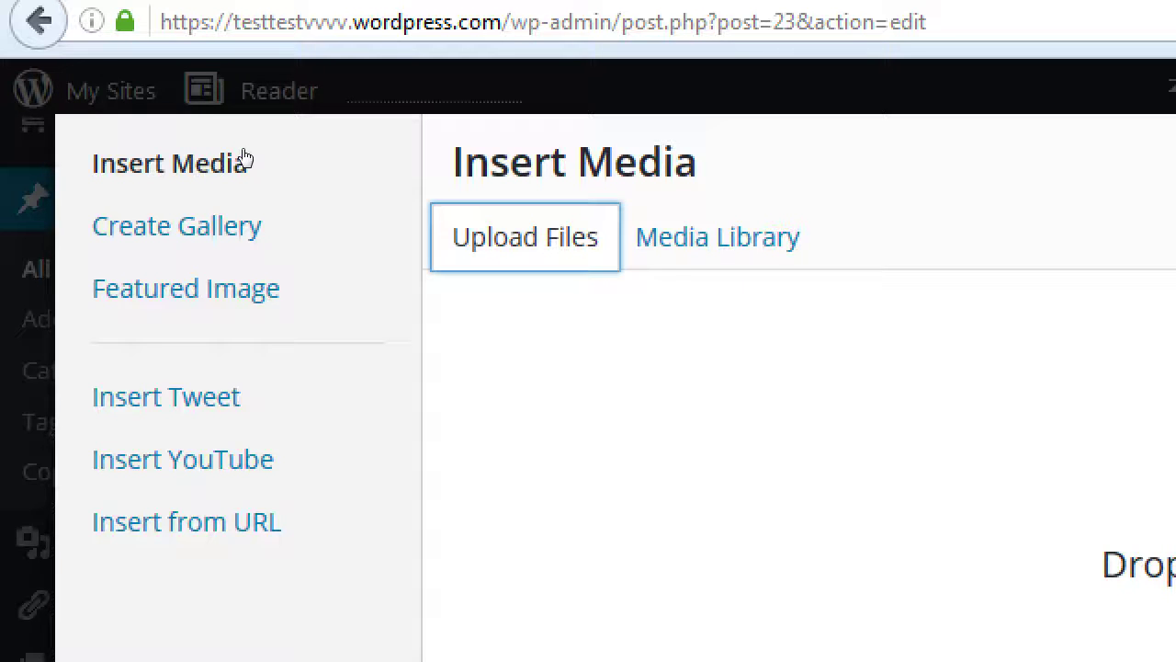
key("Down")
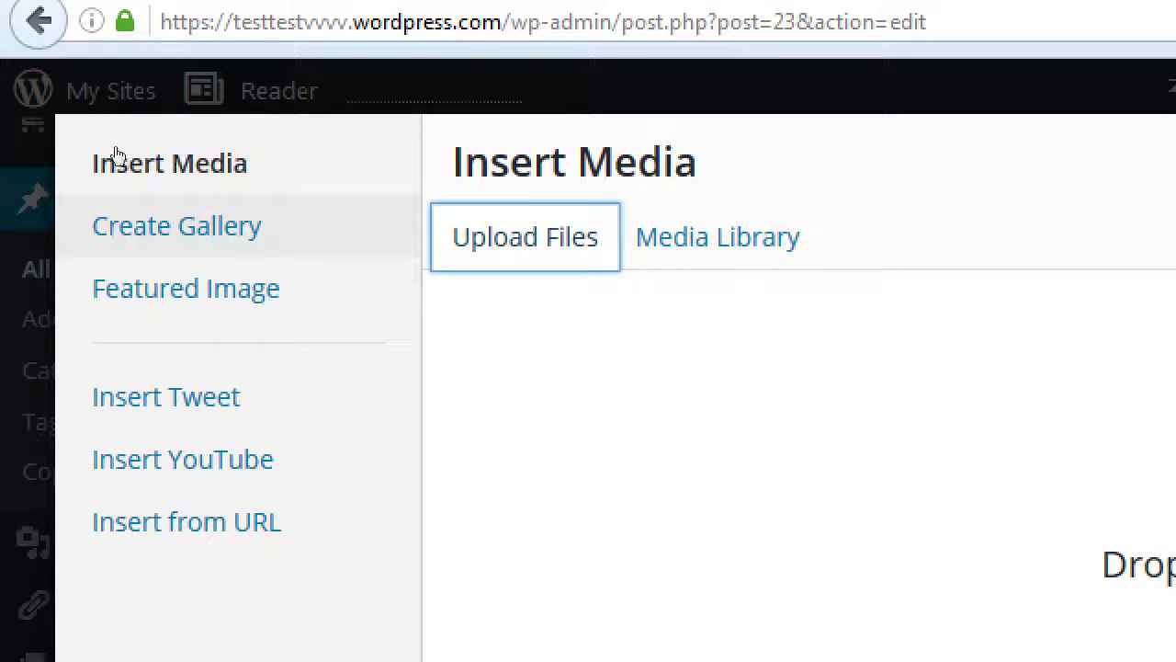
key("Return")
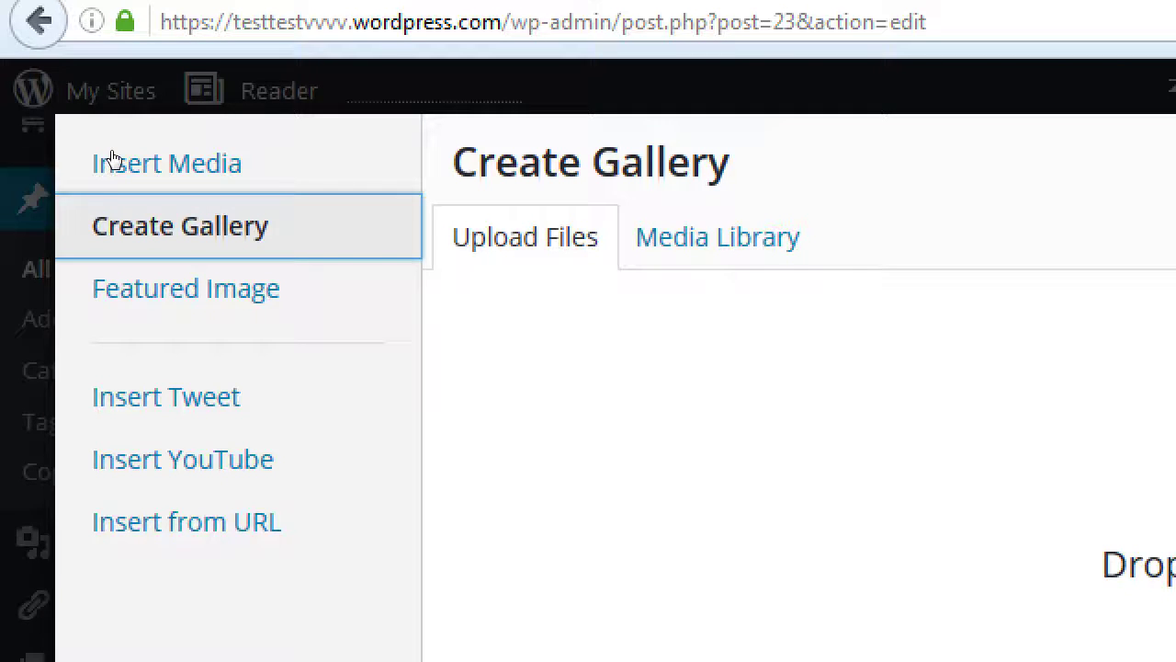
key("Down")
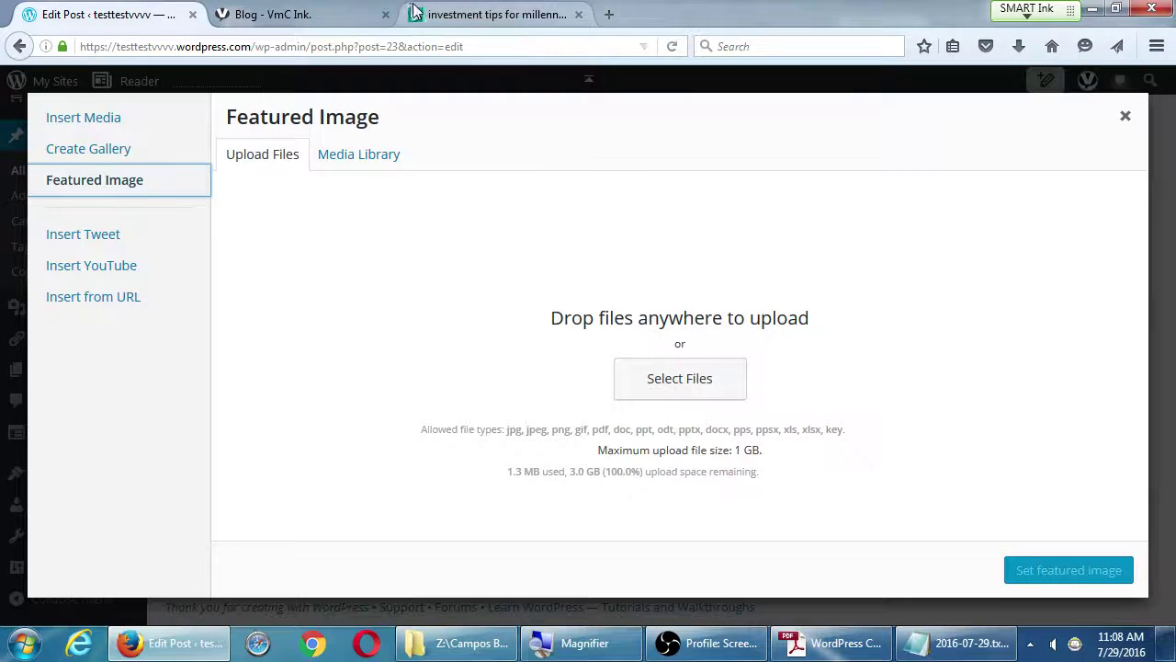
Step: Browse both pages of the VmC Ink. blog and examine how posts such as 15 Years Experience show their featured images
left_click(326, 14)
scroll(253, 239, "up", 2)
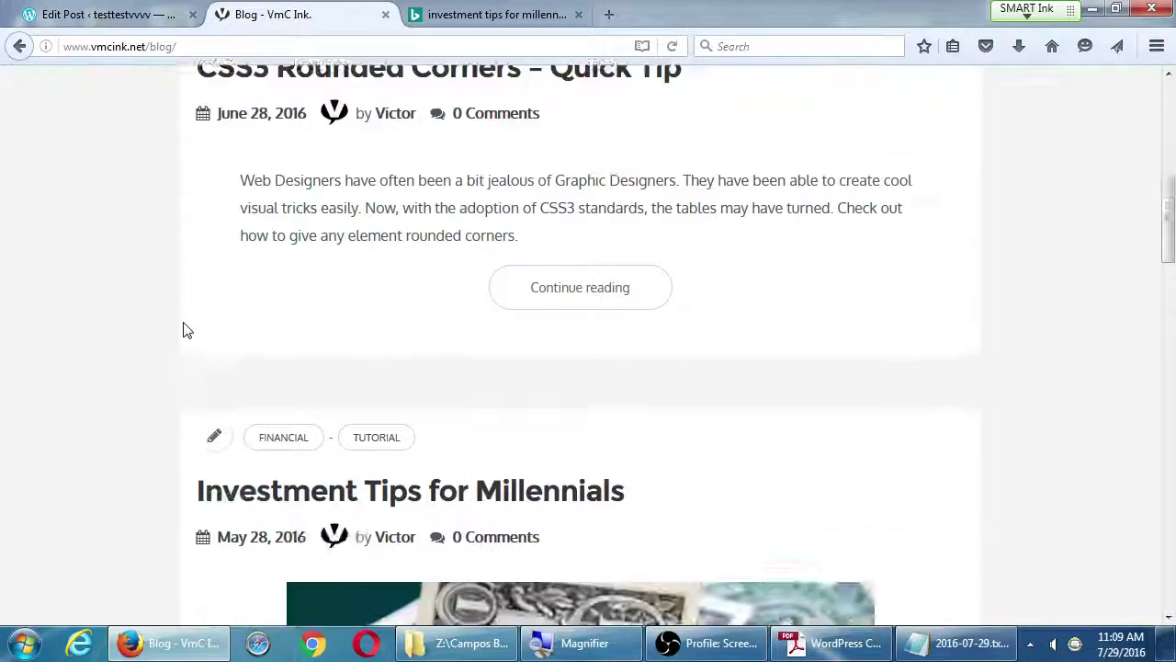
scroll(189, 328, "down", 8)
scroll(190, 326, "down", 10)
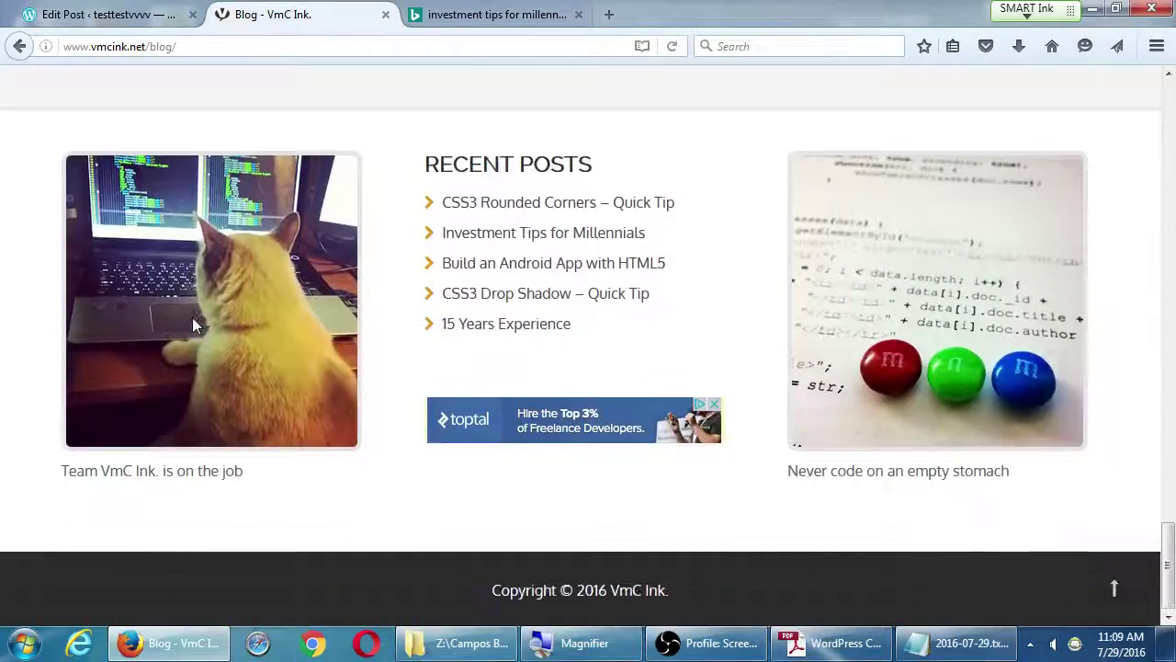
scroll(193, 322, "up", 4)
left_click(249, 373)
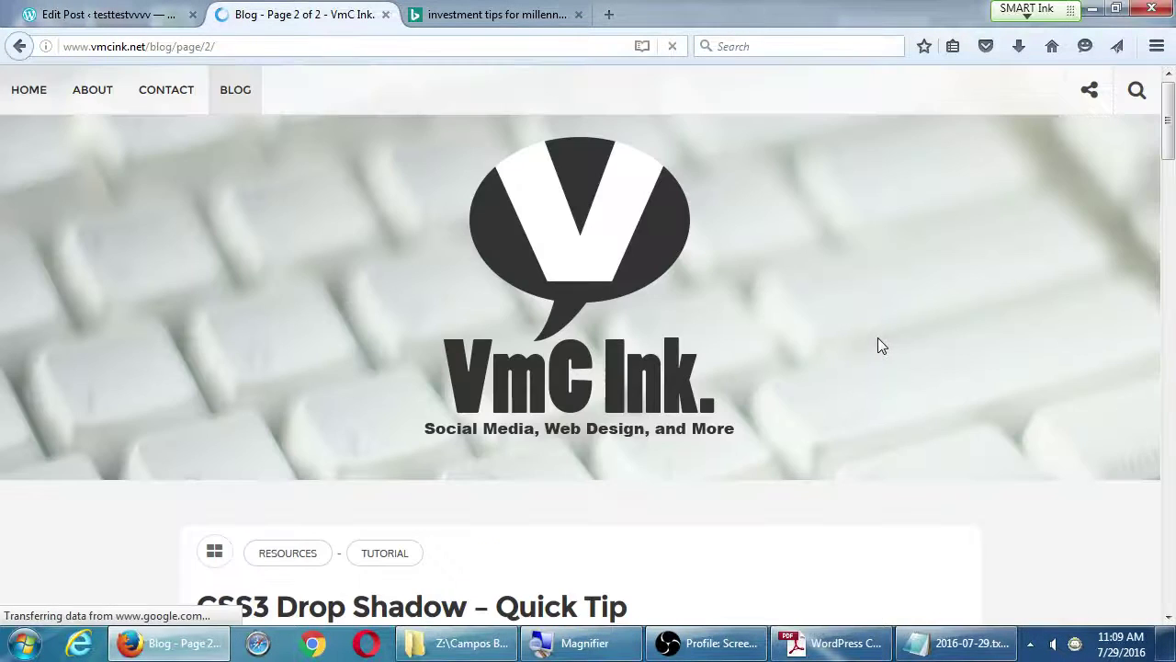
scroll(878, 344, "down", 5)
scroll(881, 345, "down", 5)
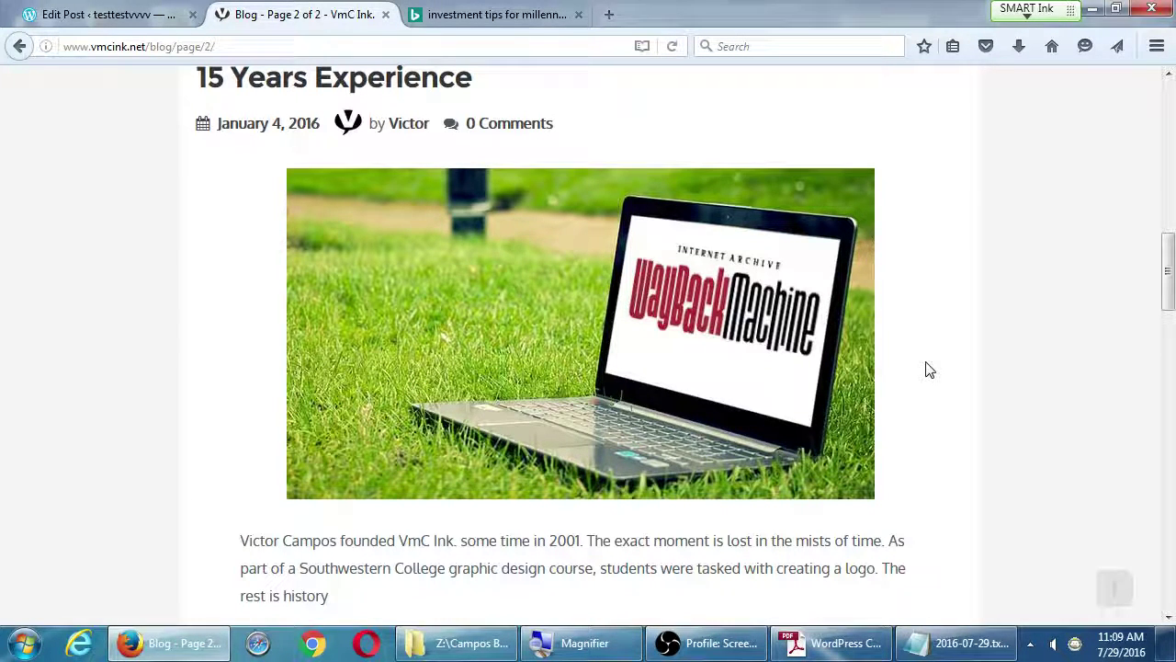
Step: Return to the post being edited and view the Insert Tweet options in the media dialog
left_click(135, 16)
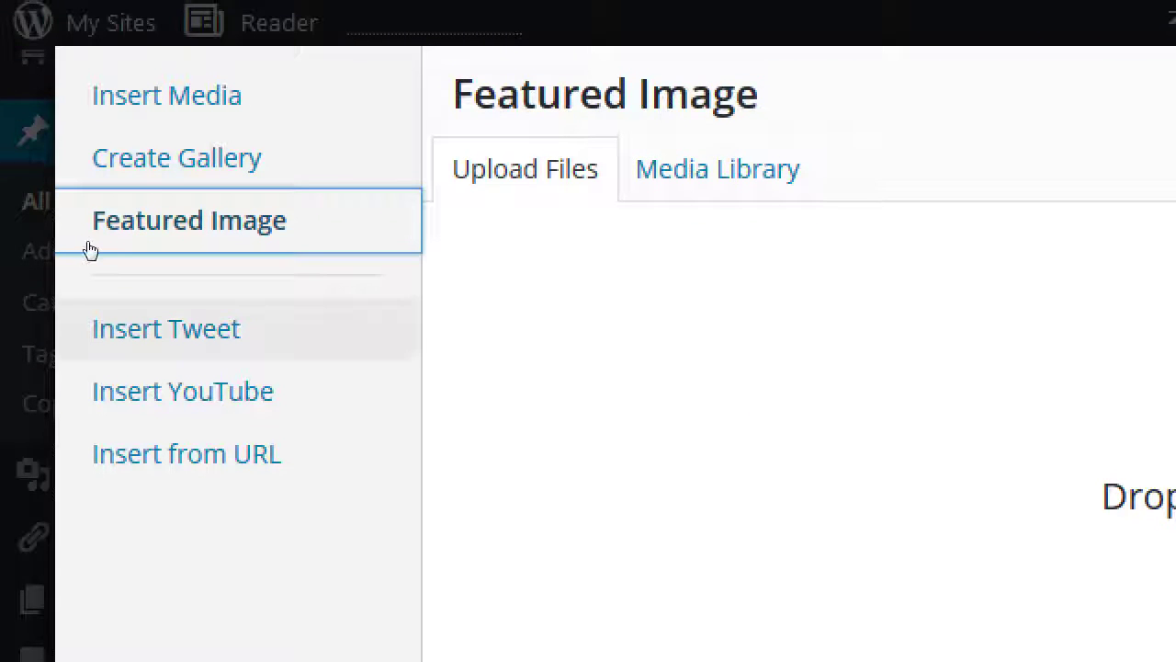
key("Tab")
key("Return")
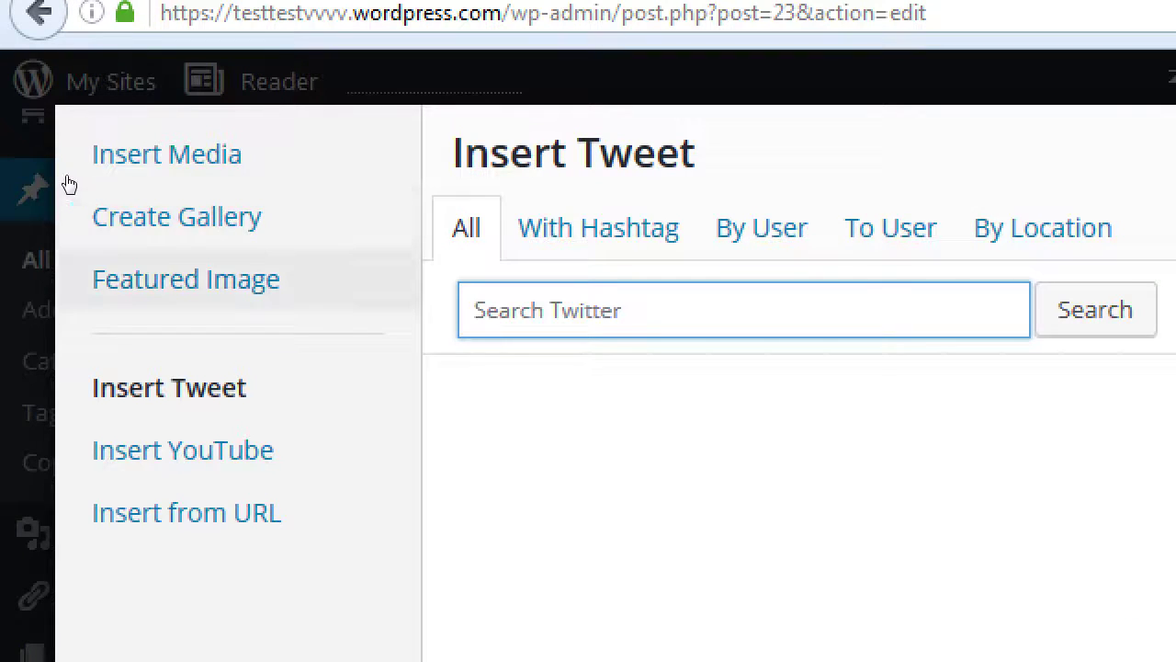
Step: Search YouTube videos for "top 5 investing tips 2016" within Insert YouTube and select the video Top 5 Investing Tips for Beginners 2016
left_click(9, 156)
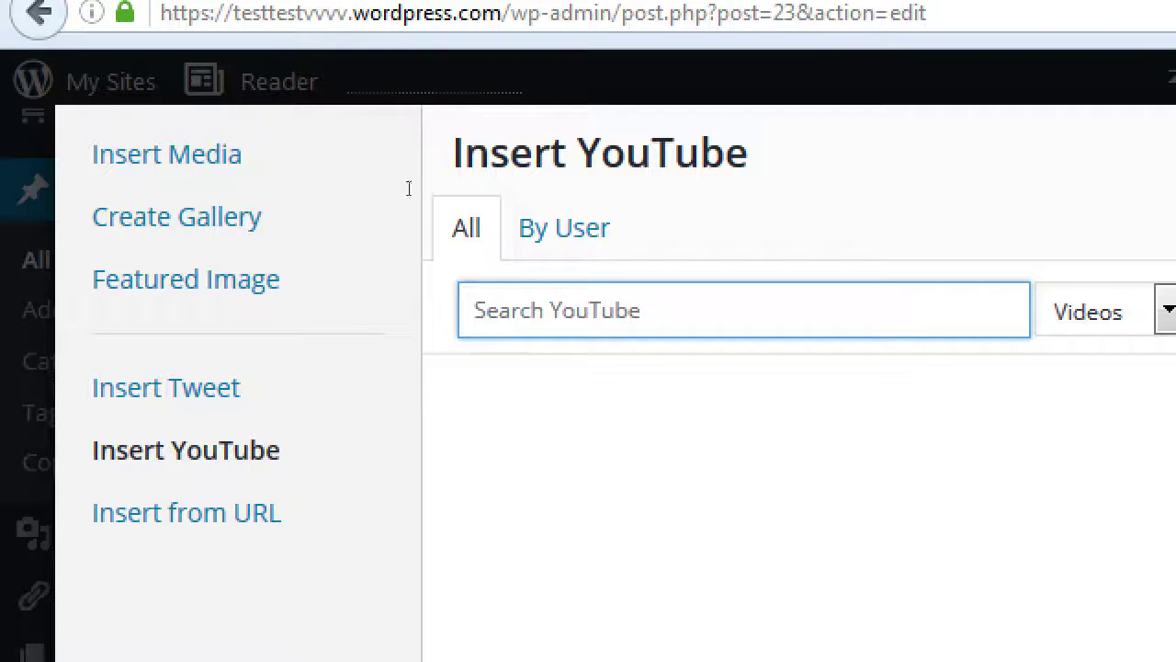
key("Tab")
key("alt+Down")
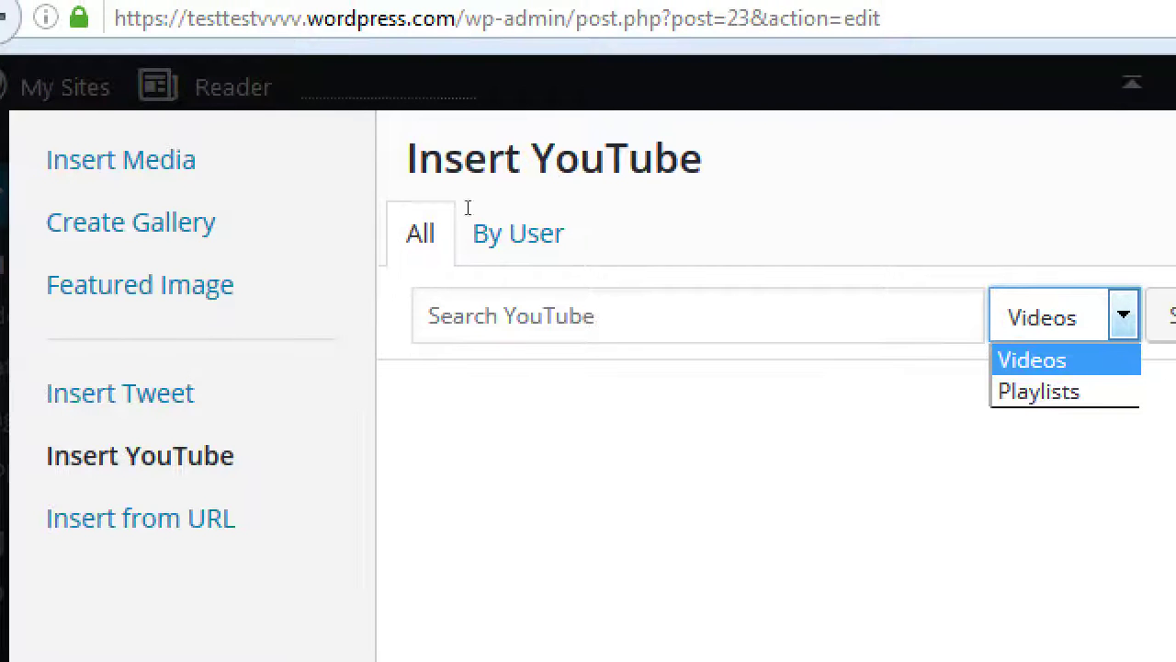
key("shift+Tab")
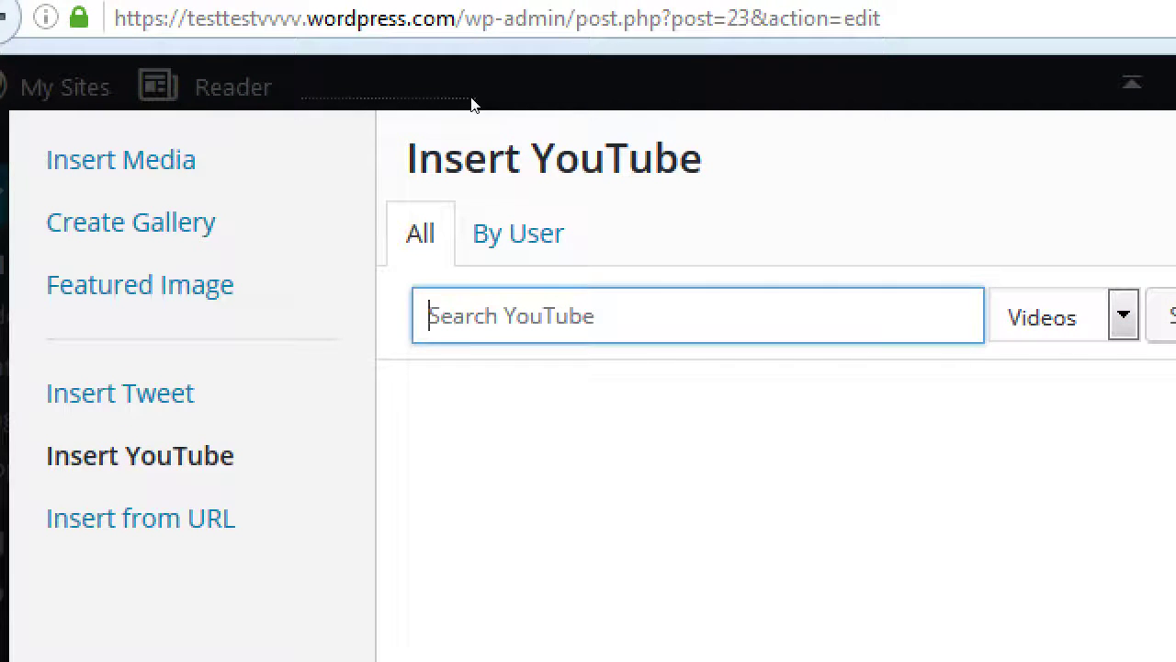
type("top 5 ")
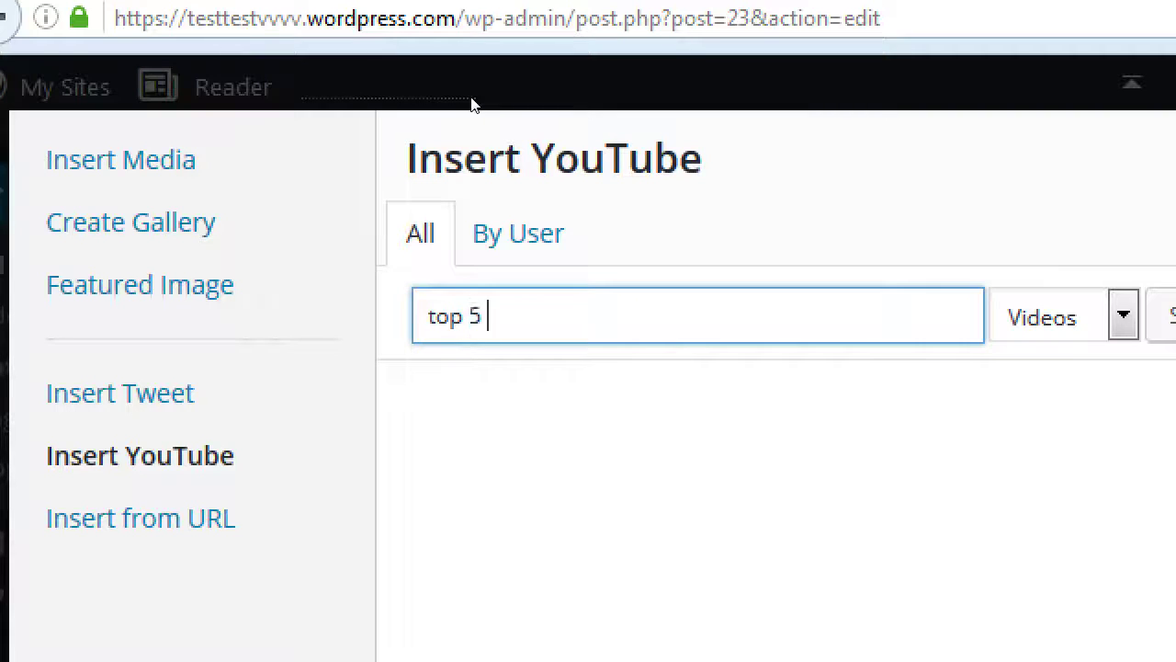
type("investing tips 2016")
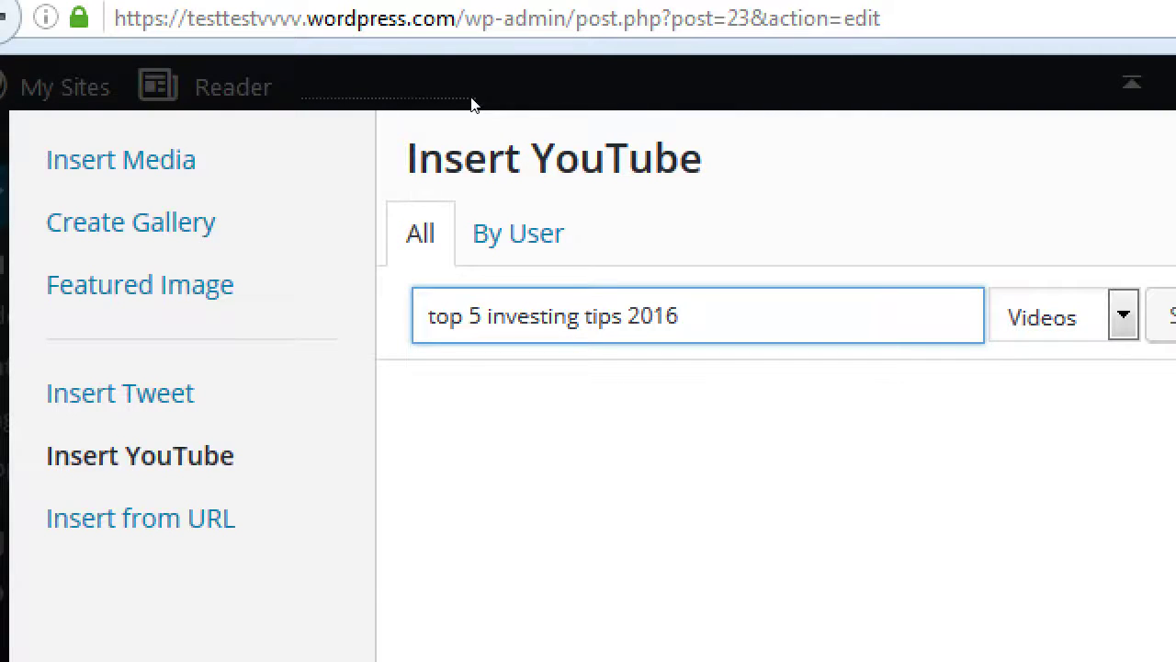
key("Return")
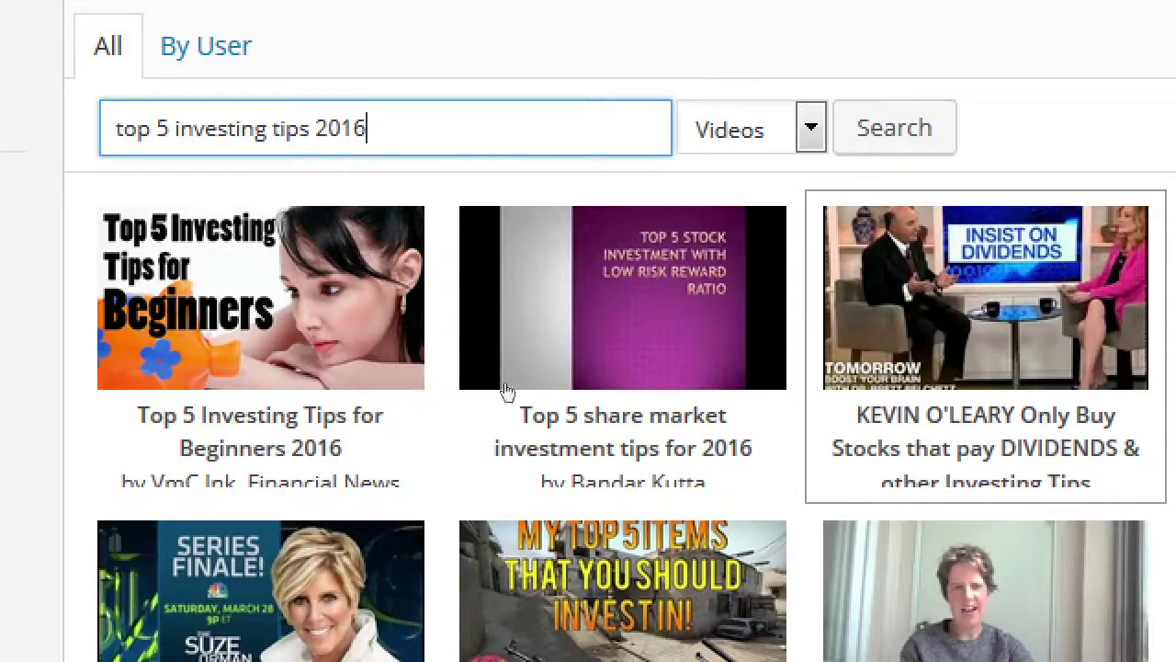
left_click(333, 316)
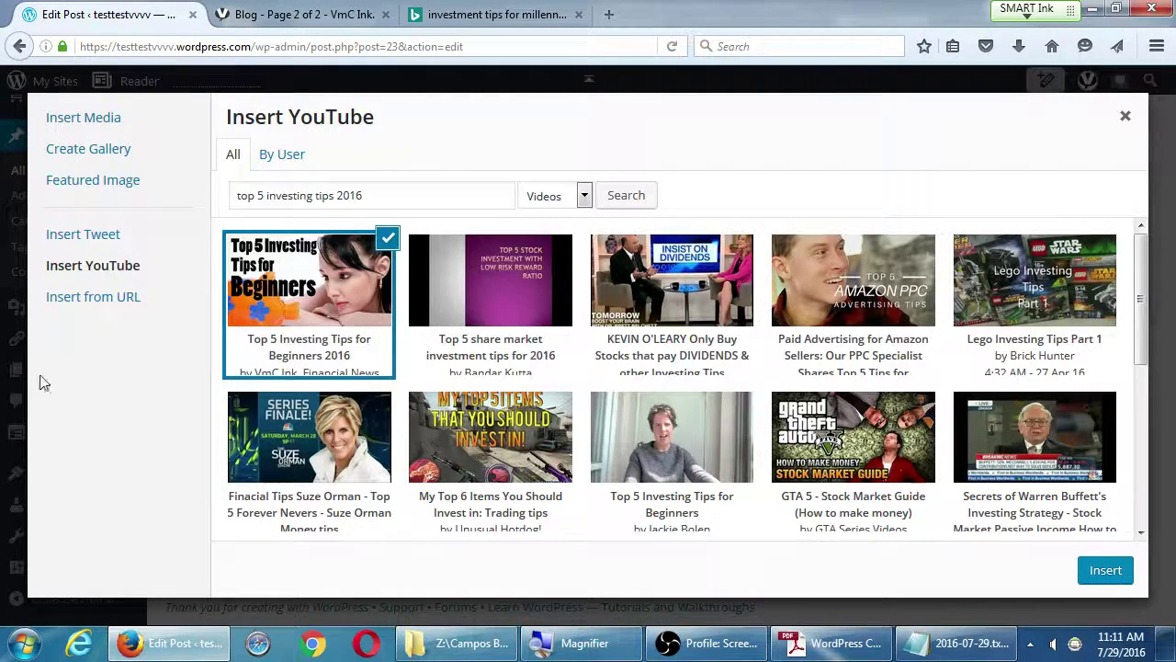
Step: View the Insert from URL options and return to the file upload area of Insert Media
left_click(55, 308)
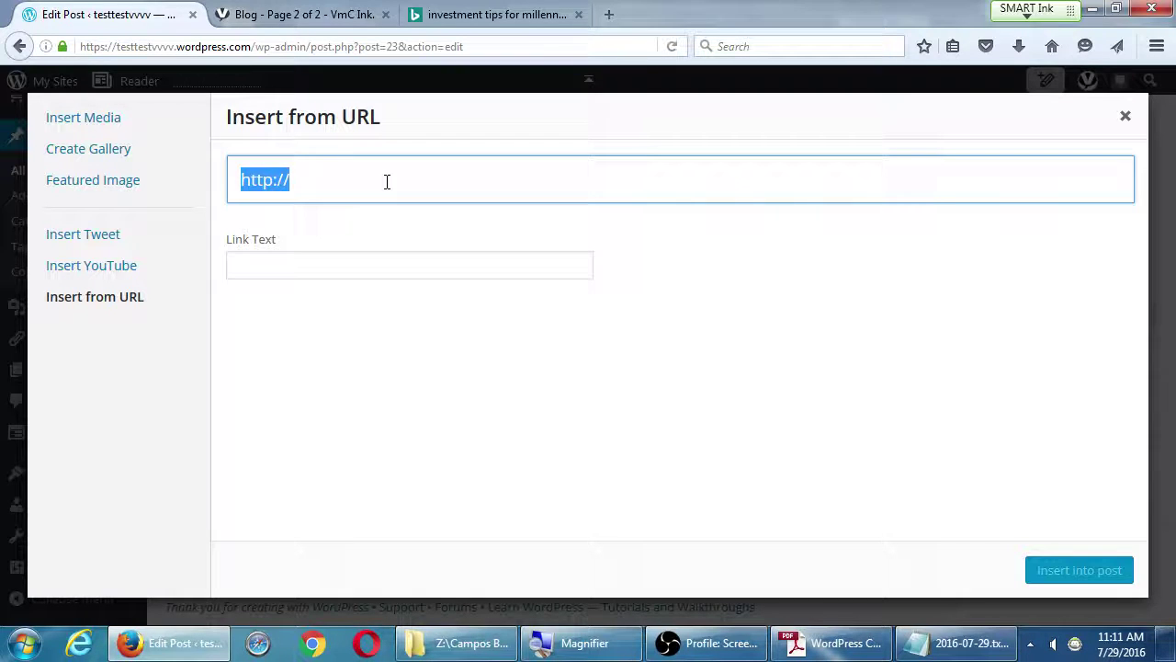
left_click(83, 129)
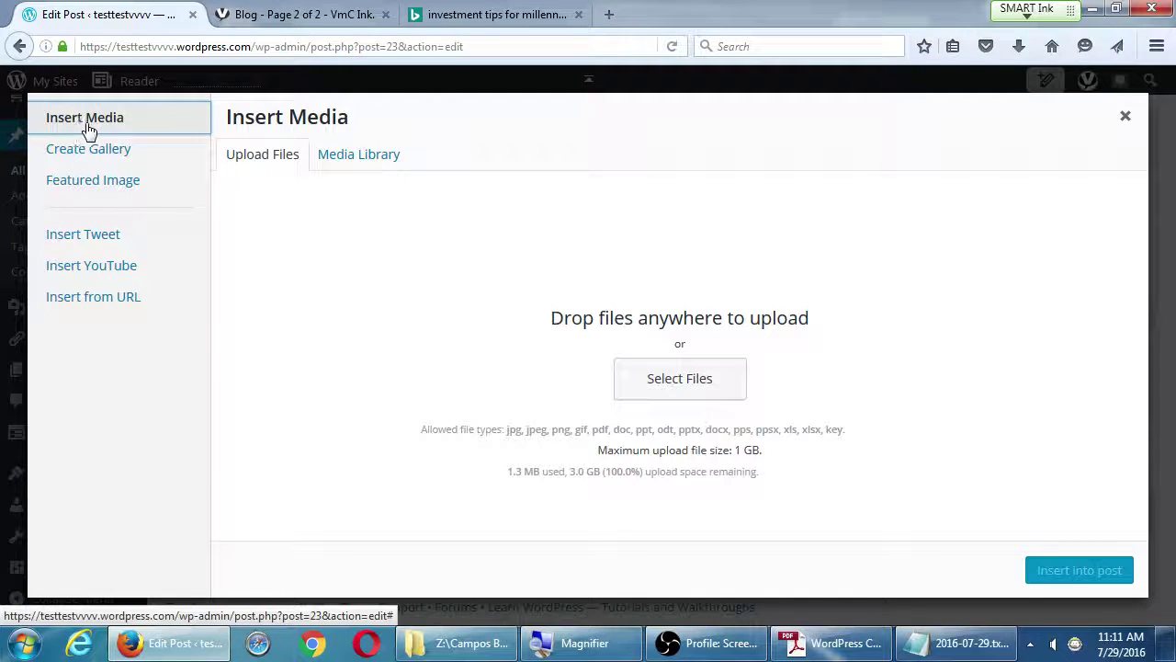
left_click(259, 156)
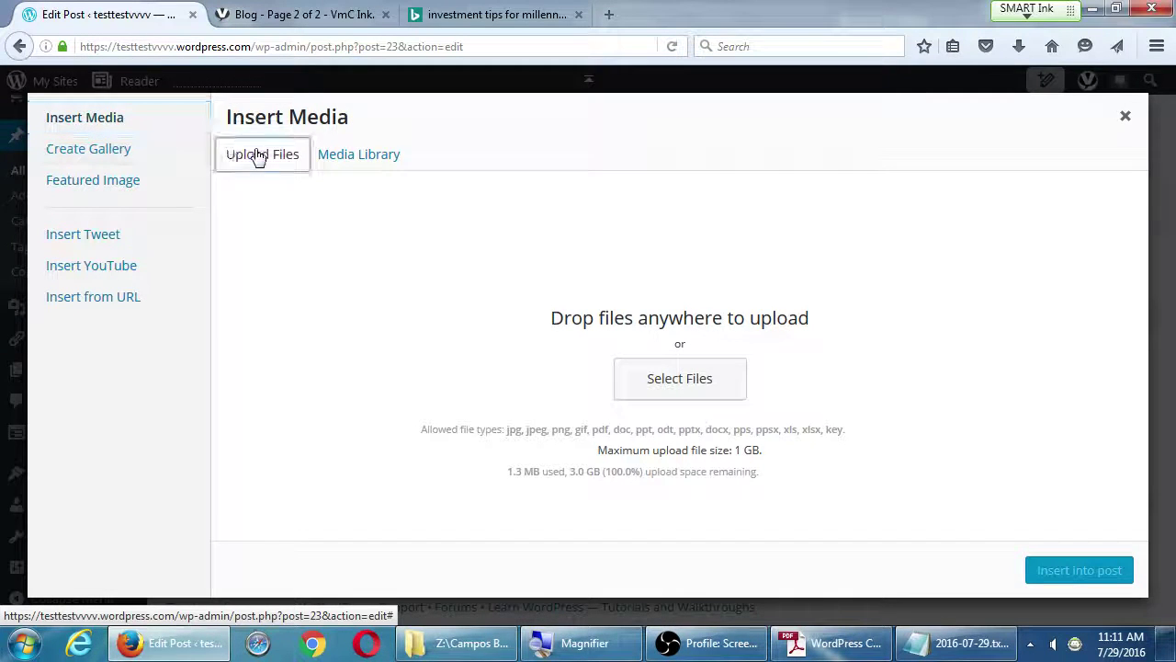
left_click(319, 163)
left_click(278, 163)
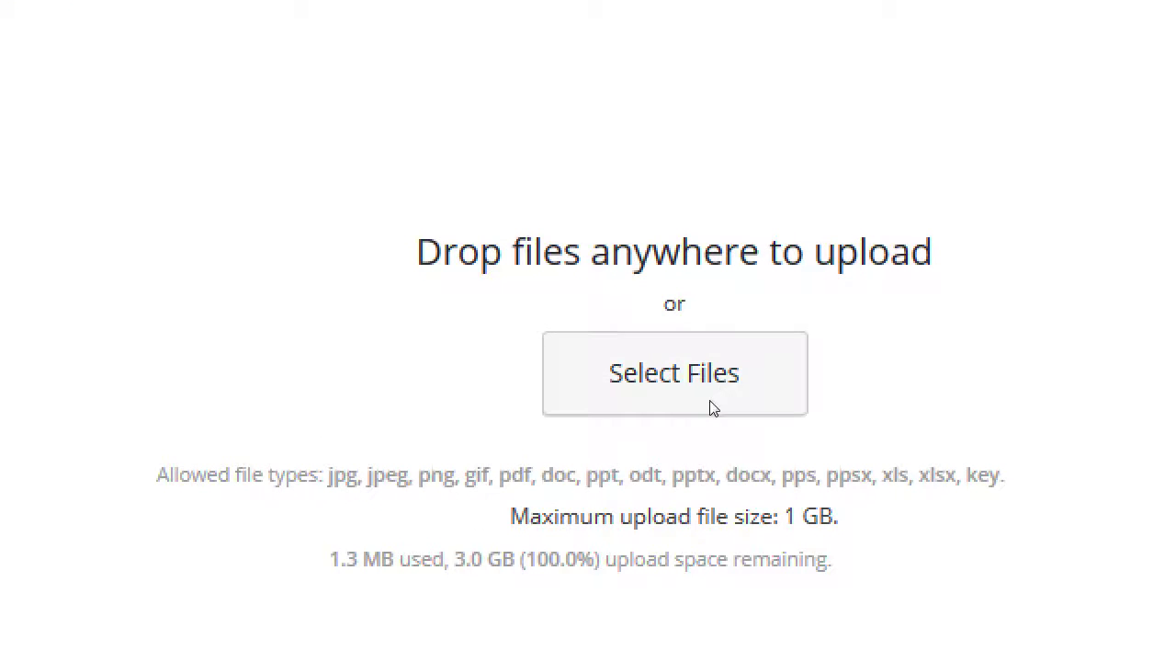
Step: Examine the maximum upload file size stated in the file upload area
left_click_drag(469, 449, 848, 450)
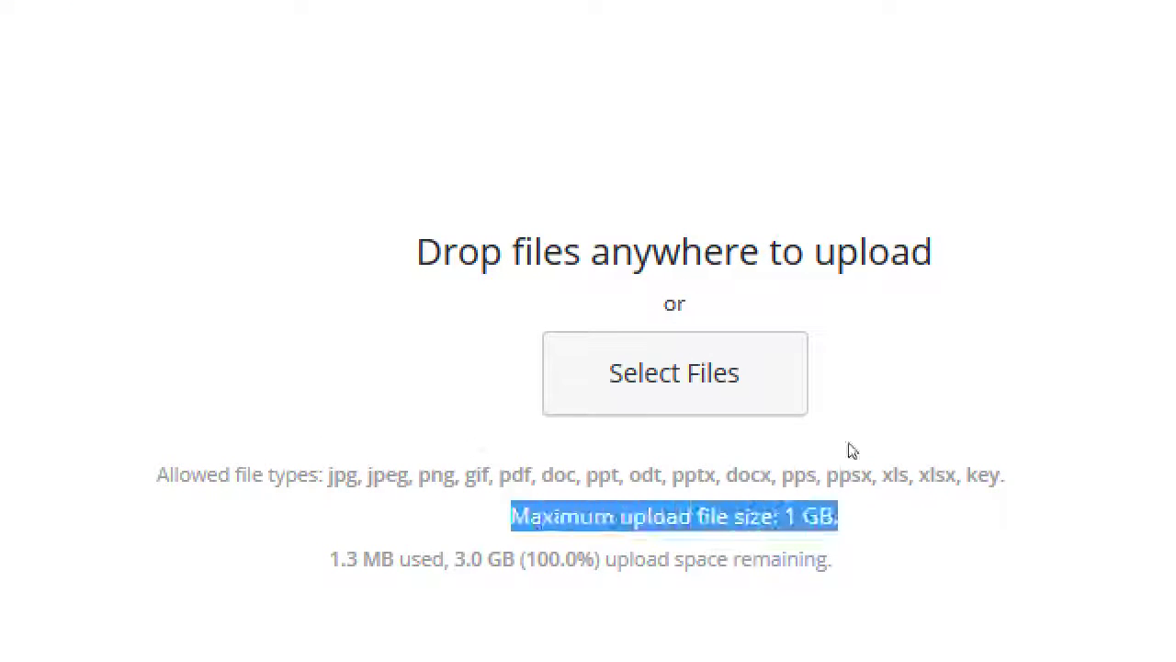
left_click(817, 453)
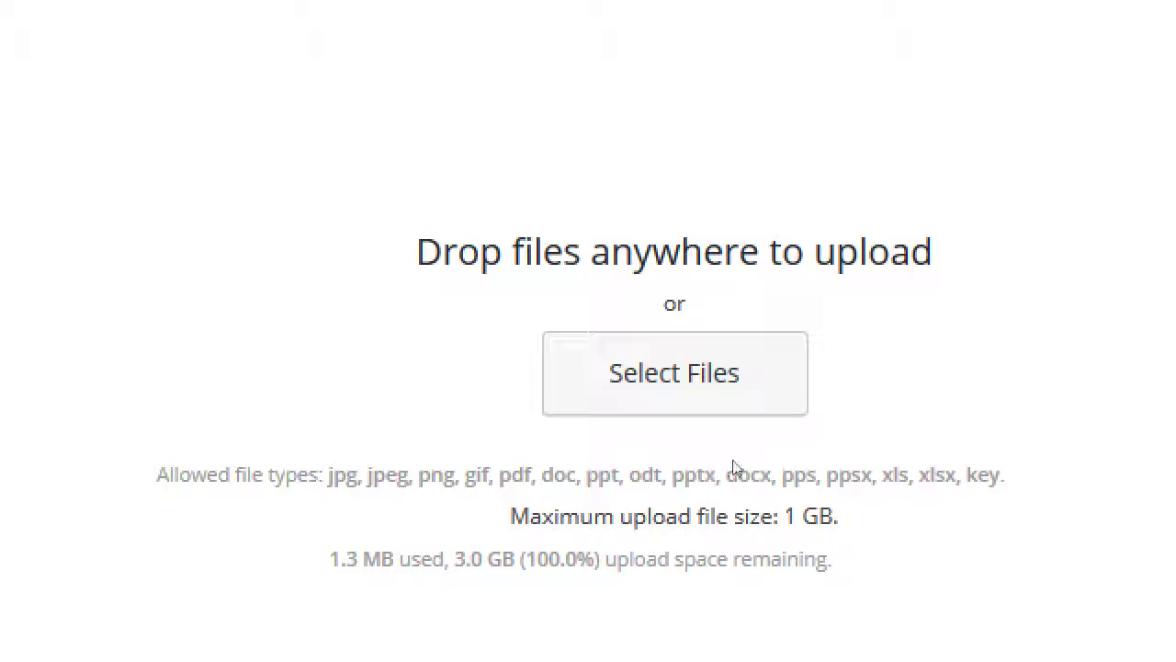
left_click_drag(733, 454, 774, 459)
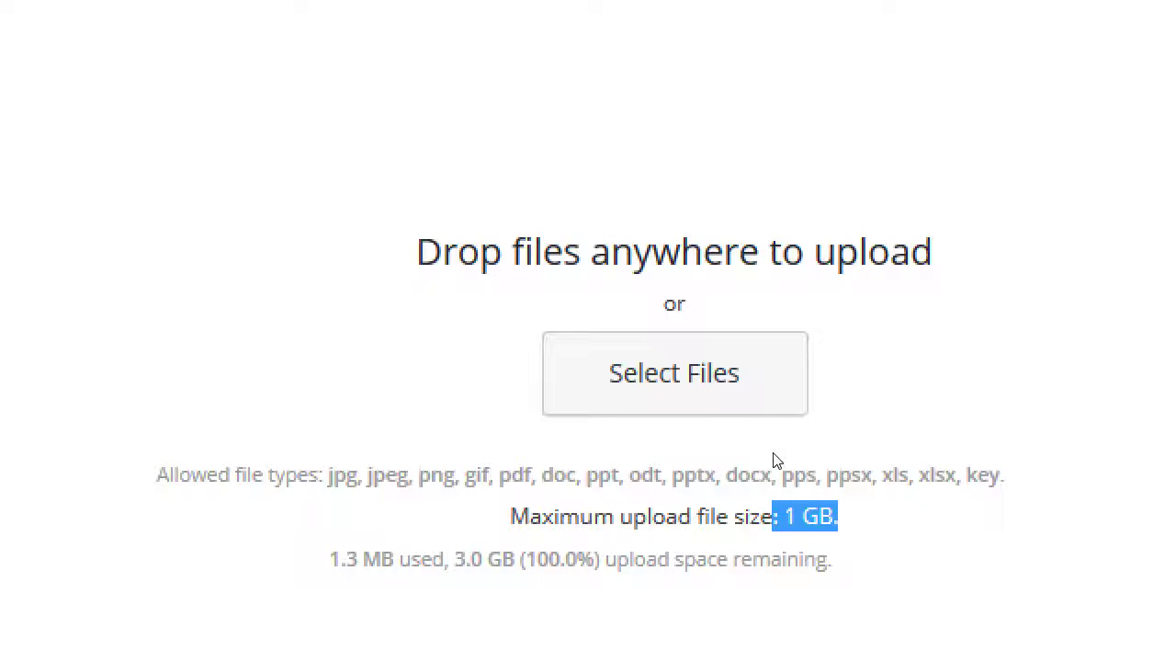
Step: Upload Penguins.jpg from the Sample Pictures folder of the Pictures library to the media library
left_click(670, 402)
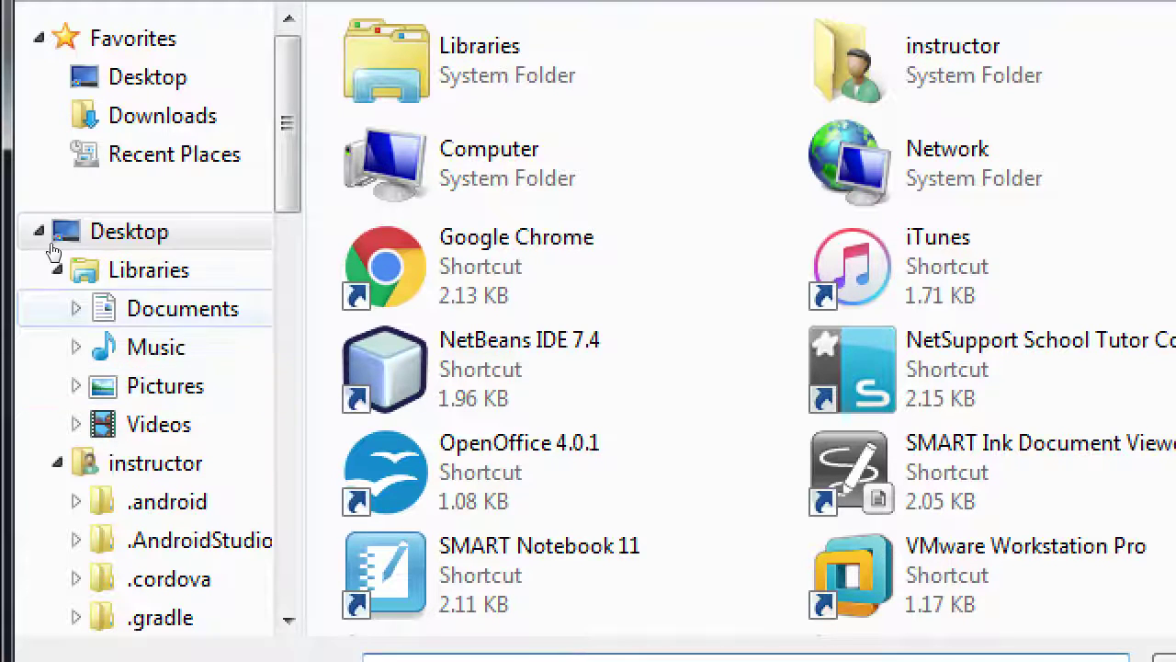
left_click(73, 384)
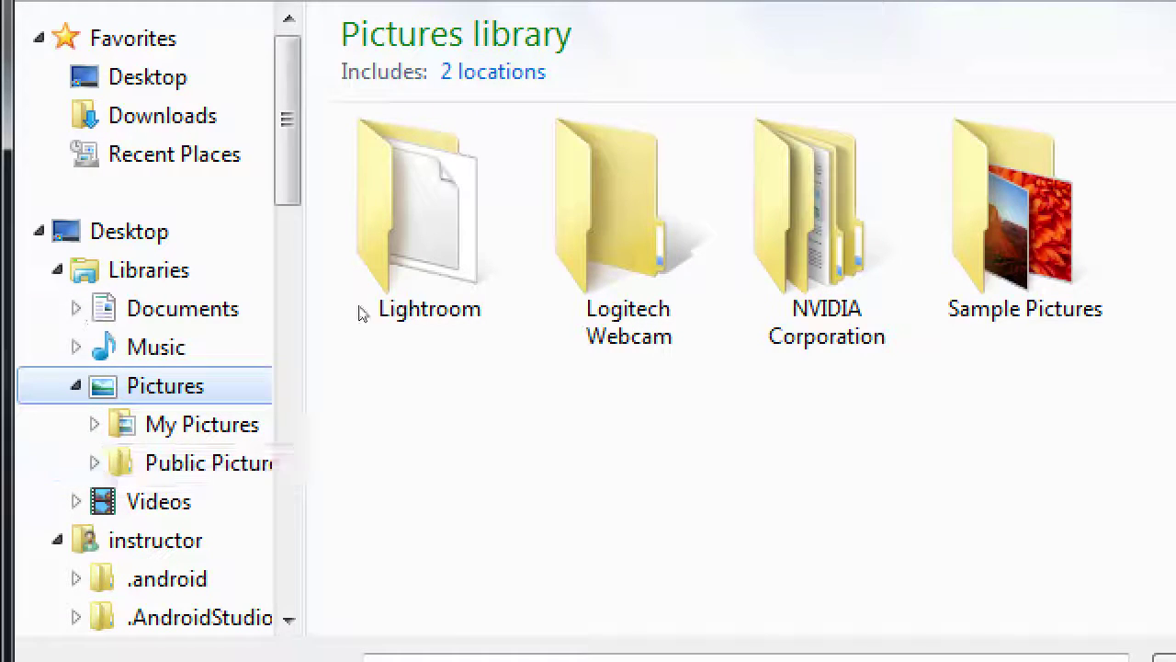
key("Tab")
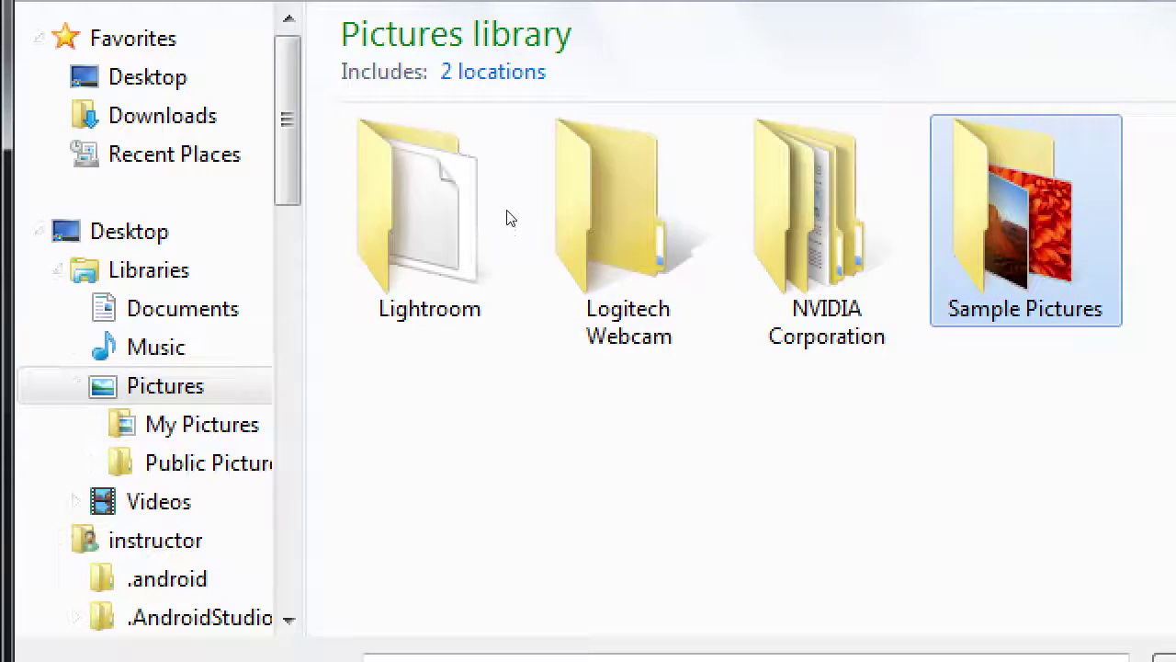
key("Return")
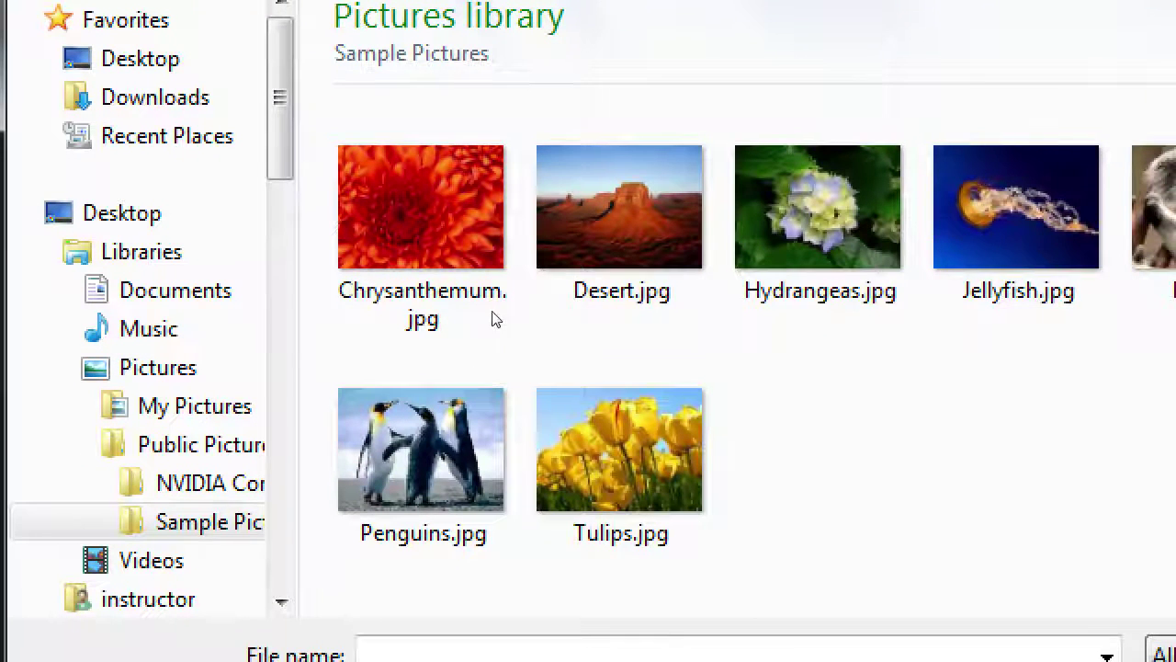
key("space")
key("Return")
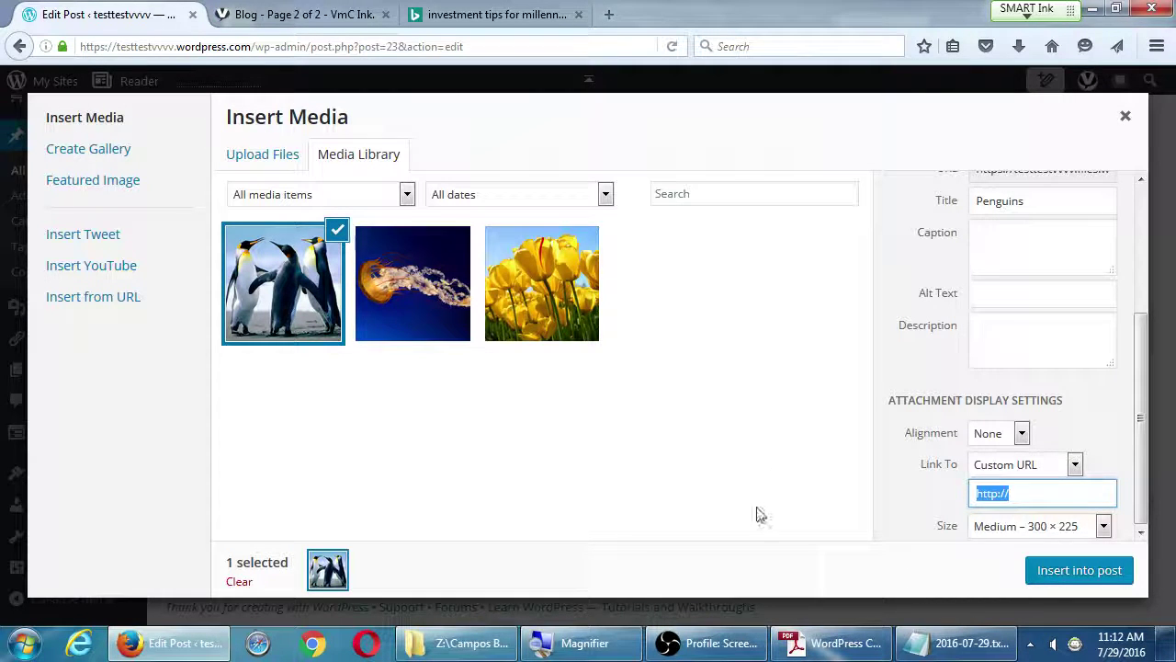
Step: Review the penguin image's attachment details and the Images advice in the WordPress Checklist PDF, and return to the post's media dialog
scroll(934, 472, "up", 3)
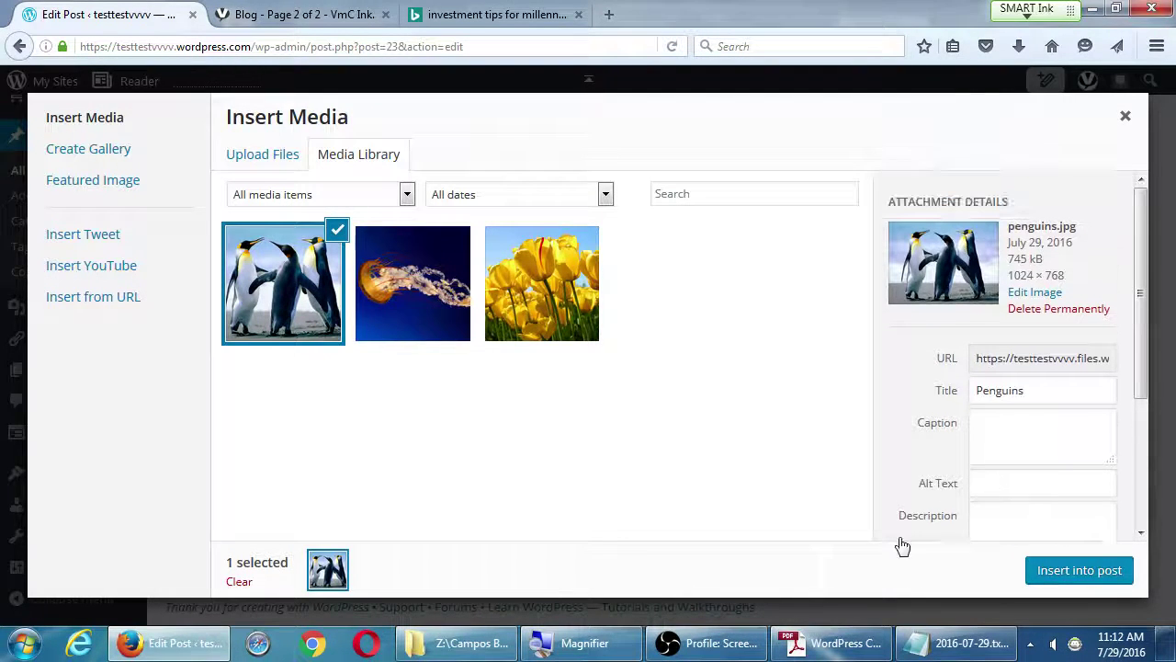
left_click(829, 643)
left_click_drag(798, 371, 759, 376)
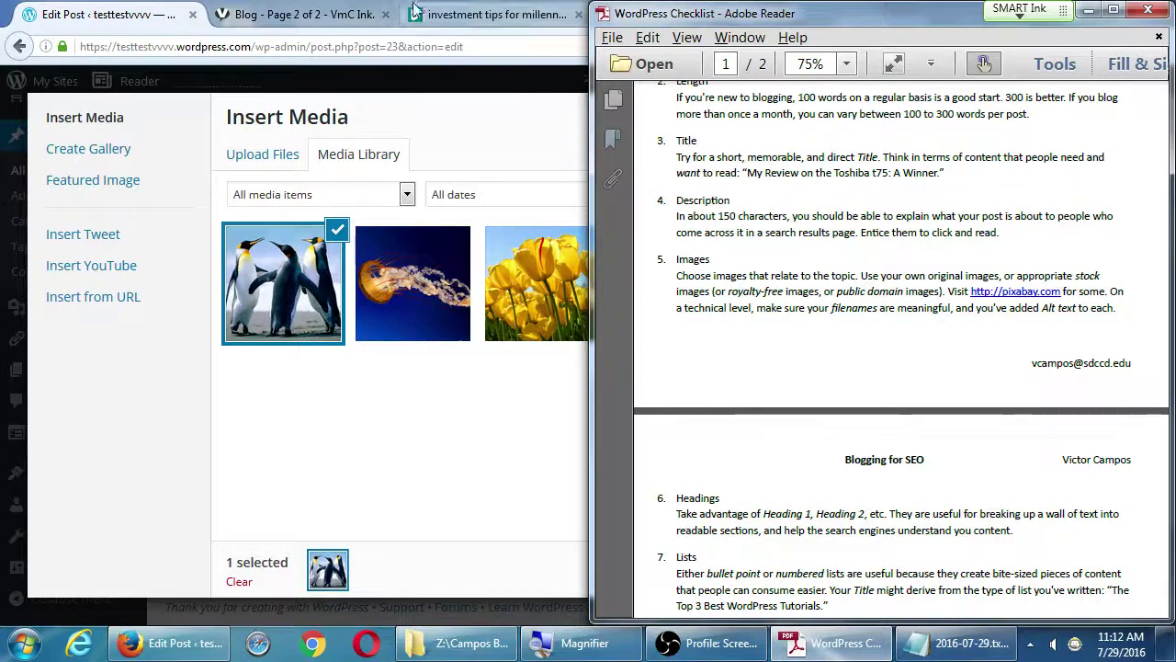
left_click(165, 11)
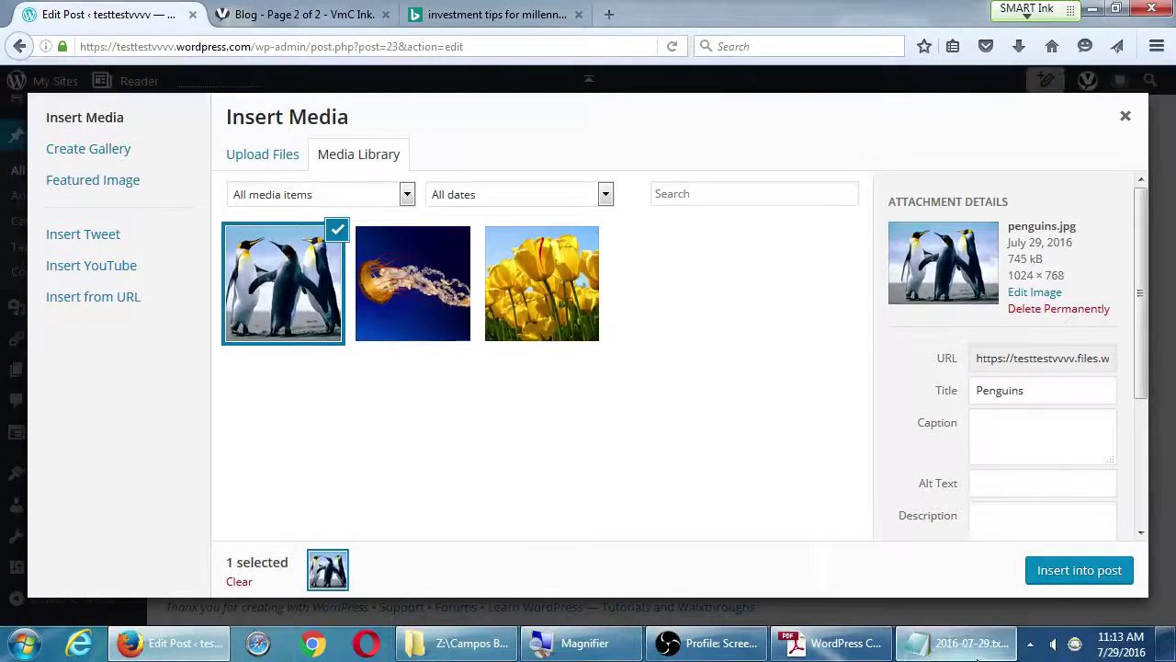
Step: Switch to the 2016-07-29 text notes and add the line "Before uploading pictures, check:" after a gap at the end
left_click(961, 643)
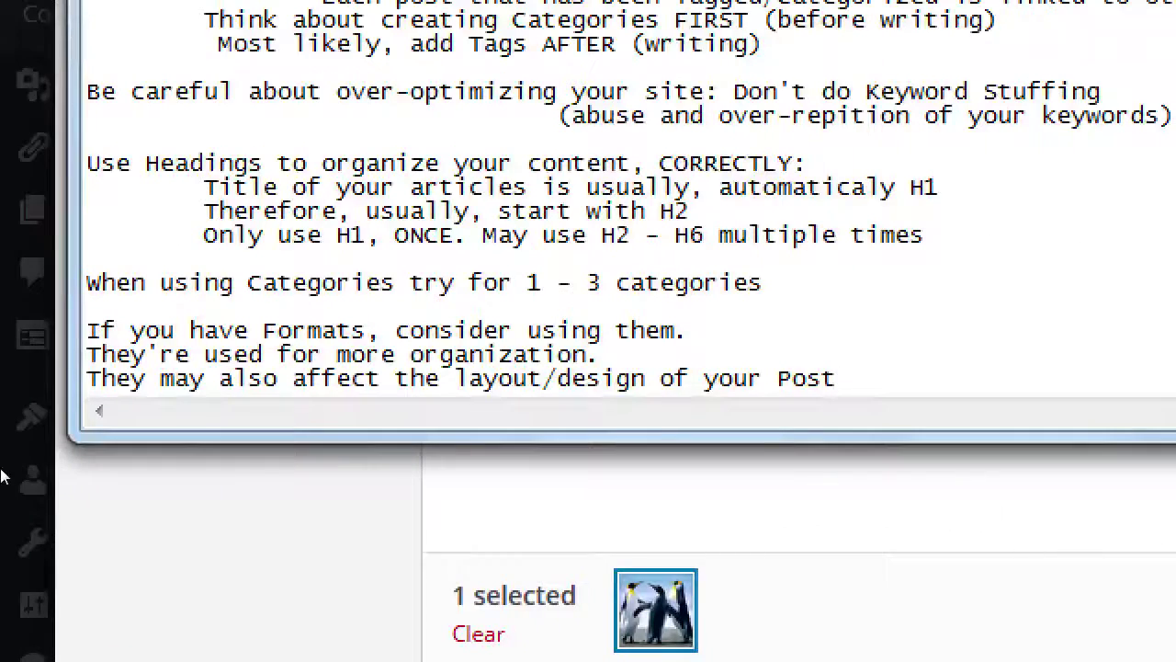
key("Return")
key("Return")
key("Return")
type("Bef")
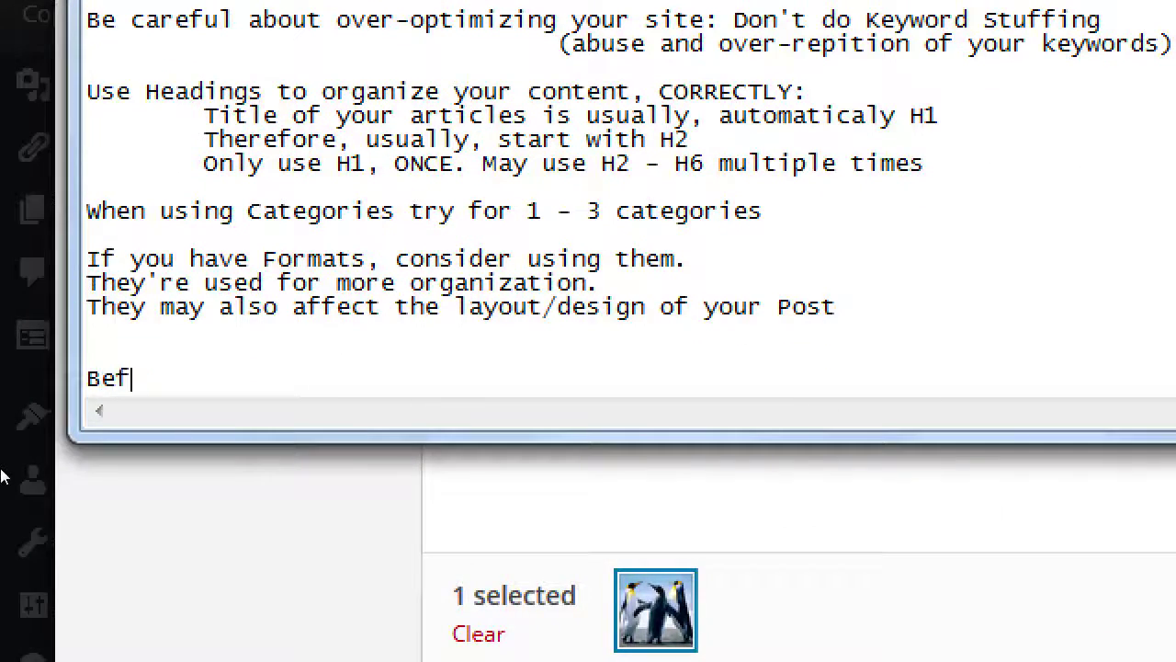
type("ore uploading piec")
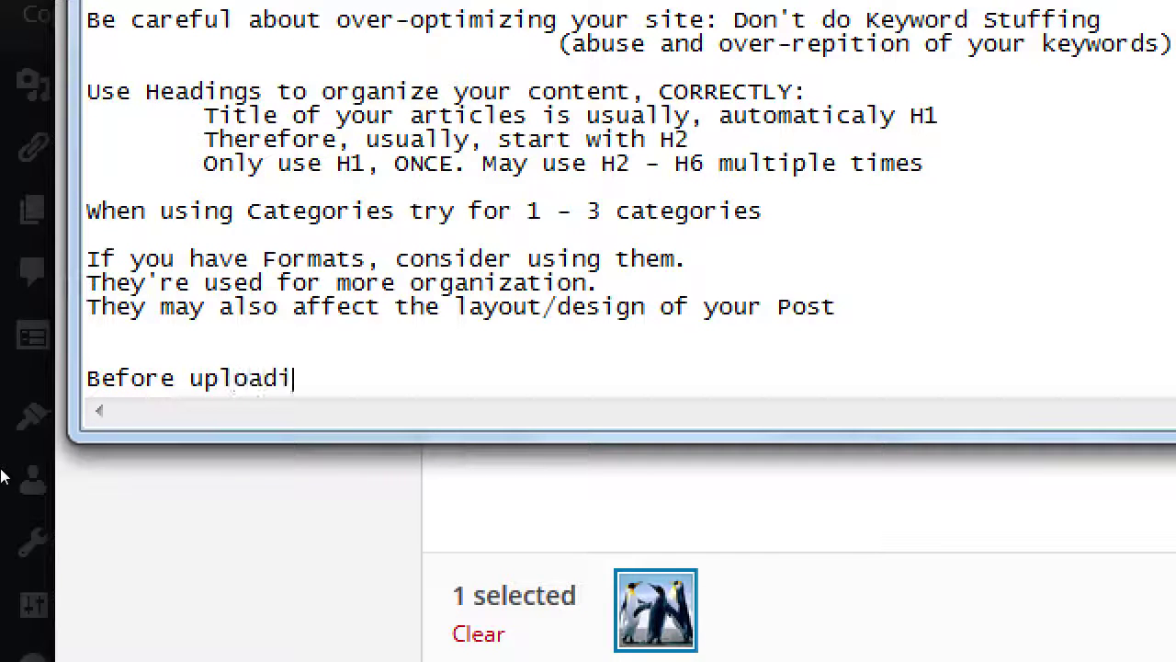
key("BackSpace")
type("piectu")
key("BackSpace")
key("BackSpace")
key("BackSpace")
key("BackSpace")
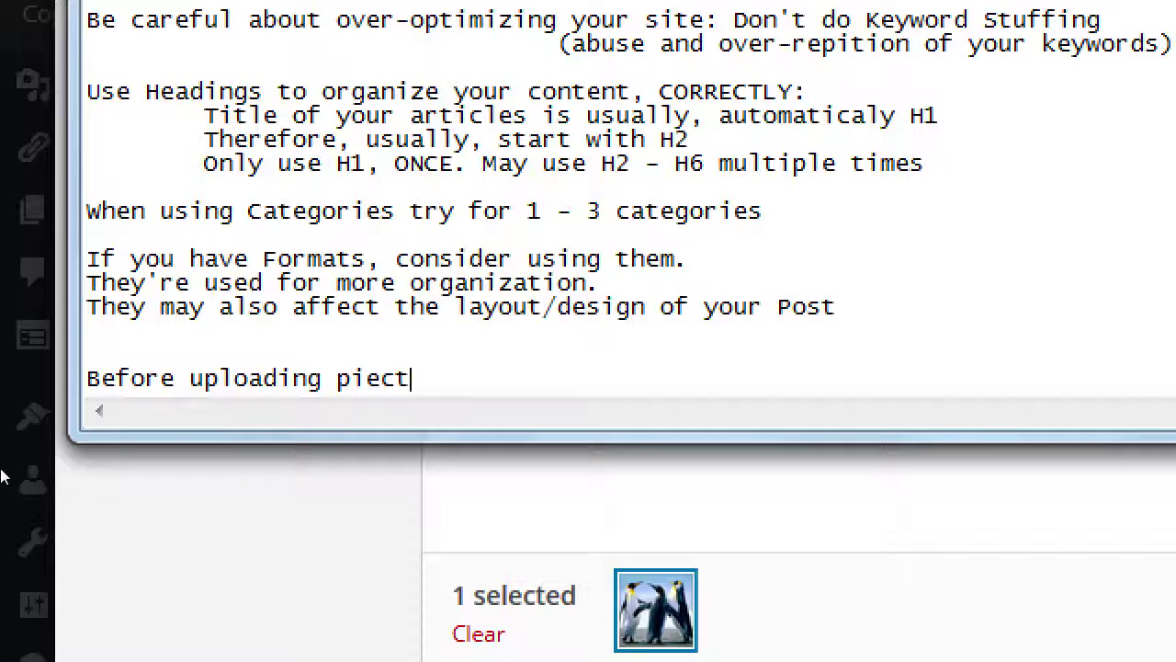
type("ctures, check")
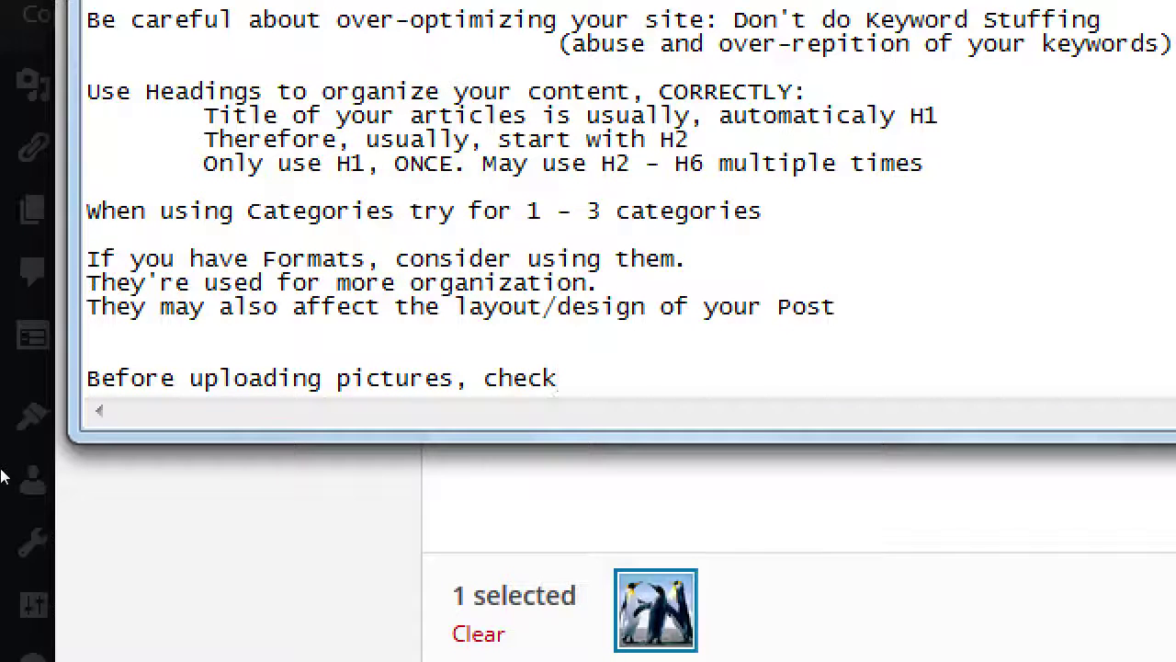
type(":")
Step: Add an indented line reading "Filename has meaningful keywords (don't keyword stuff)" under the picture checklist heading
key("Return")
key("Tab")
type("Filename")
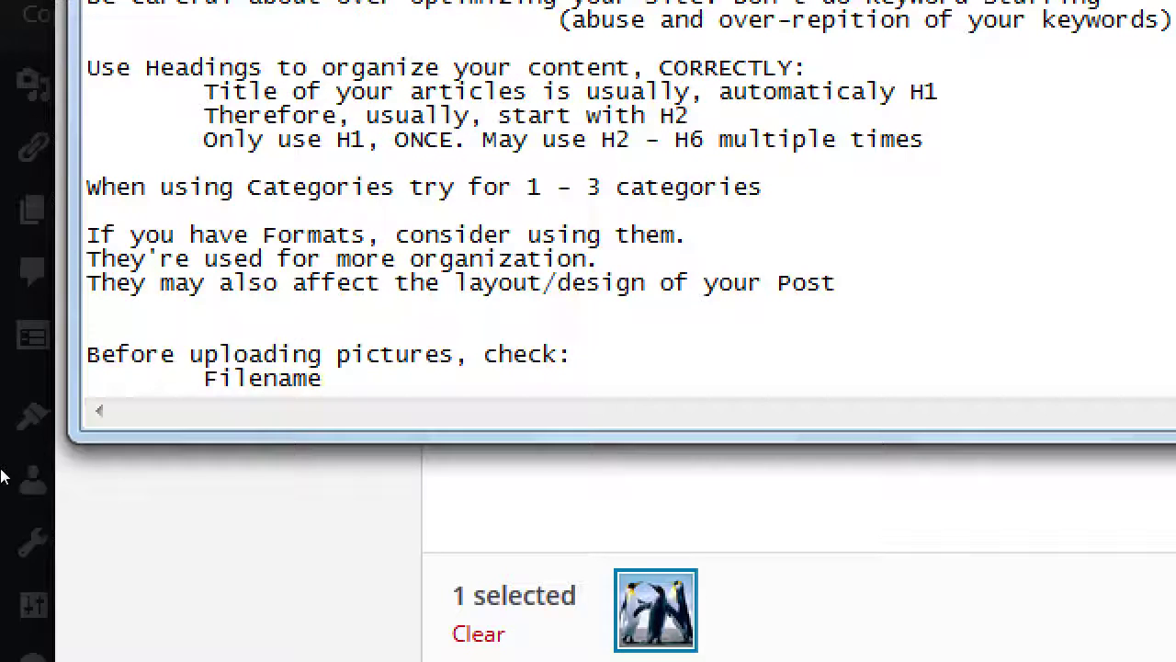
type(" has meaningful keyw")
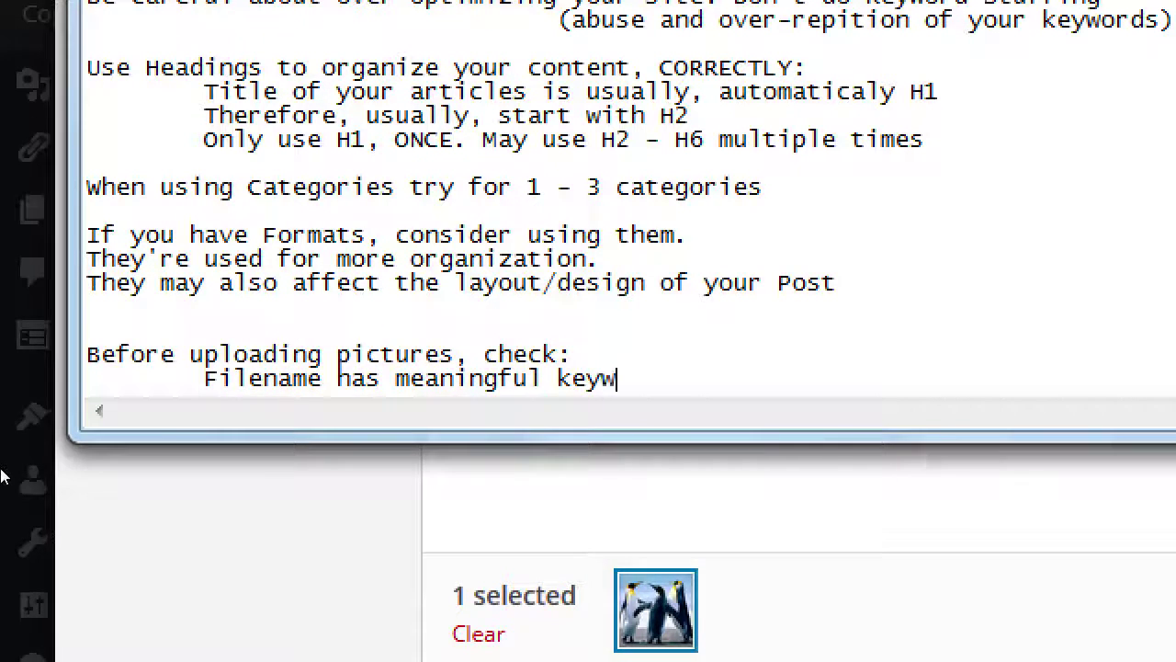
type("ords (don't keyword stu")
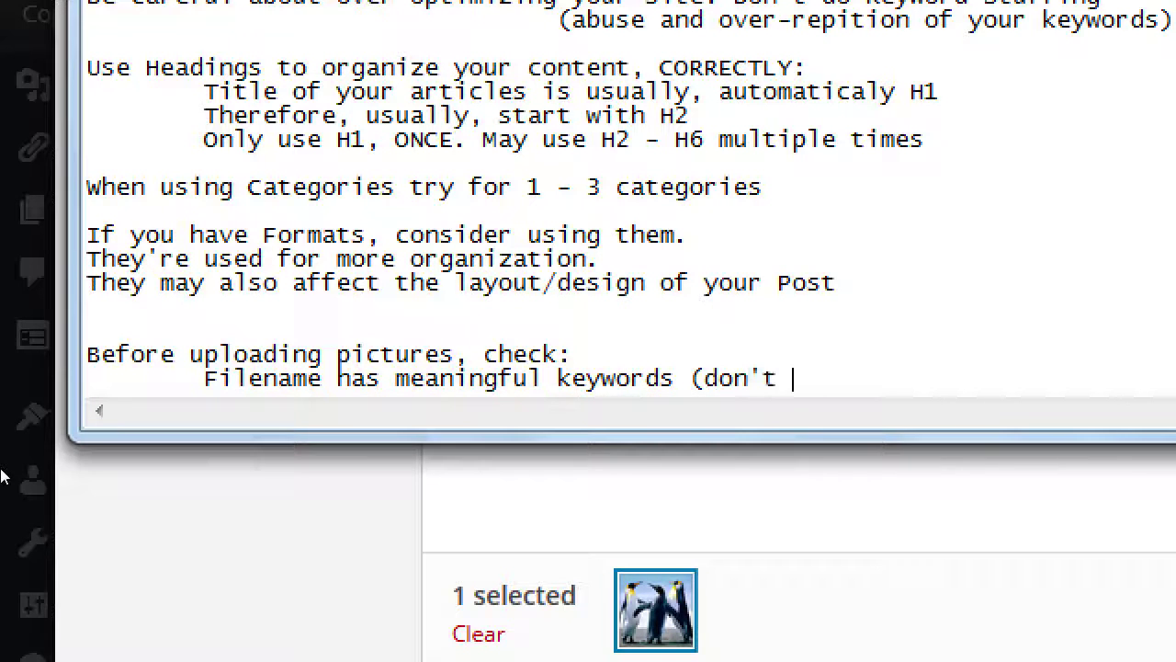
type("ff)")
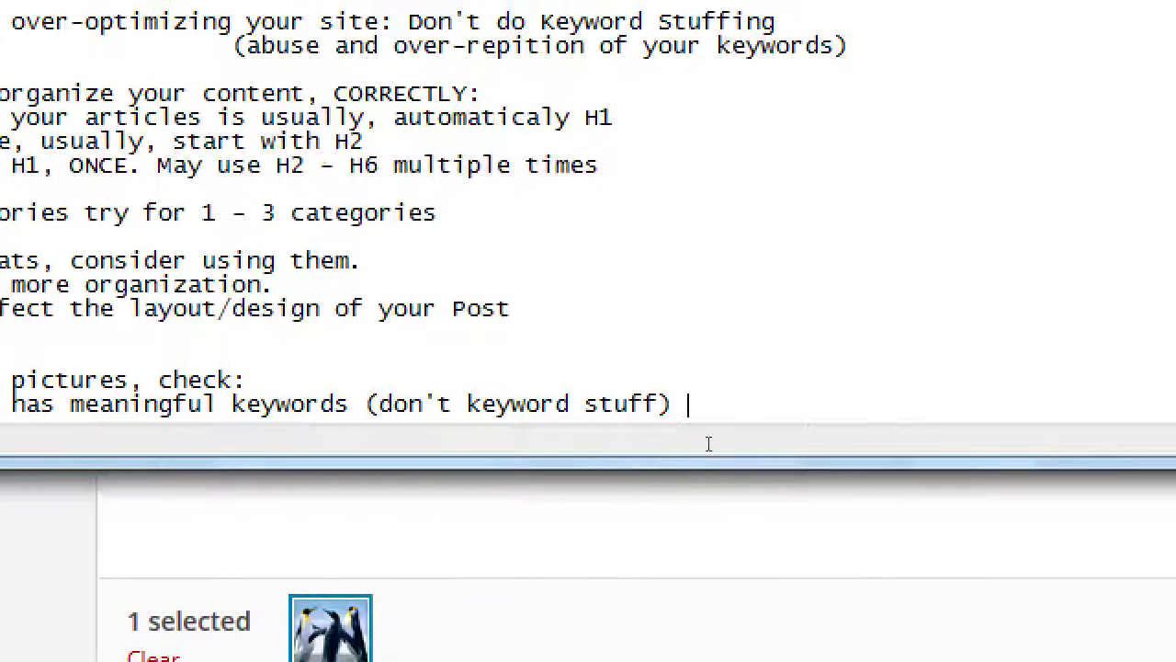
Step: Append the example file name moto-g4.jpg to the Filename line
type("moto-")
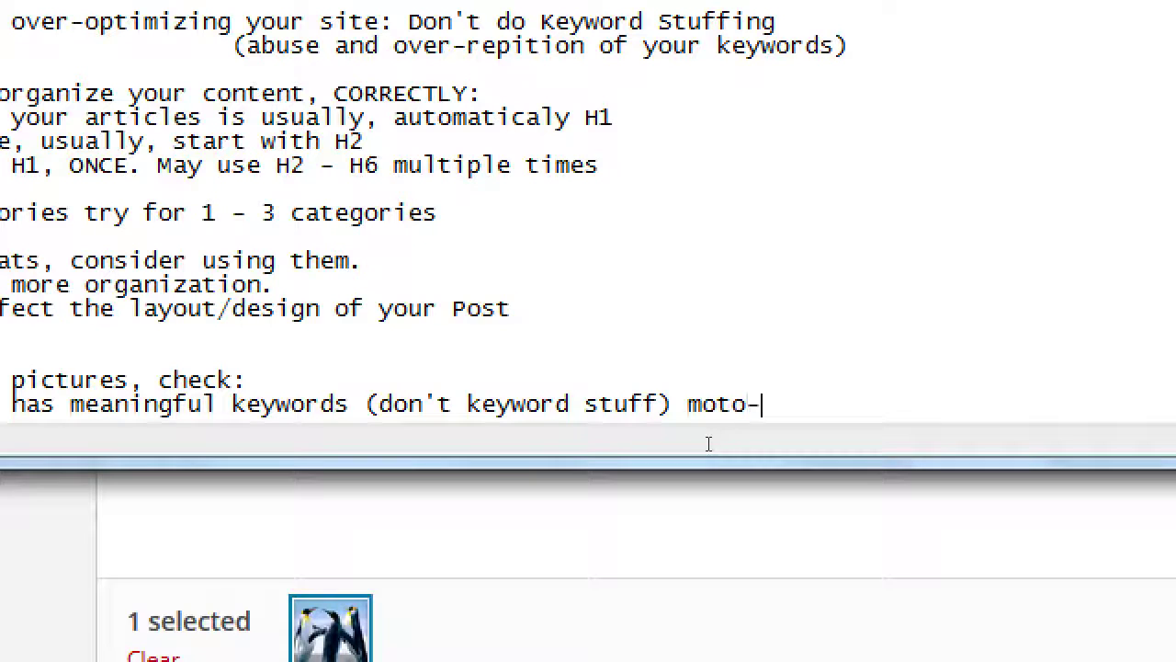
type("g")
key("BackSpace")
type("4")
key("BackSpace")
type("g4.jpg")
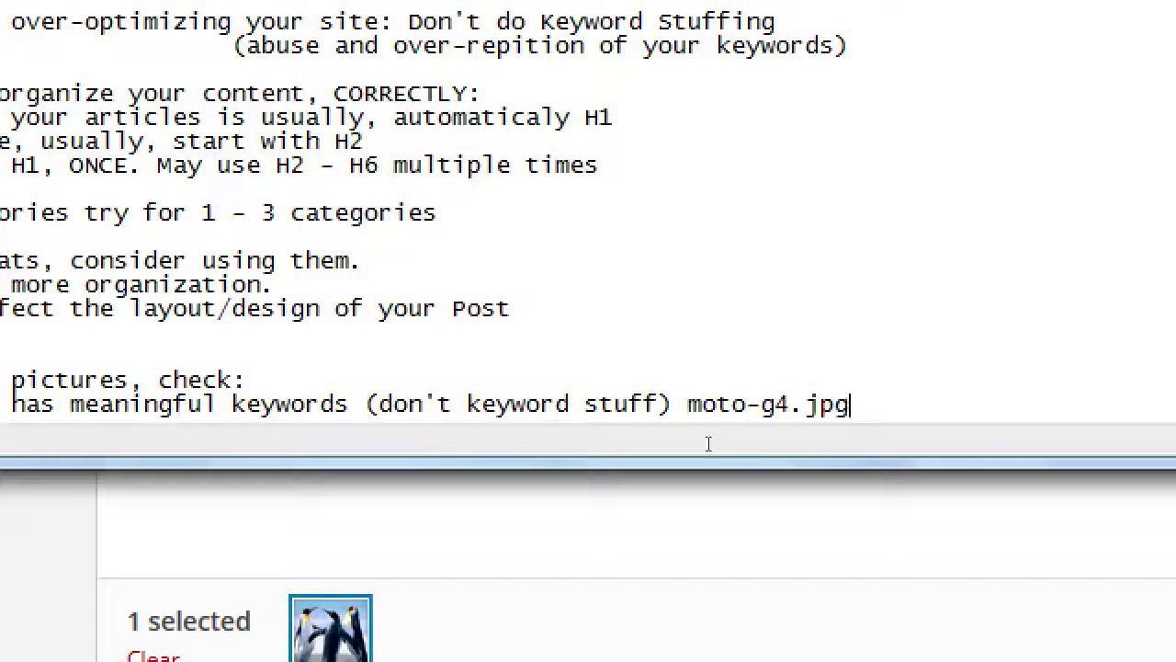
Step: Extend the example file name with the prefix "phone-" so it reads phone-moto-g4.jpg
key("ctrl+shift+Left")
key("ctrl+shift+Left")
key("ctrl+shift+Left")
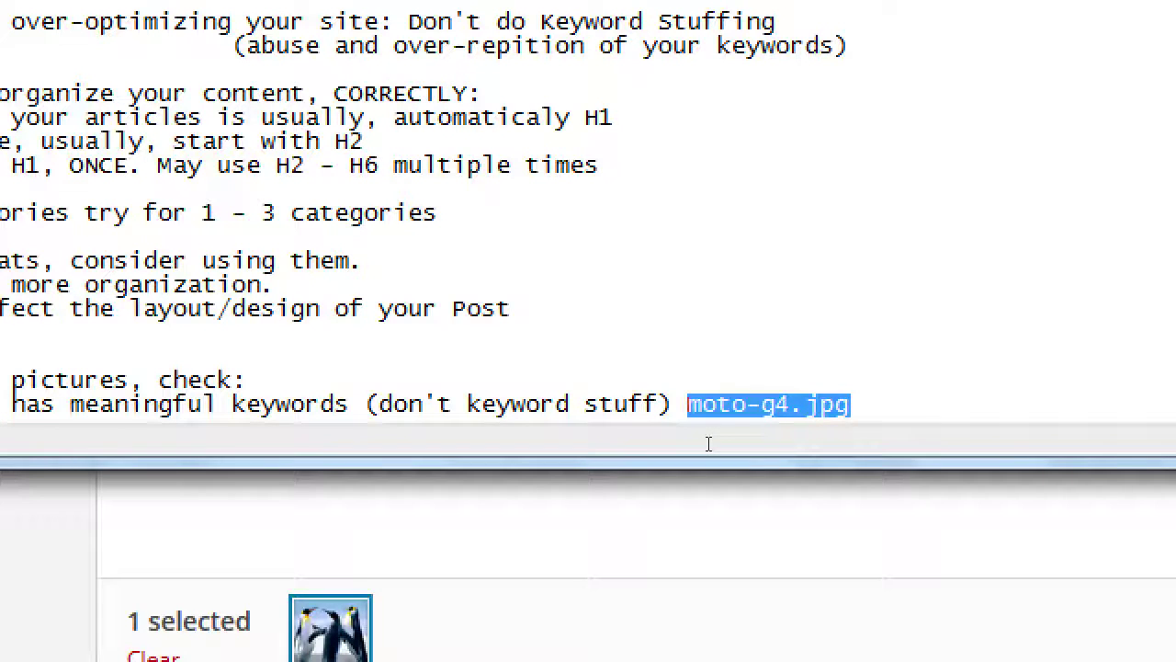
key("Left")
key("Right")
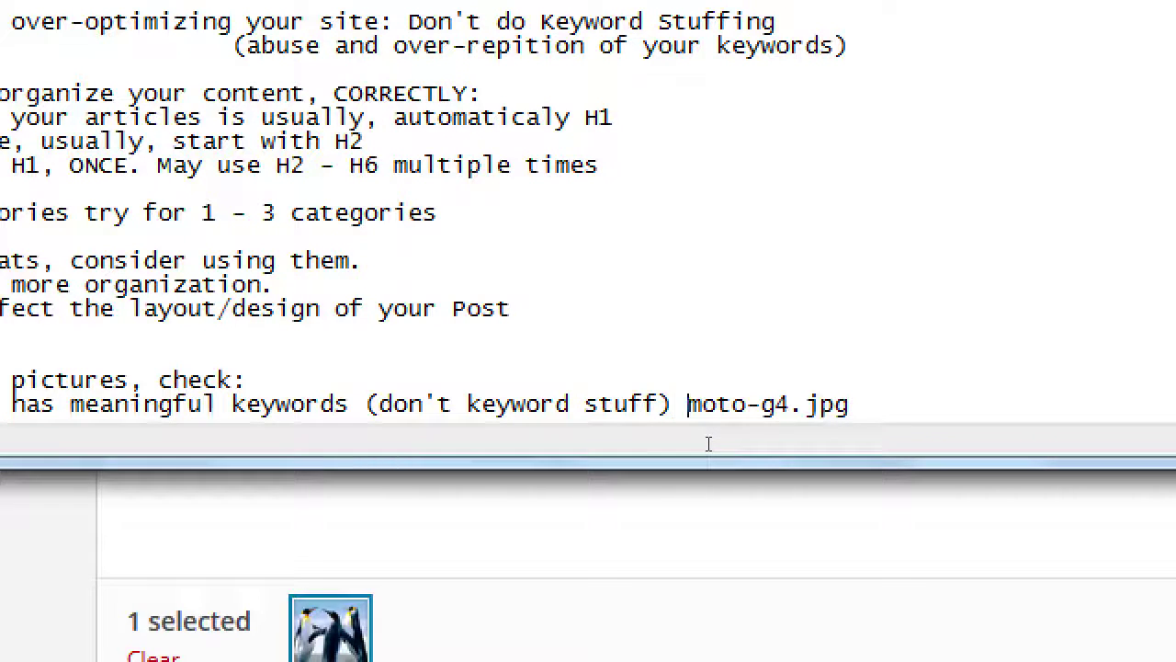
type("phone-")
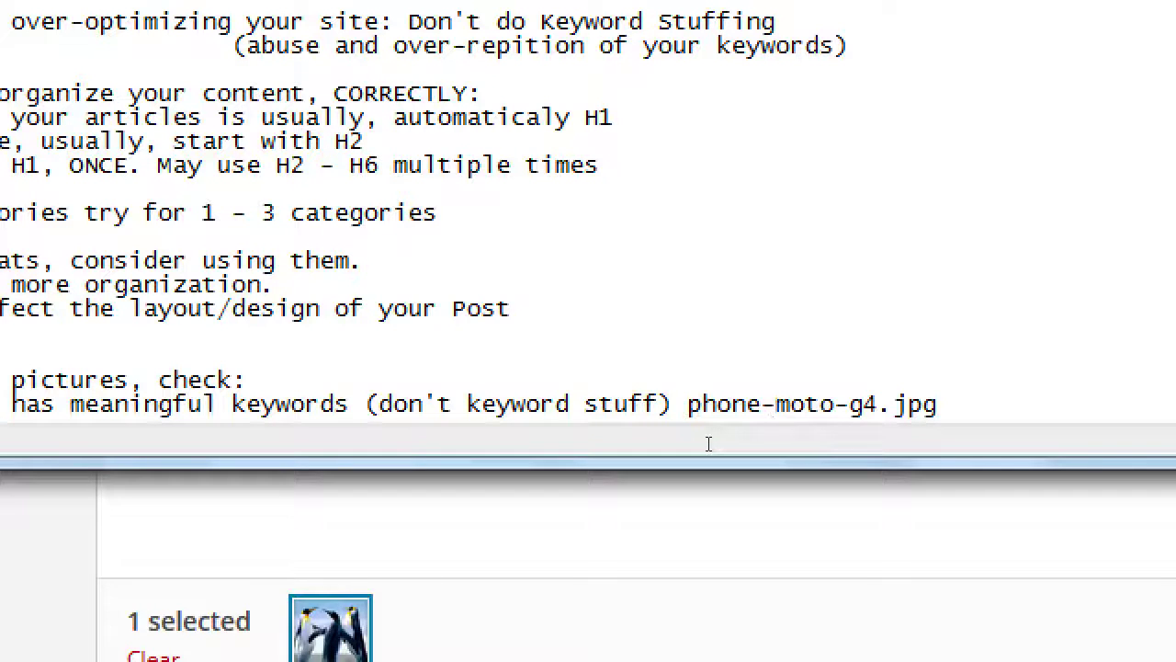
Step: Replace both hyphens in the example file name with underscores, making it phone_moto_g4.jpg
key("BackSpace")
key("Right")
key("Right")
key("Right")
key("Right")
key("Right")
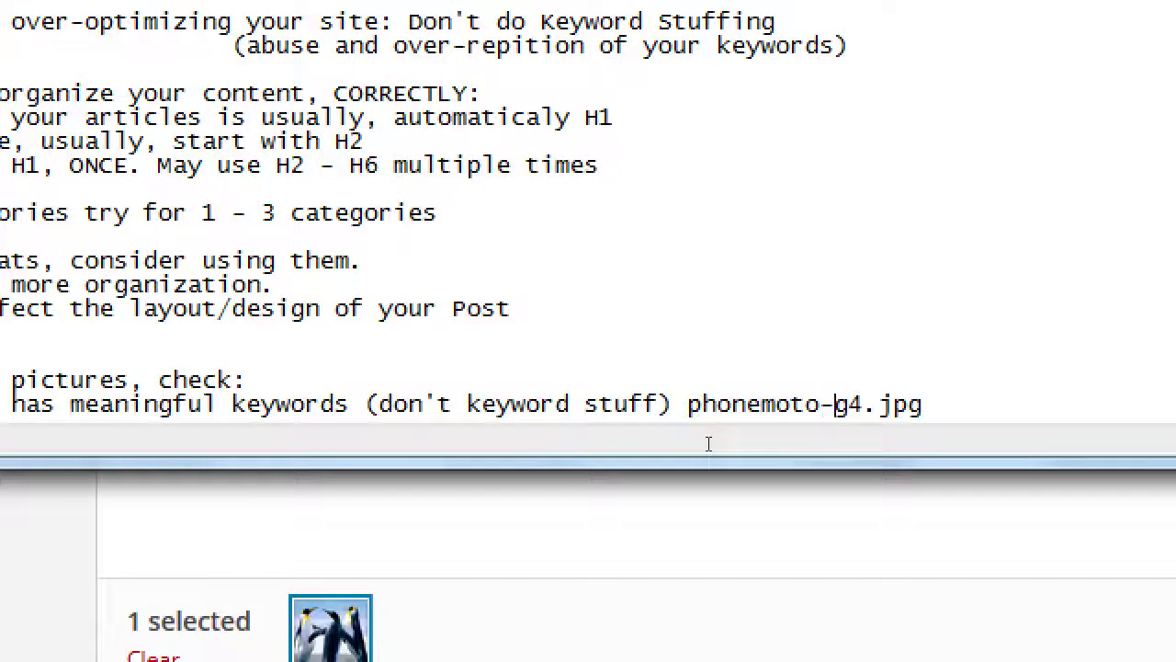
key("BackSpace")
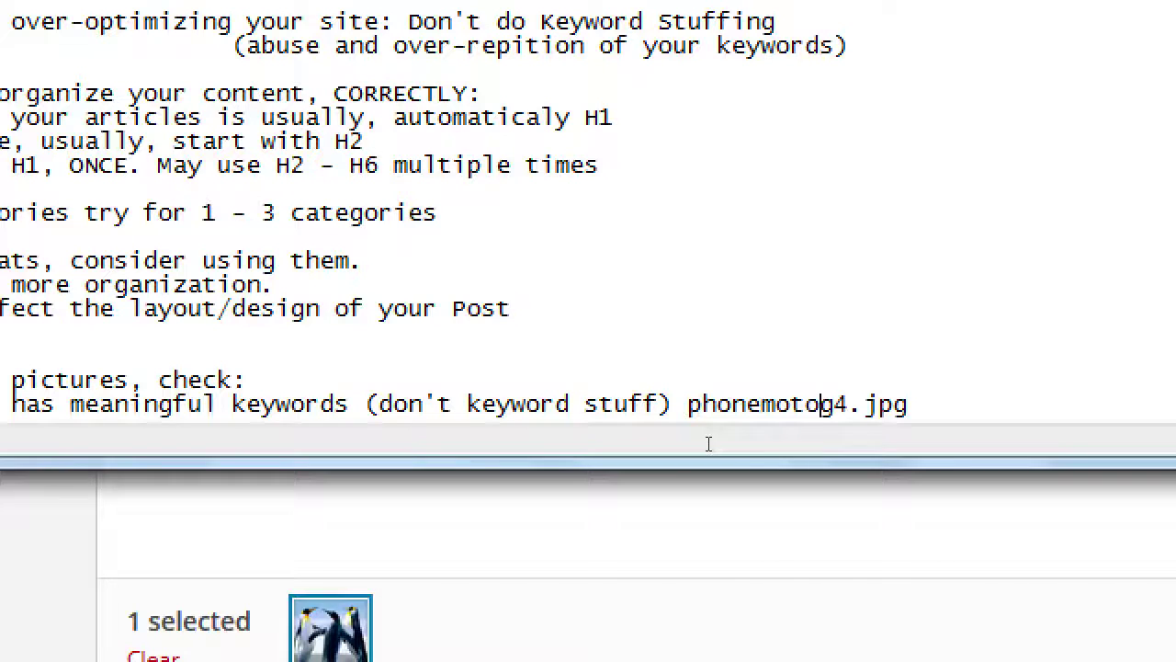
type("_")
key("Left")
key("Left")
key("Left")
key("Left")
key("Left")
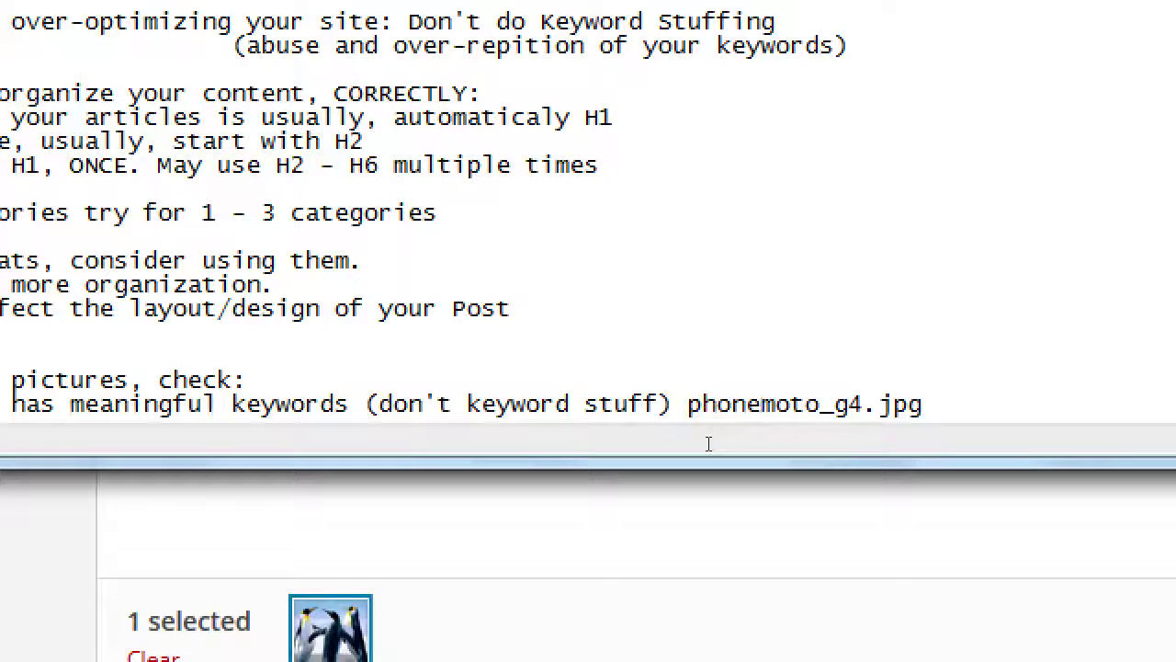
key("BackSpace")
type("_")
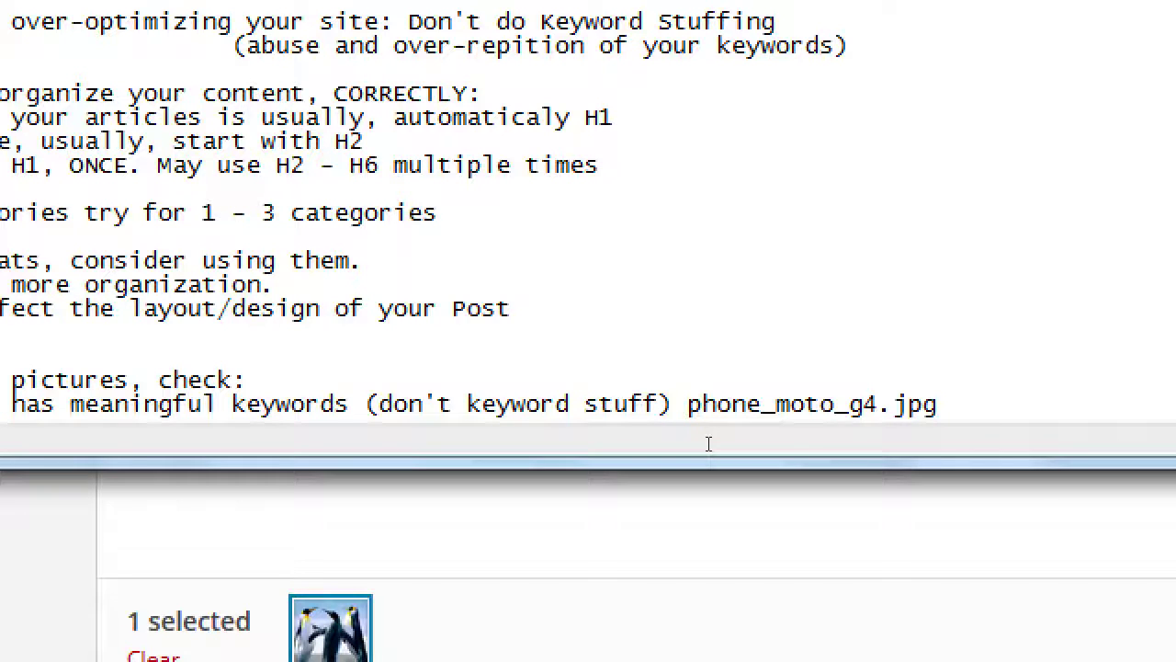
Step: Change both underscores in the example file name back to hyphens, making it phone-moto-g4.jpg
key("BackSpace")
type("-")
key("Right")
key("Right")
key("Right")
key("Right")
key("Right")
key("BackSpace")
type("-")
Step: Insert a colon after "(don't keyword stuff)" to introduce the example file name
key("End")
key("ctrl+Left")
key("ctrl+Left")
key("ctrl+Left")
key("Left")
type(":")
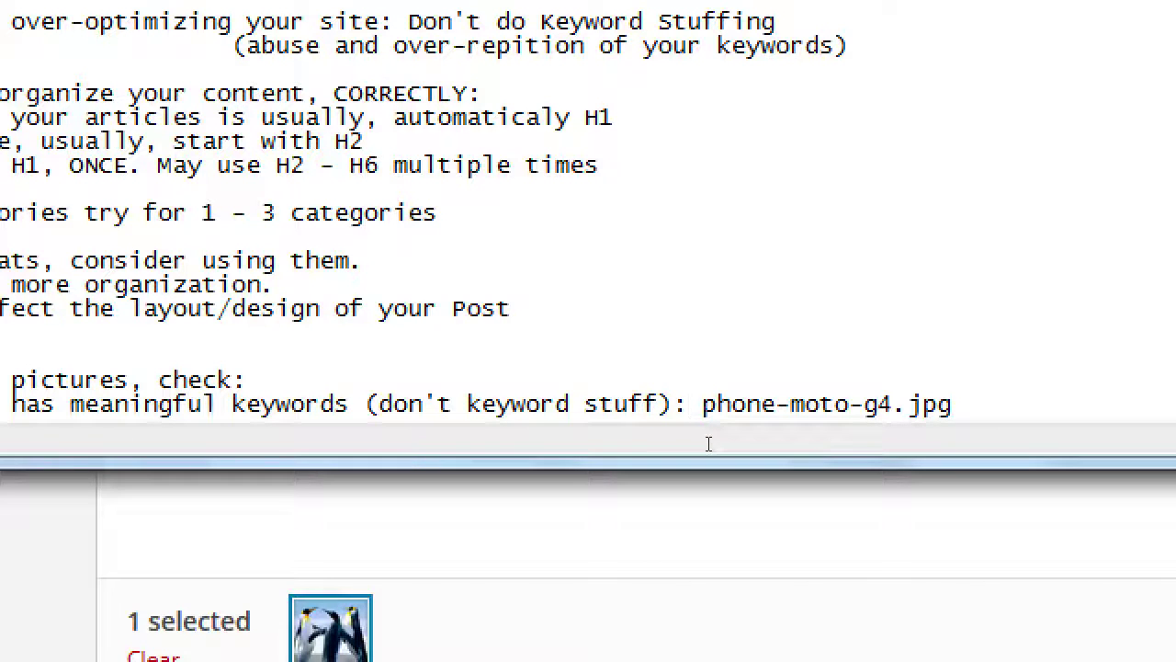
Step: Add an indented line below the Filename line reading "Dimensions: 1024px Width OR Height"
key("End")
key("Return")
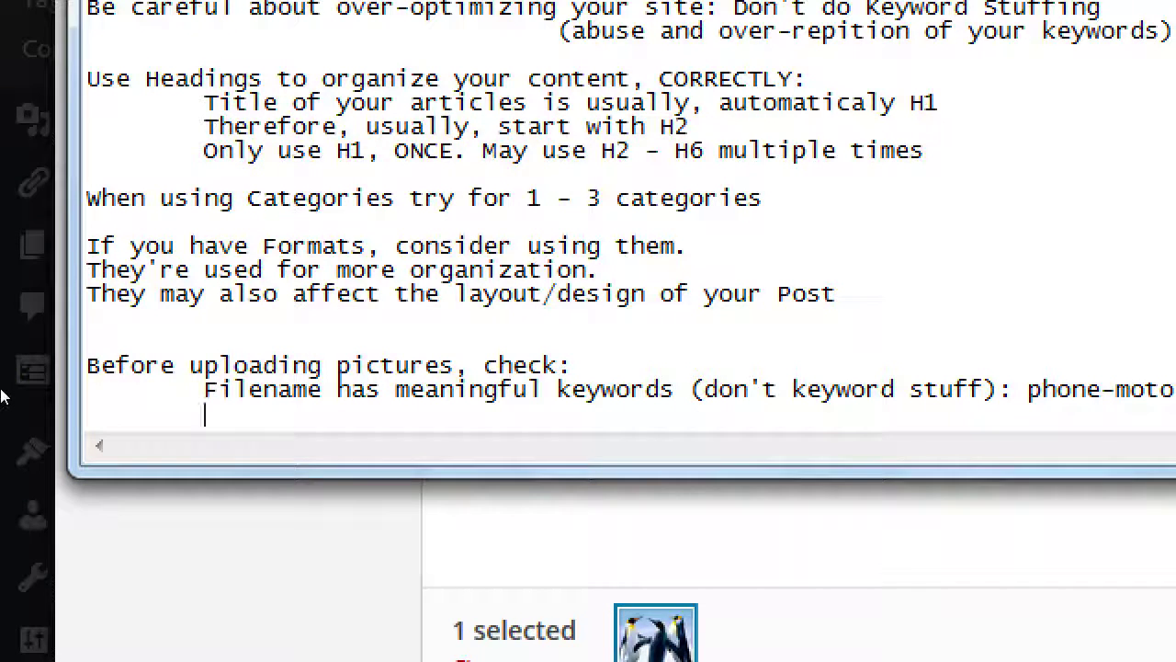
key("Tab")
type("Dimensions")
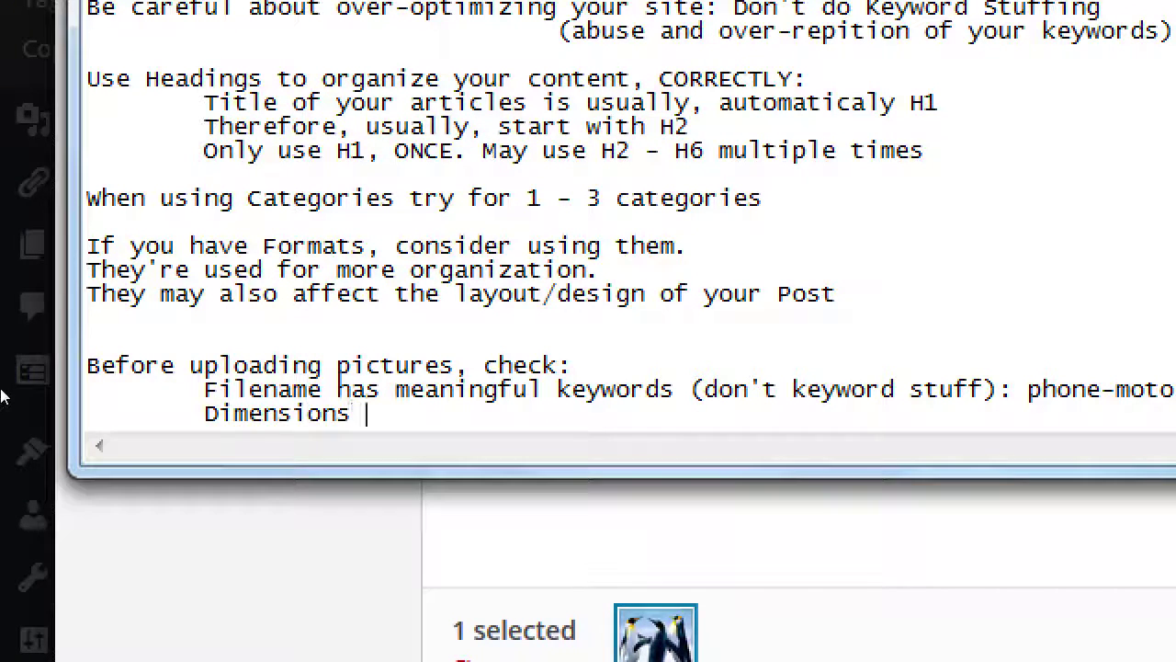
key("BackSpace")
type(":")
type("1024")
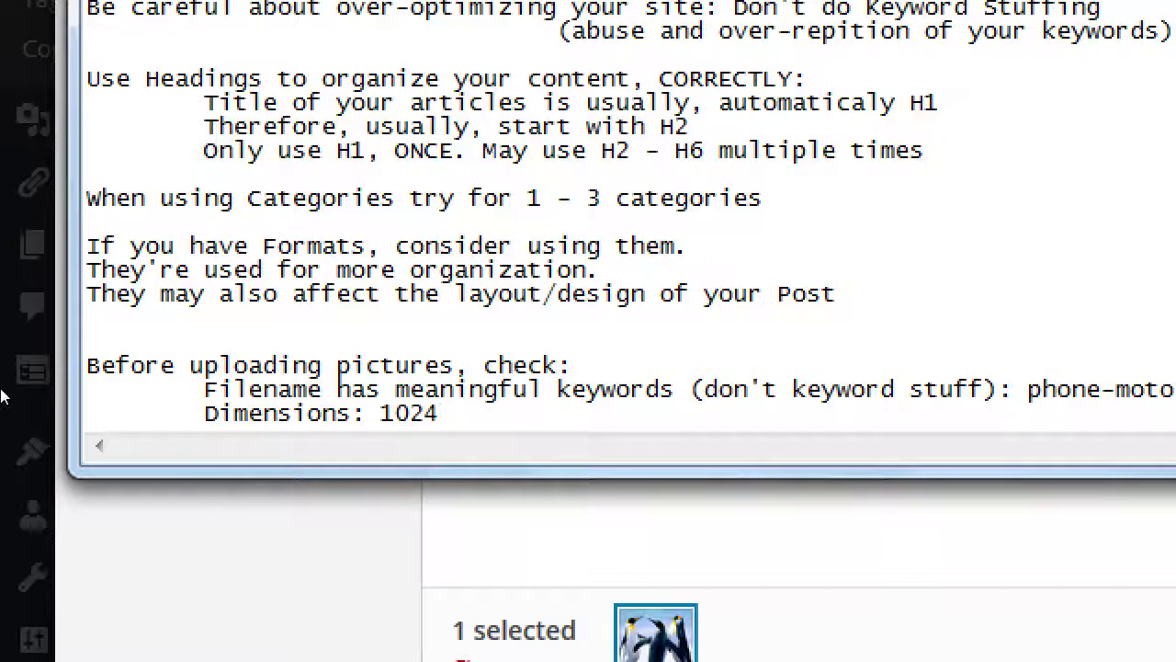
type("px Width")
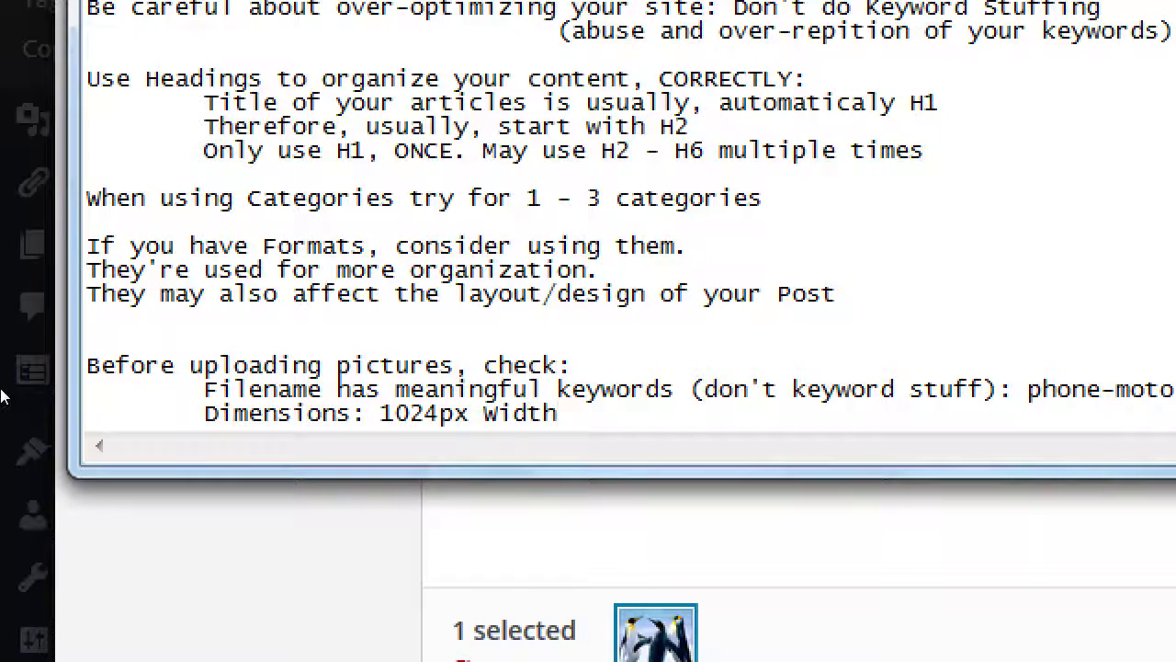
type(" OR Height")
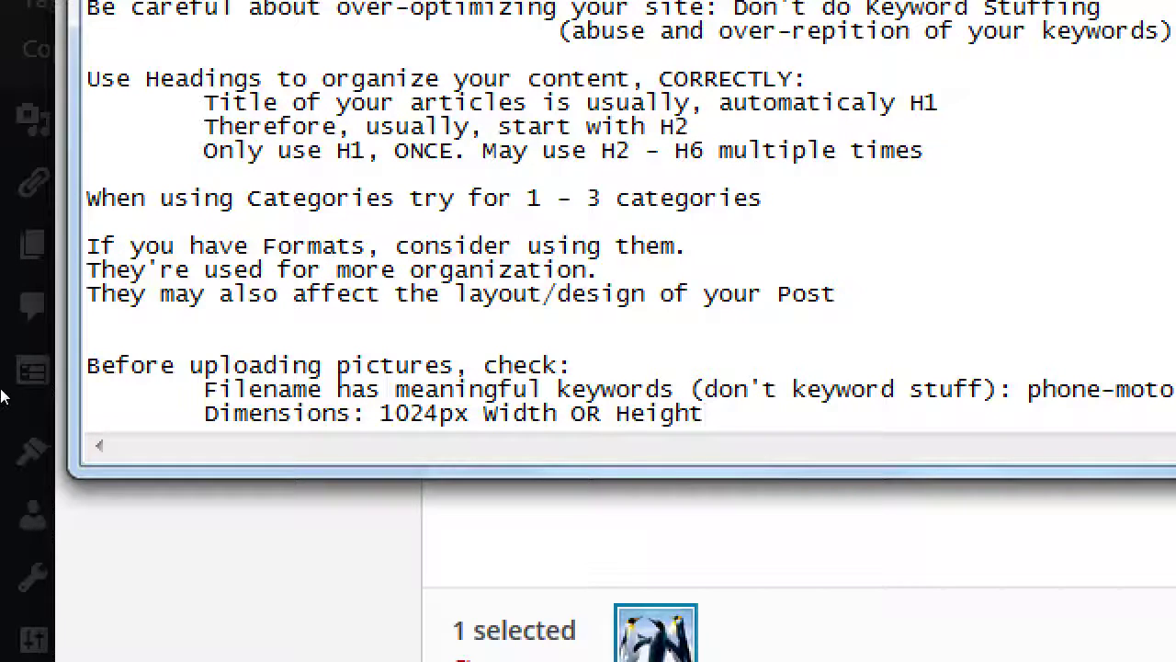
Step: Switch to the VmC Ink. blog page and examine the size of the pictures in its posts
key("super+Escape")
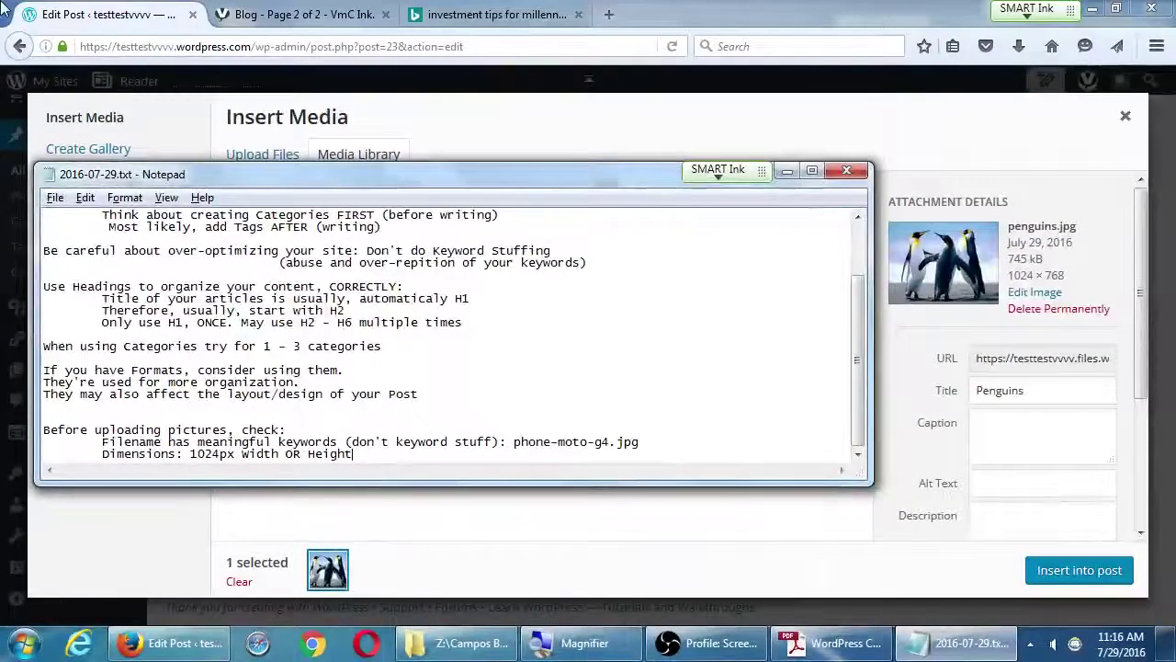
left_click(237, 7)
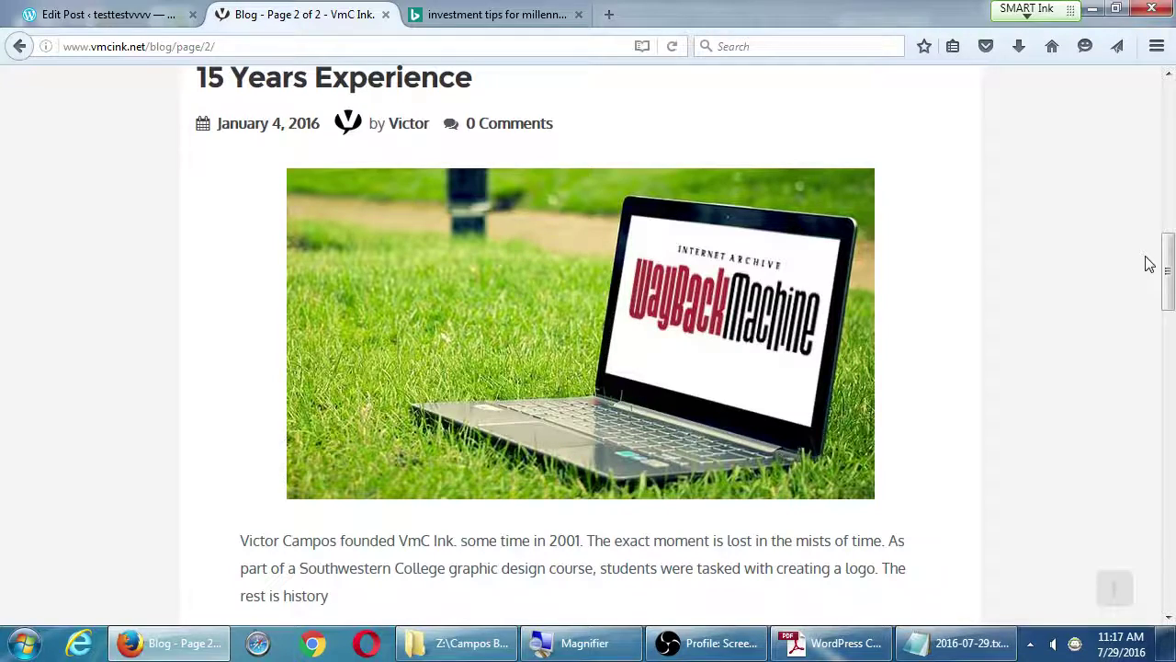
Step: In the Notepad notes, add a double-indented line under Dimensions: "- DON'T UPLOAD YOUR PICTURES STRAIGHT FROM YOUR DIGITAL CAM"
left_click(979, 648)
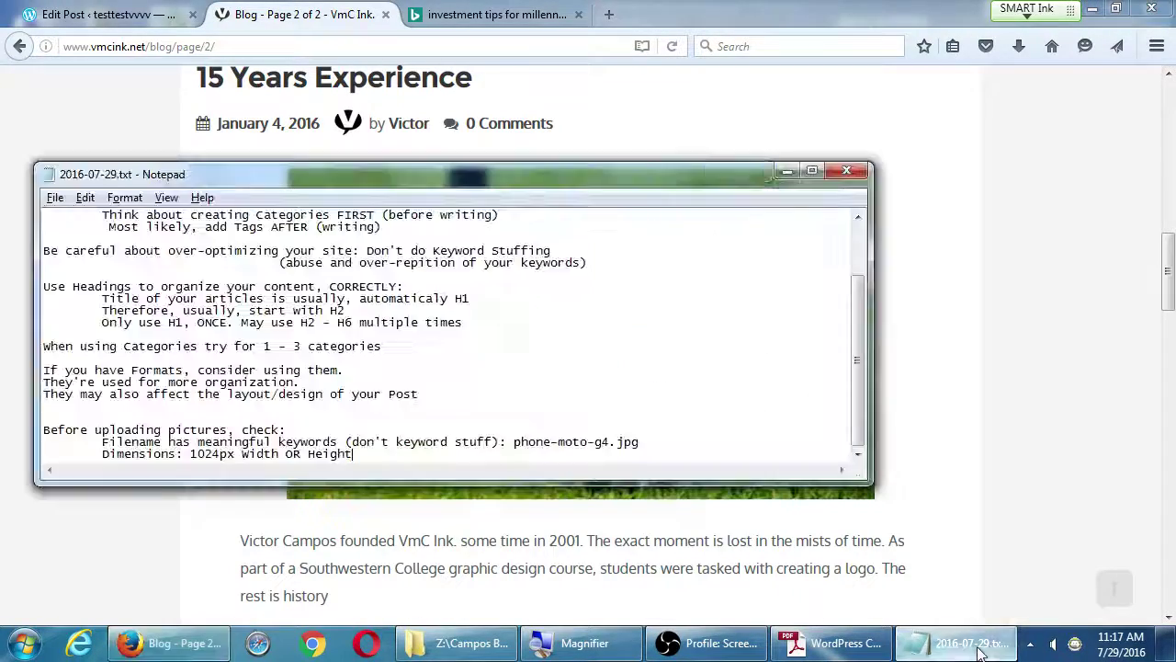
key("super+plus")
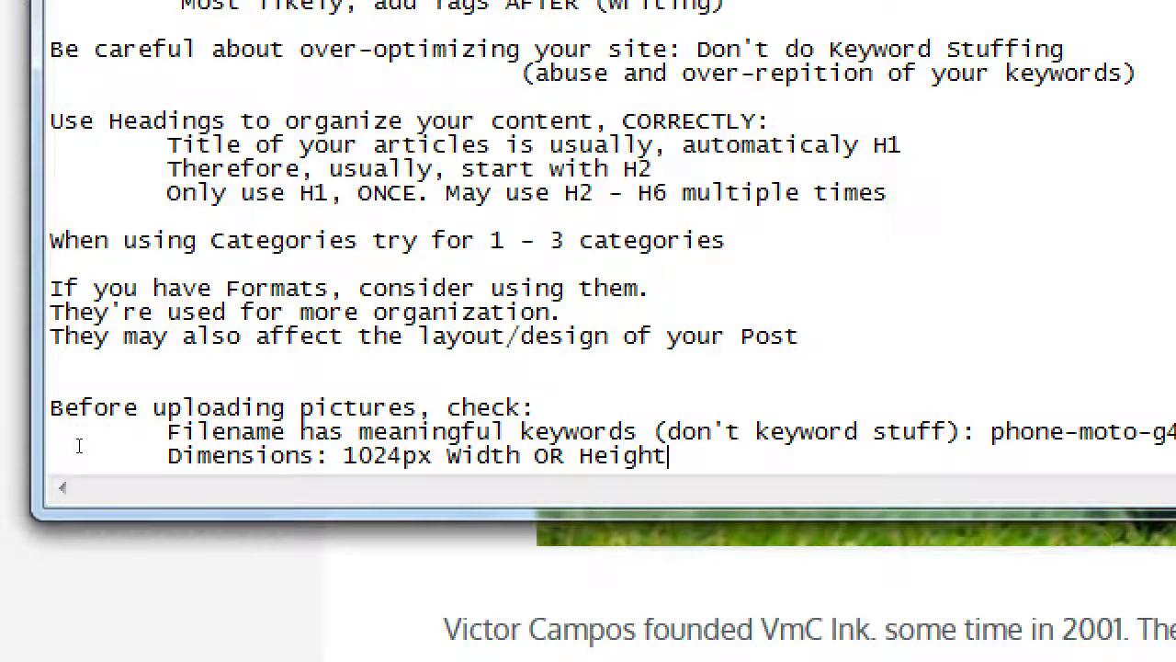
key("Return")
key("Tab")
key("Tab")
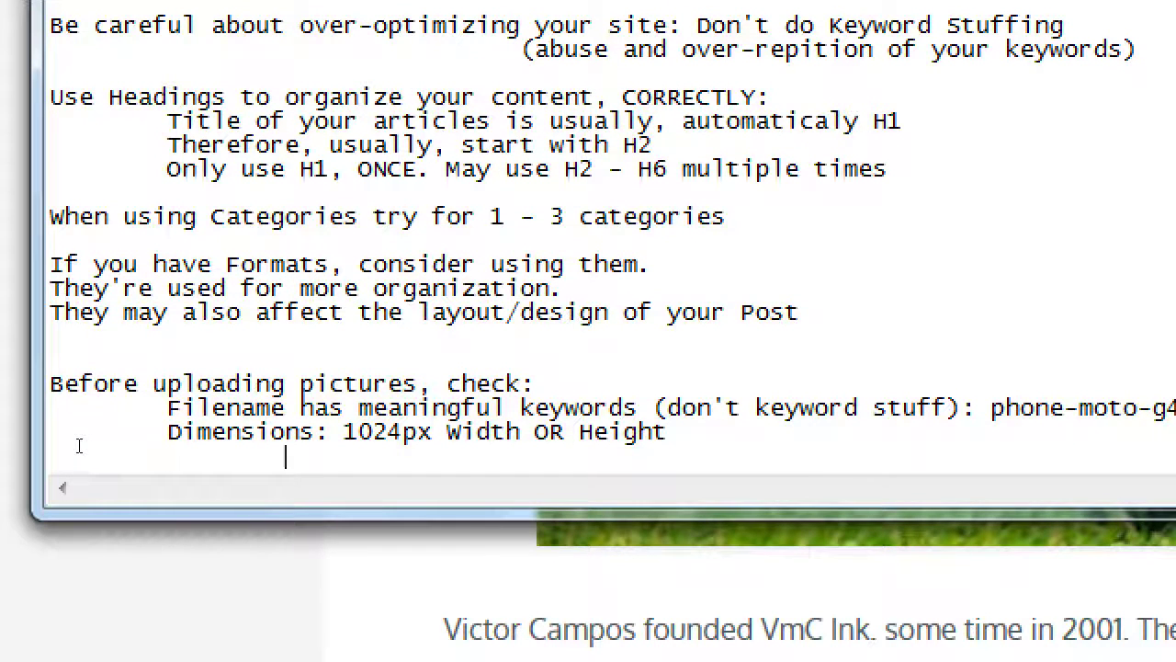
type("- DON'T UPLODF")
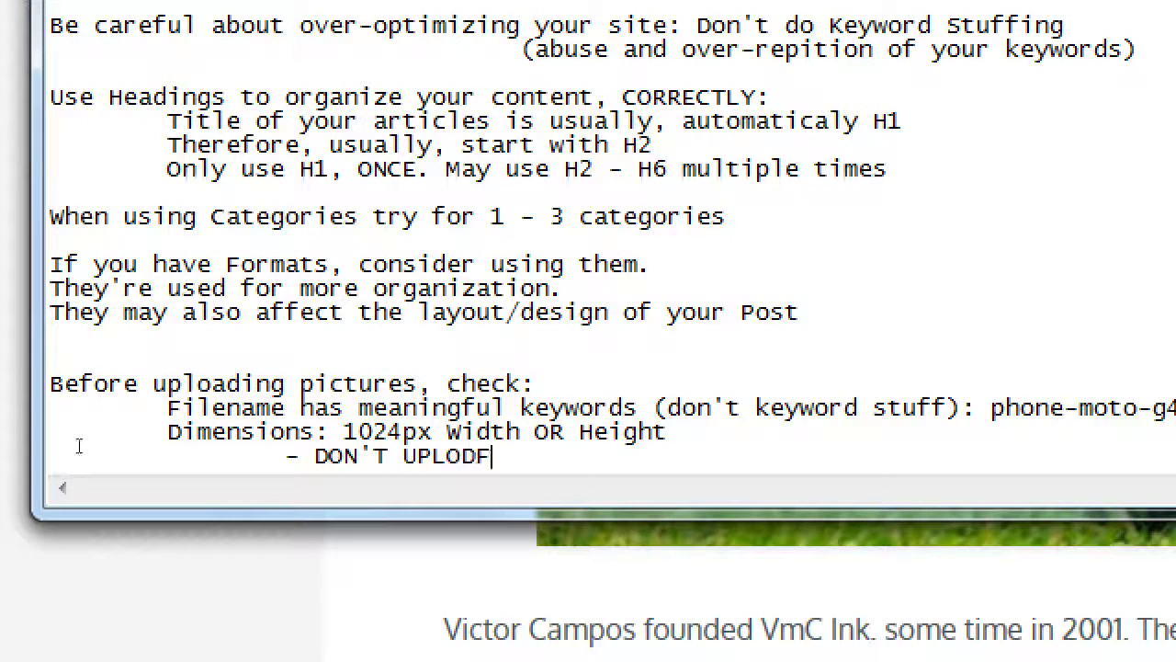
key("BackSpace")
key("BackSpace")
type("AD YOUR PIC")
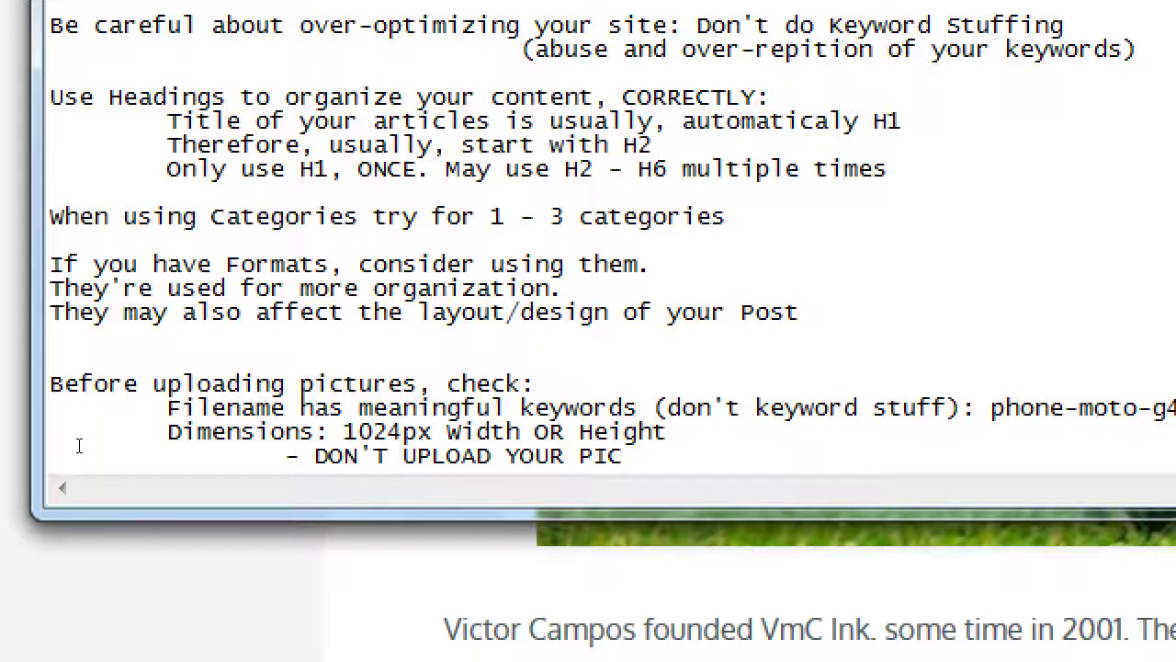
type("TURES STRAIGHT")
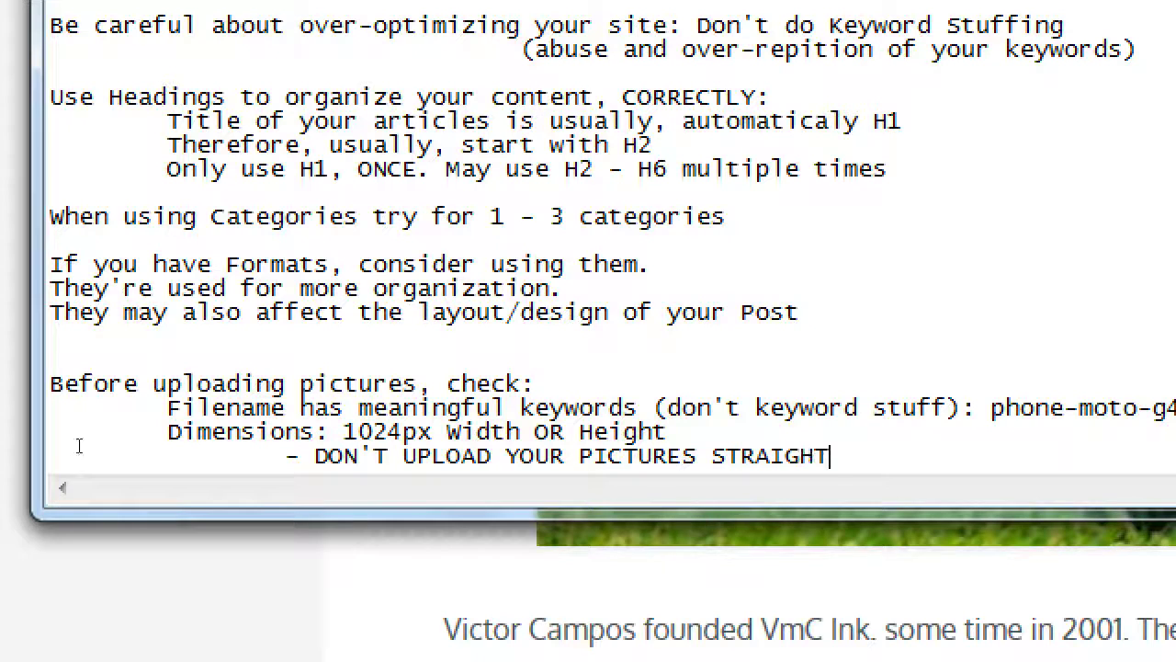
type(" FROM YOUR DIGITAL CAM")
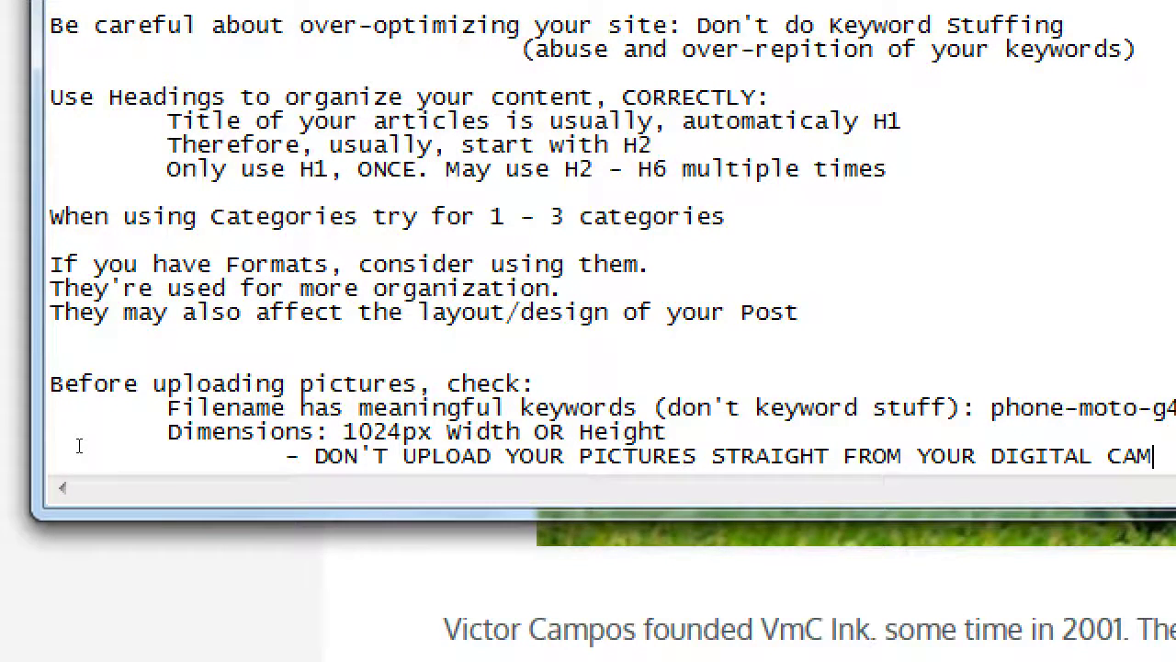
Step: Add another double-indented line below it reading "- Use something like Pixlr"
key("Return")
key("Tab")
key("Tab")
type("- us")
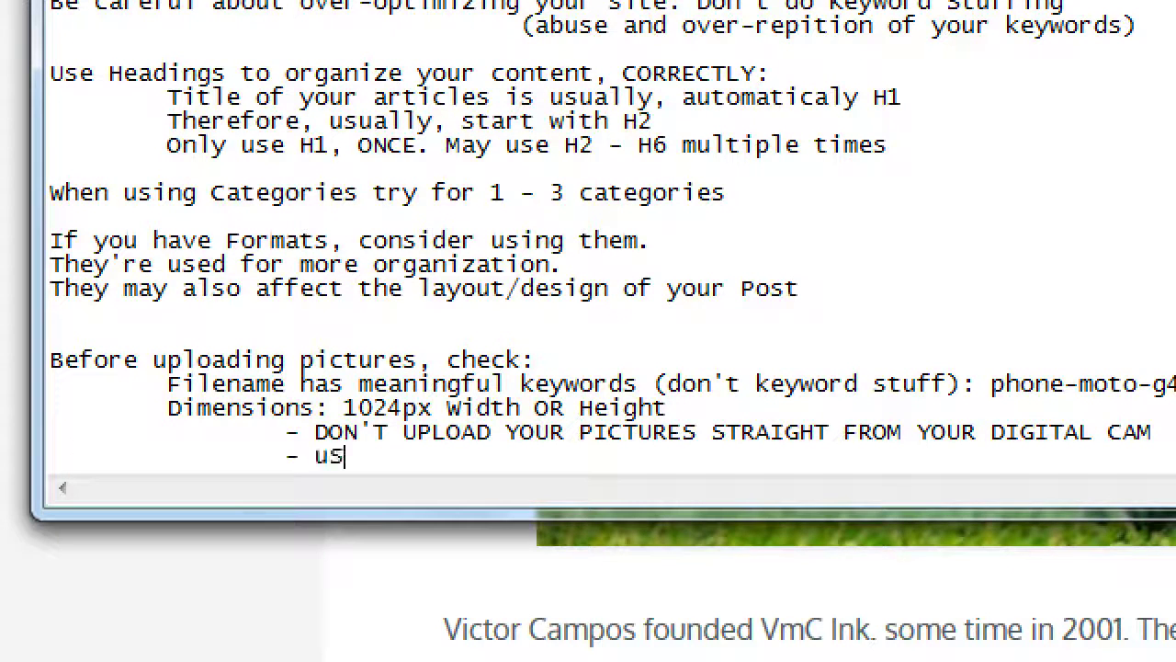
key("BackSpace")
key("BackSpace")
type("Use something li")
type("ke Pixlr")
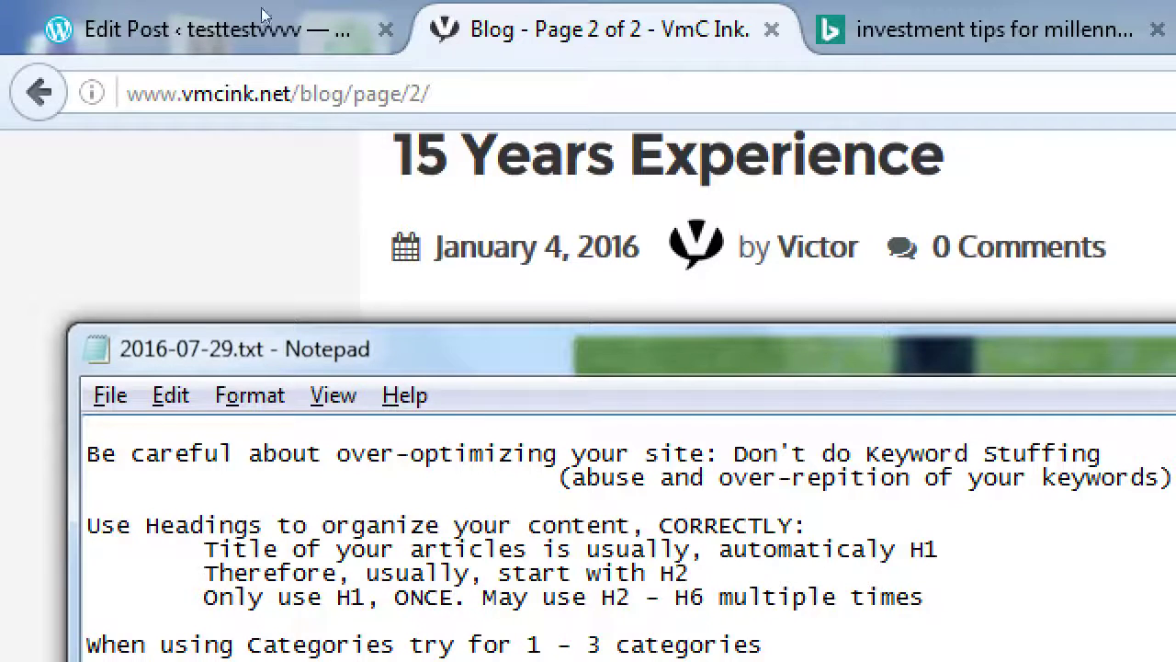
Step: Open pixlr.com in a new browser tab and look over its Editor and Express web apps
left_click(263, 14)
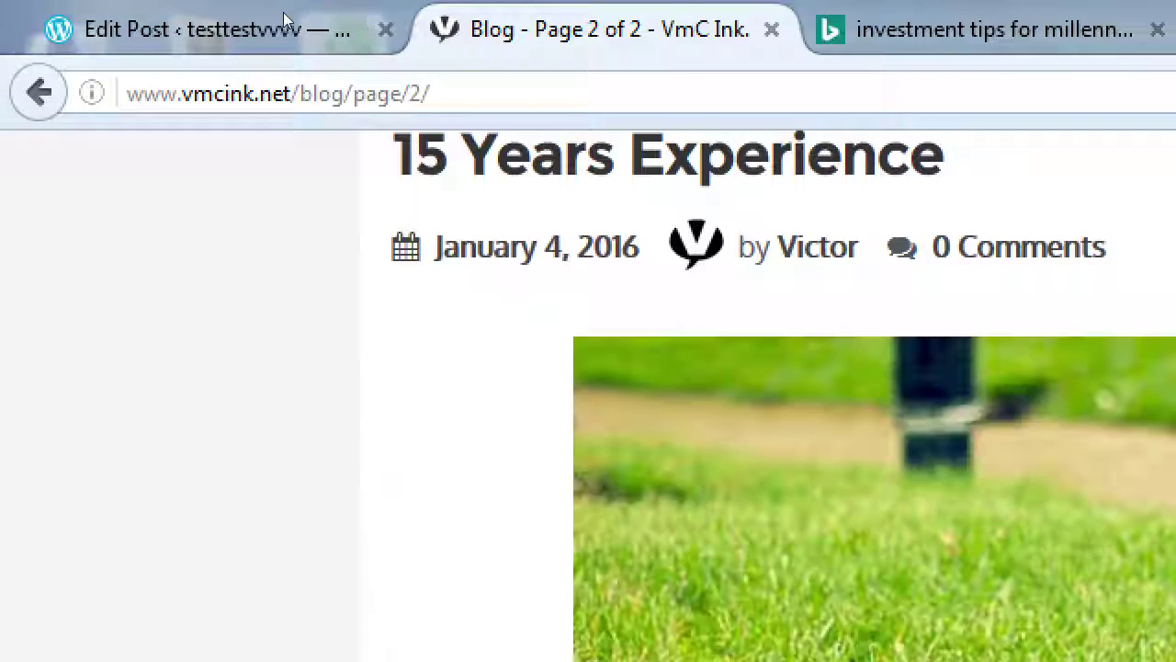
key("ctrl+t")
type("pixlr.com")
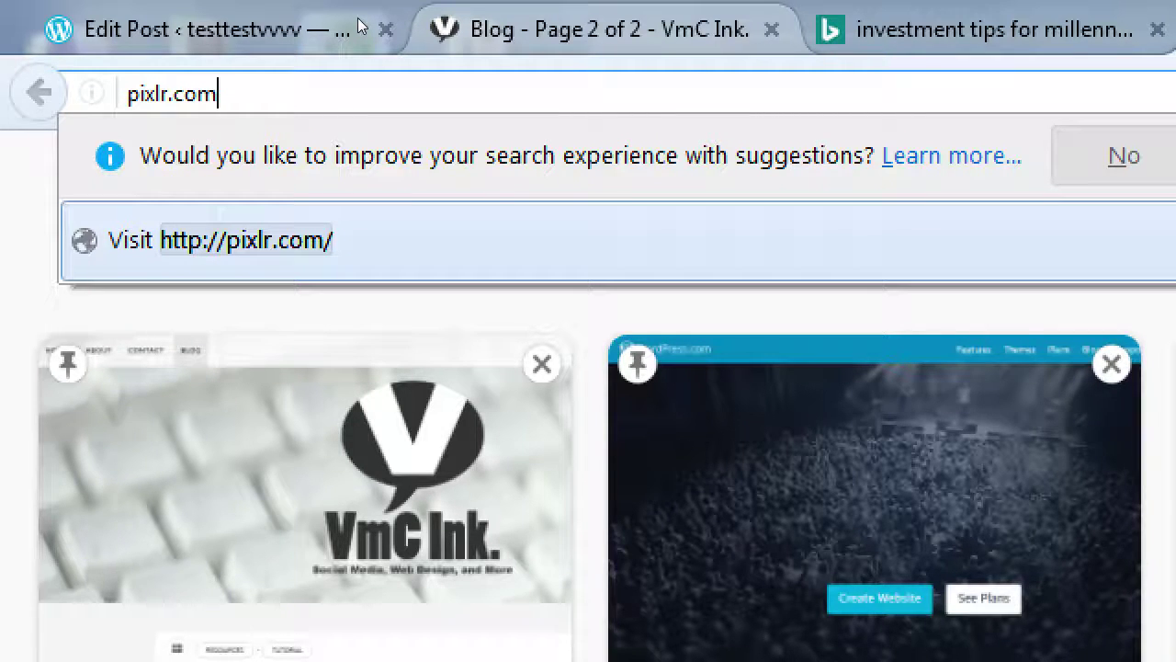
key("Return")
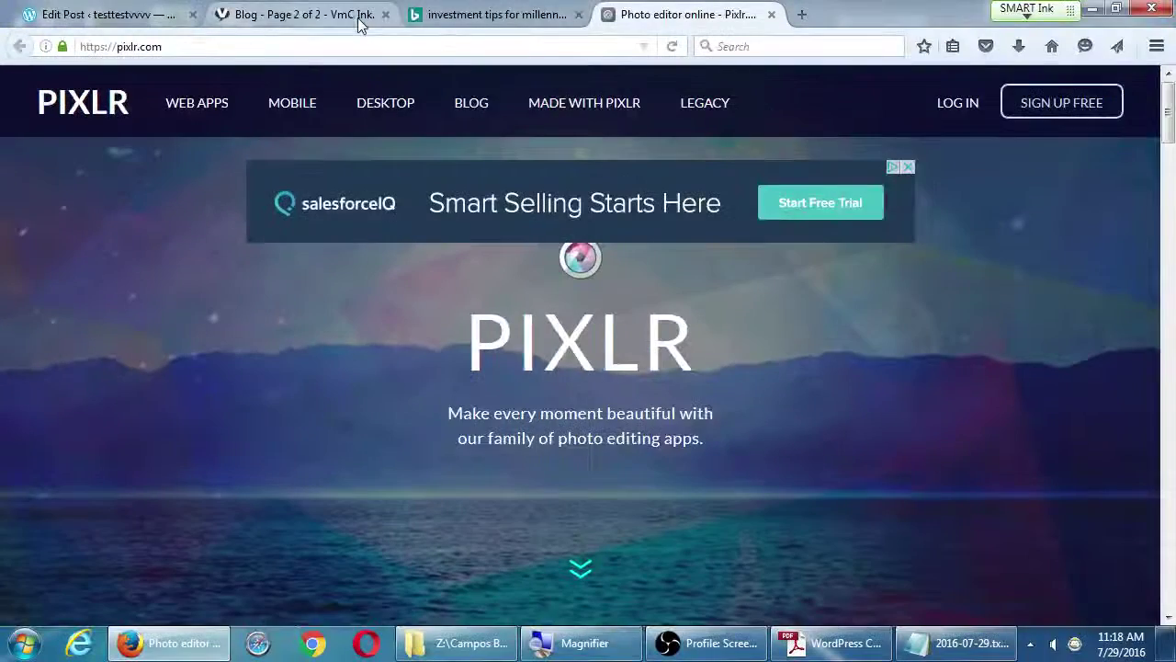
scroll(295, 306, "down", 5)
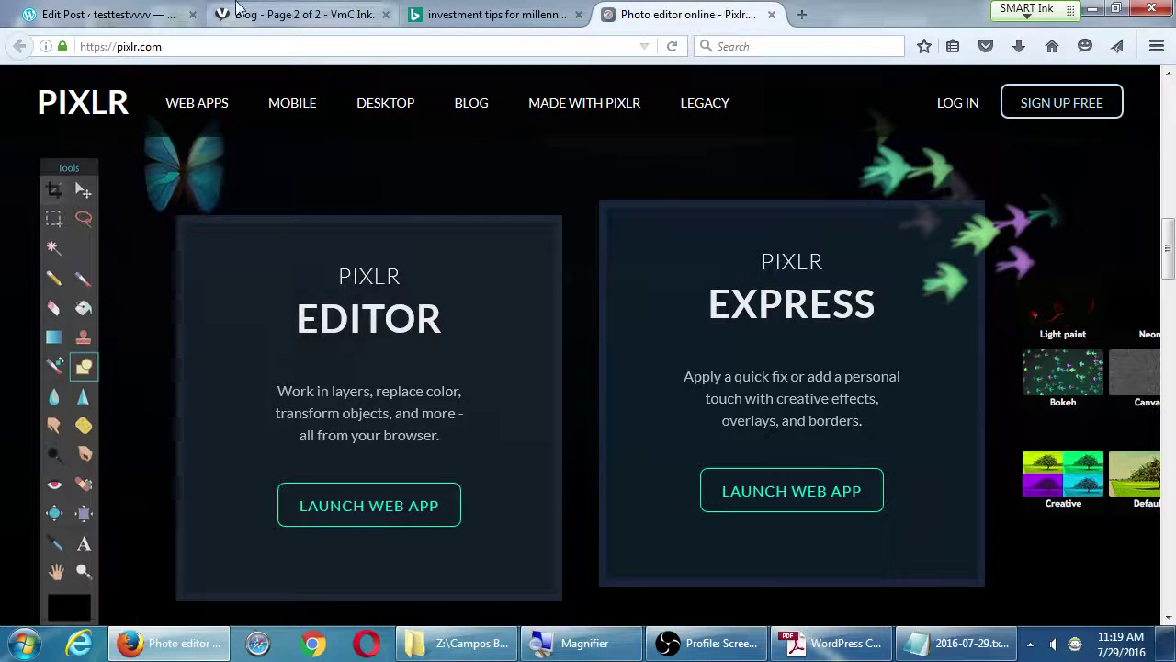
Step: Return to the WordPress media library, inspect the scaling options for penguins.jpg in the image editor, and leave it without changes
left_click(126, 22)
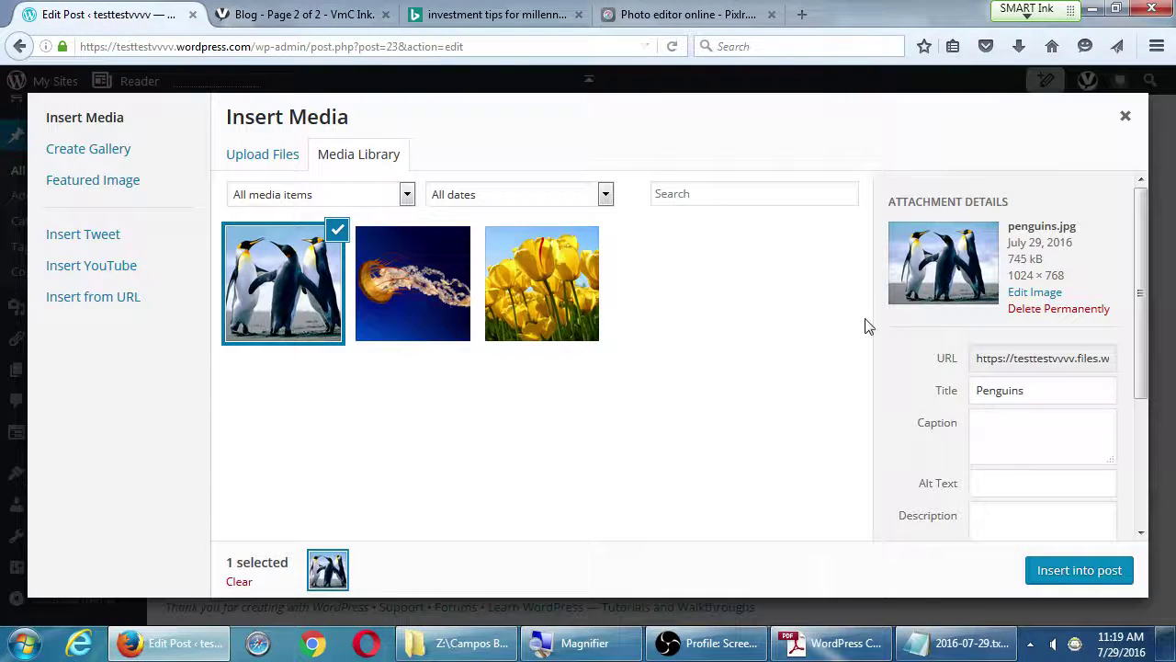
scroll(974, 345, "down", 1)
scroll(972, 342, "down", 3)
scroll(966, 345, "up", 4)
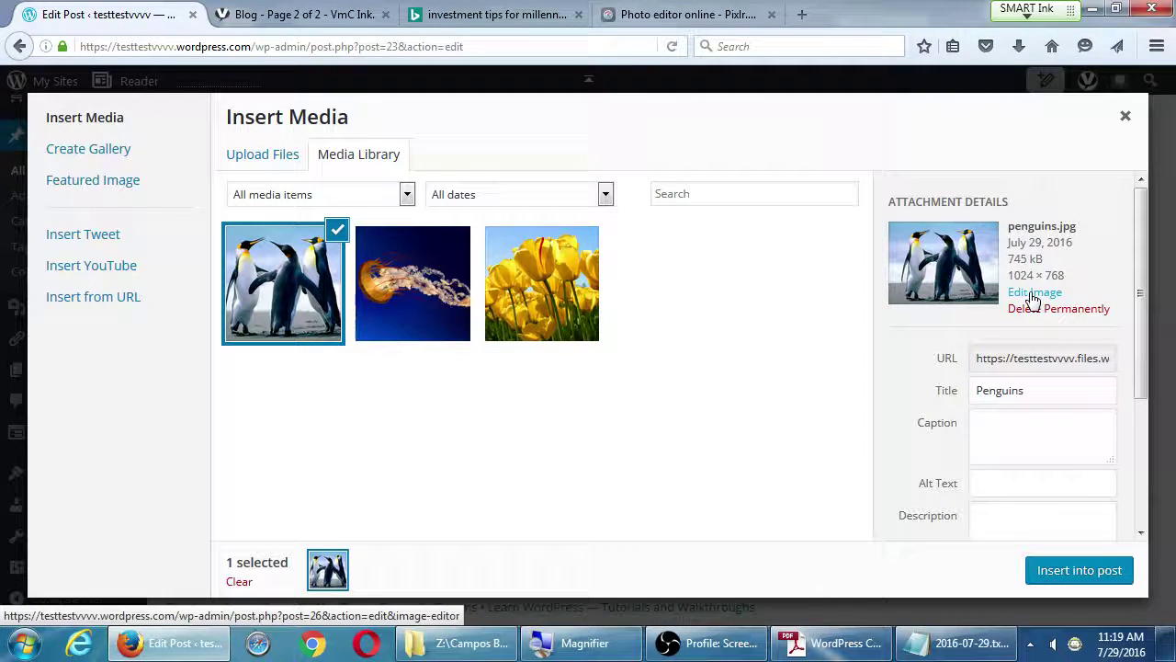
left_click(1031, 294)
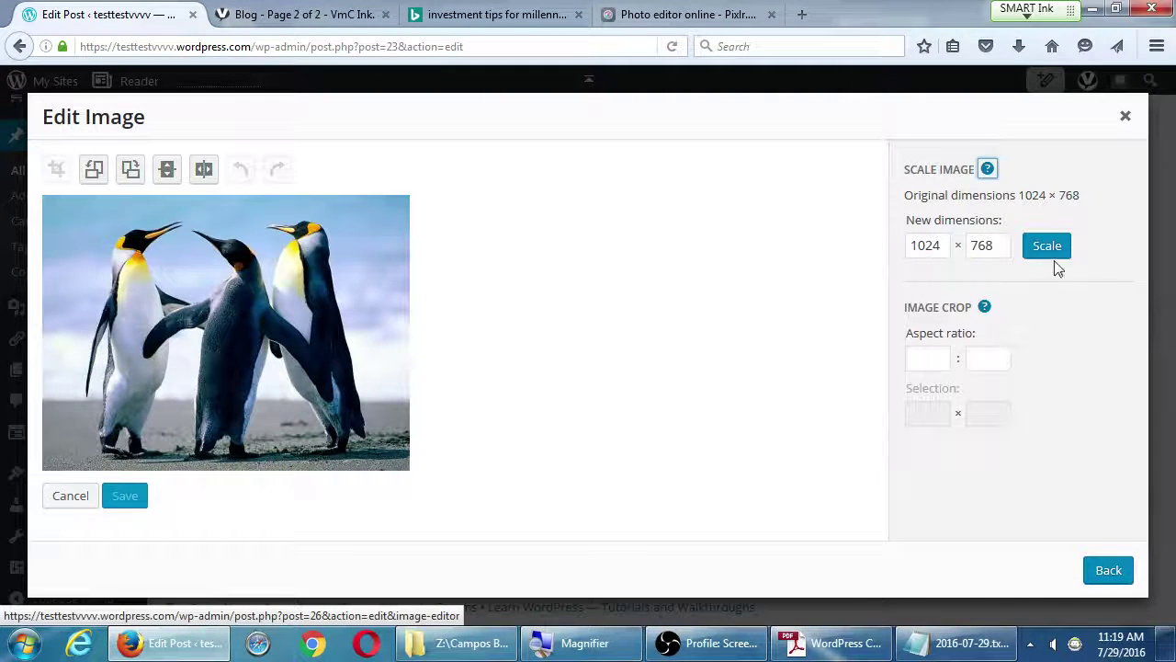
double_click(927, 244)
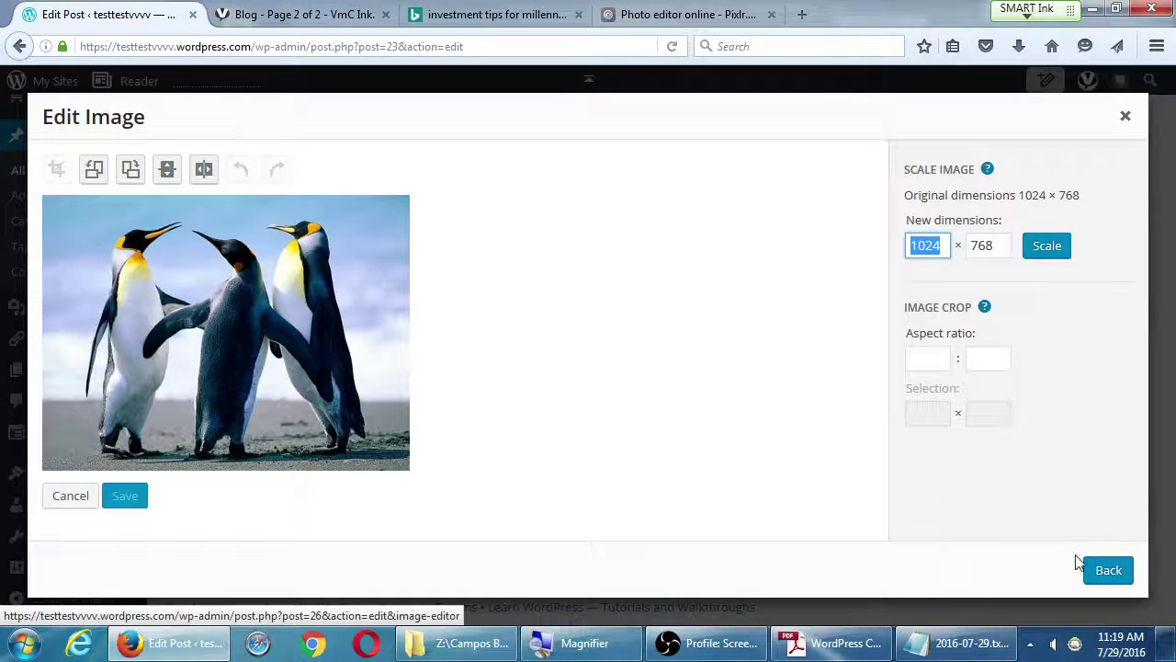
left_click(1106, 570)
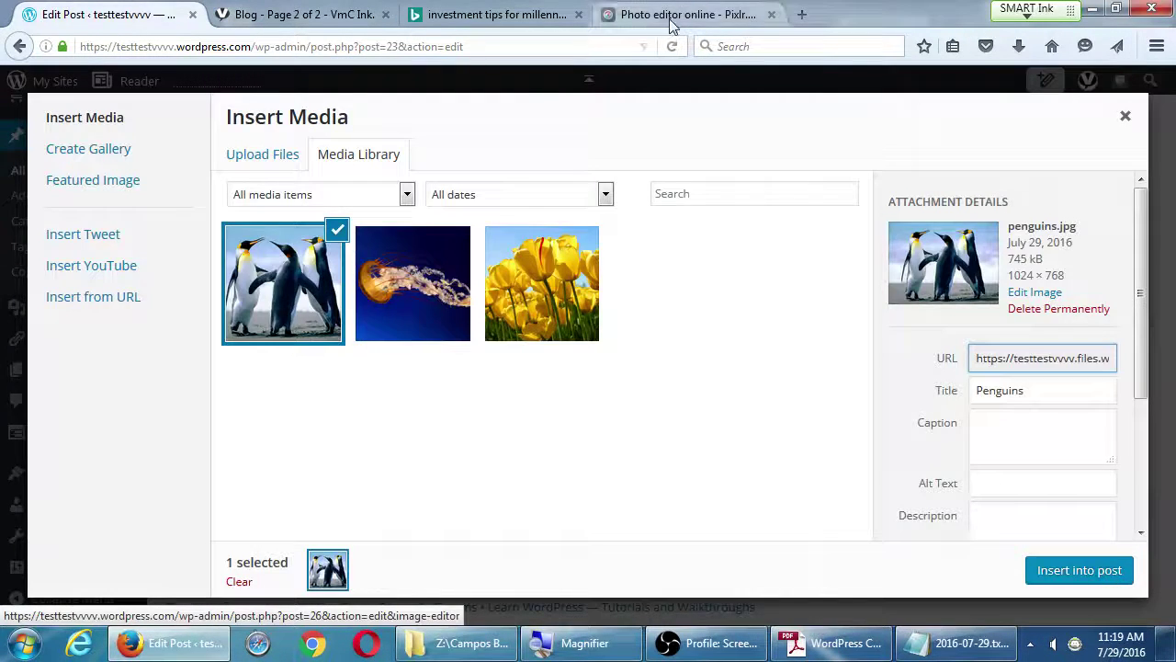
Step: Browse the Pixlr home page for its mobile, desktop and web app versions
left_click(704, 15)
scroll(575, 506, "down", 10)
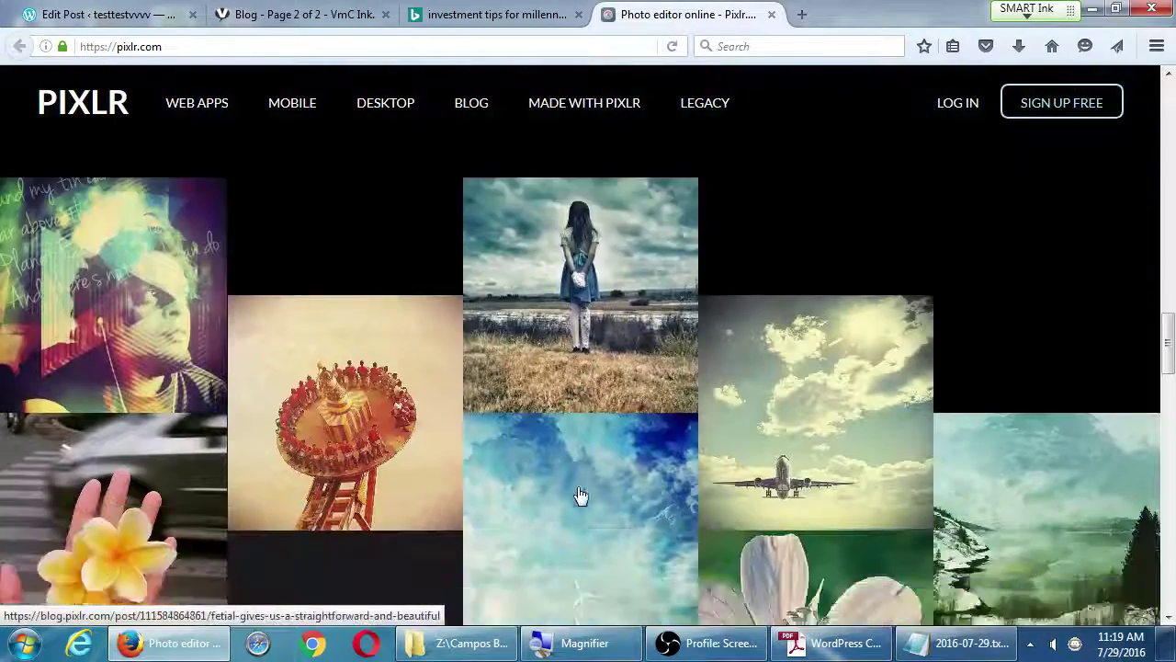
scroll(577, 494, "down", 5)
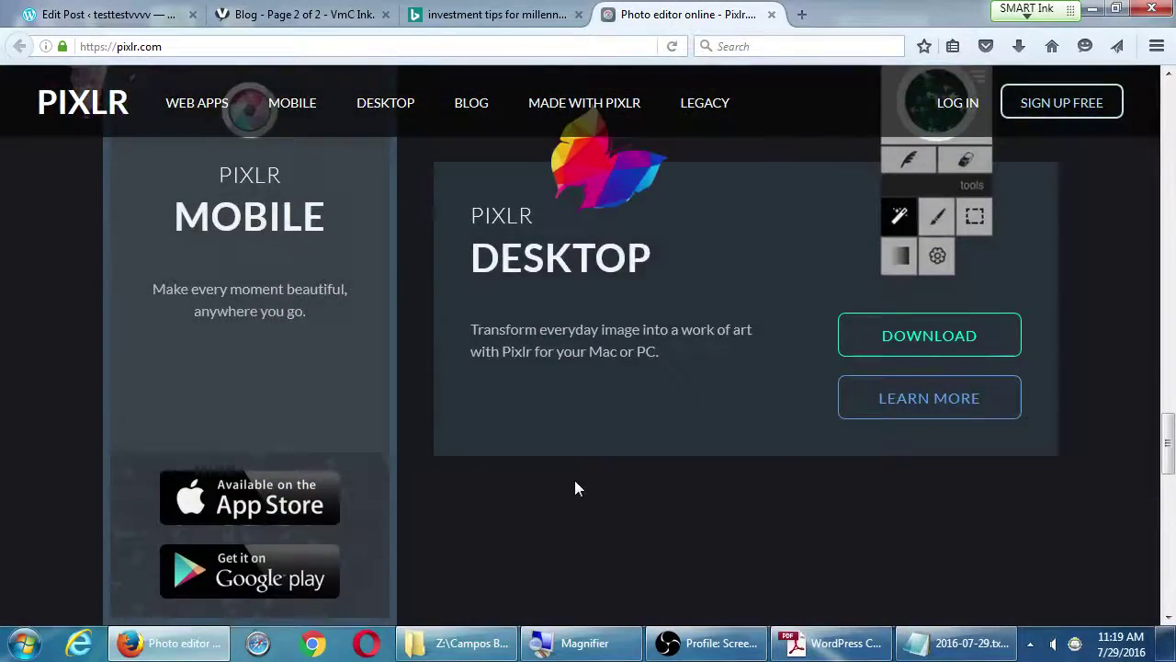
scroll(515, 338, "down", 6)
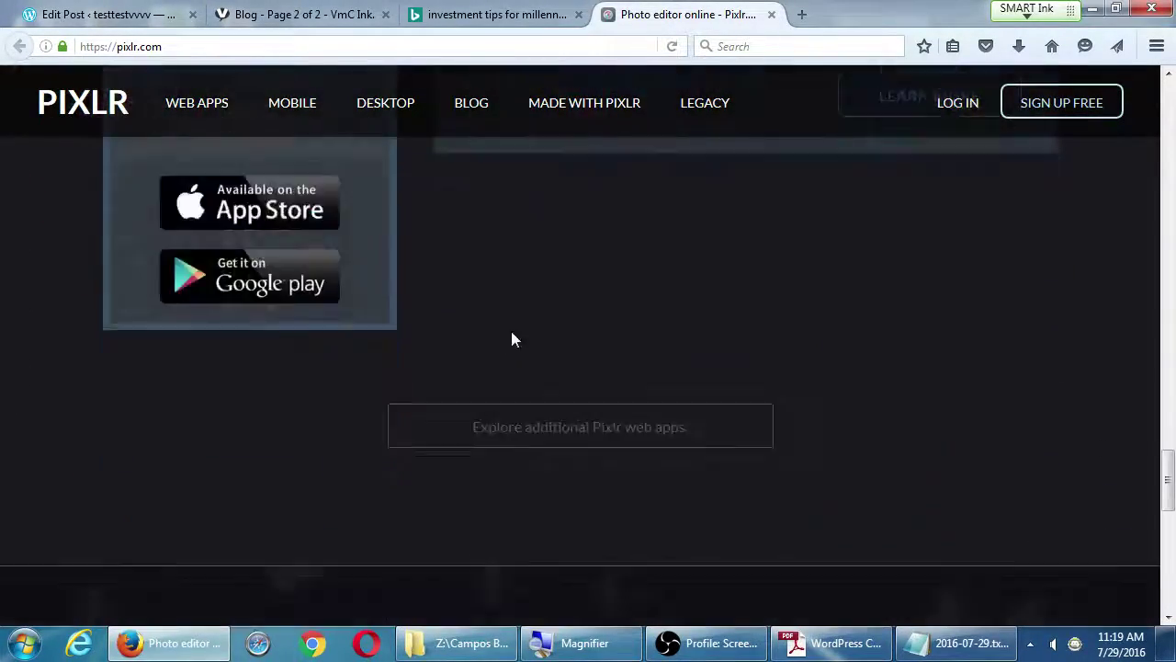
scroll(288, 270, "up", 3)
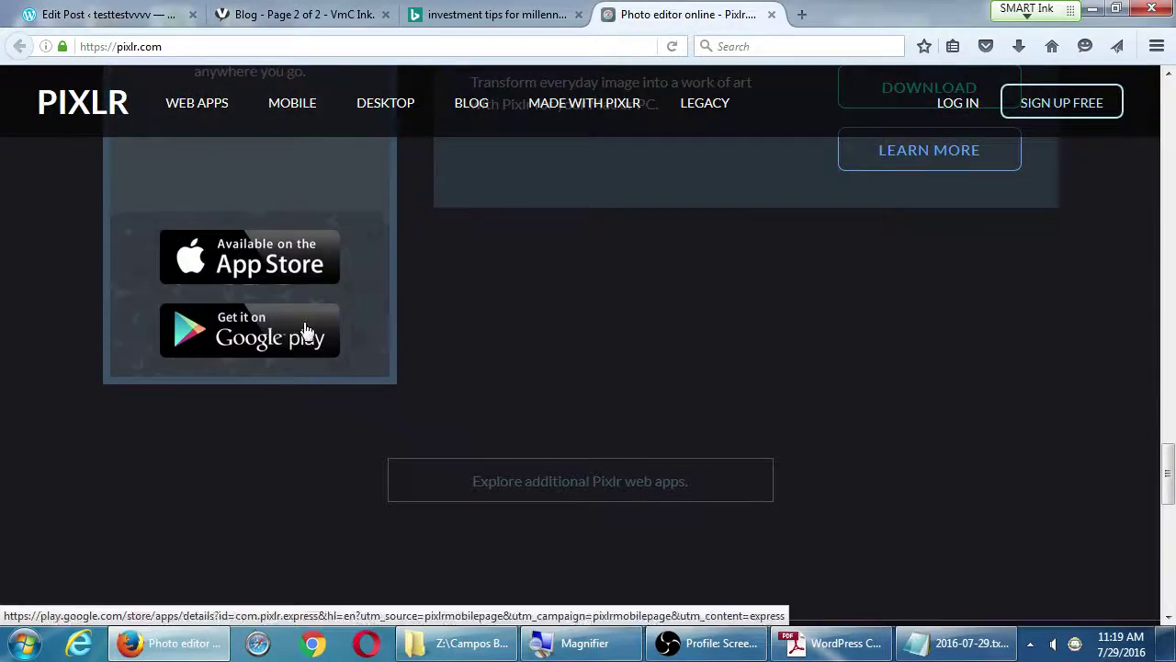
scroll(308, 327, "down", 7)
scroll(312, 323, "up", 10)
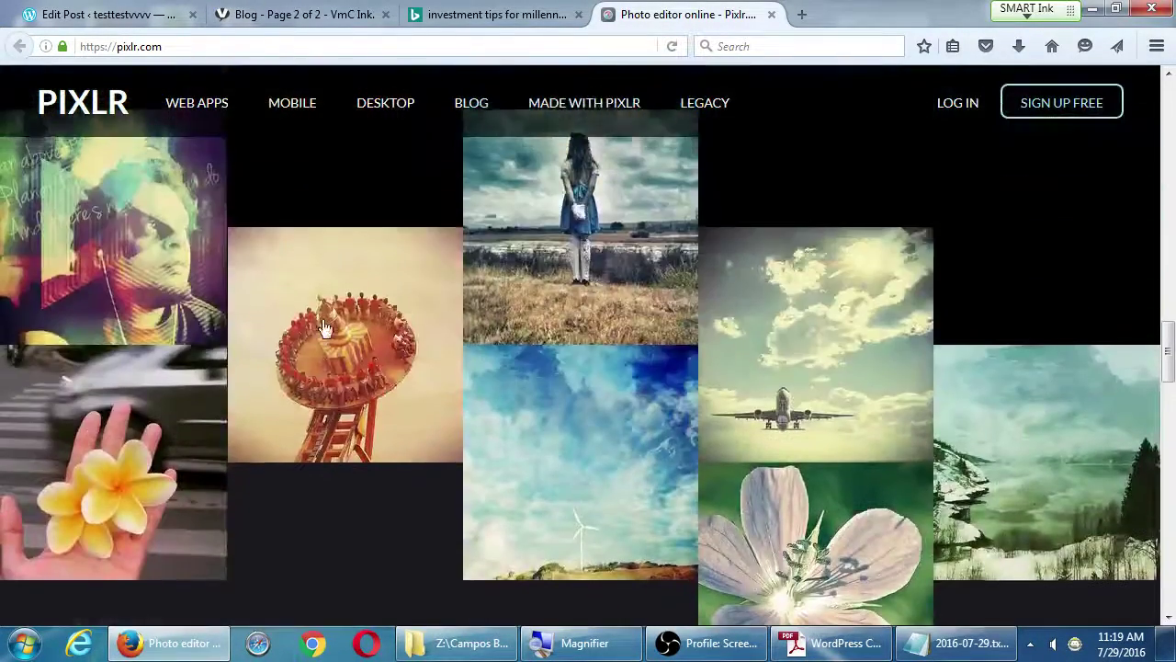
scroll(329, 319, "up", 5)
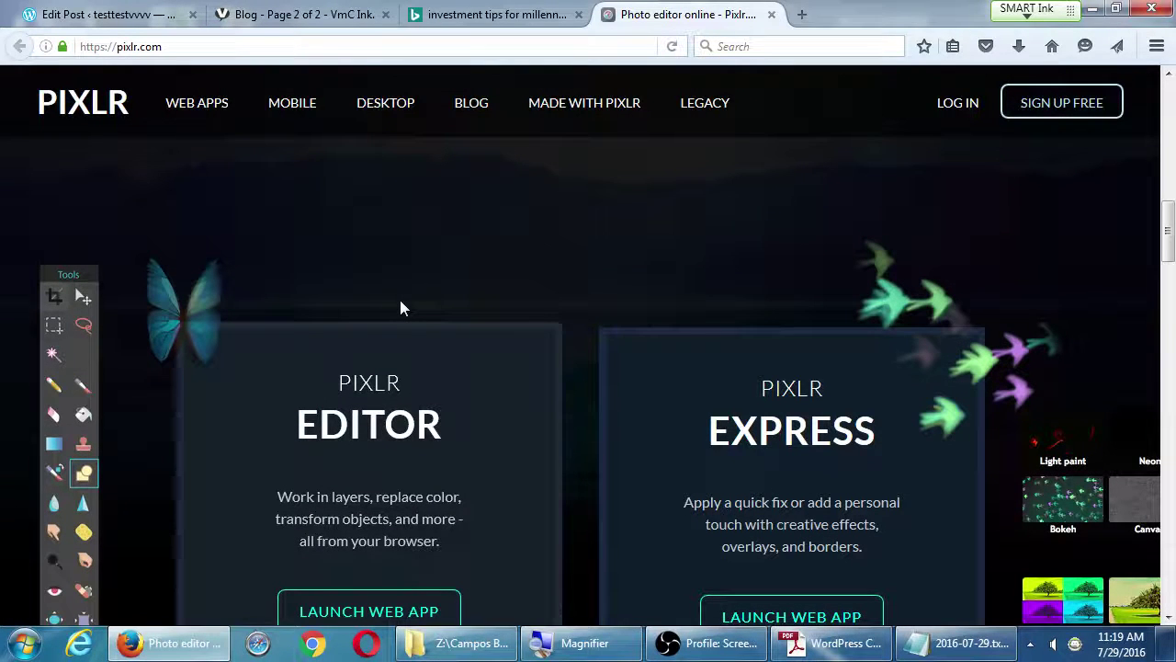
Step: Back in the WordPress image editor, try widths of 200 and 100 for penguins.jpg and return to the media library without scaling
left_click(257, 13)
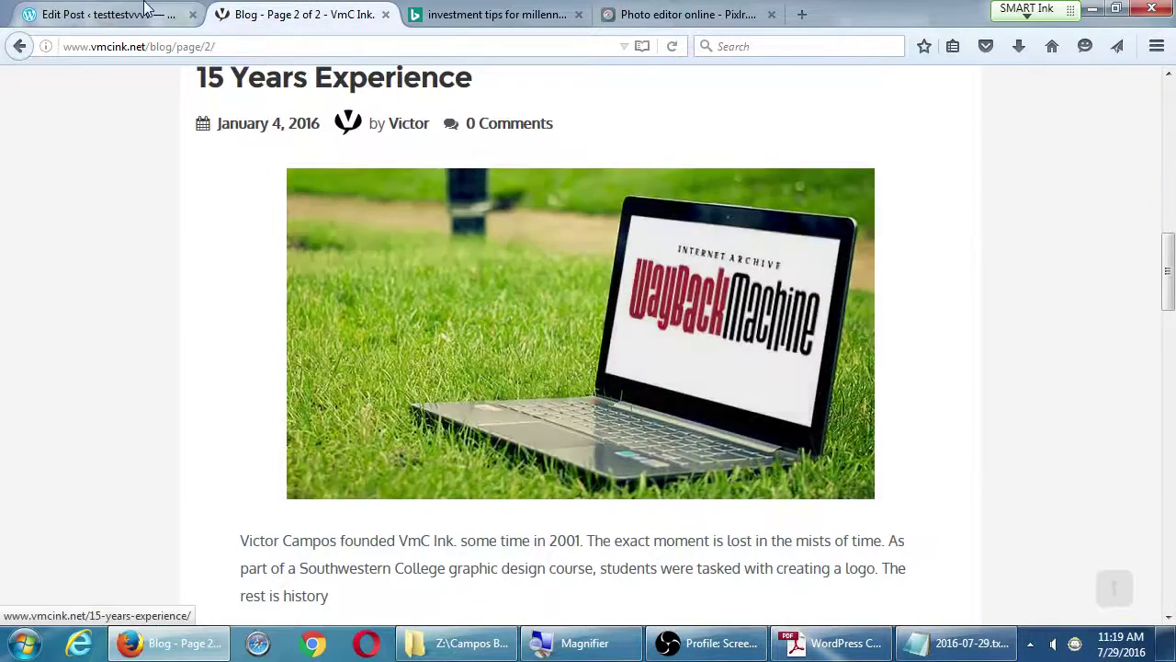
left_click(92, 18)
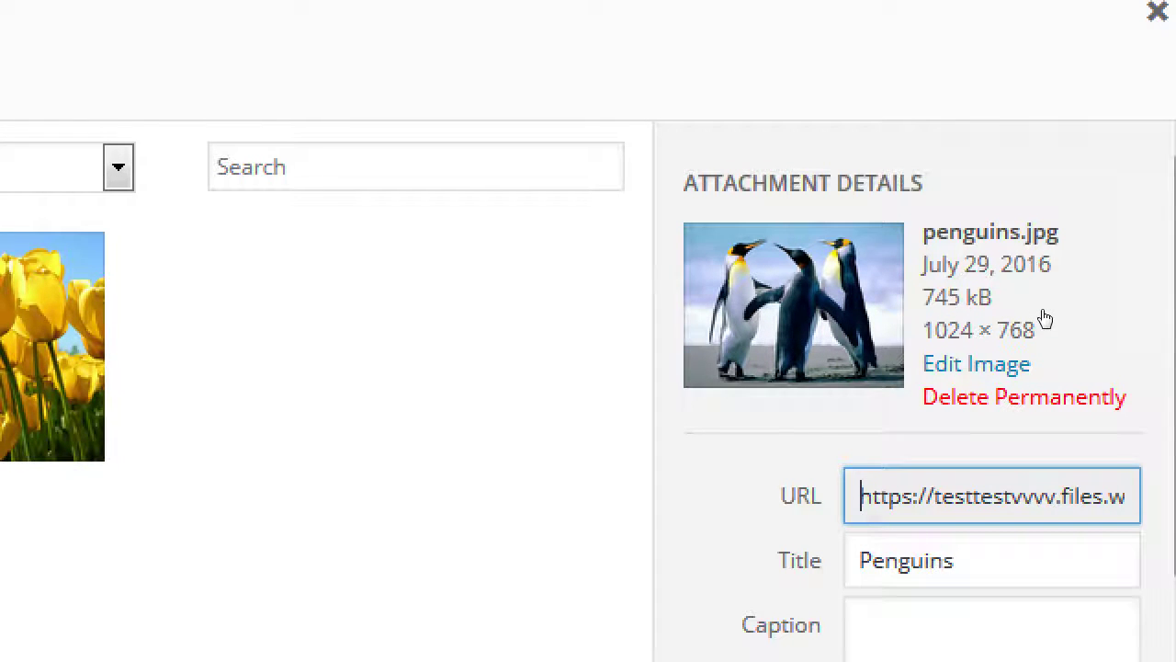
left_click(976, 364)
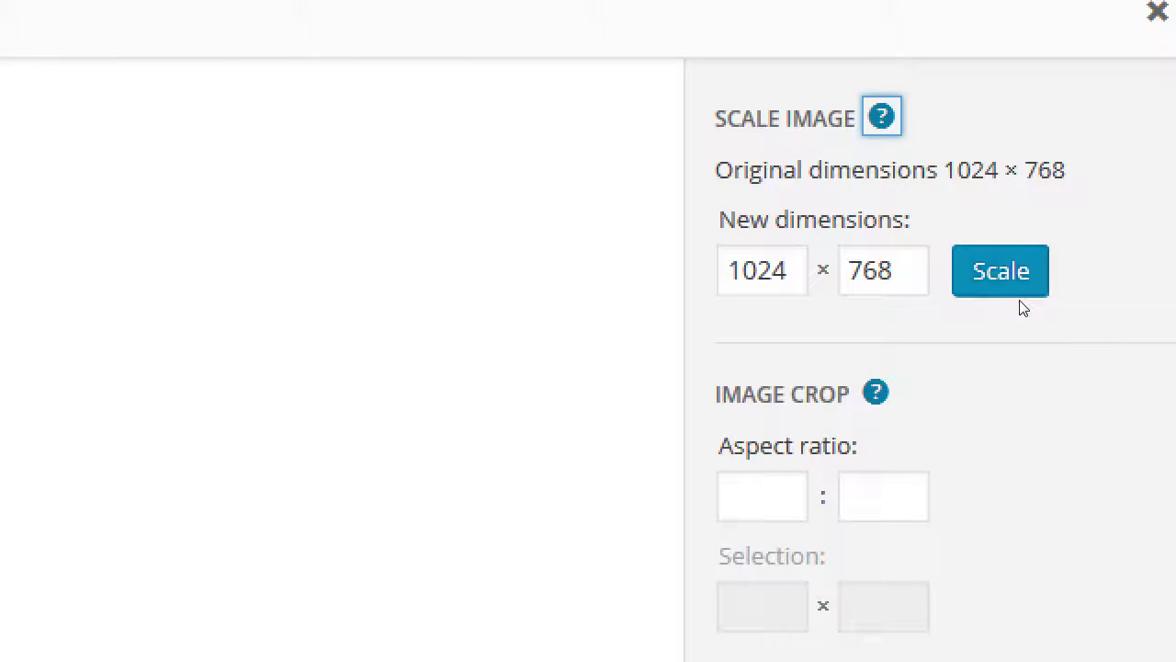
key("Tab")
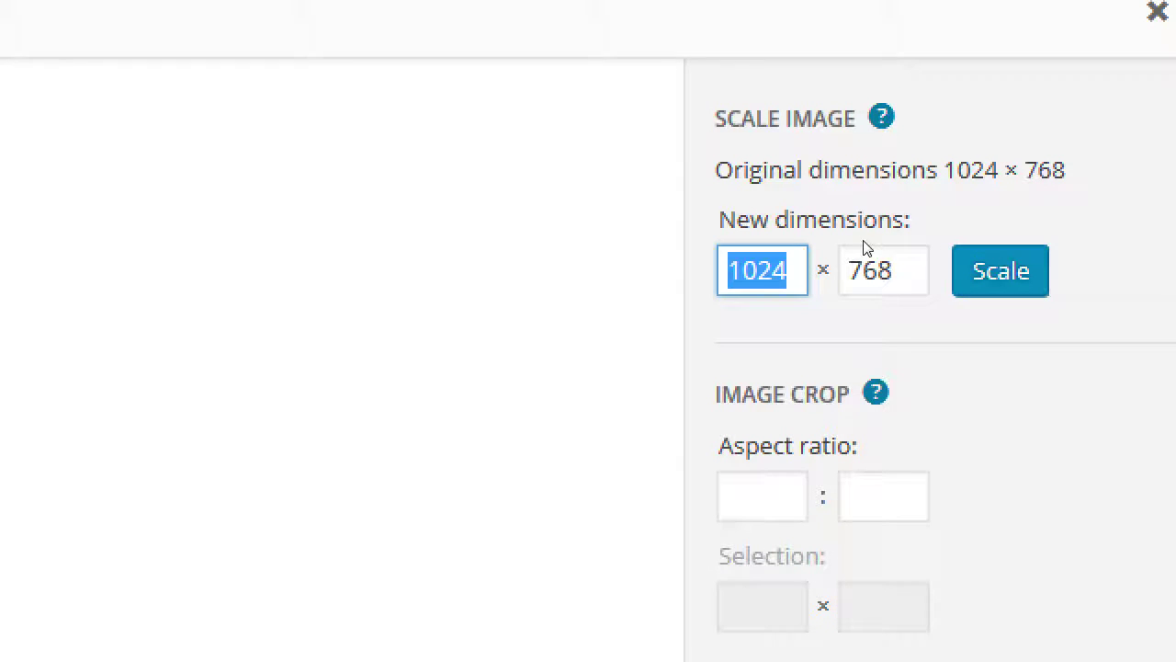
type("200")
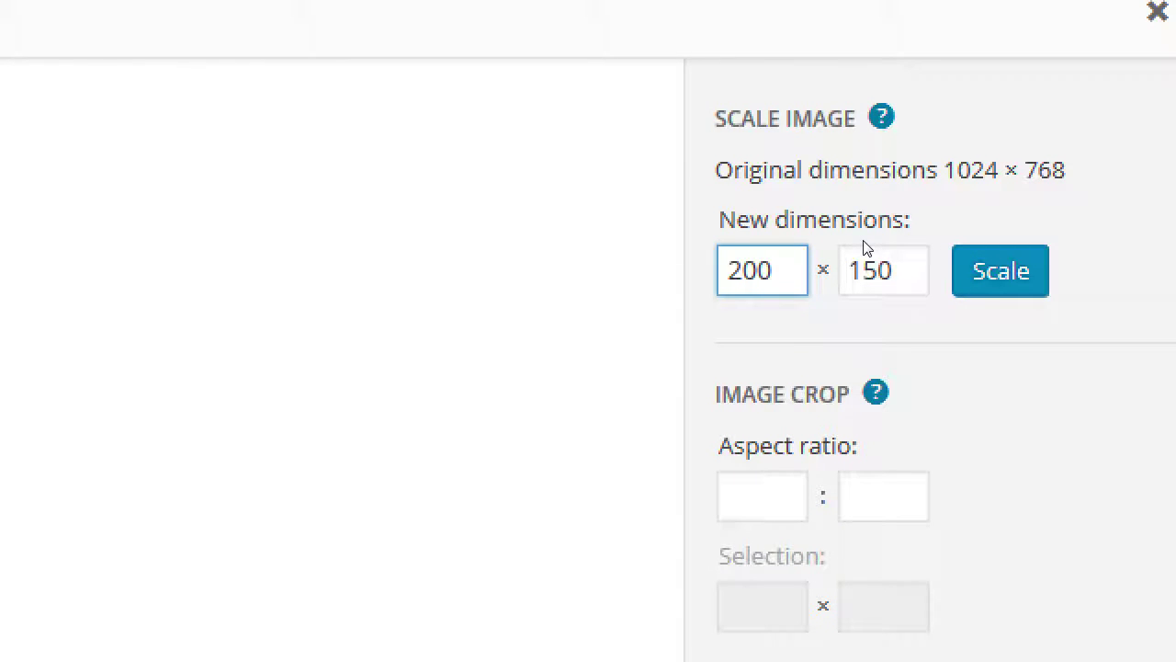
key("shift+Tab")
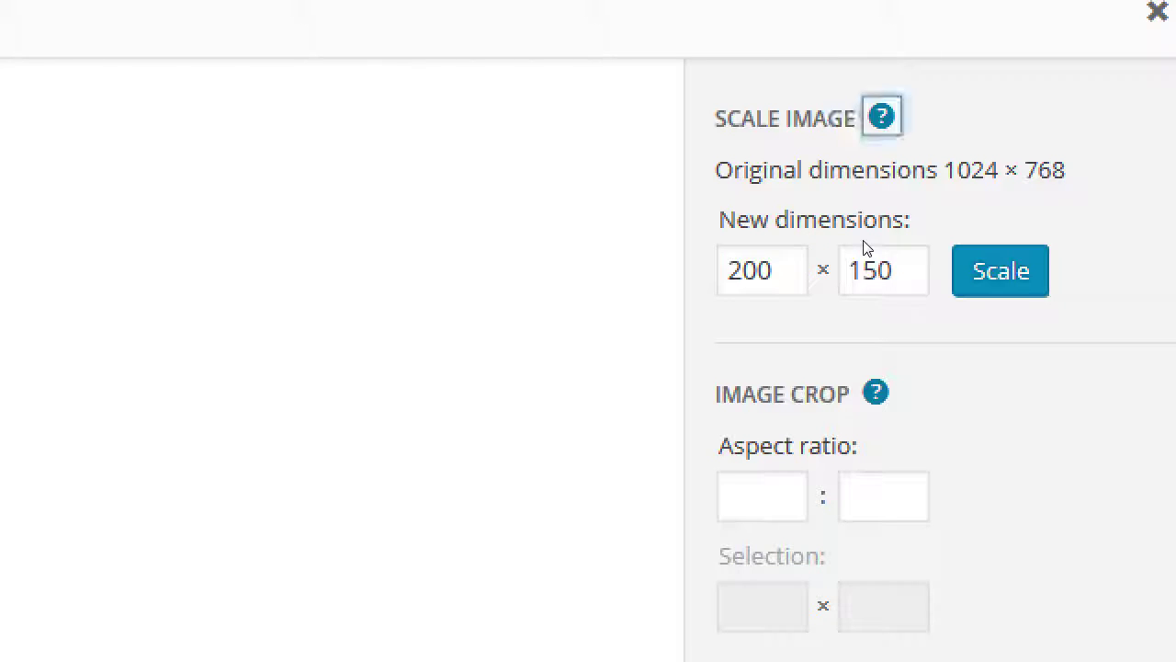
key("Tab")
key("Tab")
key("shift+Tab")
type("100")
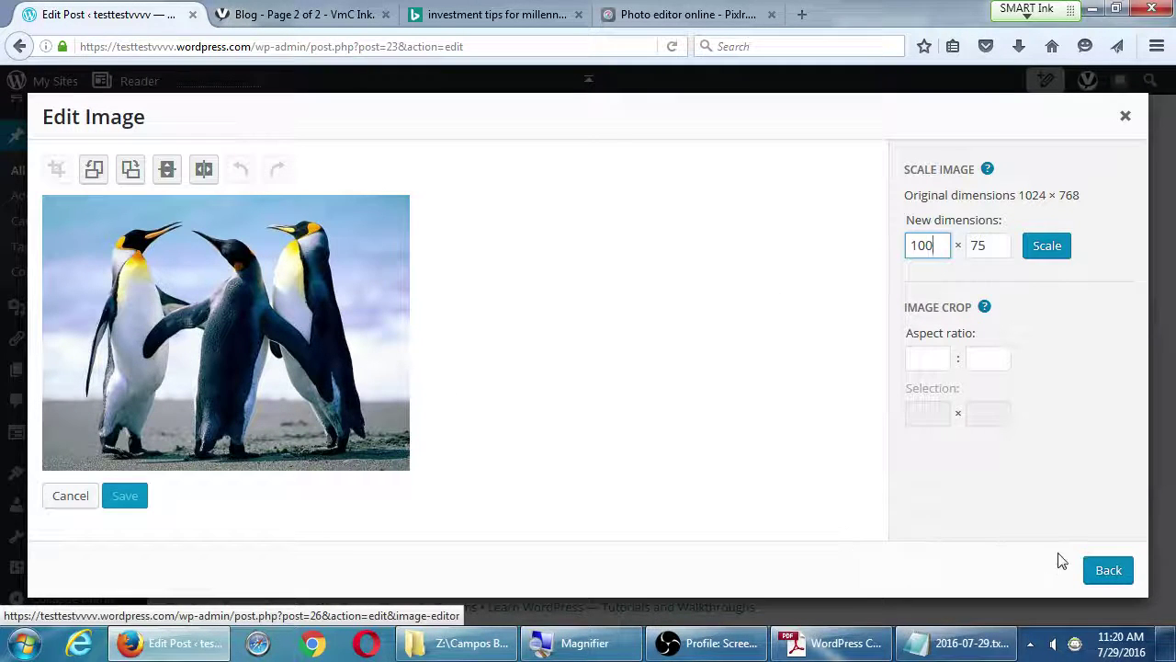
left_click(1099, 574)
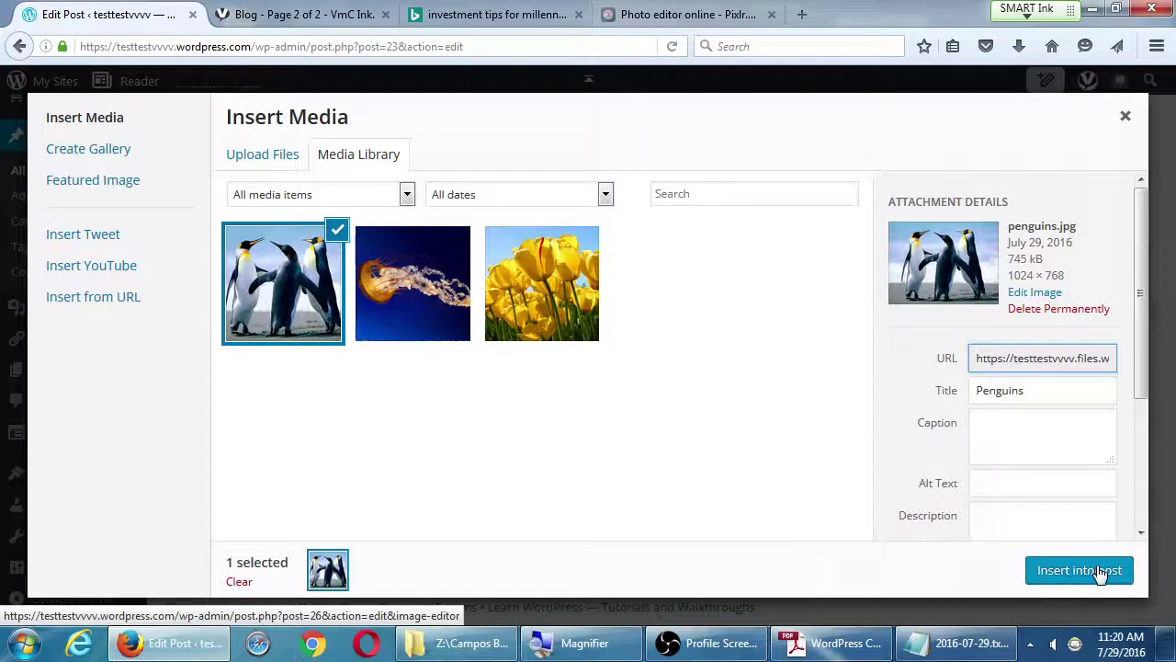
Step: Try cropping penguins.jpg to about 727 × 568 in the image editor, undo the crop and return to the media library
left_click(1034, 303)
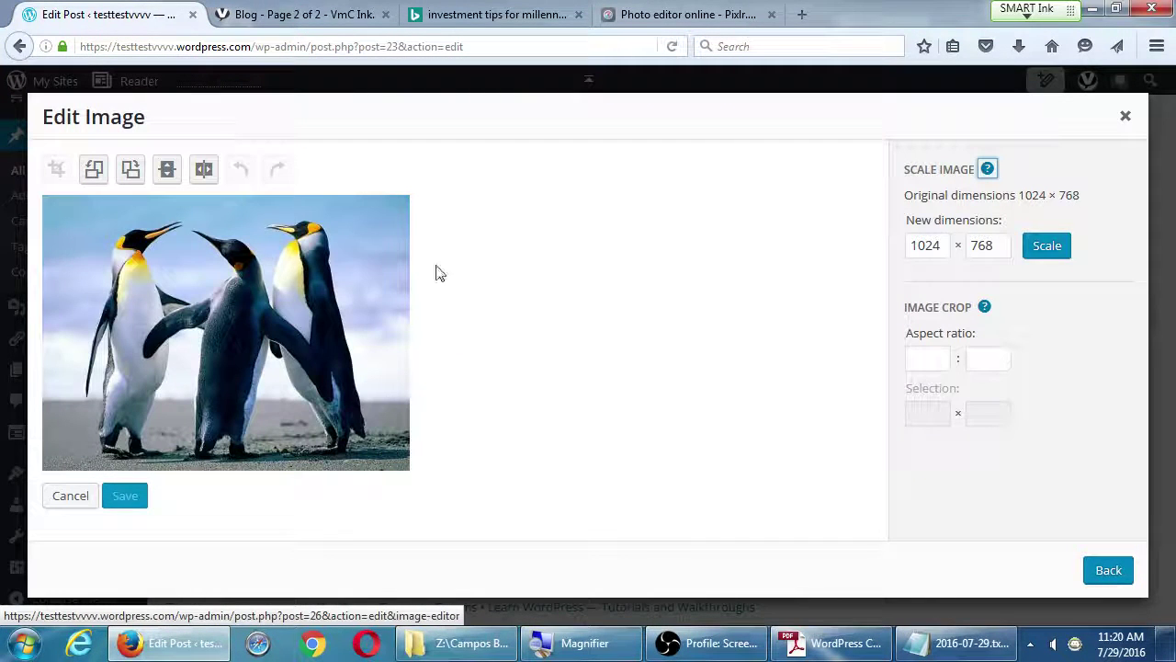
left_click_drag(92, 219, 352, 422)
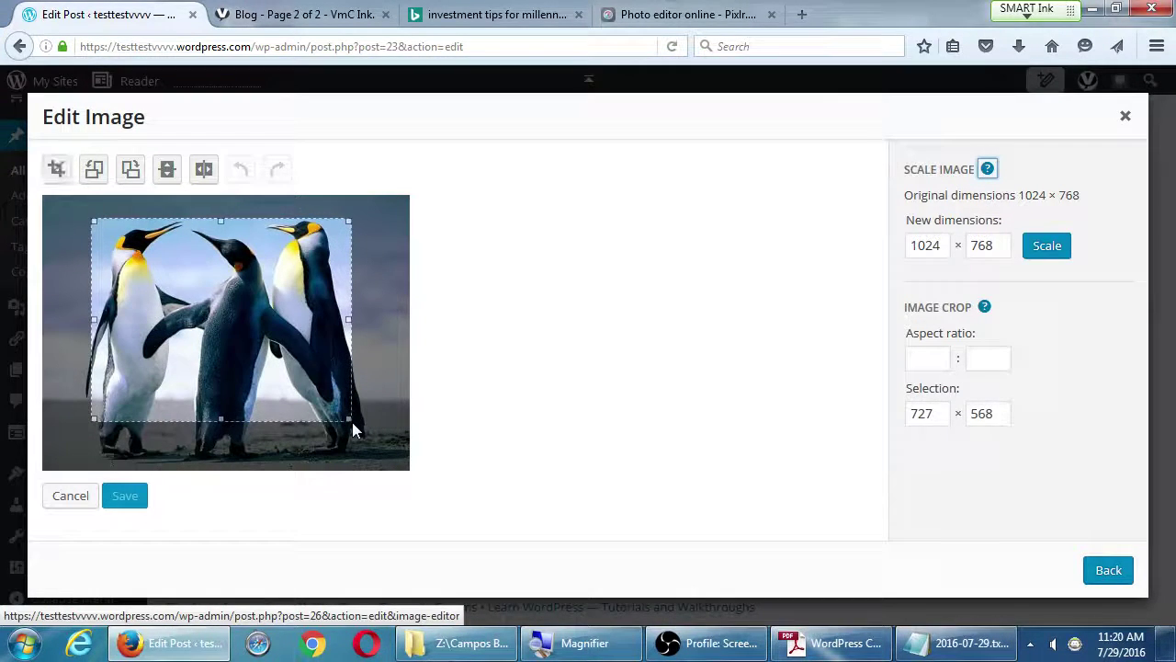
left_click(57, 169)
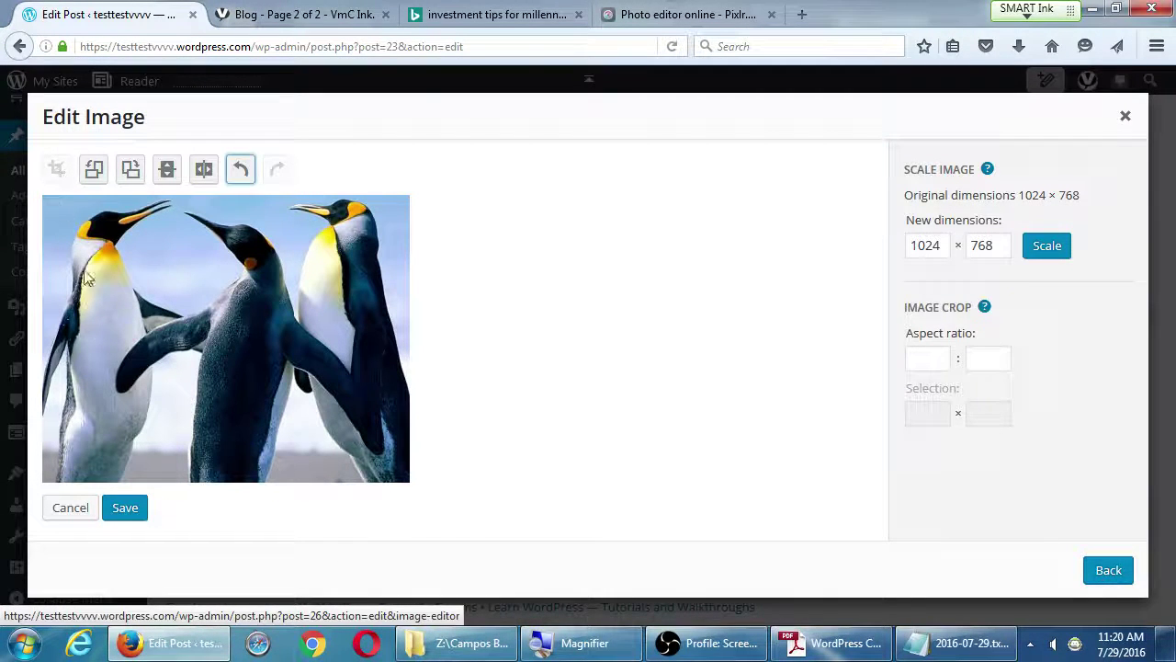
left_click(241, 170)
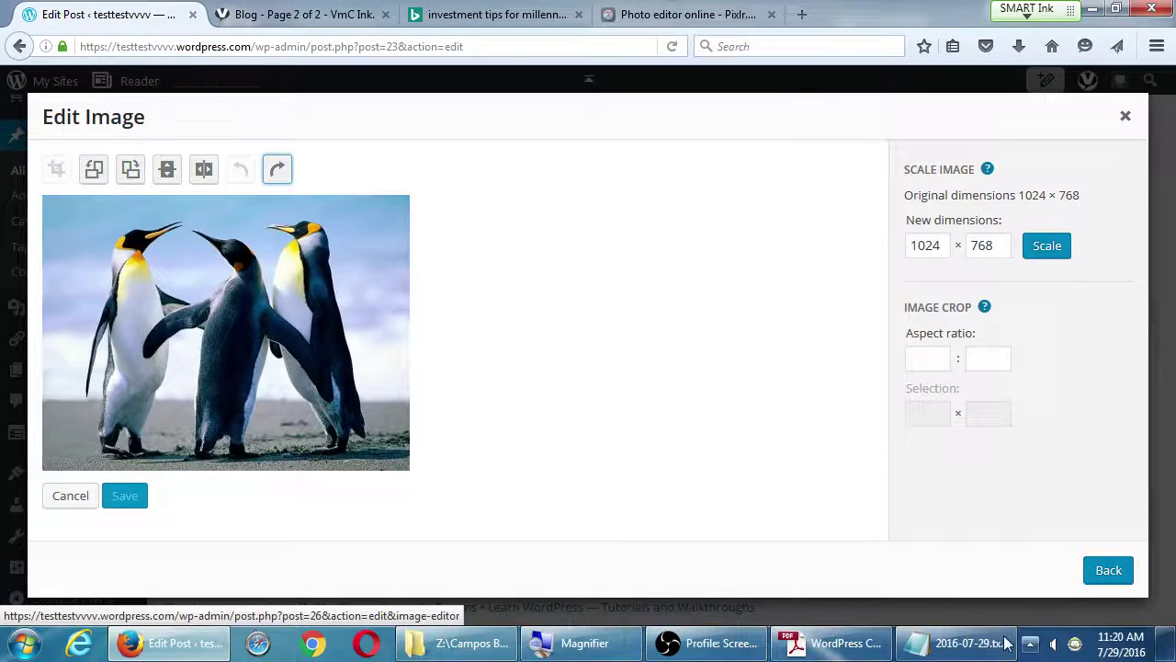
left_click(1110, 575)
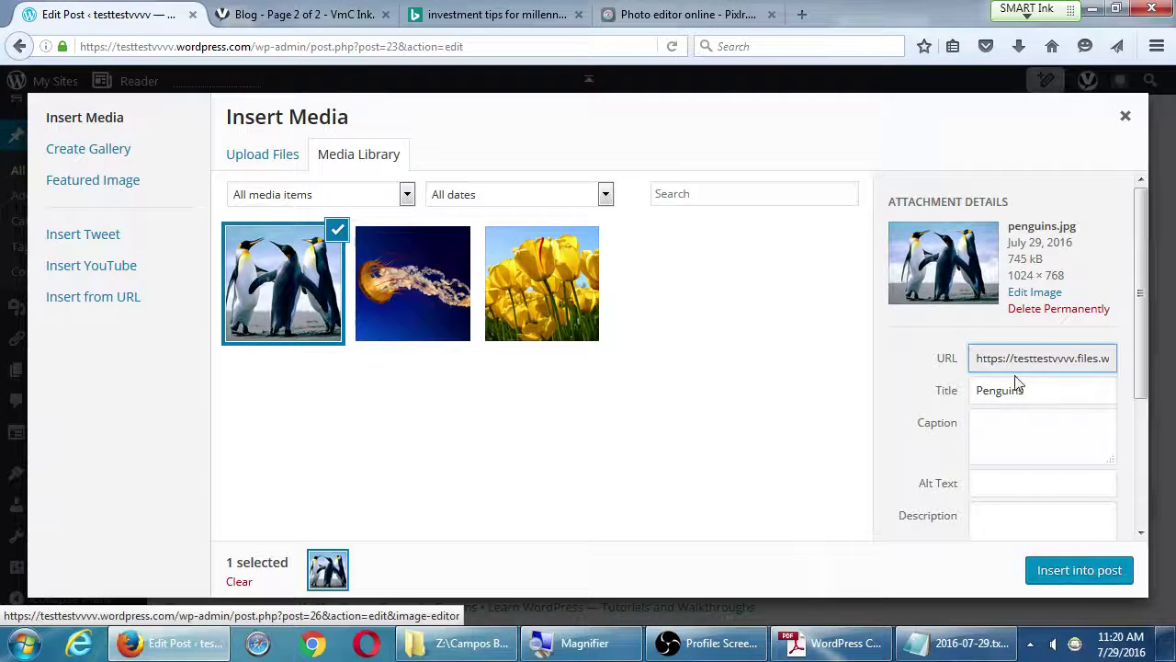
Step: Review the picture dimension guideline in the 2016-07-29.txt notes, check the WordPress PDF and return to the media library in the browser
left_click(961, 642)
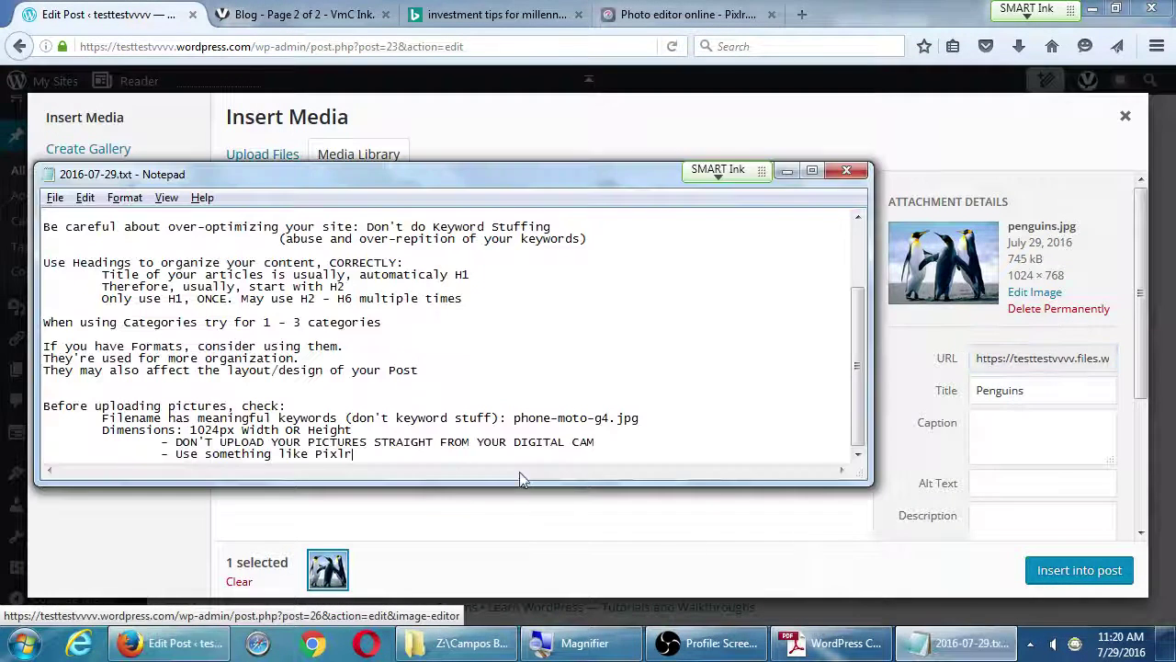
left_click_drag(256, 429, 146, 429)
left_click(319, 432)
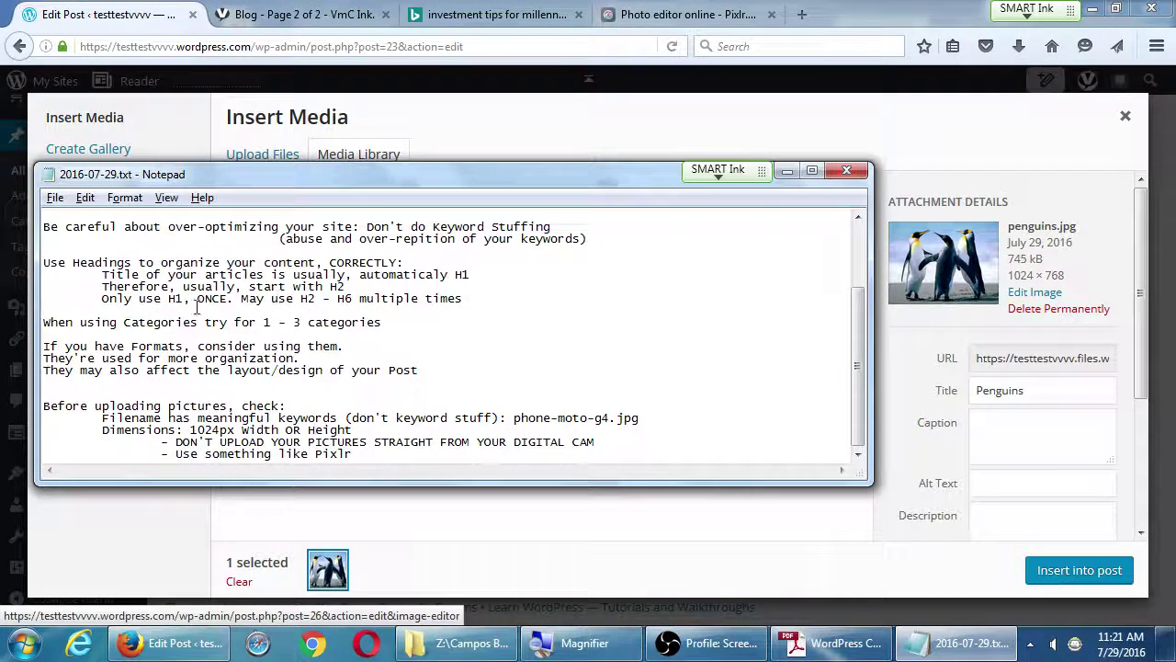
left_click(828, 644)
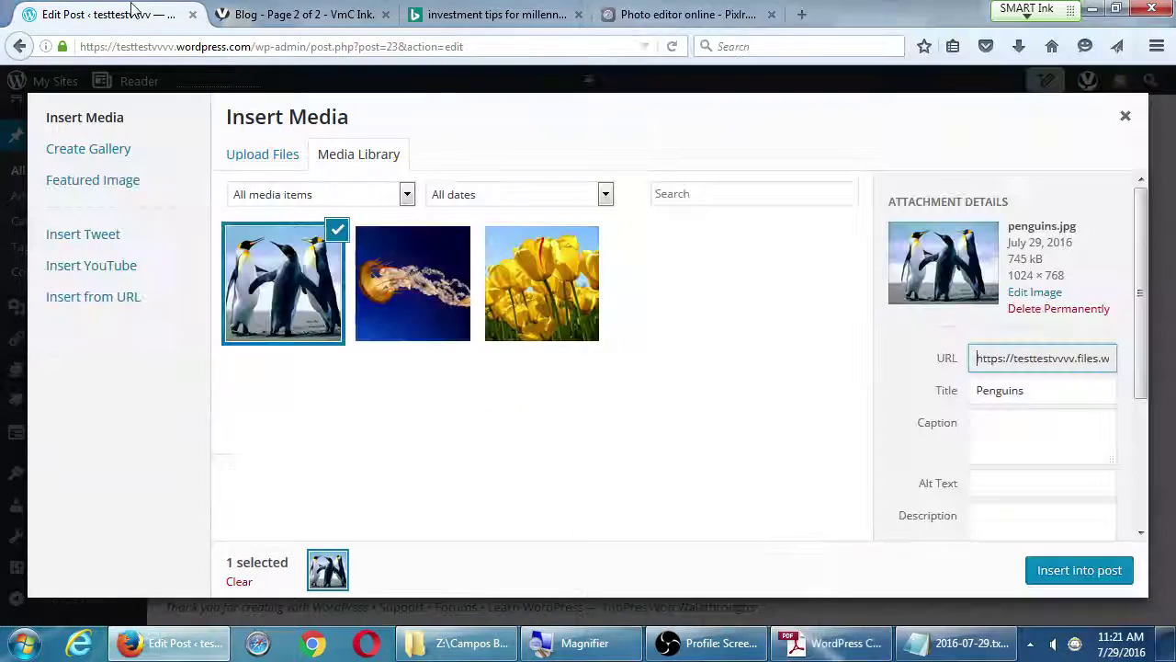
left_click(173, 643)
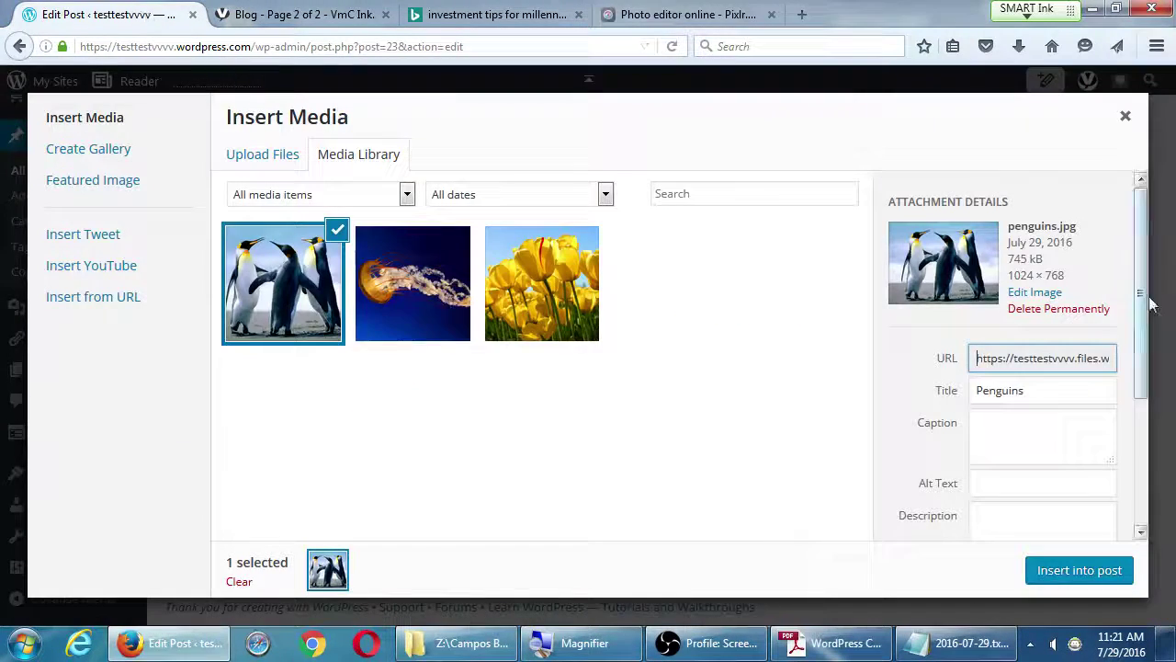
Step: Enter "Penguins" as the alt text in the attachment details of penguins.jpg
left_click_drag(1135, 281, 1134, 388)
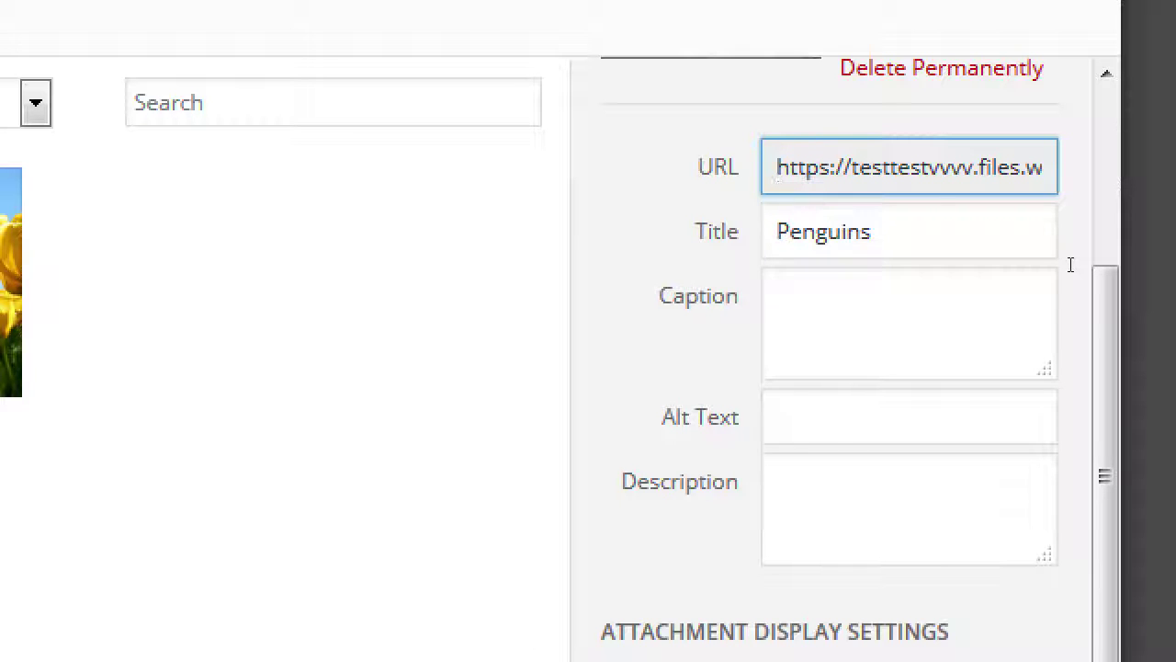
left_click(946, 359)
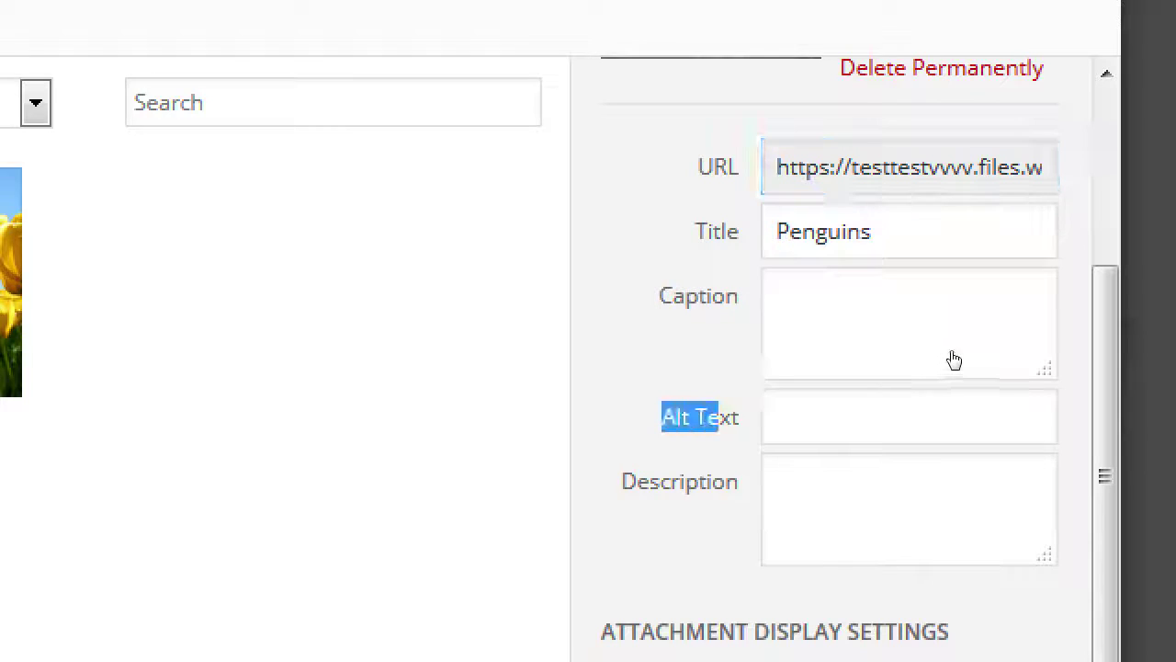
key("Tab")
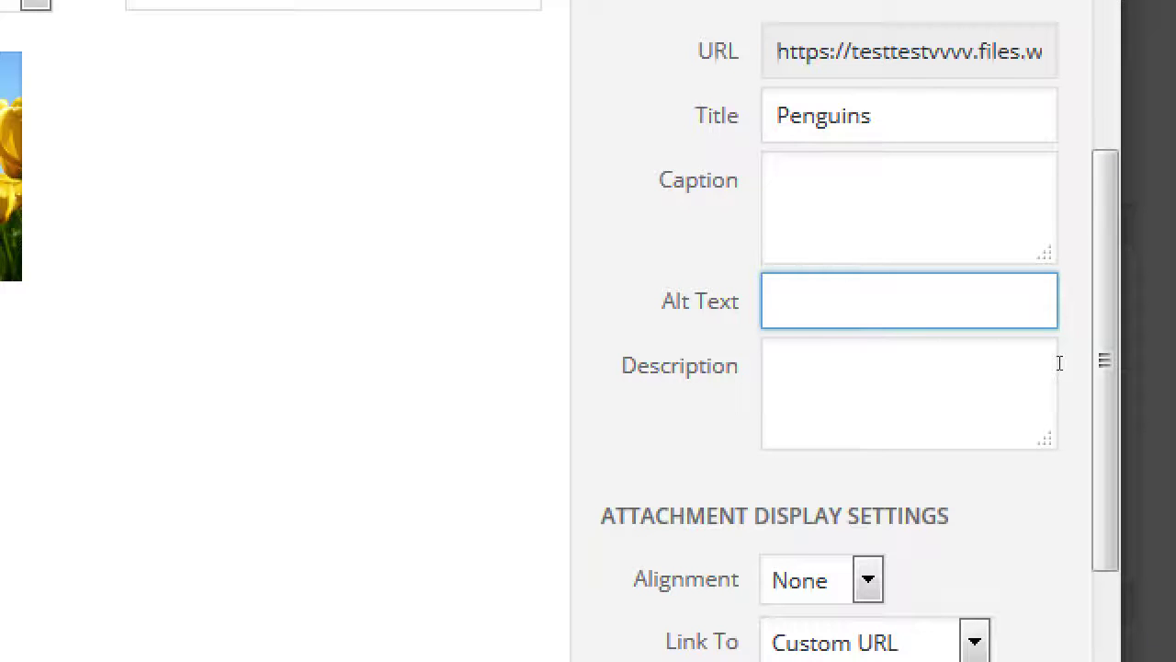
type("Pengui")
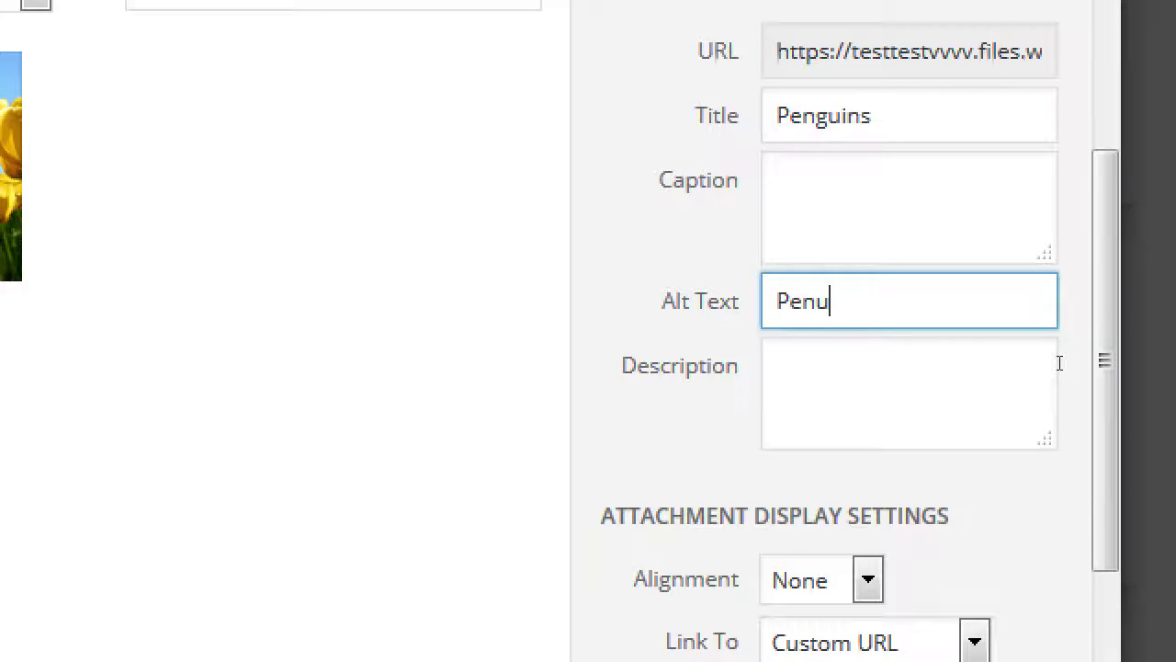
type("n")
key("BackSpace")
key("BackSpace")
key("BackSpace")
type("guins")
Step: Replace the alt text of penguins.jpg with "New penguins at the San Diego"
key("ctrl+a")
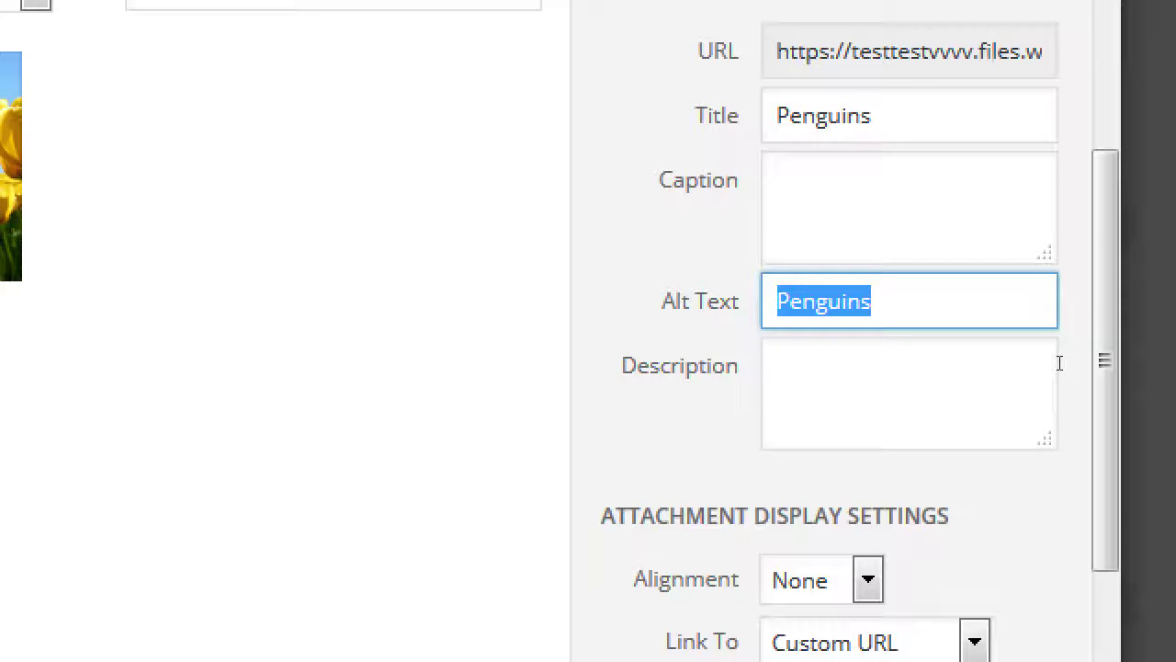
type("New penguin")
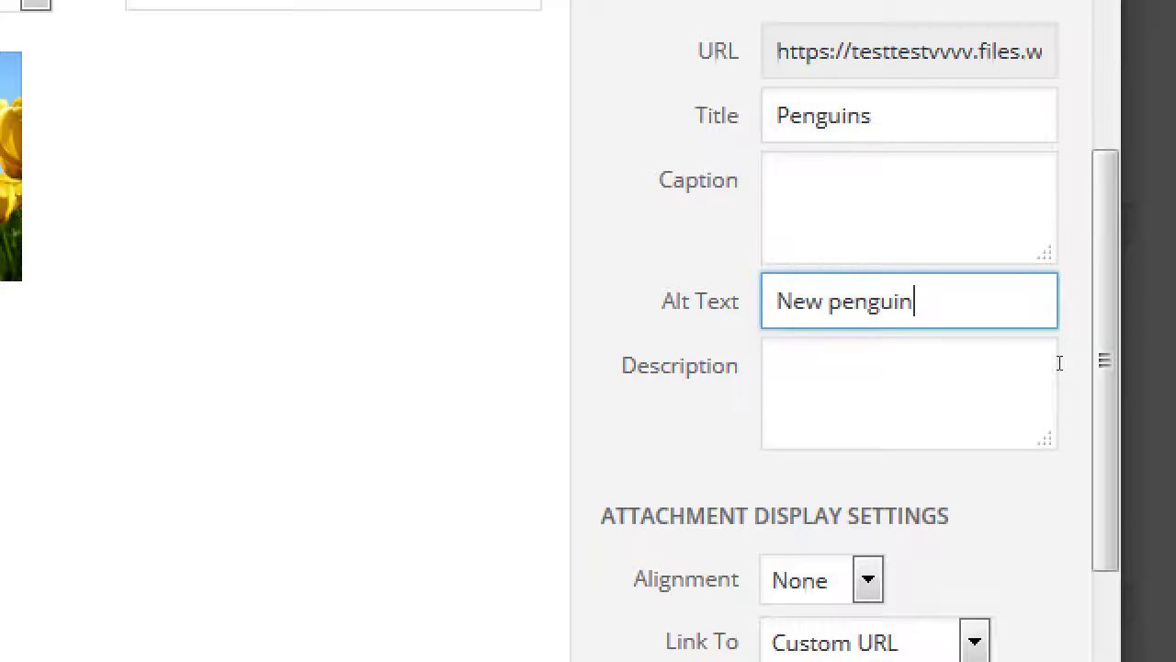
type("s at the San ")
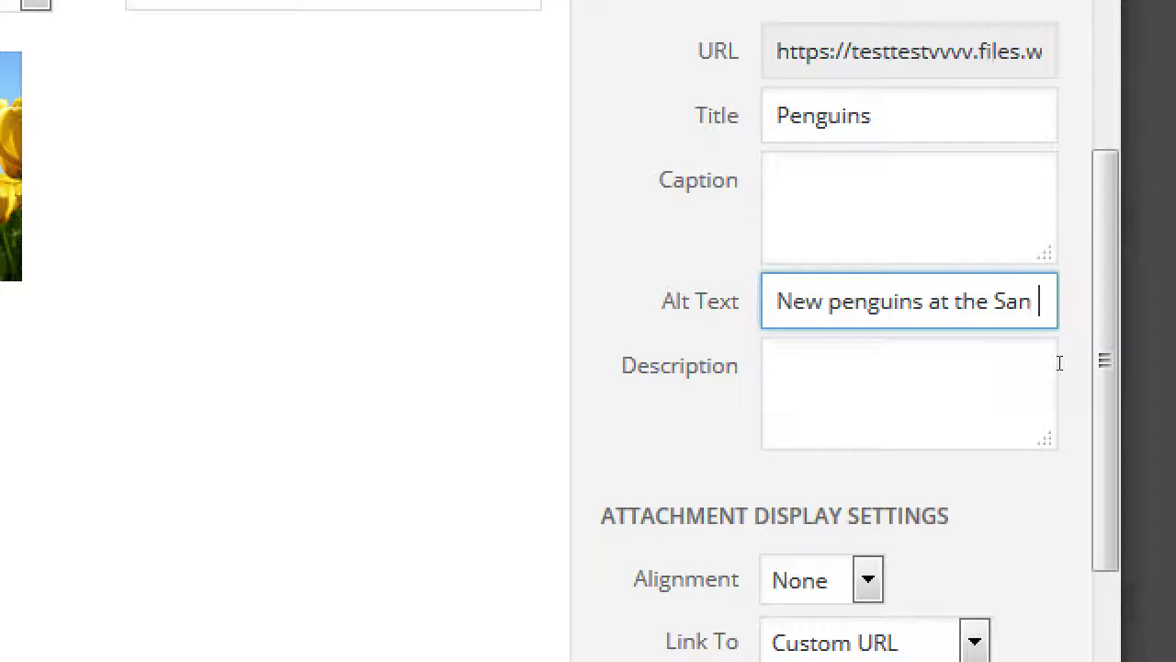
type("Diego")
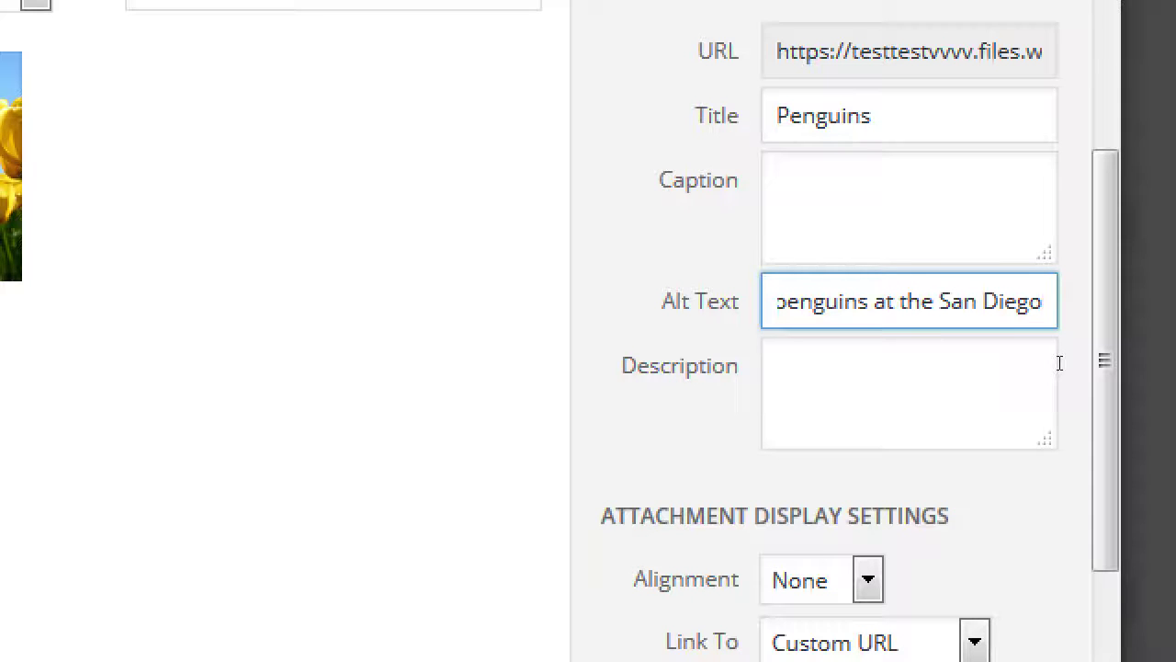
Step: Copy the alt text and replace the image's title with it
key("ctrl+a")
key("ctrl+c")
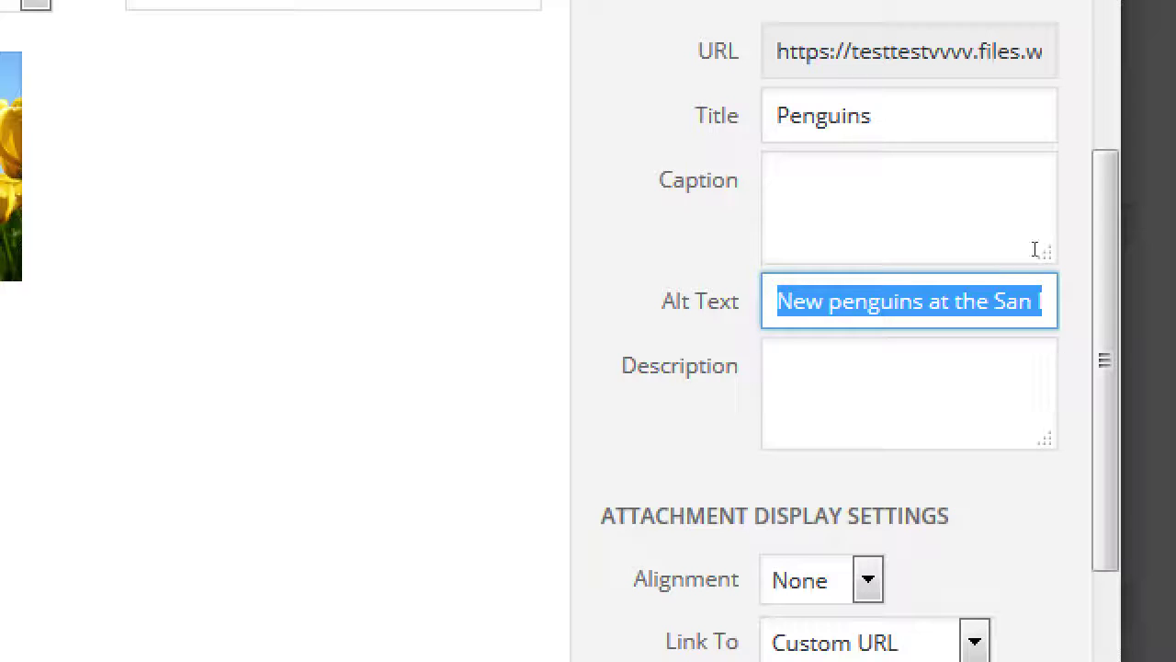
key("shift+Tab")
key("shift+Tab")
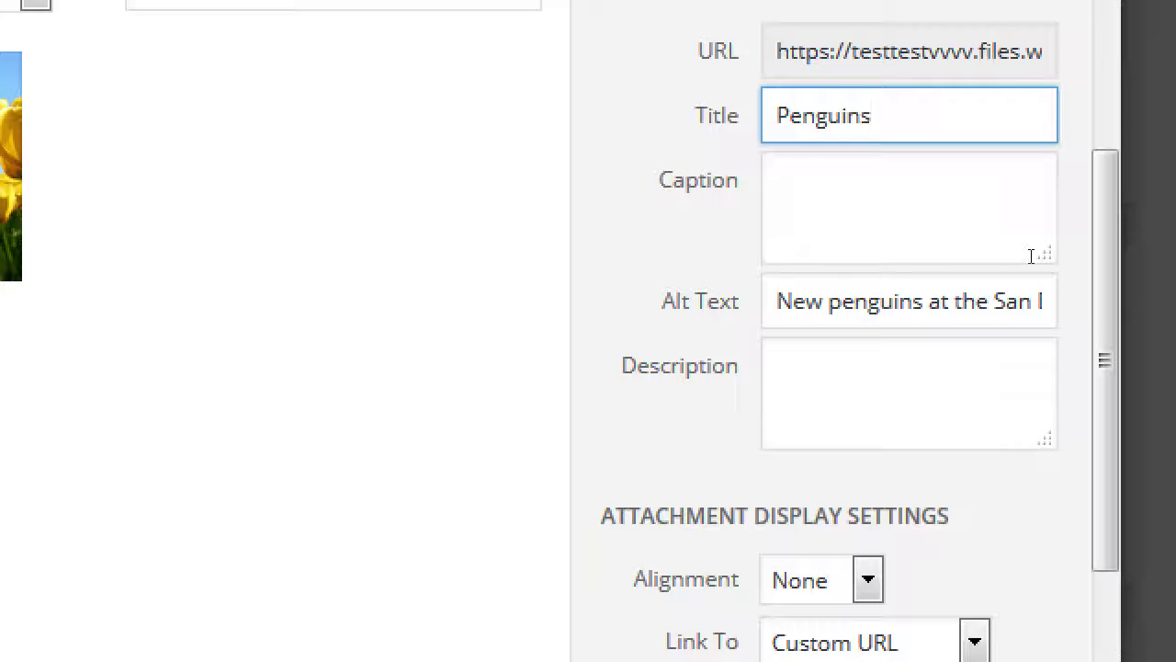
key("ctrl+a")
key("ctrl+v")
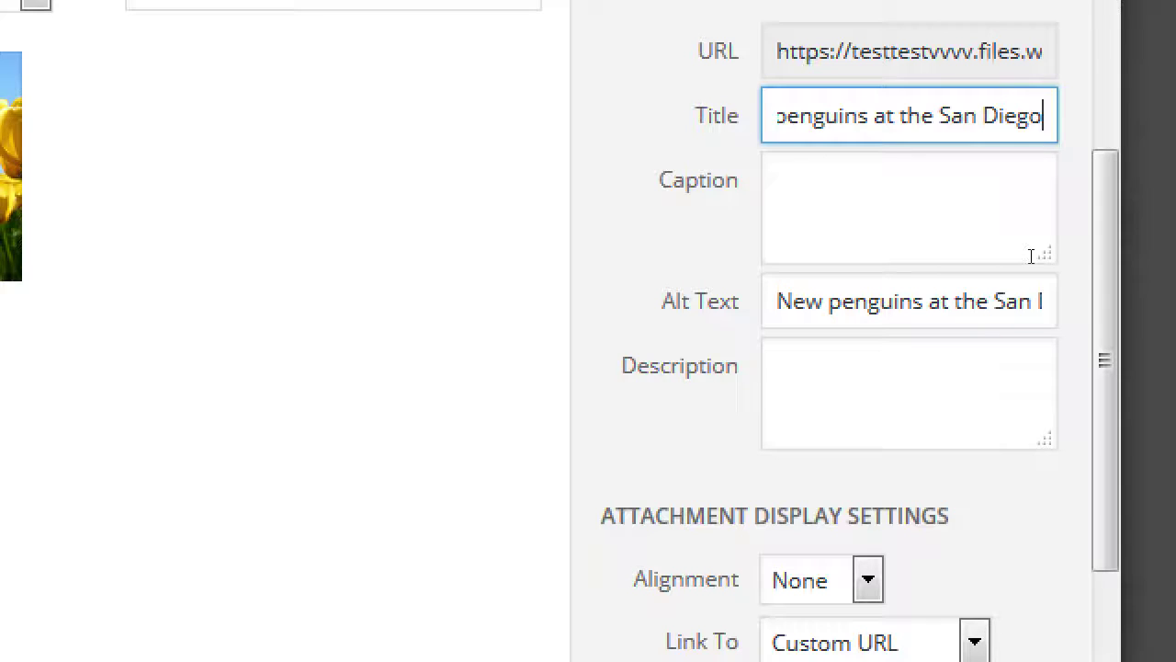
Step: Fill both the caption and the description of penguins.jpg with the copied text "New penguins at the San Diego"
left_click(1031, 256)
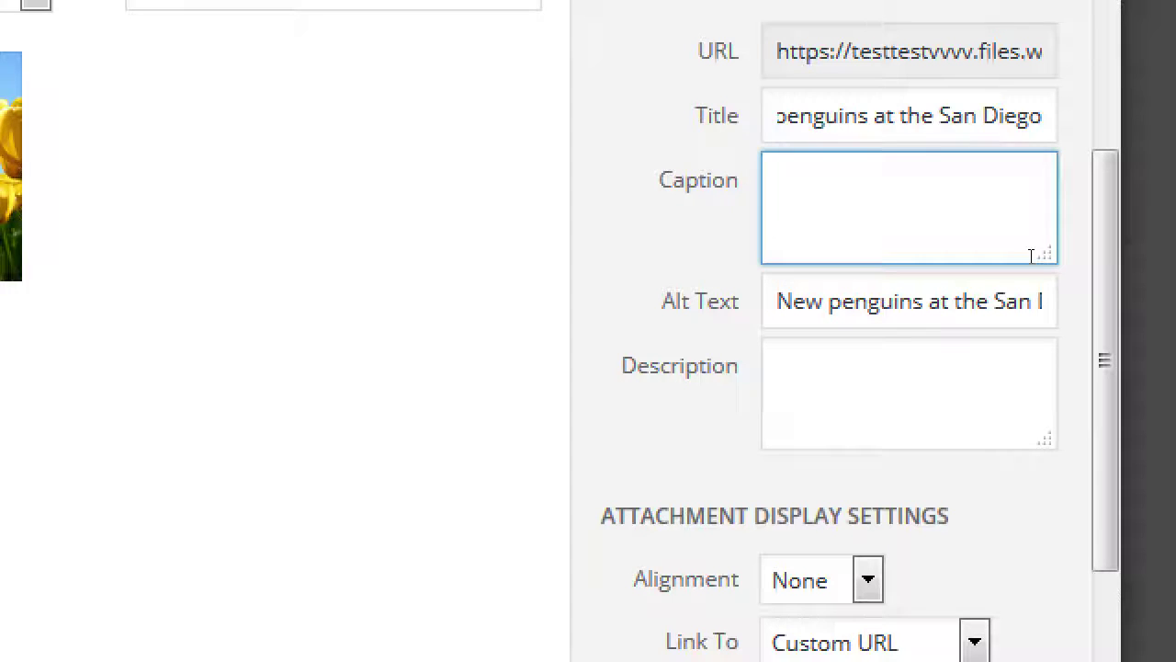
key("ctrl+v")
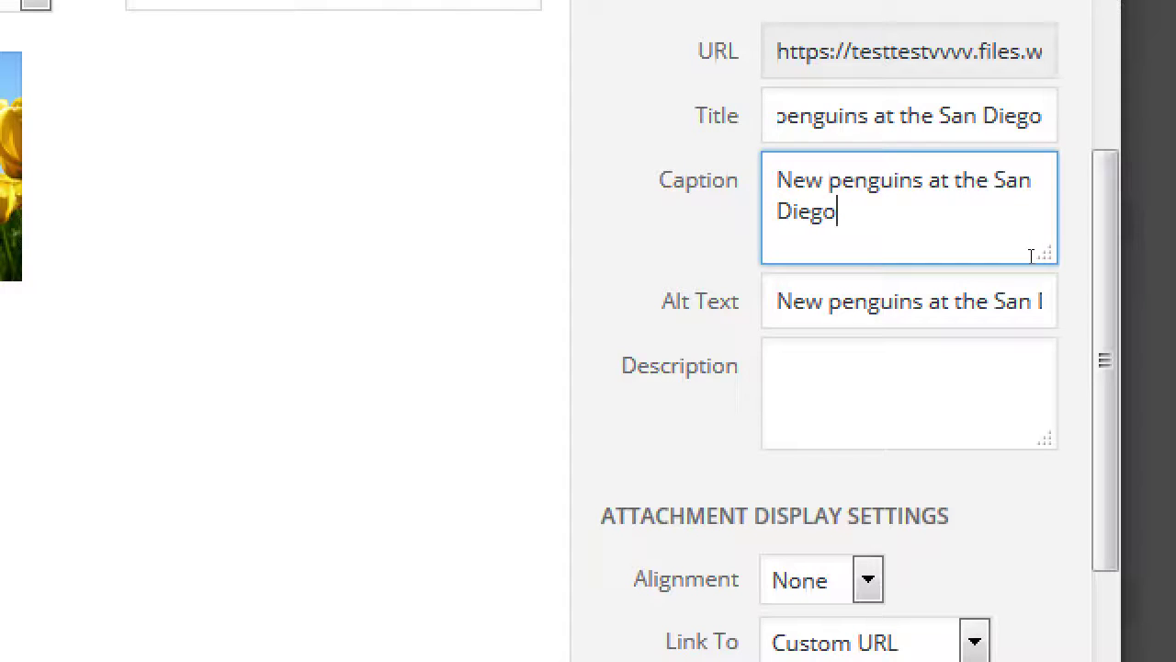
key("Tab")
key("Tab")
key("ctrl+v")
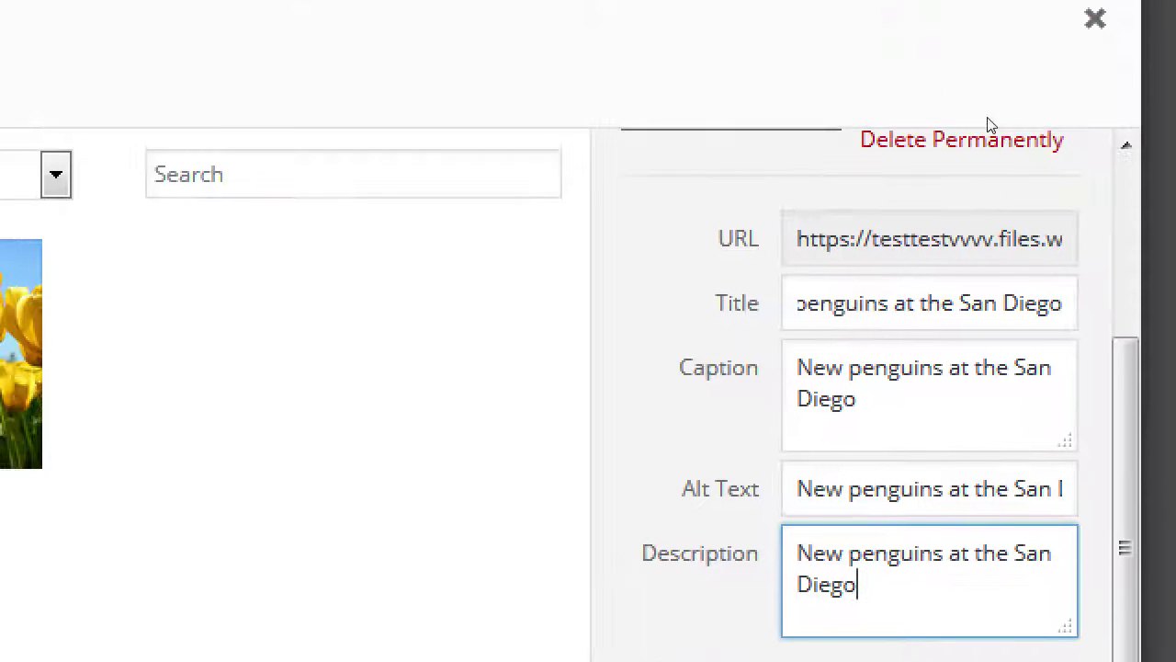
Step: Try the Full Size – 1024 × 768 and Medium – 300 × 225 options as the image's display size
scroll(1038, 27, "up", 3)
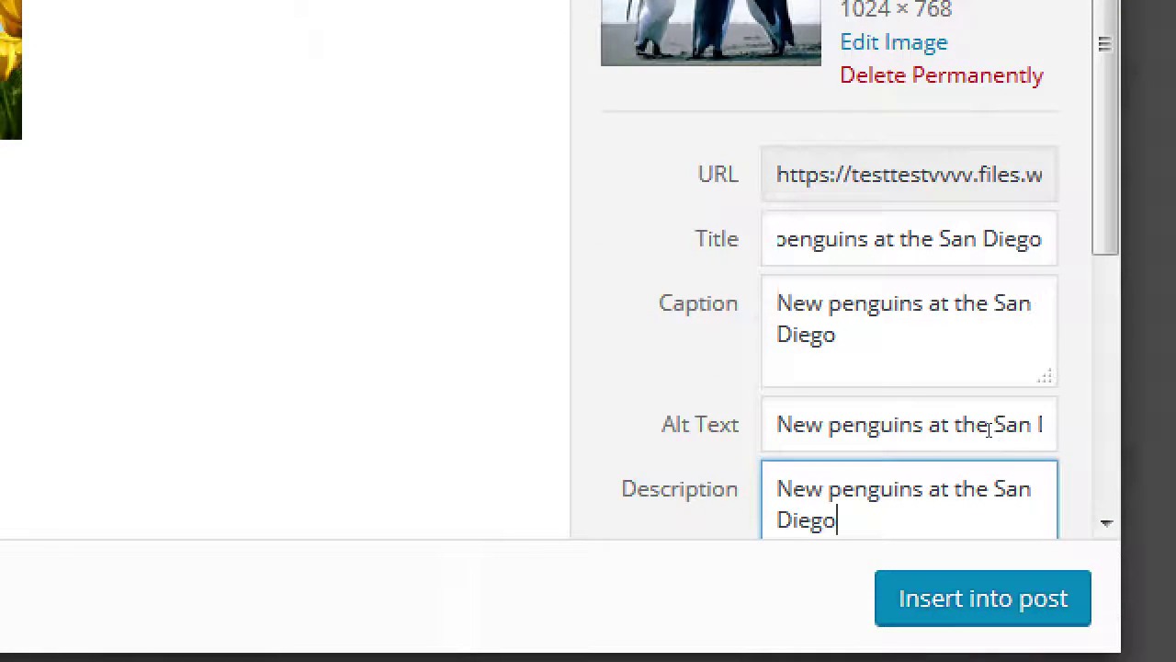
scroll(990, 436, "down", 1)
scroll(990, 445, "down", 2)
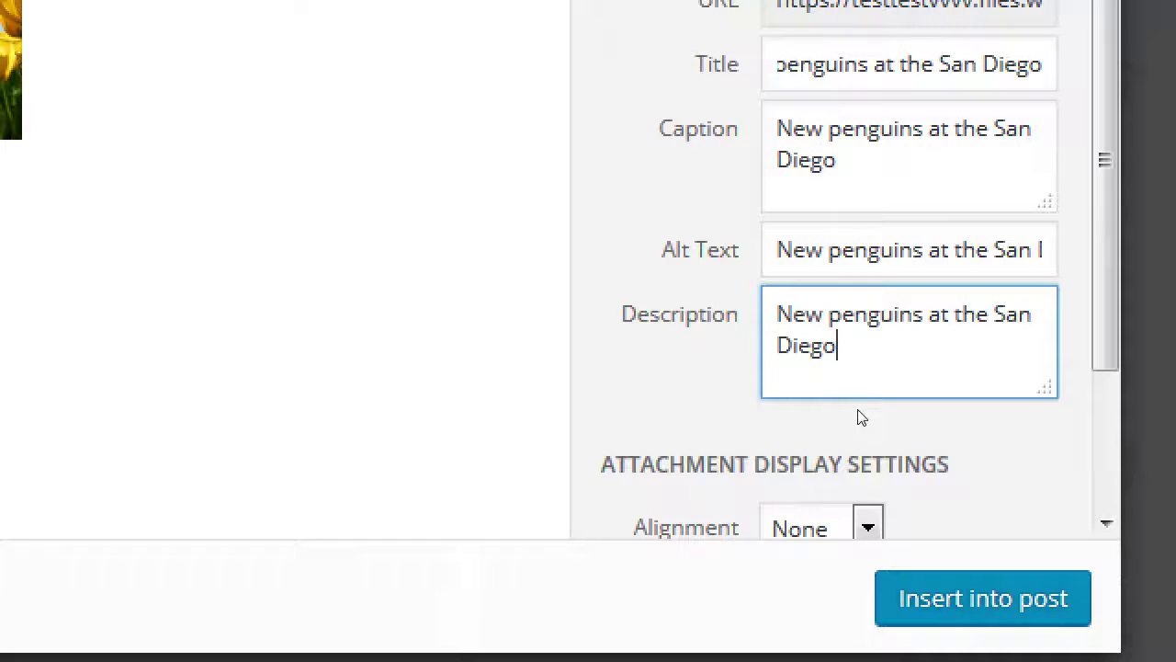
scroll(874, 450, "down", 3)
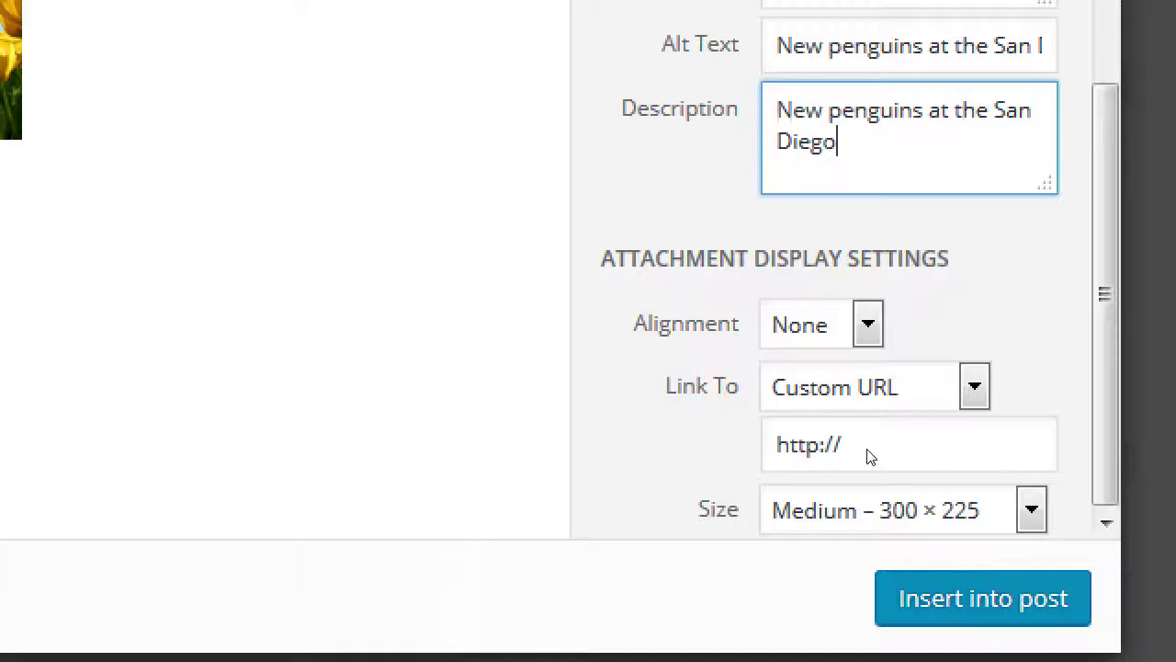
left_click(1033, 520)
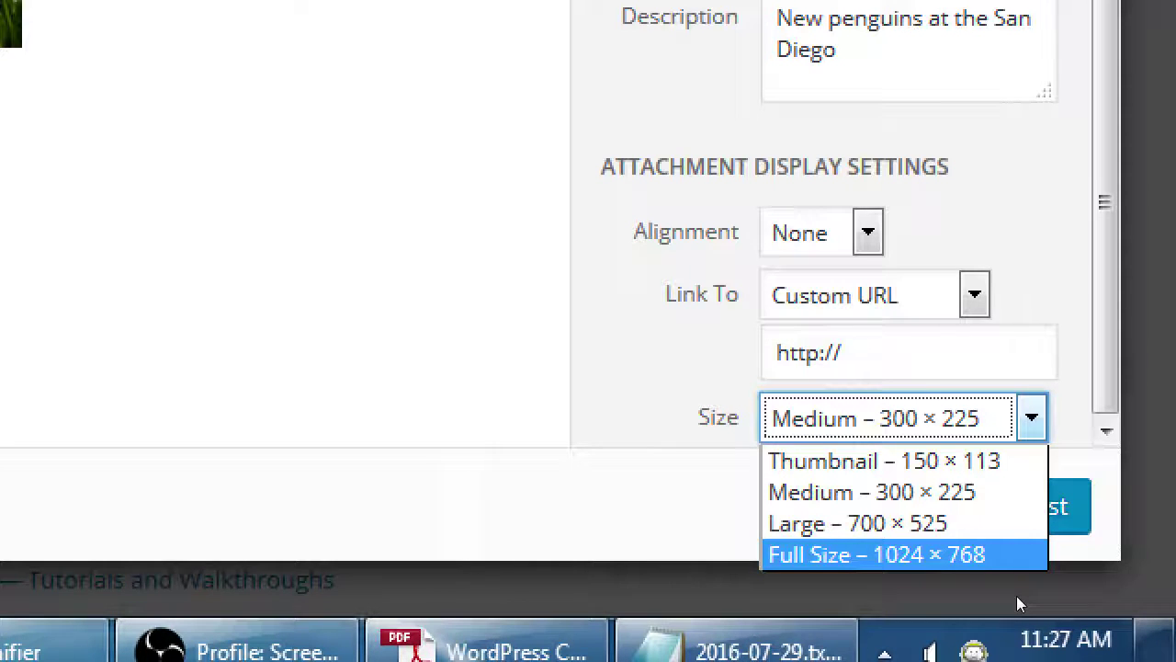
key("Return")
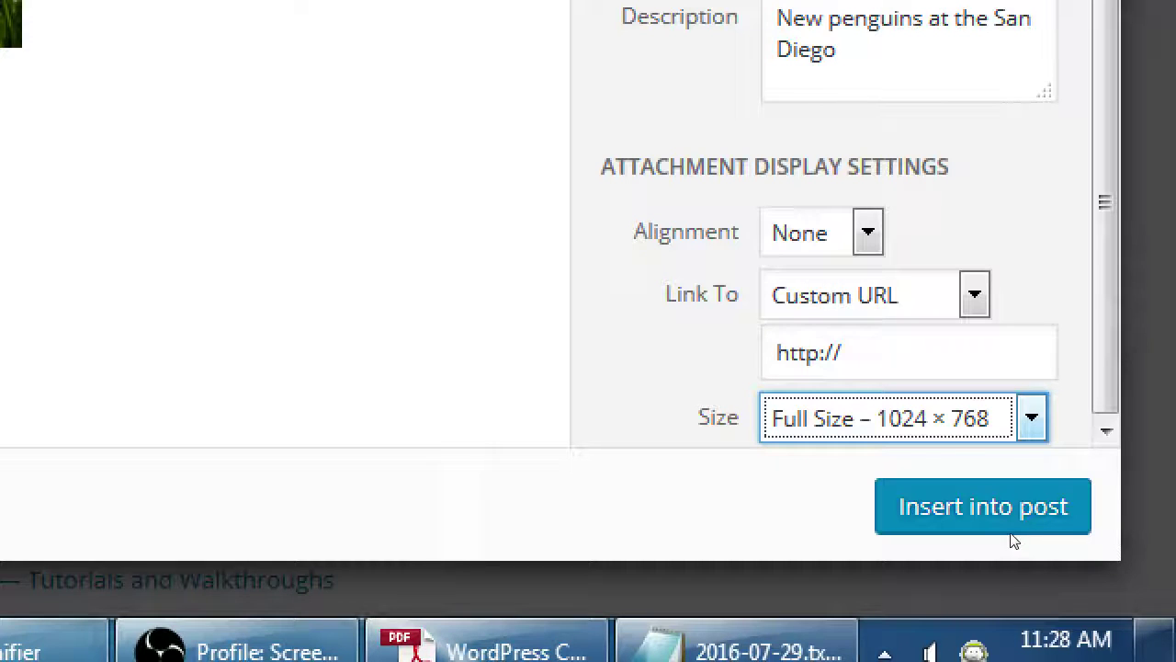
key("alt+Down")
key("Return")
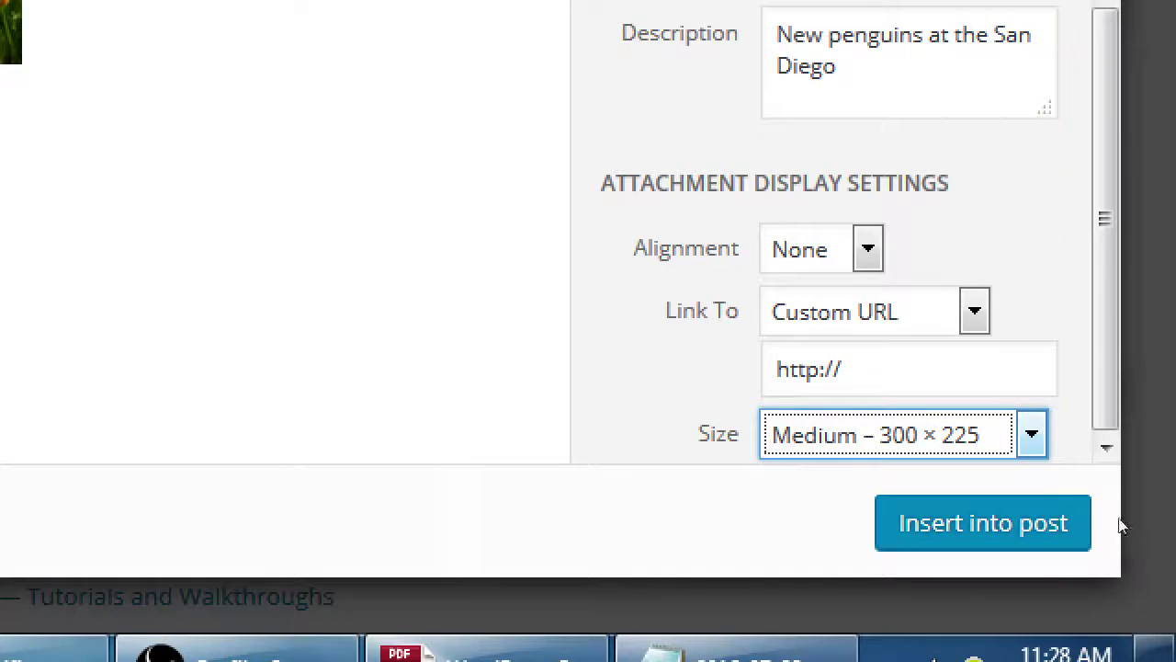
Step: Set the image's display size to Thumbnail – 150 × 113
key("alt+Down")
key("Up")
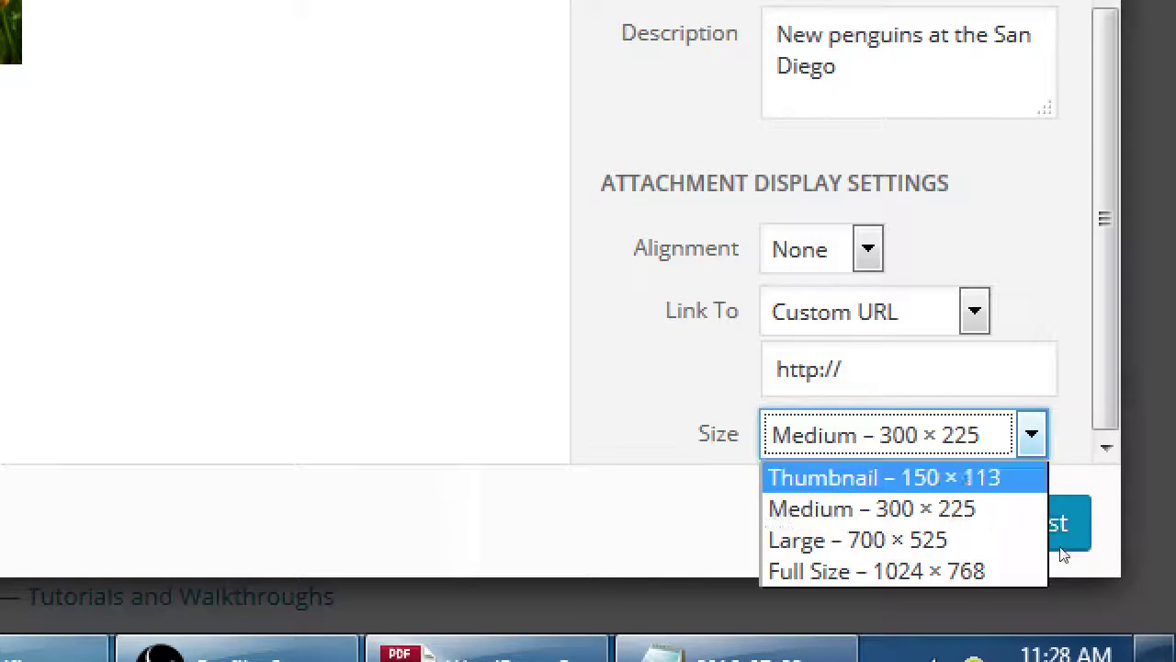
key("Return")
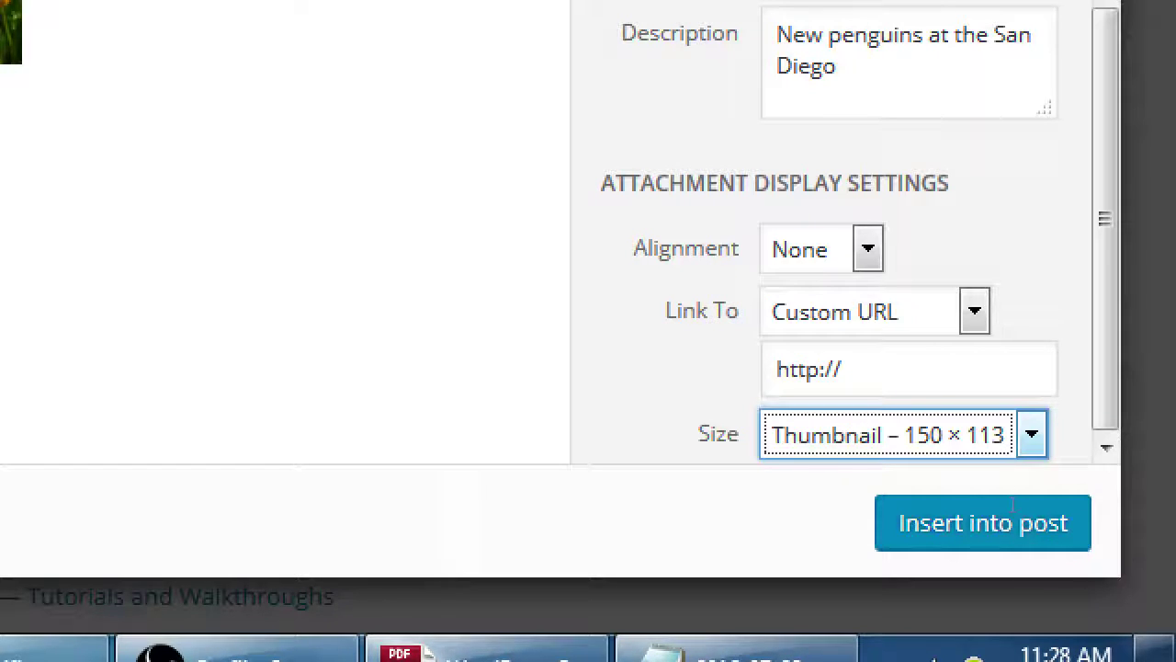
Step: Make the image link to its Media File instead of a custom URL
key("shift+Tab")
key("shift+Tab")
key("alt+Down")
key("Up")
key("Up")
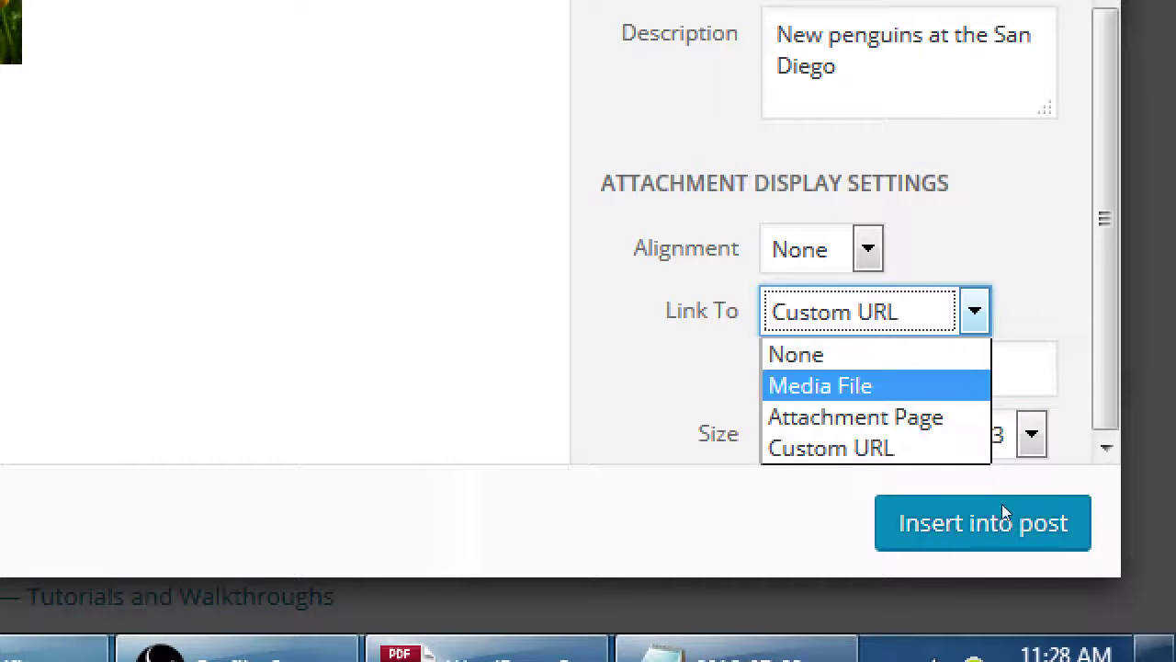
key("Return")
key("Tab")
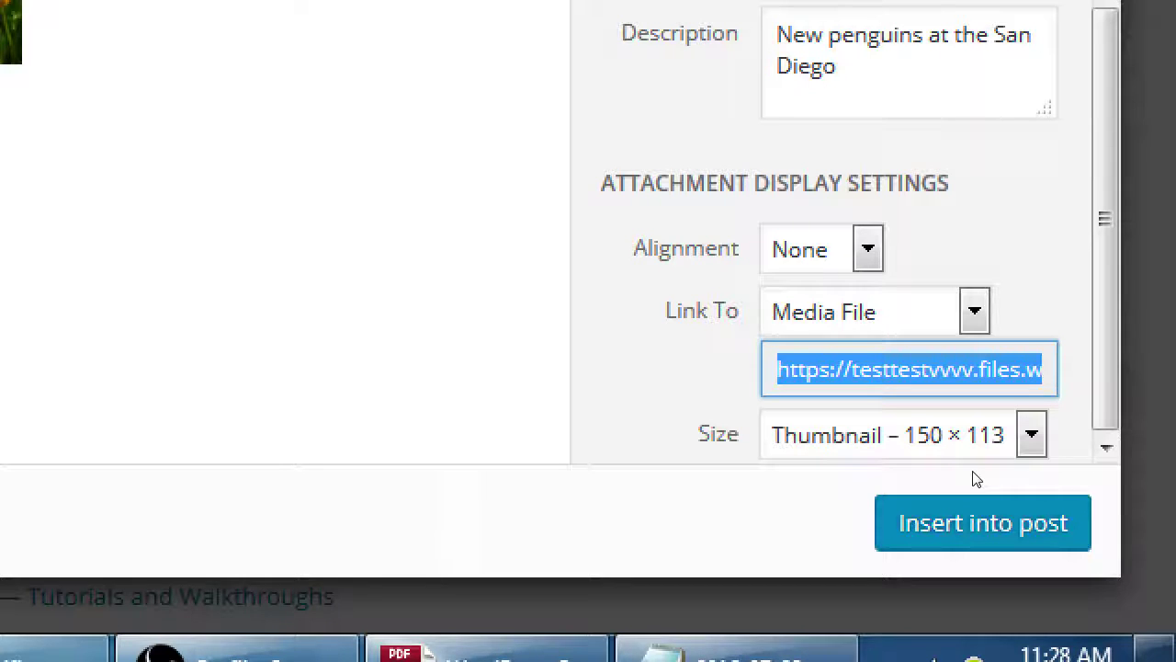
Step: Try the Attachment Page and Media File options as the image's link target, ending on Attachment Page
left_click(871, 368)
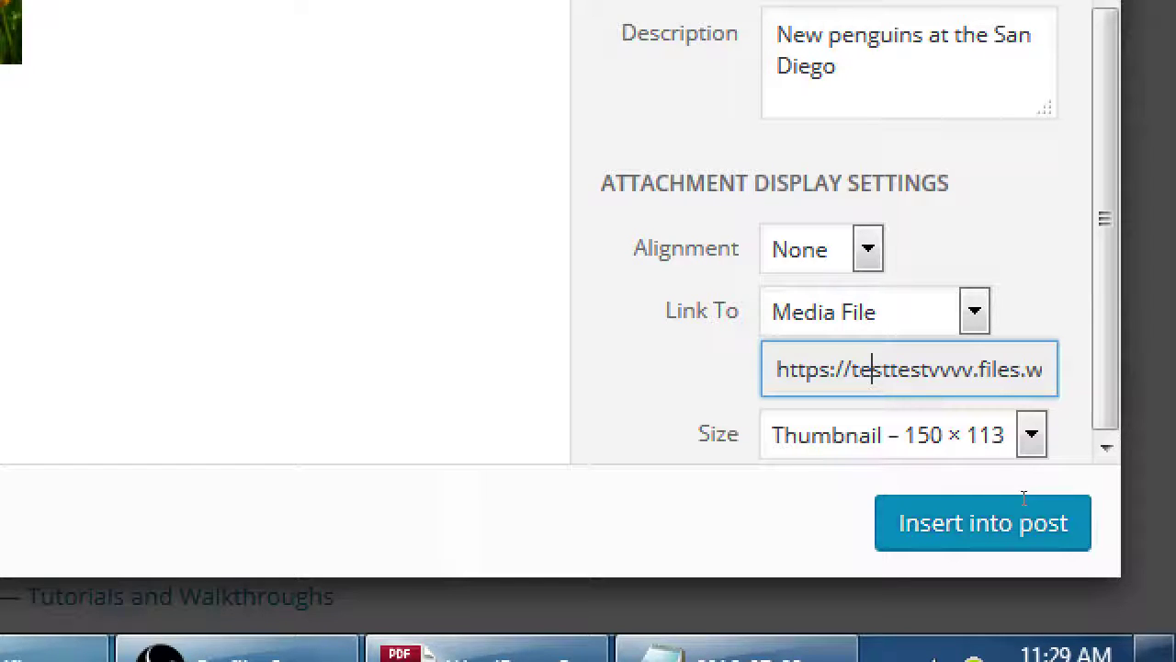
key("shift+Tab")
key("alt+Down")
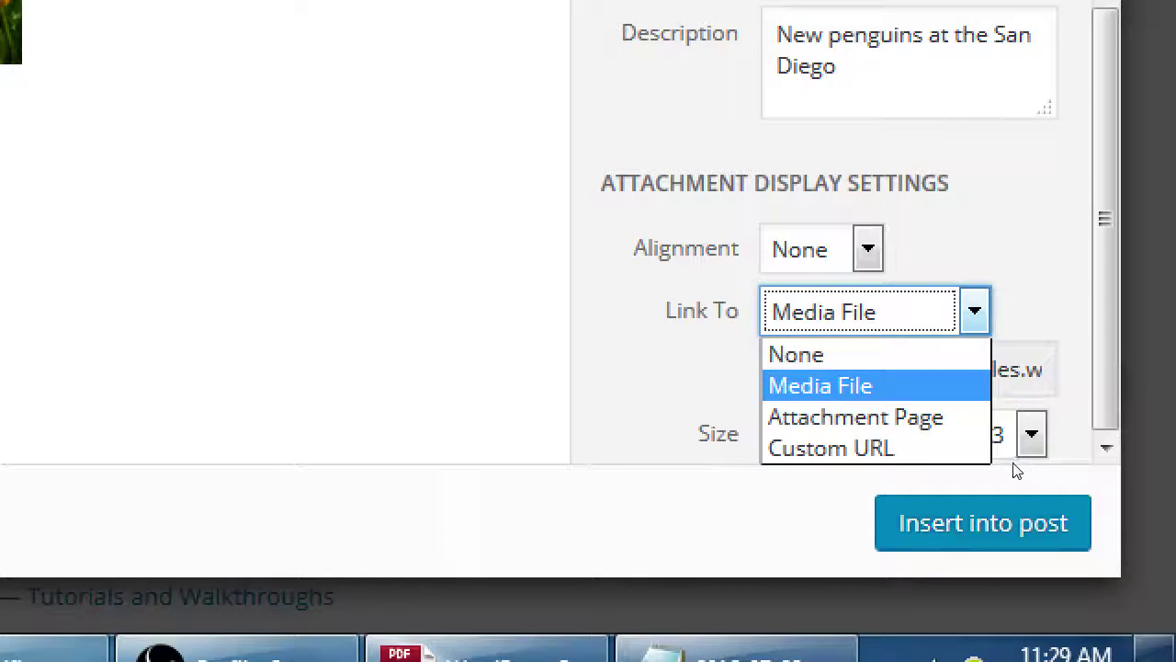
key("Down")
key("Return")
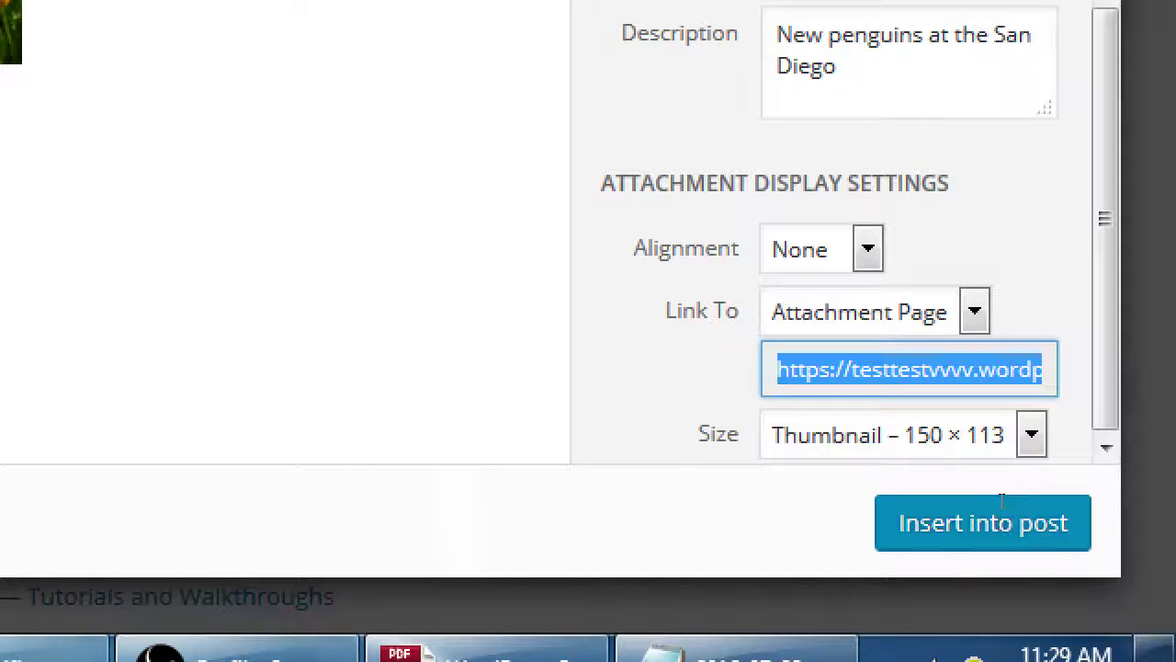
key("alt+Down")
key("Up")
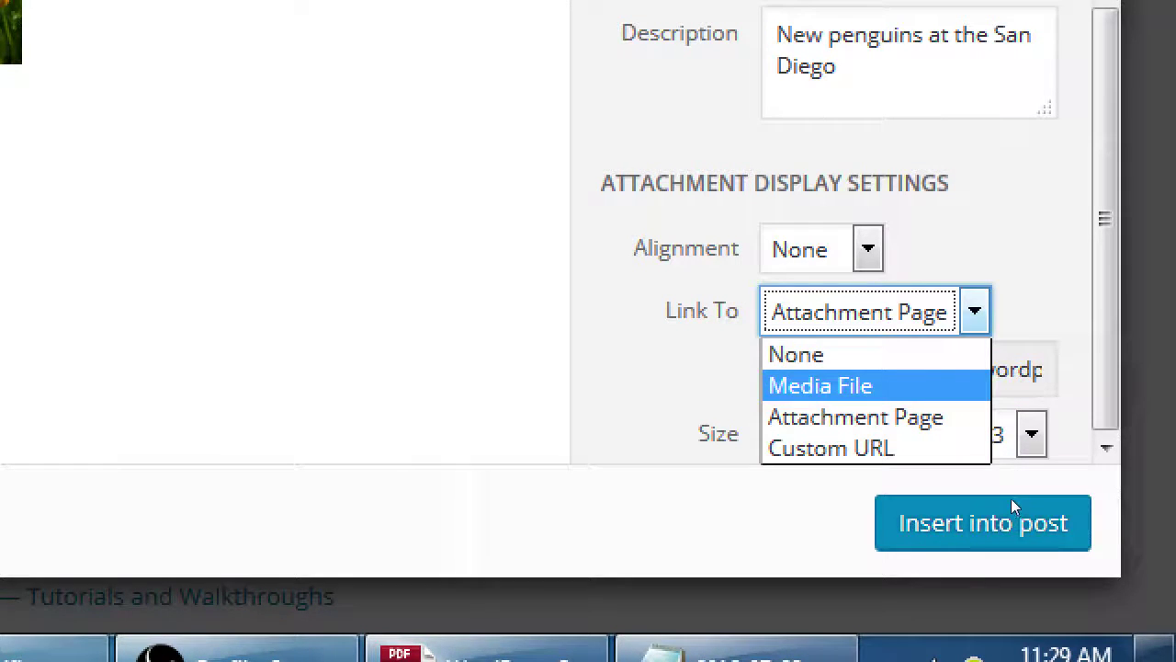
key("Return")
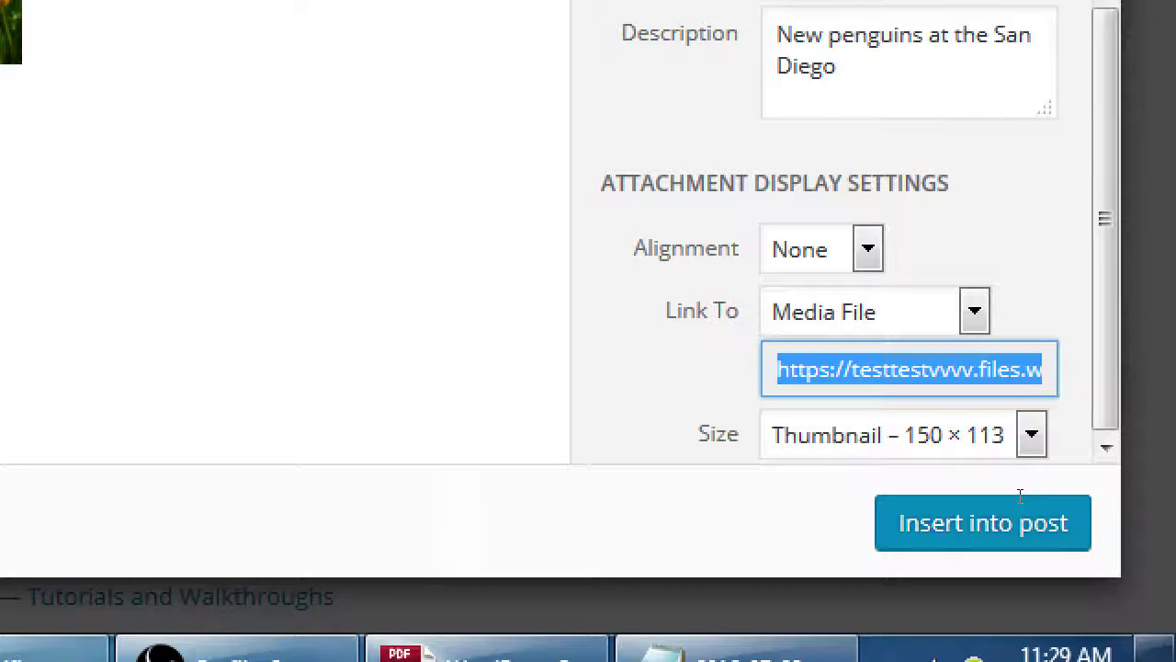
key("alt+Down")
key("Down")
key("Return")
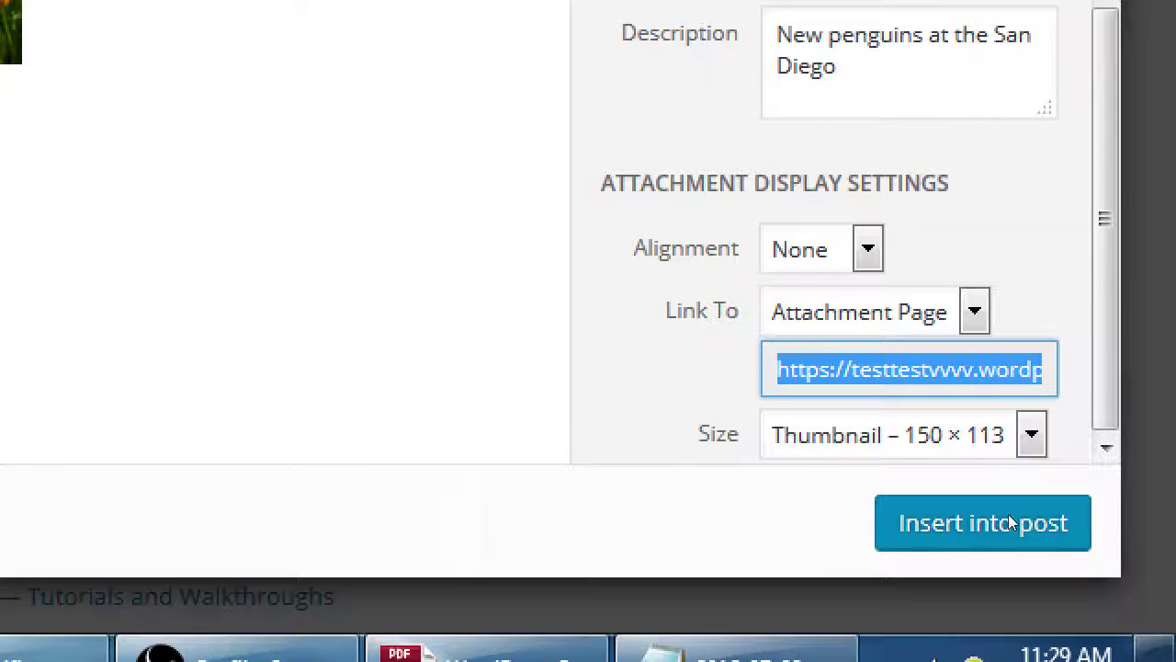
key("shift+Tab")
key("alt+Down")
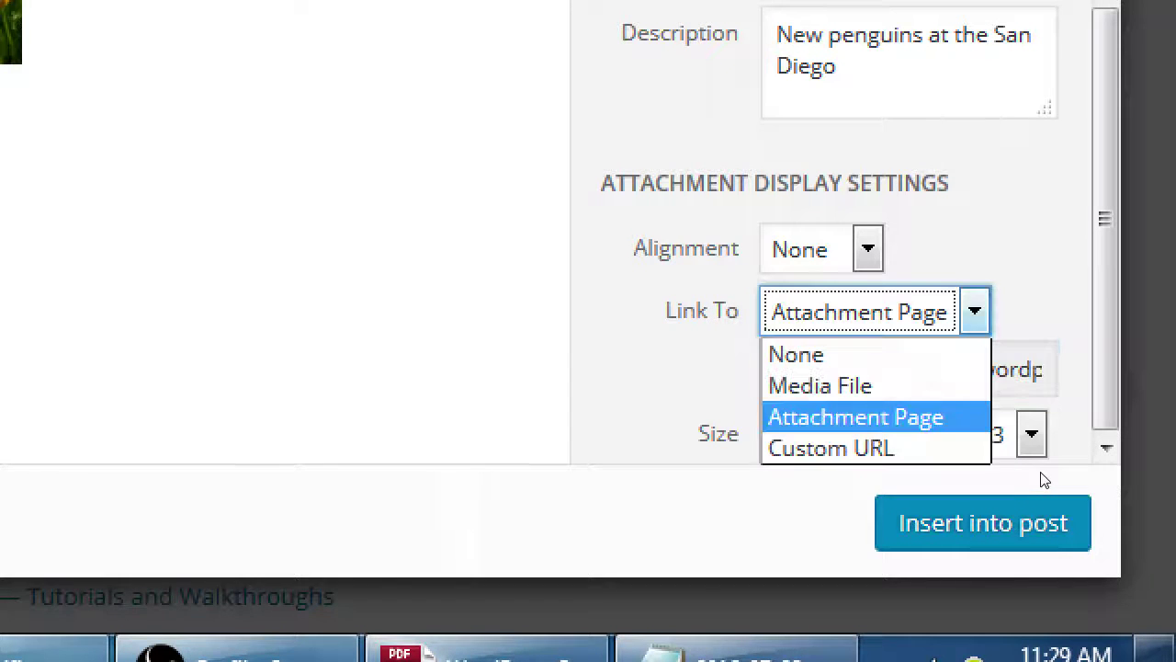
key("Down")
key("Return")
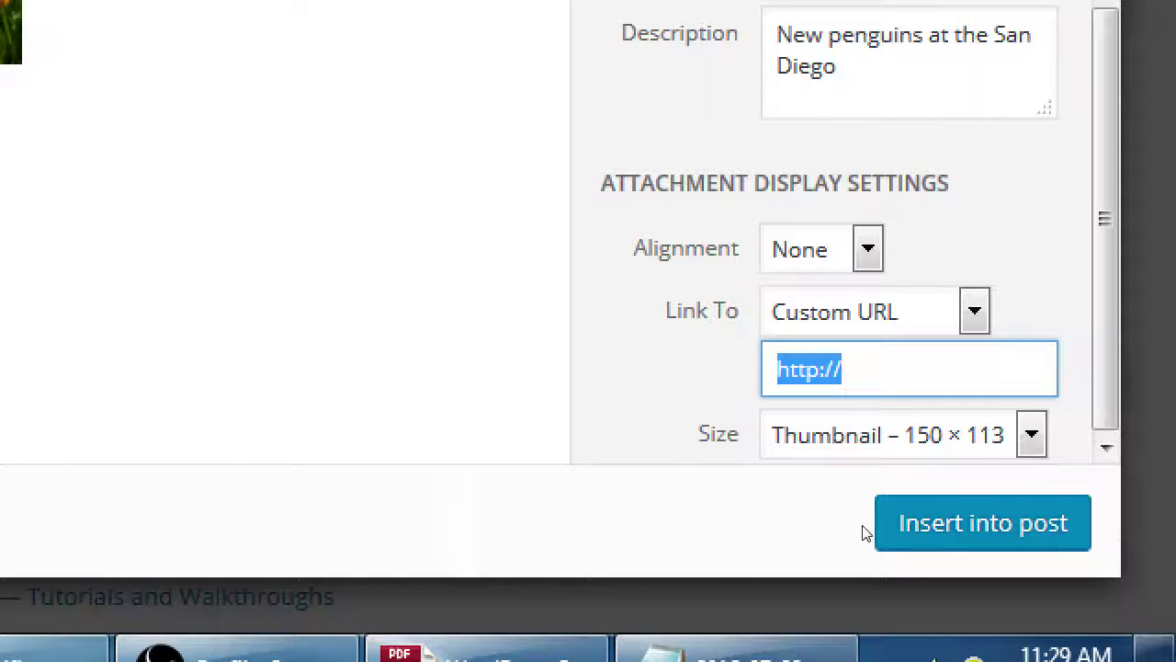
key("End")
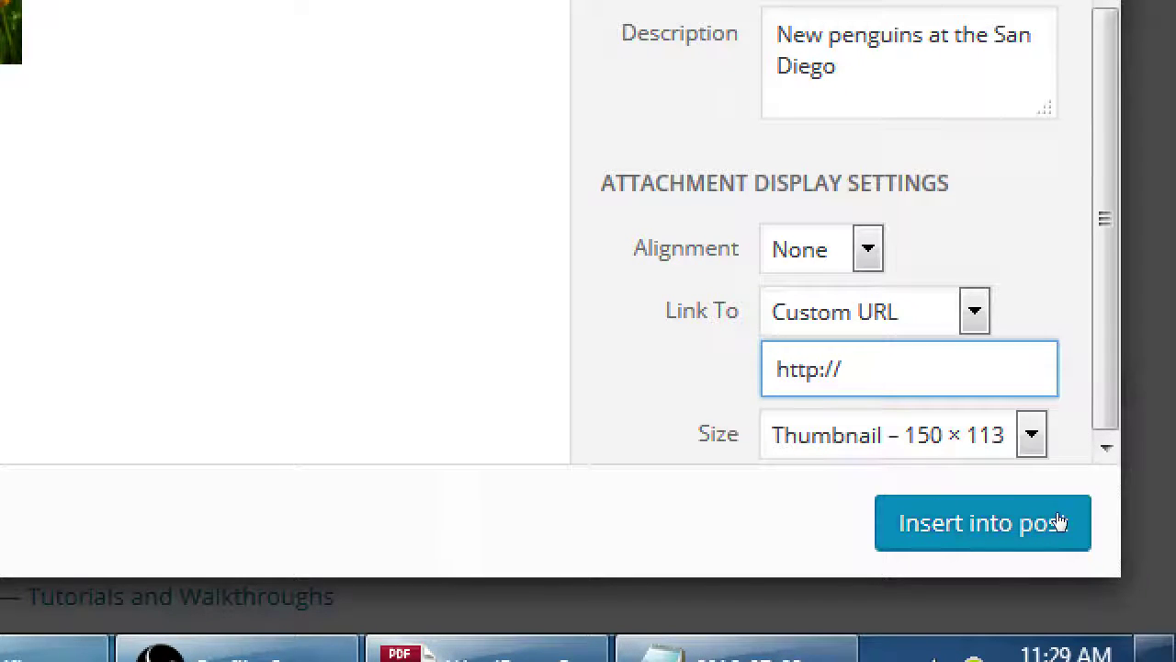
type("a")
key("BackSpace")
type("yahoo.com")
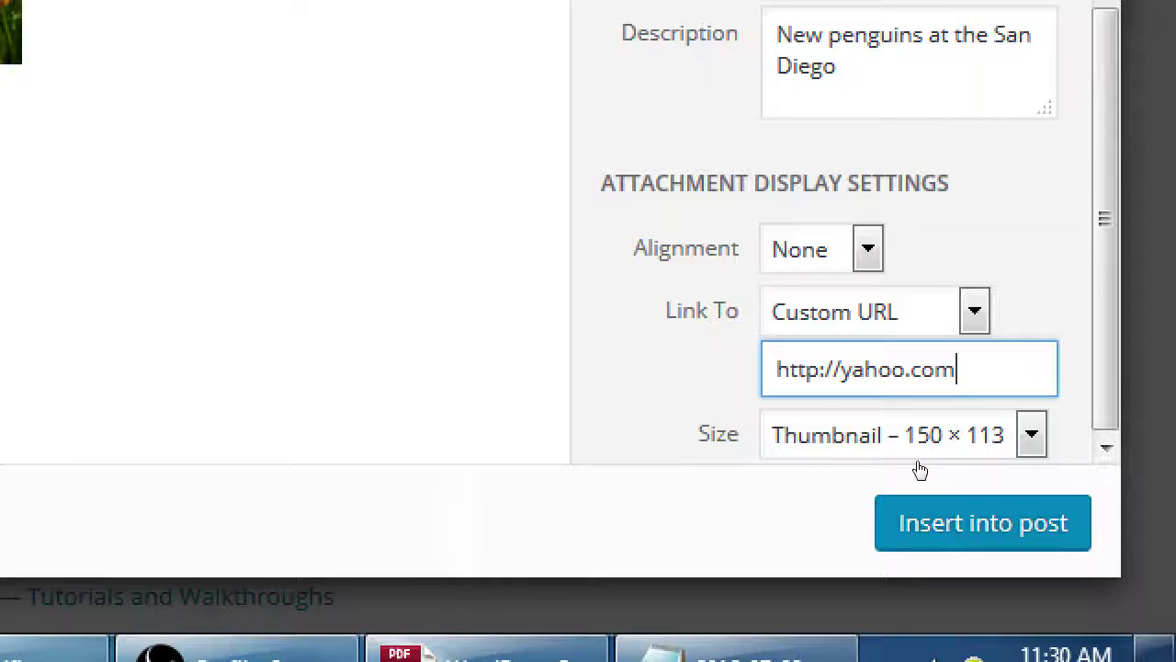
key("BackSpace")
key("BackSpace")
key("BackSpace")
key("BackSpace")
key("BackSpace")
key("BackSpace")
key("BackSpace")
key("BackSpace")
key("BackSpace")
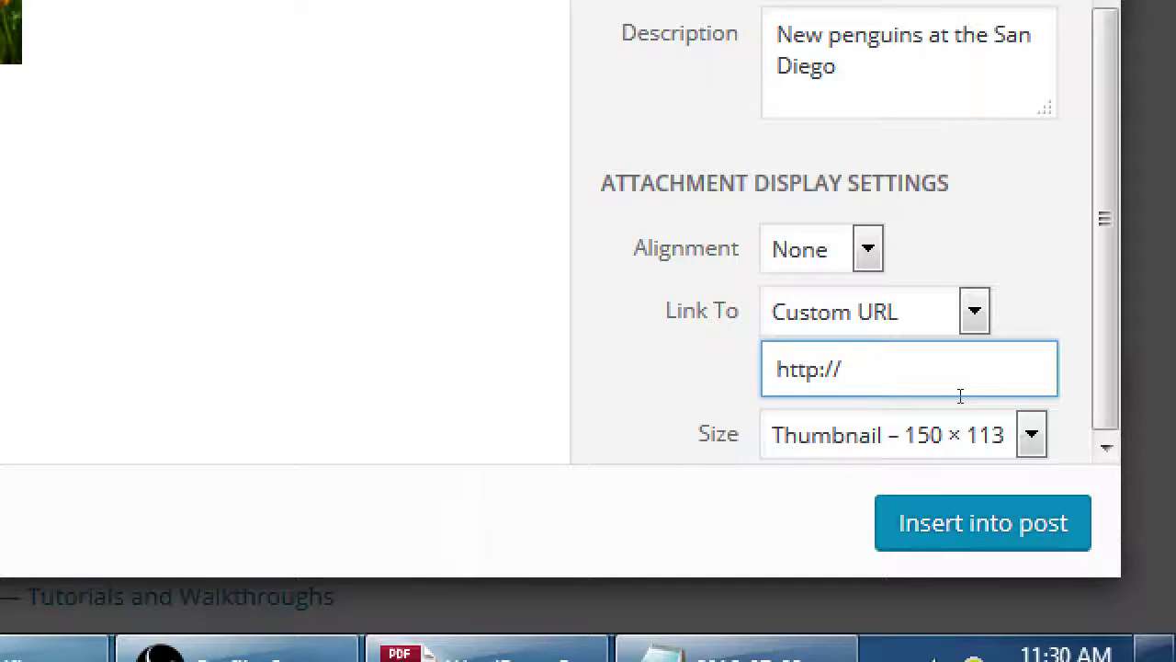
type("myoth")
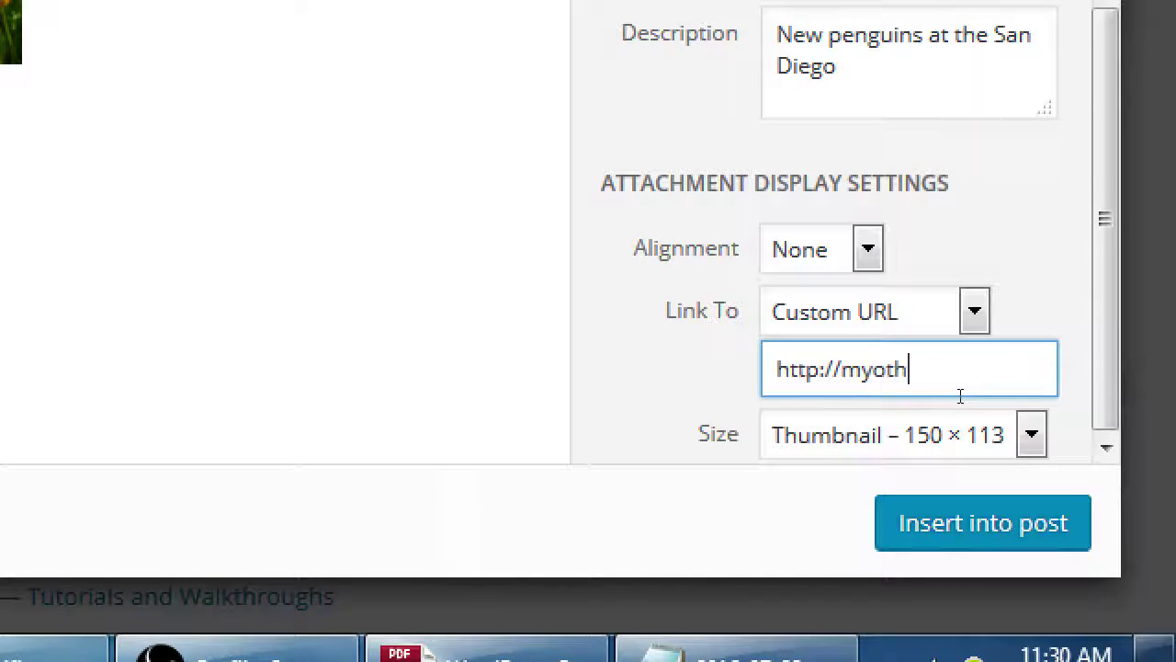
type("ersite.com")
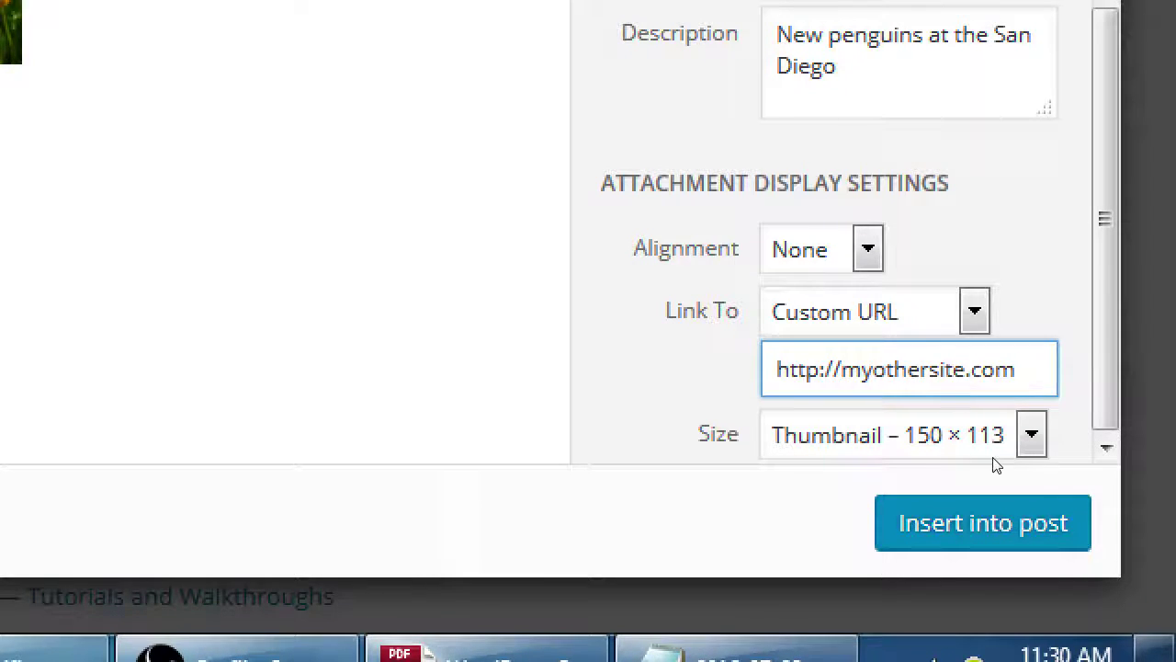
Step: Set the image's link target to None so it links nowhere
key("shift+Tab")
key("alt+Down")
key("Up")
key("Up")
key("Up")
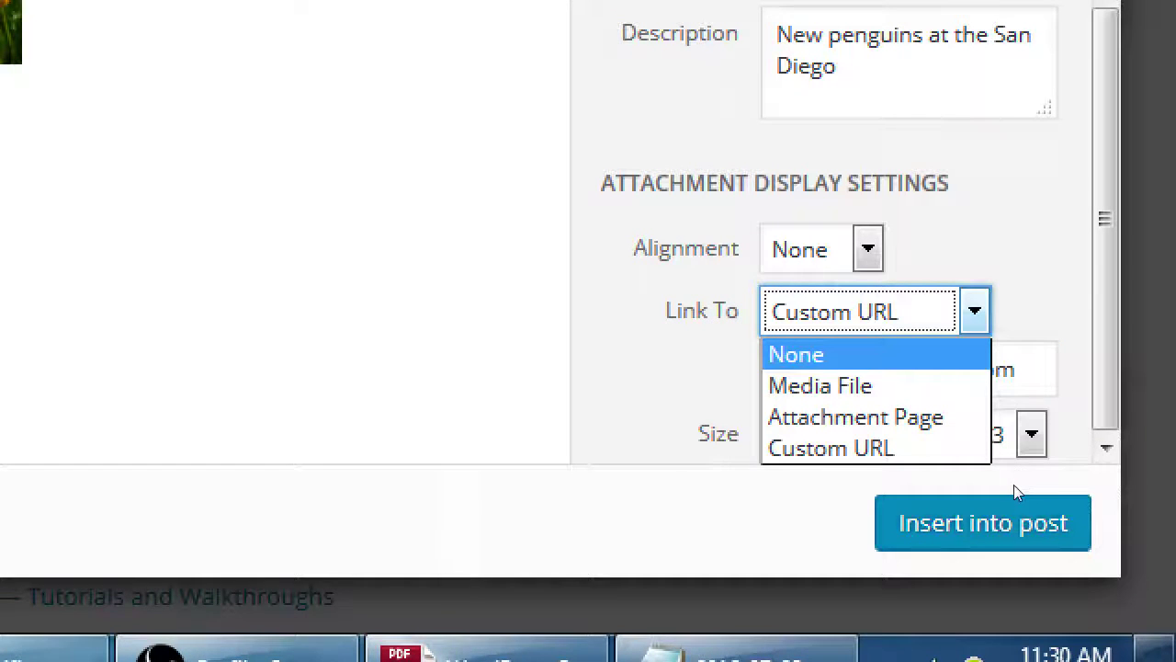
key("Return")
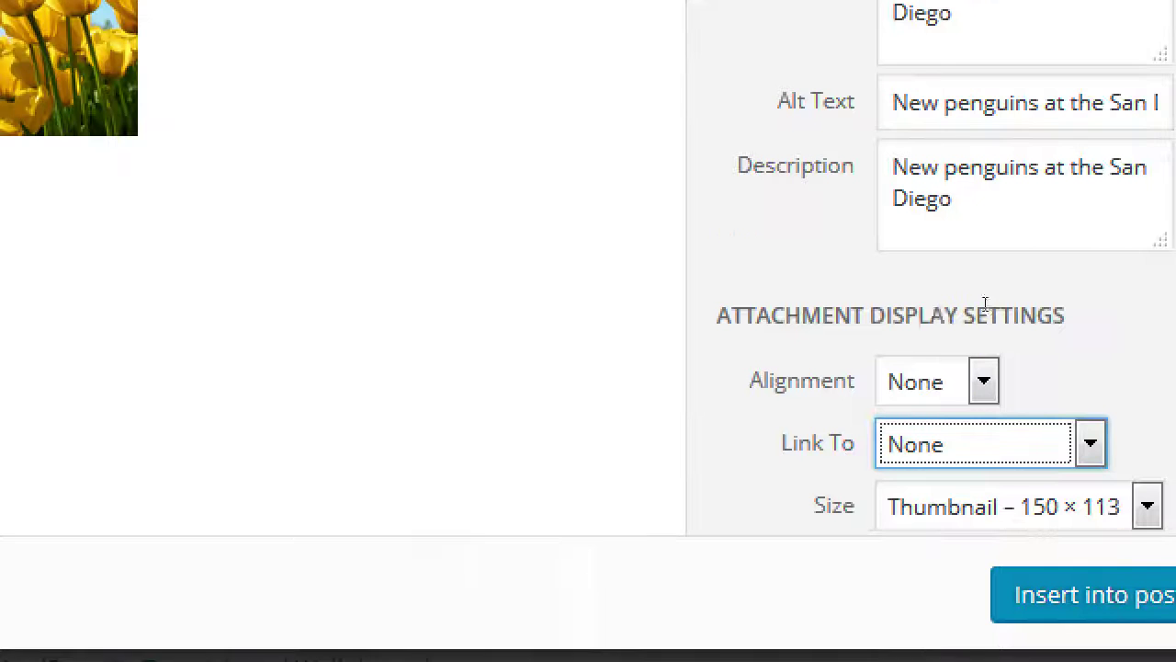
left_click(883, 372)
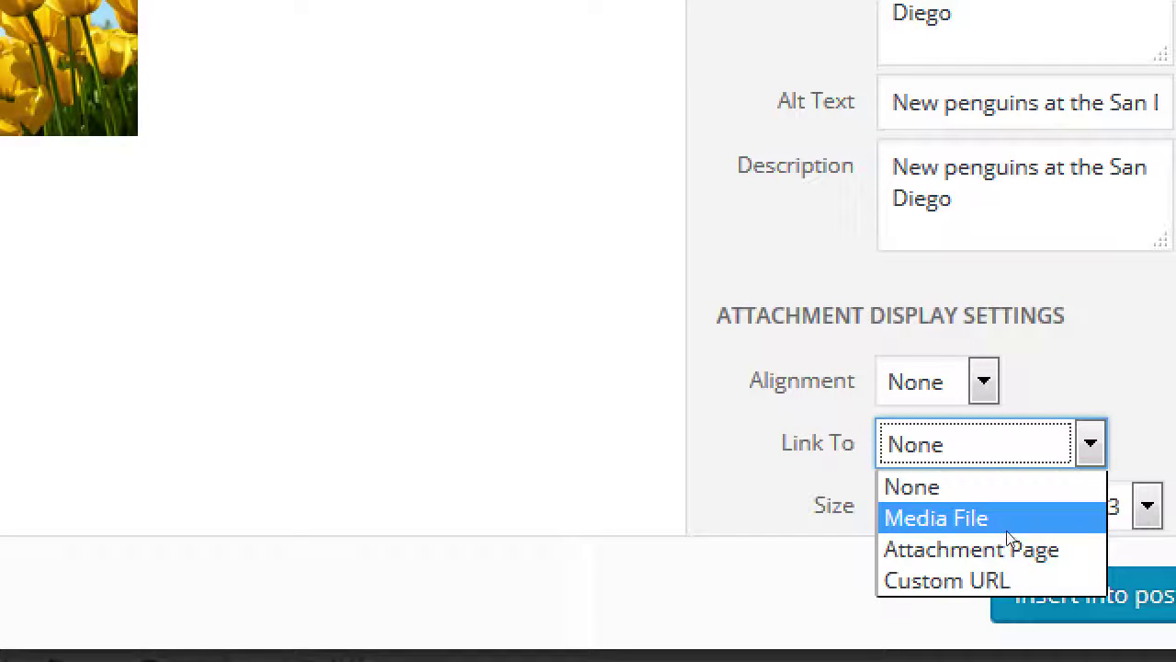
key("Escape")
left_click(974, 444)
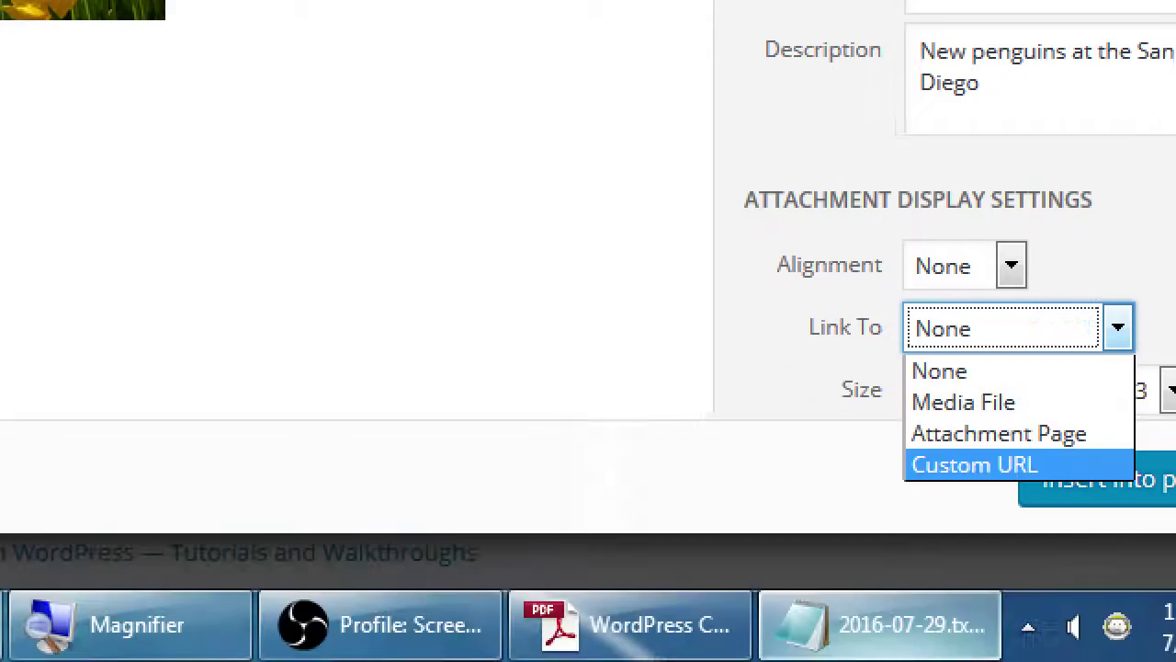
Step: Switch to the 2016-07-29.txt notes in Notepad and append the indented line "Pictures can be linked to larger version of themselves, or to other"
left_click(981, 643)
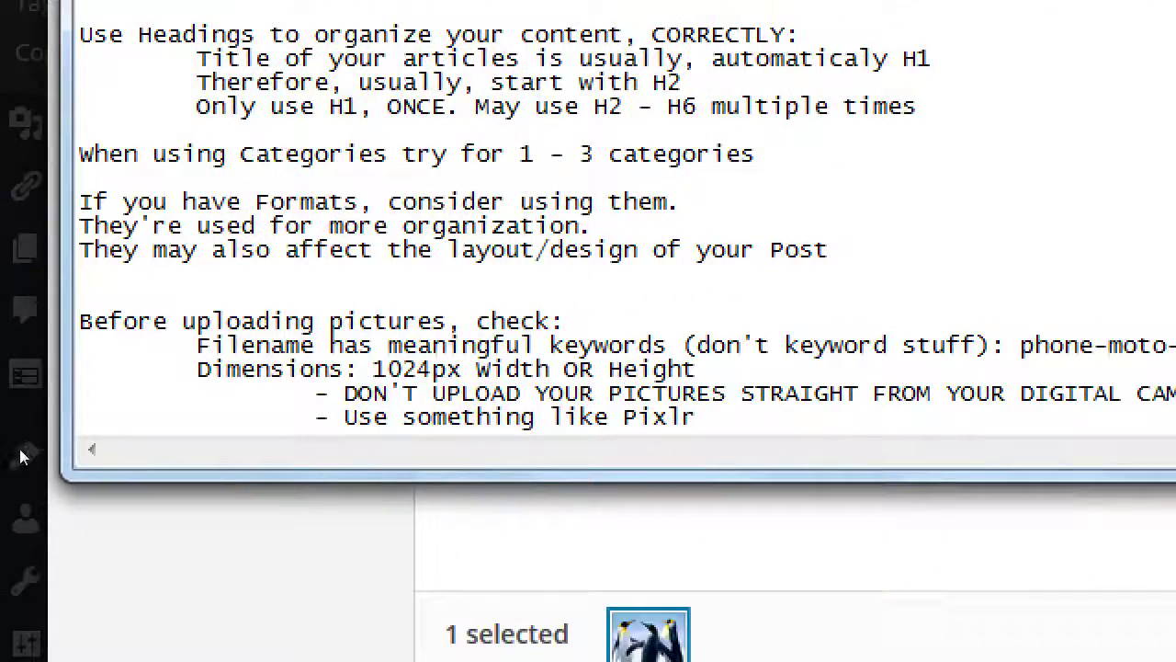
key("ctrl+End")
key("Return")
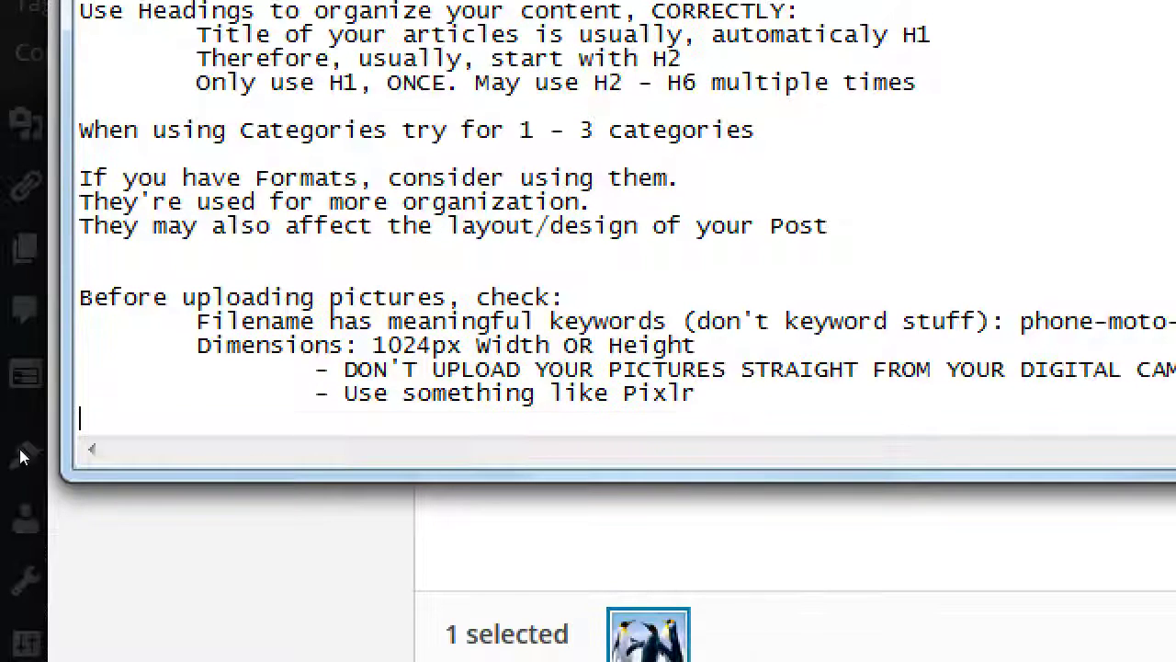
key("Tab")
type("Pictures can")
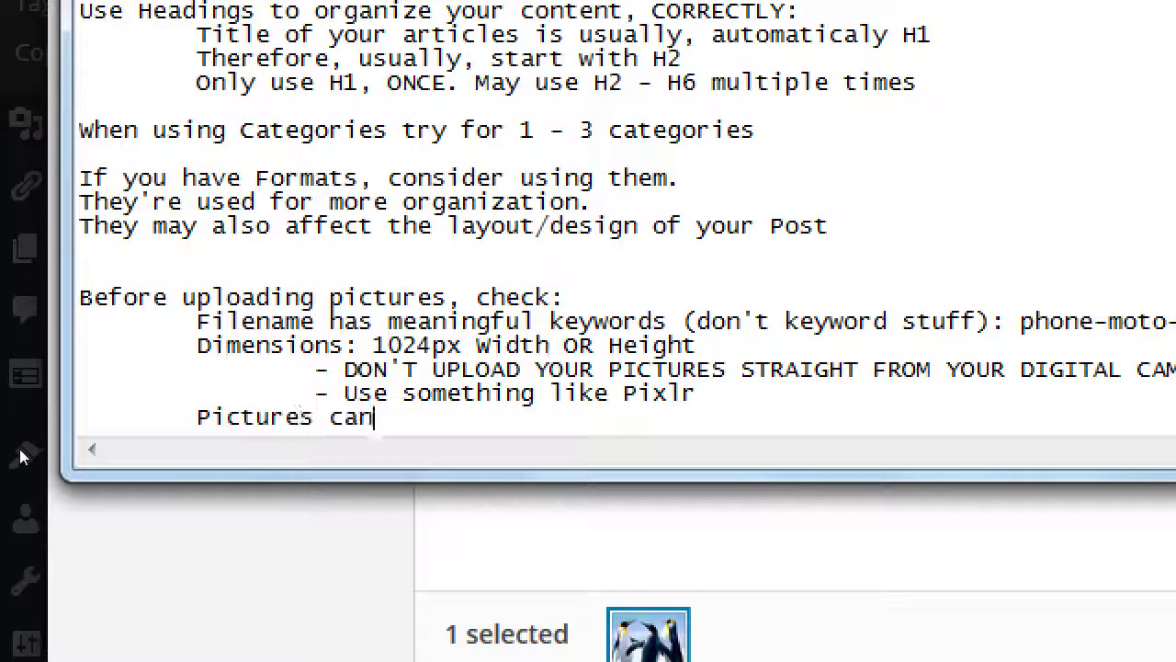
type(" be linked to larger")
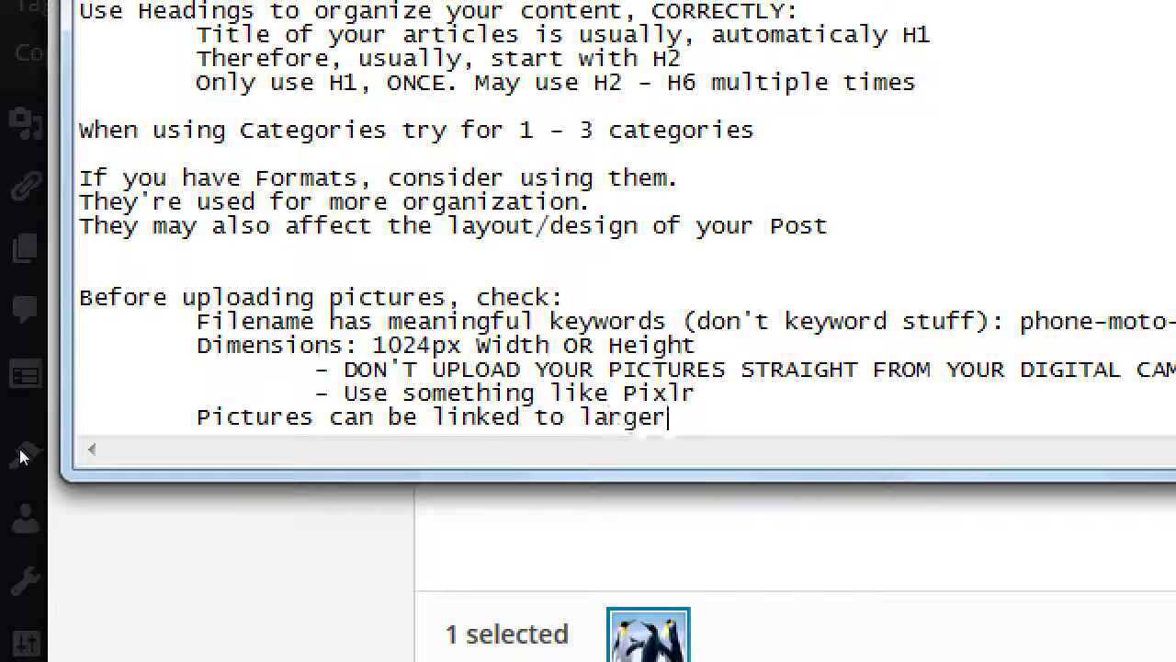
type(" version of themselves")
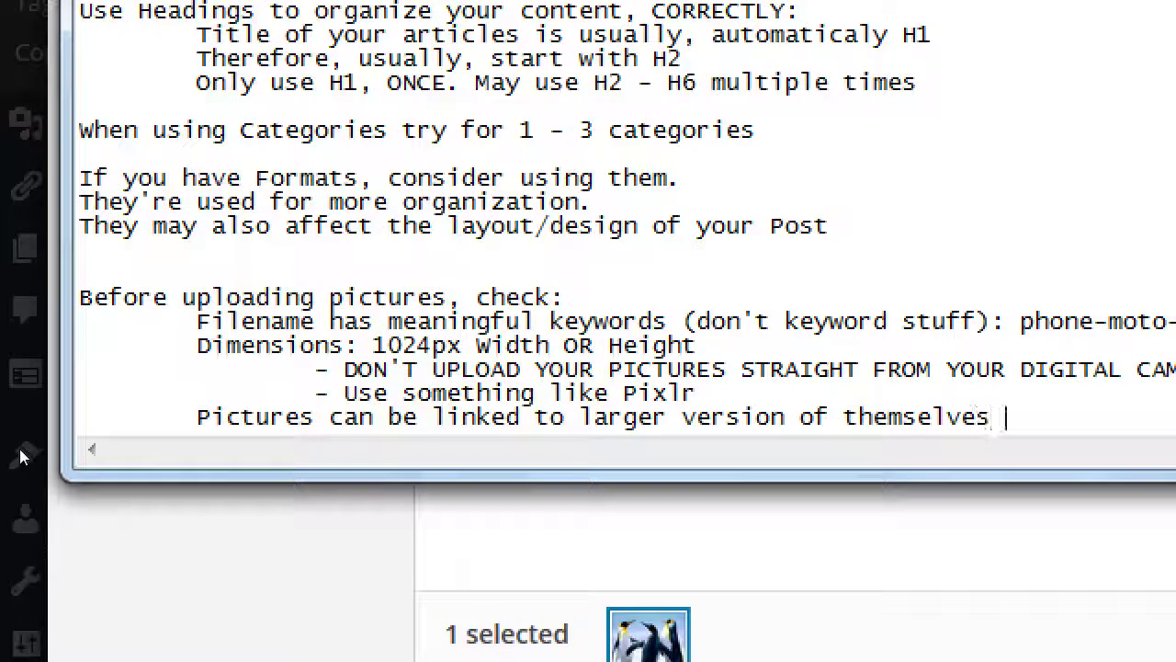
key("BackSpace")
type(", or to other")
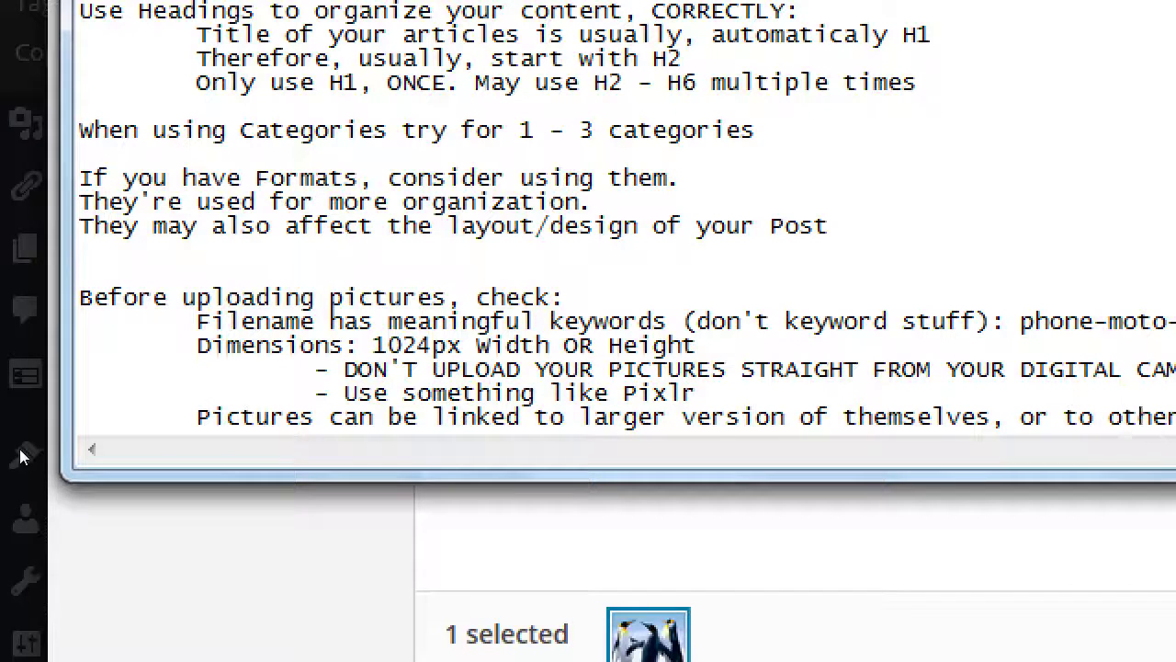
Step: Break the new note after "themselves," and continue on a further-indented line with "or to other addresses. Or to nothing."
key("BackSpace")
key("BackSpace")
key("BackSpace")
key("BackSpace")
key("BackSpace")
key("BackSpace")
key("BackSpace")
key("BackSpace")
key("BackSpace")
key("BackSpace")
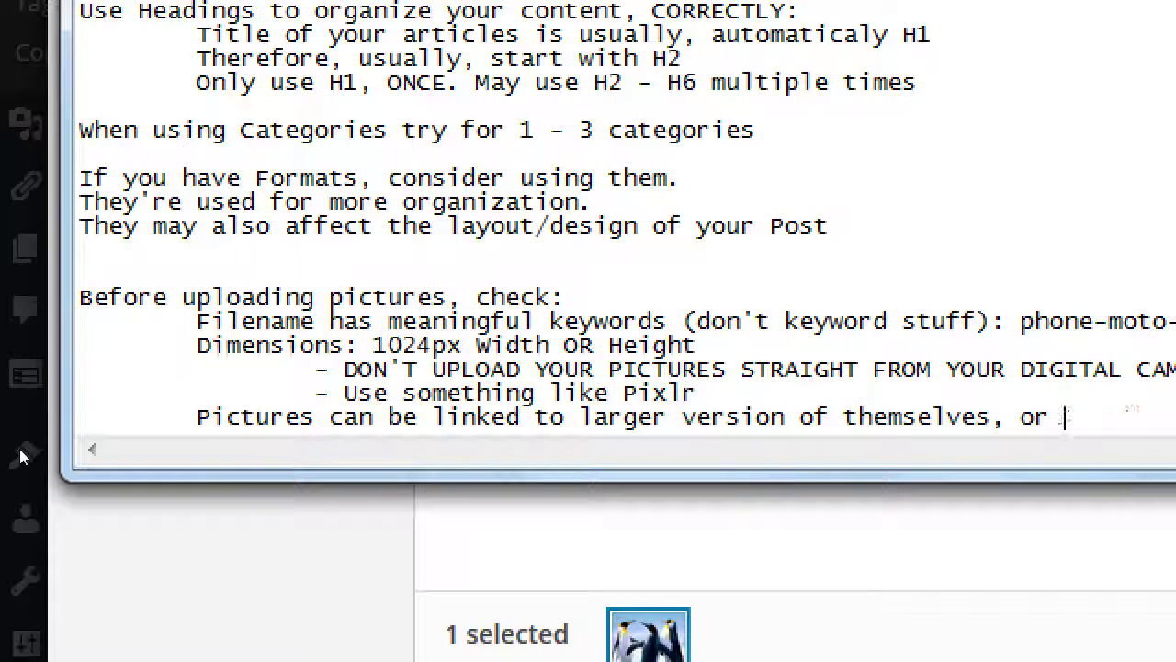
key("BackSpace")
key("BackSpace")
key("Return")
key("Tab")
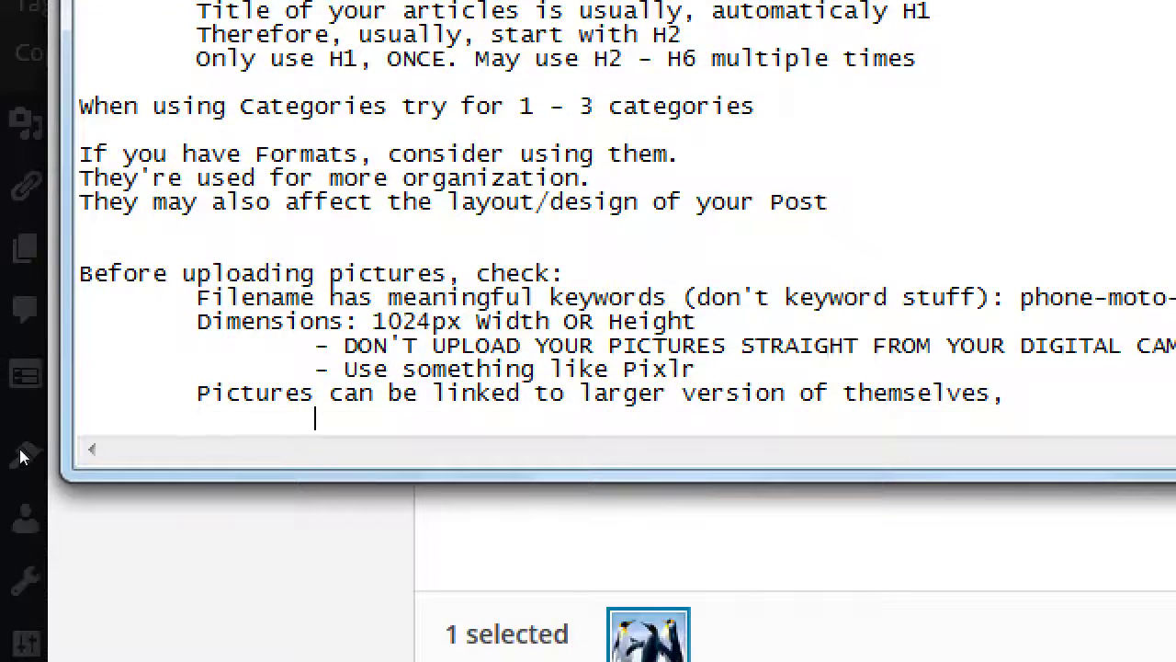
type("or to other addre")
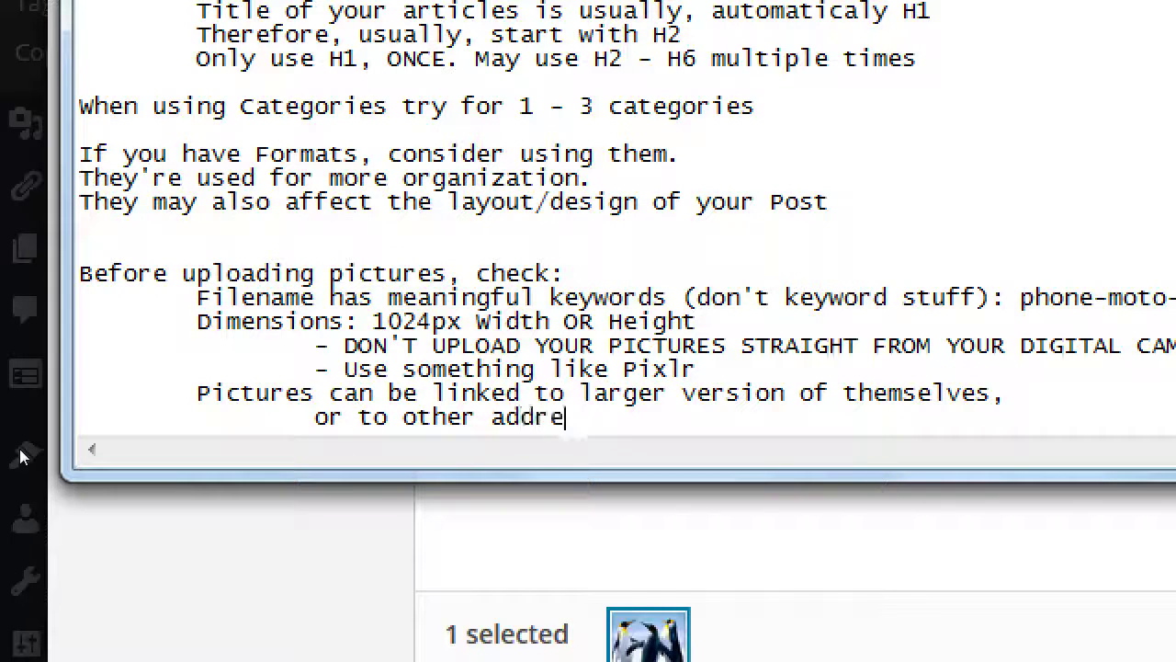
type("sses. Or to no")
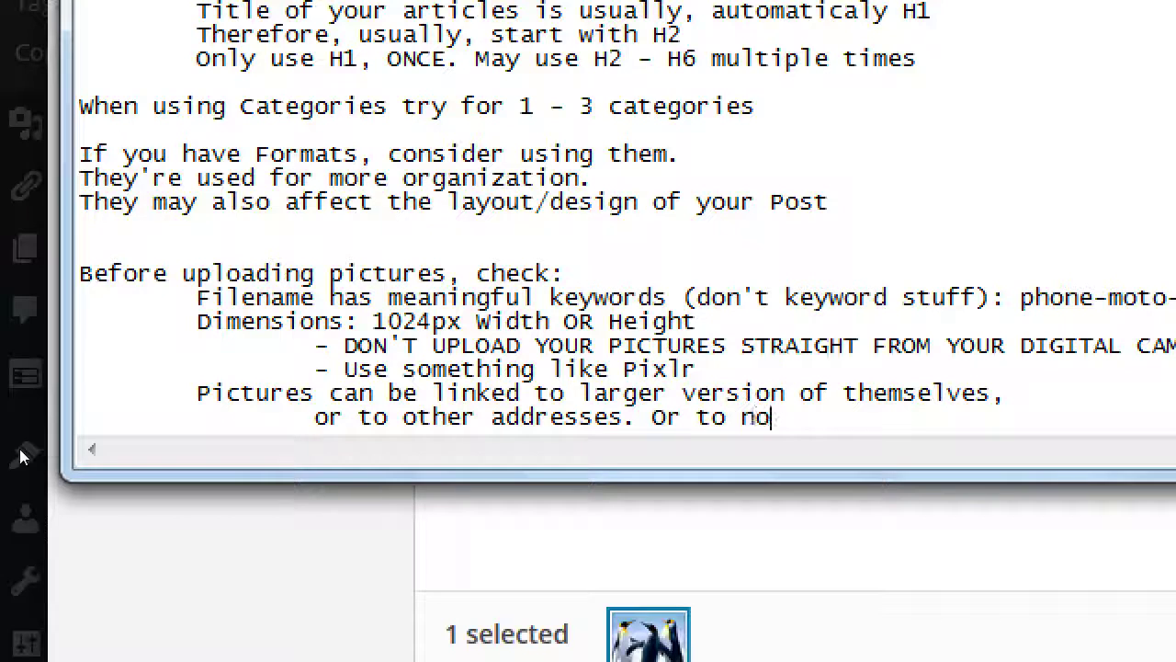
type("thing.")
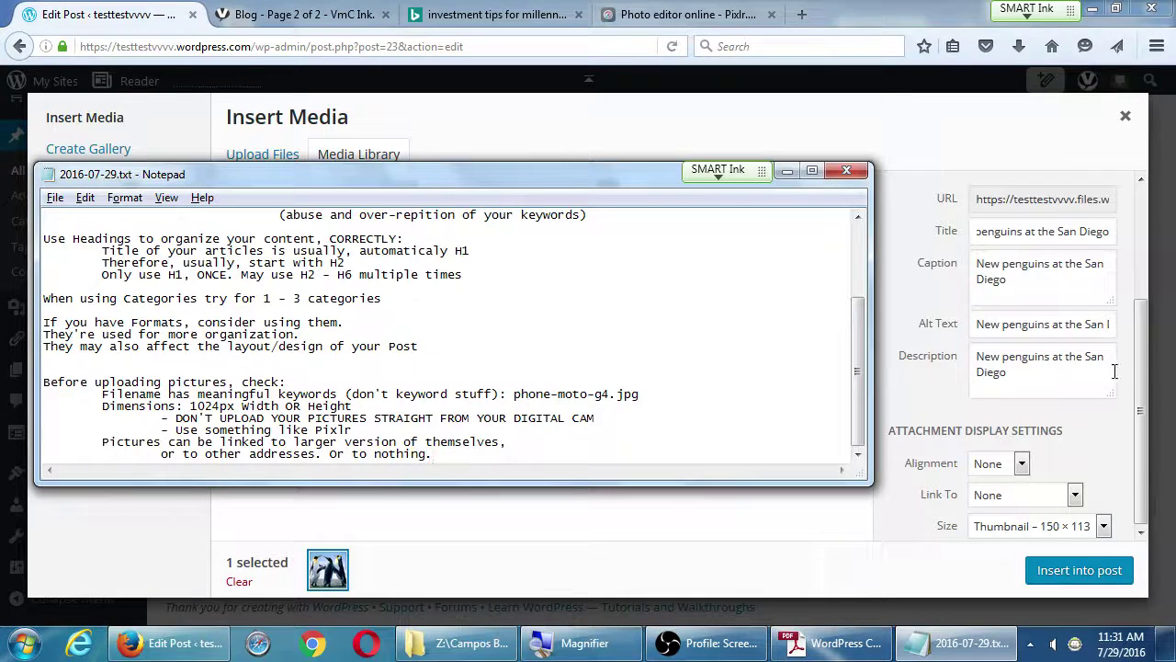
left_click(1143, 387)
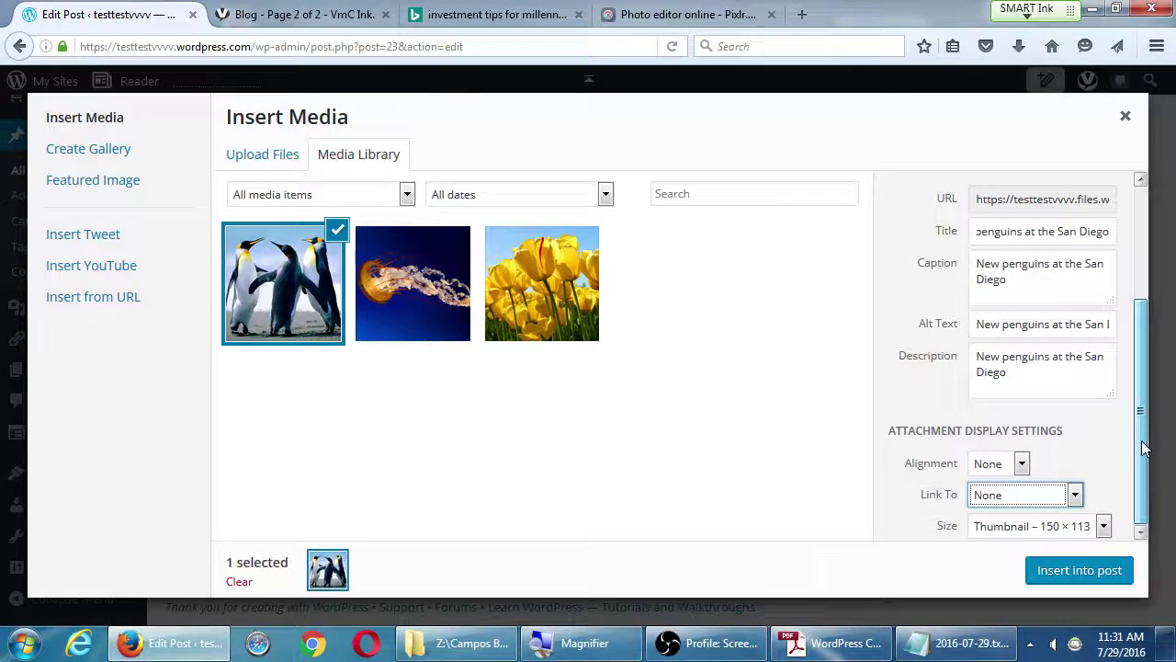
mouse_move(1144, 447)
left_mouse_down()
mouse_move(1160, 250)
mouse_move(1146, 447)
left_mouse_up()
Step: Switch to the 2016-07-29.txt notes in Notepad and add the indented line "If you make a link to an External site, make sure you"
left_click(951, 649)
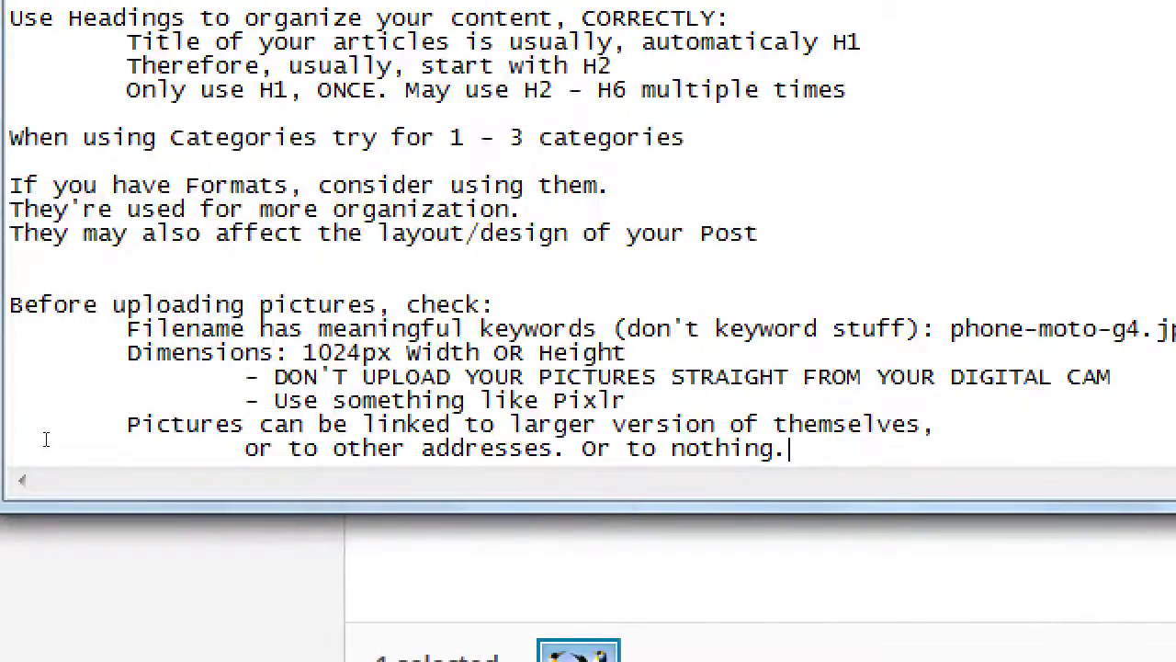
key("Return")
key("Tab")
key("Tab")
key("Return")
key("Tab")
key("Tab")
type("f")
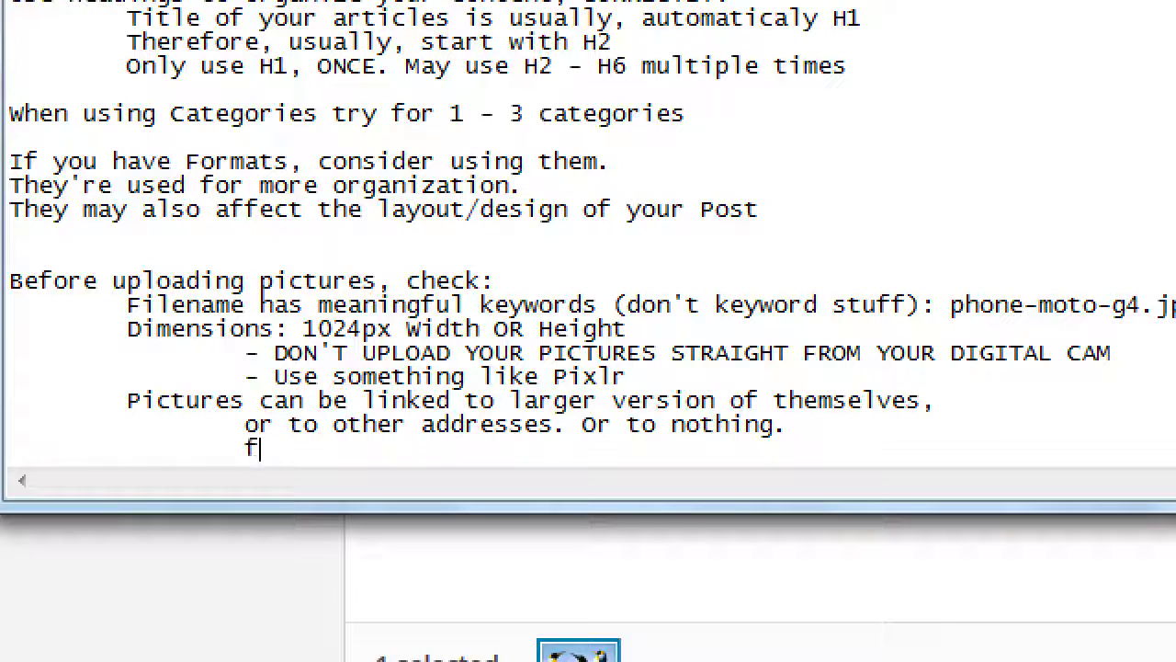
key("BackSpace")
type("If you ma")
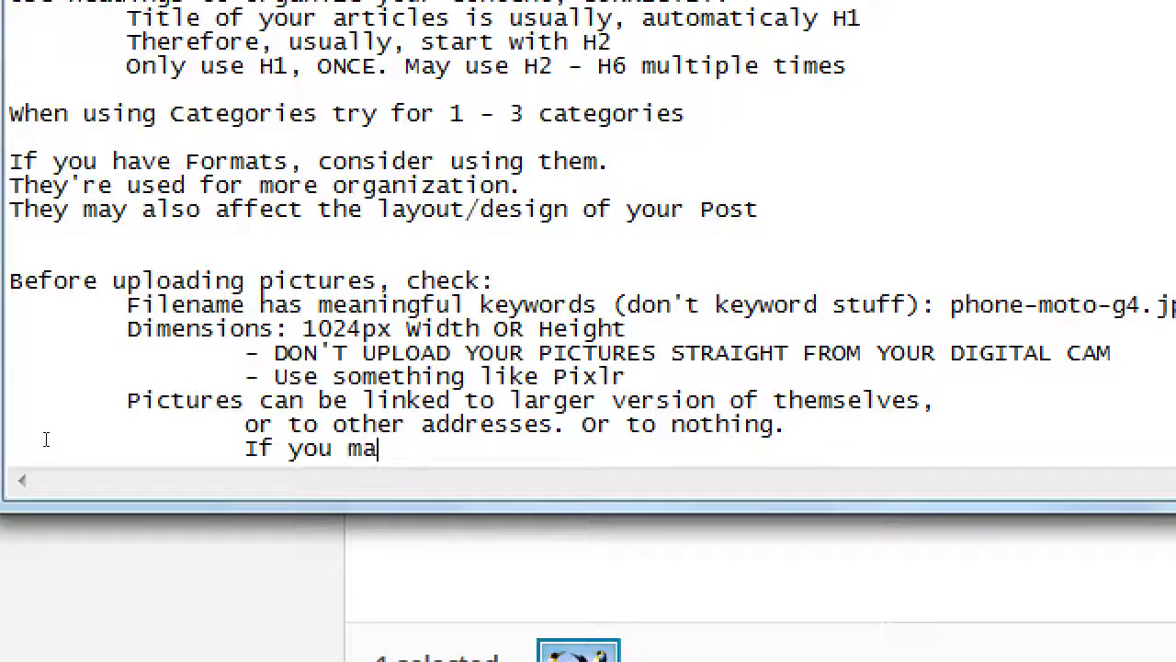
type("ke a link to an")
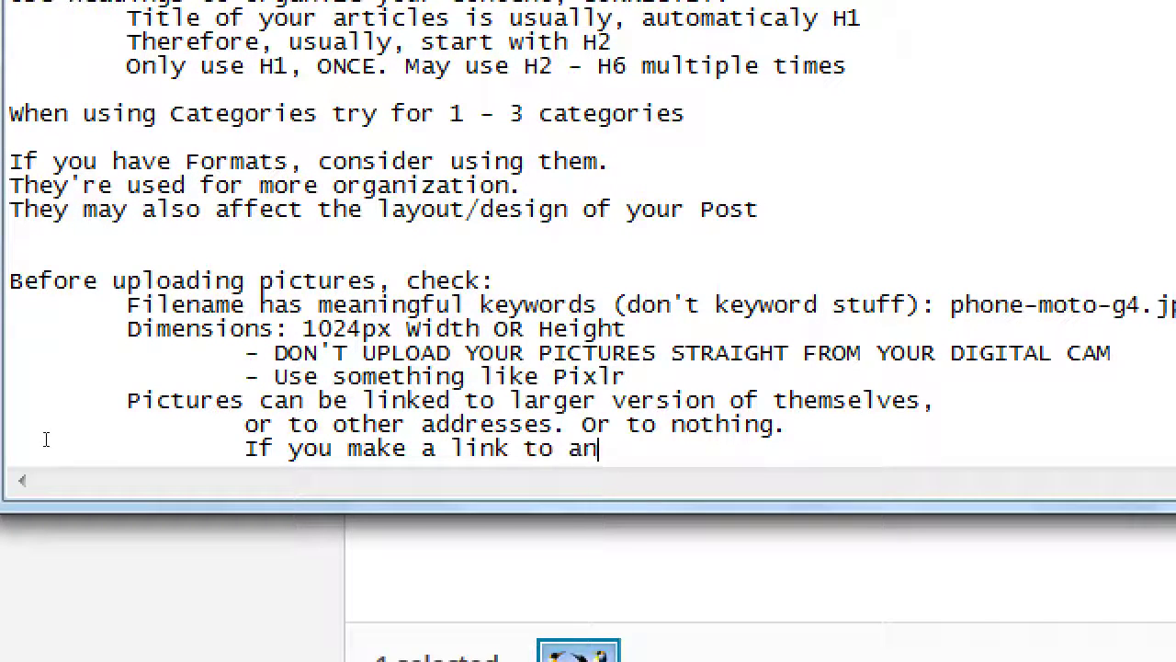
type(" External s")
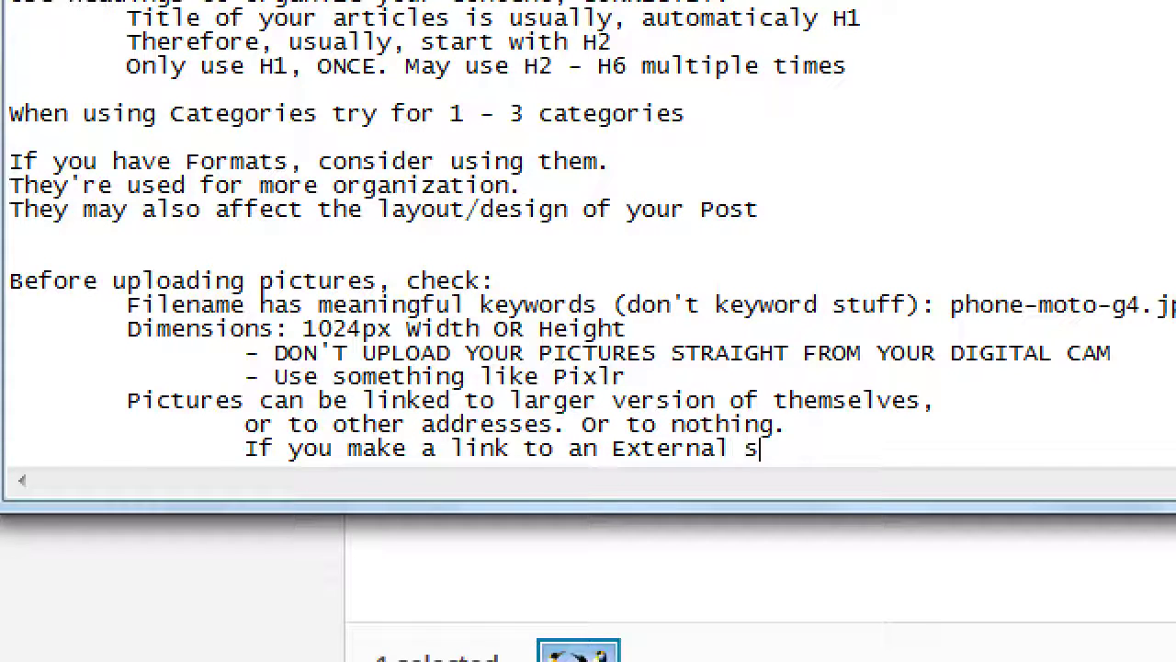
type("ite, make sure you")
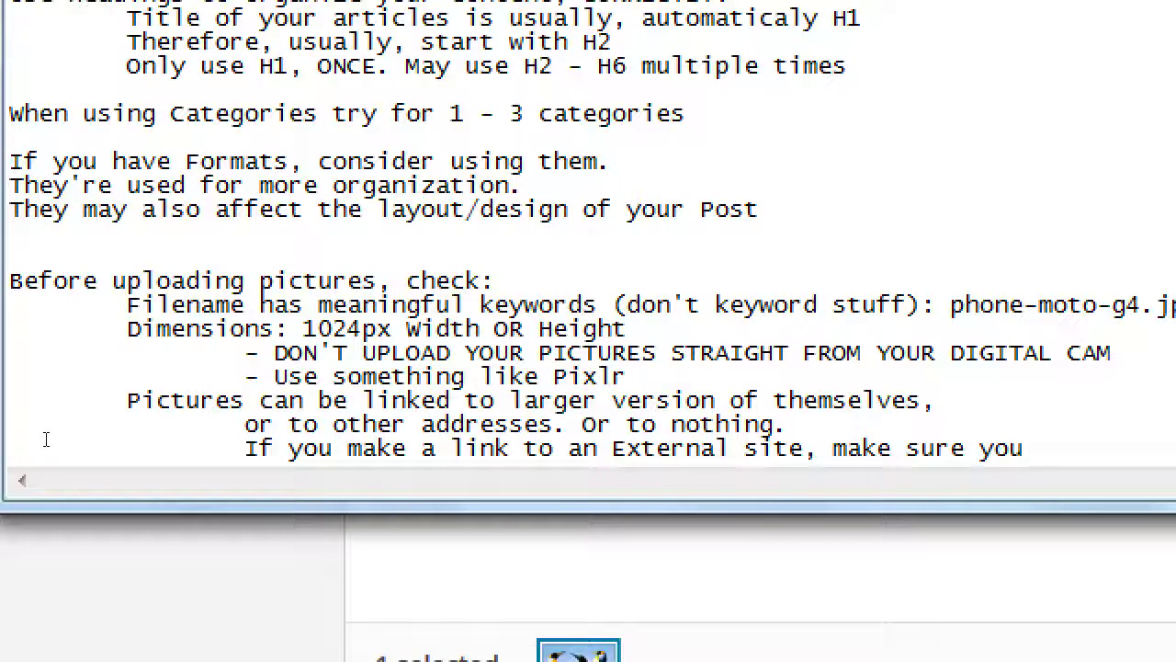
Step: Continue the external-link note on a further-indented line with "activate New Window"
key("Return")
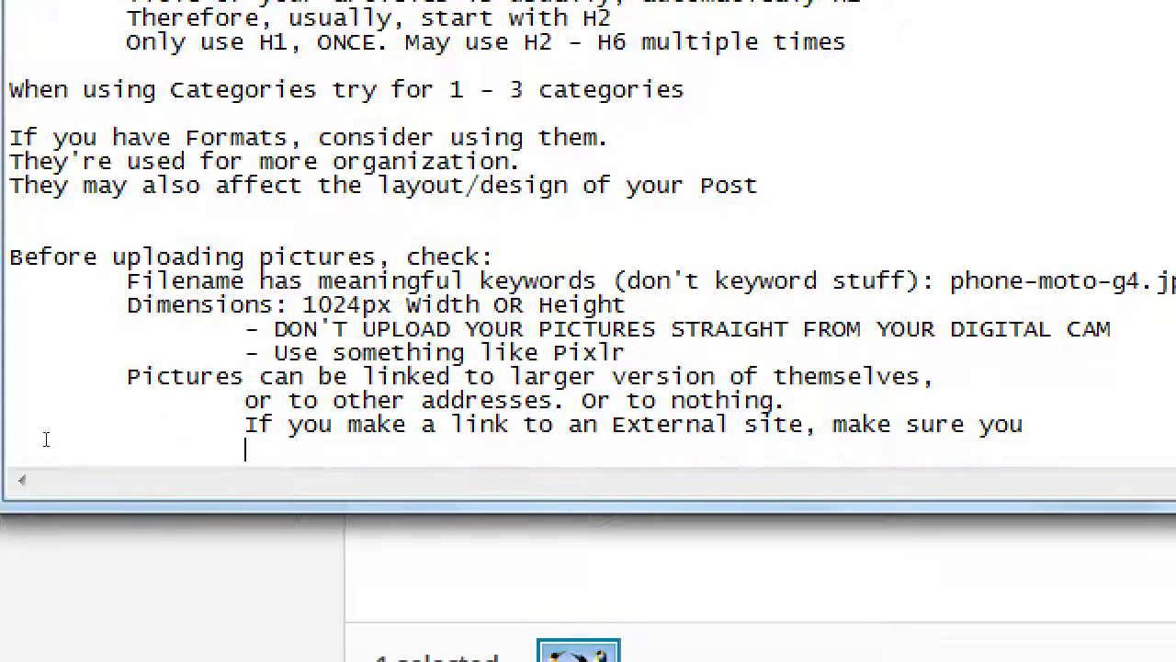
key("Tab")
type("activate")
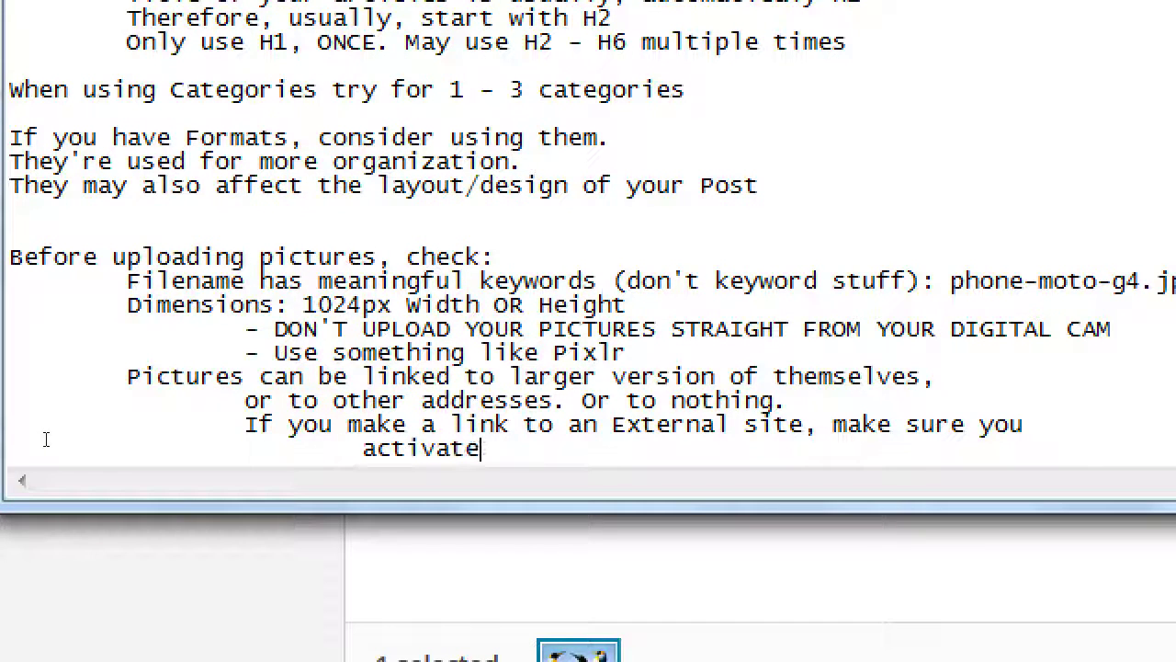
type(" New Window")
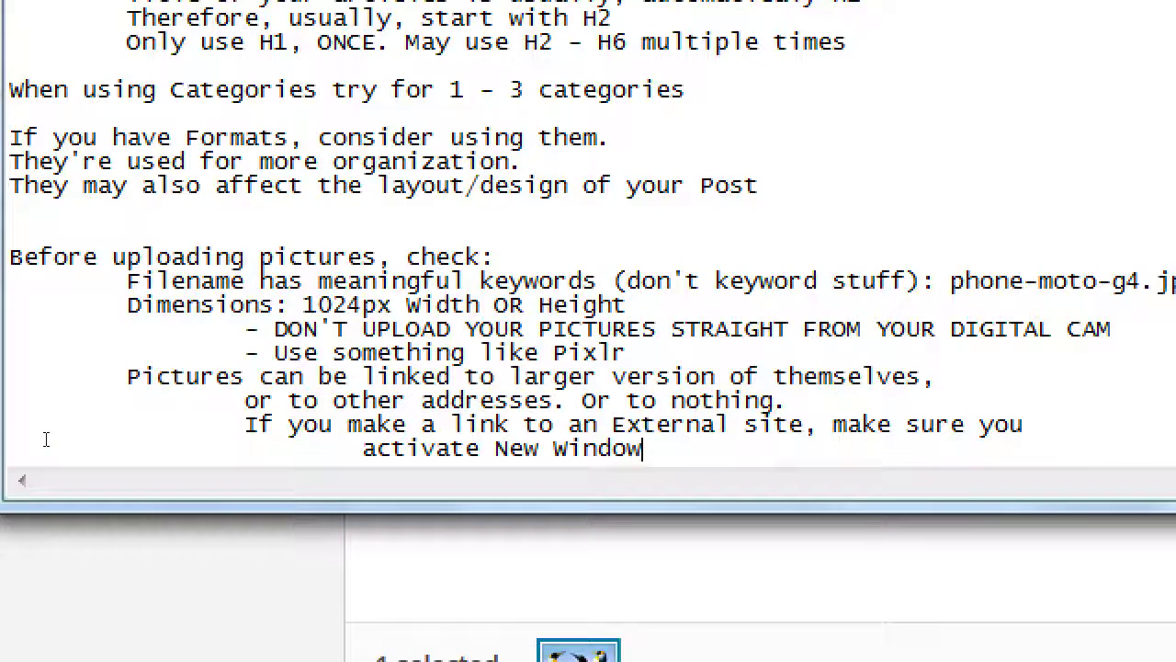
Step: Highlight the words "External site" in the new linking note
key("Up")
key("Left")
key("Left")
key("shift+Right")
key("shift+Right")
key("shift+Right")
key("shift+Right")
key("shift+Right")
key("shift+Right")
key("shift+Right")
key("shift+Right")
key("shift+Right")
key("shift+Right")
key("shift+Right")
key("shift+Right")
key("shift+Right")
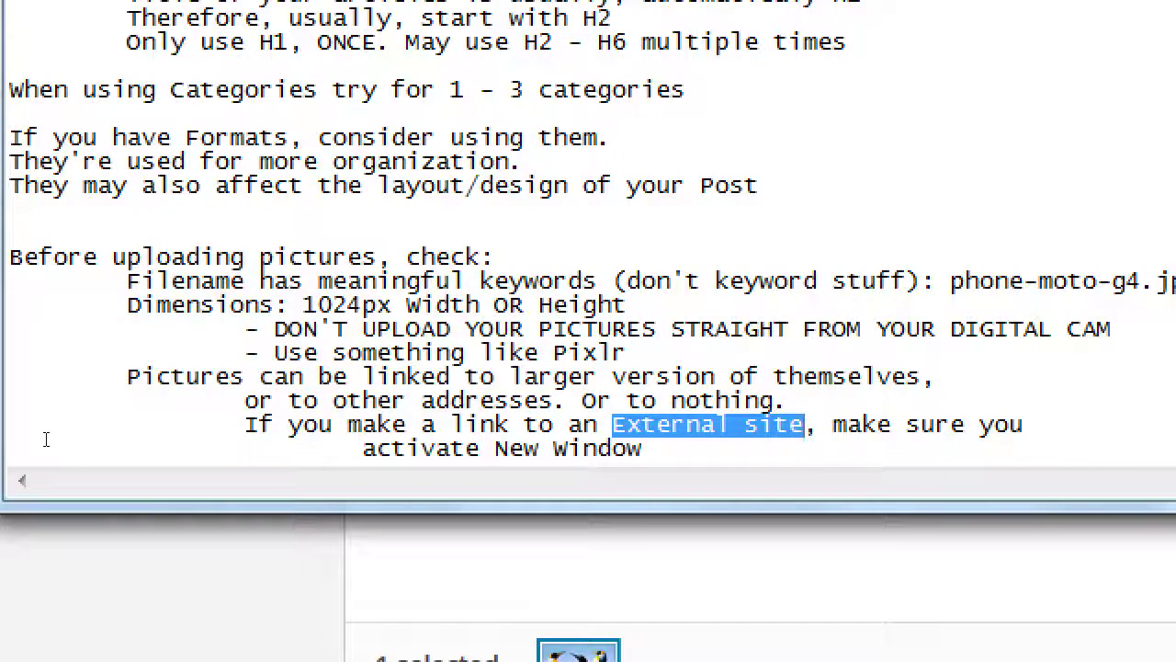
key("alt+Tab")
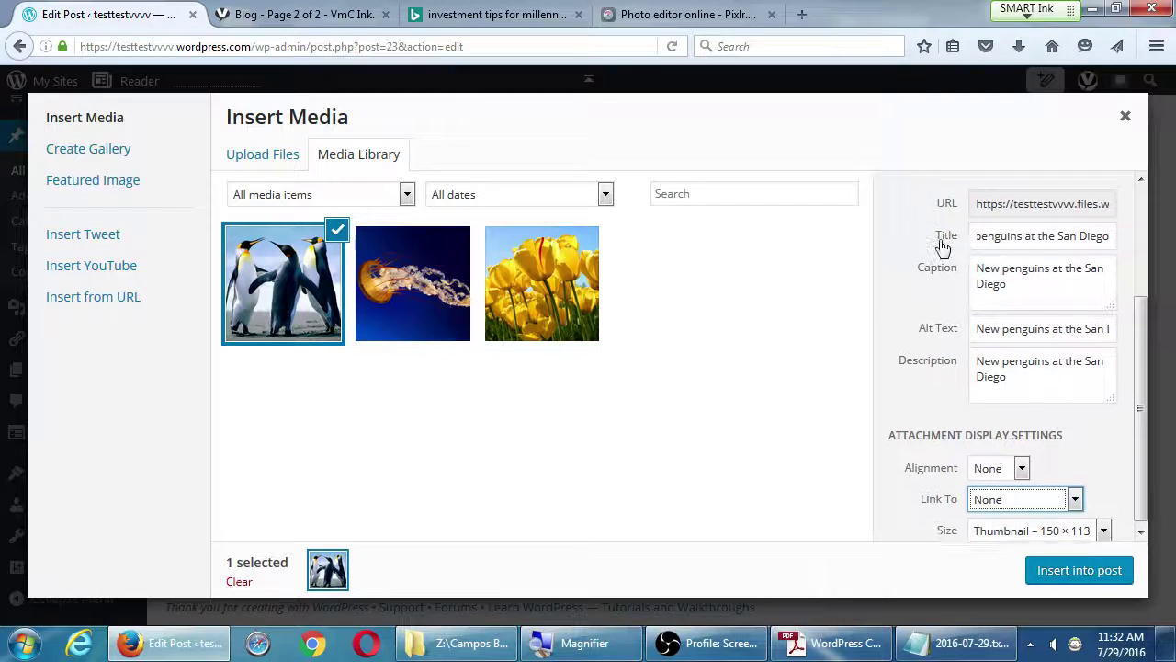
scroll(942, 249, "up", 2)
scroll(944, 256, "down", 2)
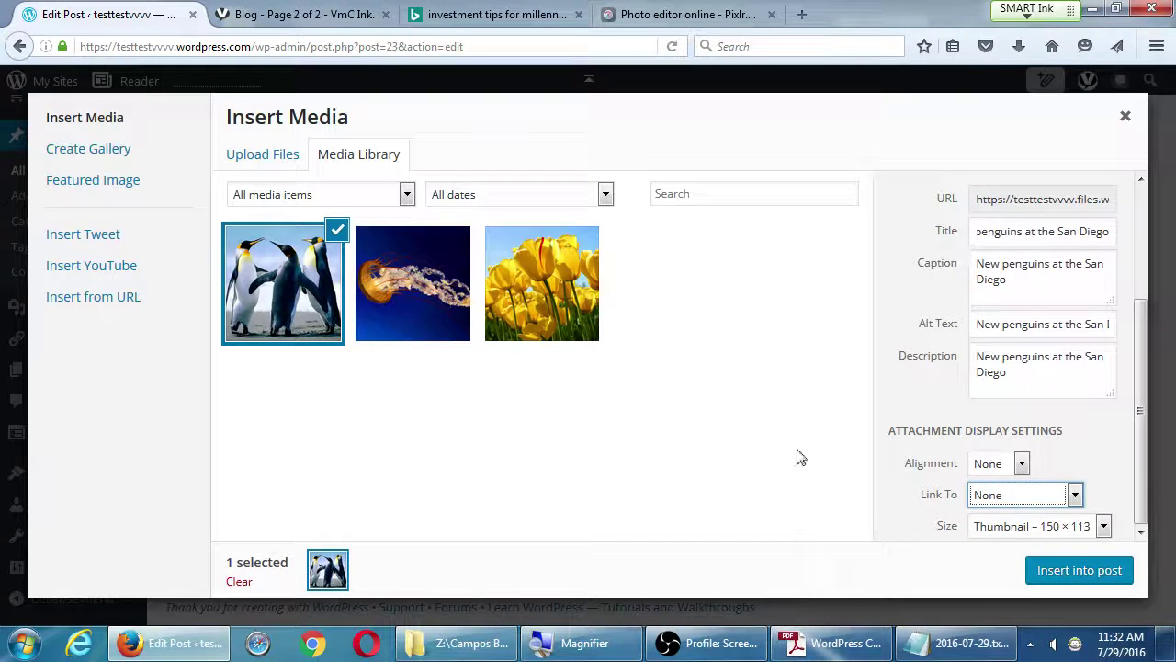
left_click(980, 494)
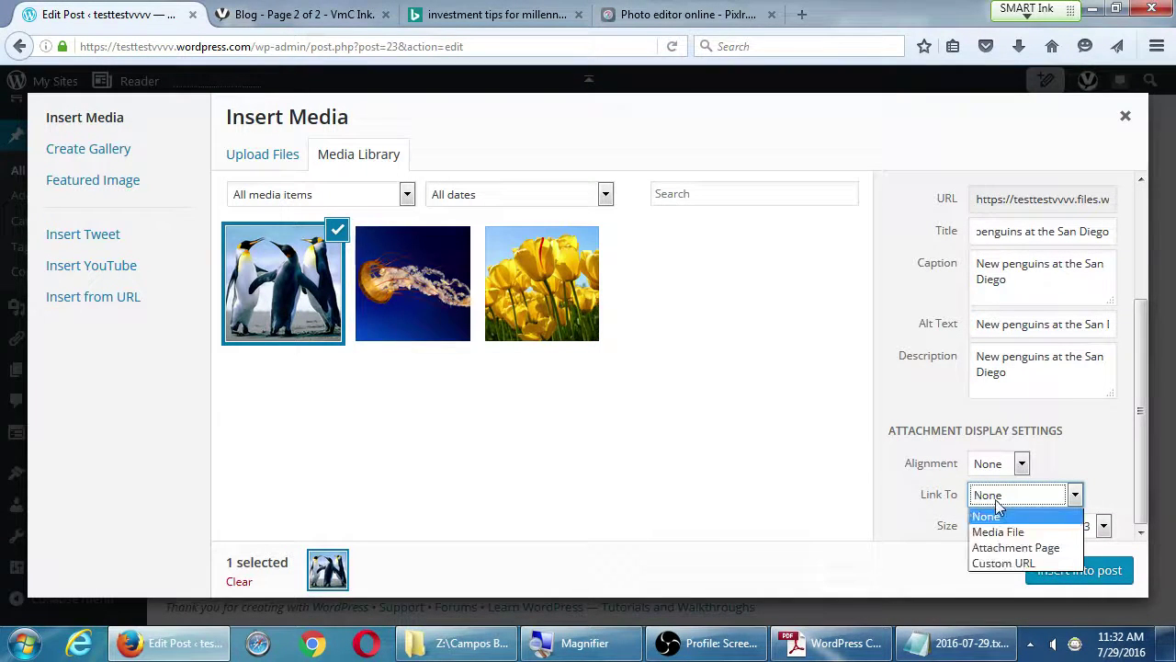
left_click(1004, 564)
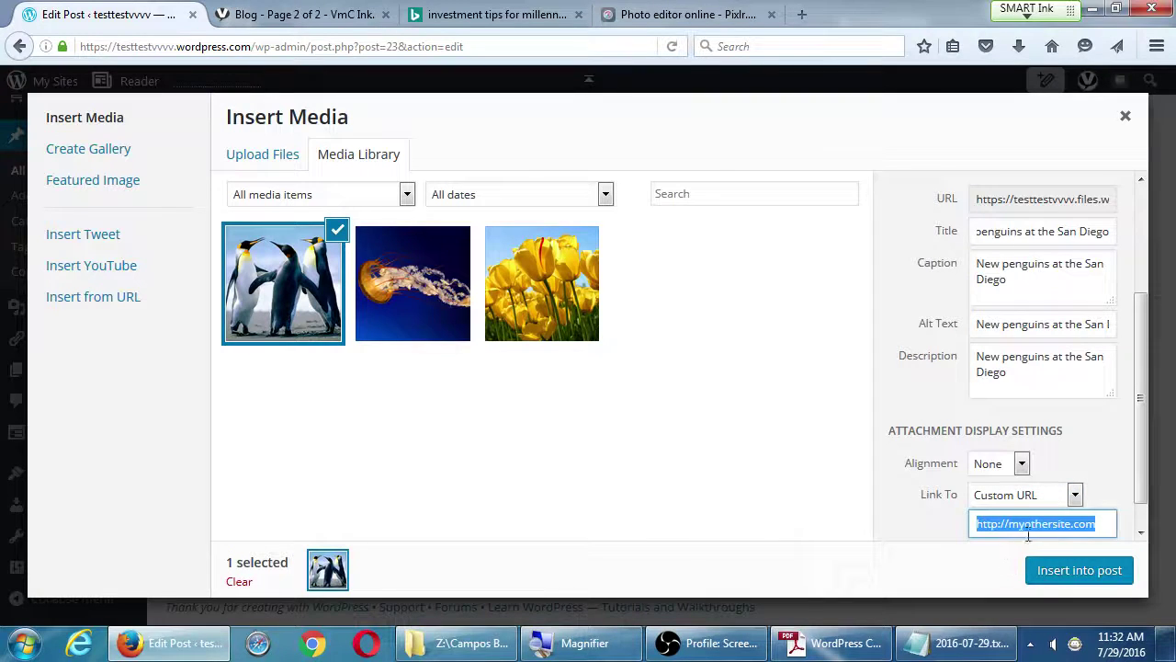
scroll(1023, 528, "down", 1)
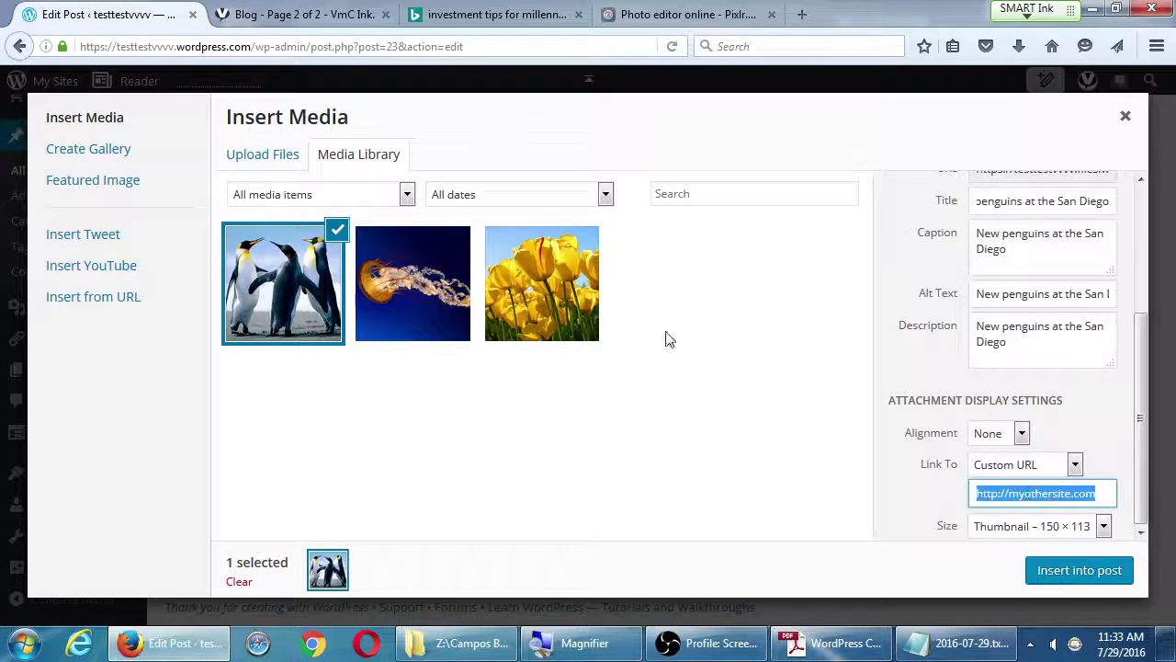
Step: Review the attachment details of penguins.jpg and insert the thumbnail-size image into the post under the Cons heading
scroll(962, 425, "up", 1)
scroll(962, 425, "up", 3)
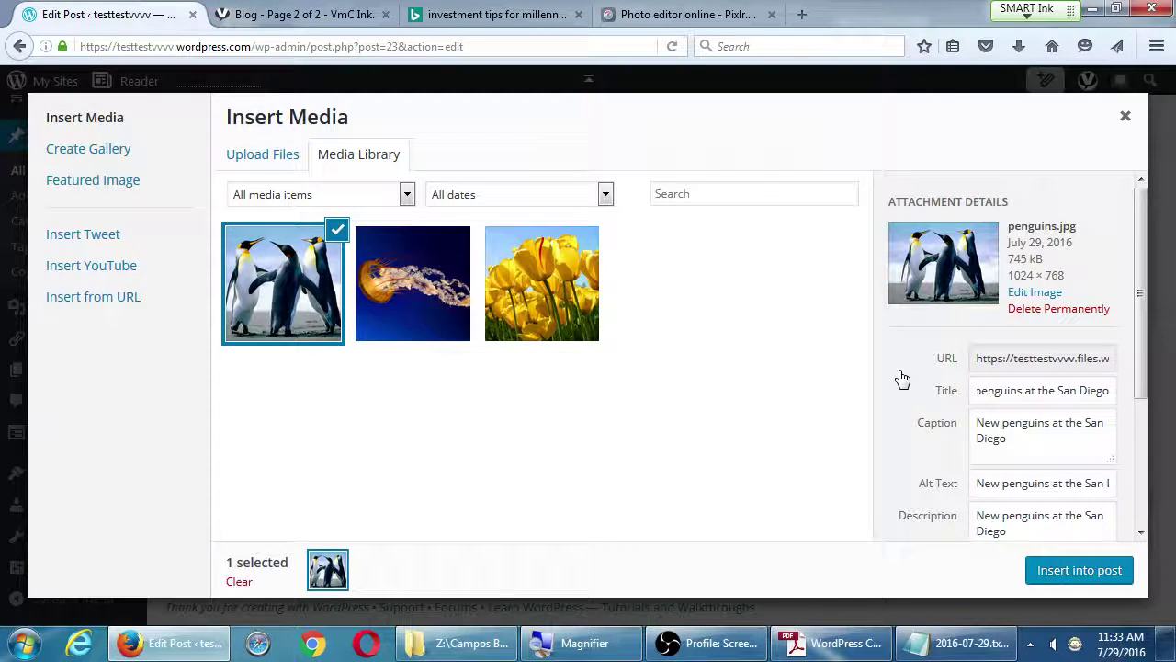
scroll(903, 379, "down", 4)
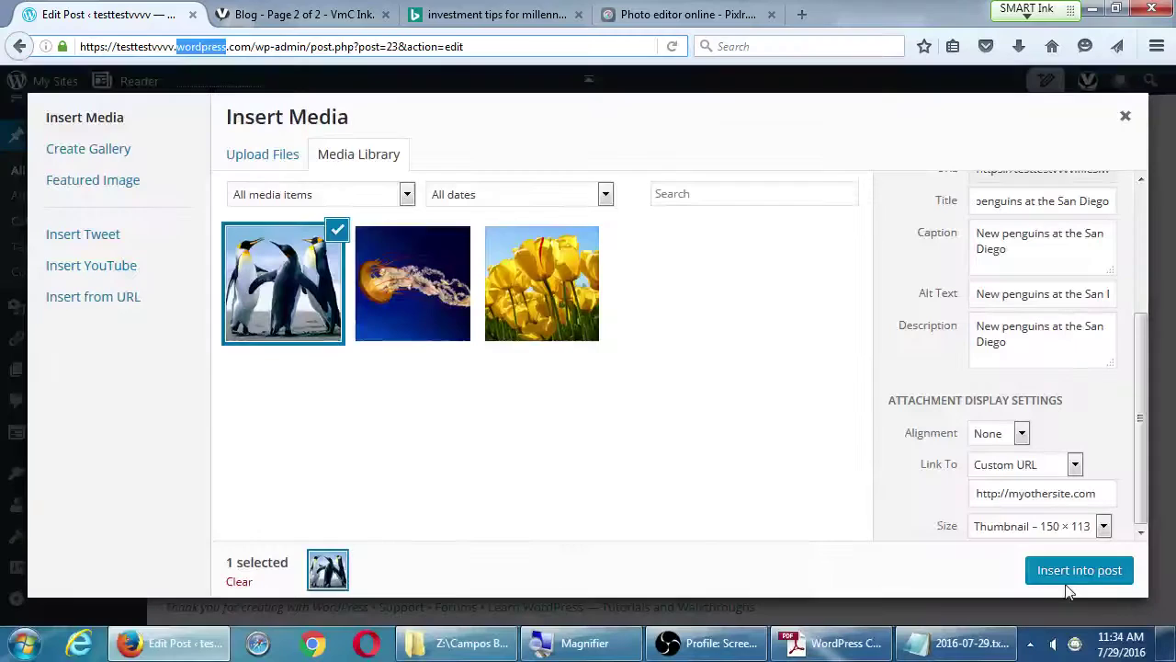
left_click(1071, 570)
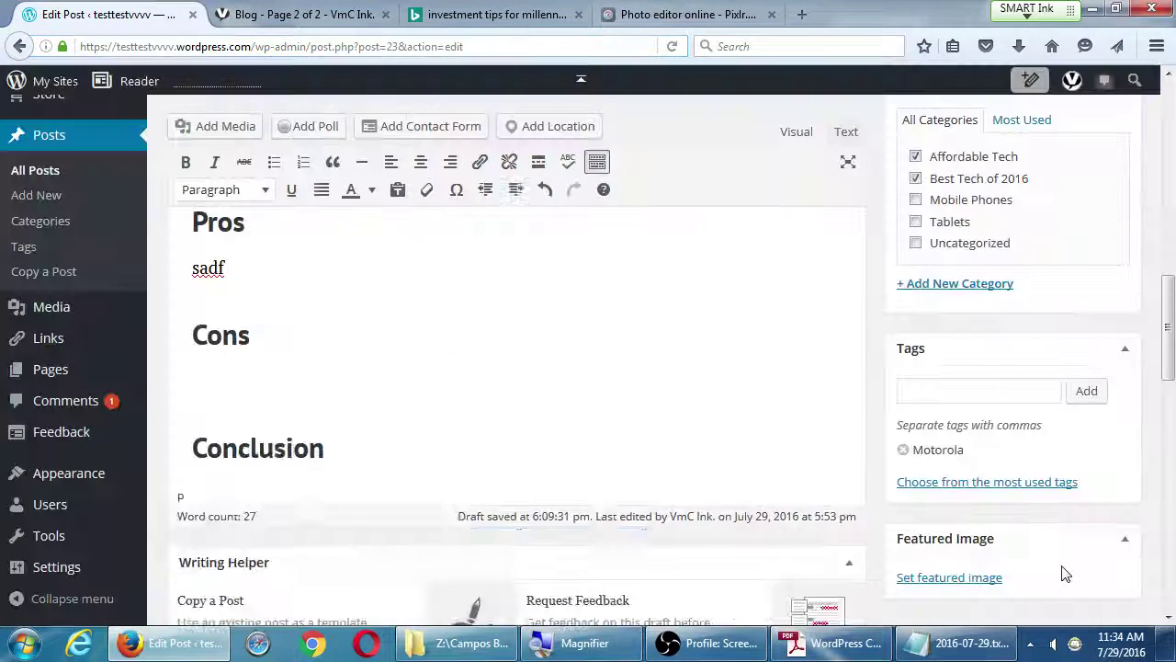
scroll(598, 438, "down", 2)
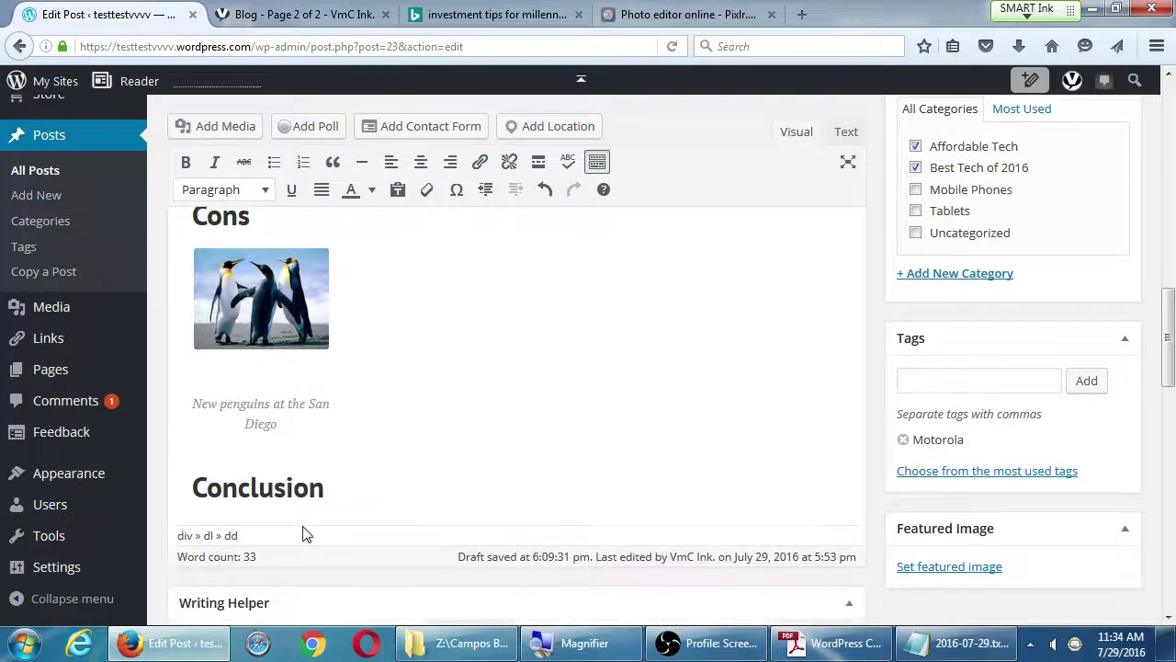
left_click(254, 404)
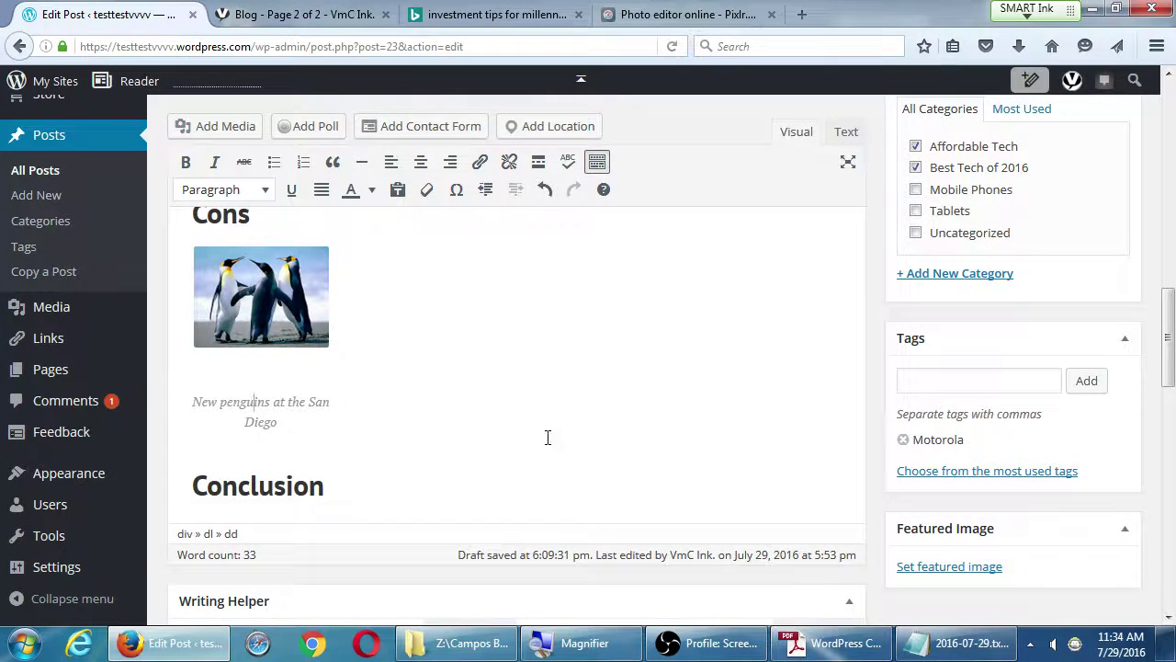
left_click(267, 296)
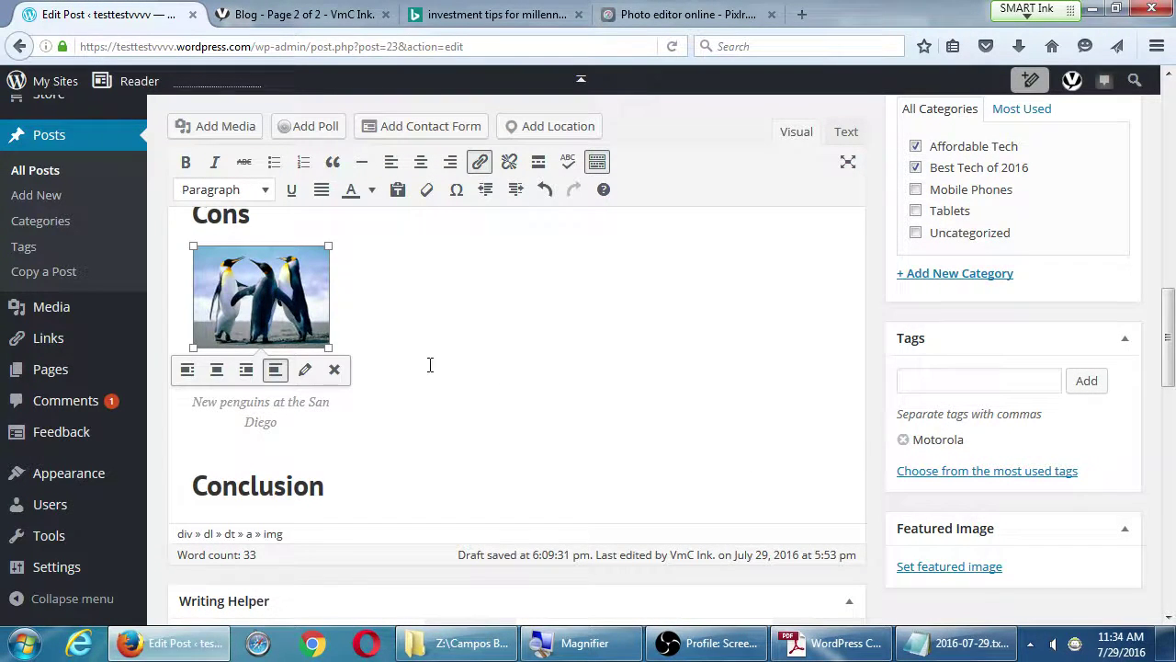
left_click(513, 353)
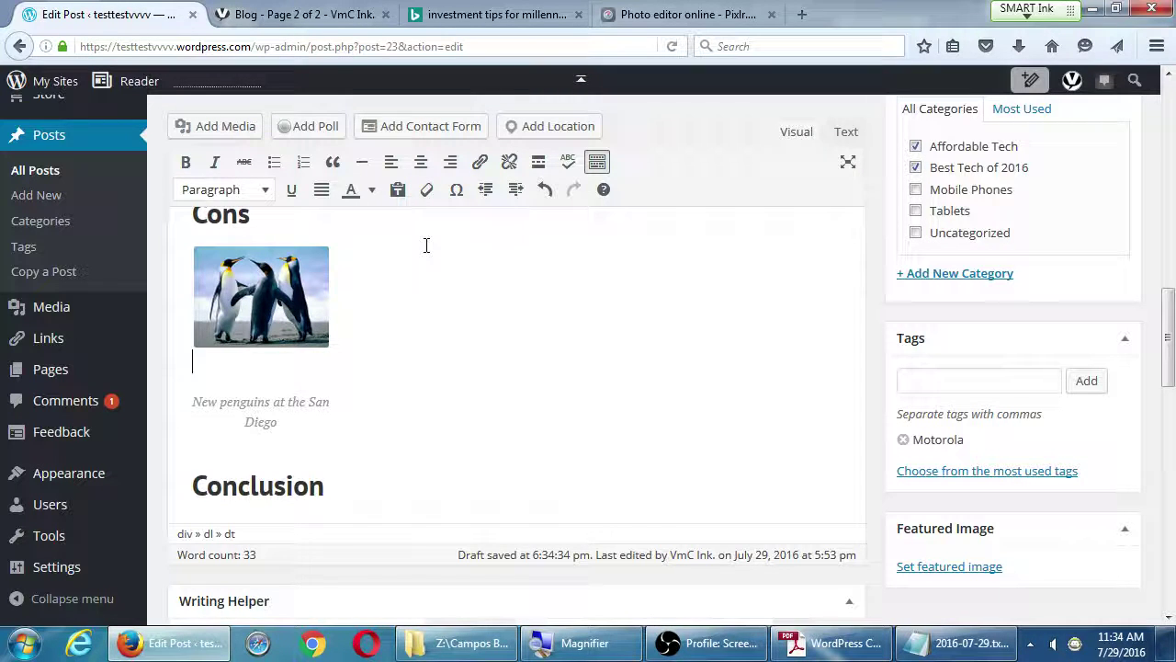
left_click(274, 299)
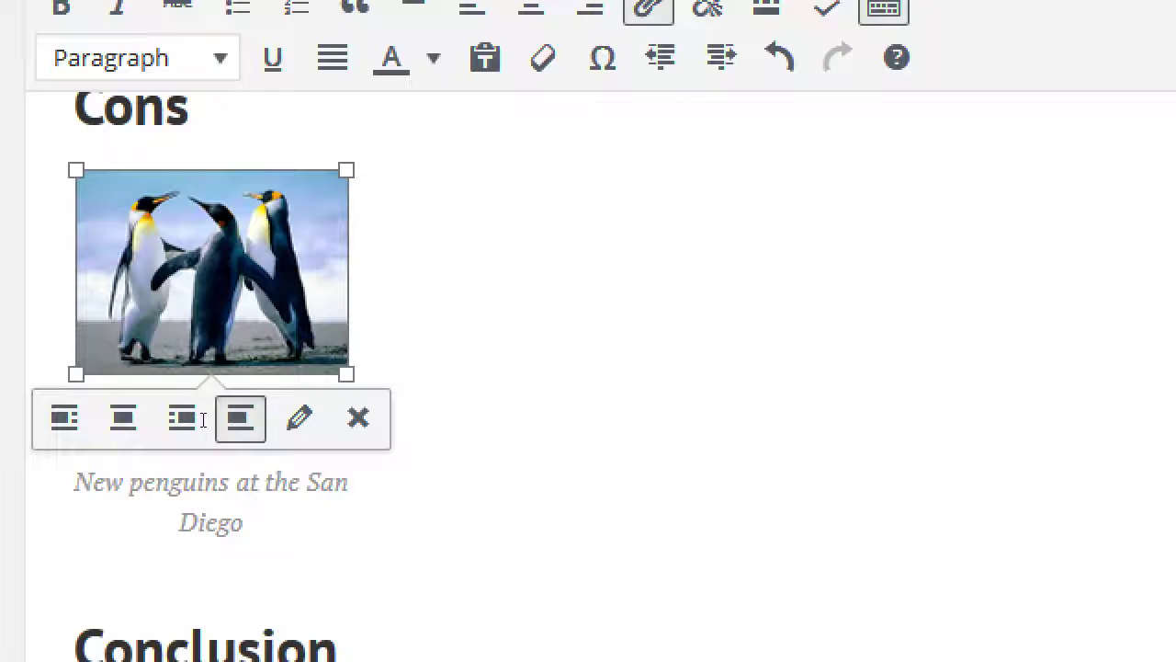
left_click(467, 304)
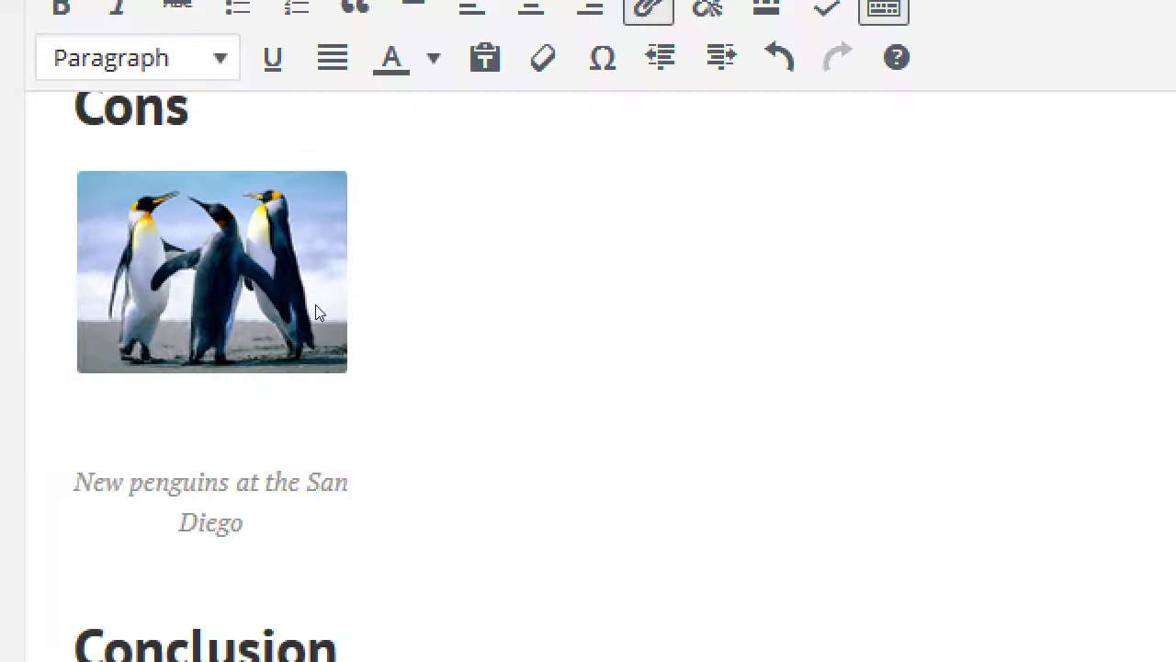
Step: Try resizing the penguin image under Cons, first larger and then smaller, and undo both size changes
left_click(314, 304)
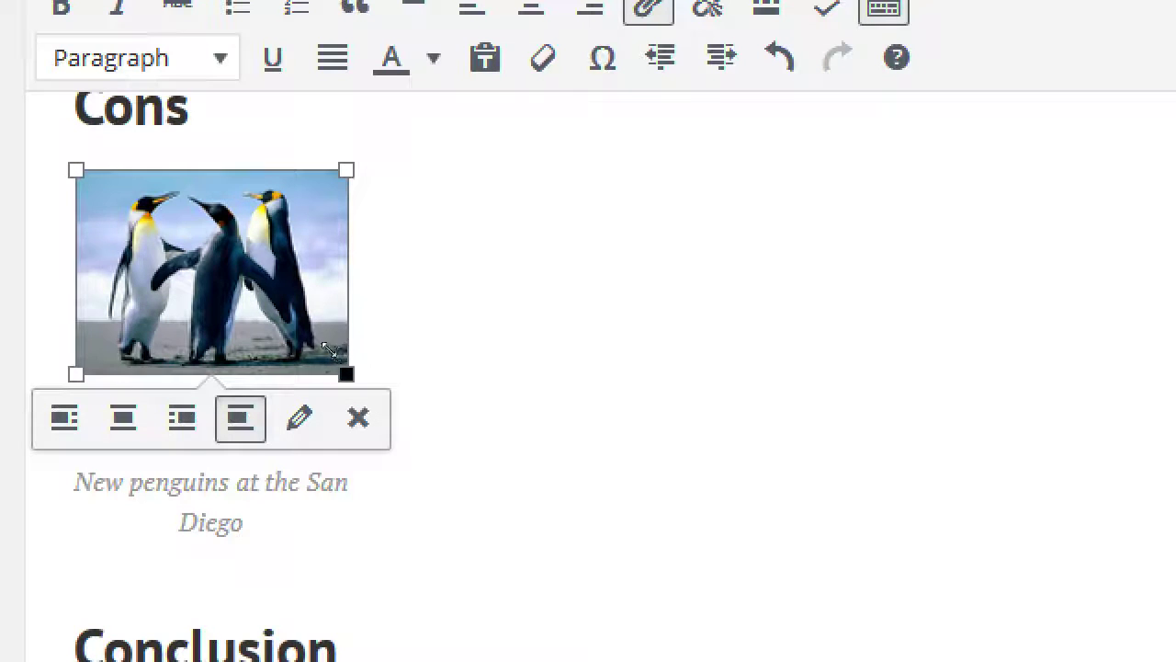
left_click_drag(347, 374, 641, 573)
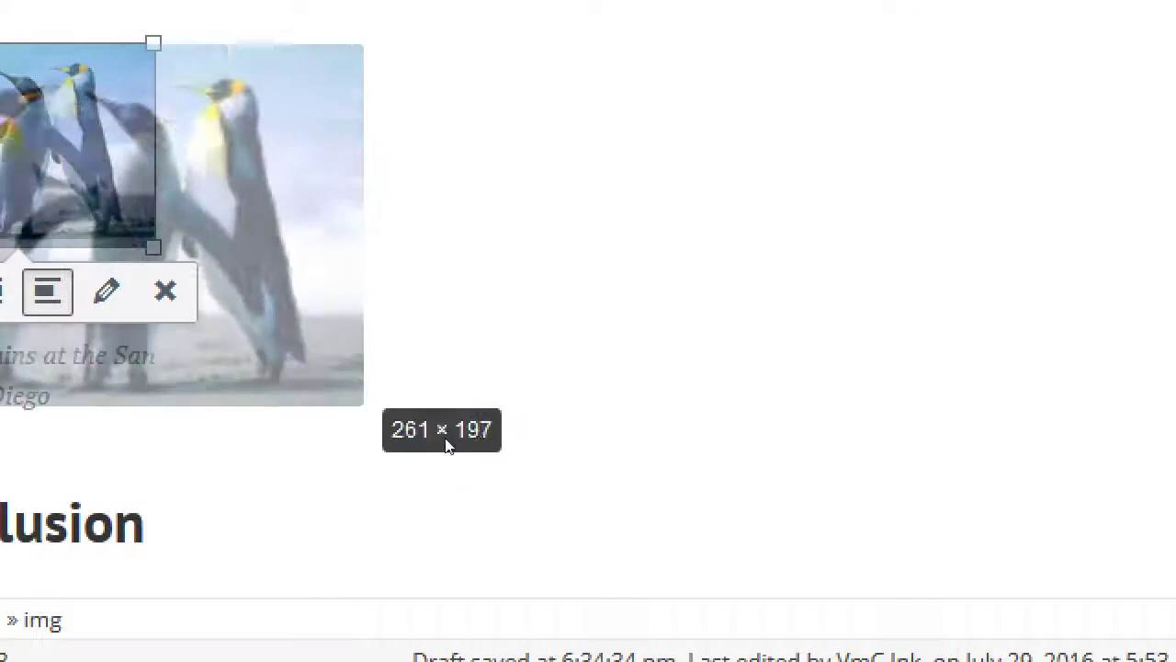
left_click_drag(447, 444, 582, 565)
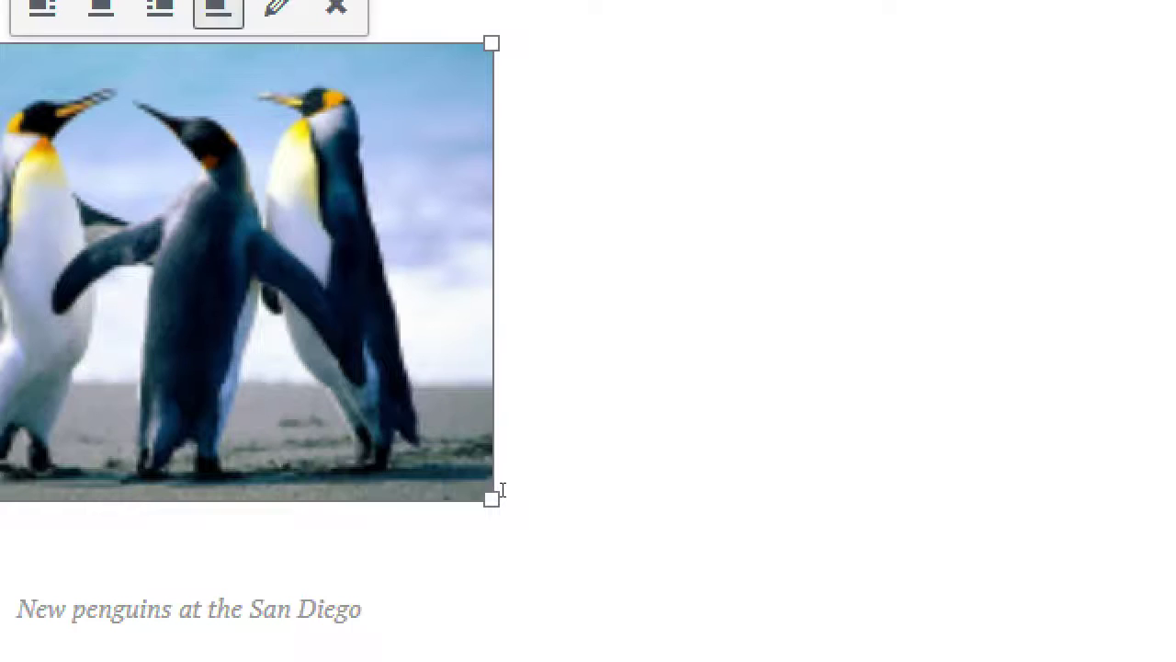
left_click_drag(493, 494, 349, 329)
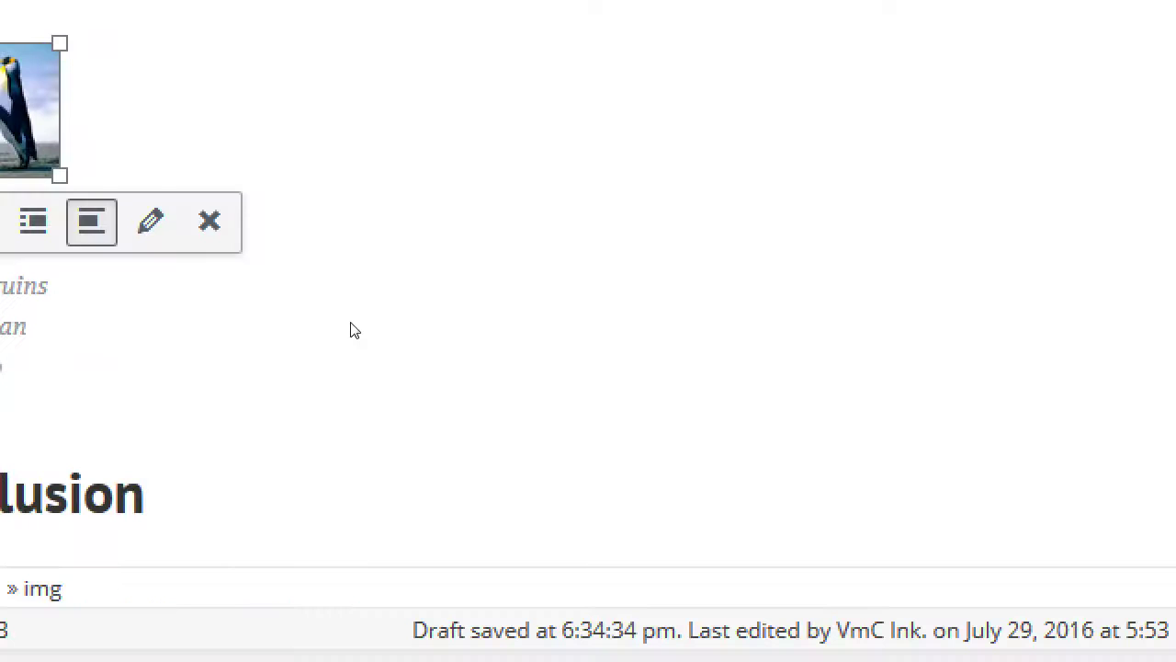
key("ctrl+z")
key("ctrl+z")
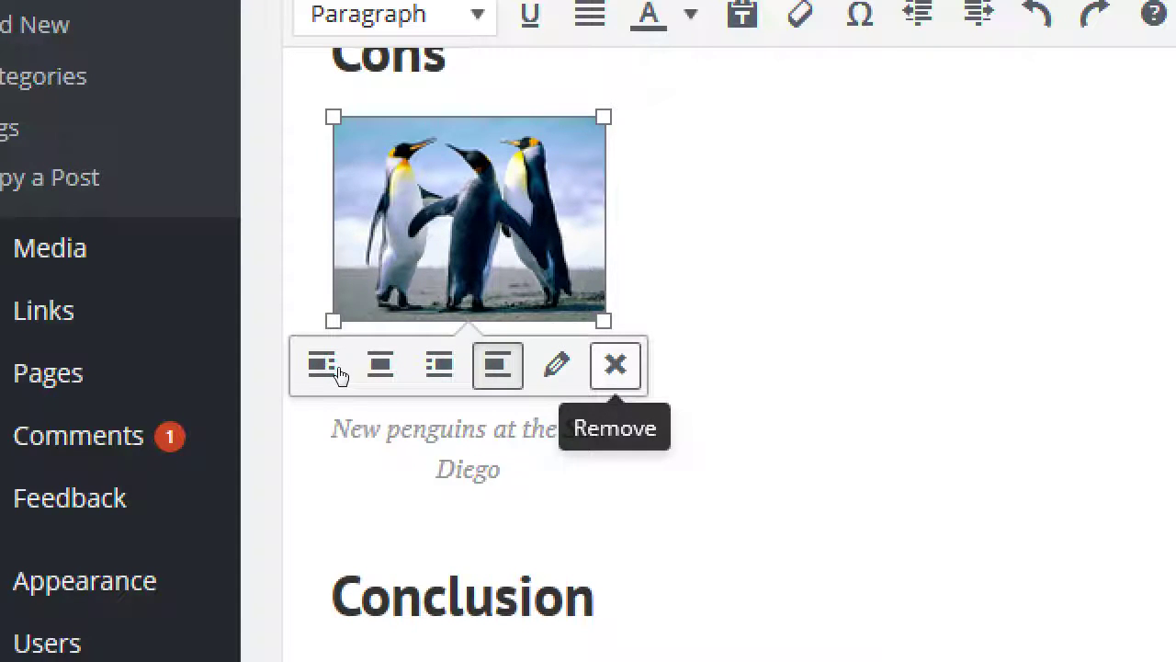
Step: Open the details of the penguin image under Cons and highlight the Caption and Alternative Text labels
key("Left")
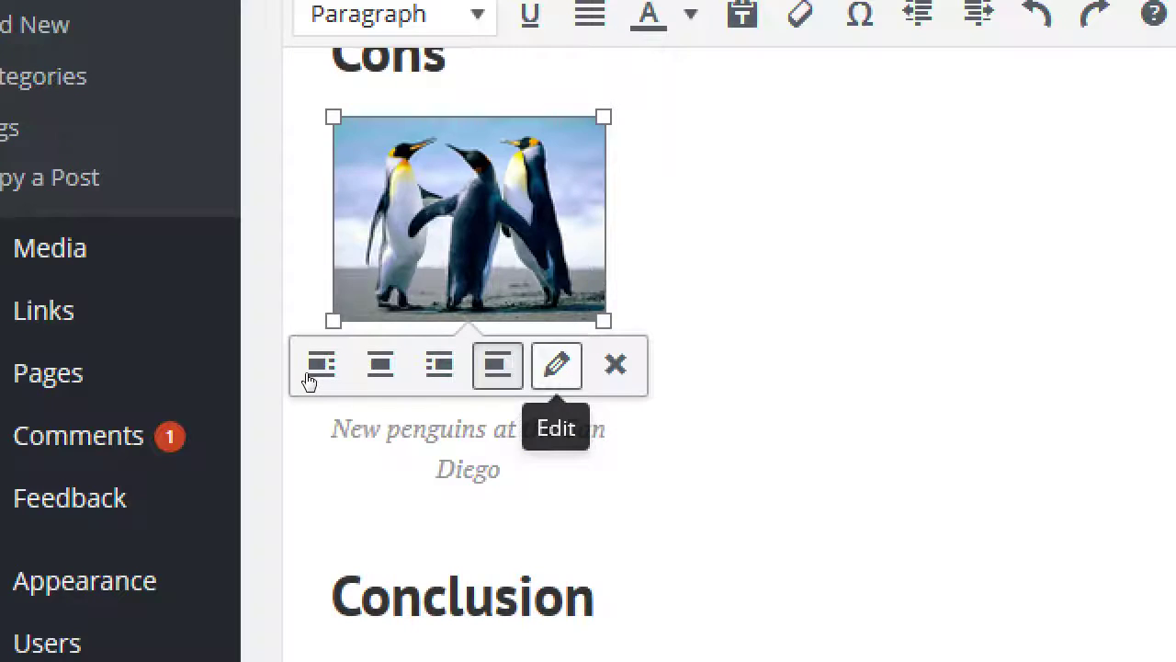
key("Return")
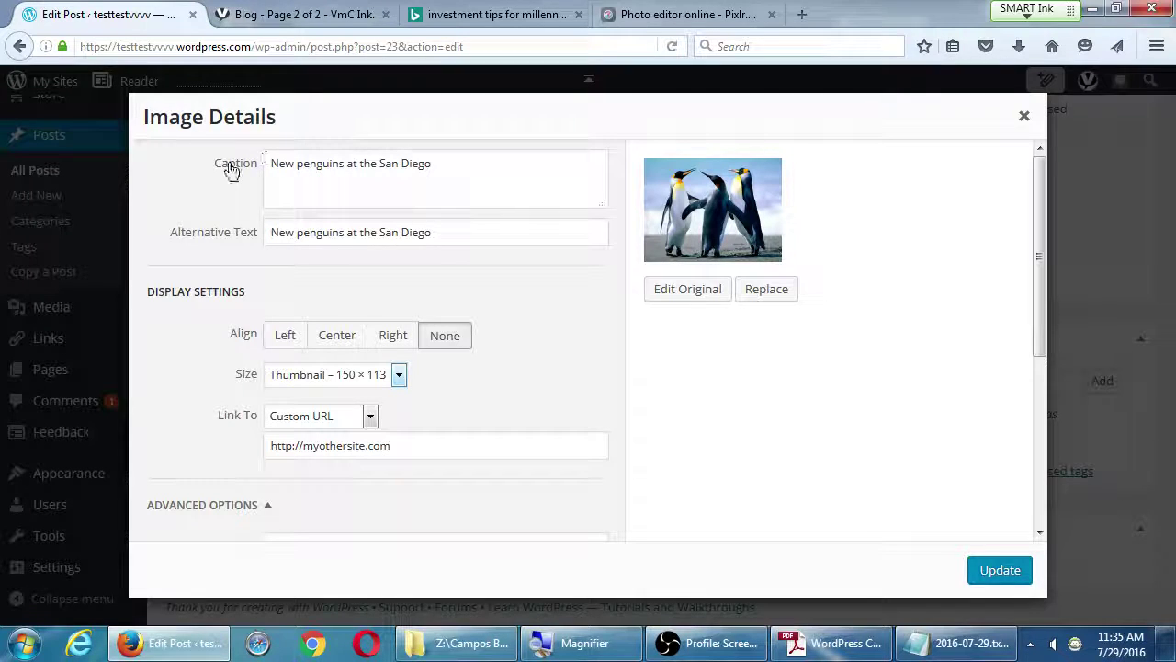
left_click_drag(230, 169, 278, 163)
left_click_drag(226, 230, 274, 238)
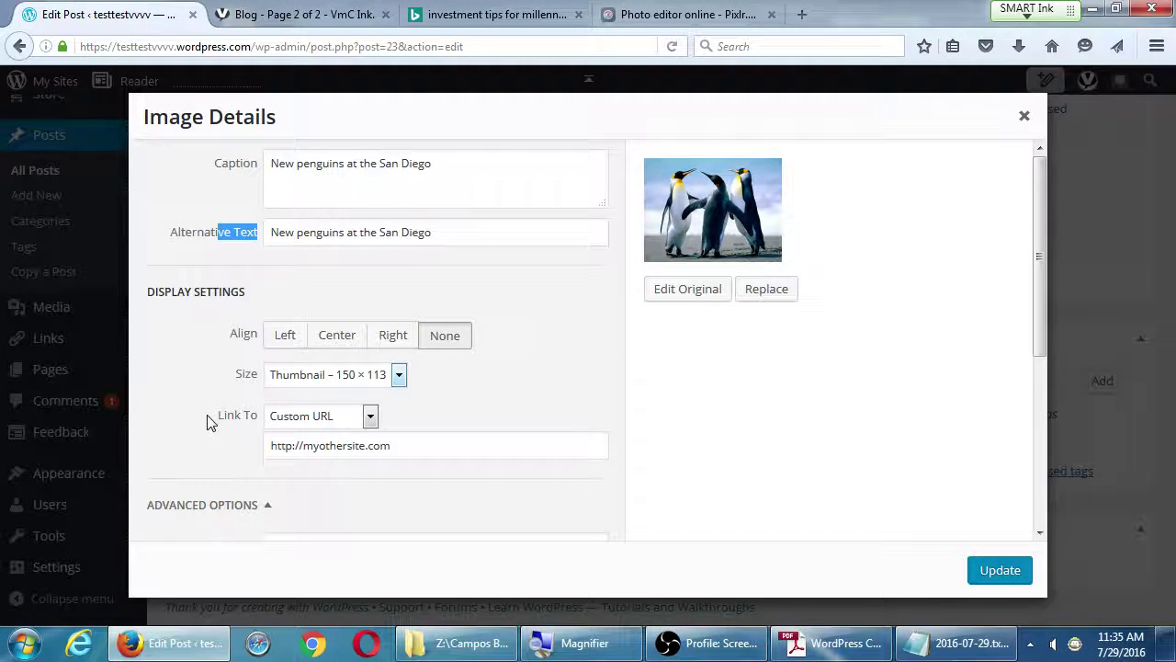
Step: In the advanced options, set the penguin image's link to open in a new tab and update the image
scroll(206, 418, "down", 5)
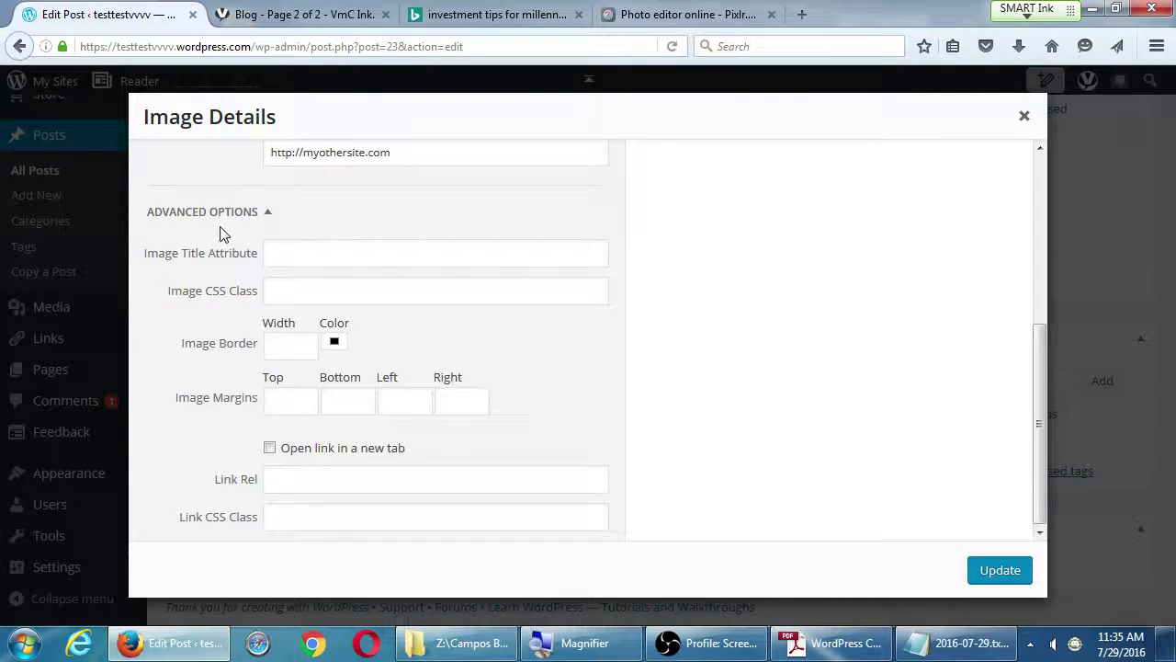
left_click(221, 212)
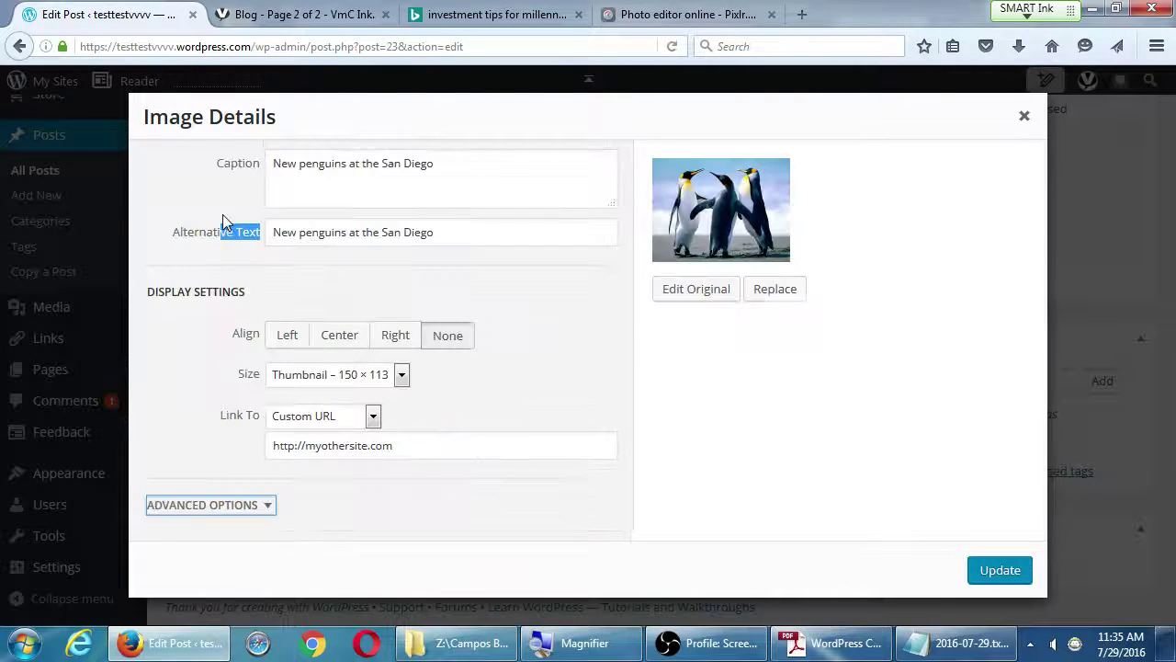
left_click(253, 507)
scroll(250, 494, "down", 3)
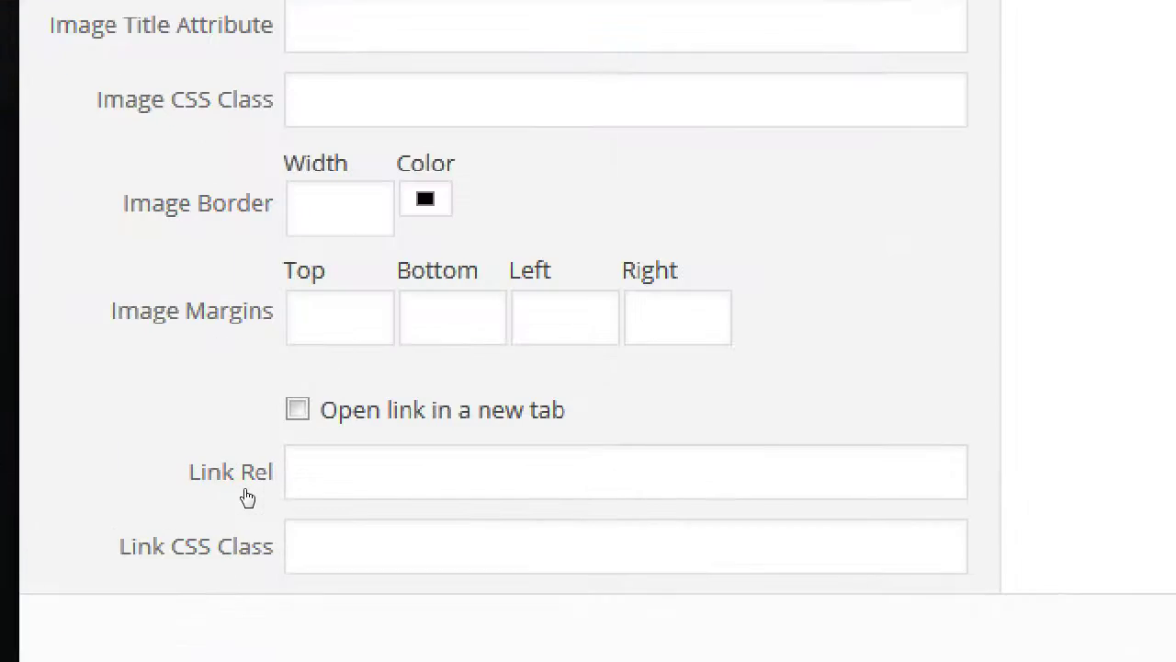
left_click_drag(329, 460, 345, 464)
left_click(345, 464)
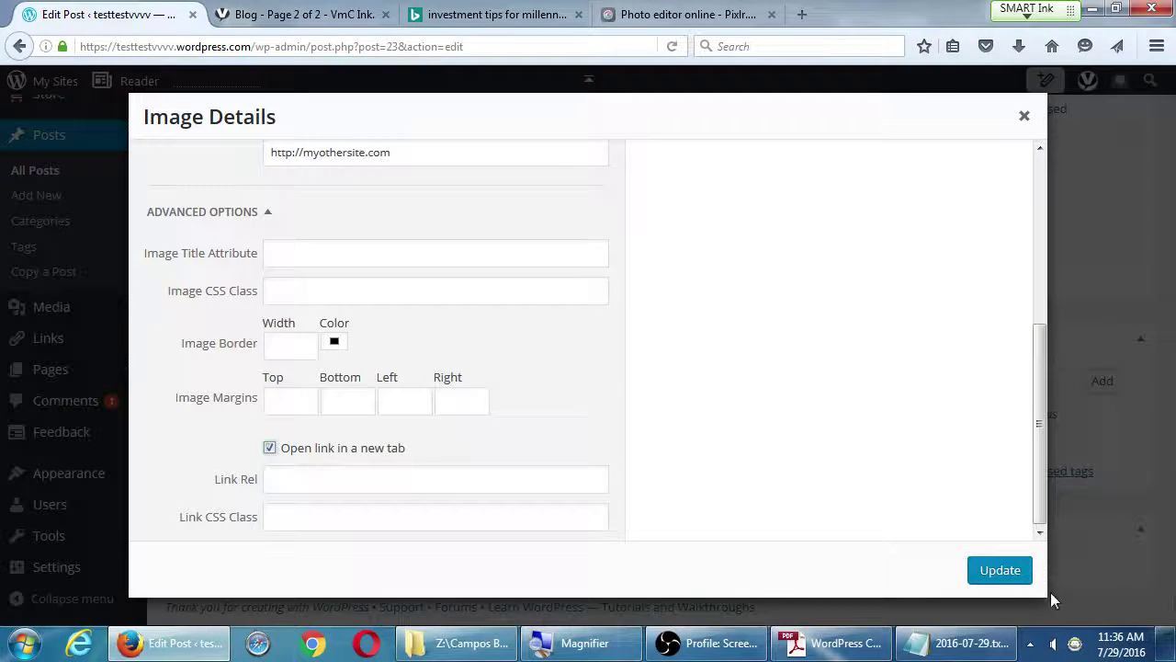
left_click(1000, 572)
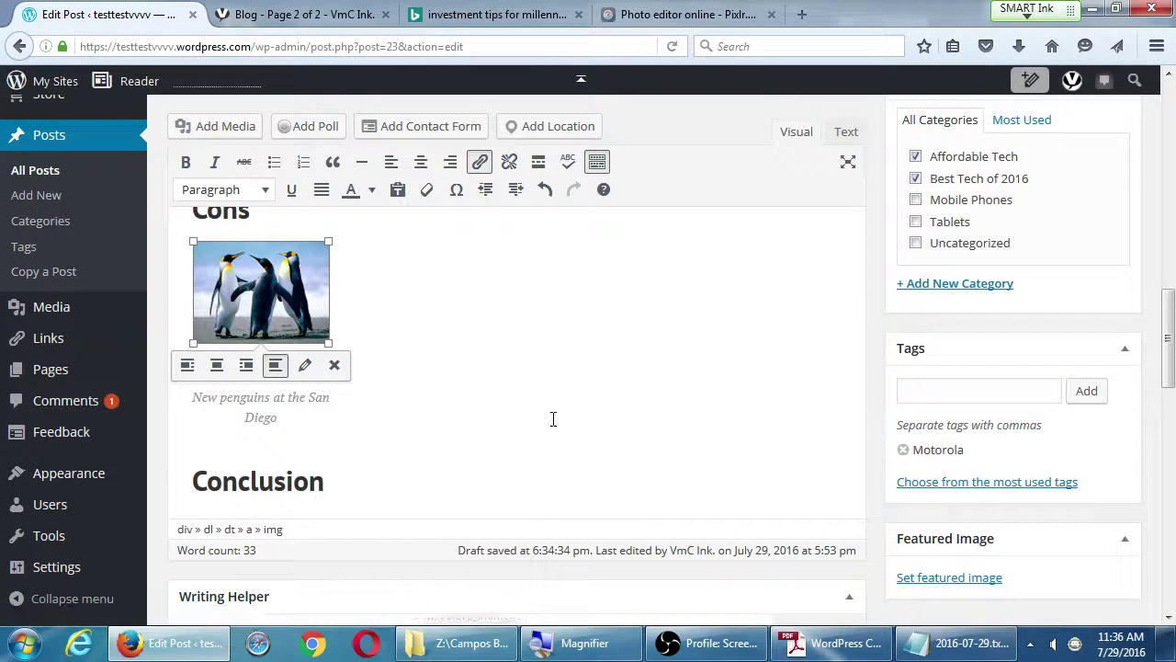
Step: Reopen the penguin image's details and view the scale and crop options for the original image, then return to the details
scroll(1021, 551, "up", 7)
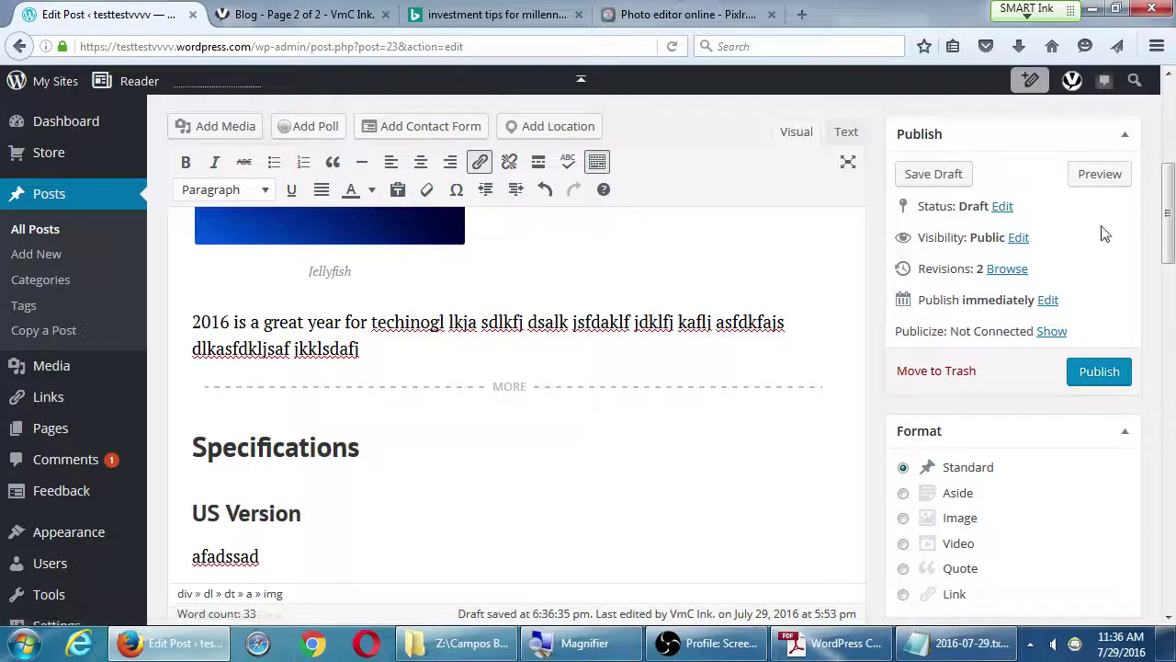
scroll(928, 583, "down", 7)
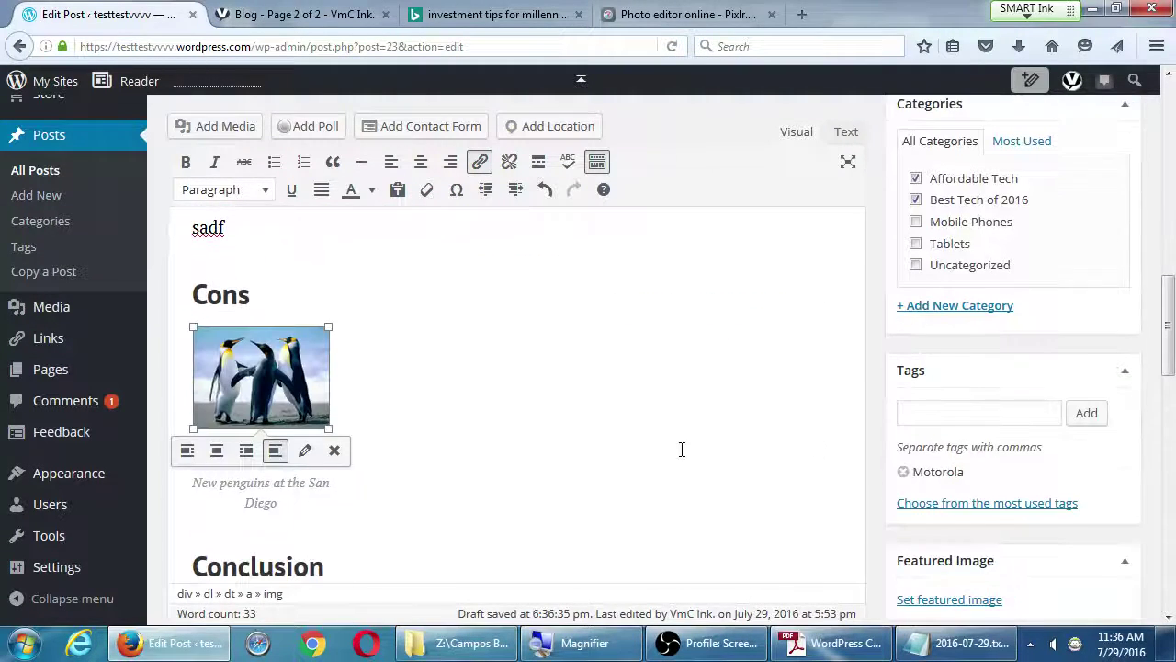
left_click(305, 449)
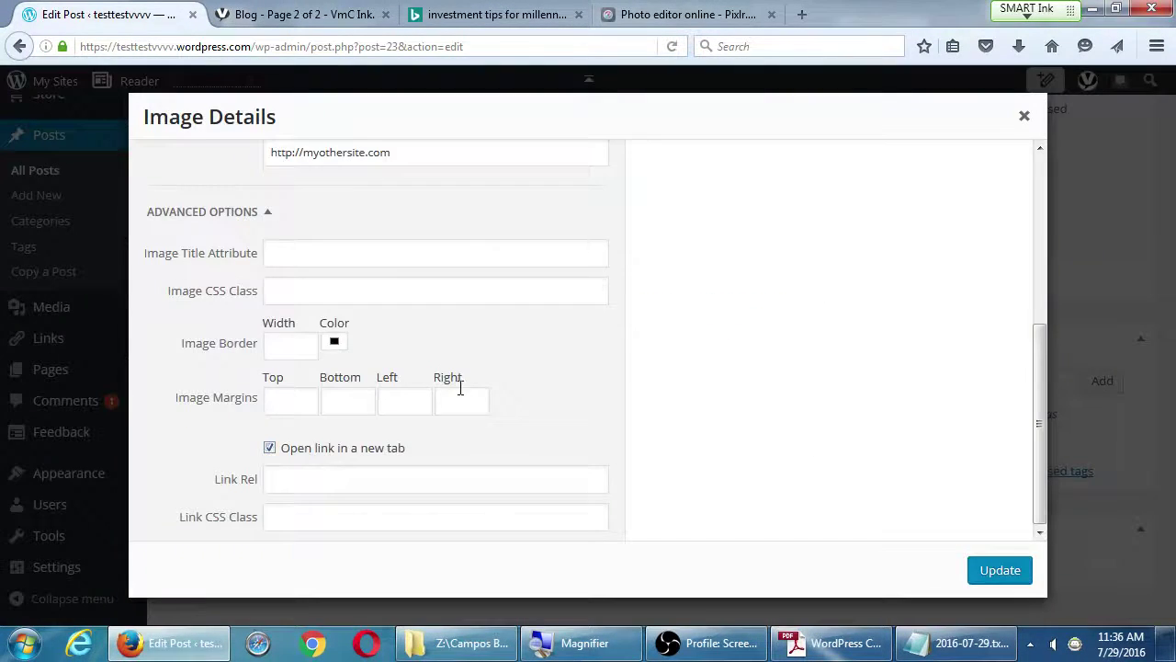
scroll(464, 391, "up", 3)
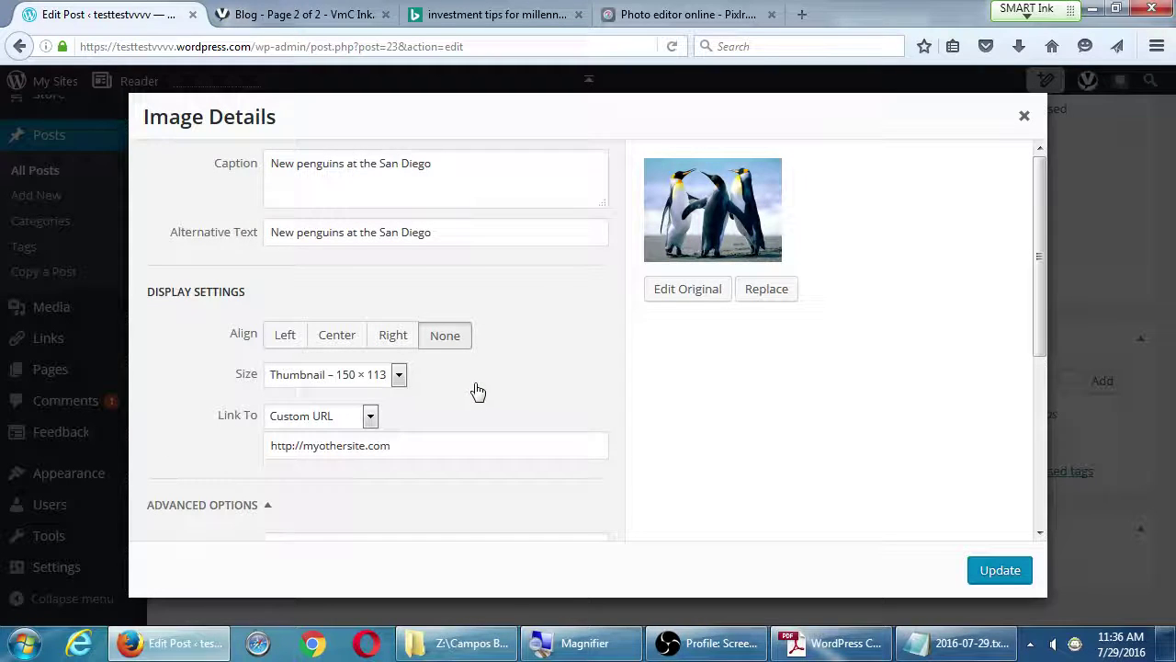
left_click(681, 292)
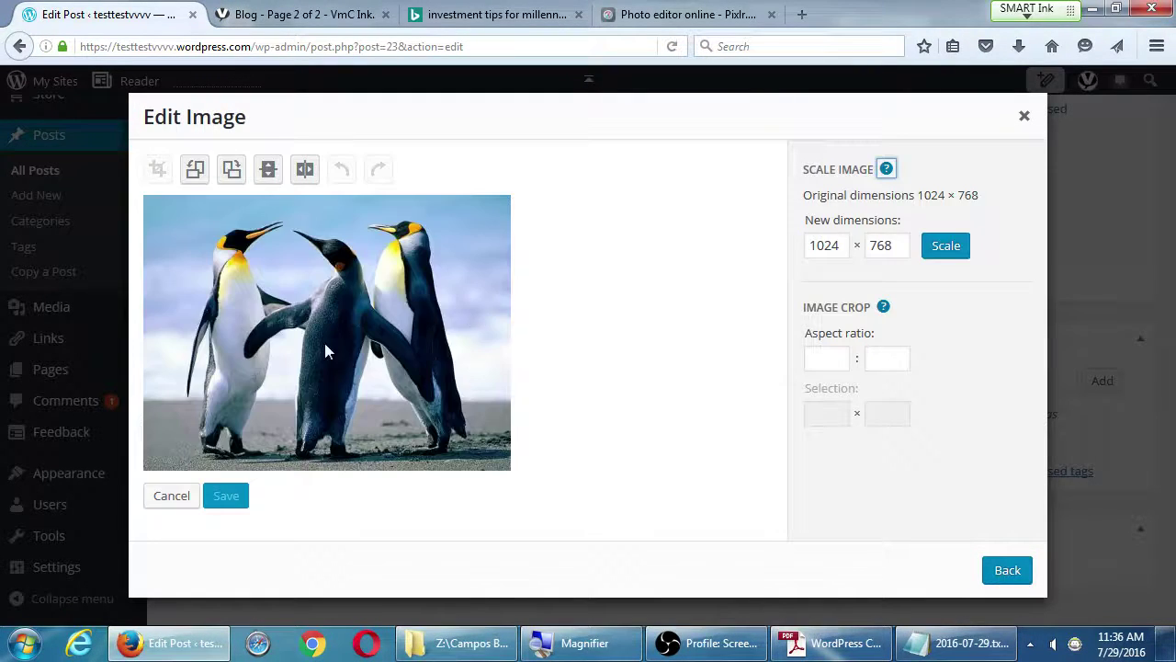
left_click(998, 570)
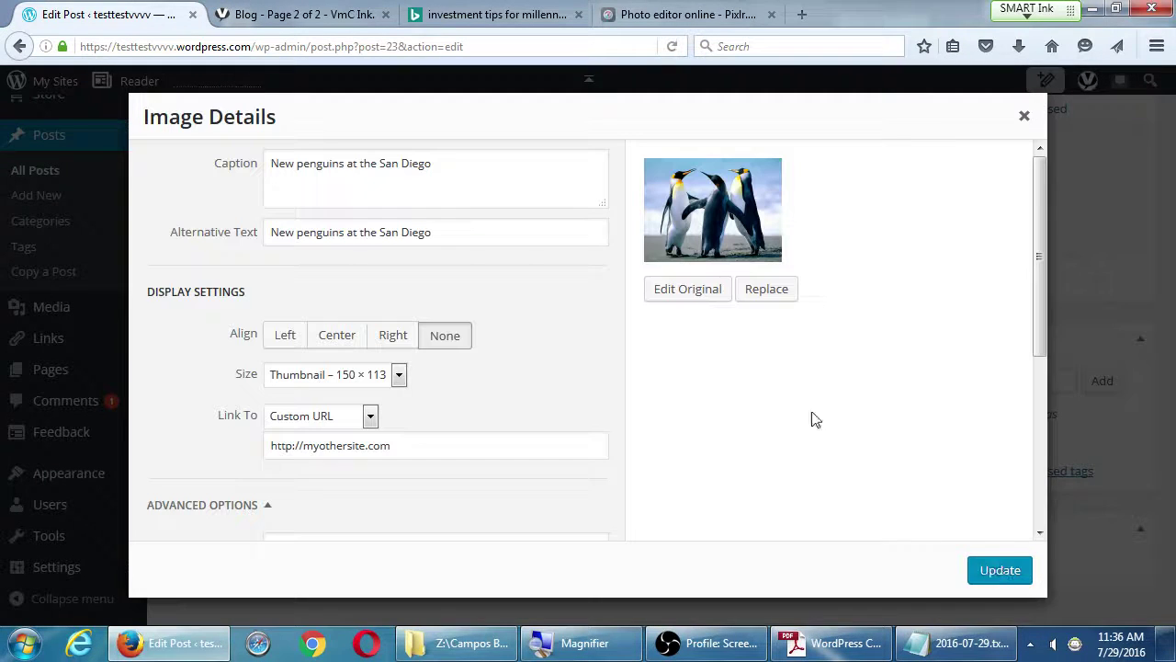
Step: Try jellyfish.jpg as a replacement for the penguin image, back out, close the details and reselect the penguin image
left_click(763, 303)
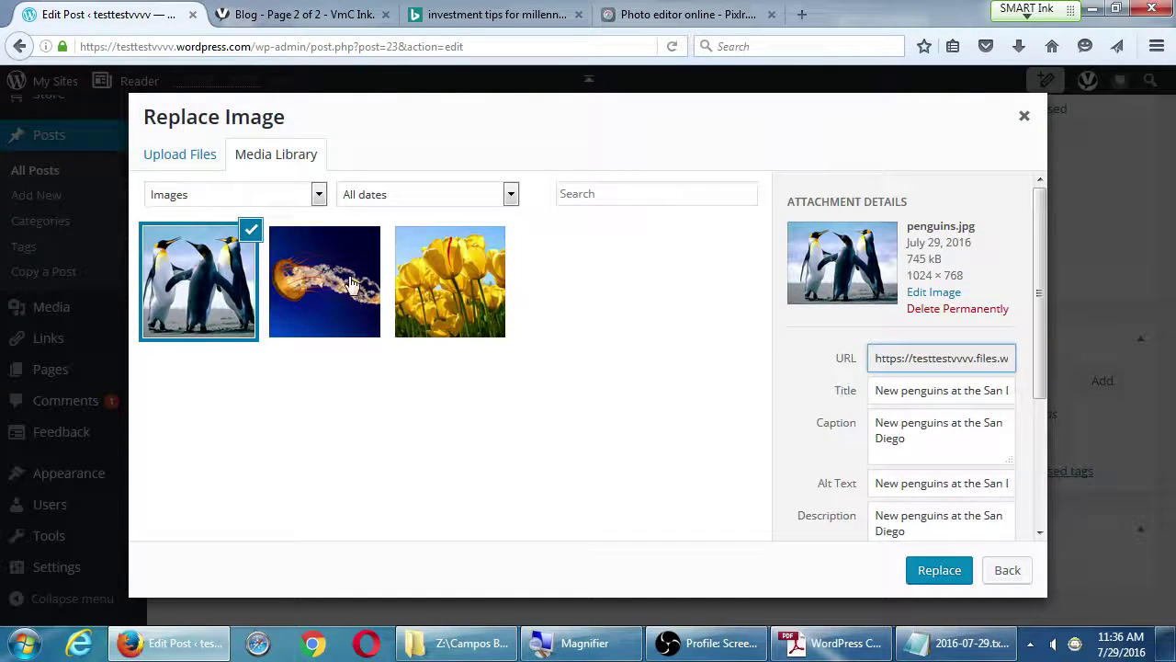
left_click(346, 286)
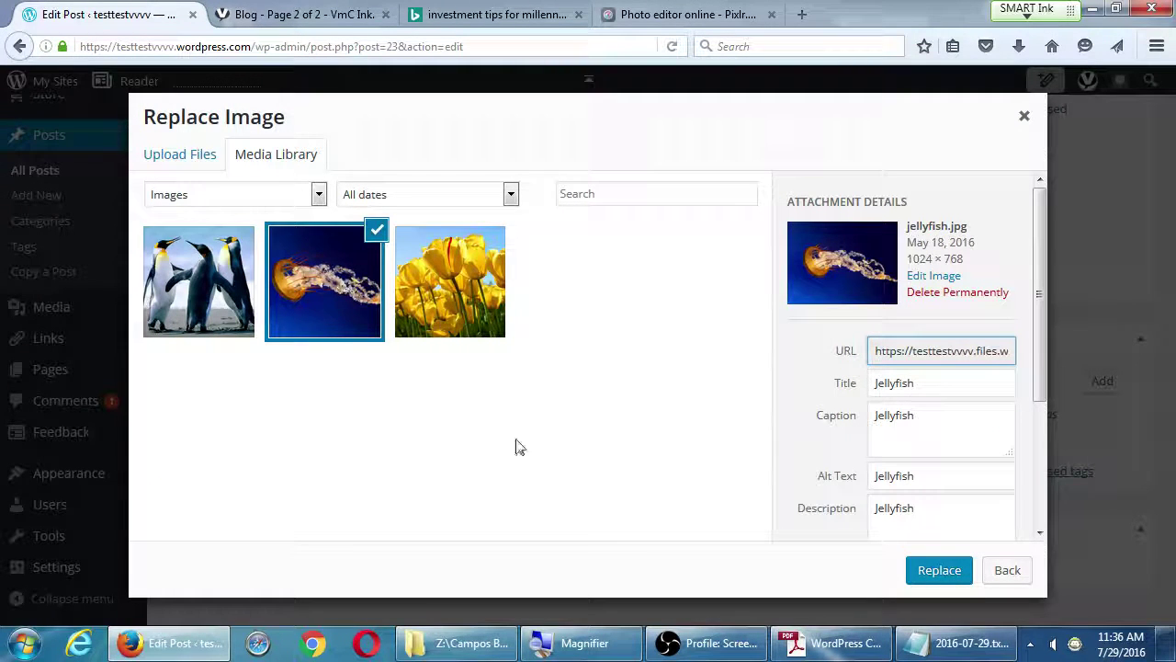
left_click(1006, 572)
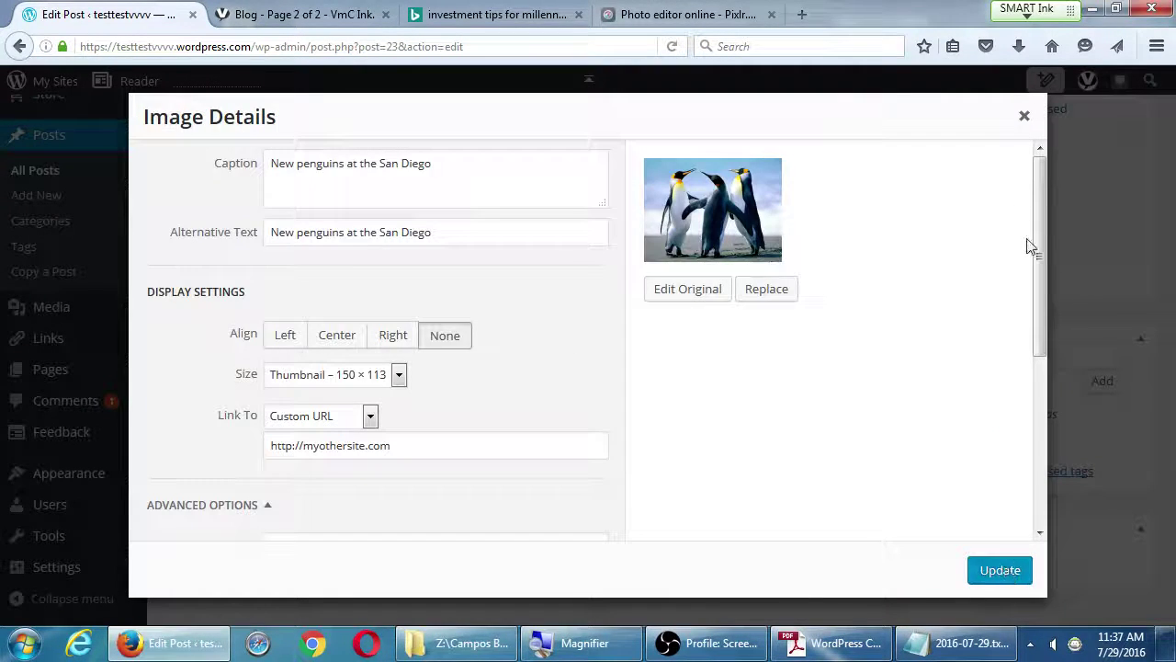
left_click(1023, 115)
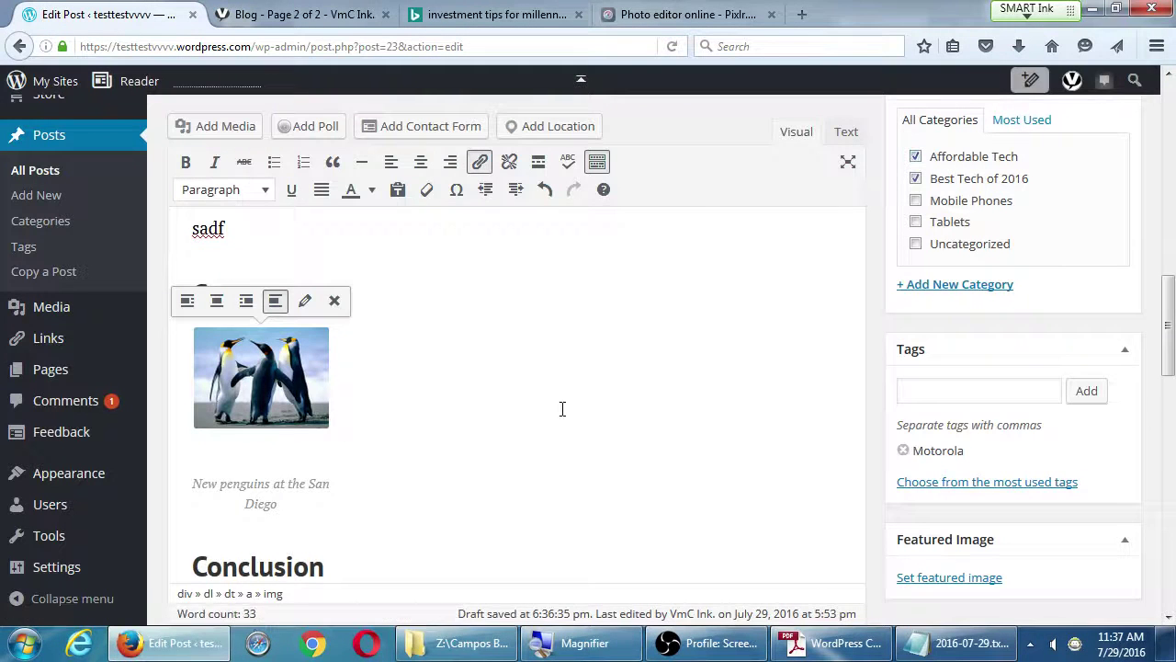
left_click(481, 449)
left_click(300, 399)
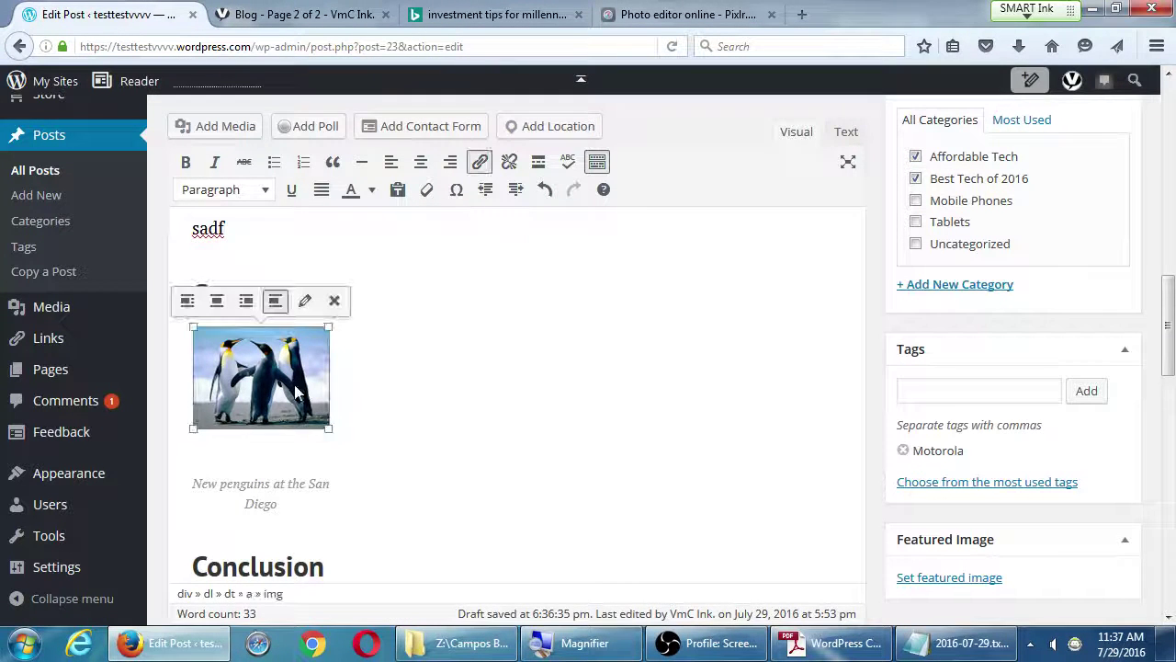
Step: Switch to the WordPress Checklist in Adobe Reader and read the writing tips from Images through Links and Organizing
left_click(836, 647)
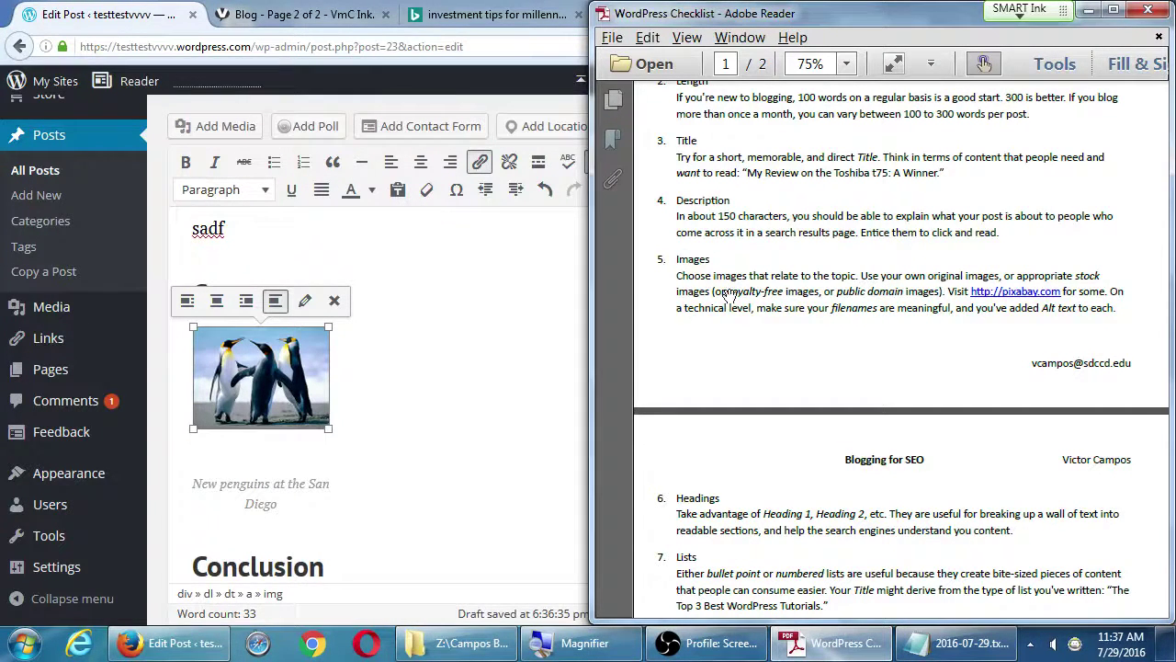
scroll(724, 296, "up", 3)
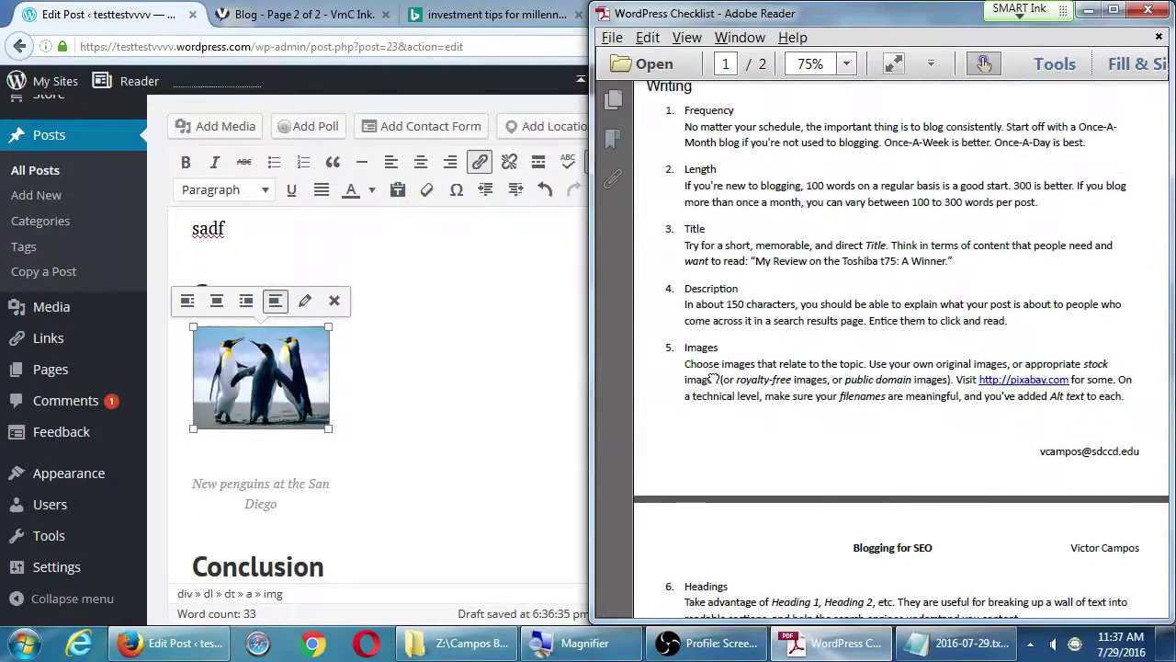
left_click_drag(700, 391, 713, 259)
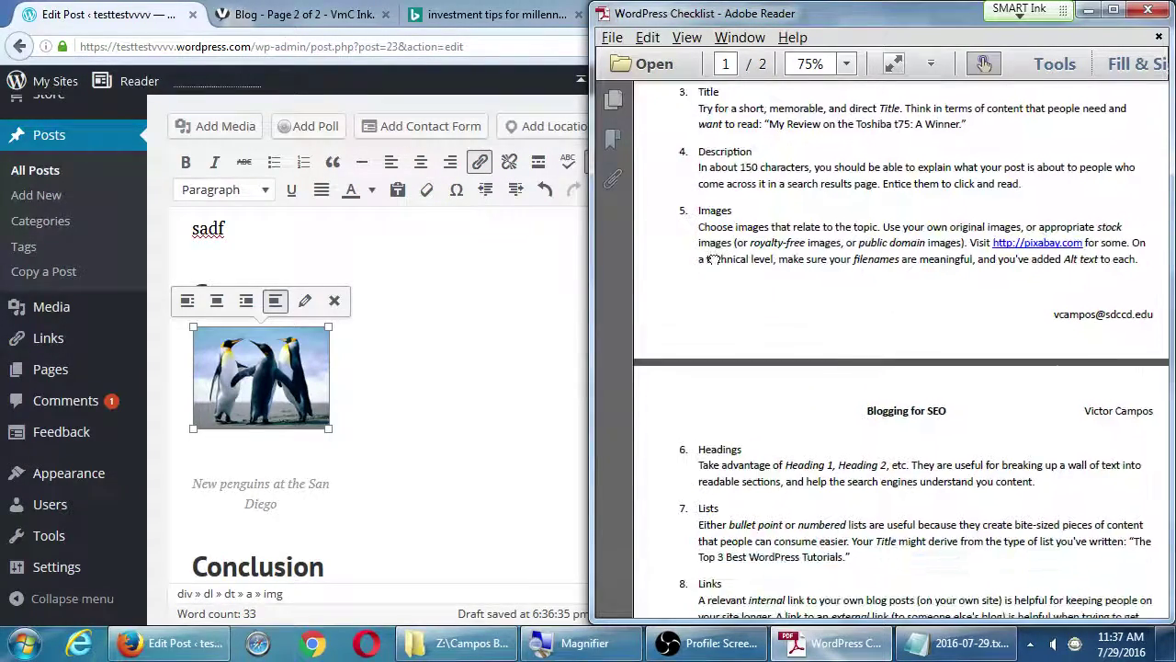
scroll(717, 244, "down", 3)
scroll(781, 432, "down", 3)
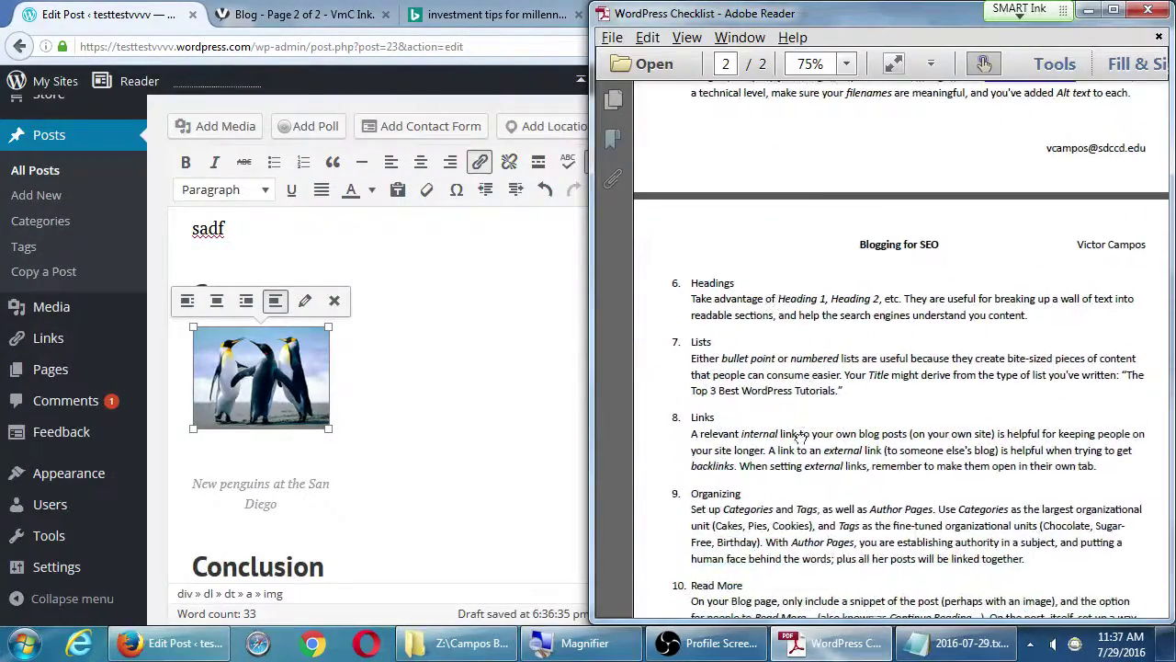
scroll(797, 435, "down", 5)
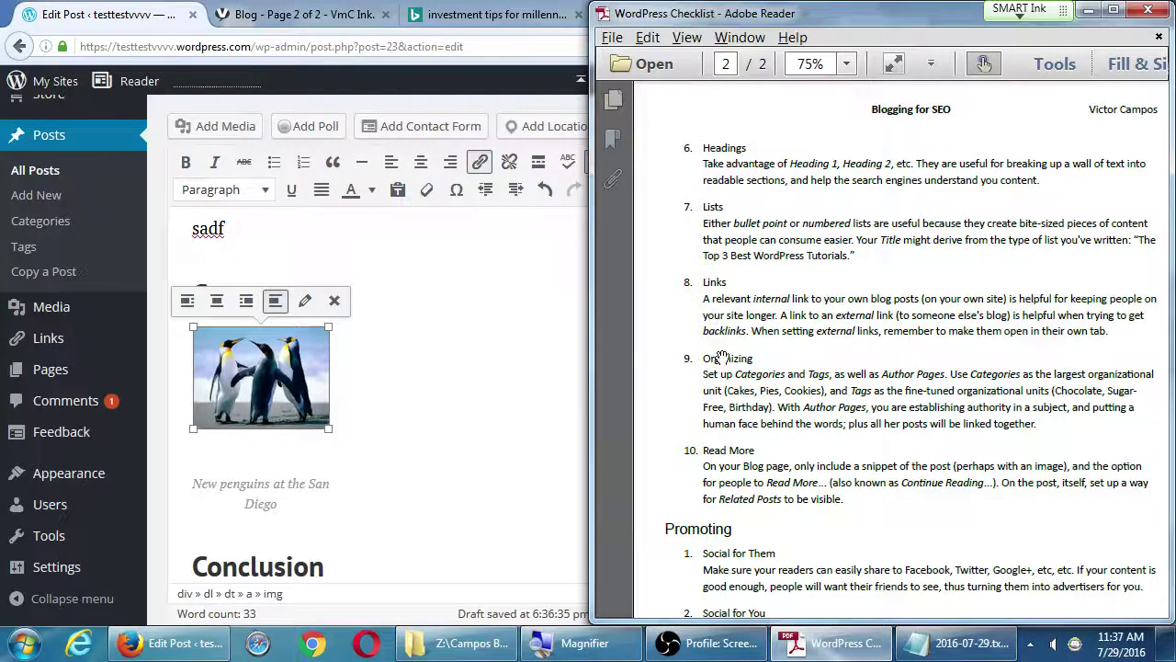
Step: Return to the WordPress post in Firefox and review its title, headings, images and excerpt
left_click(510, 315)
scroll(531, 501, "up", 5)
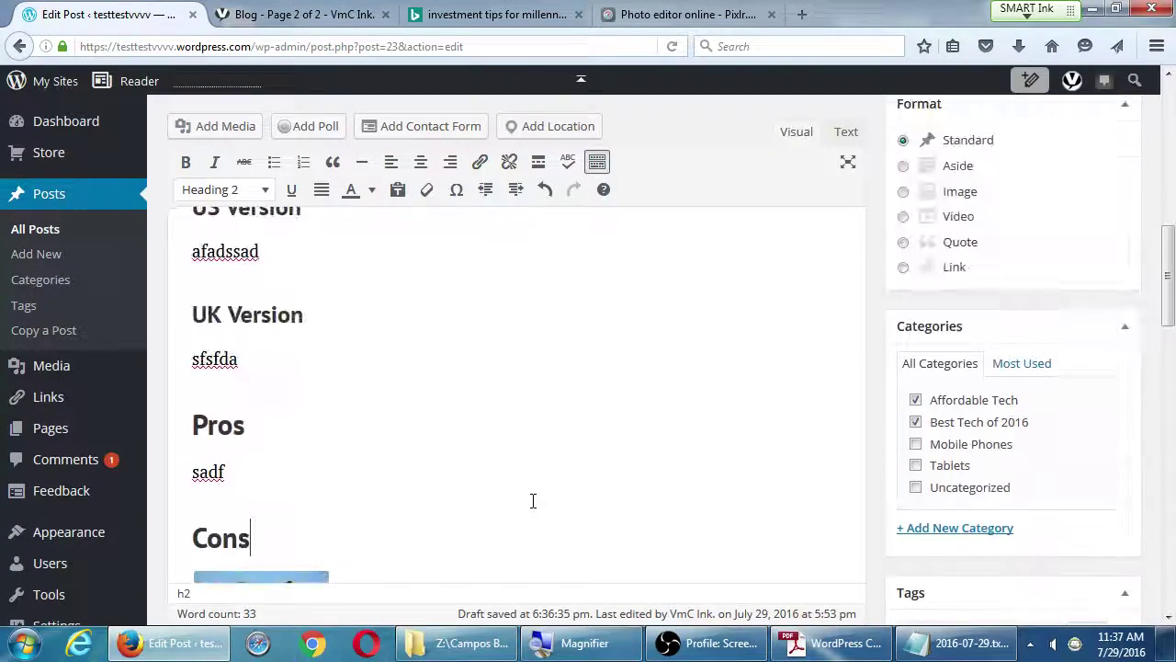
scroll(533, 501, "up", 10)
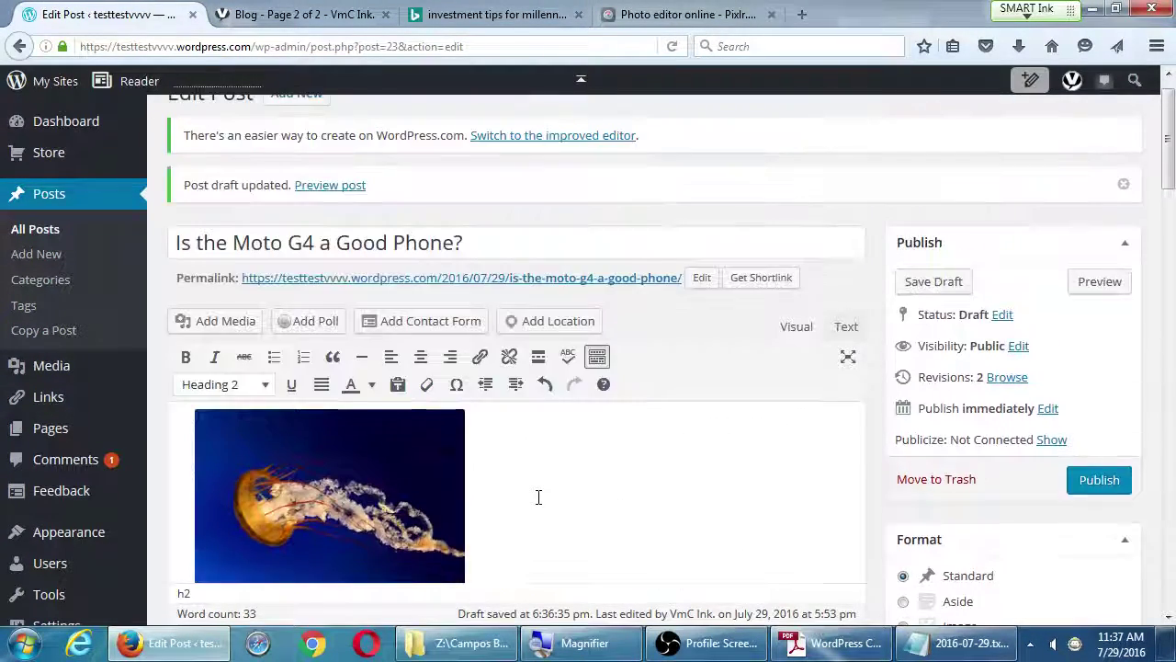
scroll(538, 497, "down", 12)
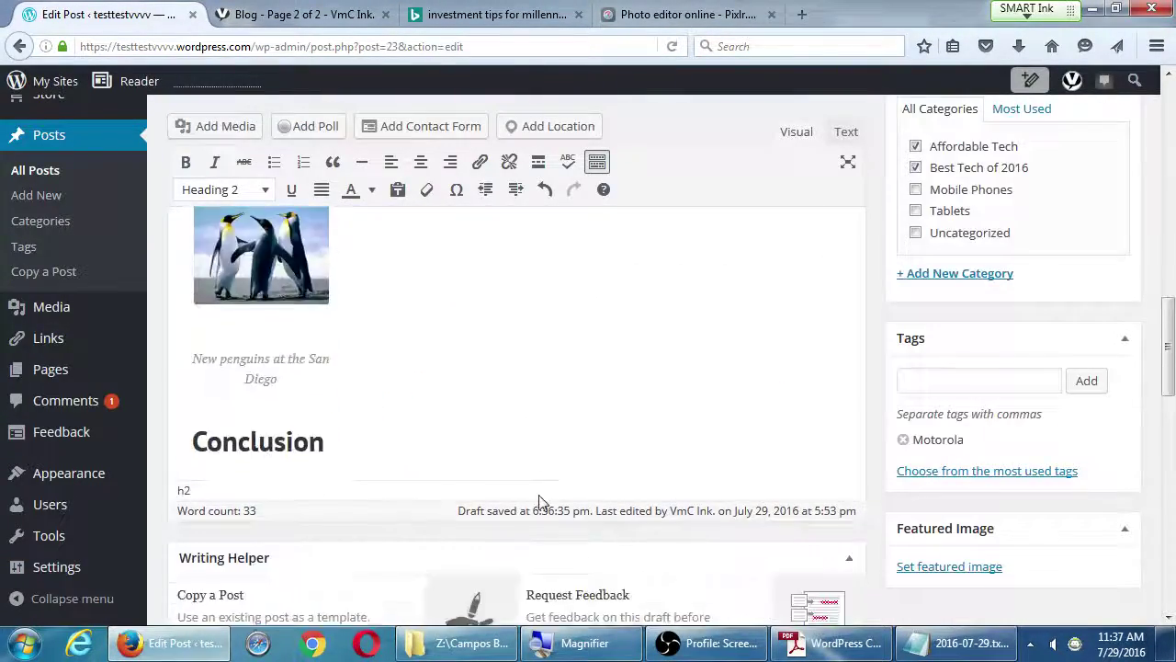
scroll(539, 500, "down", 5)
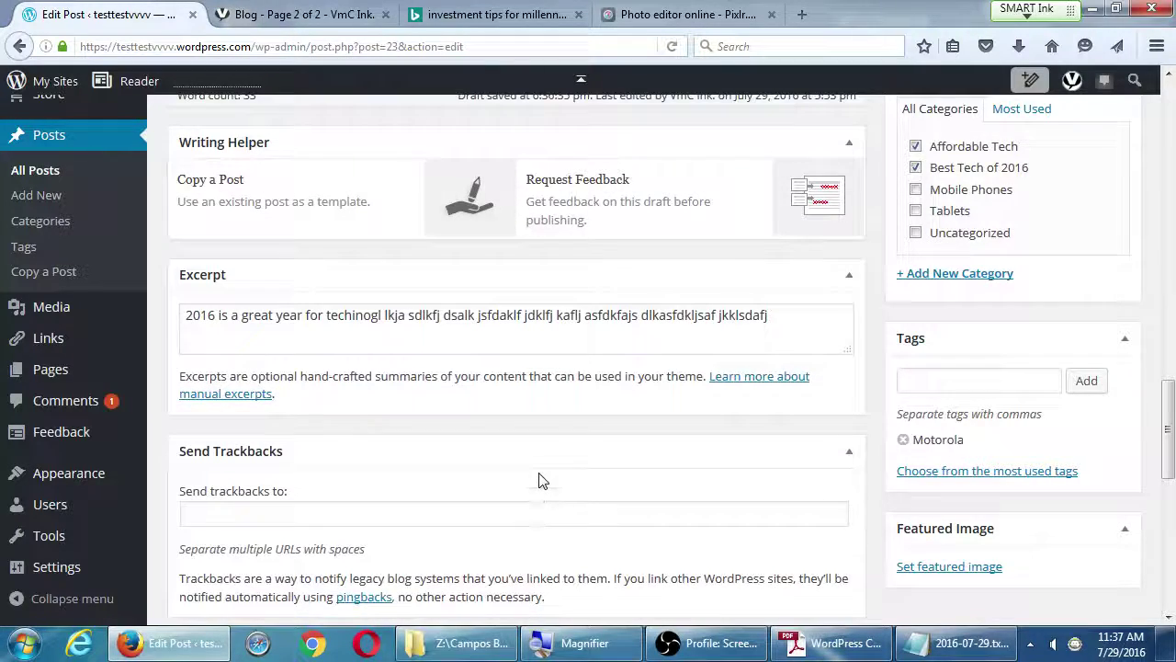
scroll(541, 481, "up", 7)
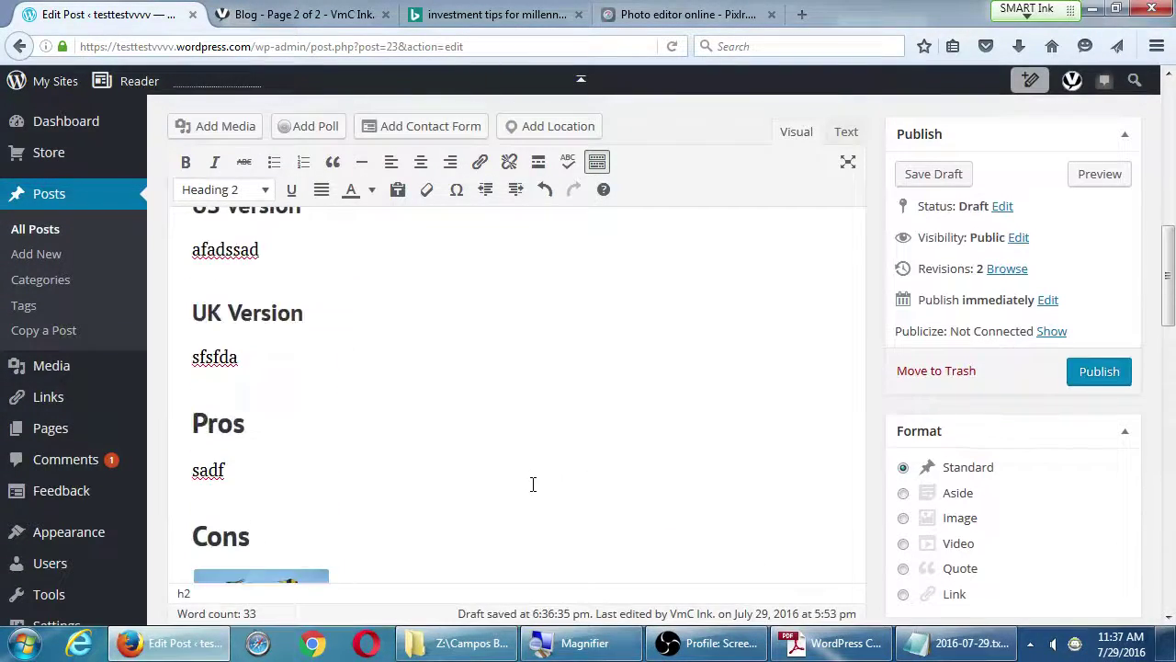
scroll(533, 484, "up", 5)
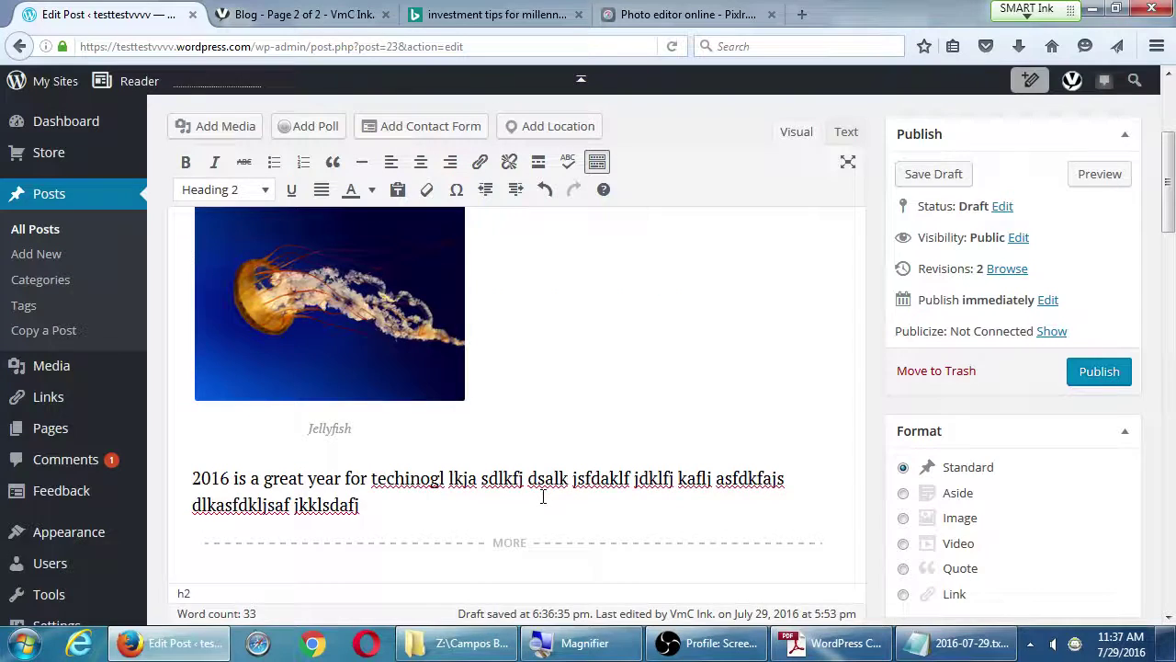
Step: Write below the Conclusion heading: "This phone as well as the Nokia Lumi 1500 is a great phone for serious photographers. Click here to read the review."
scroll(543, 496, "down", 7)
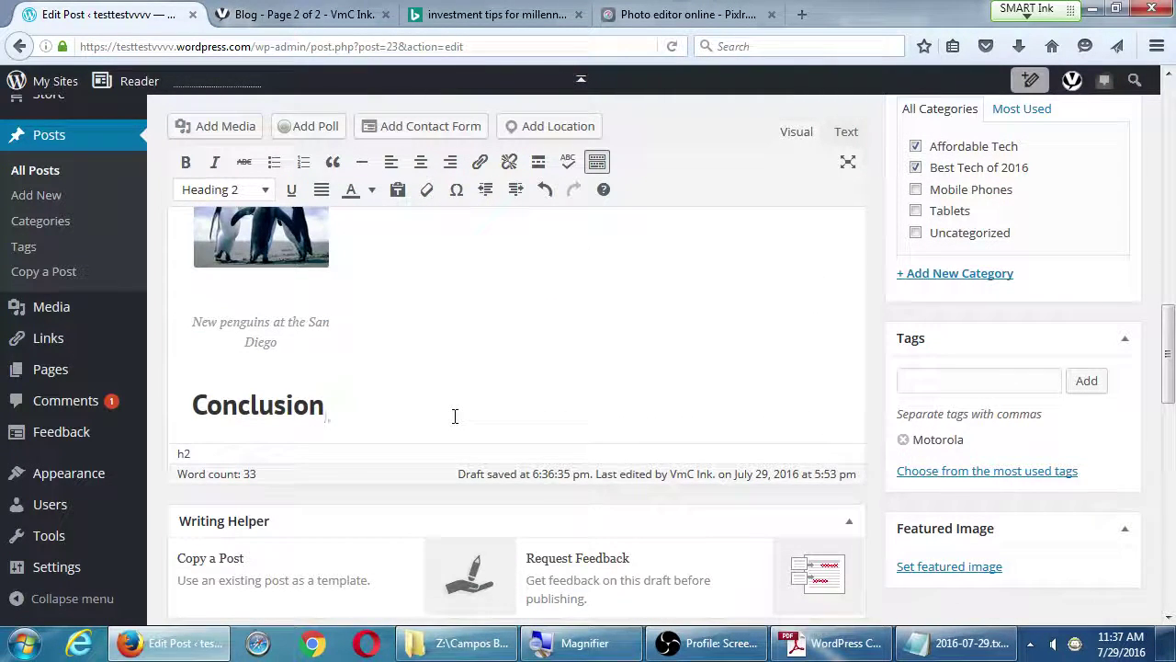
key("Return")
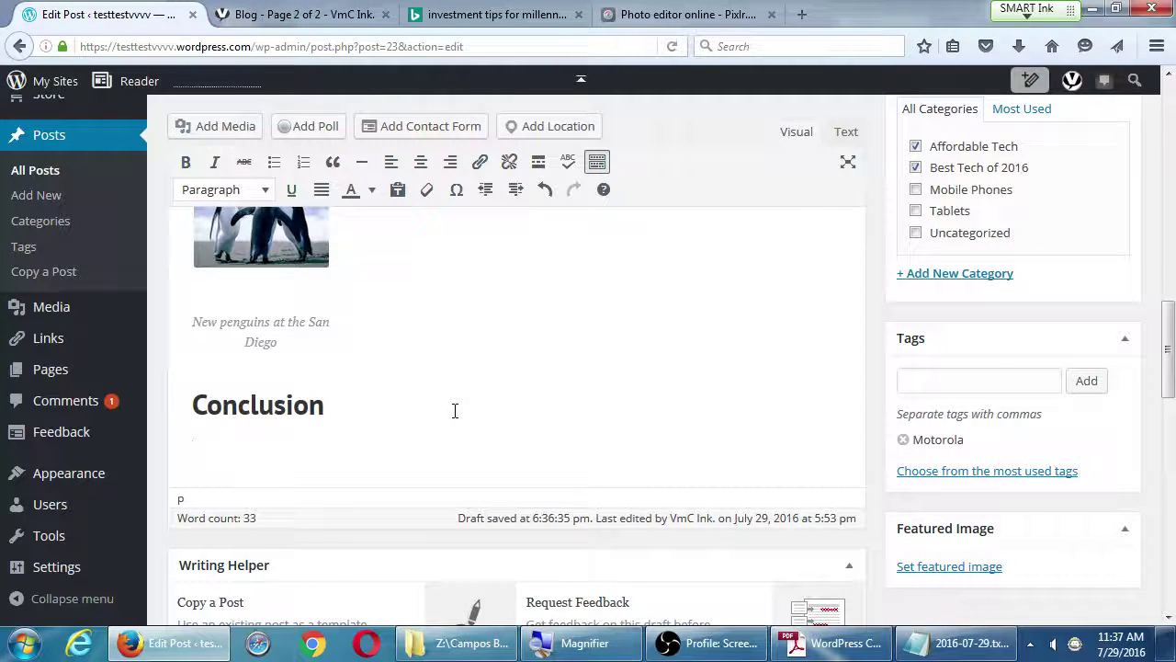
type("This pho")
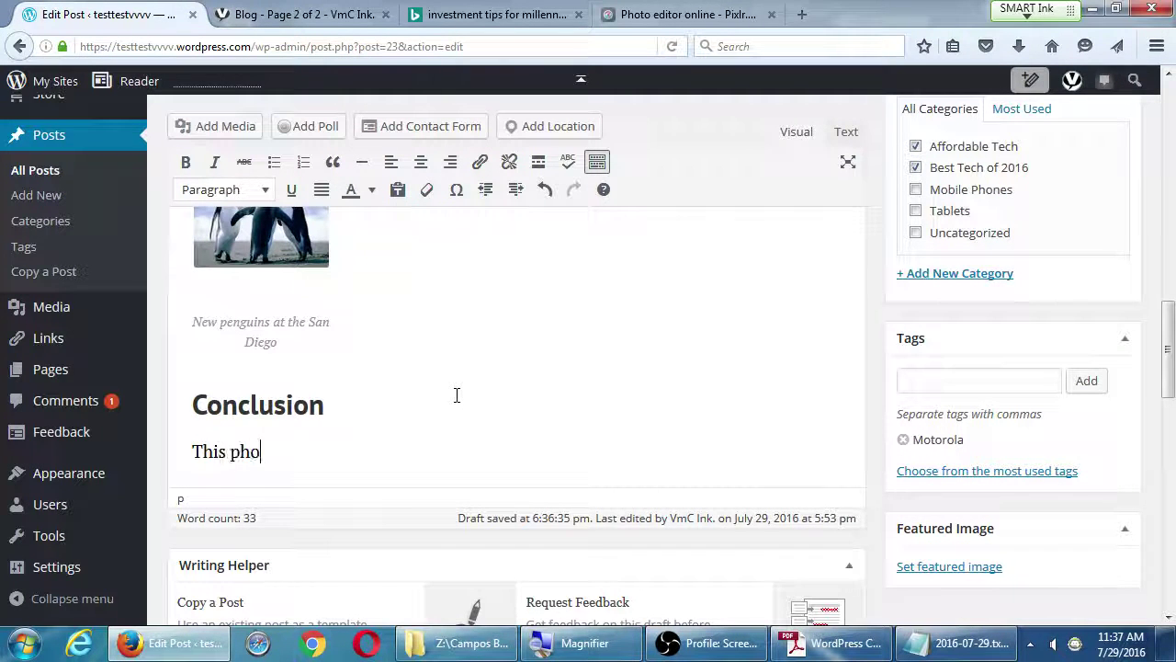
type("ne as well as ")
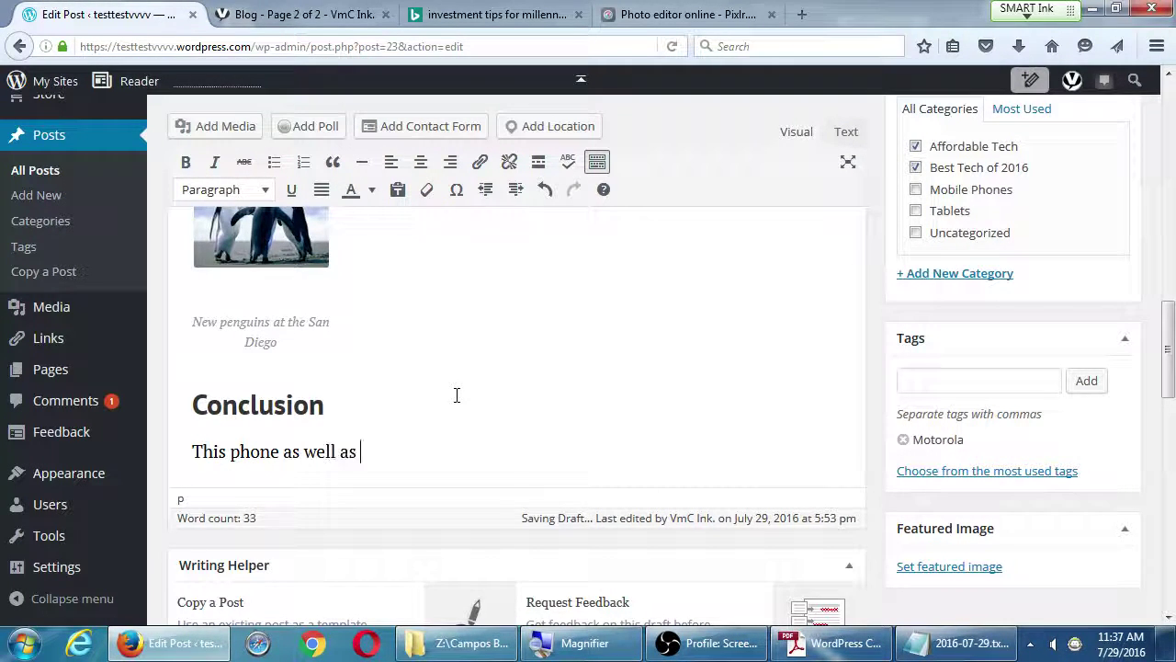
type("the N")
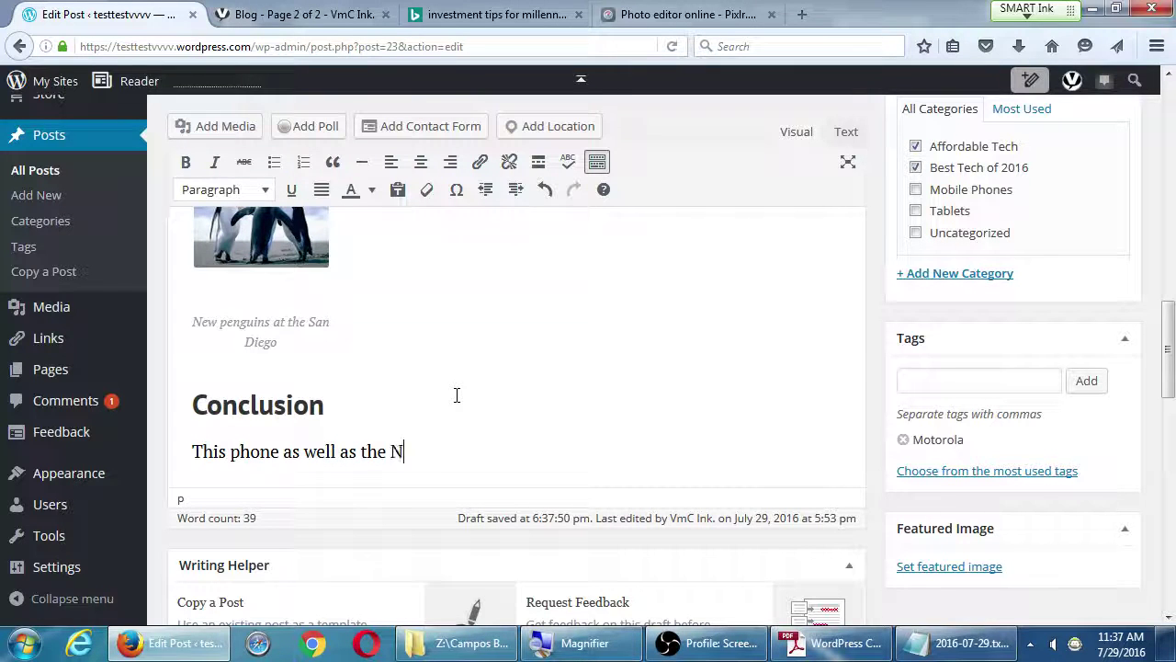
type("okia Lumi 1500 ")
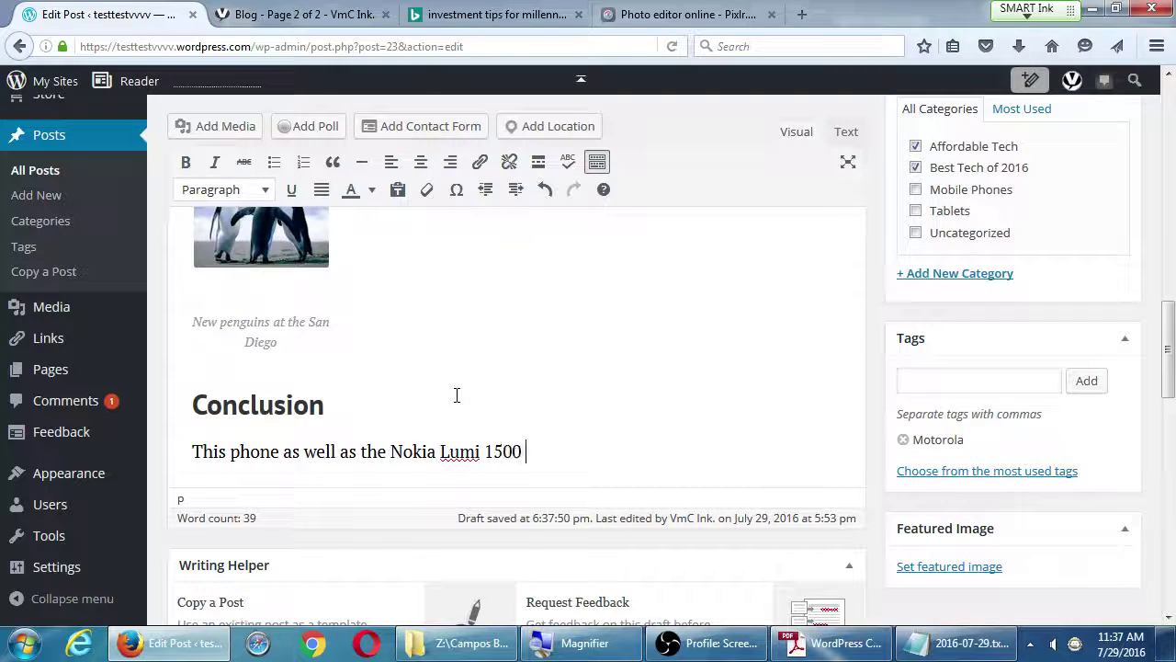
type("is a great phone")
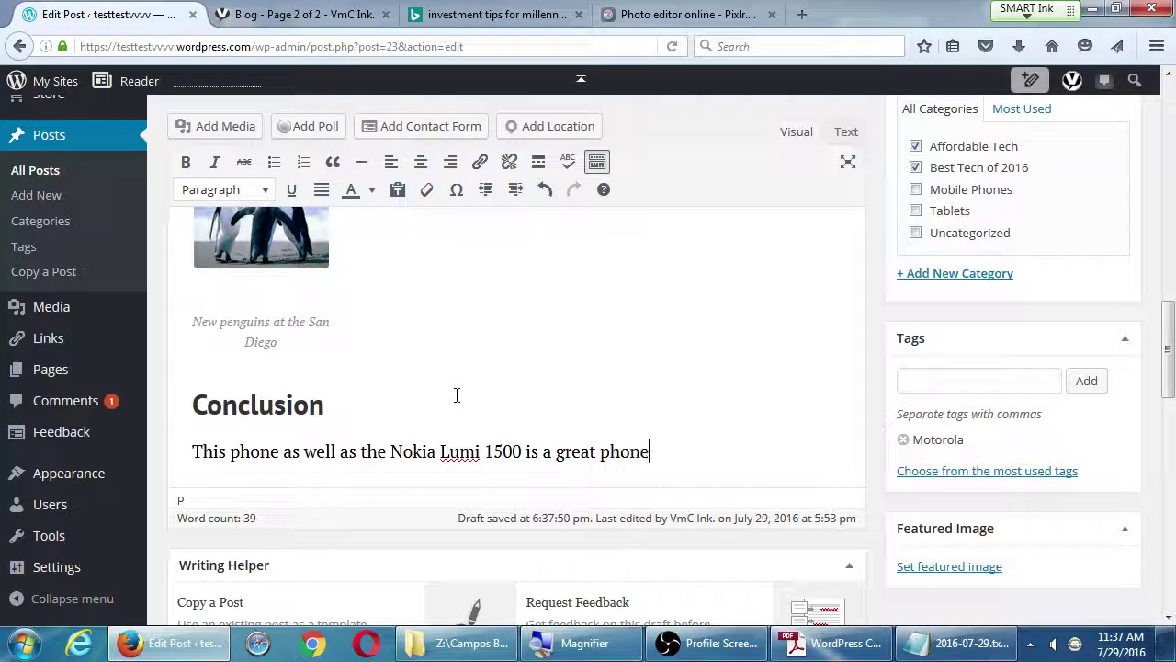
type(" for serious")
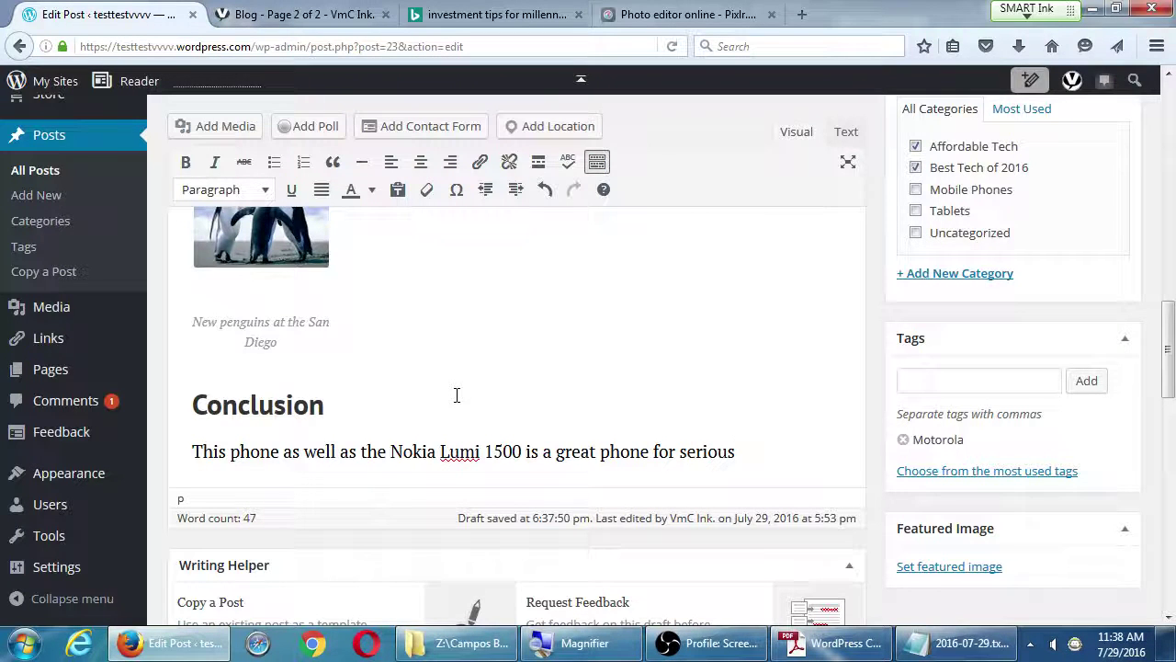
type(" photogra")
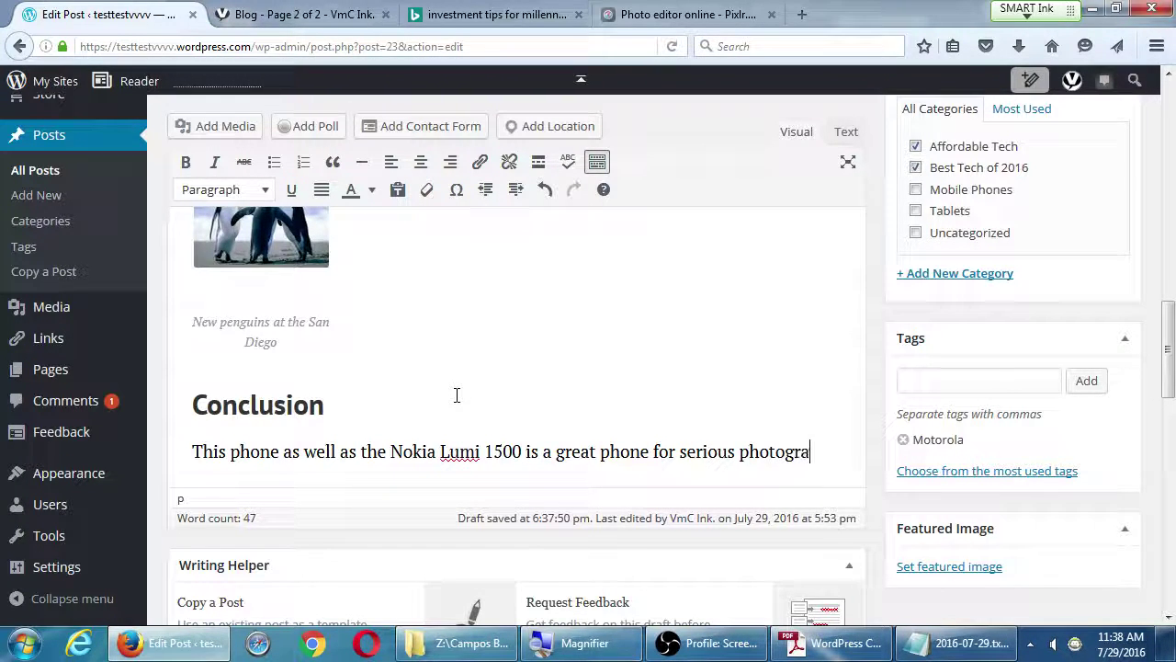
type("phers. C")
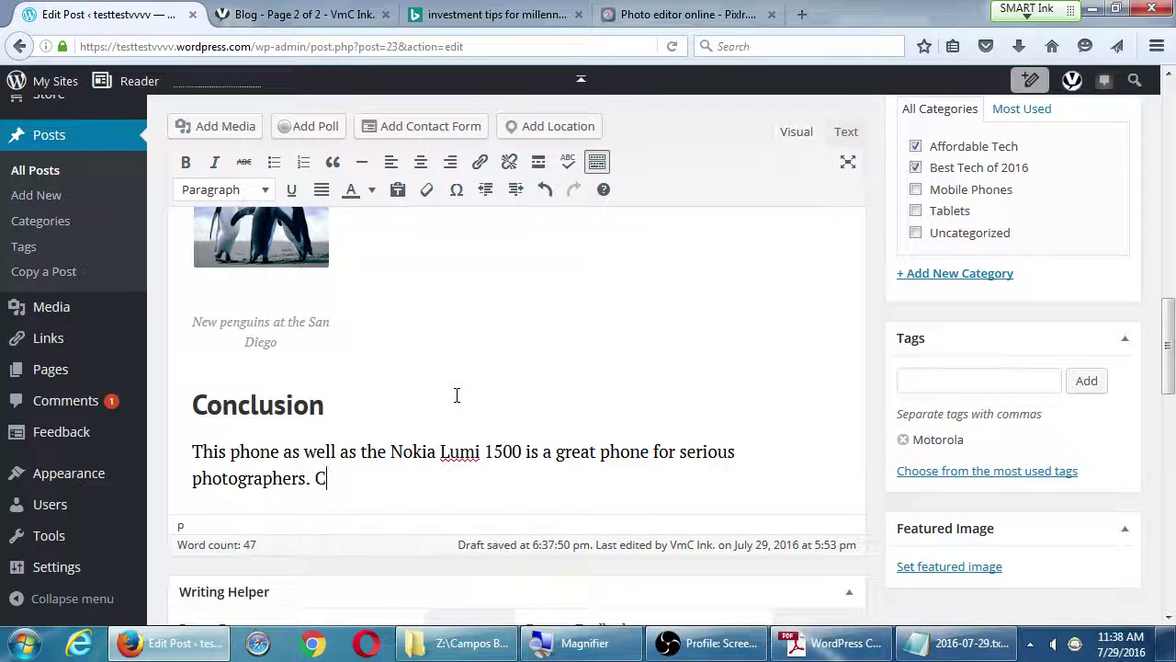
type("lick here to read")
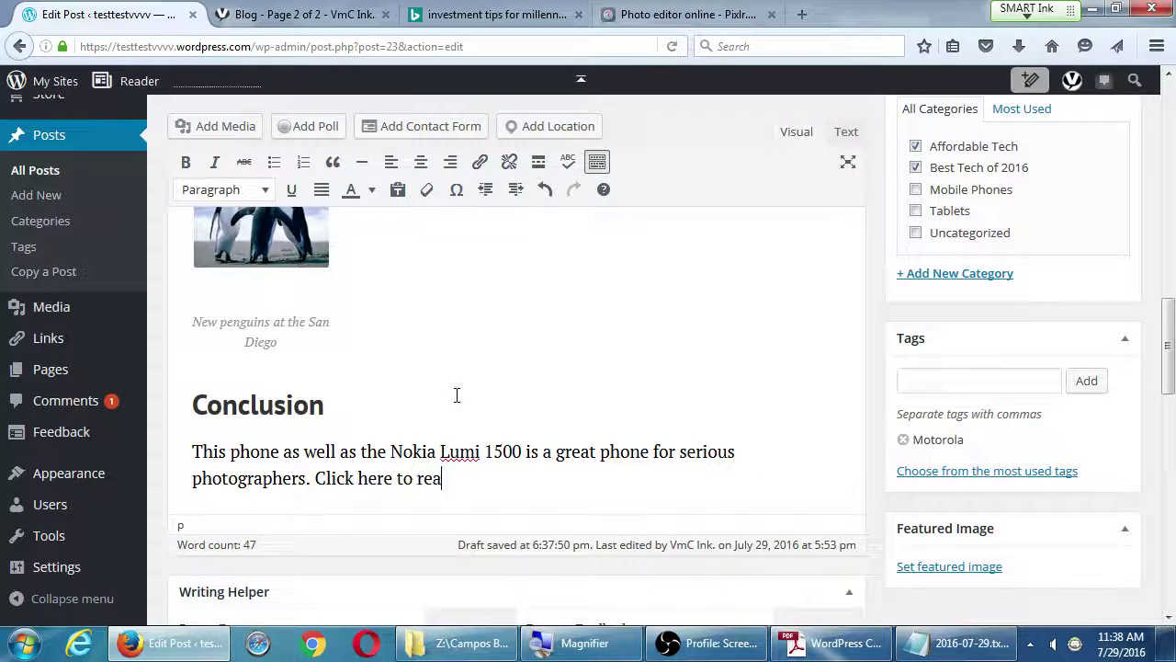
type("he review.")
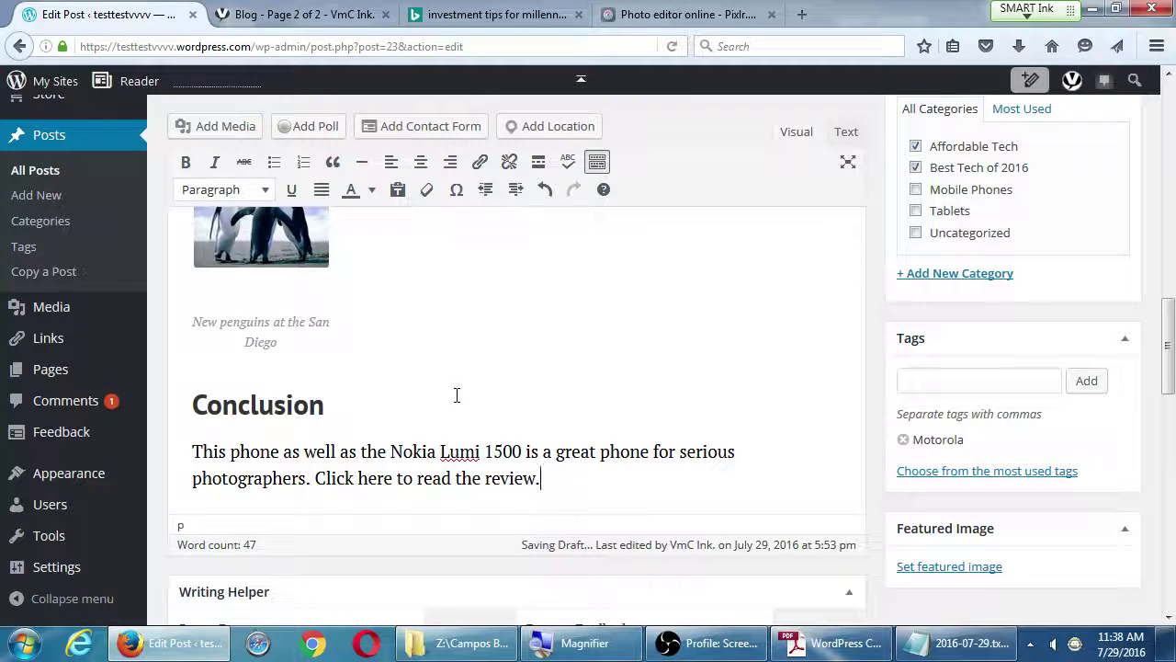
Step: Correct "Lumi" to "Lumia" in the Conclusion paragraph and return to the end of the text
key("Up")
key("Left")
key("Left")
key("Left")
key("Left")
key("Left")
key("Left")
key("Left")
key("Left")
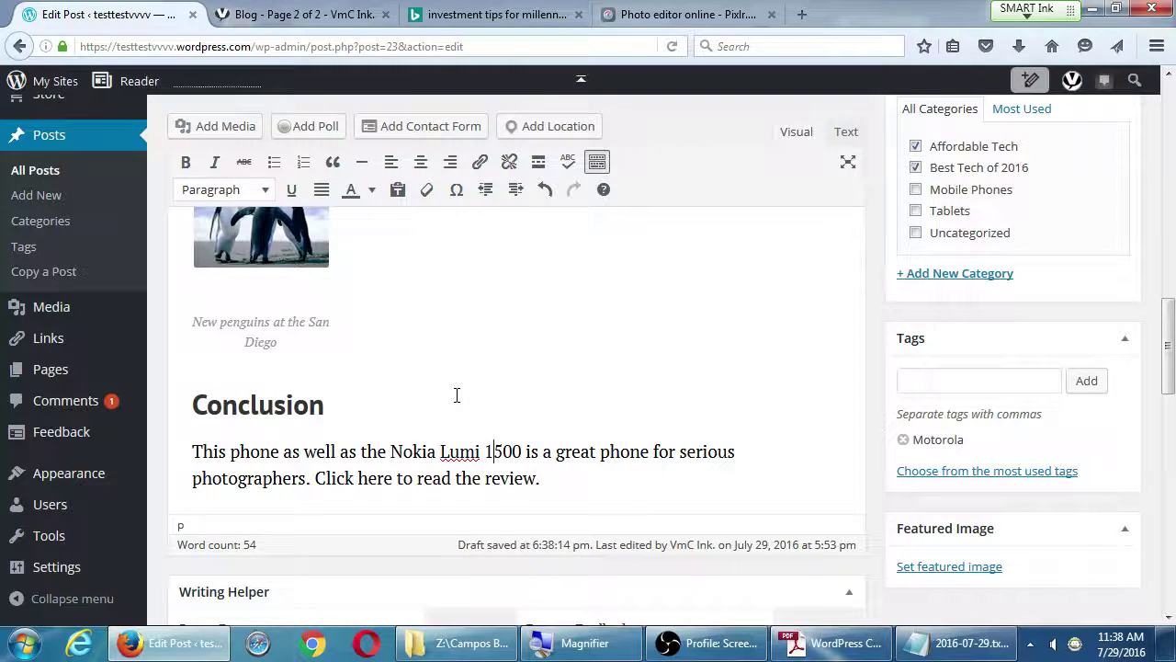
type("a")
key("Down")
key("End")
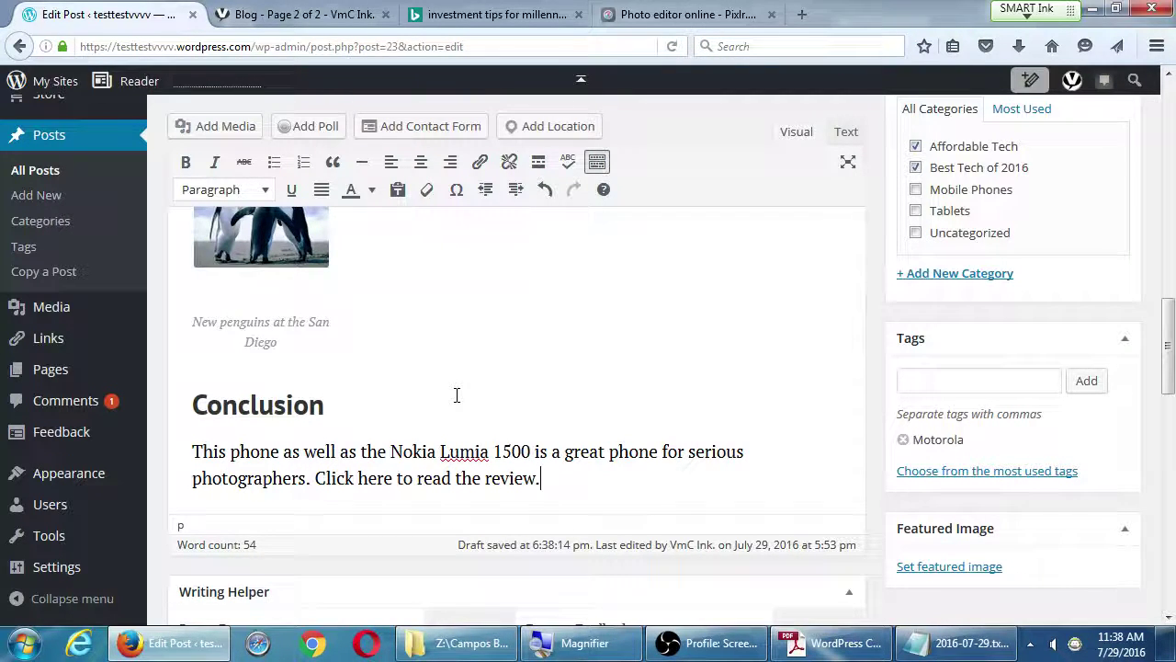
key("Left")
key("ctrl+shift+Left")
key("ctrl+shift+Left")
key("ctrl+shift+Left")
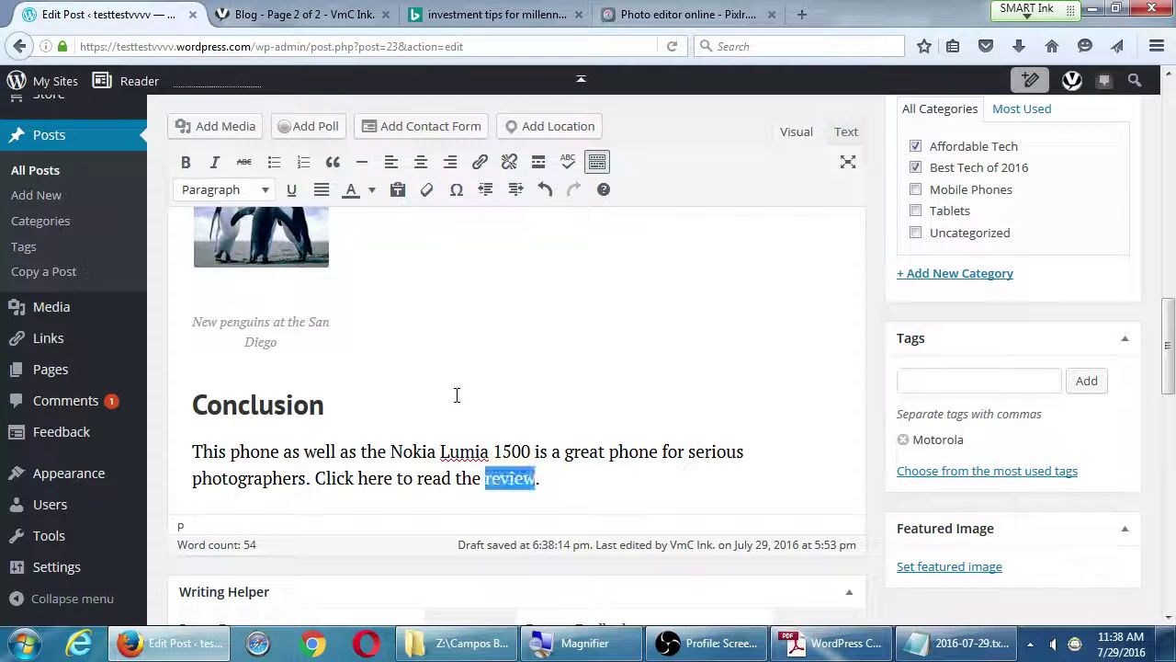
key("Left")
key("Left")
key("Left")
key("Left")
key("Left")
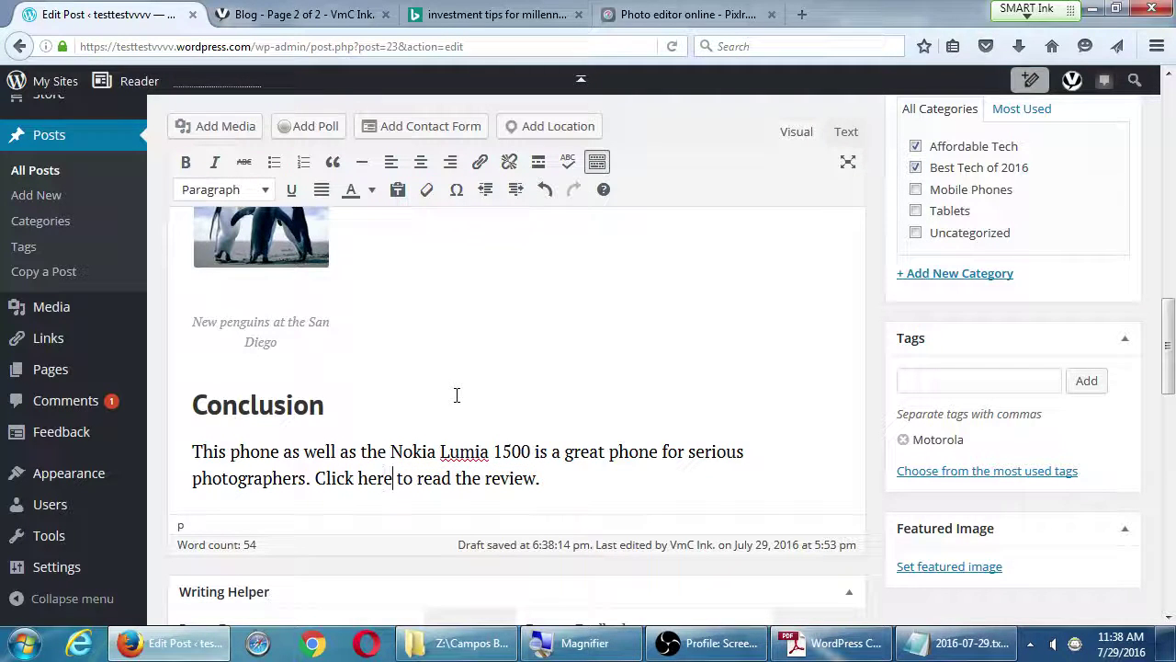
key("ctrl+shift+Left")
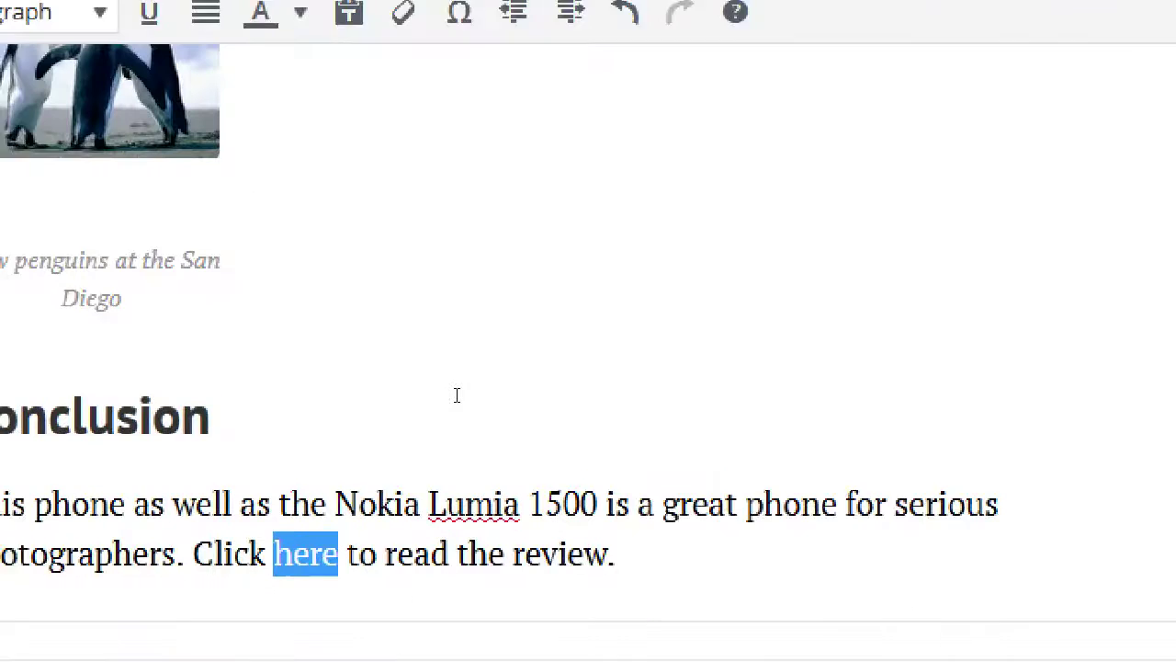
left_click(275, 399)
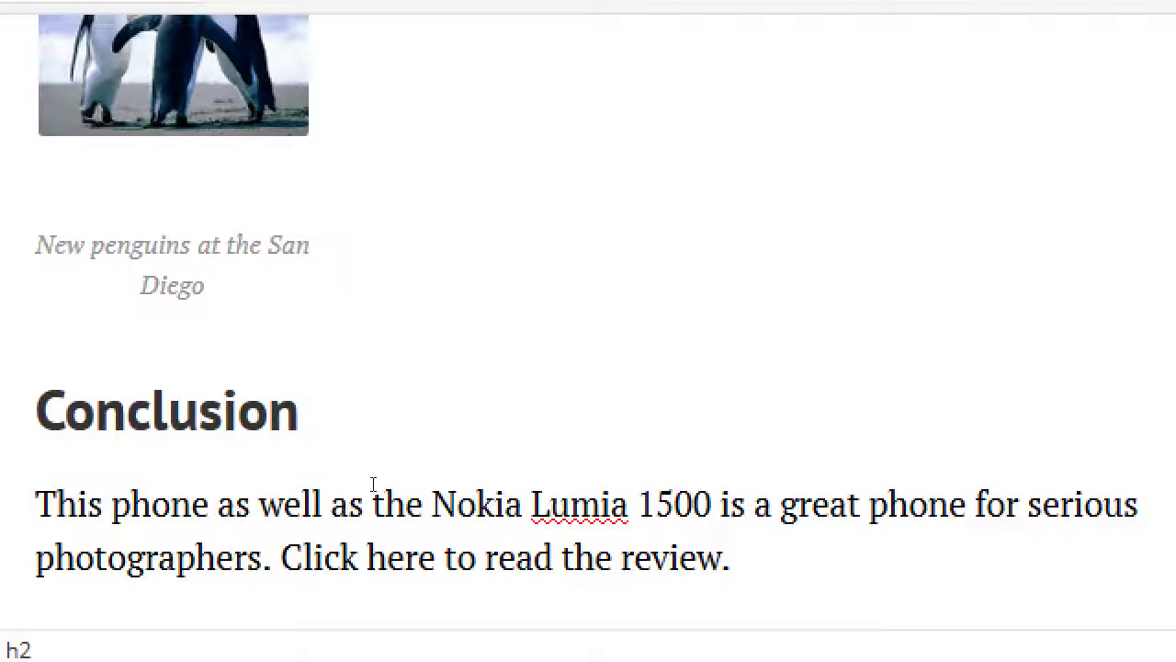
Step: Select the word "here" in the Conclusion paragraph and start inserting a link on it
double_click(403, 557)
left_click(405, 557)
key("Left")
key("shift+Right")
key("shift+Right")
key("Right")
key("Right")
key("shift+Left")
key("shift+Left")
key("shift+Left")
key("shift+Left")
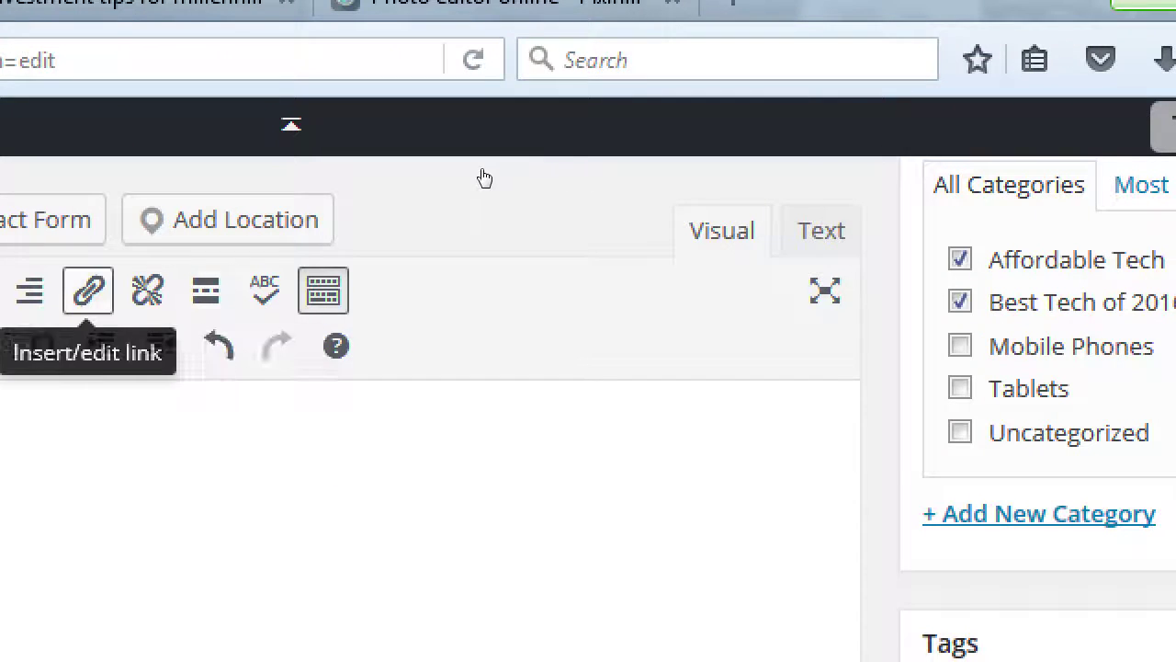
key("ctrl+k")
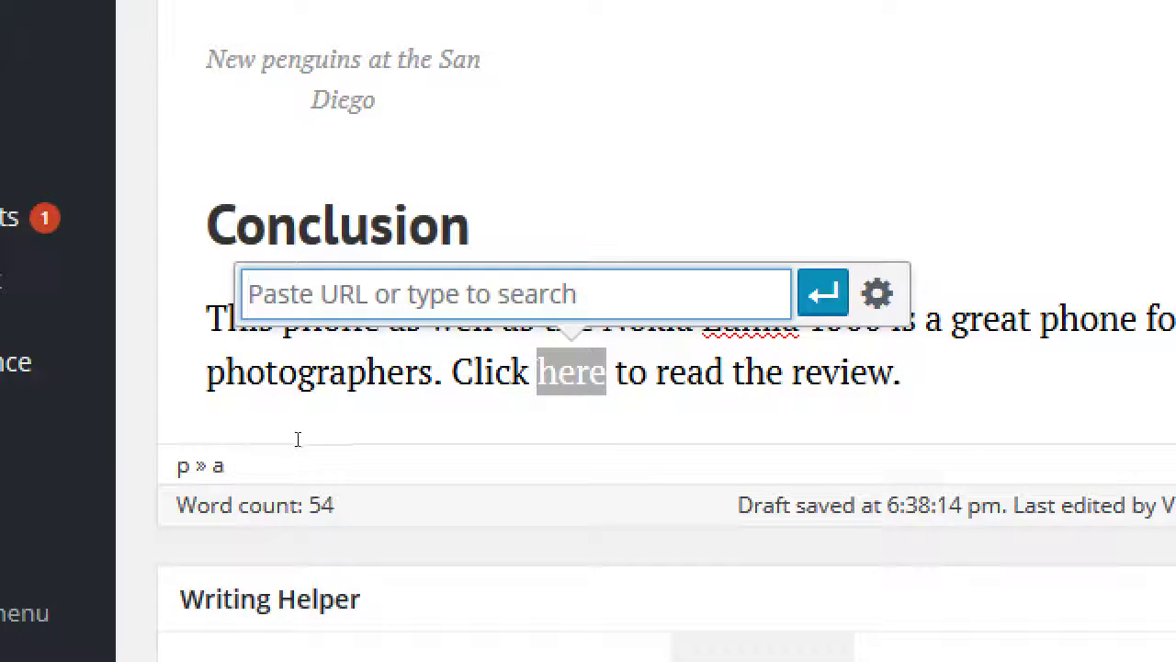
Step: Try "hello" as the search term for the link target and clear it again
type("hello")
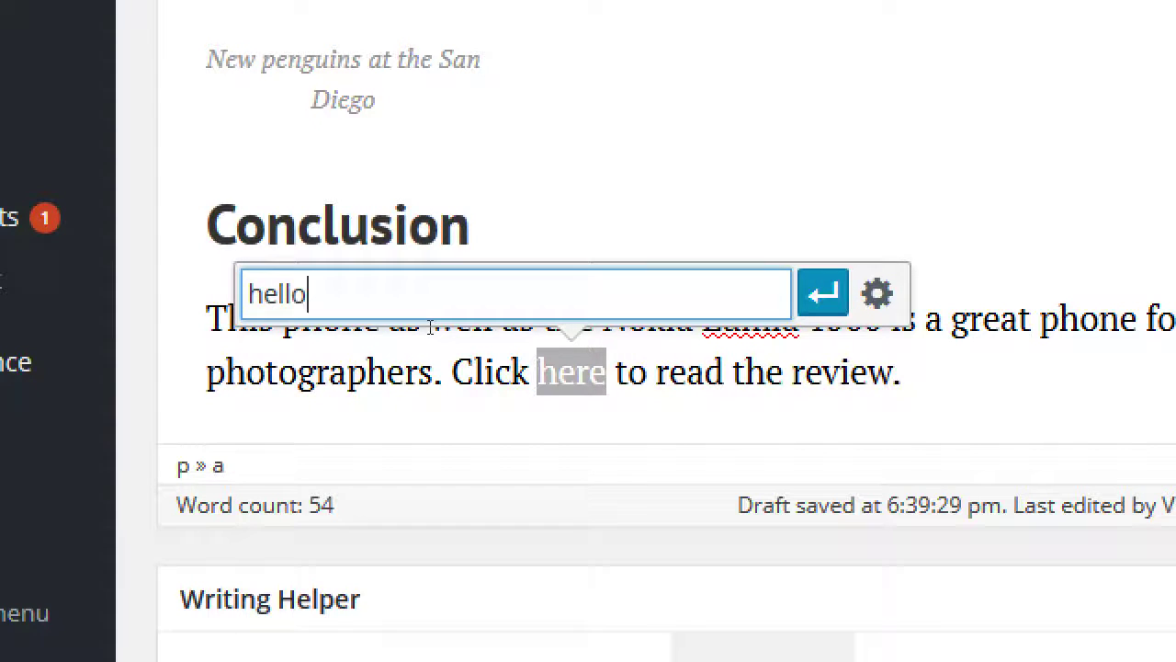
key("BackSpace")
key("BackSpace")
key("BackSpace")
key("BackSpace")
key("BackSpace")
key("super+minus")
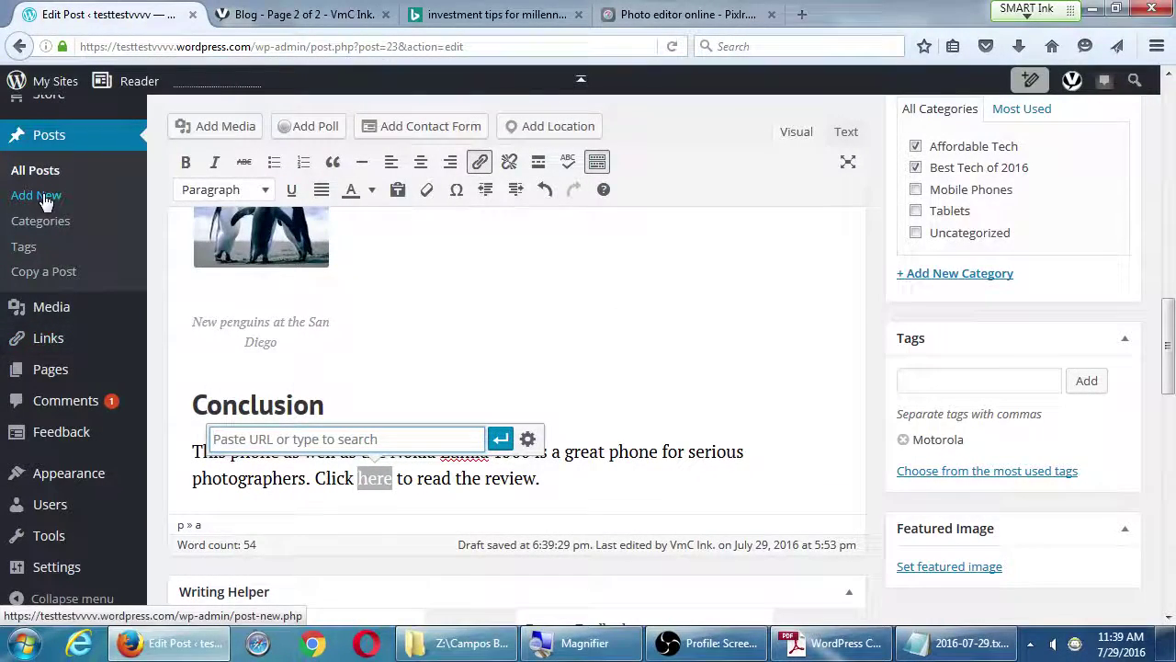
Step: Open the list of all posts in a new tab, look through the existing titles, and return to the post being edited
middle_click(42, 176)
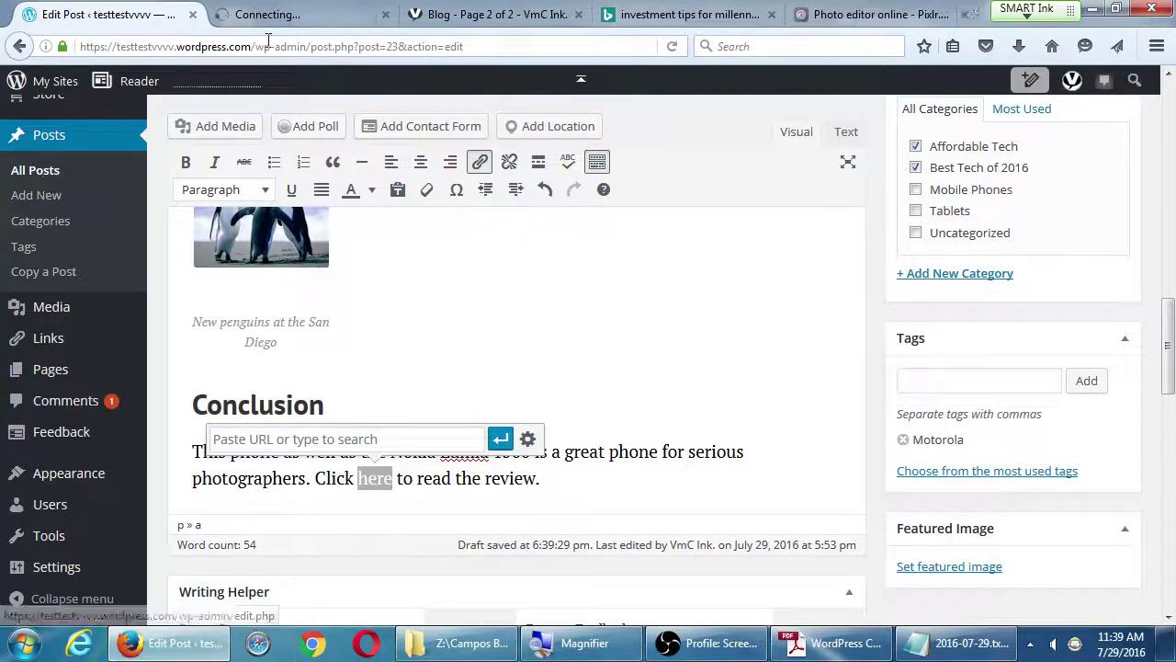
left_click(266, 15)
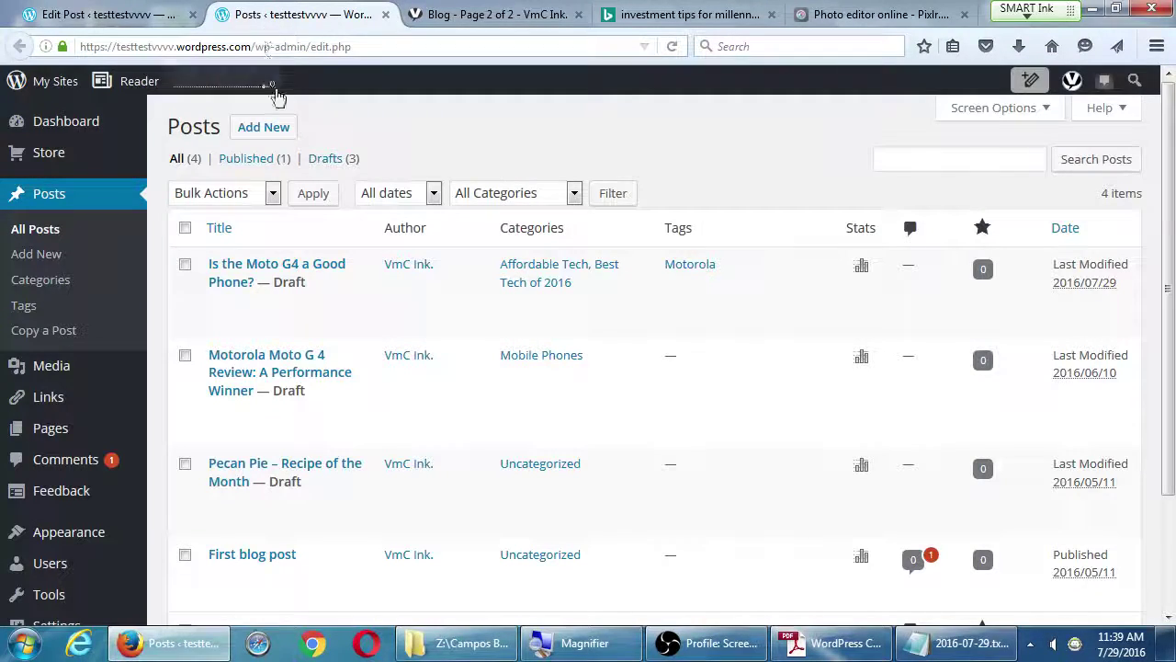
scroll(276, 101, "down", 3)
left_click(108, 14)
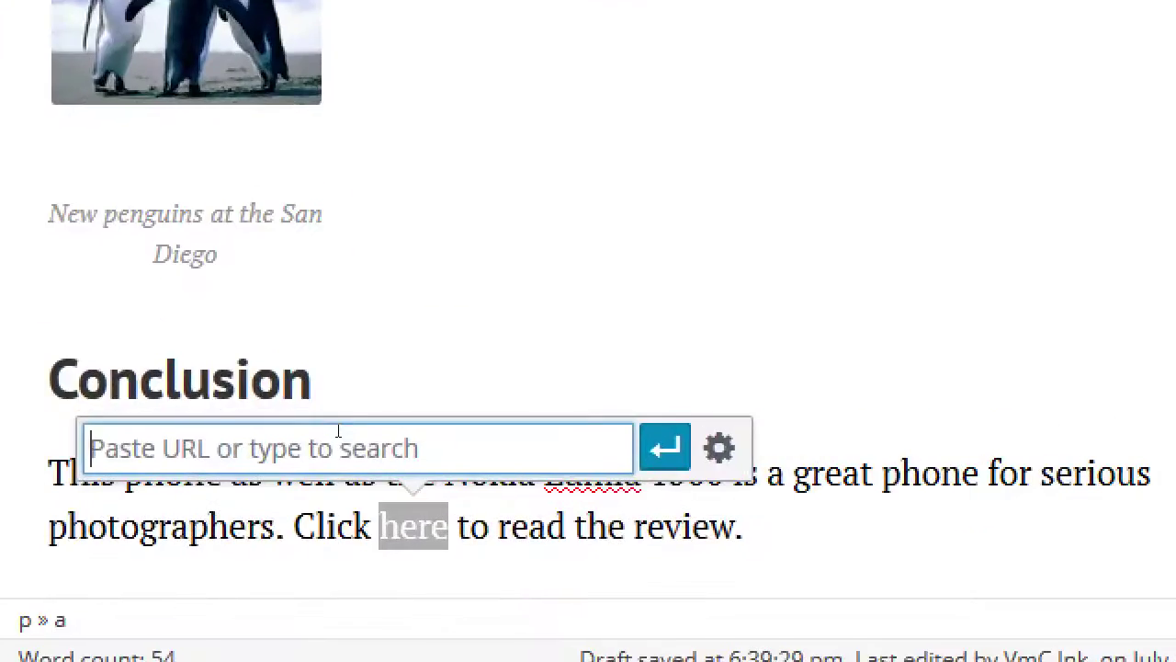
Step: Search the link targets for "first", choose "First blog post" and apply it as the link on "here"
mouse_move(121, 492)
type("first")
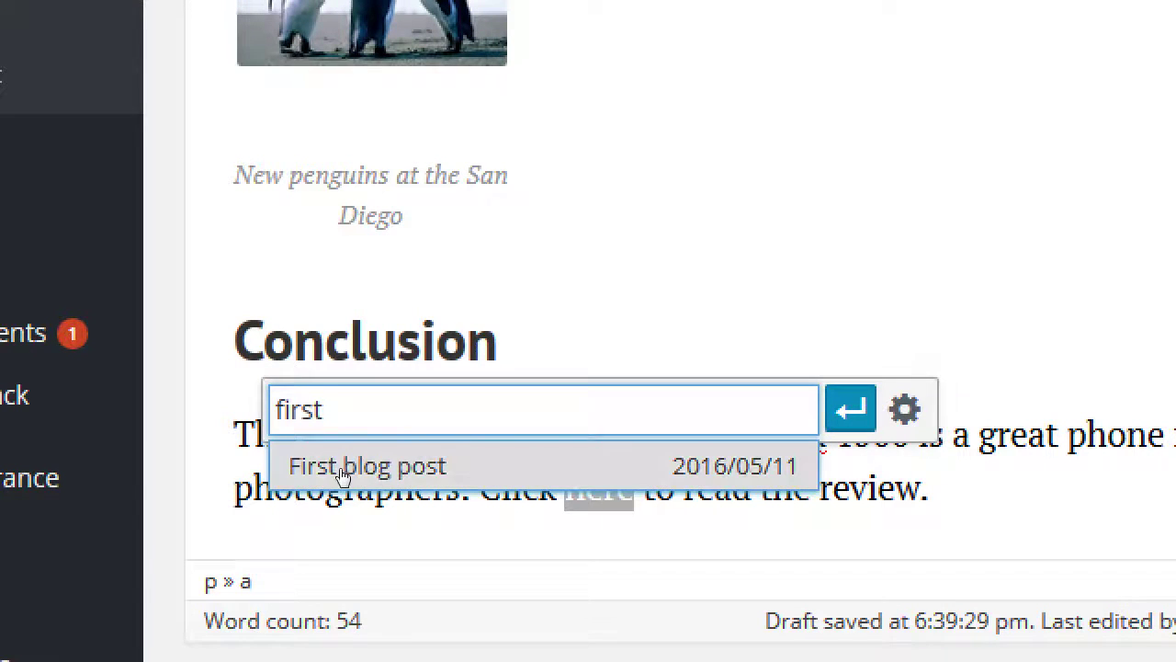
left_click(276, 469)
left_click_drag(765, 411, 465, 432)
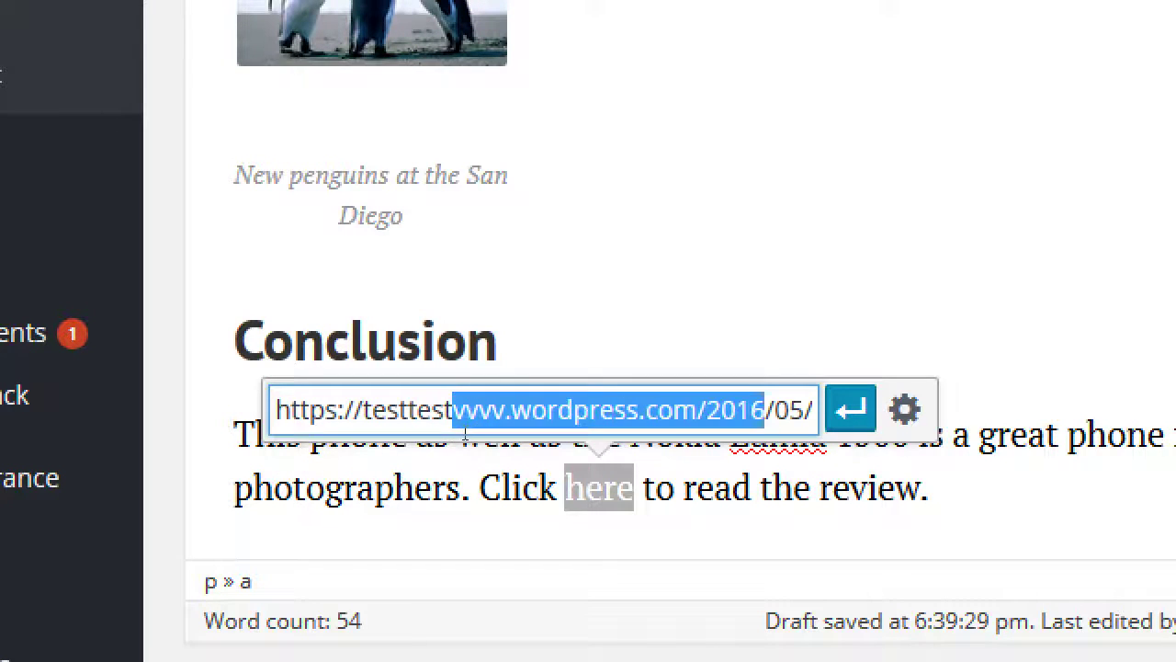
key("ctrl+a")
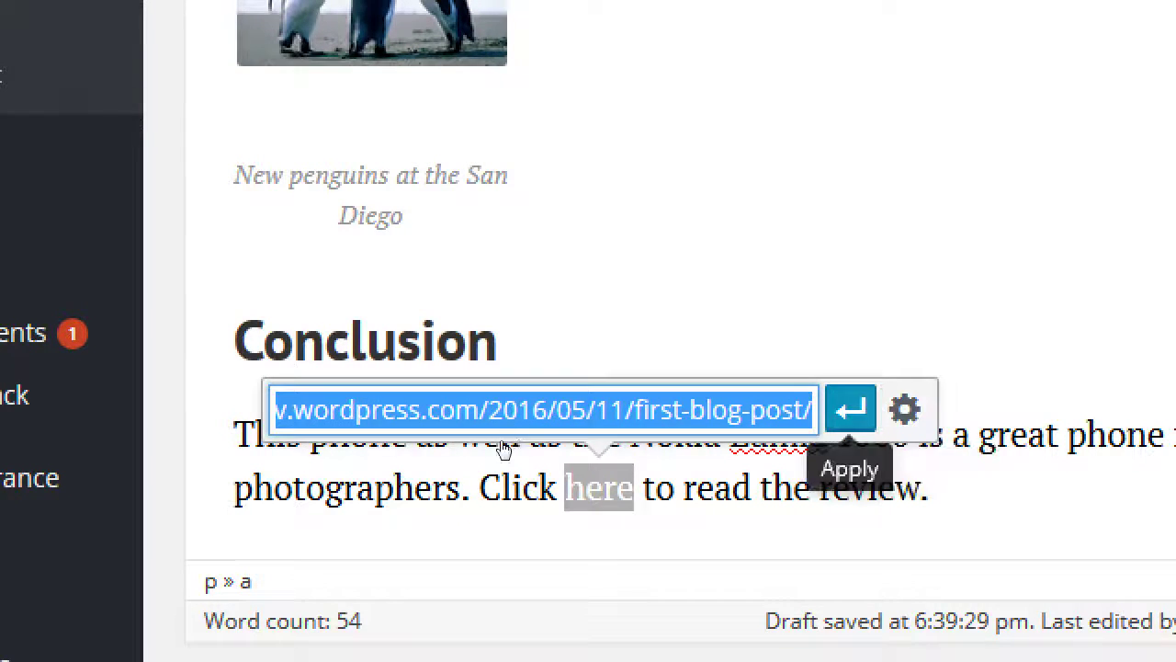
key("Return")
left_click(441, 484)
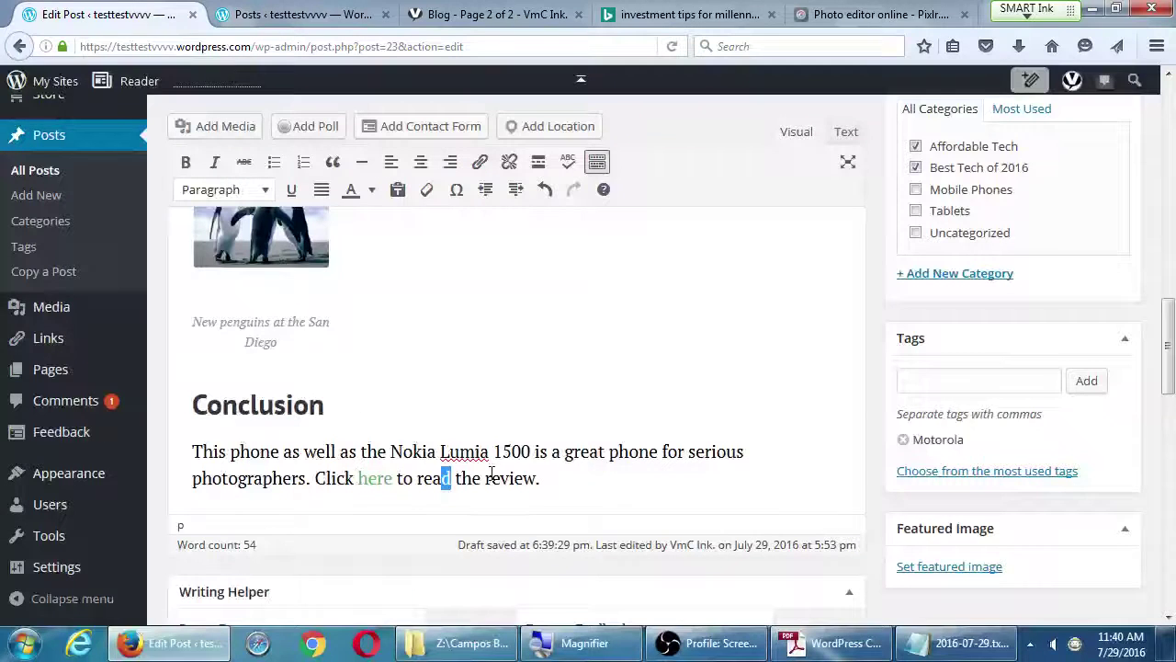
Step: Switch to the 2016-07-29.txt notes and add the line "Use Links:" at the end
left_click(963, 643)
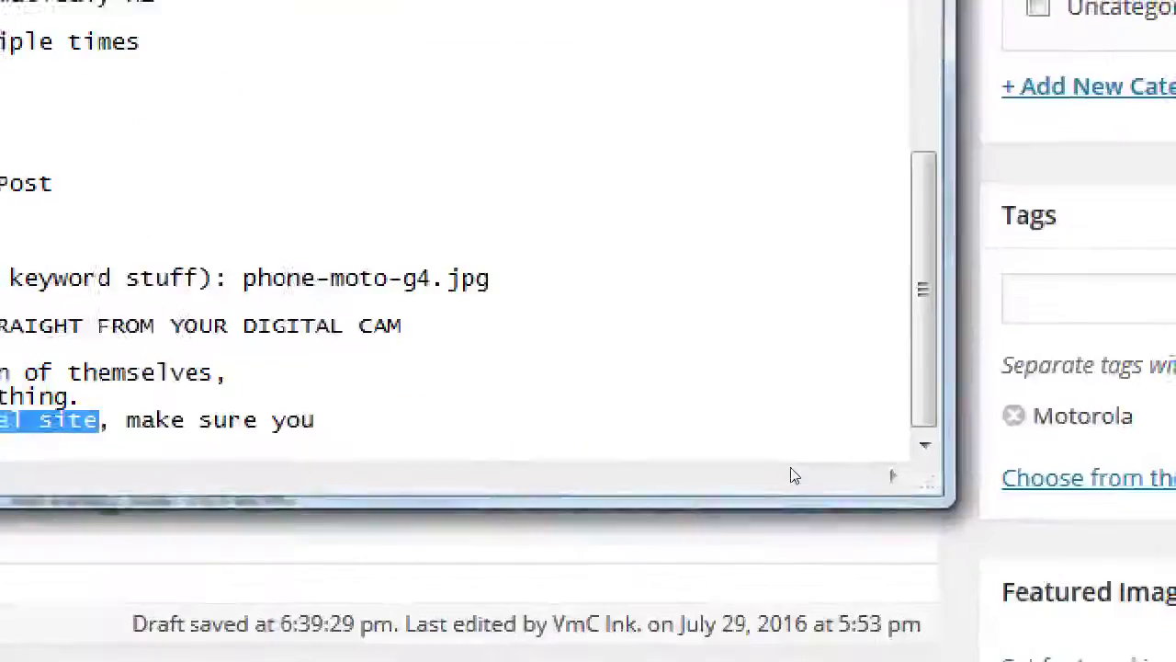
key("ctrl+End")
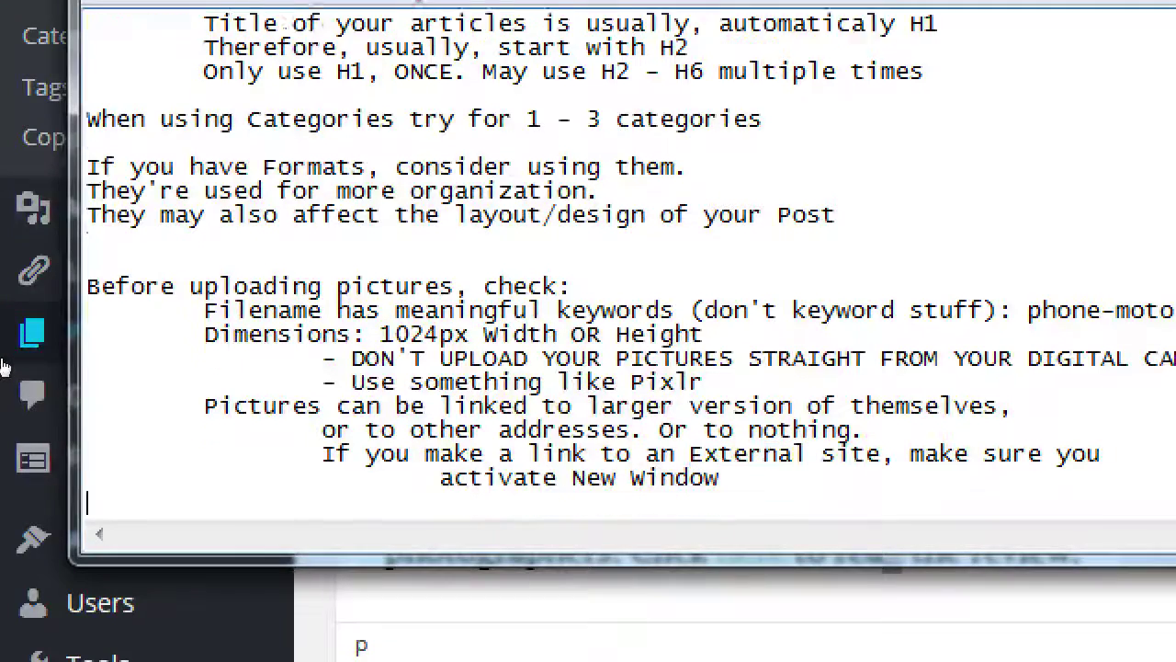
type("Use Links:")
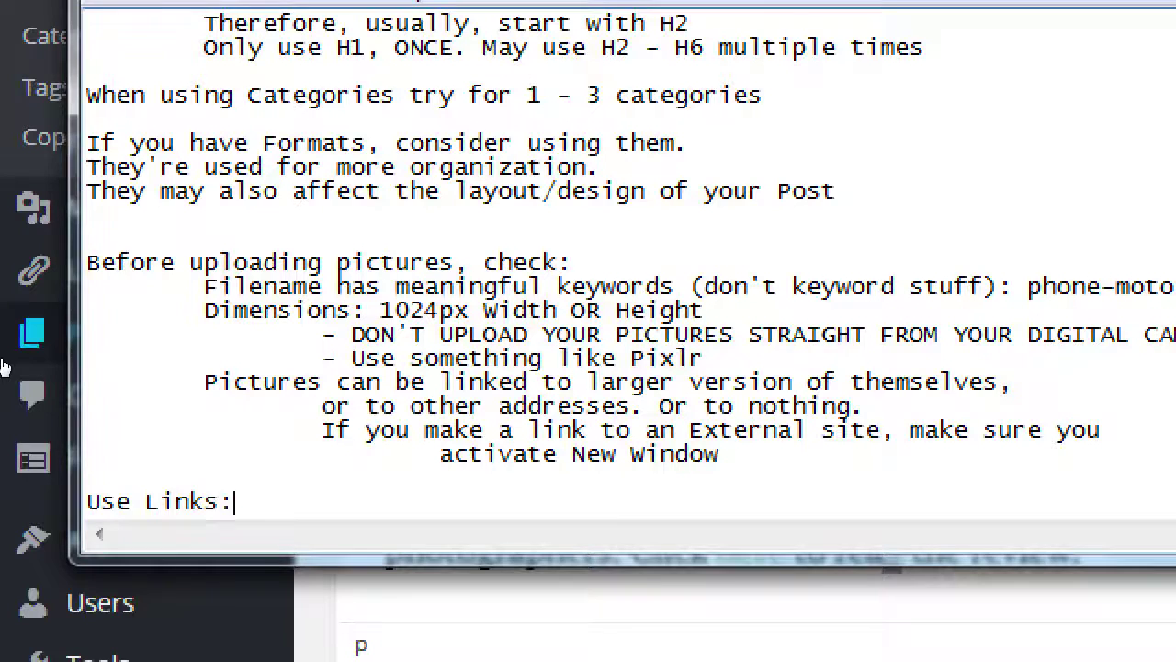
Step: Add the indented line "Internal links (links to other articles of yours" under "Use Links:" in the notes
key("Return")
key("Tab")
type("Int")
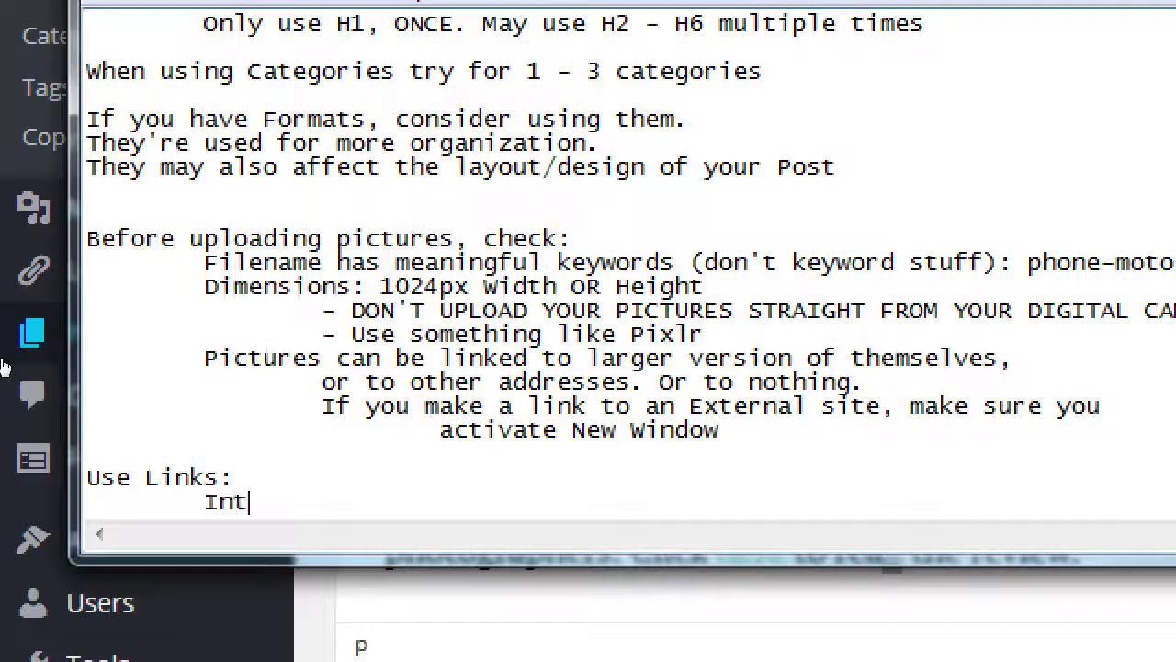
type("ernal links (like")
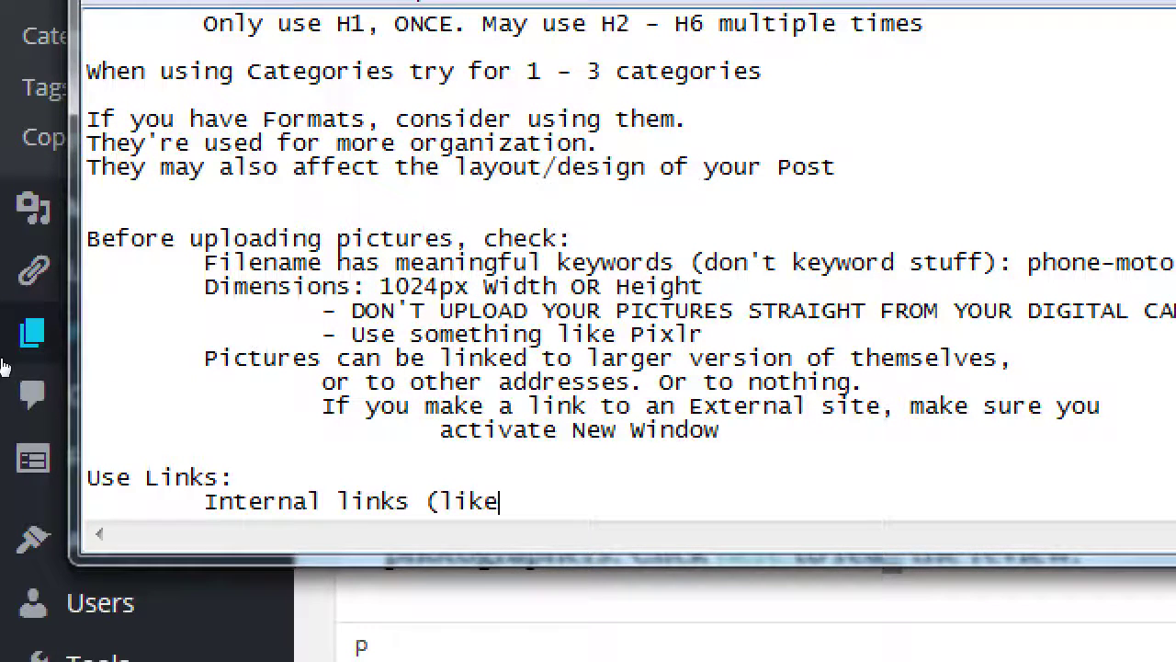
key("BackSpace")
key("BackSpace")
type("nks to ")
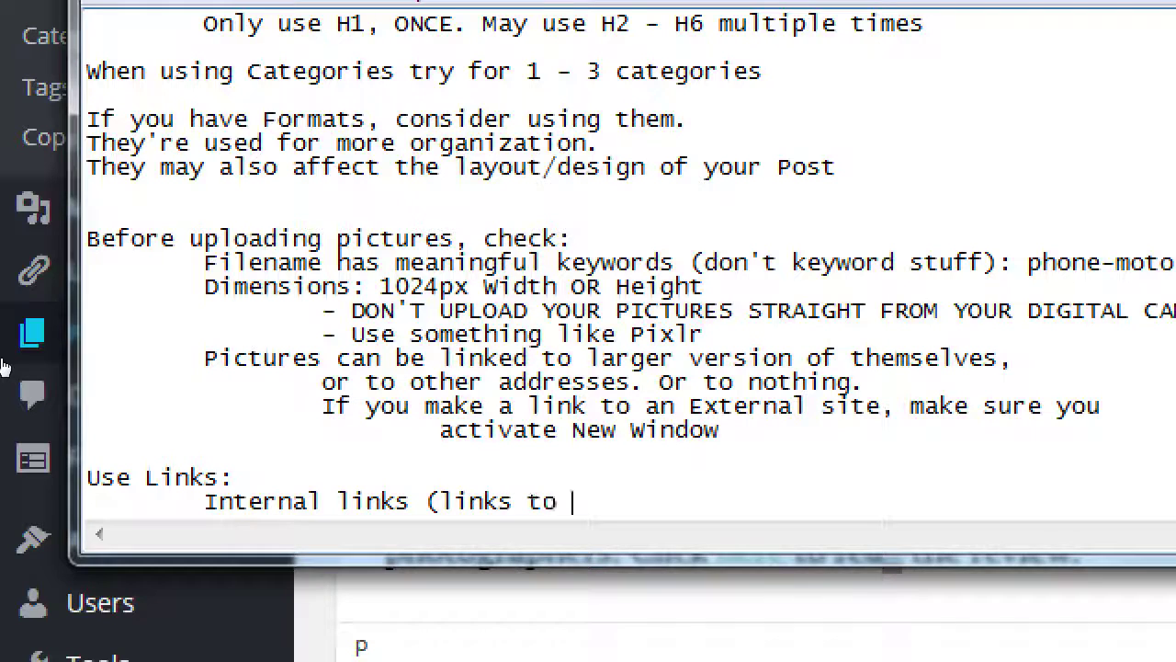
type("other articles o")
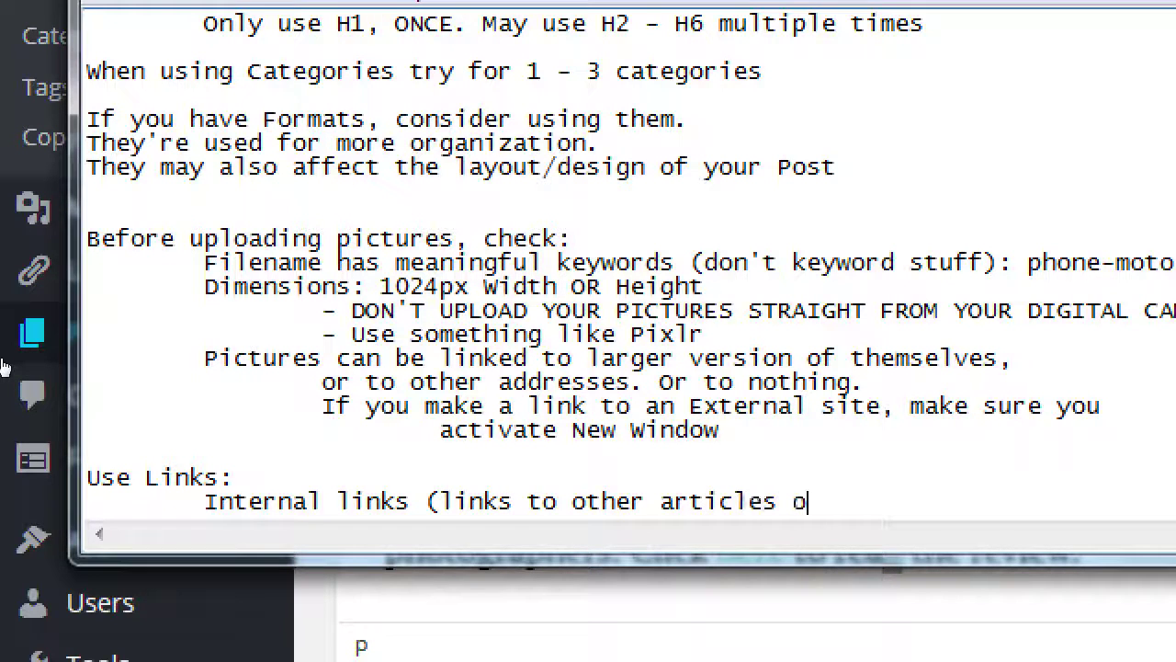
type("f yours")
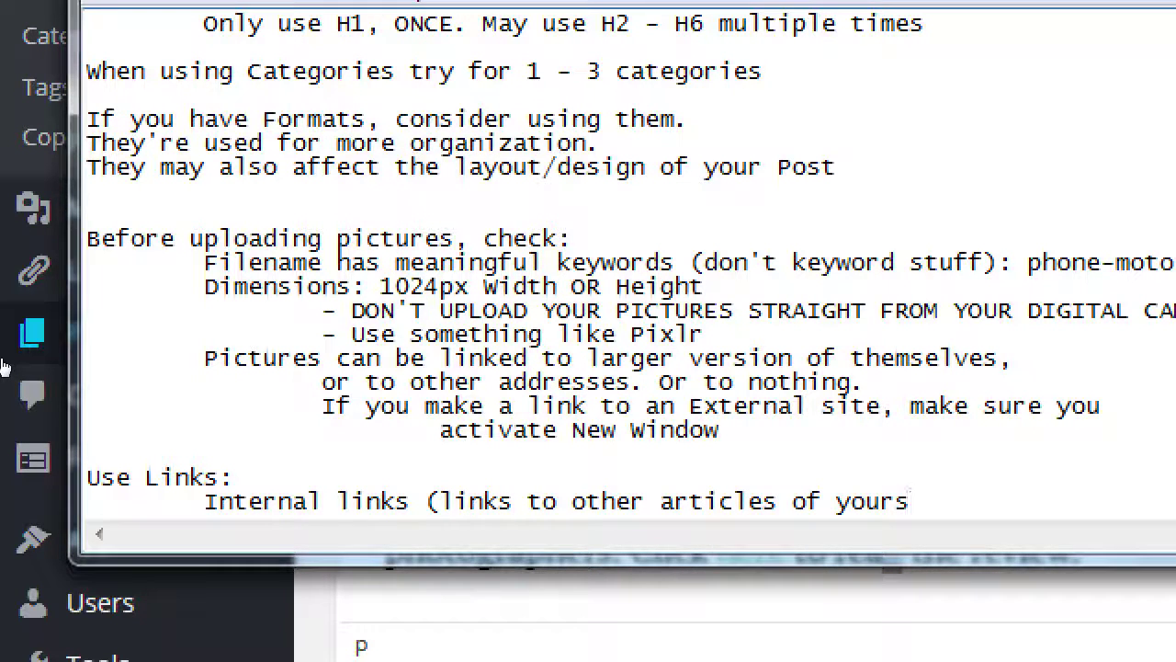
Step: Complete the internal links note under Use Links with ") keep people on your site longer"
type(") keep peop")
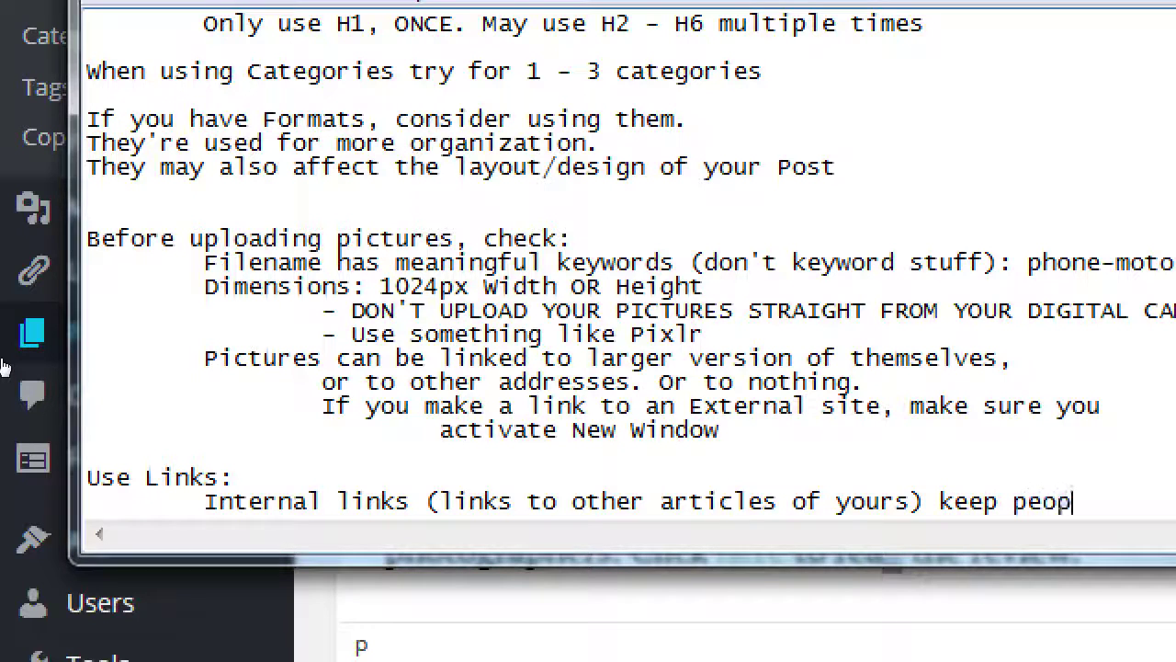
type("le on y")
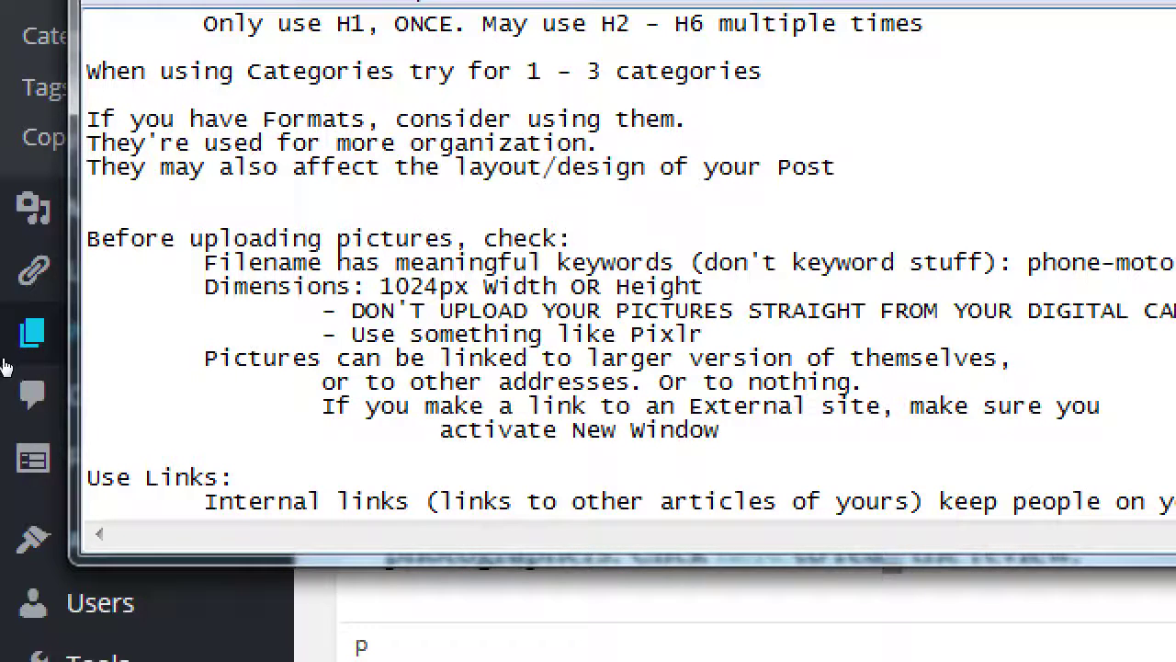
type("our")
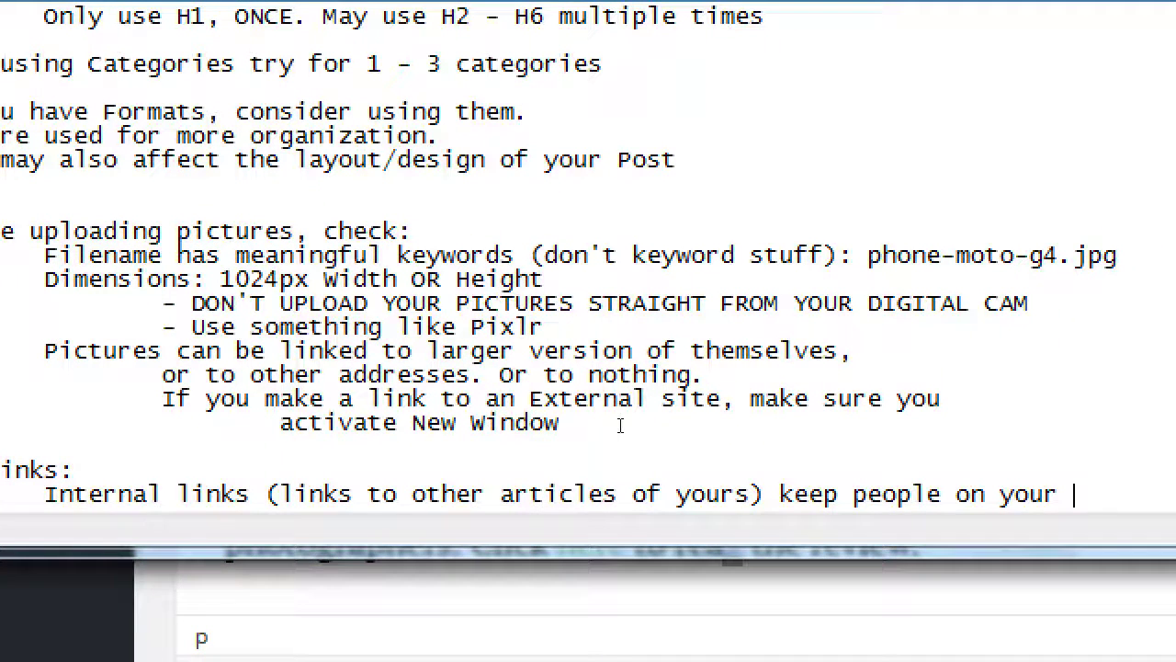
type(" site longe")
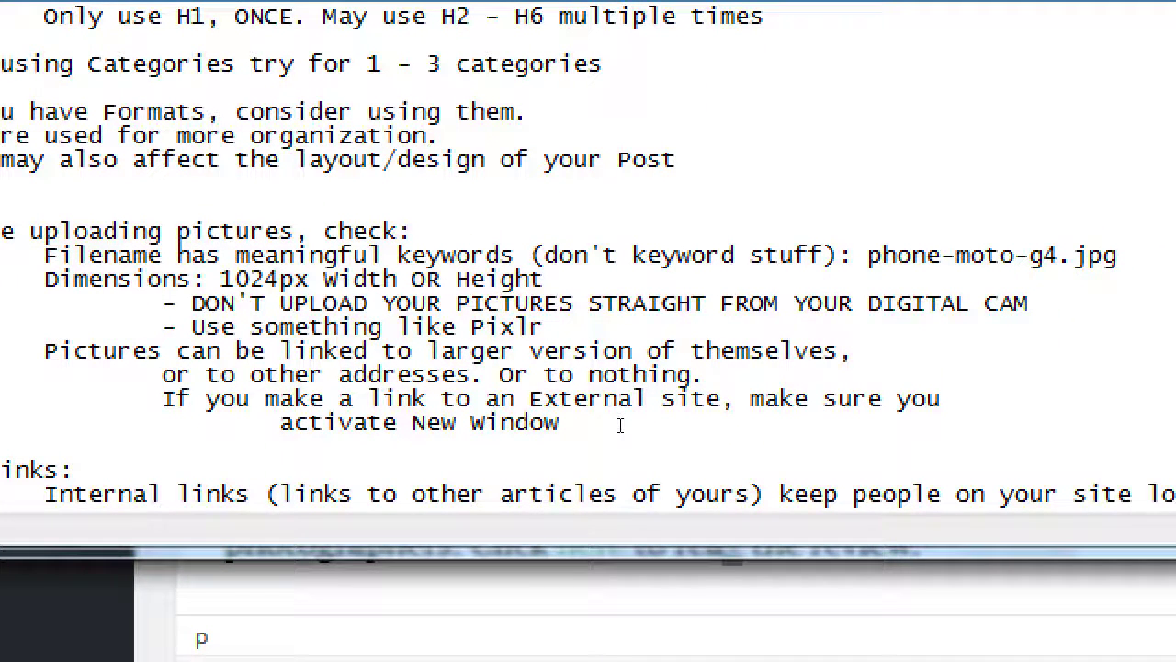
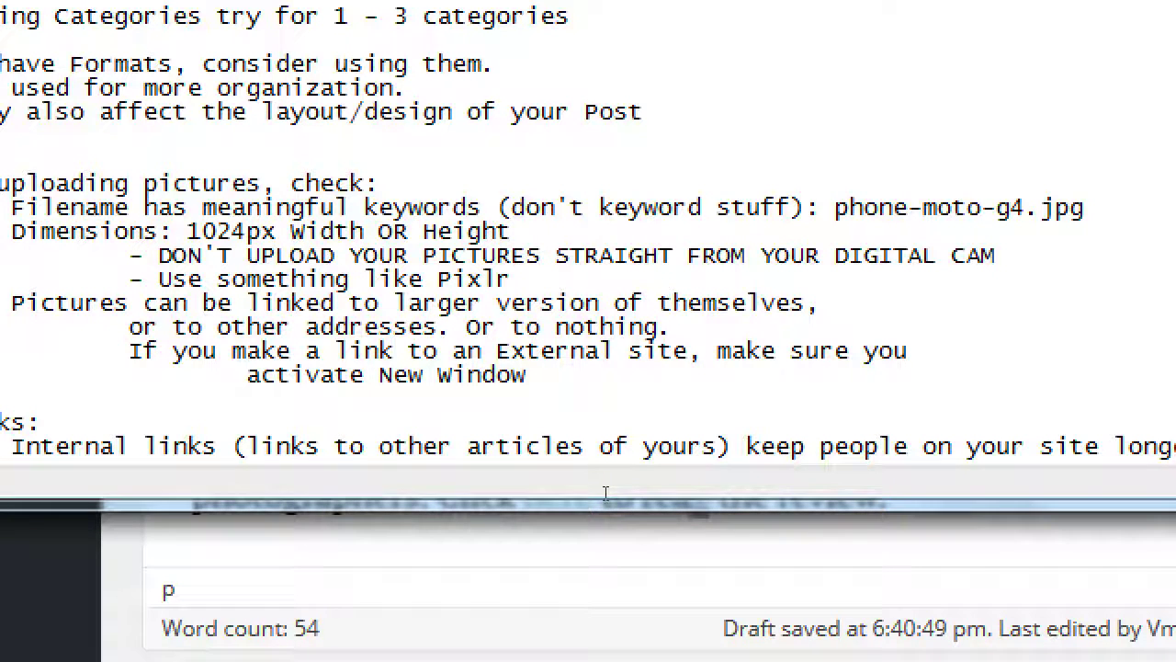
Step: Switch to the WordPress post and select the linked word "here" in the Conclusion paragraph to view its link address
left_click(588, 535)
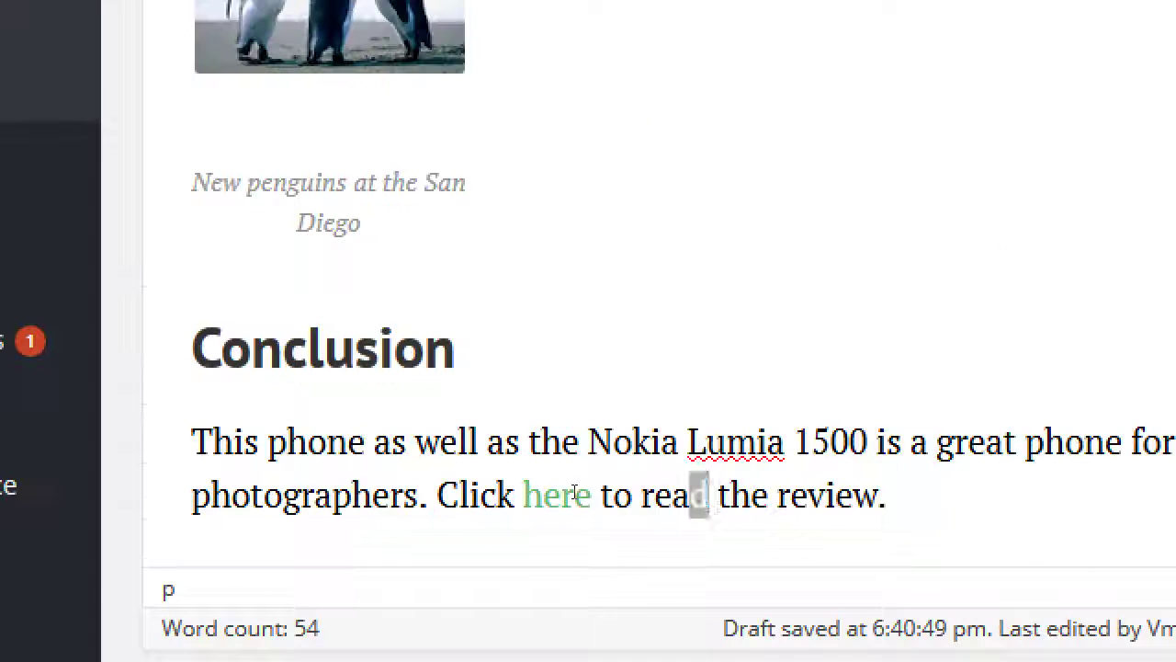
key("Left")
key("Left")
key("Left")
key("Left")
key("Left")
key("Left")
key("Left")
key("Left")
key("Left")
key("Left")
key("Left")
key("Left")
key("Left")
key("Left")
key("Left")
key("Left")
key("Left")
key("Left")
key("Left")
key("Left")
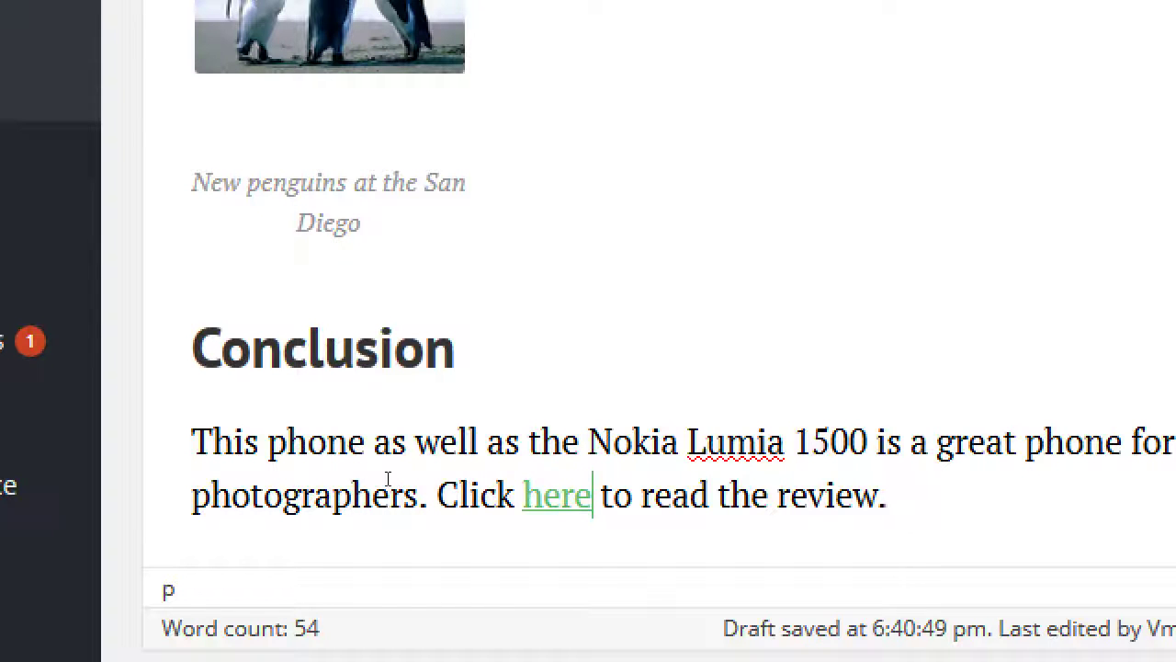
key("shift+Left")
key("shift+Left")
key("shift+Left")
key("shift+Left")
key("shift+Left")
key("shift+Left")
key("shift+Right")
key("shift+Right")
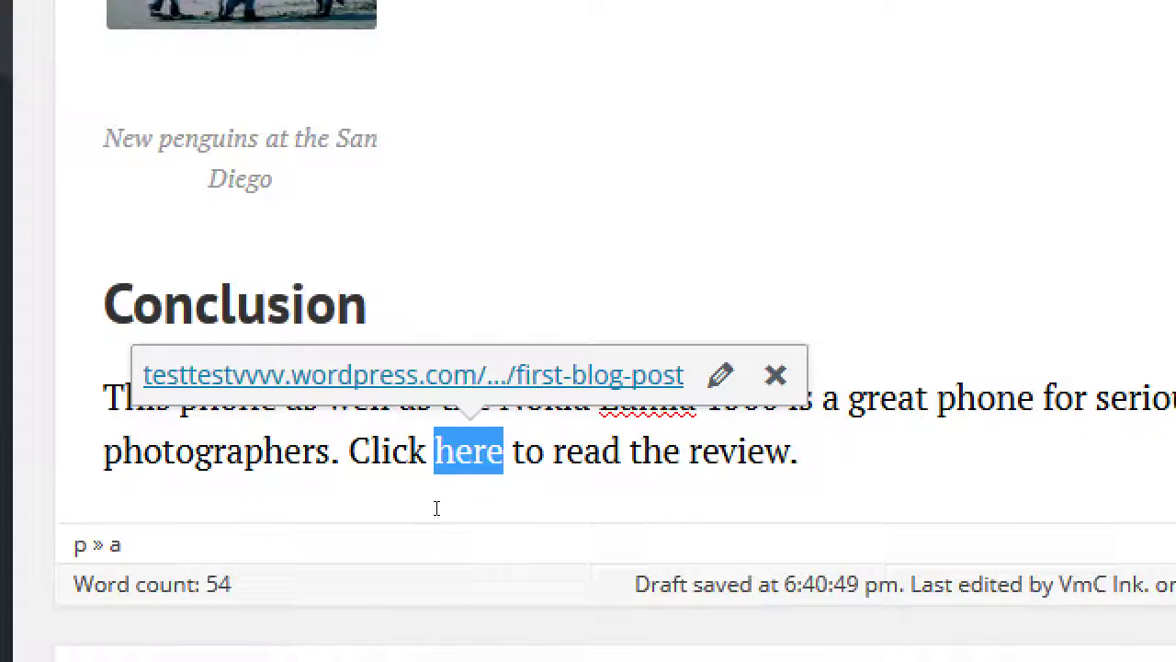
Step: Switch to the text notes and add the indented line "External links (links to other websites) to help you get Backlinks" under Use Links
key("alt+Tab")
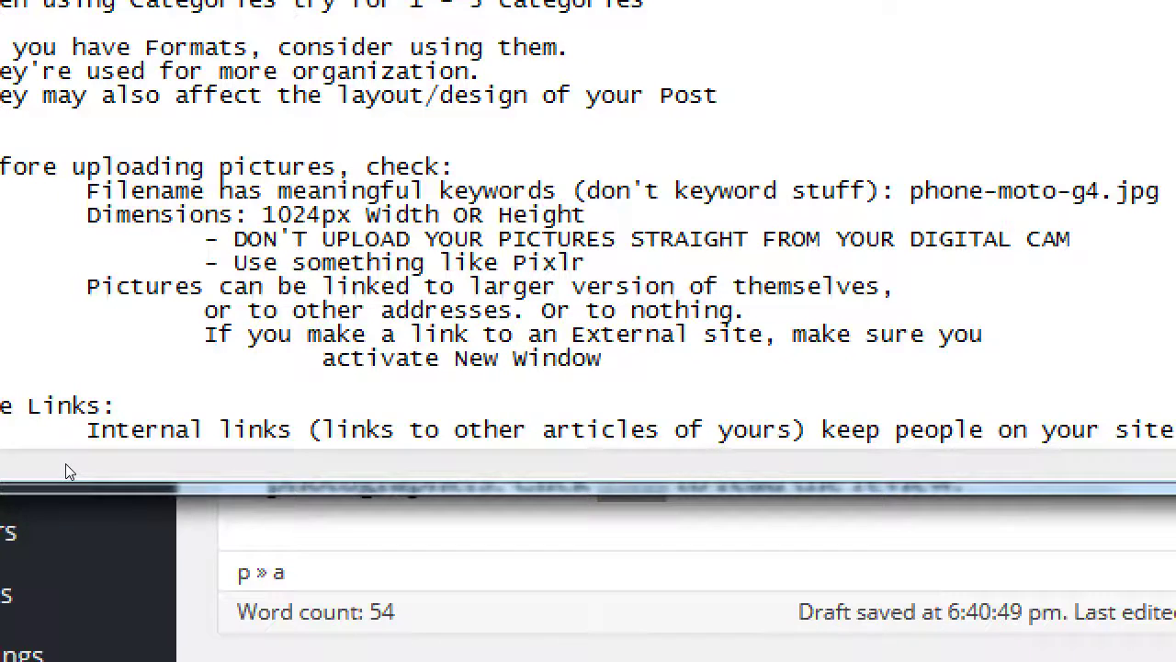
key("Return")
key("Tab")
type("ex")
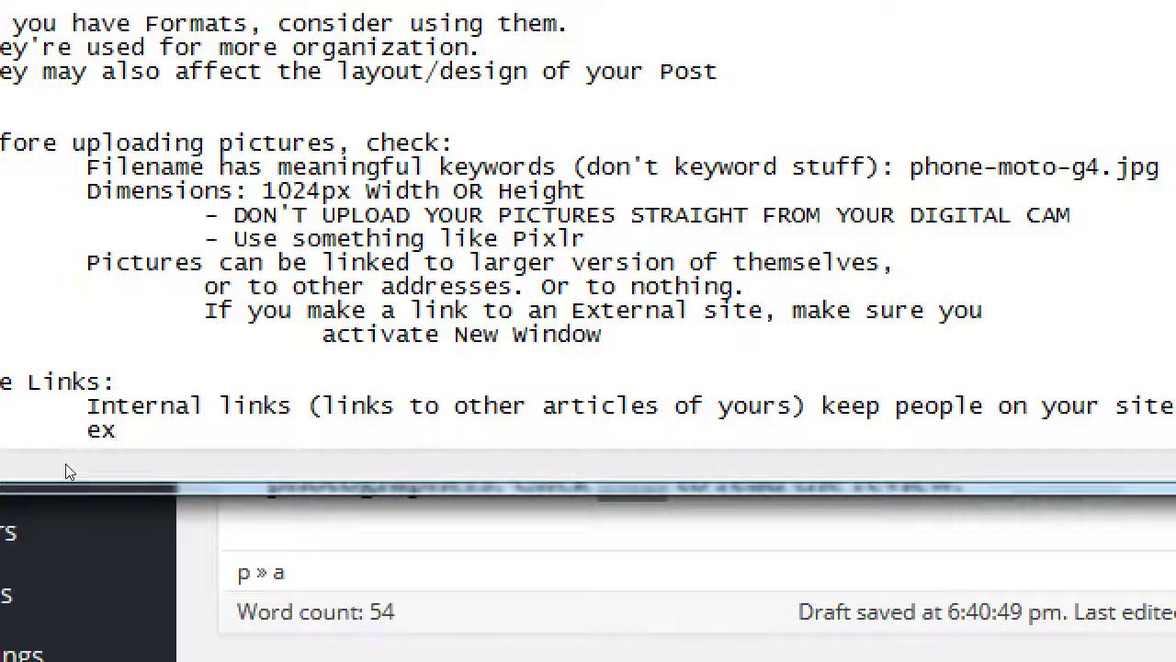
key("BackSpace")
type("x")
key("BackSpace")
key("BackSpace")
type("External links (li")
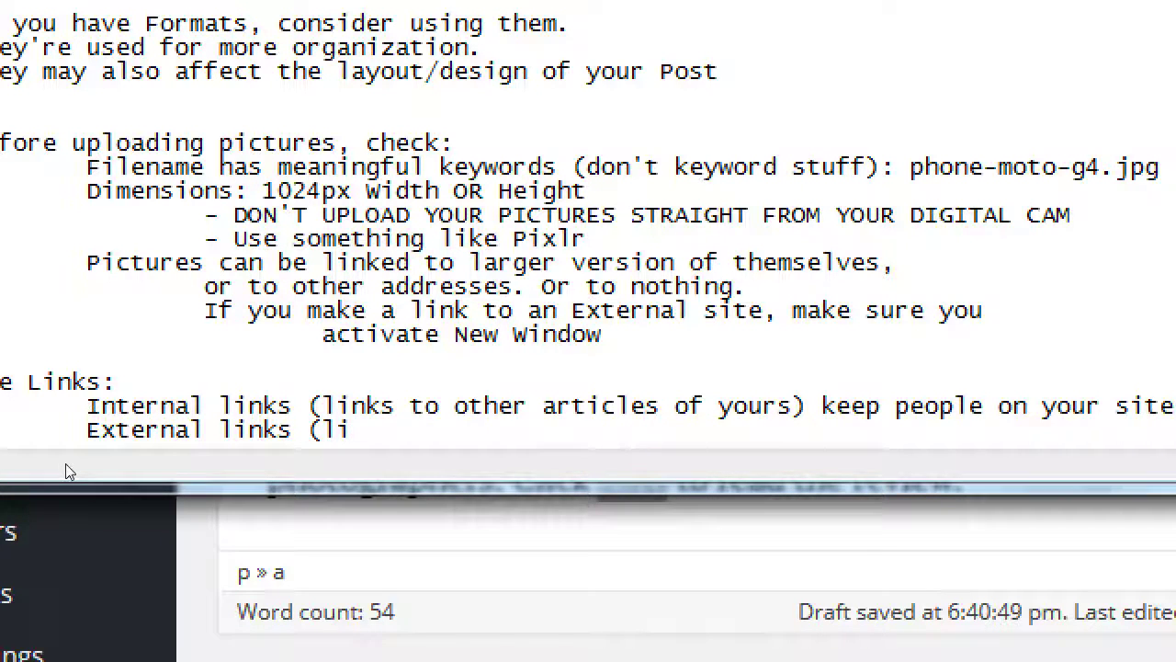
type("nks to other webs")
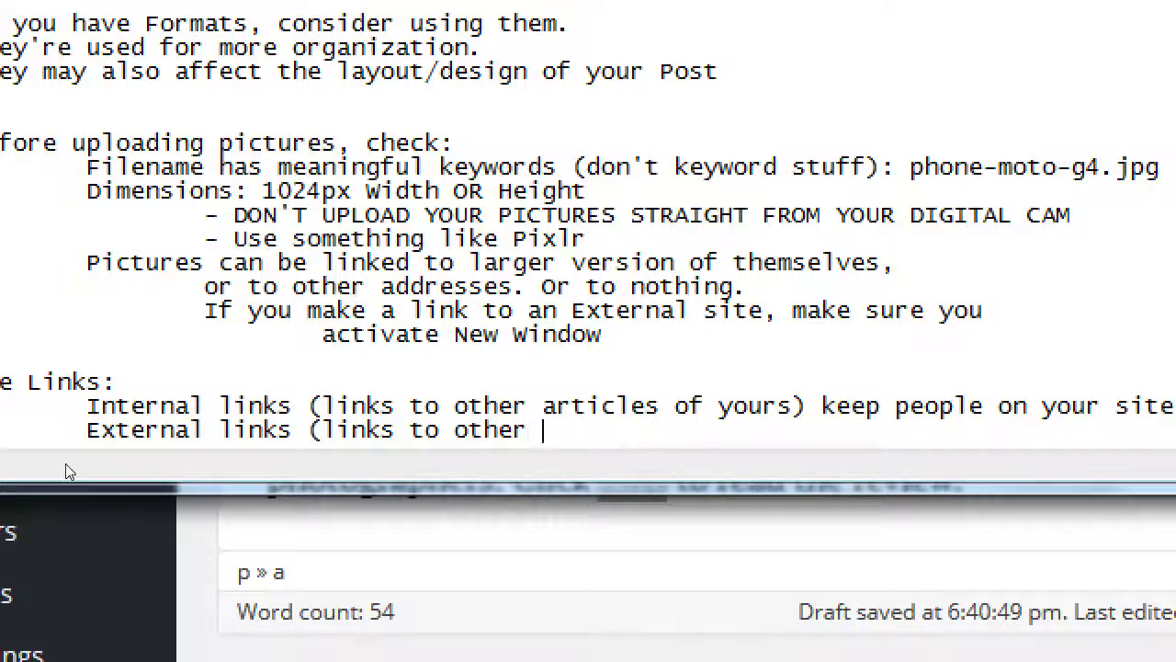
type("ites)")
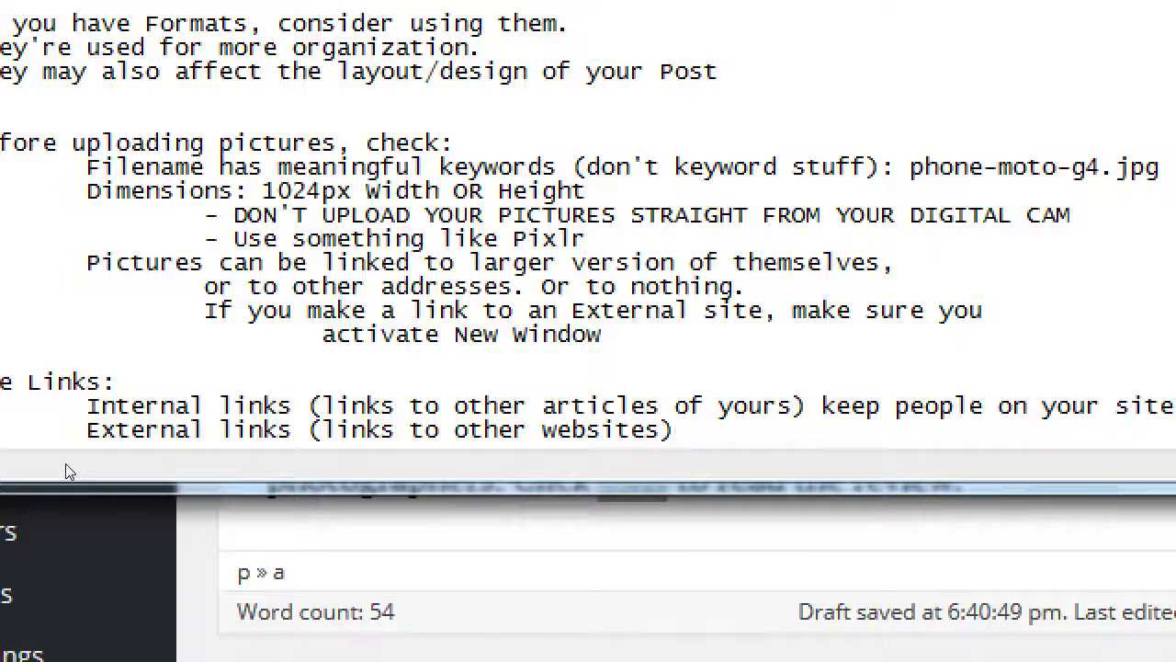
type(" to ")
type("help ")
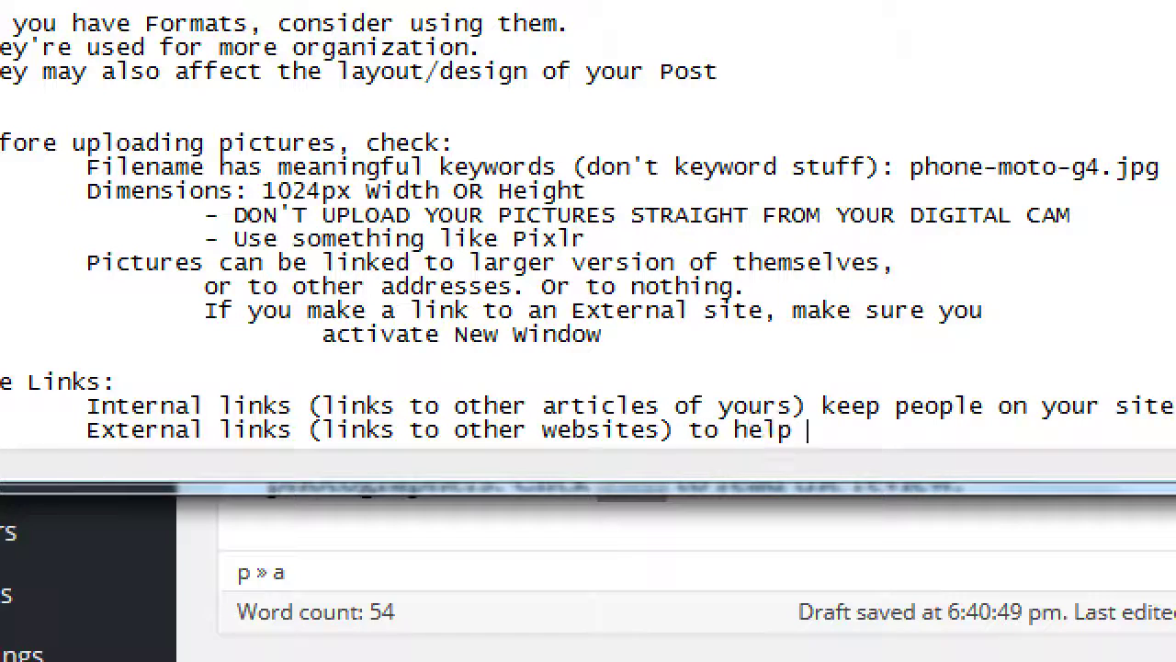
type("you get Backlinks")
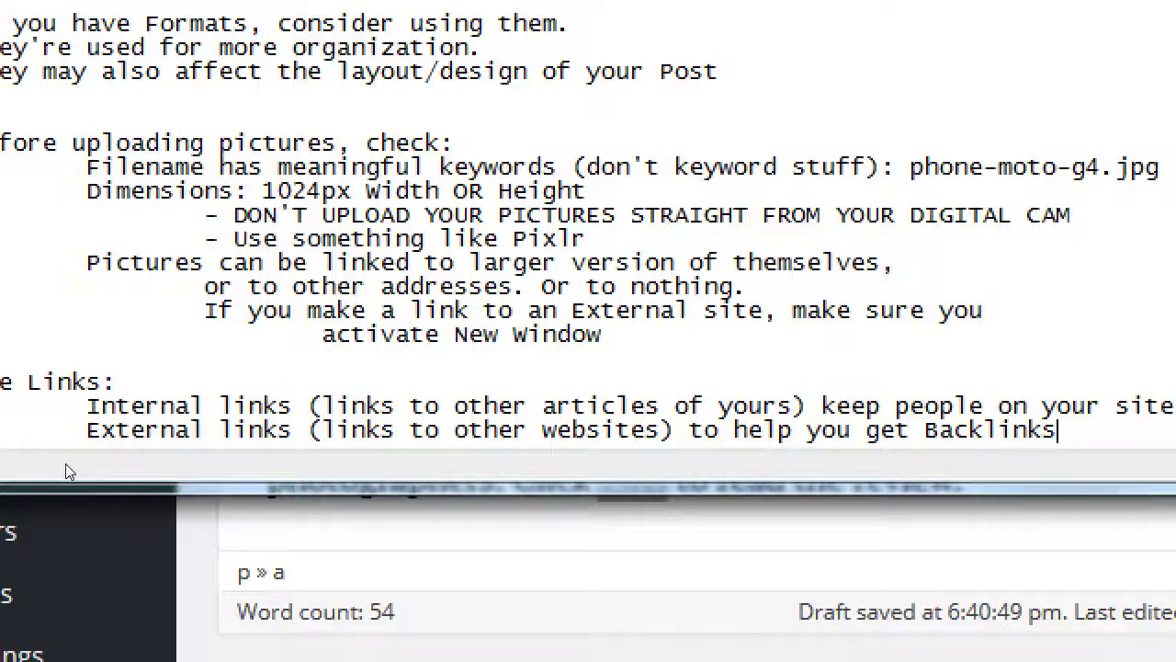
Step: Add the further indented line "(Backlinks are valubale links from another site to yours)" beneath the external links note
key("Return")
key("Tab")
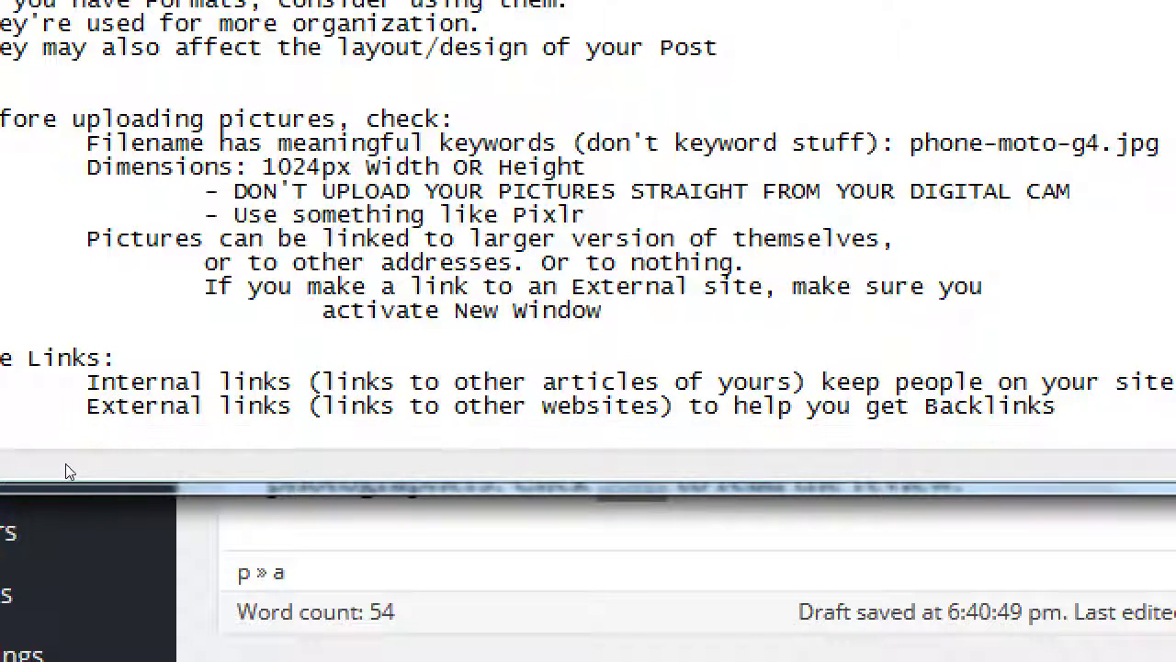
key("Tab")
type("(Bac")
key("BackSpace")
key("BackSpace")
key("BackSpace")
type("Ba")
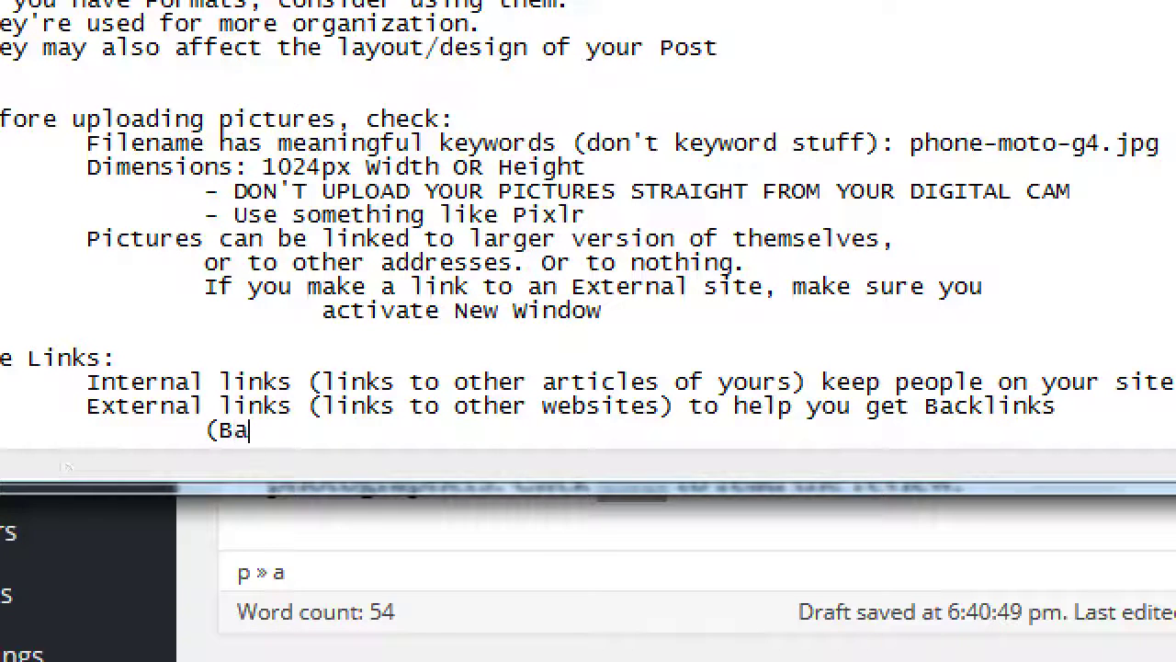
type("cklinks are v")
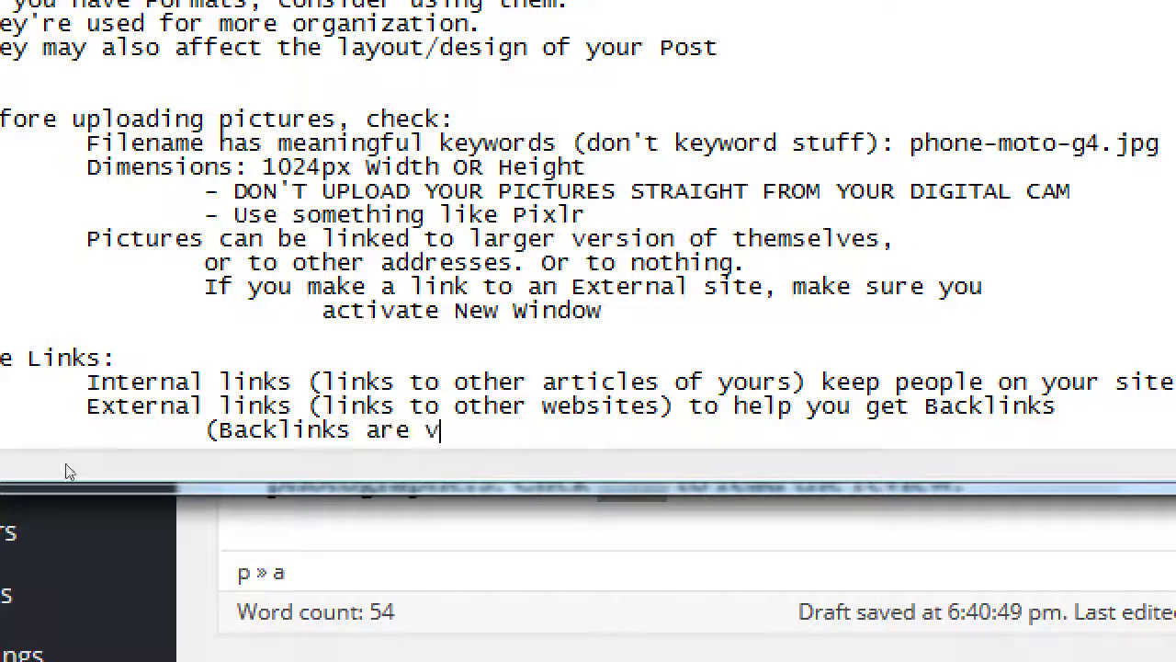
type("alubale links from ot")
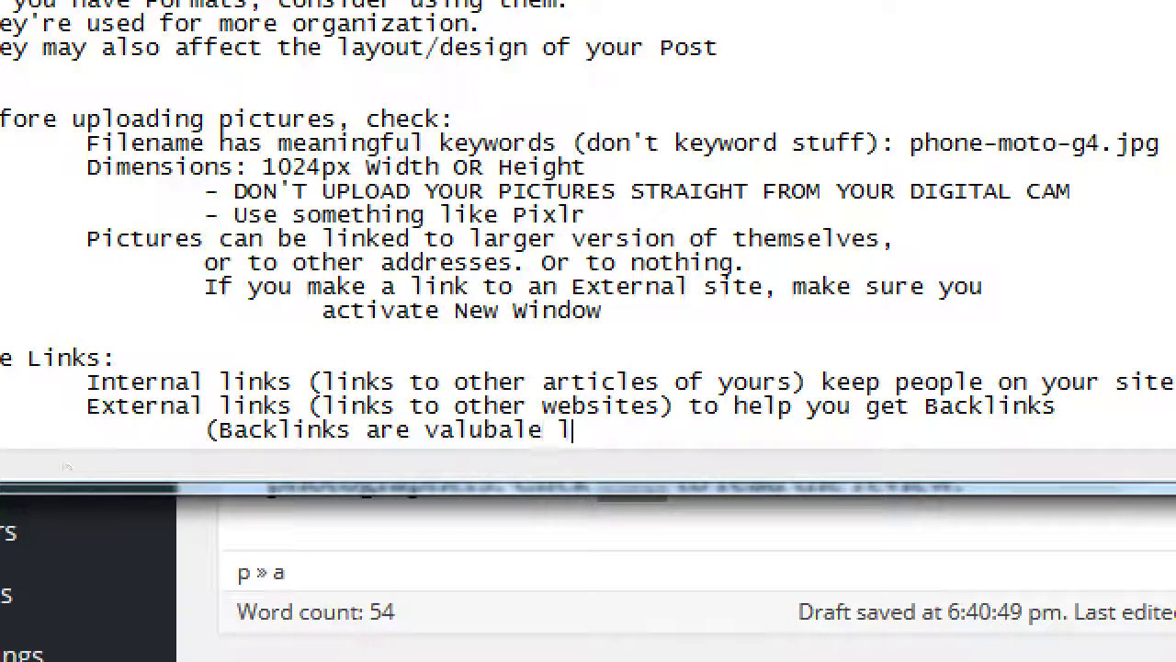
key("BackSpace")
key("BackSpace")
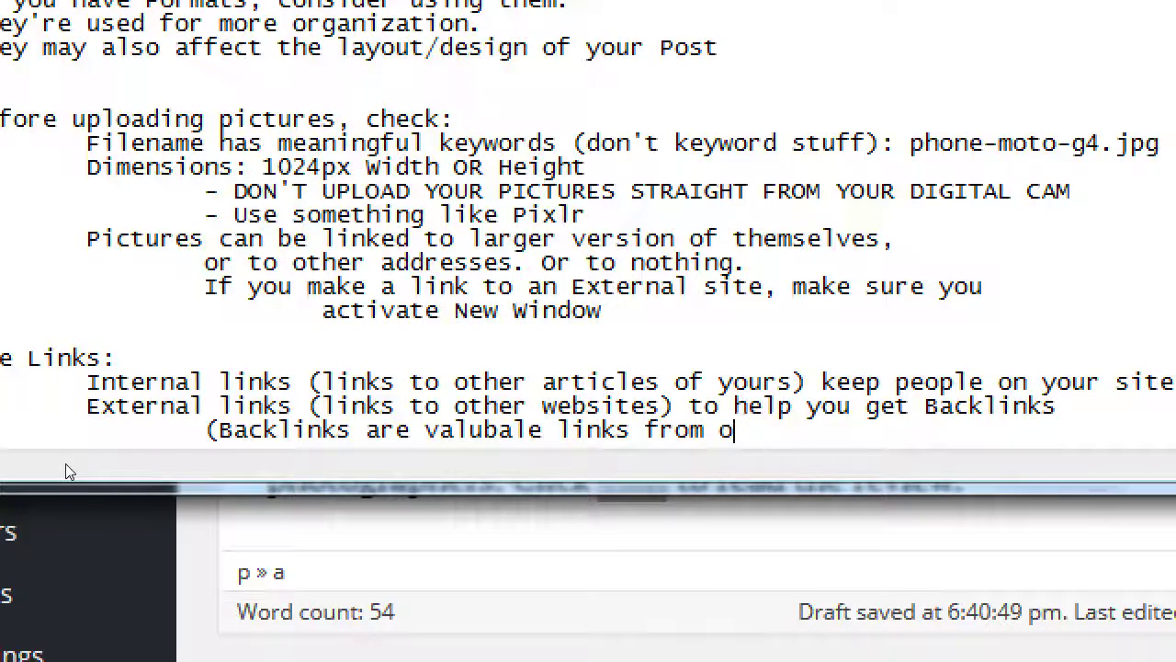
type("another sit")
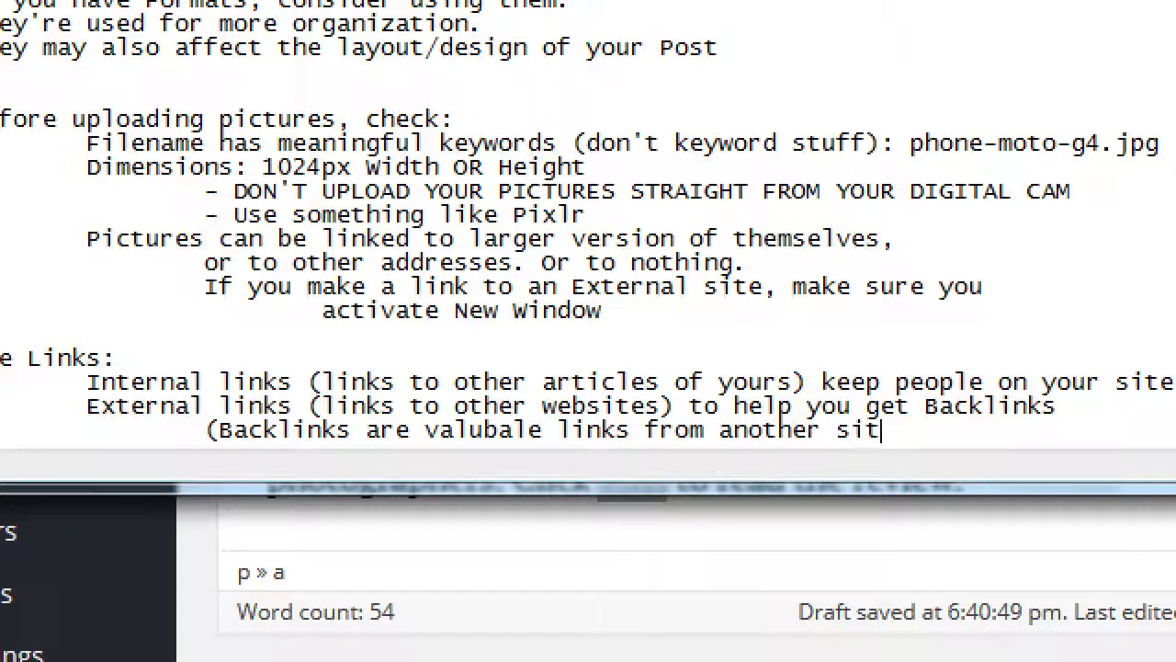
type("e to yours)")
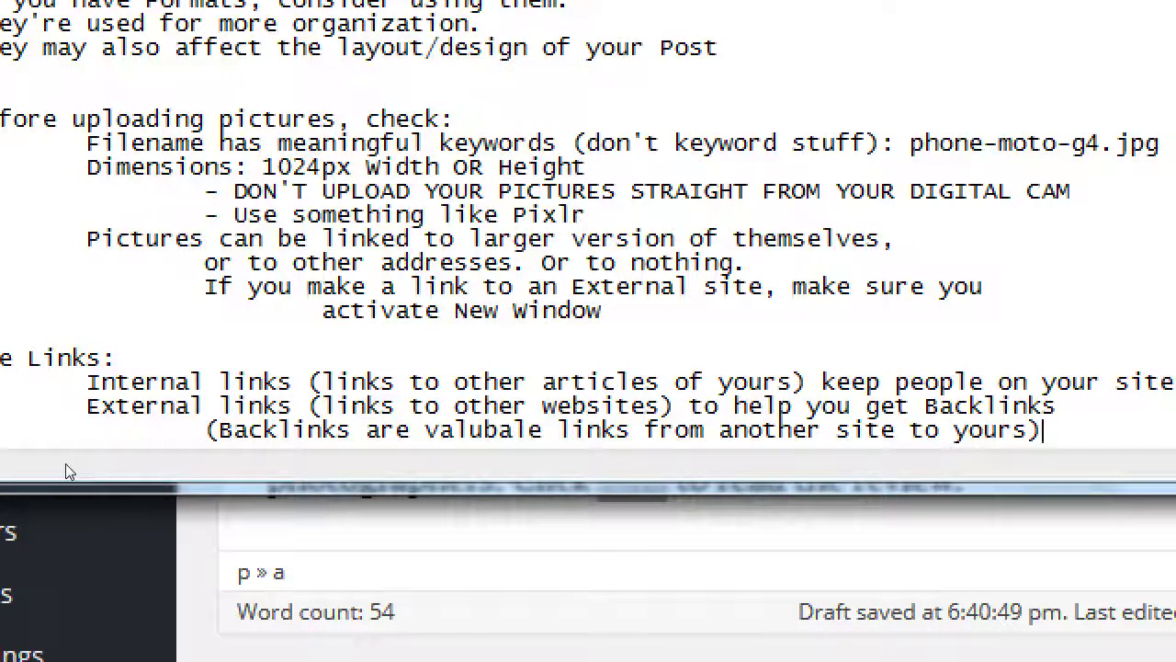
Step: Add the indented line "(RELEVANT websites linked to your site are the best Backlinks)" beneath the backlinks definition
key("Return")
key("Tab")
key("Tab")
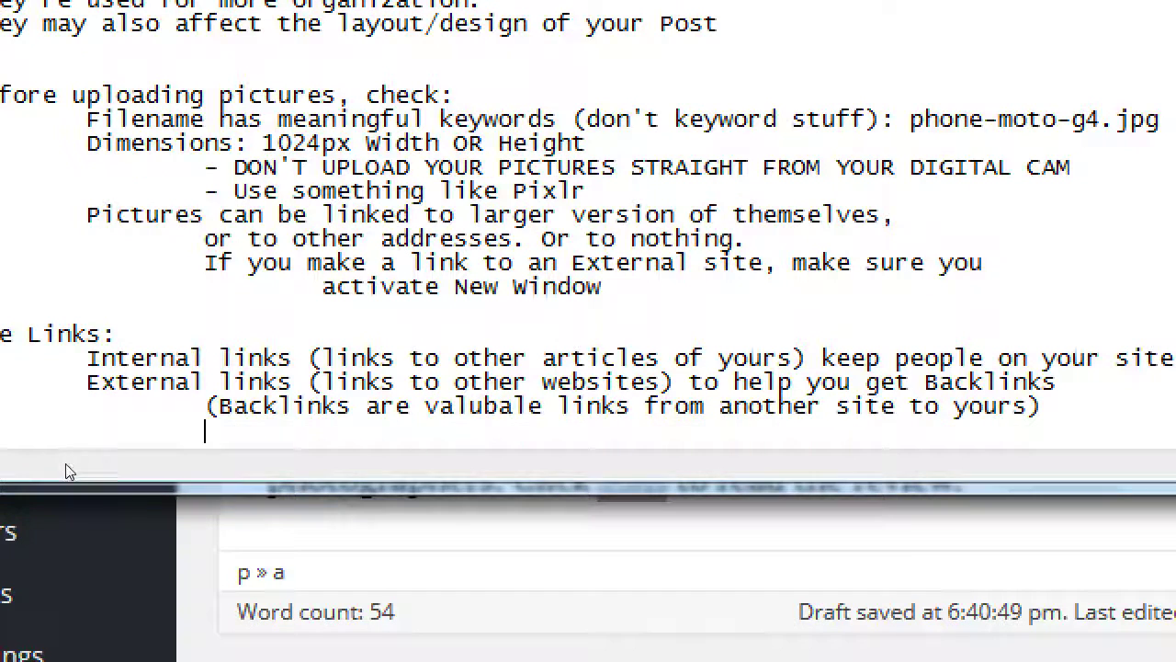
type("(RELEVANT SE")
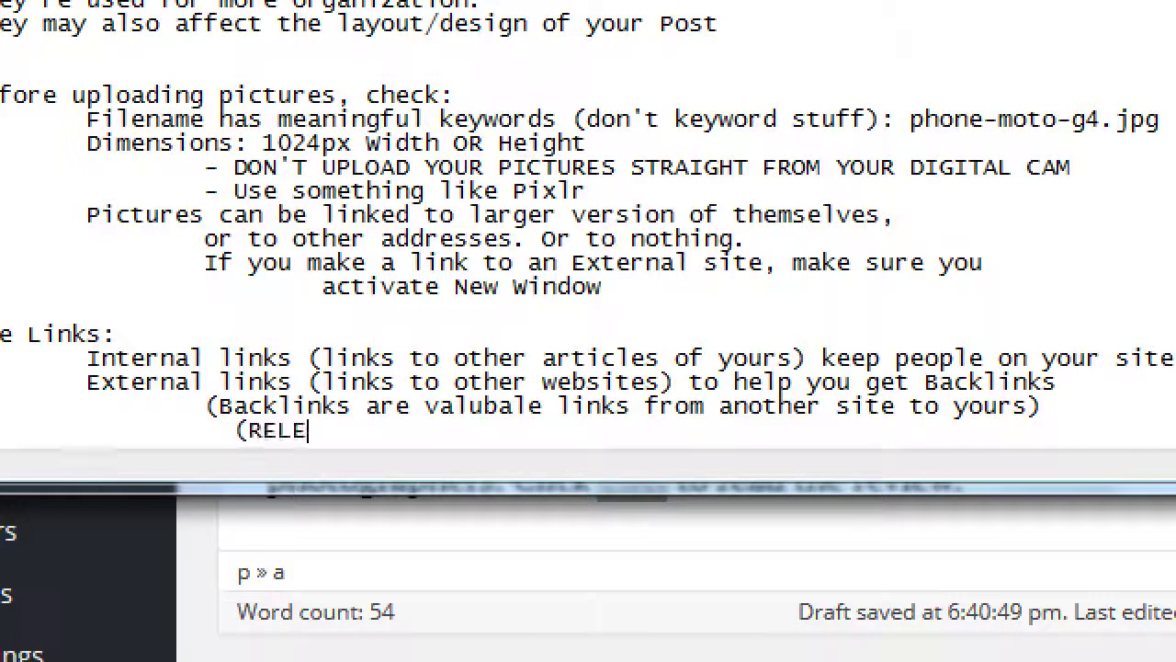
key("BackSpace")
key("BackSpace")
type("websites b")
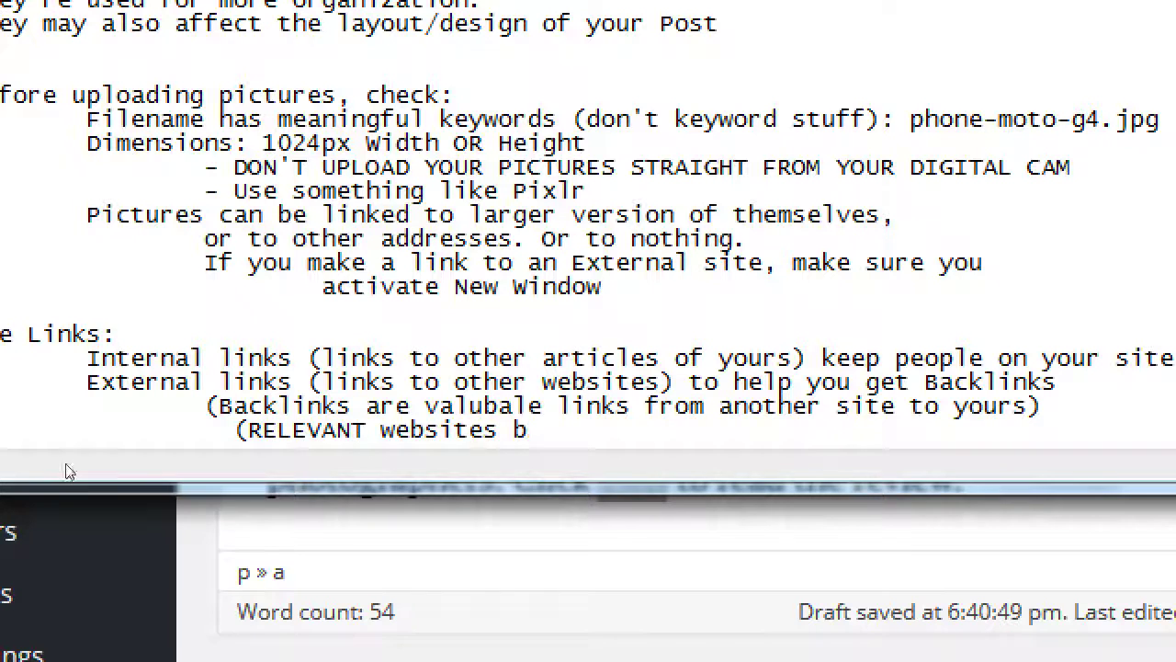
key("BackSpace")
type("l")
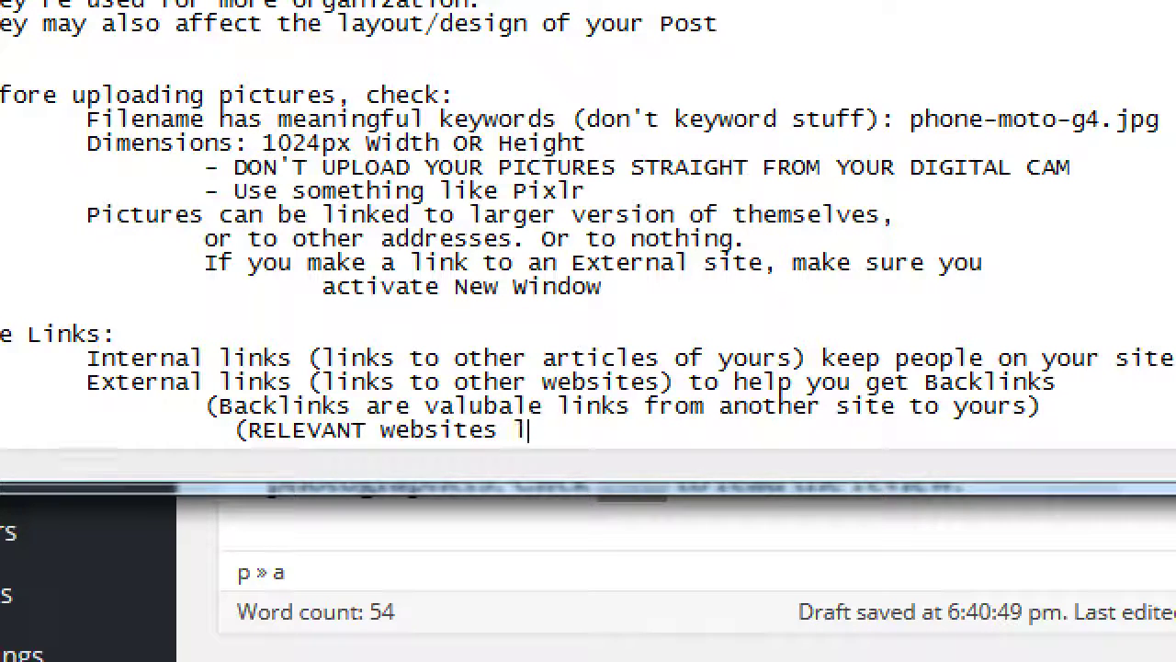
type("inked")
key("BackSpace")
type("d ")
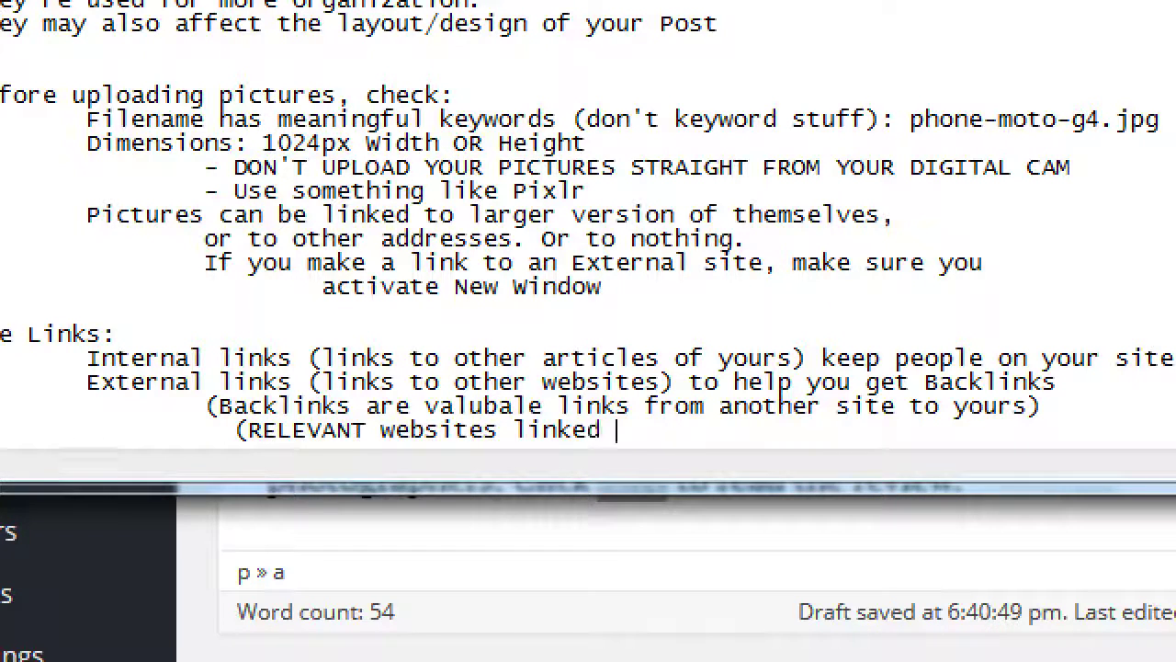
type("to your site are the b")
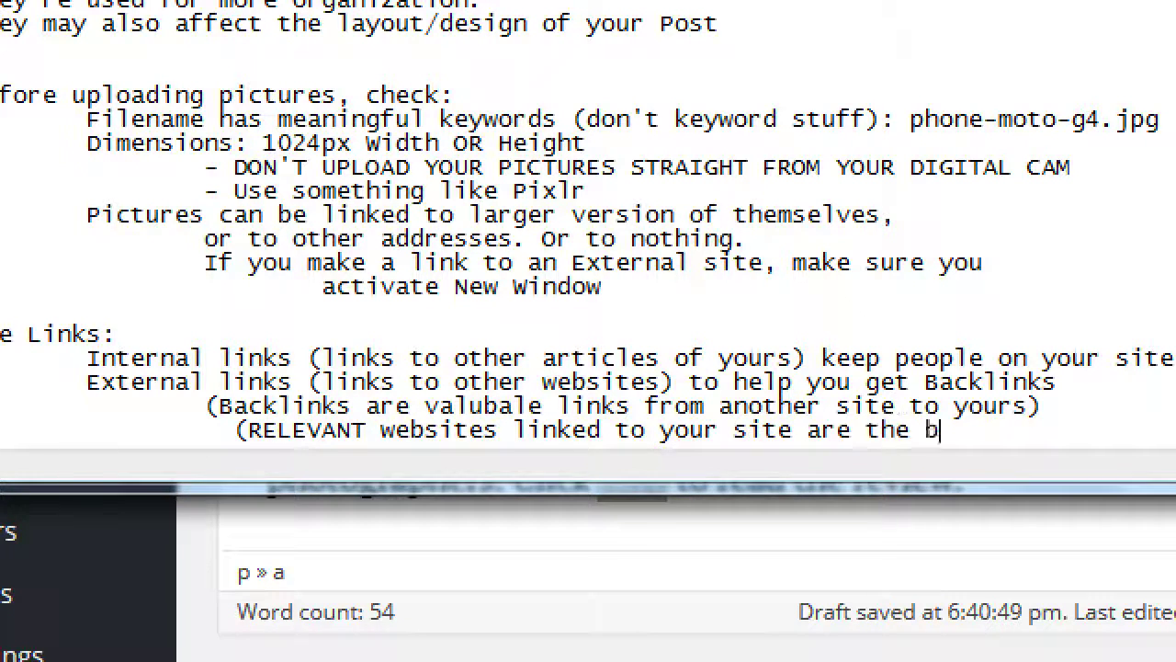
type("est Backlinks)")
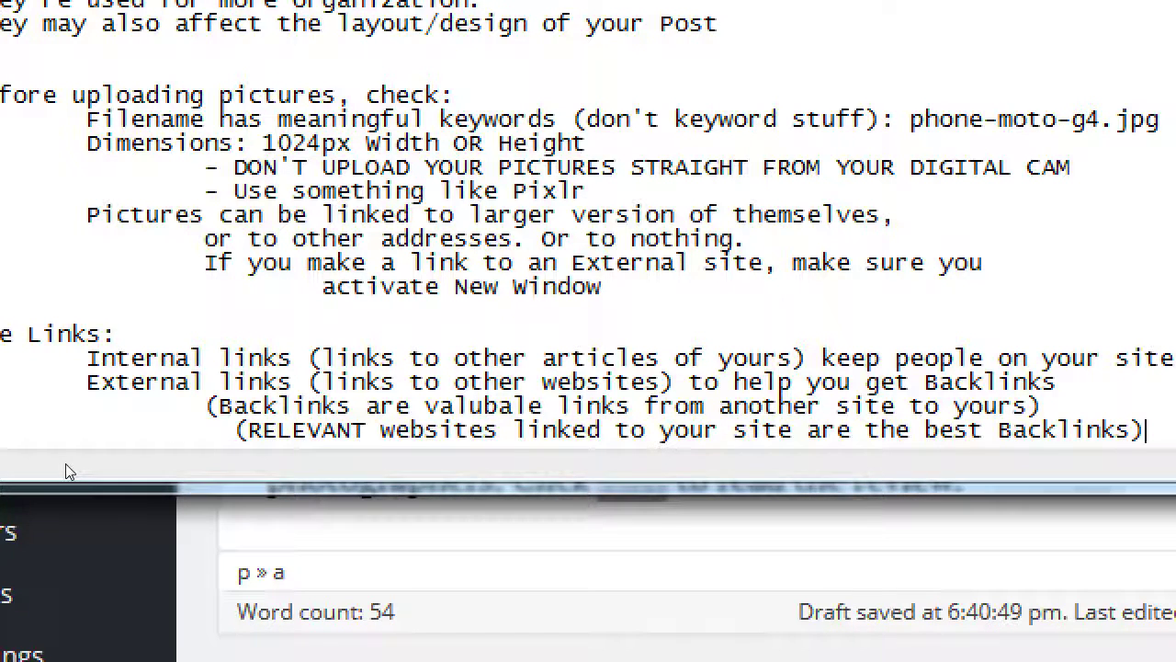
double_click(116, 357)
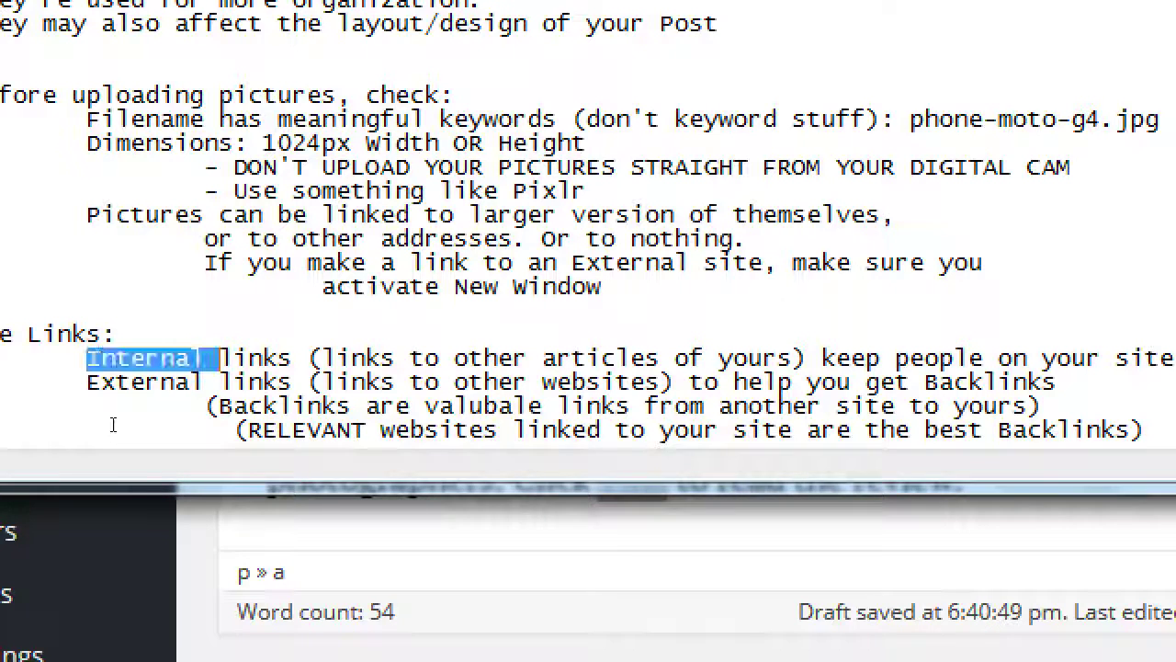
double_click(117, 381)
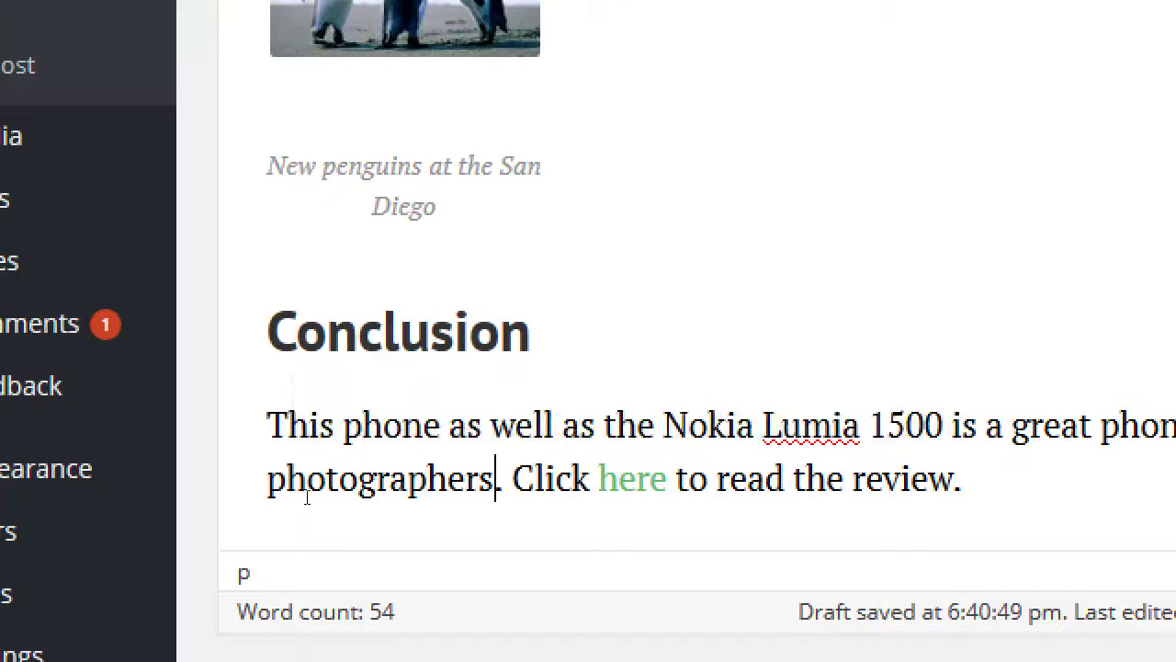
left_click(307, 486)
double_click(749, 478)
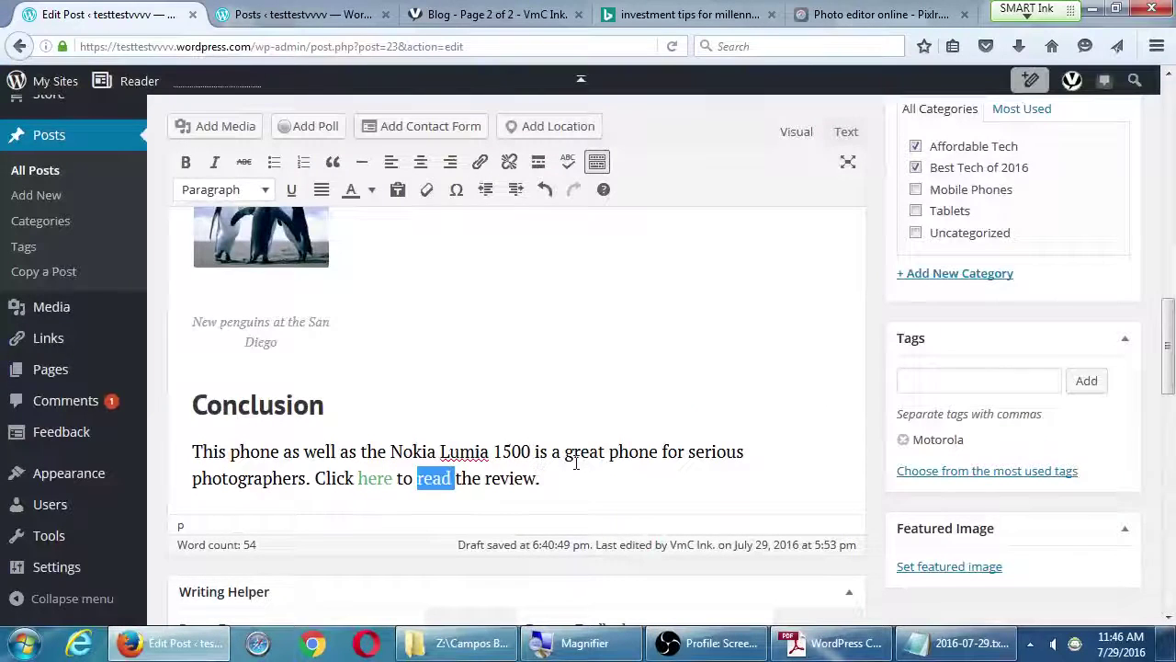
left_click(879, 434)
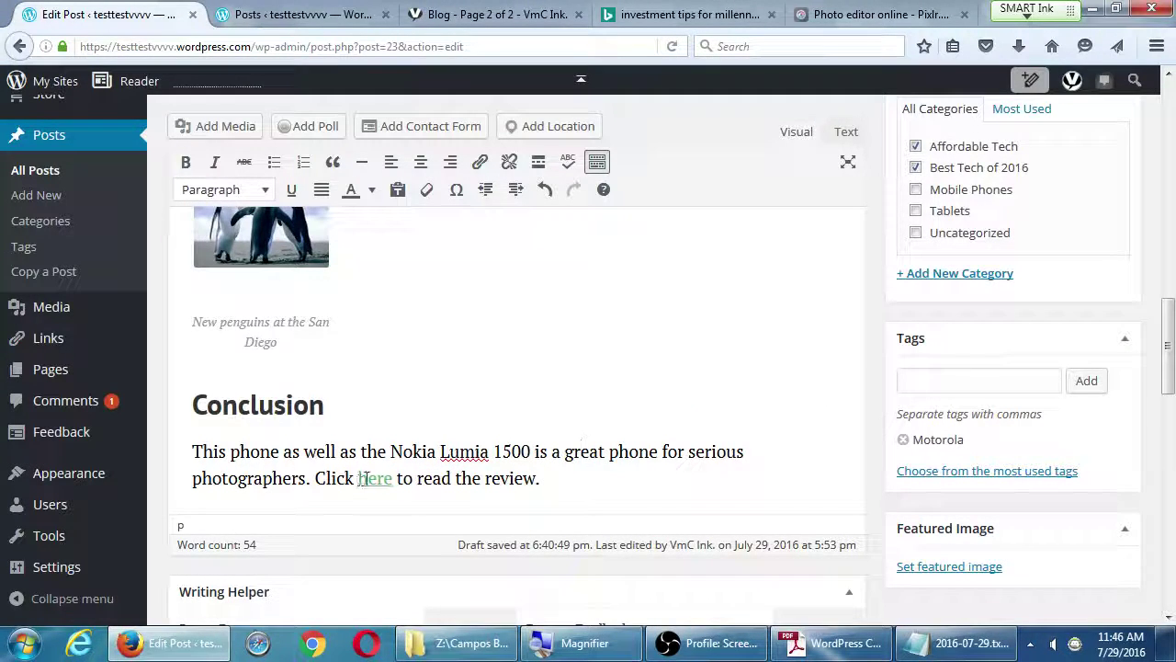
left_click(574, 477)
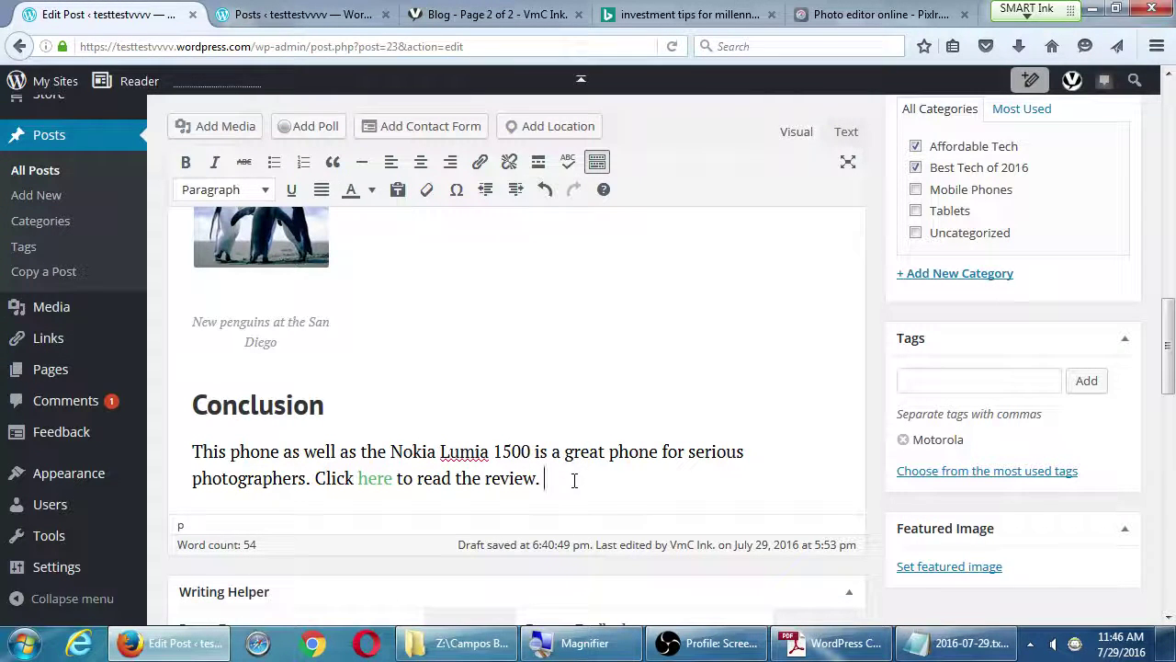
type("Do you have a differeing")
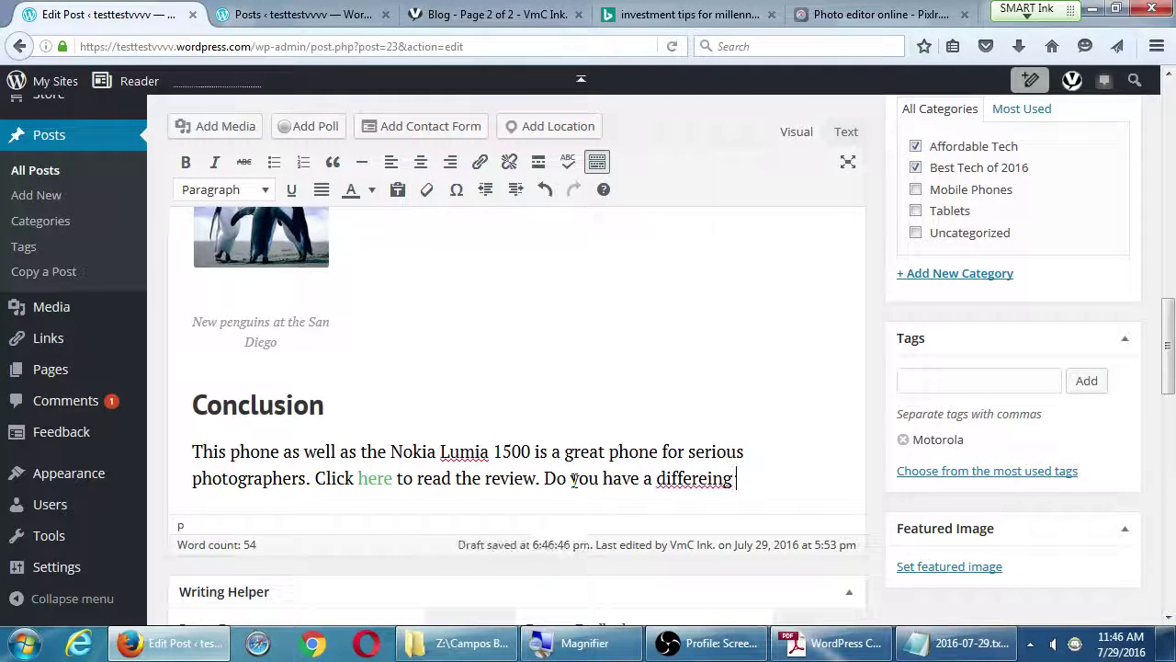
key("BackSpace")
key("BackSpace")
key("BackSpace")
key("BackSpace")
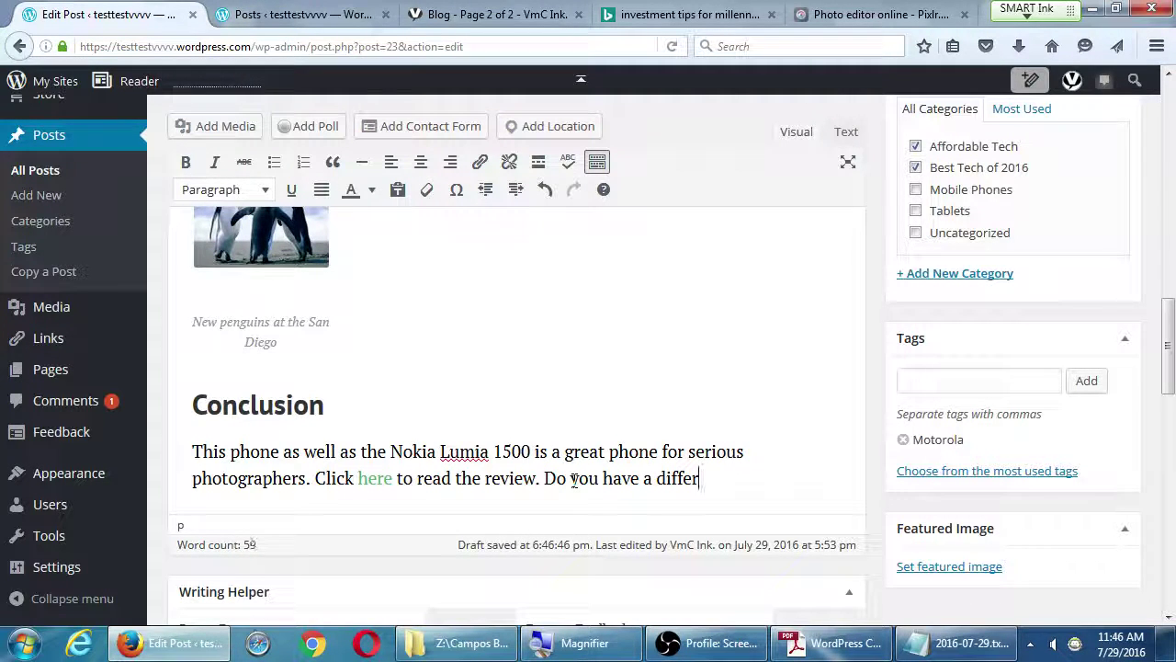
key("BackSpace")
key("BackSpace")
key("BackSpace")
key("BackSpace")
key("BackSpace")
key("BackSpace")
key("BackSpace")
key("BackSpace")
key("BackSpace")
key("BackSpace")
key("BackSpace")
key("BackSpace")
key("BackSpace")
key("BackSpace")
key("BackSpace")
key("BackSpace")
key("BackSpace")
key("BackSpace")
key("BackSpace")
key("BackSpace")
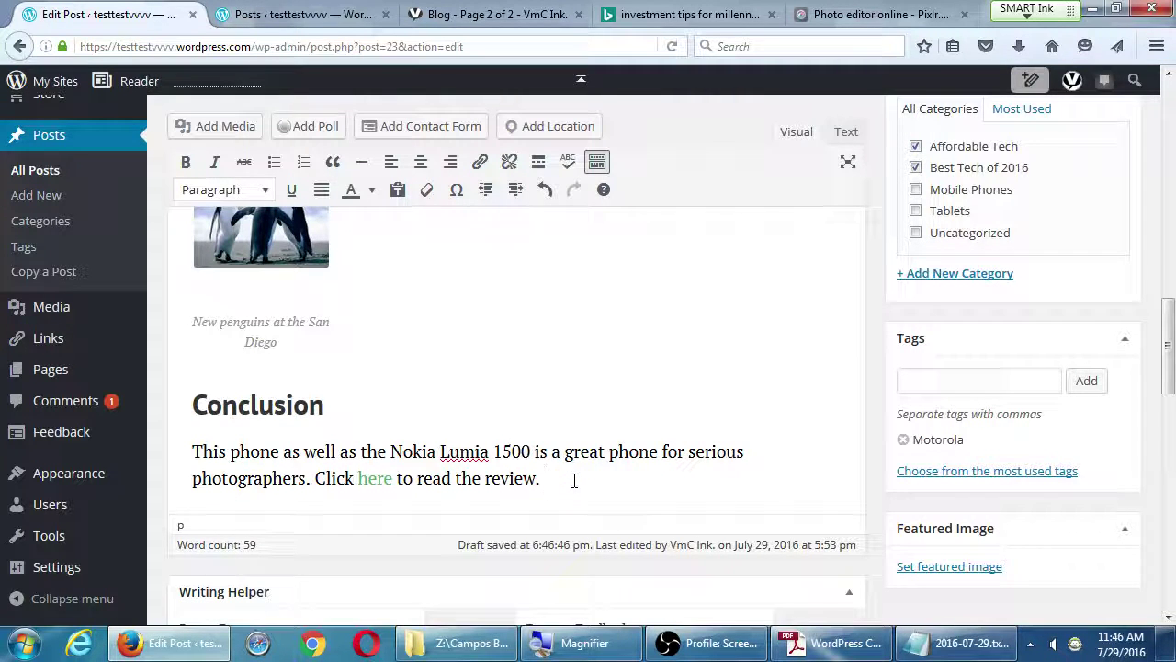
Step: Add "Check this differing opinion: John's Reviews" to the end of the Conclusion paragraph
type("Check this diff")
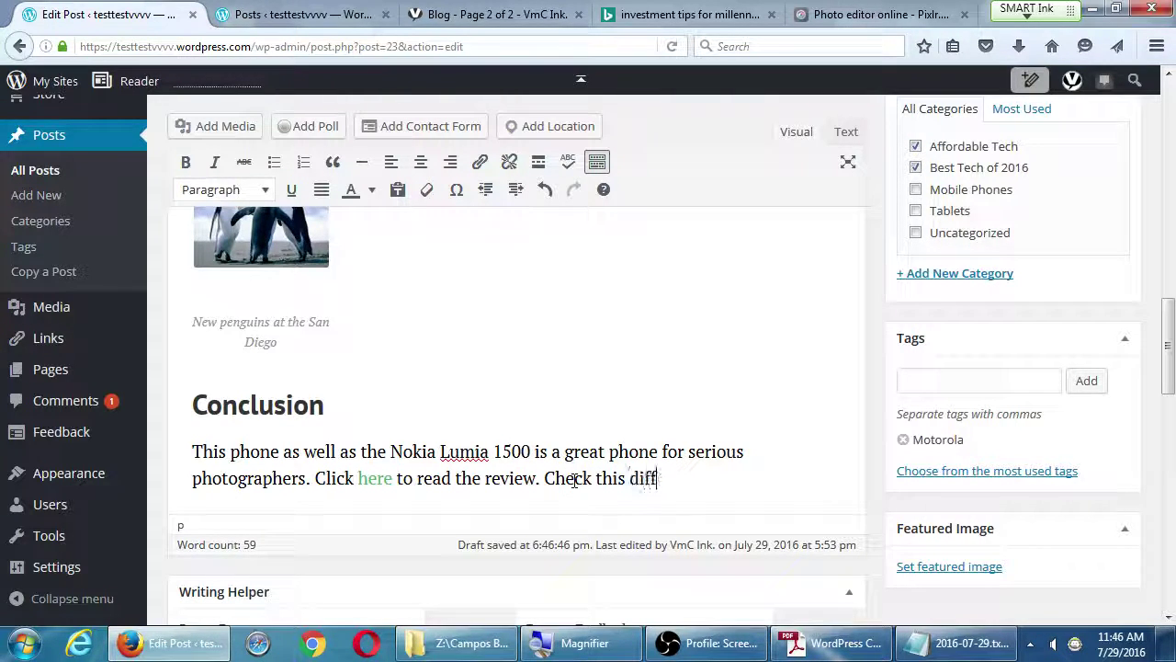
type("ering opinio")
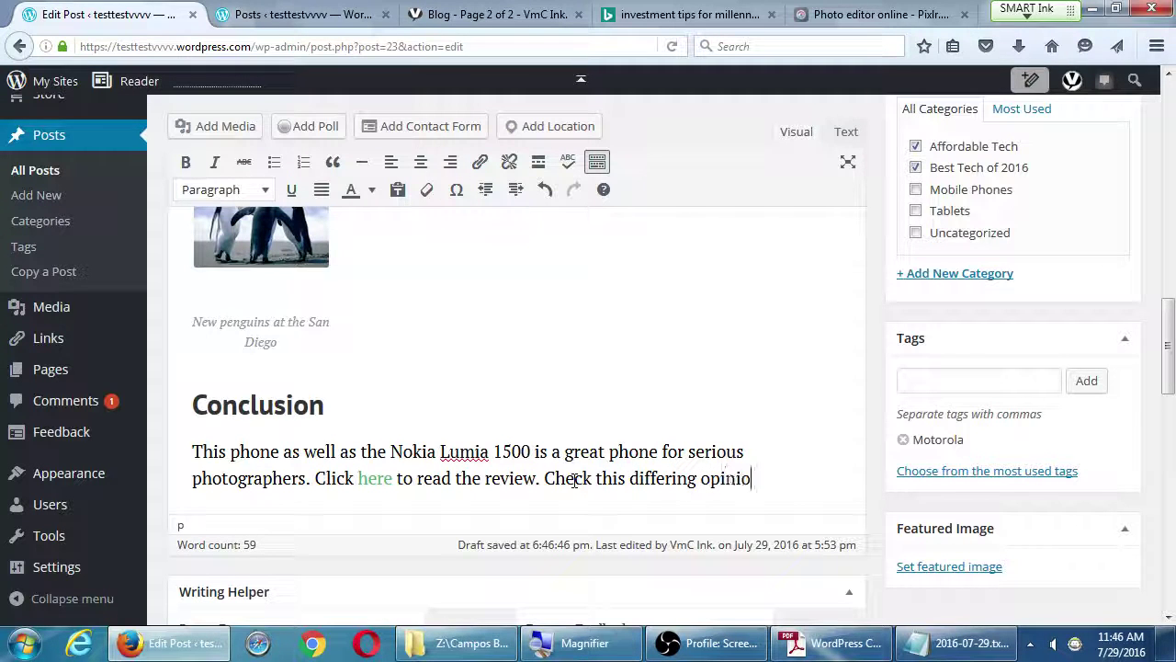
type("n: John's Reviews")
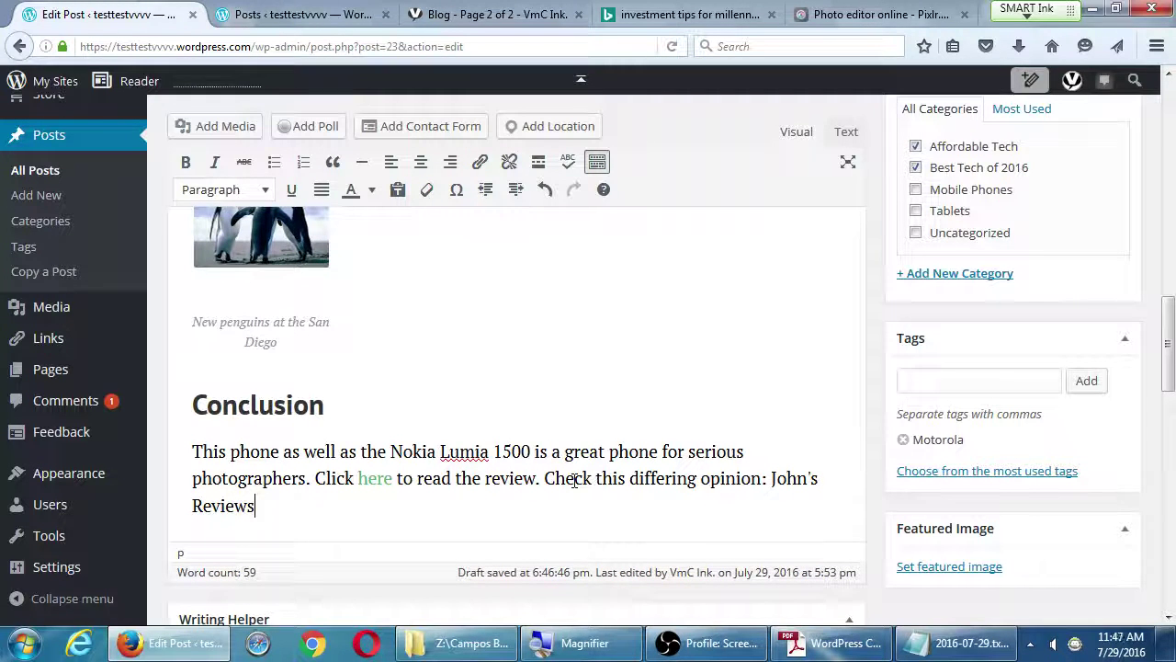
key("Up")
key("Right")
key("Right")
key("Right")
key("Right")
key("Right")
key("Right")
key("Right")
key("Right")
key("Right")
key("Right")
key("Right")
key("Right")
key("Right")
key("Right")
key("Right")
key("Right")
key("Right")
key("Right")
key("Right")
key("Right")
key("Right")
key("Right")
key("Right")
key("Right")
key("Right")
key("Right")
key("Right")
key("Right")
key("Right")
key("Right")
key("Right")
key("Right")
key("Right")
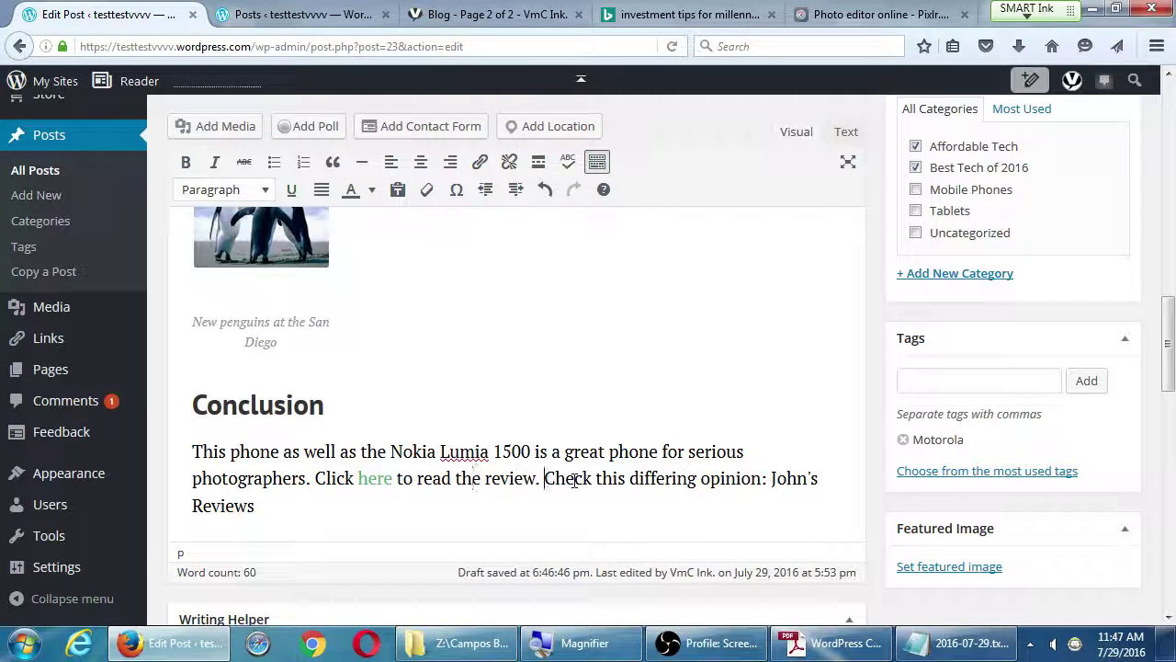
double_click(571, 478)
key("ctrl+k")
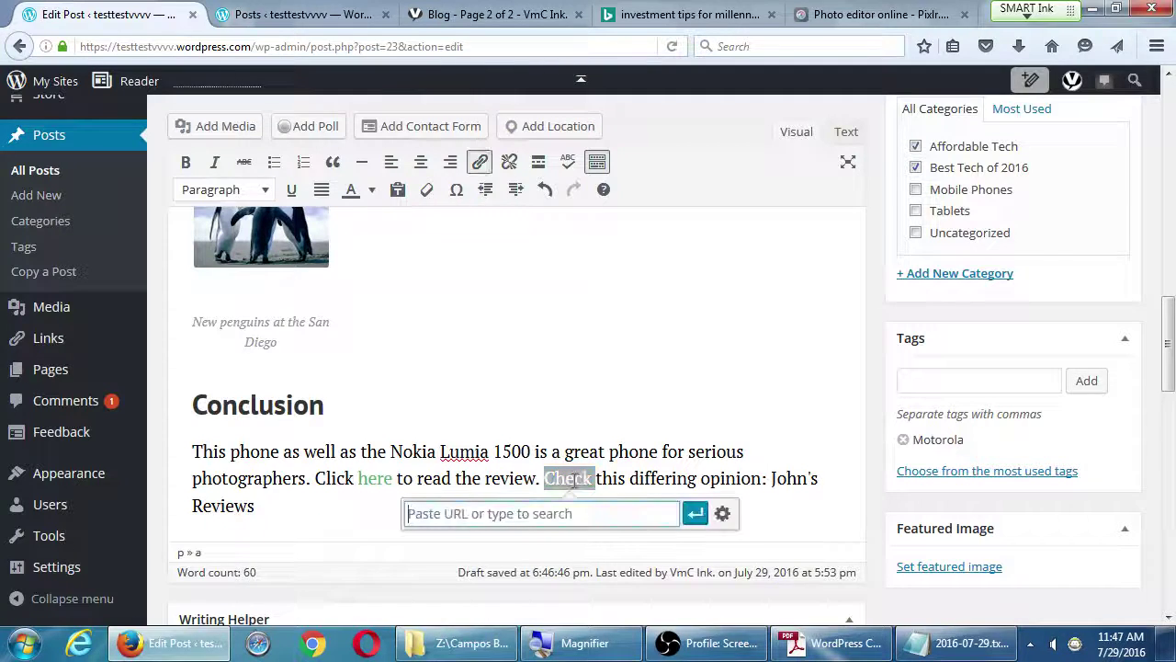
type("http://jons")
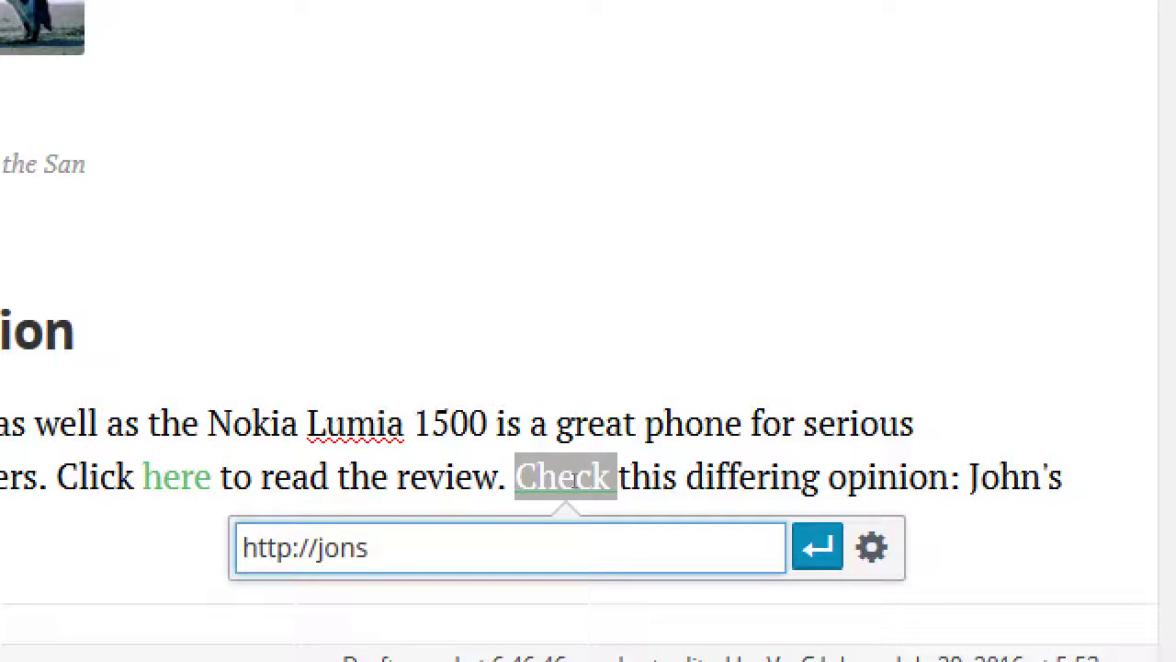
type("reviews.com/")
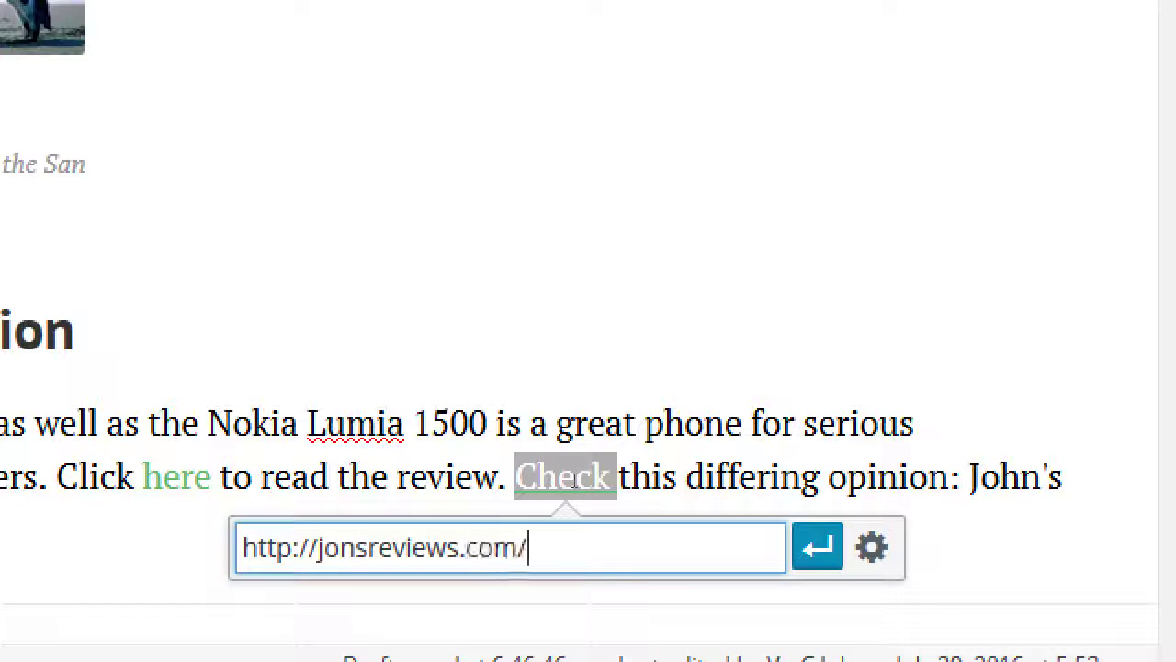
type("motorola.html")
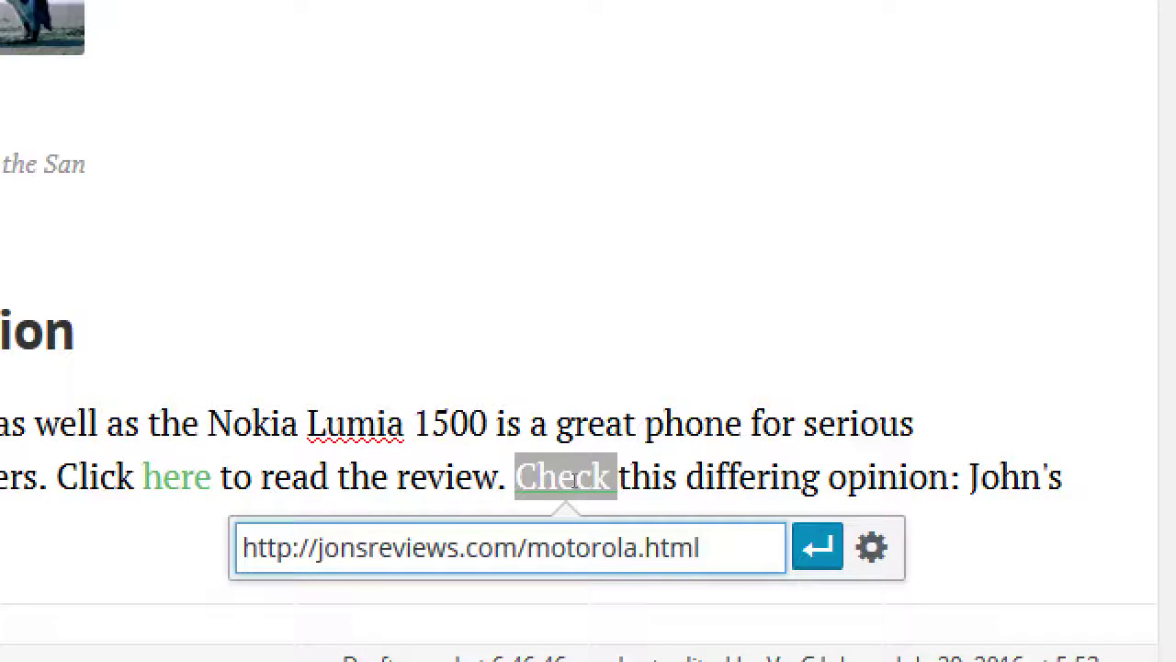
key("Return")
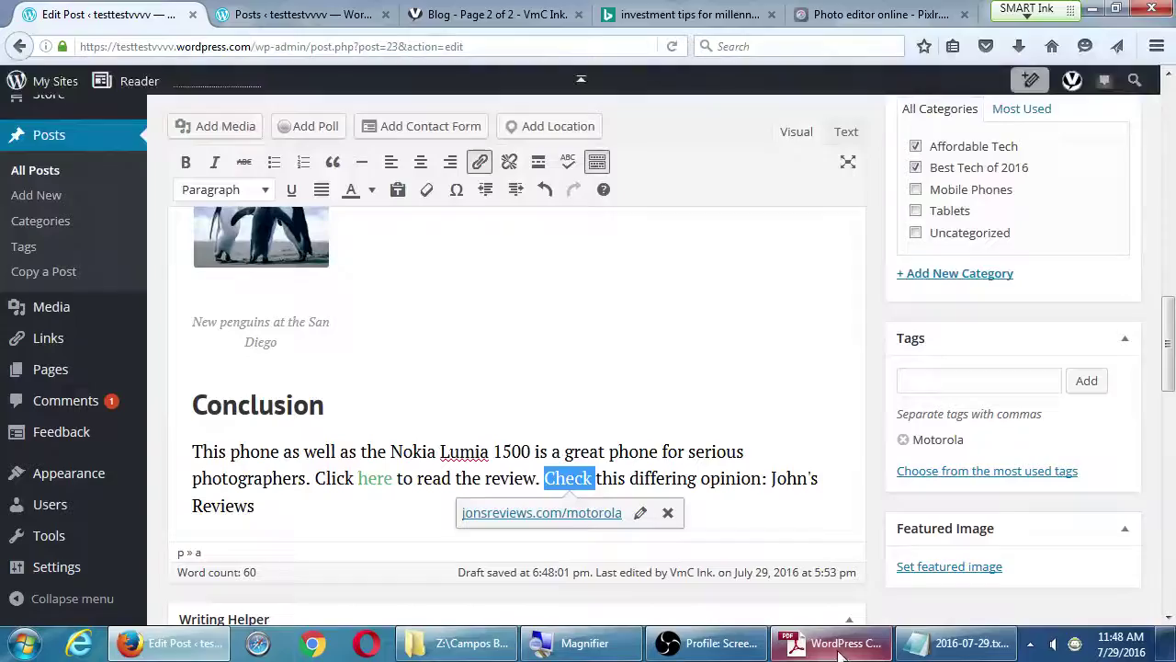
Step: Glance at the WordPress Checklist PDF and review the Use Links section of the text notes at full size
left_click(839, 648)
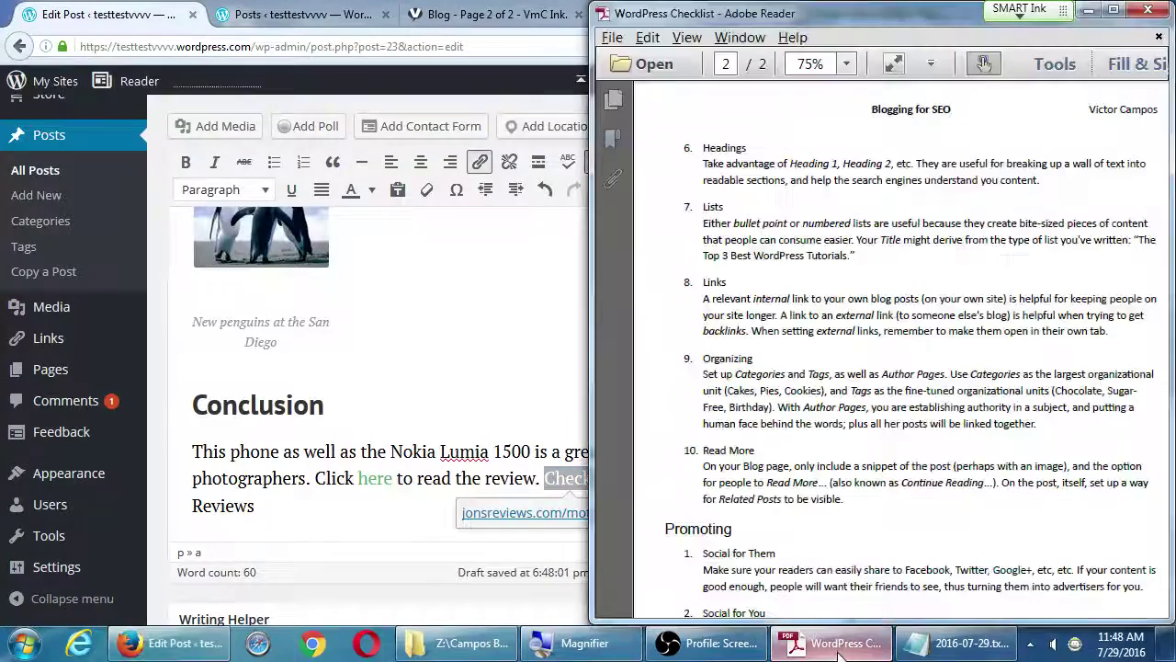
left_click(844, 648)
left_click(978, 658)
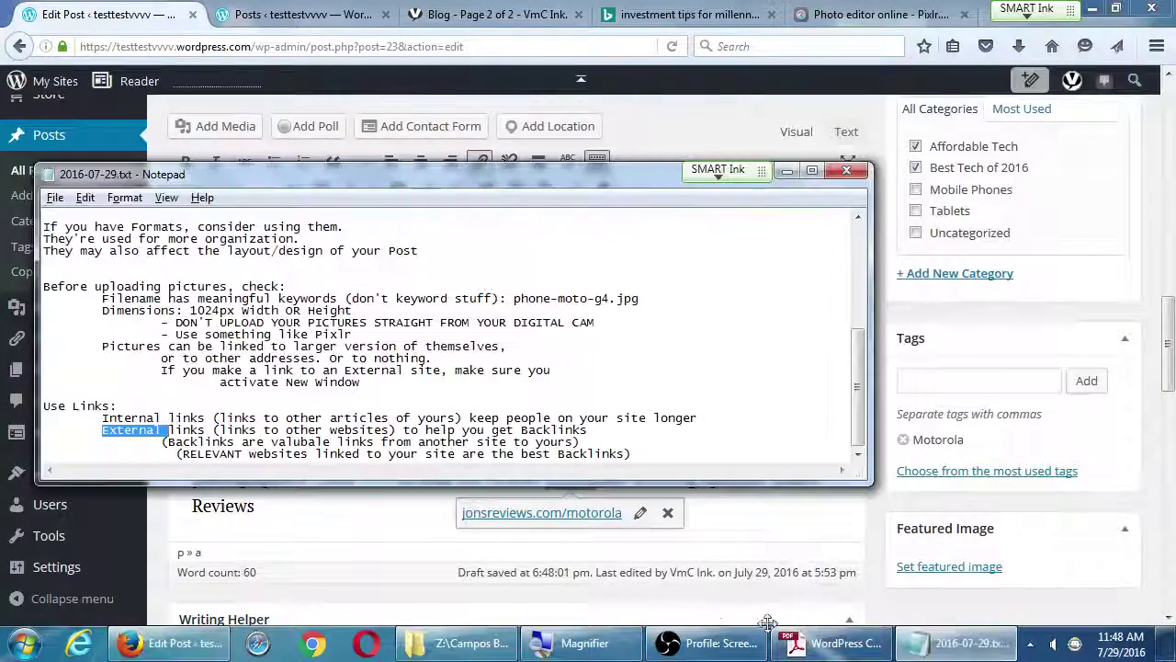
double_click(815, 171)
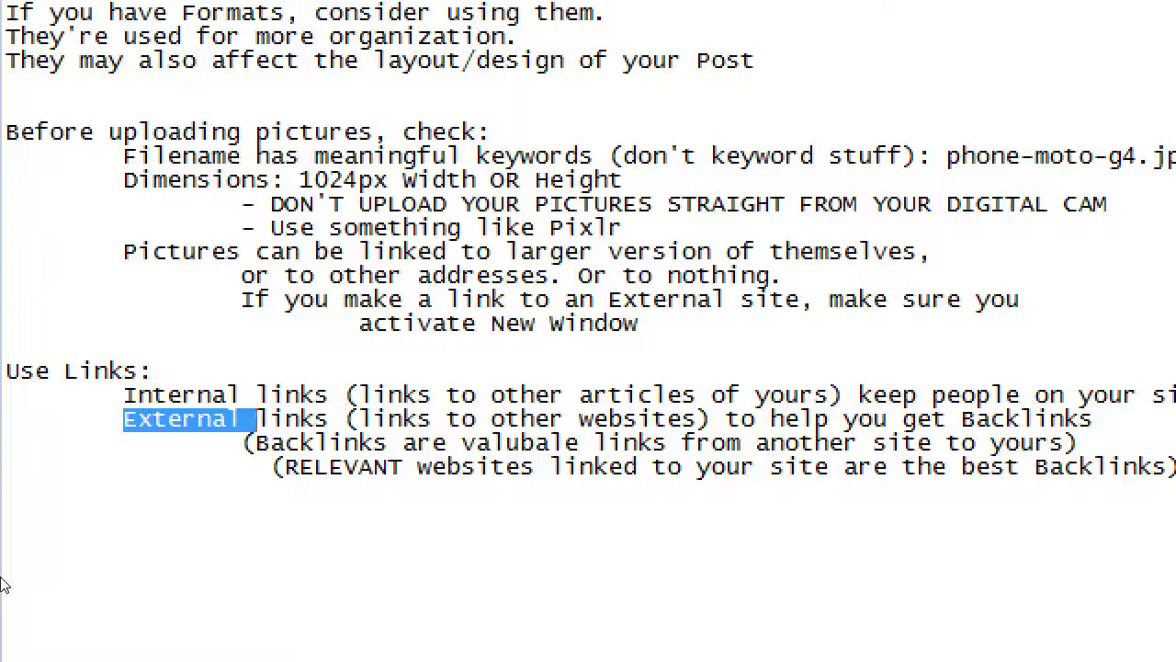
key("super+minus")
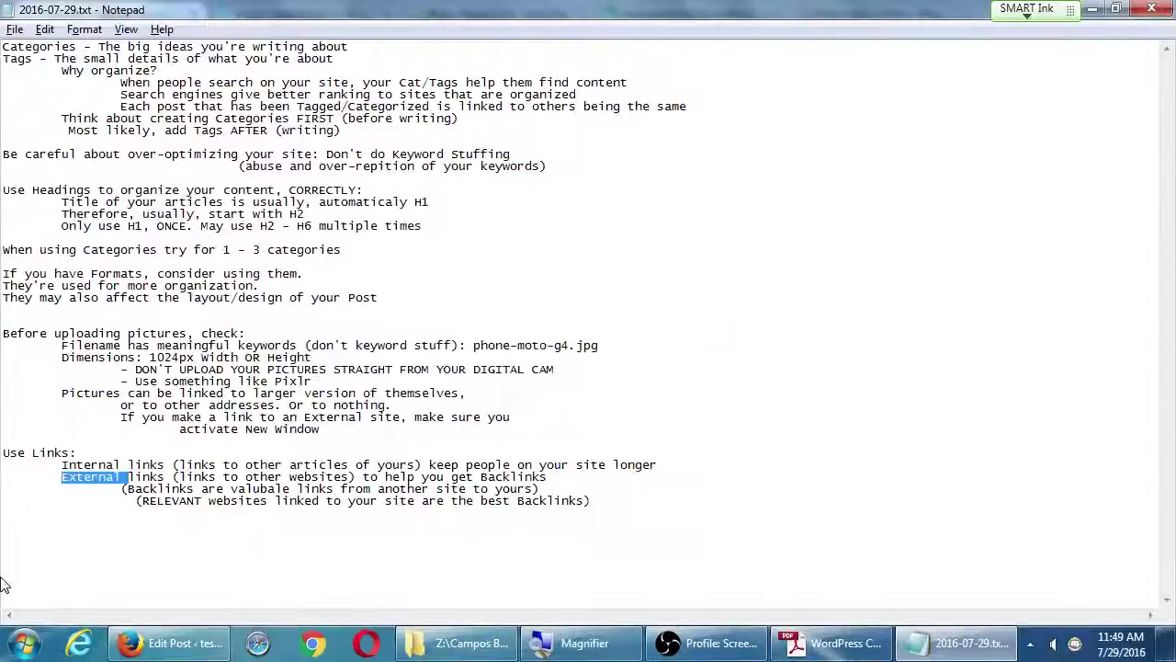
left_click(1093, 9)
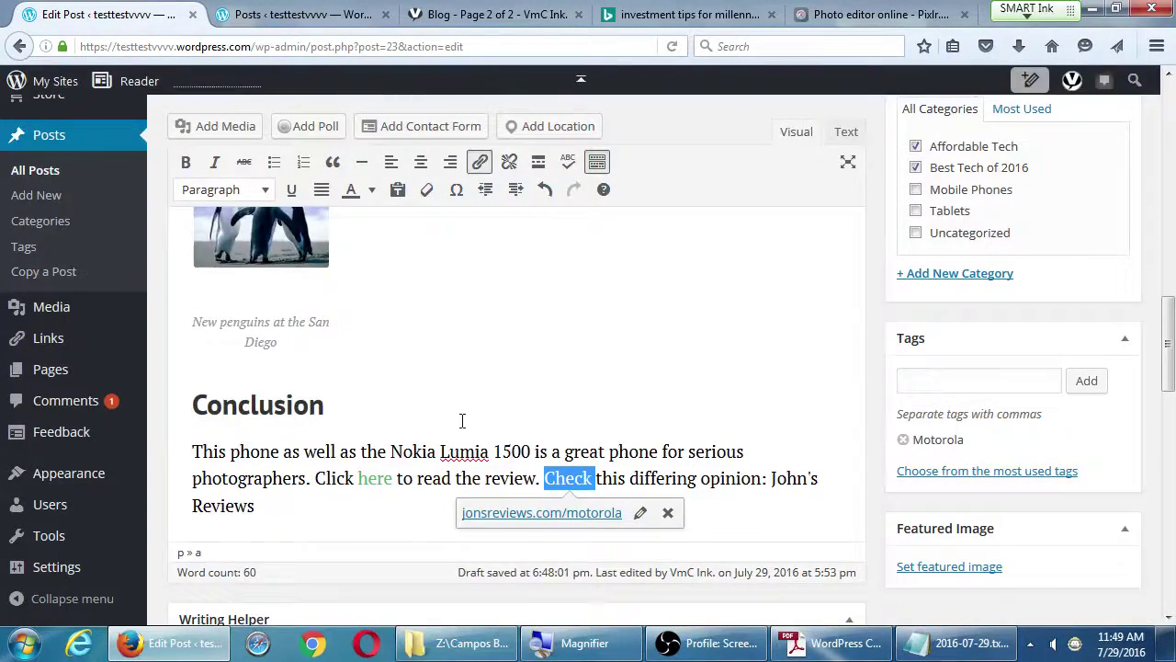
Step: Switch to the Bing search page and search for "moto g4 review"
scroll(462, 420, "up", 10)
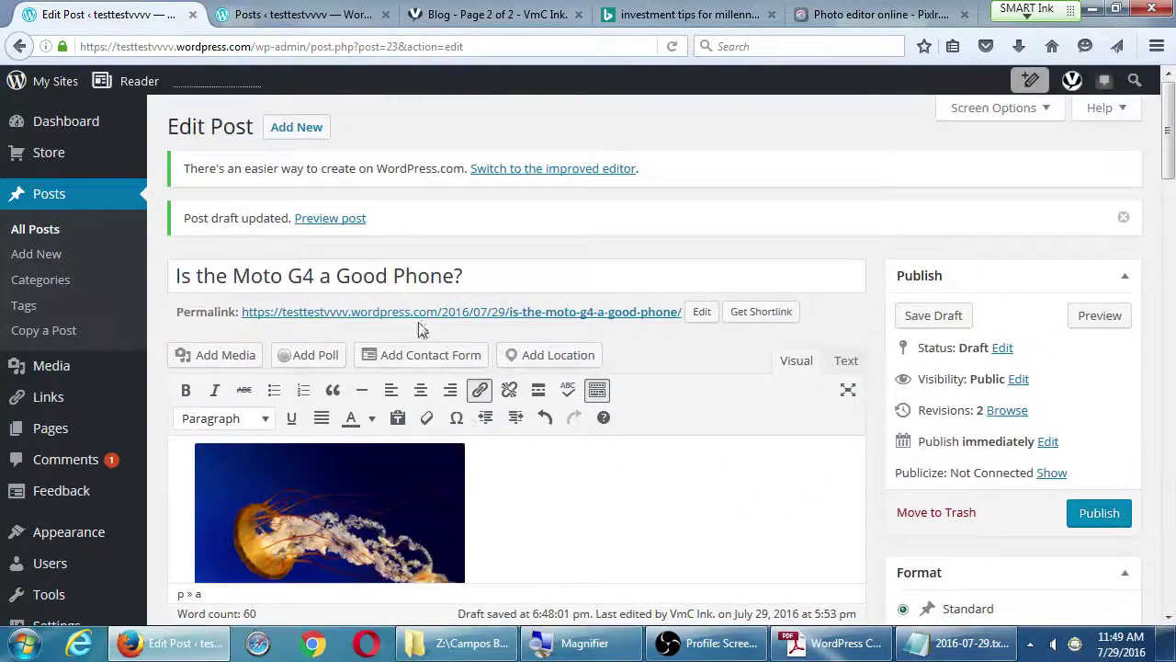
left_click(683, 14)
scroll(464, 197, "up", 2)
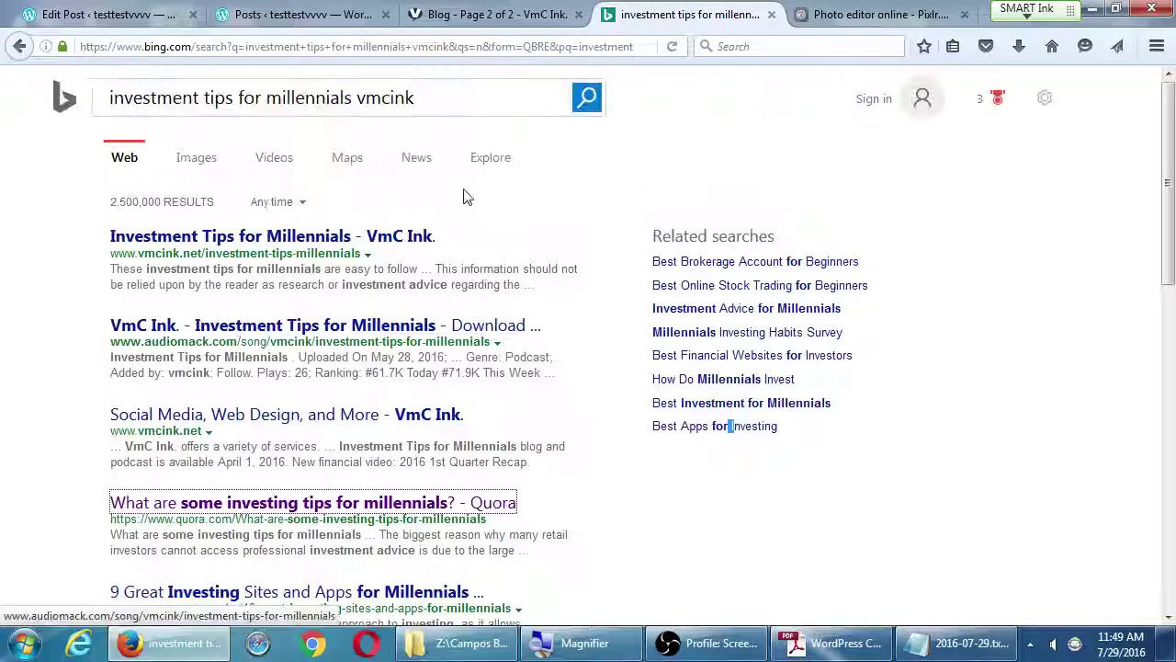
triple_click(476, 102)
type("mogo")
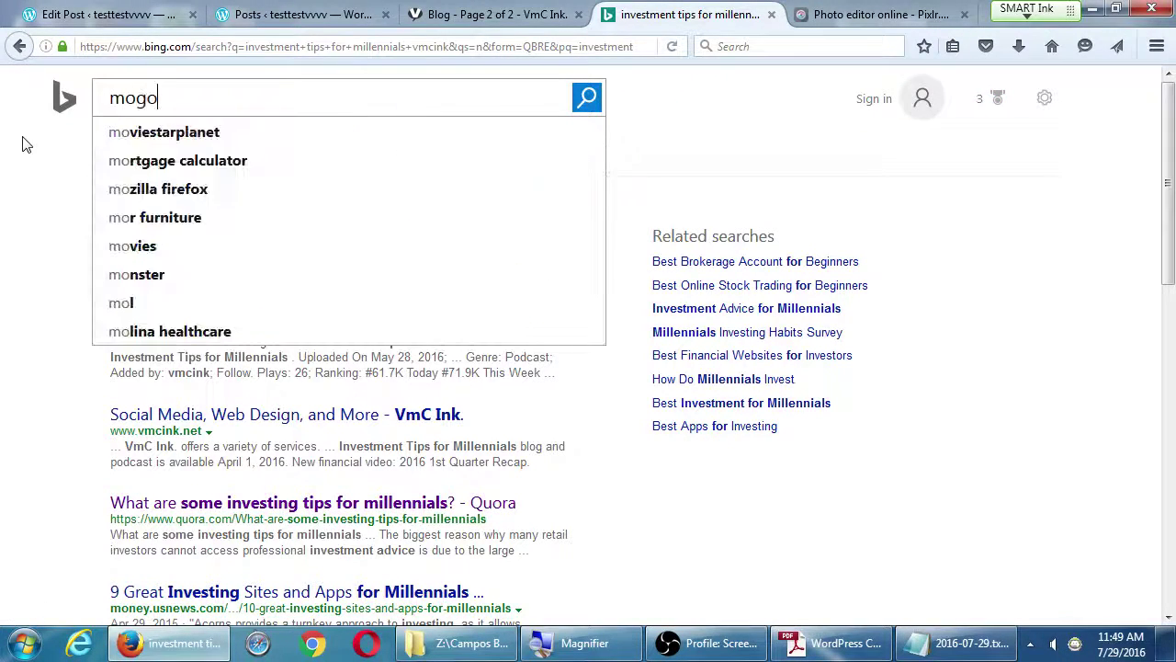
key("BackSpace")
key("BackSpace")
type("to g4 review")
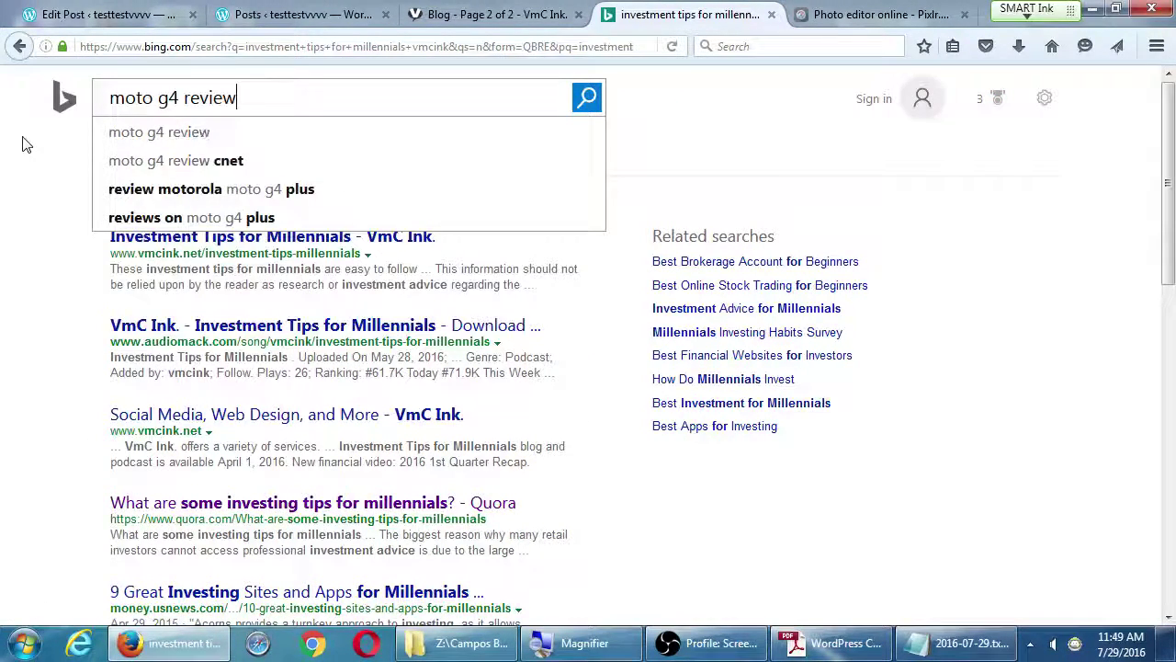
key("Return")
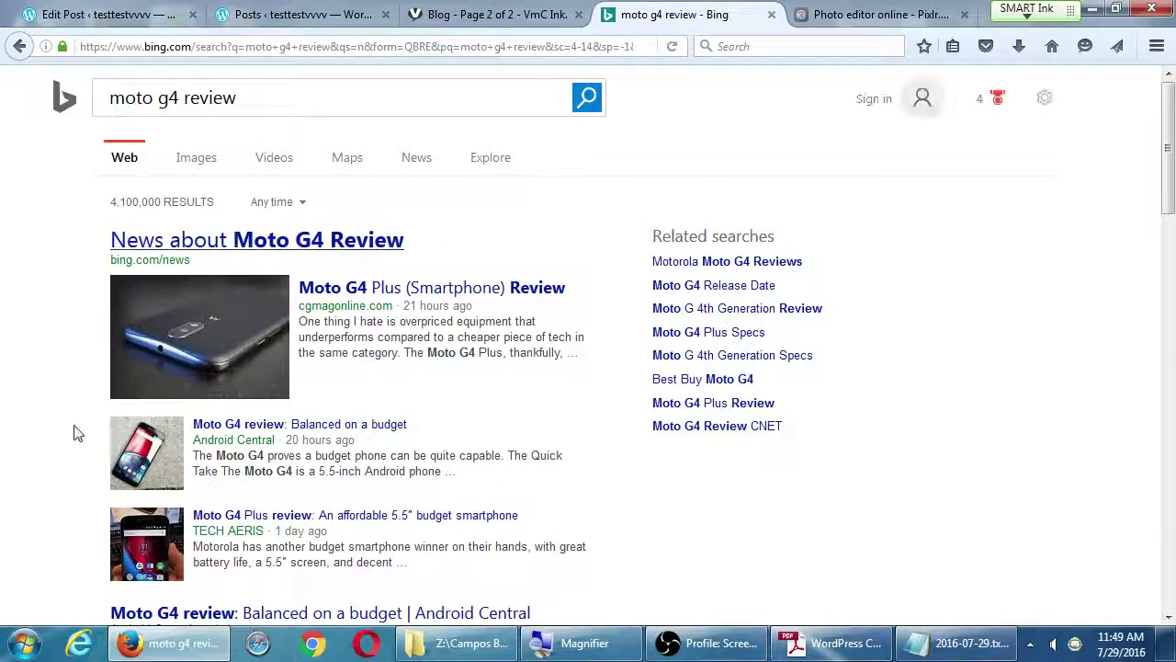
Step: Check how recent the top results are, and open cgmagonline.com's Moto G4 Plus (Smartphone) Review to skim it
scroll(211, 405, "down", 1)
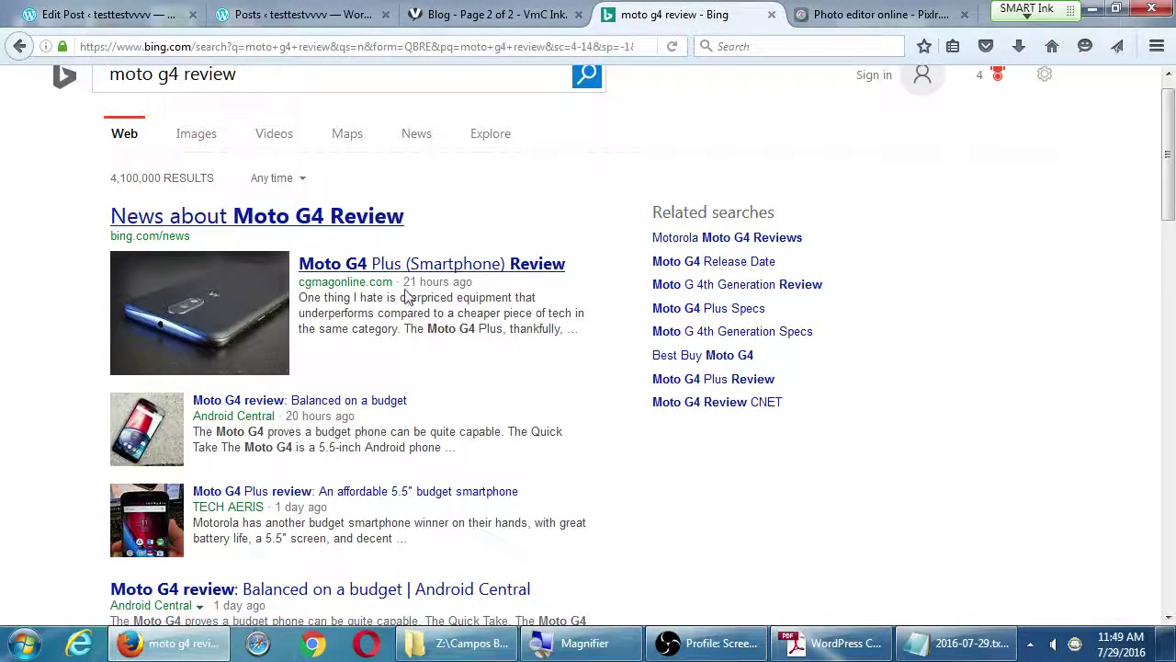
left_click_drag(401, 281, 453, 281)
scroll(300, 449, "down", 3)
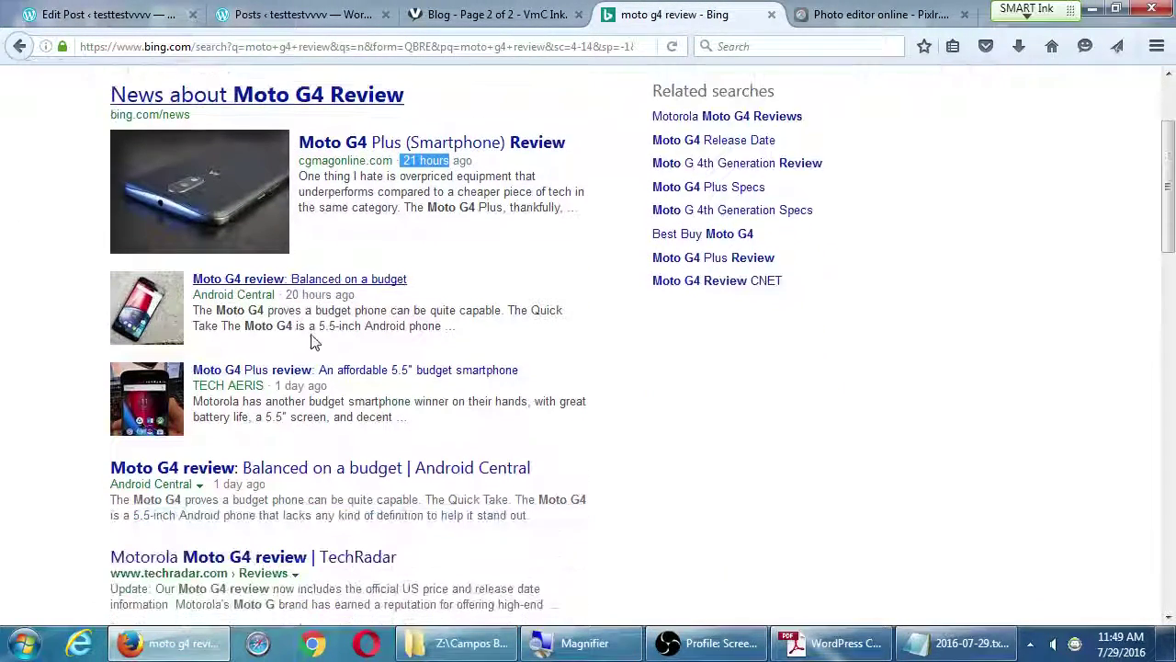
scroll(313, 341, "down", 1)
scroll(321, 404, "up", 3)
scroll(315, 410, "up", 1)
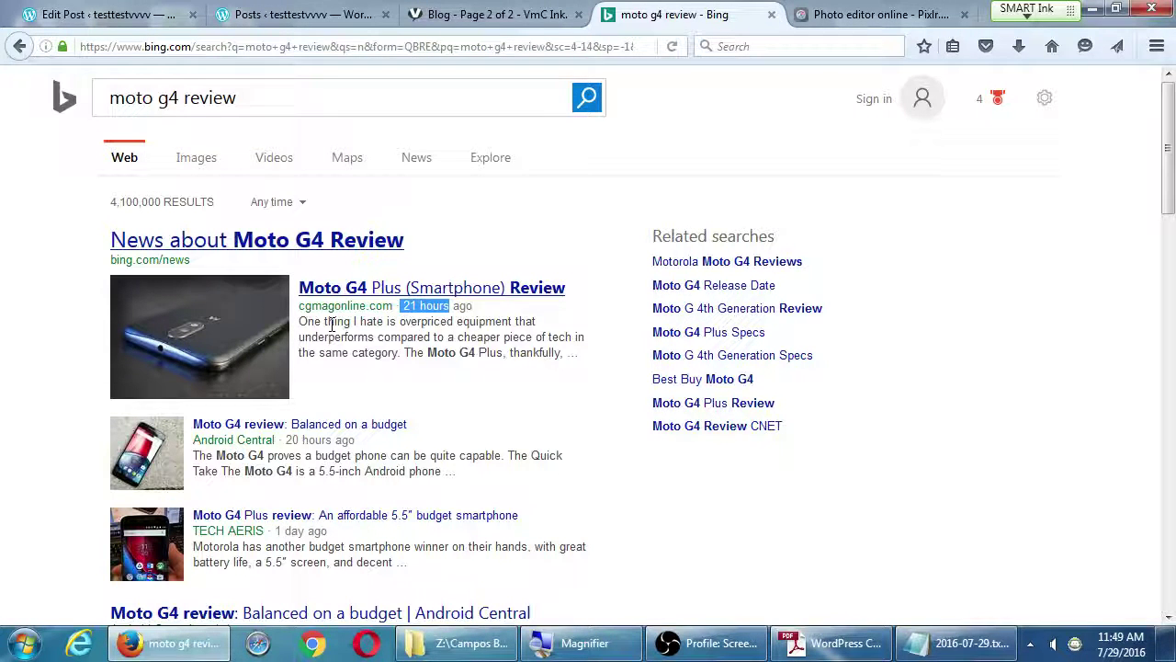
left_click(369, 294)
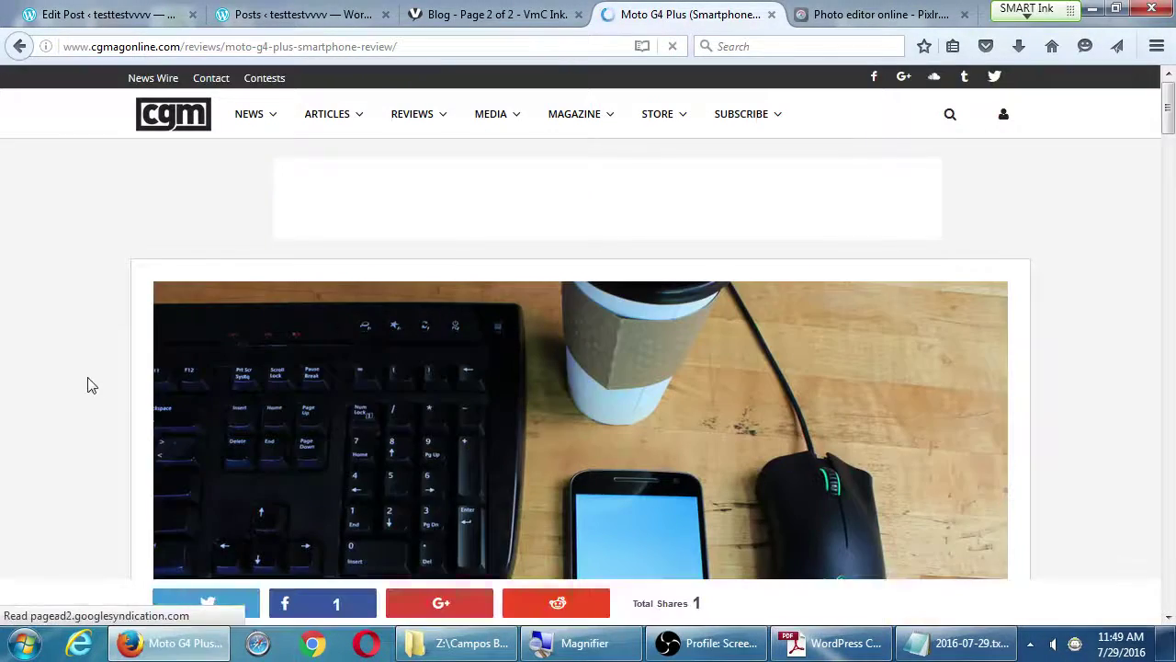
scroll(82, 379, "down", 8)
scroll(81, 375, "down", 15)
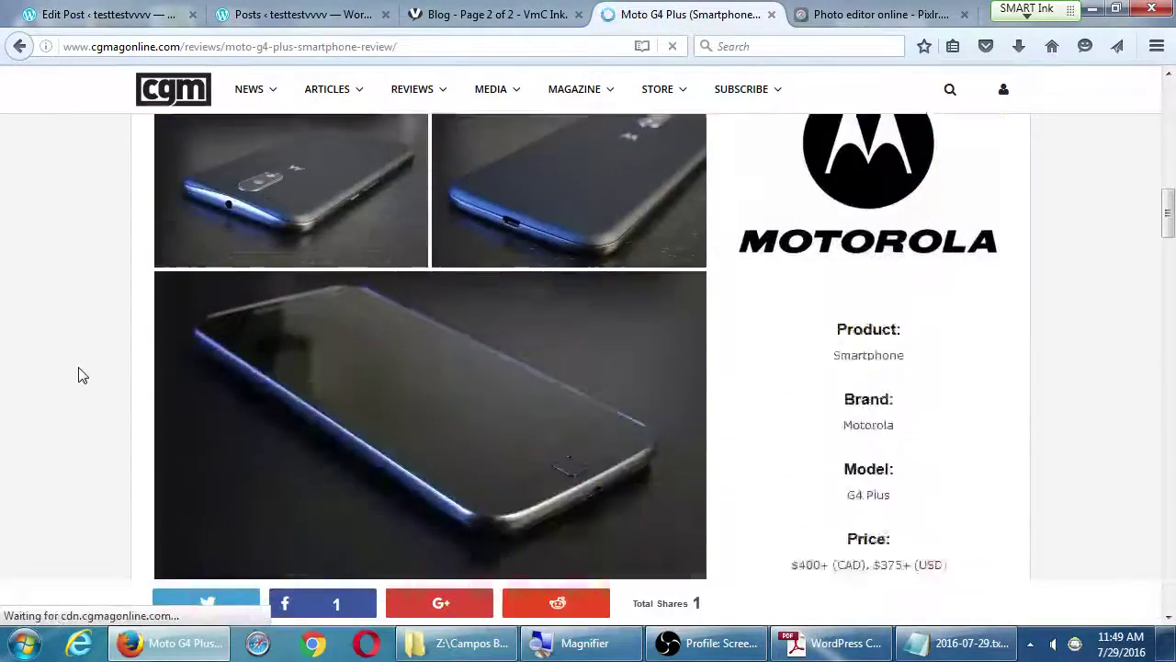
scroll(78, 375, "down", 5)
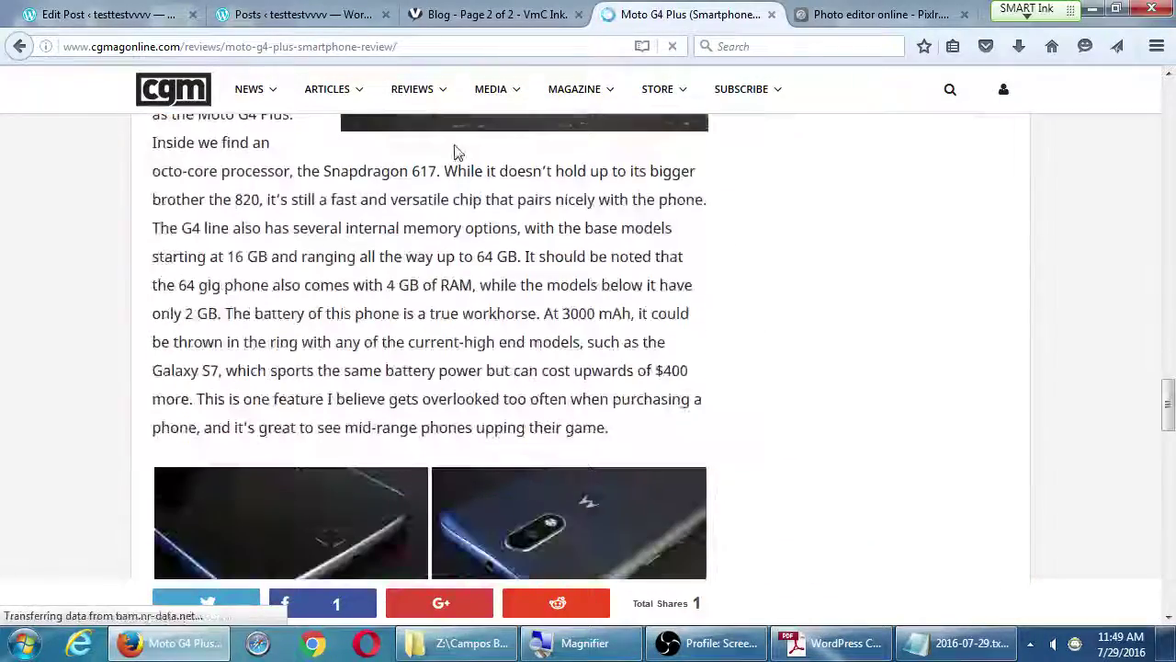
Step: Copy the Moto G4 Plus review's address and make it the link target of "Check" in the WordPress post's Conclusion
left_click(342, 49)
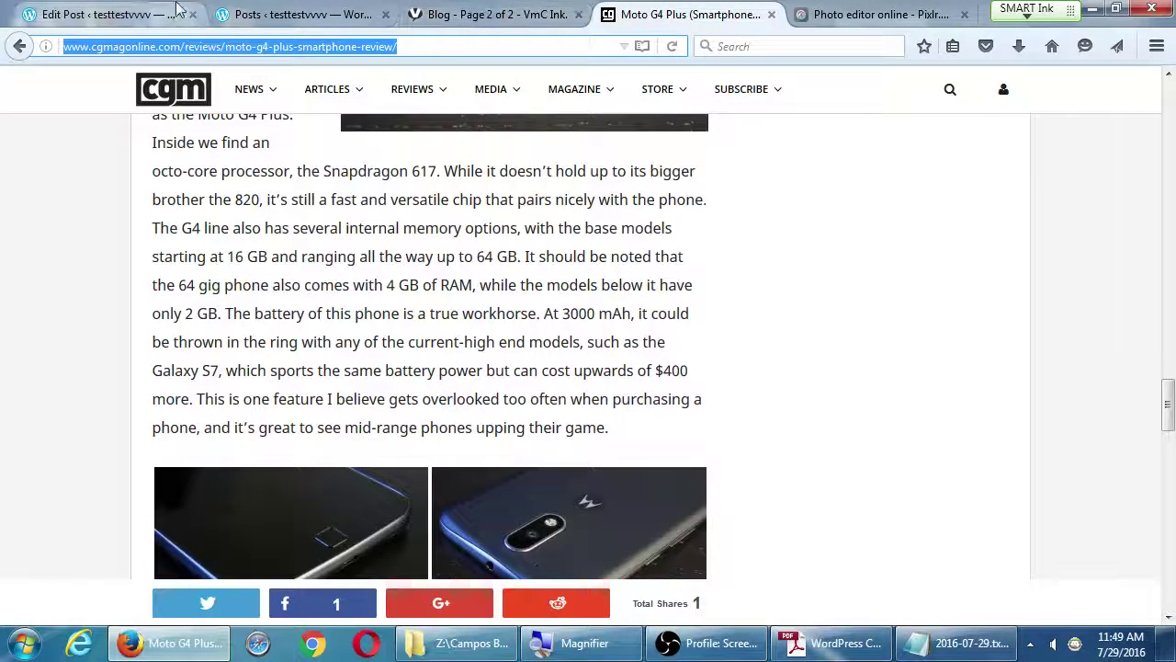
left_click(119, 16)
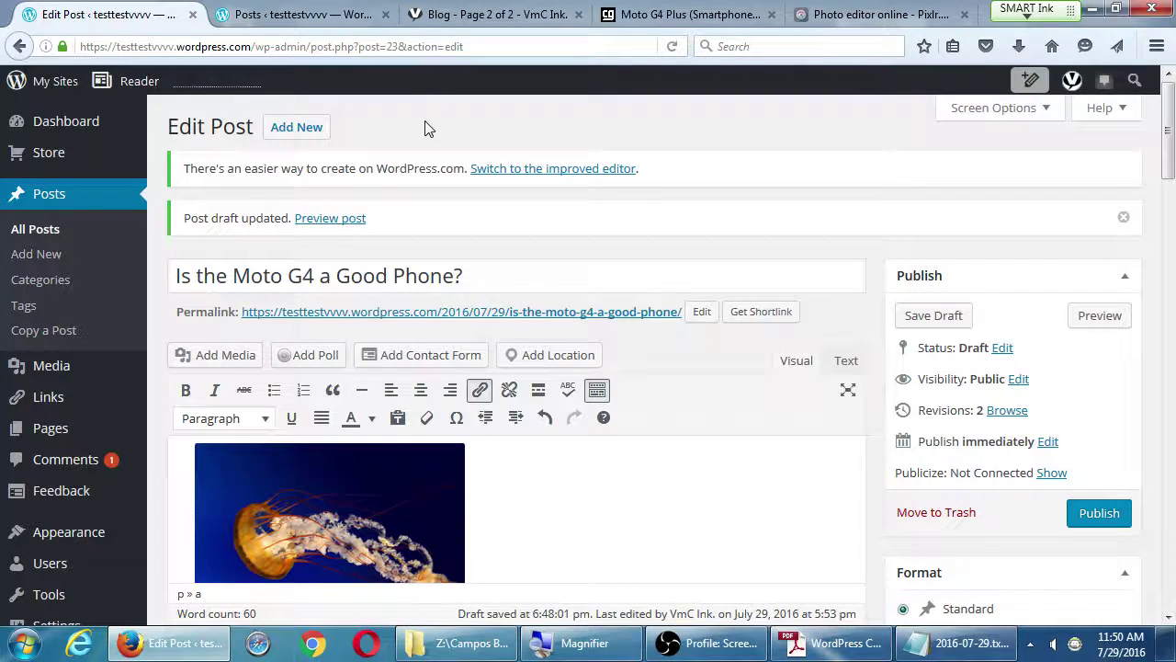
scroll(579, 276, "down", 10)
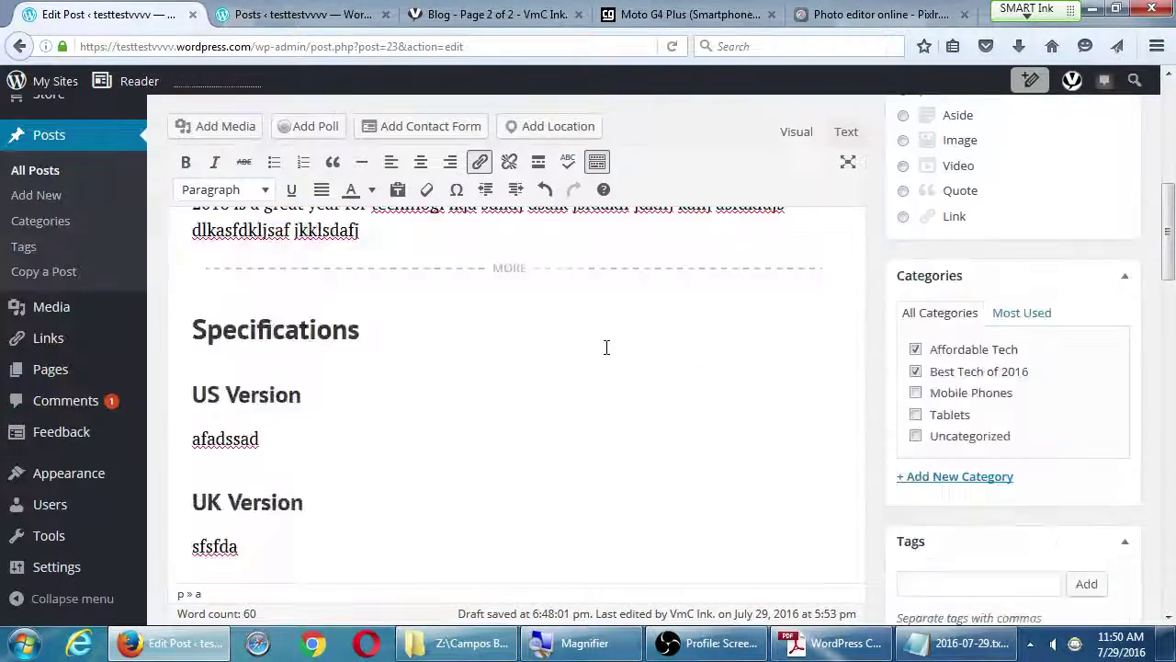
scroll(602, 354, "down", 5)
scroll(598, 368, "up", 4)
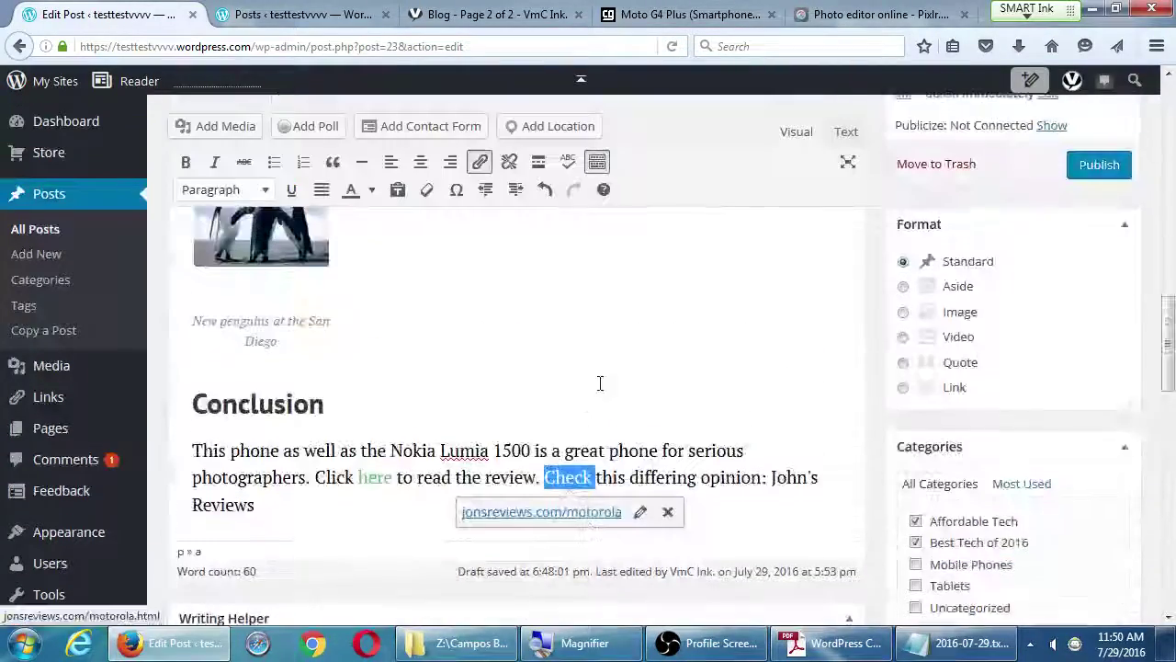
scroll(606, 466, "down", 2)
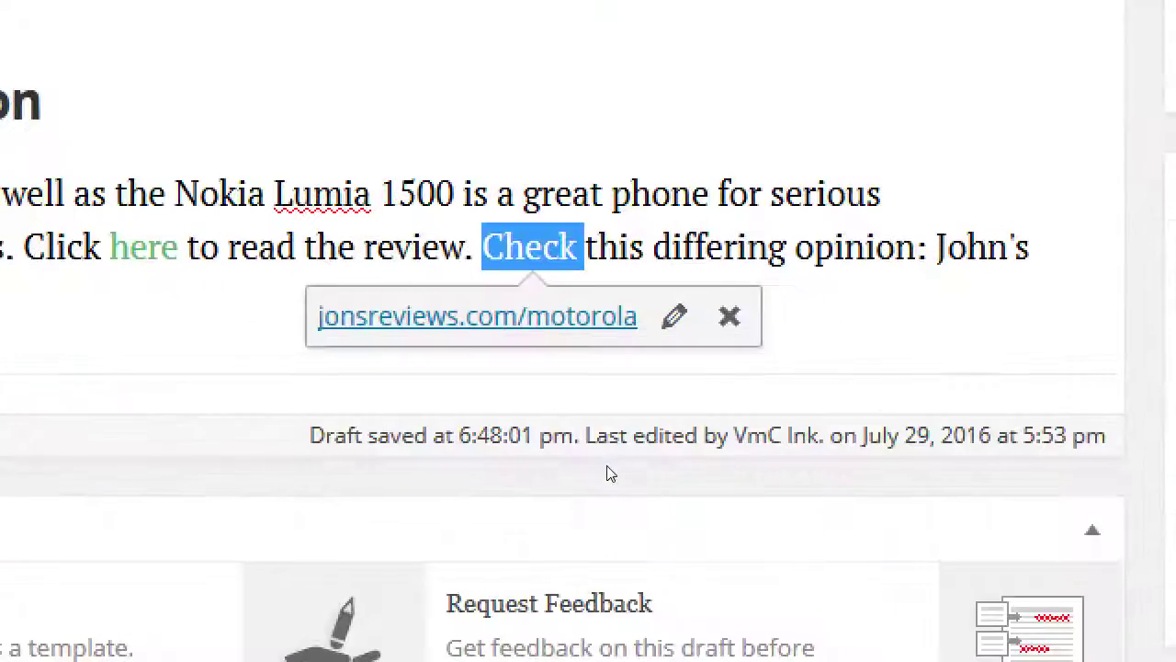
left_click(640, 389)
key("ctrl+v")
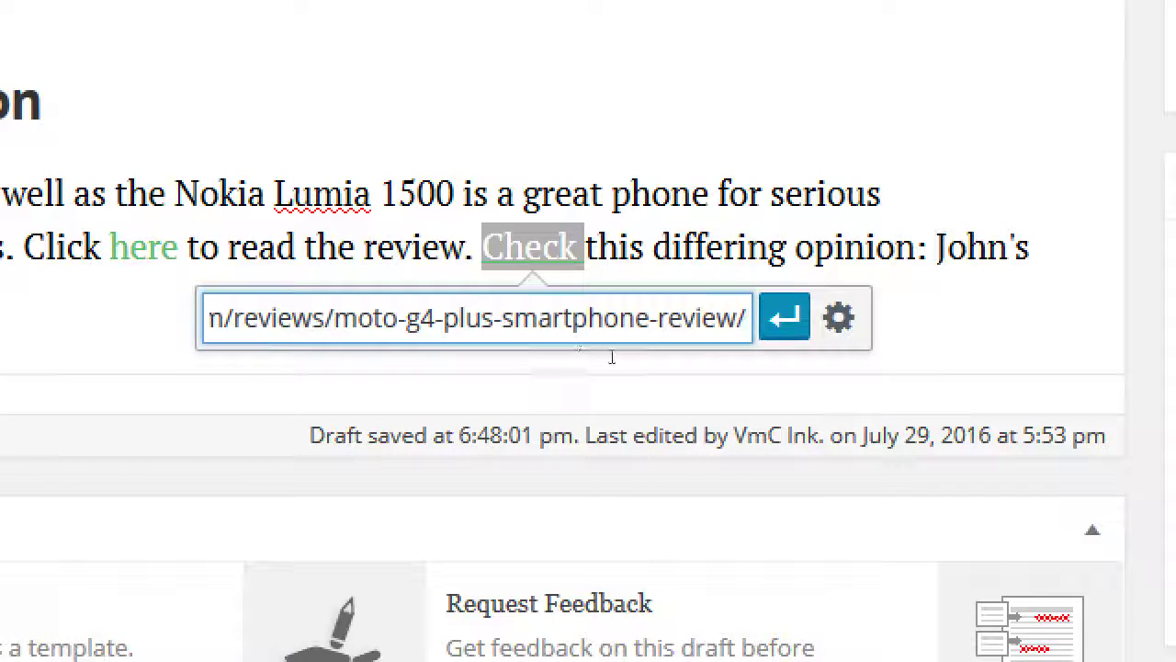
key("Return")
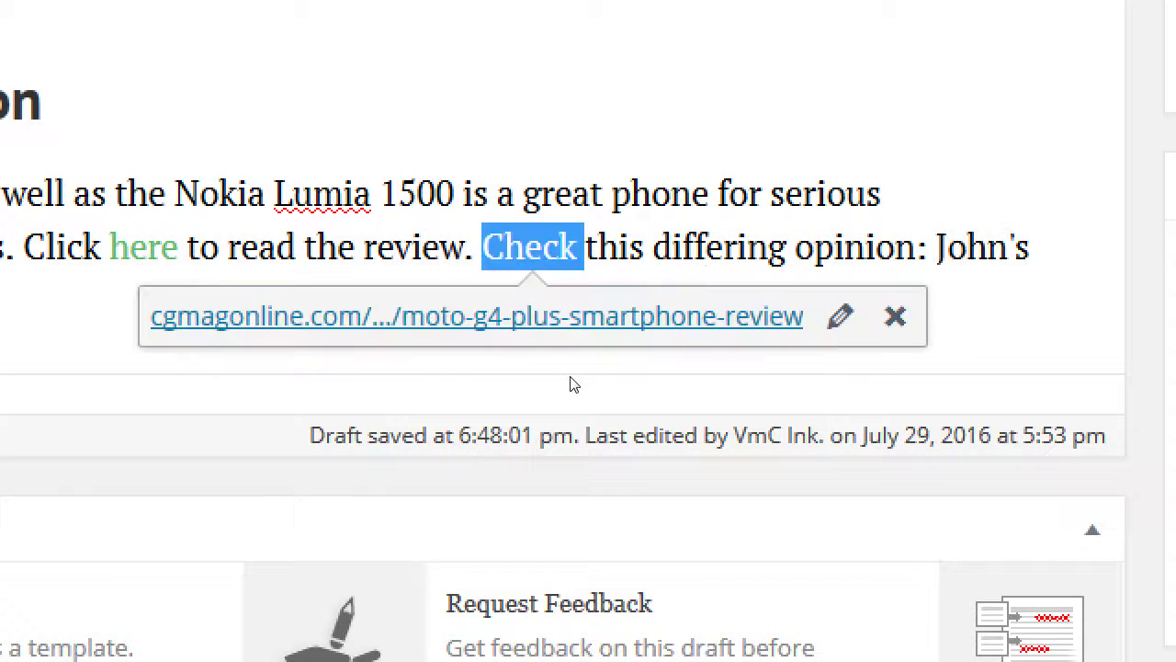
key("Tab")
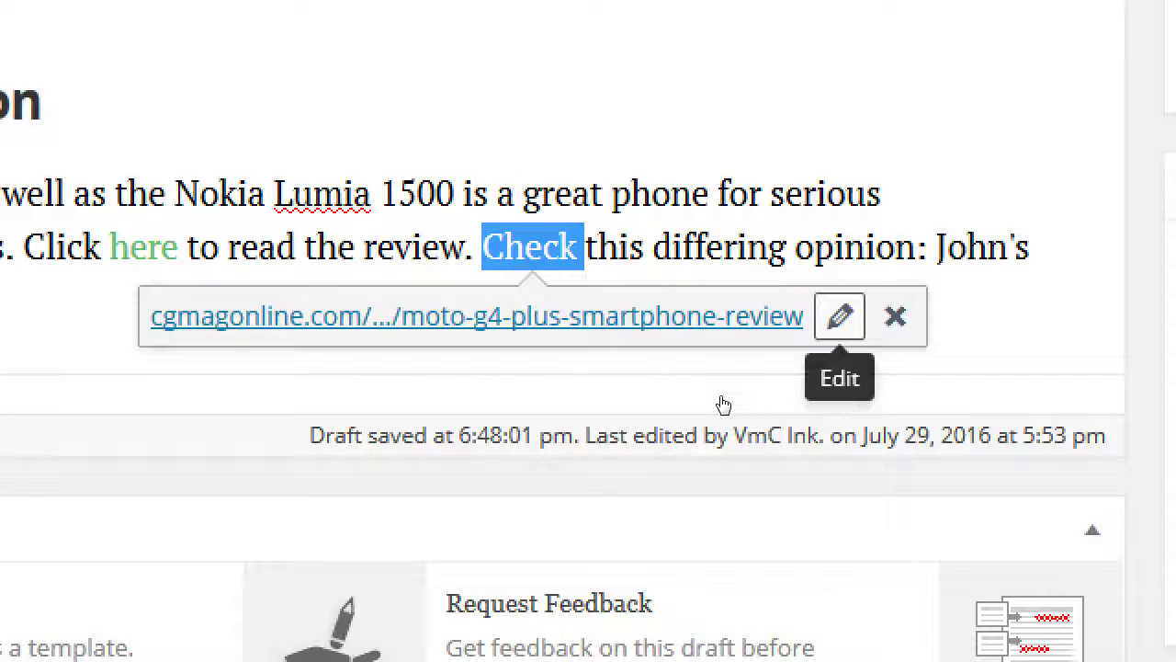
key("Return")
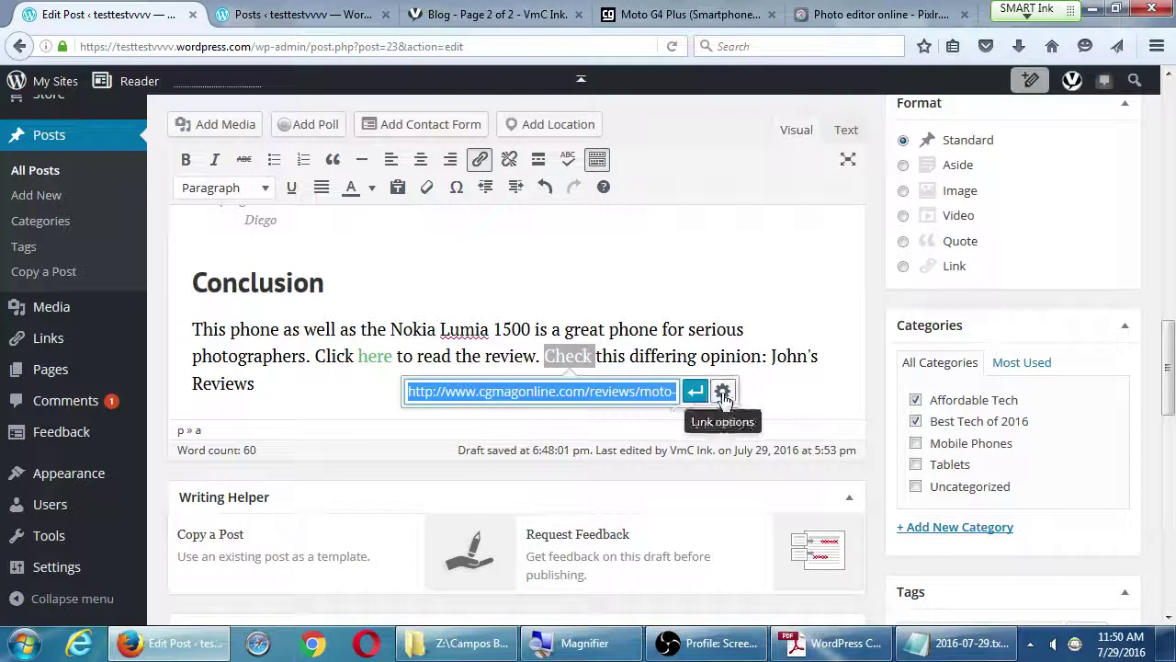
left_click(723, 392)
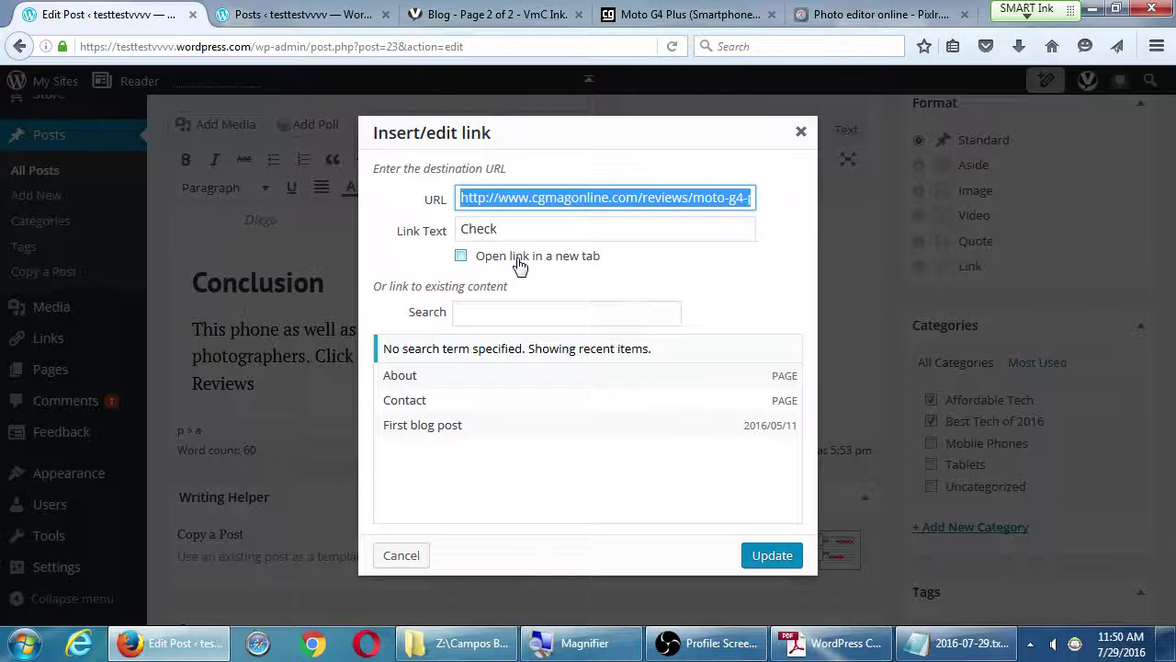
left_click(662, 147)
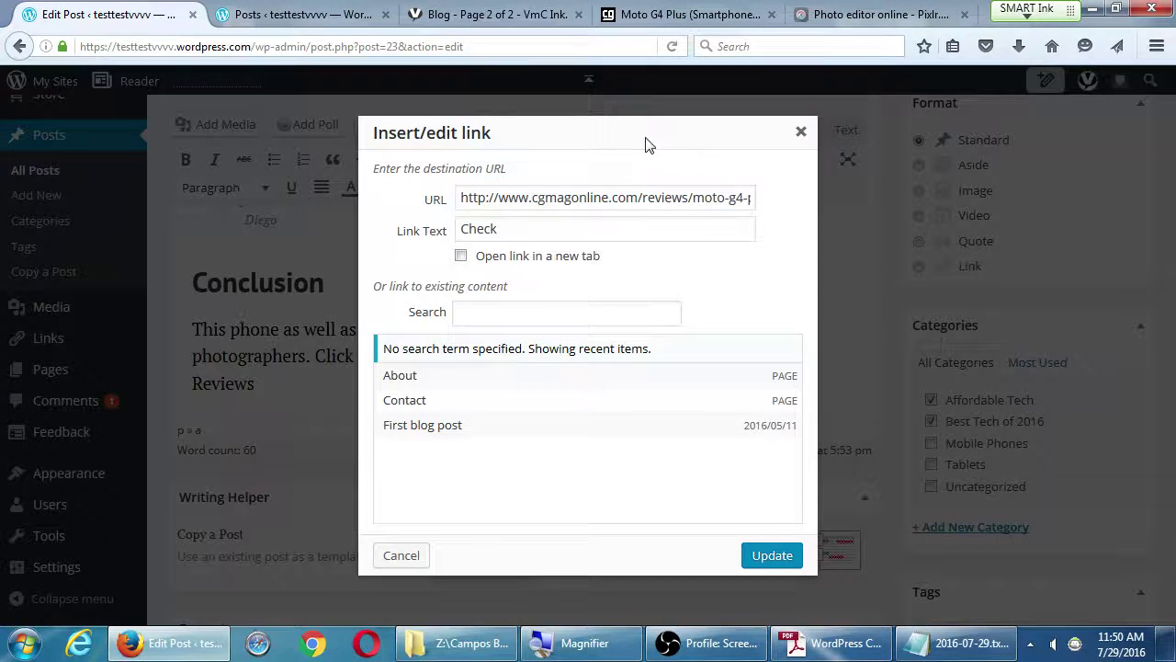
left_click(570, 257)
left_click(799, 136)
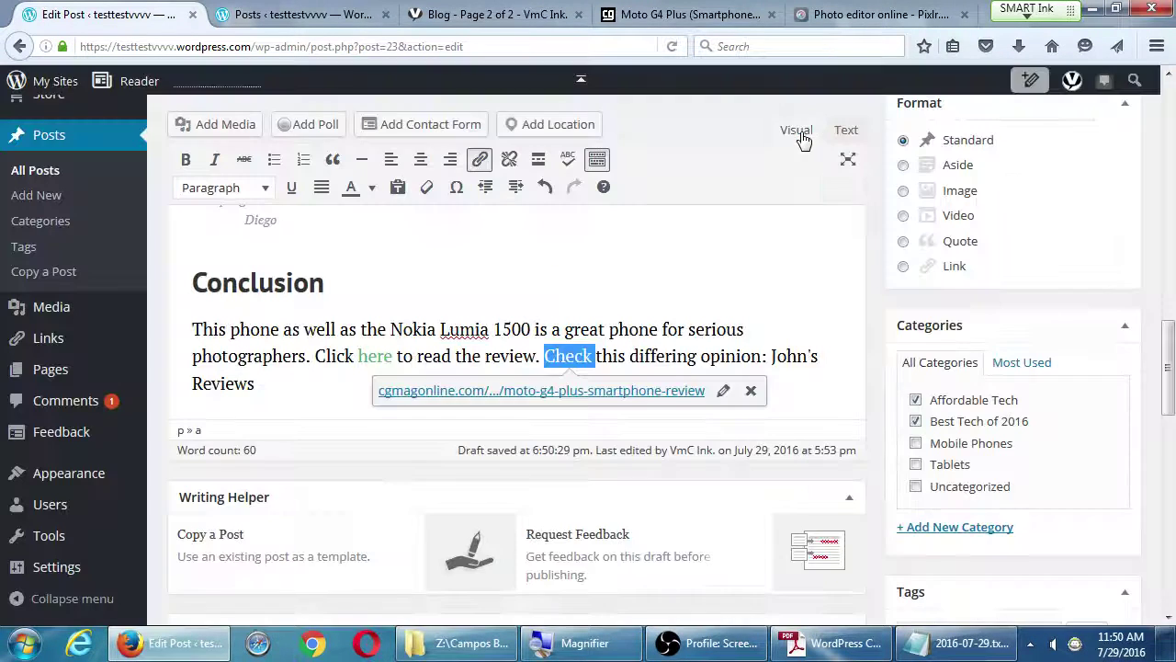
left_click(667, 301)
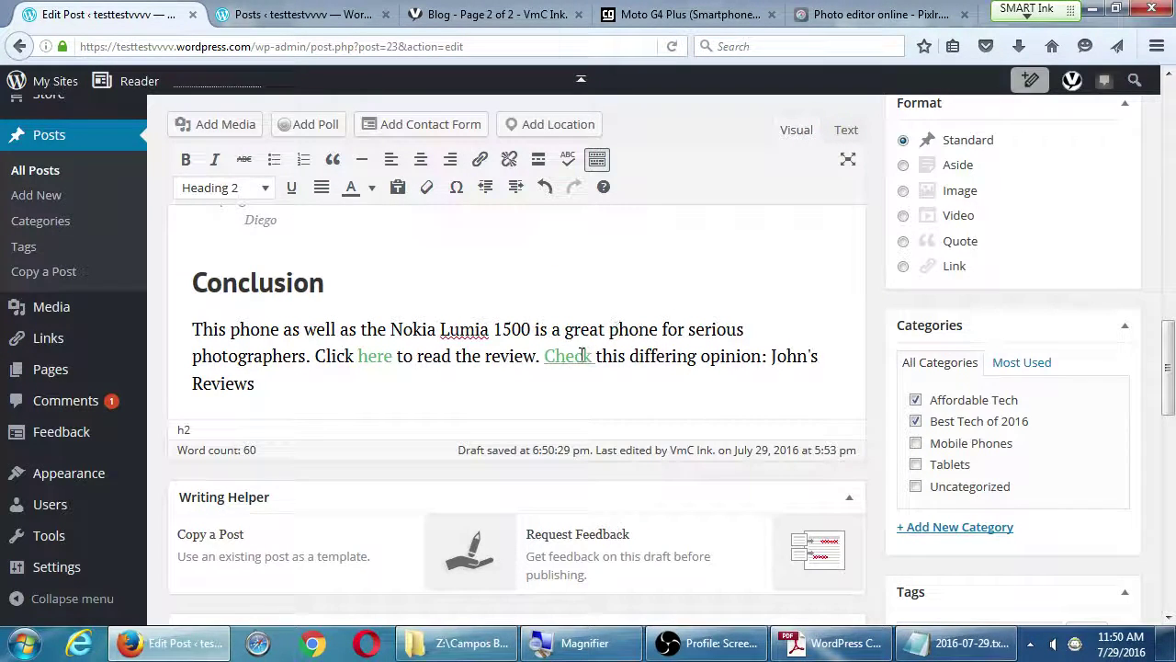
Step: Set the "Check" link in the Conclusion paragraph to open in a new tab
left_click(578, 356)
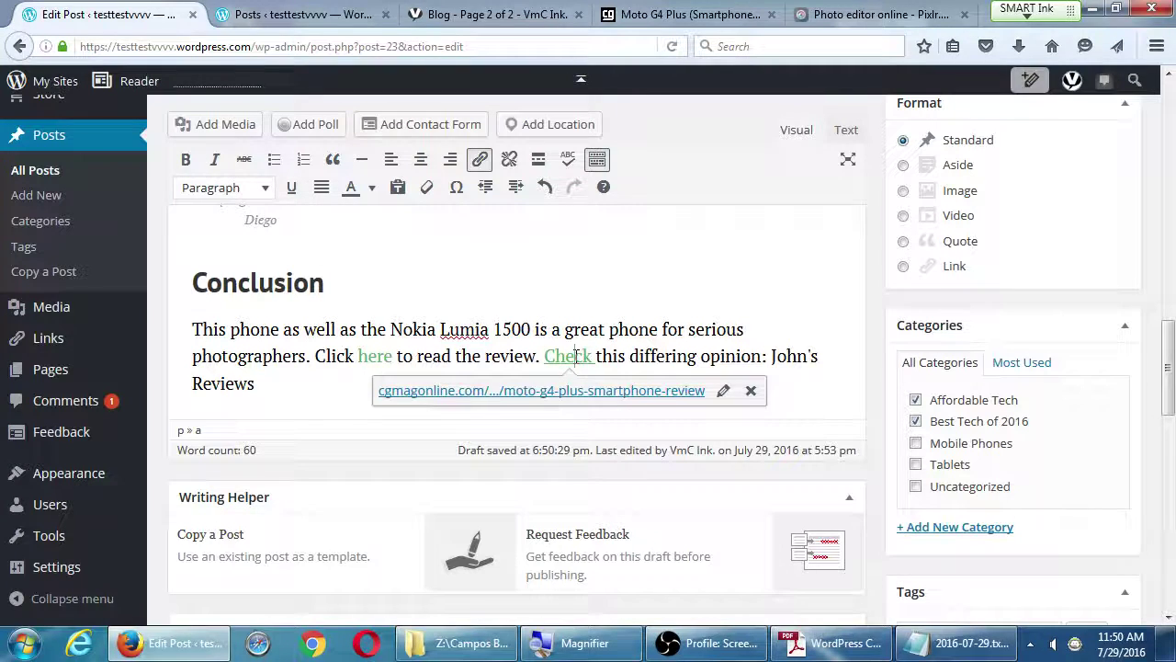
left_click(723, 391)
left_click(724, 390)
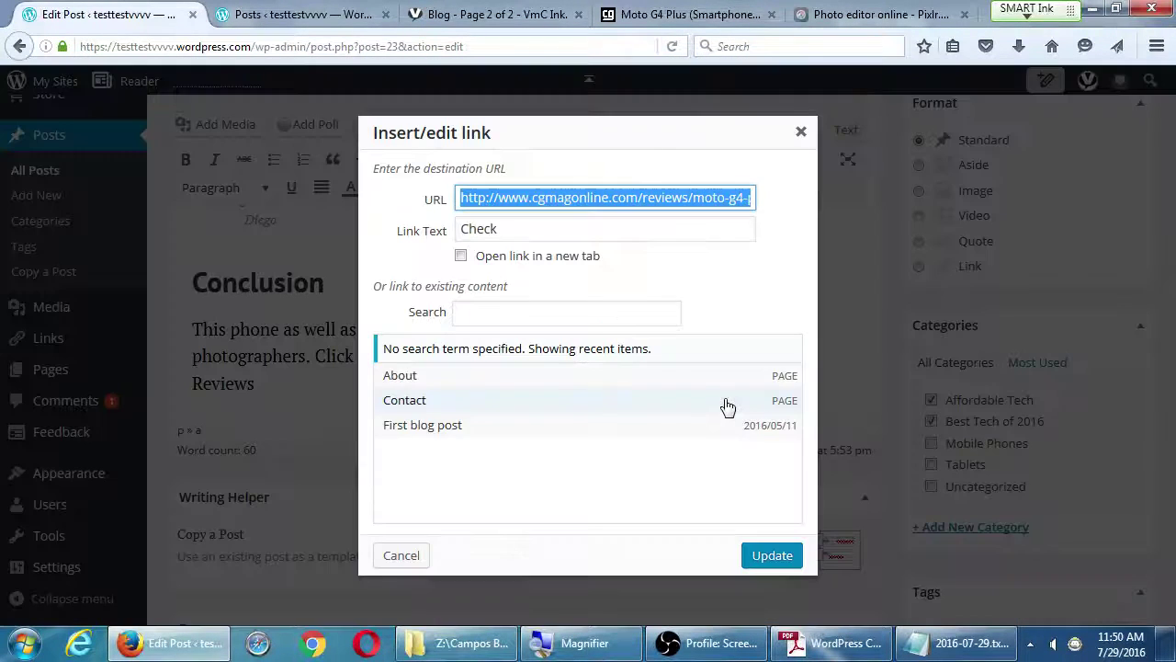
left_click(534, 256)
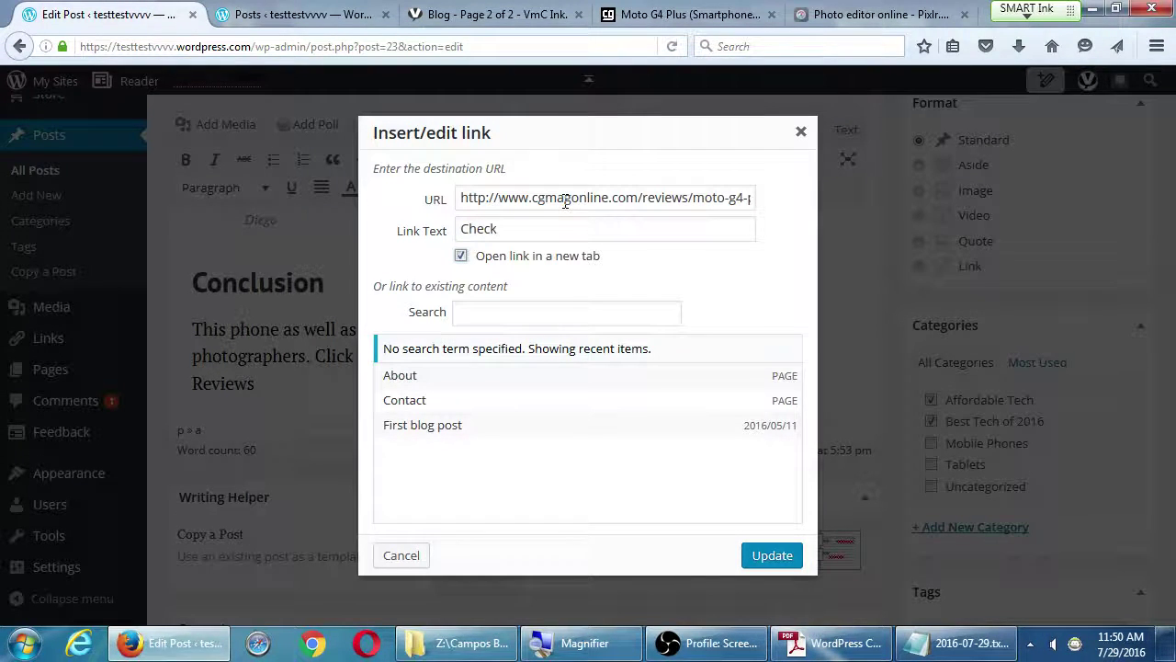
key("Return")
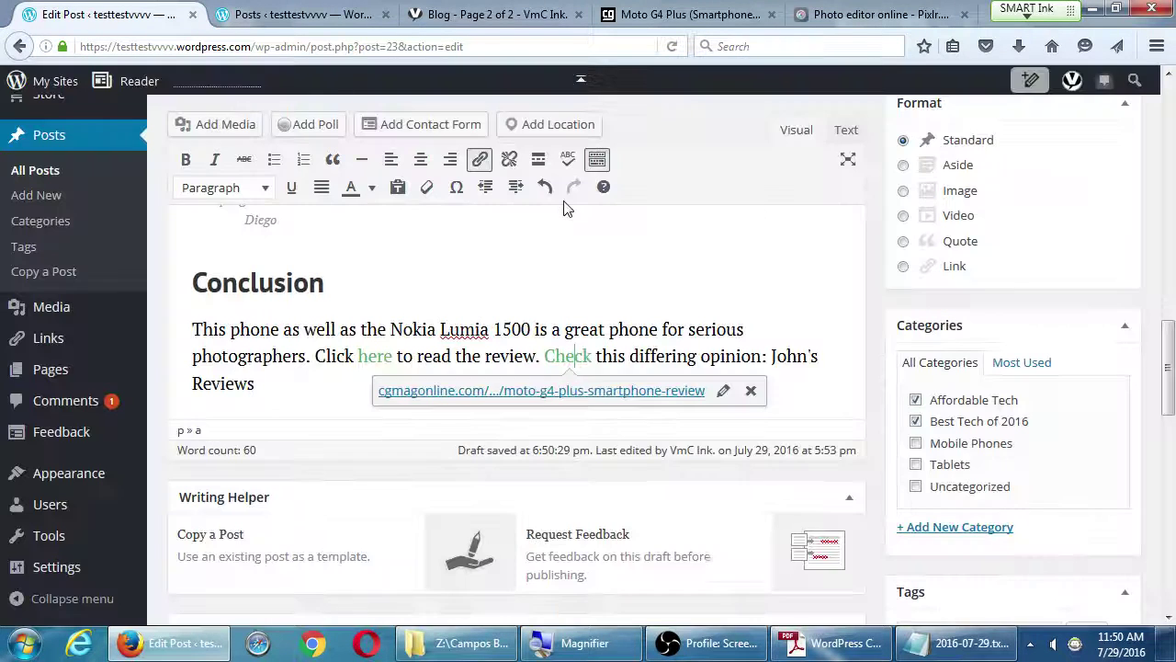
double_click(710, 329)
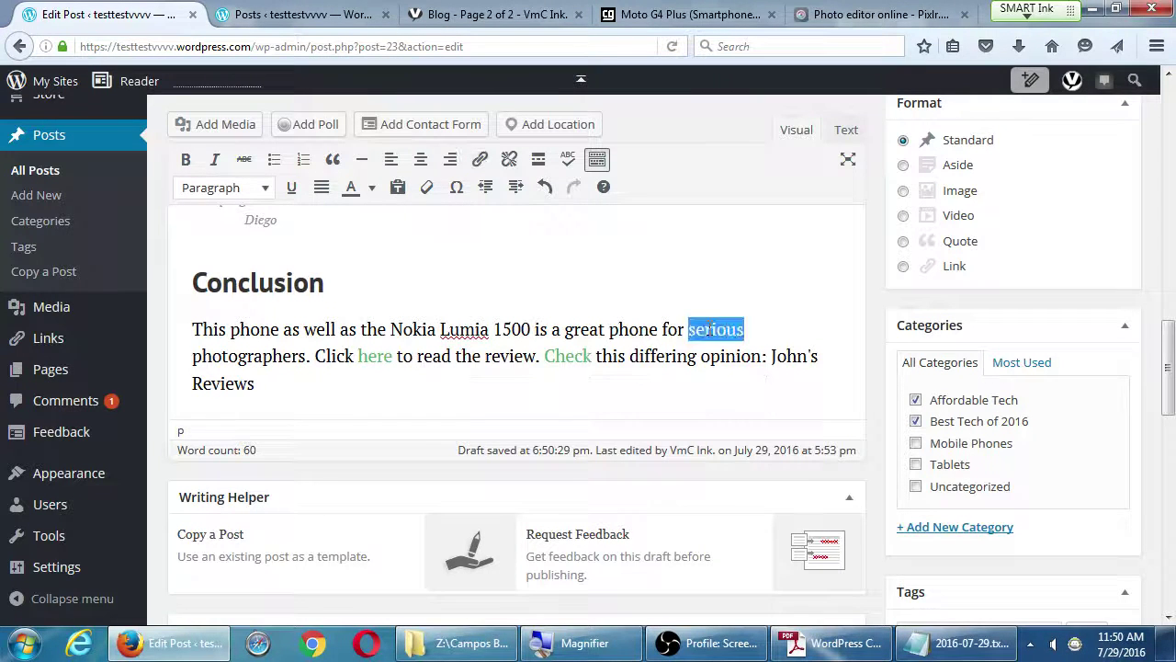
key("ctrl+k")
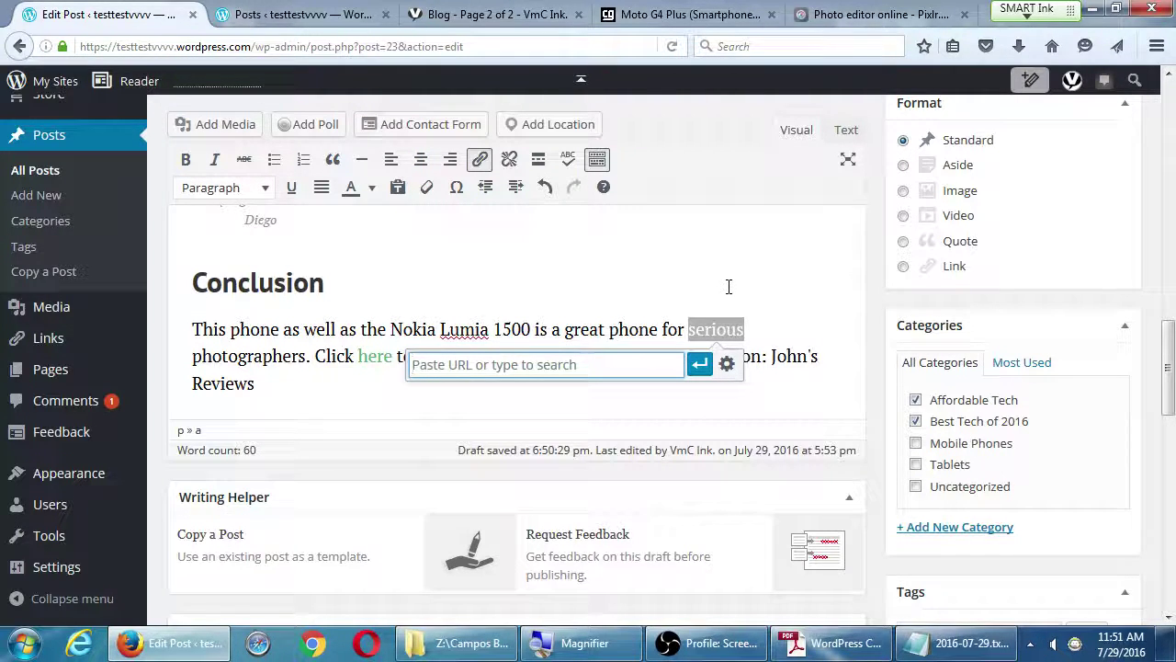
left_click(770, 354)
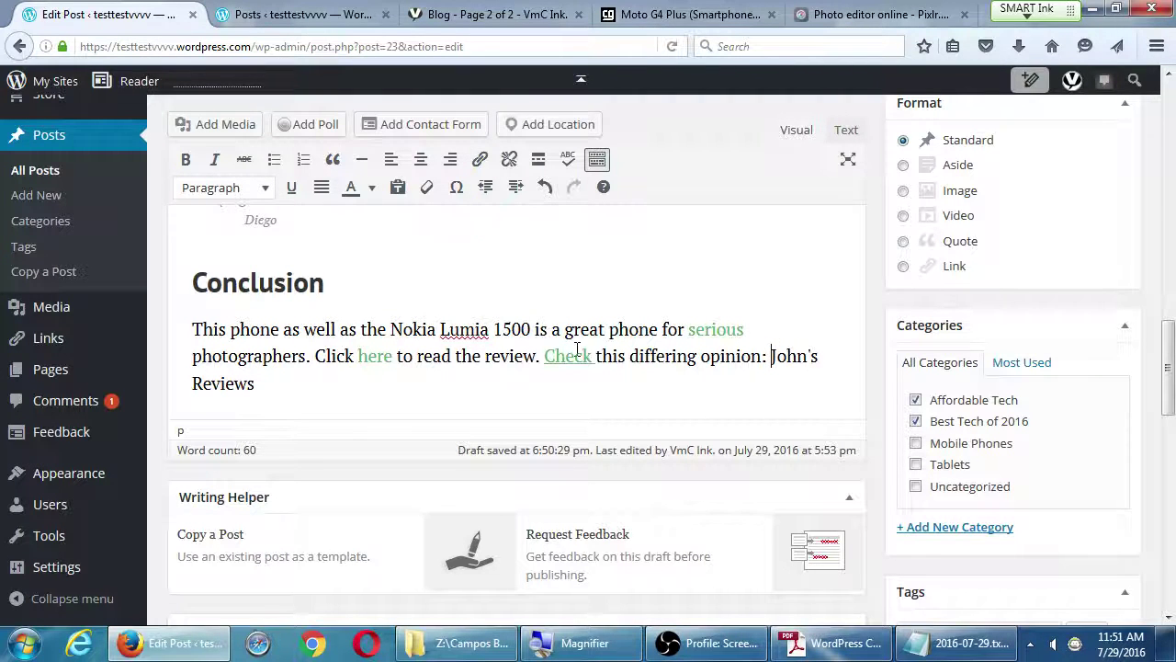
key("ctrl+z")
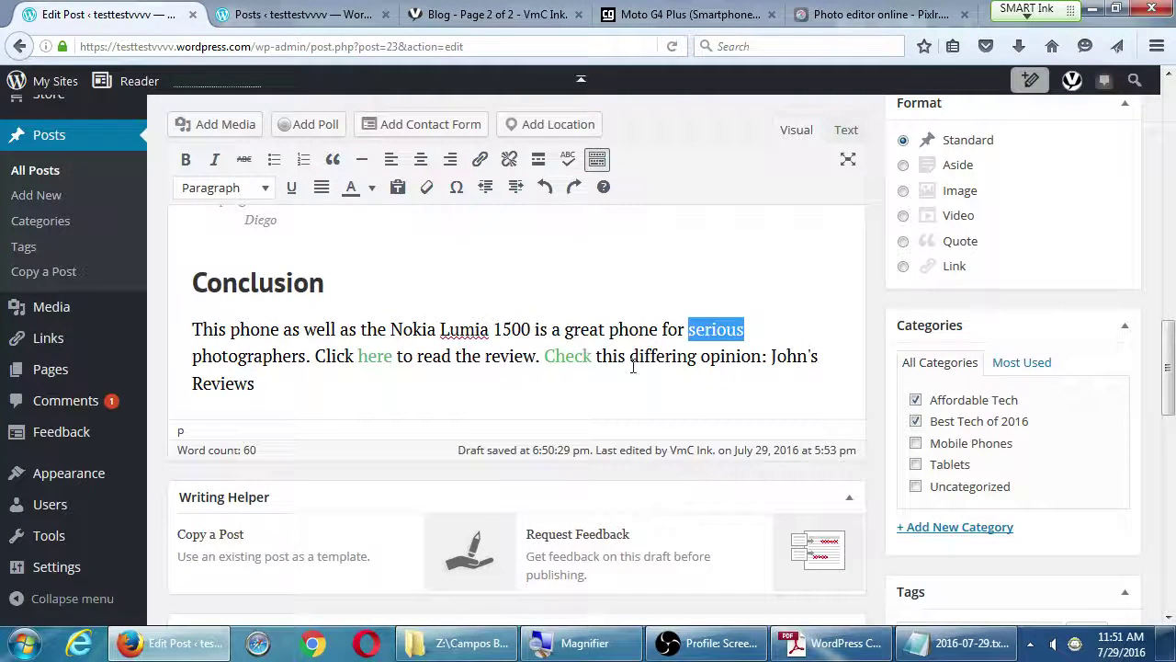
left_click(677, 375)
left_click(567, 357)
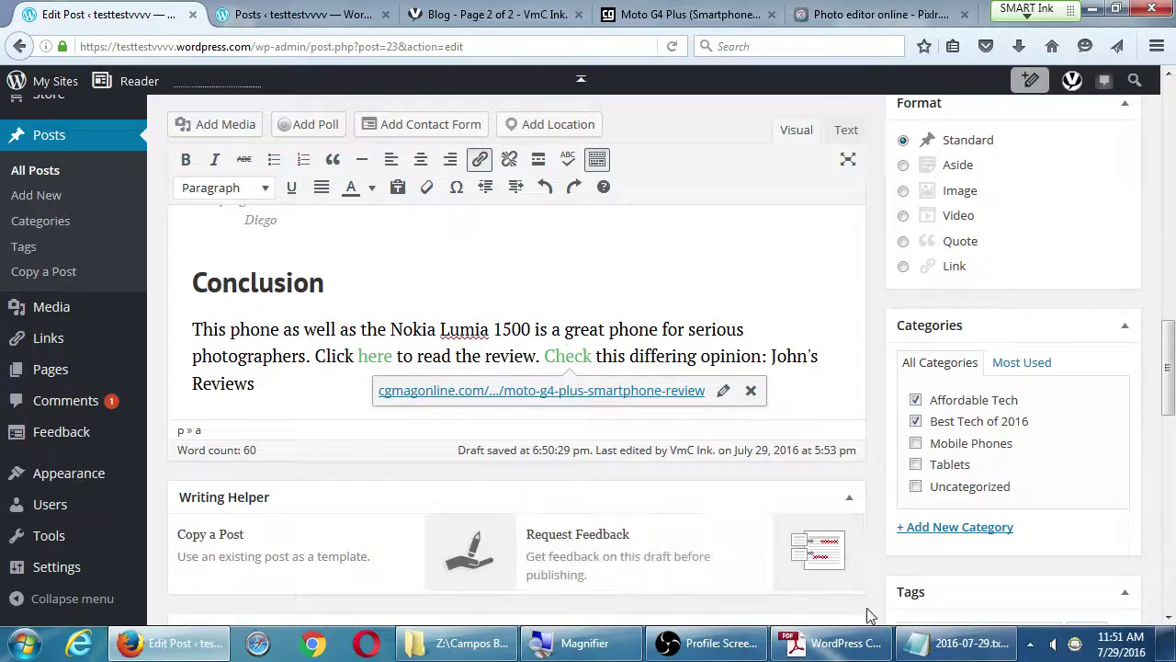
Step: Switch to the 2016-07-29.txt notes in Notepad and add "Add 1 External link (near the end of your article) to" below the backlinks remarks
left_click(841, 644)
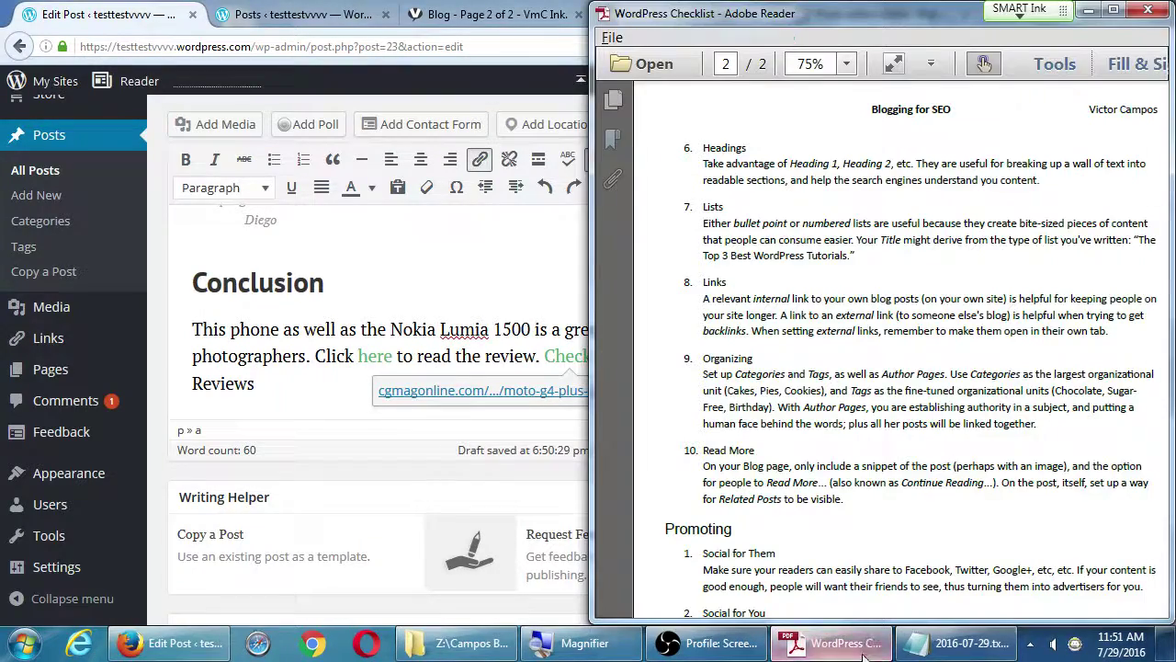
left_click(938, 643)
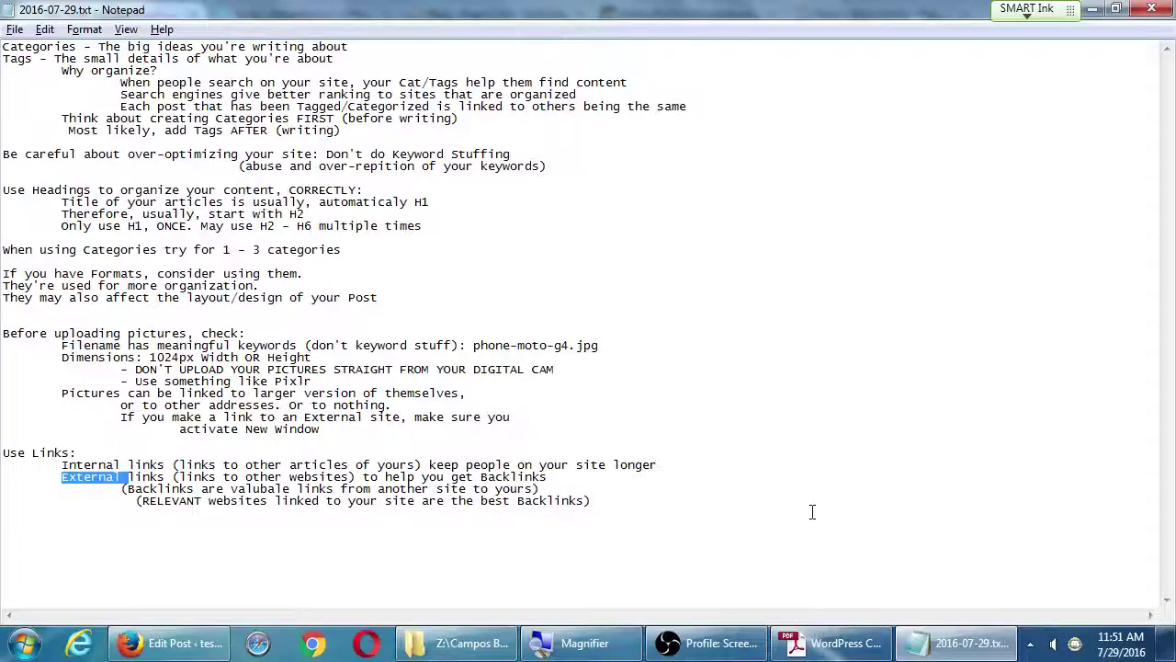
key("super+plus")
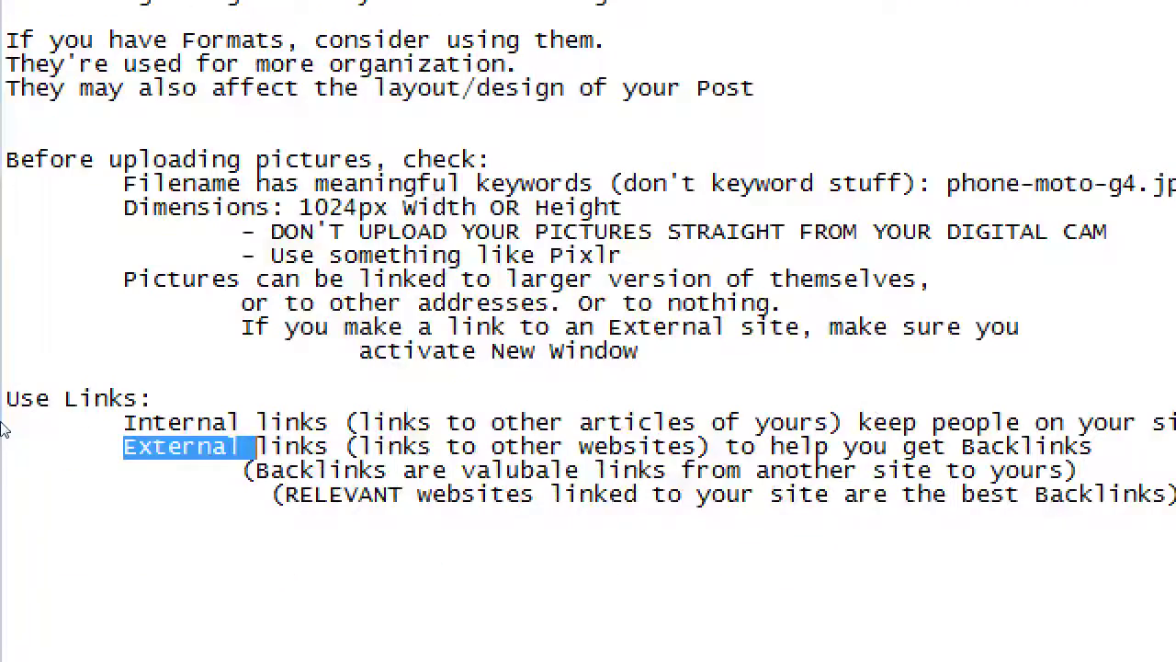
key("ctrl+End")
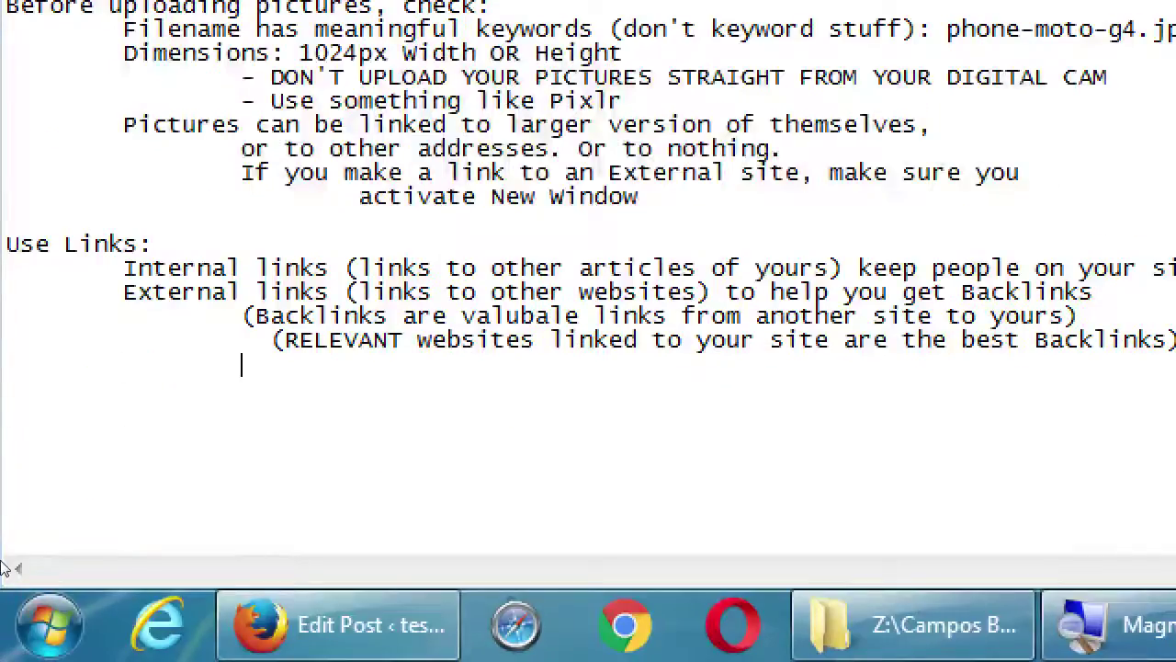
type("Add o")
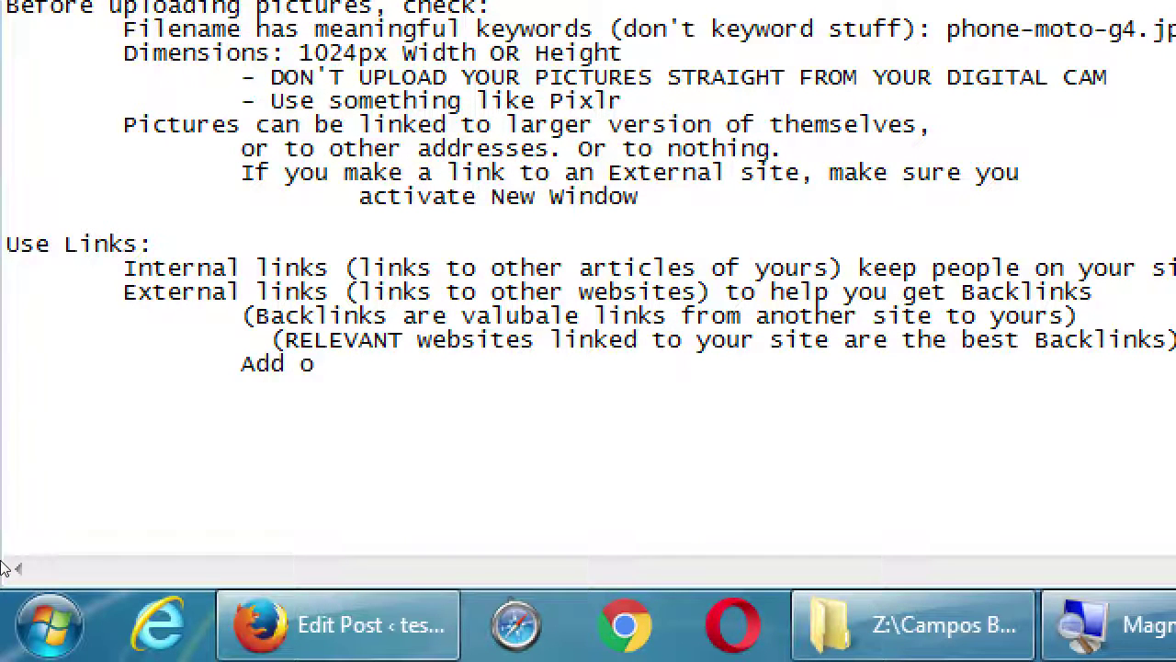
key("BackSpace")
type("1 Extern")
type("i")
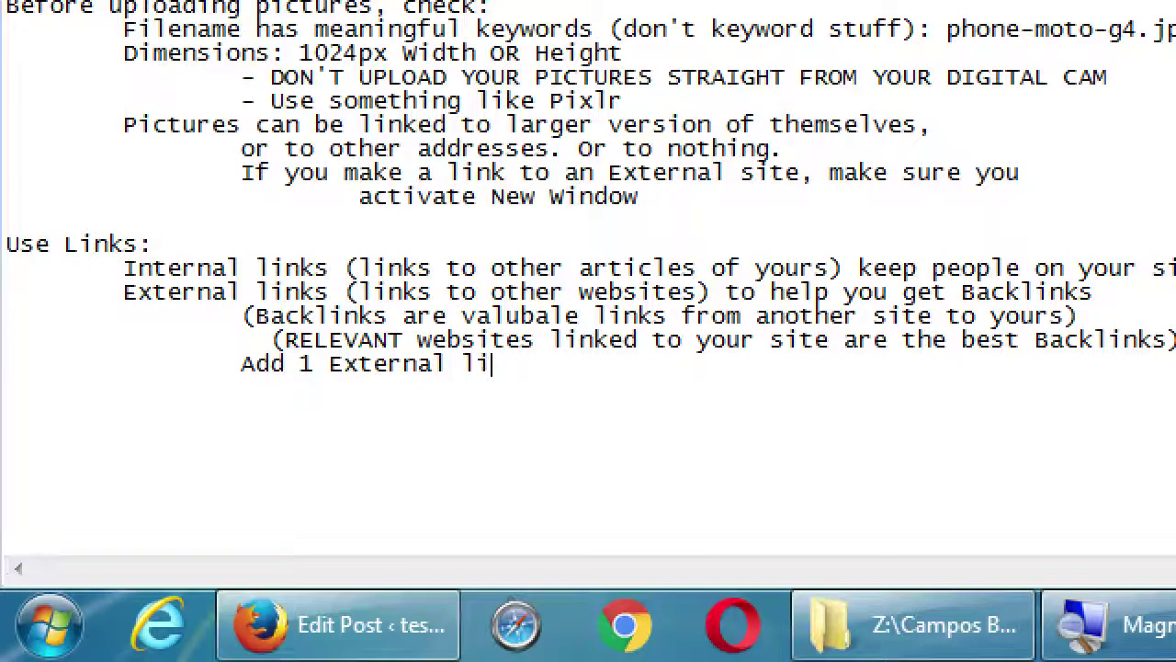
type("nk (near the end of your artcle")
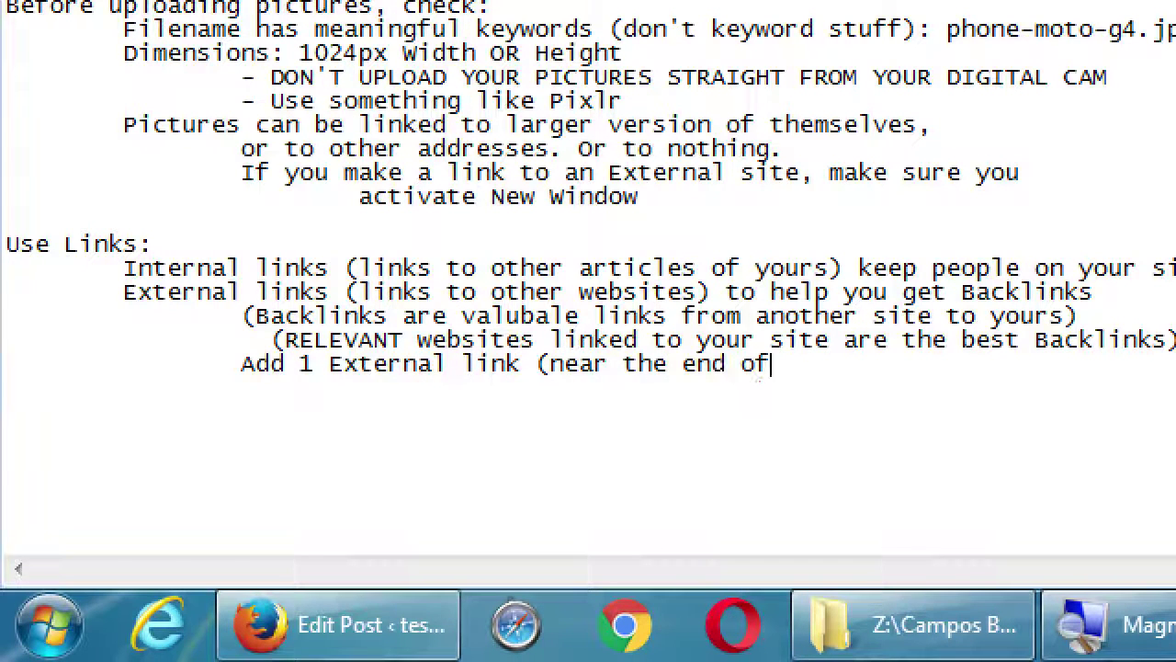
key("BackSpace")
key("BackSpace")
key("BackSpace")
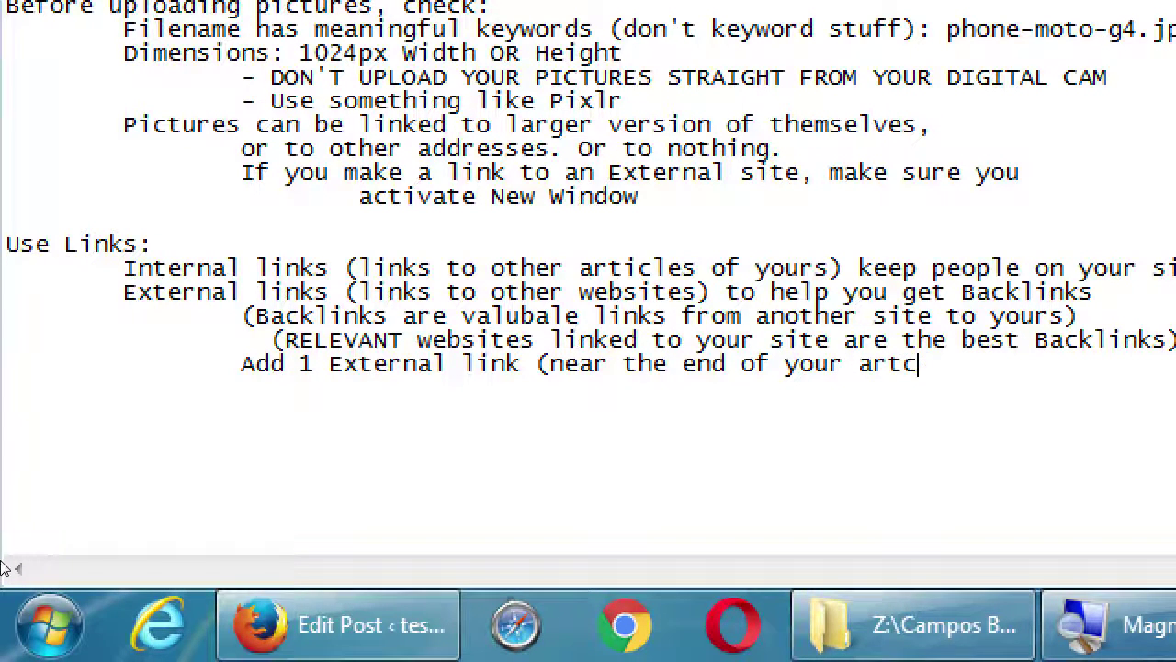
type("icle)")
type("to")
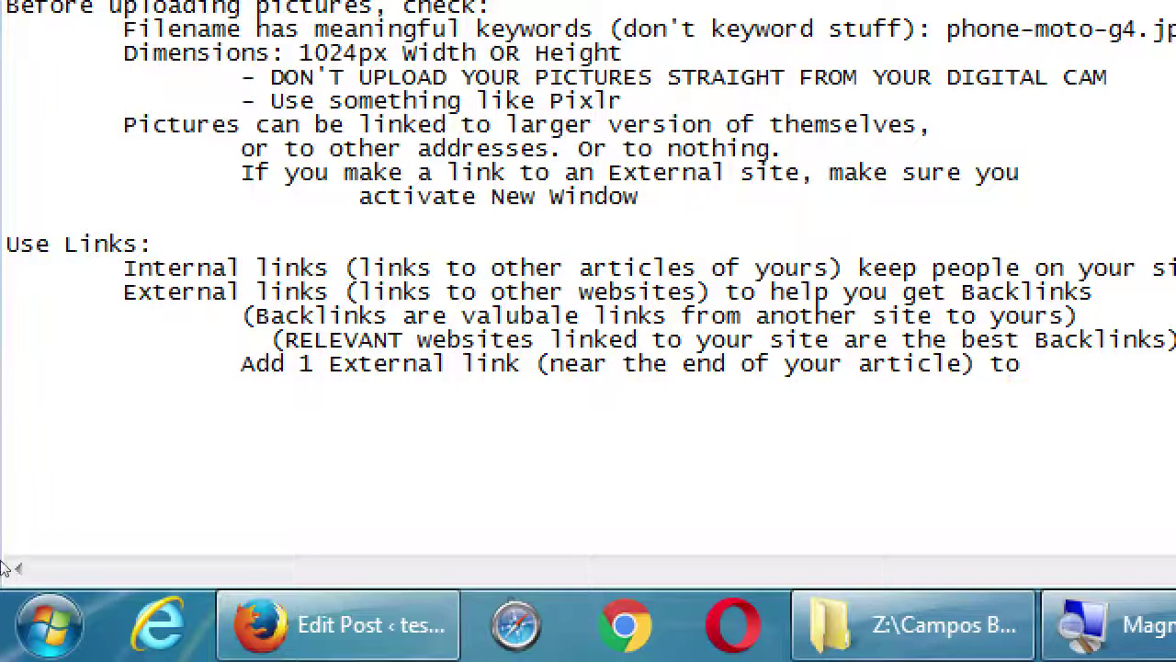
Step: Continue the external-link note on a new indented line with "a relevant/similar website; this will alert the other site"
key("Tab")
key("Tab")
type("a")
type(" relvean")
type("t")
key("BackSpace")
key("BackSpace")
key("BackSpace")
key("BackSpace")
key("BackSpace")
type("evena")
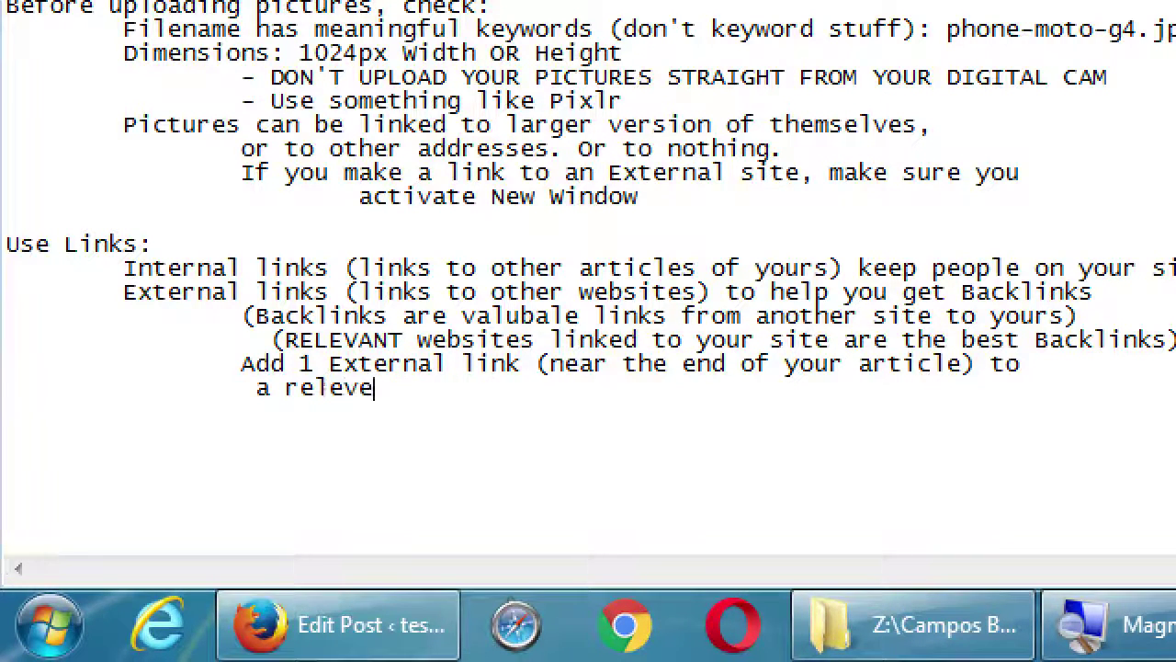
key("BackSpace")
key("BackSpace")
key("BackSpace")
type("ant/simliar")
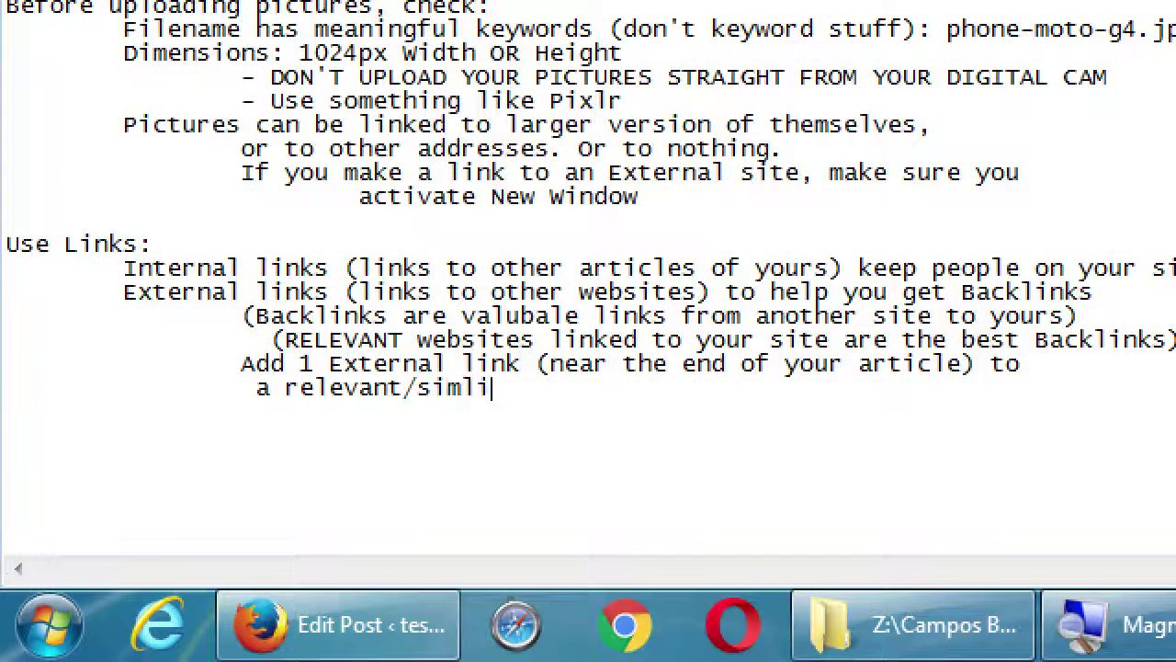
key("BackSpace")
key("BackSpace")
key("BackSpace")
key("BackSpace")
type("ilar websit")
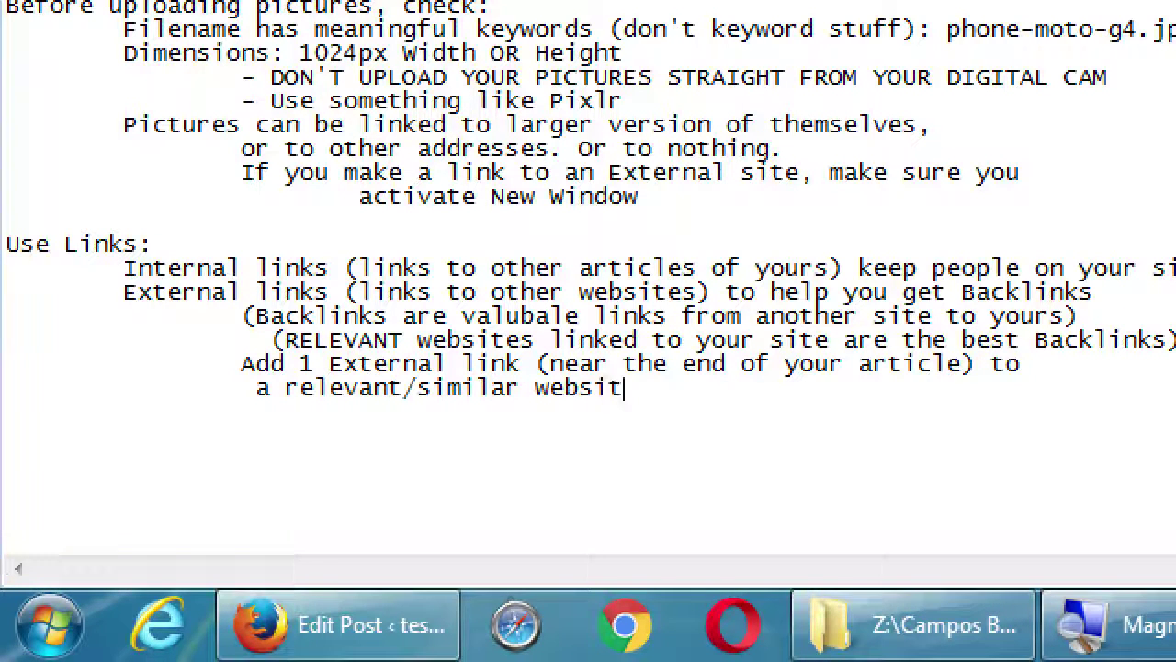
type("e; this will ")
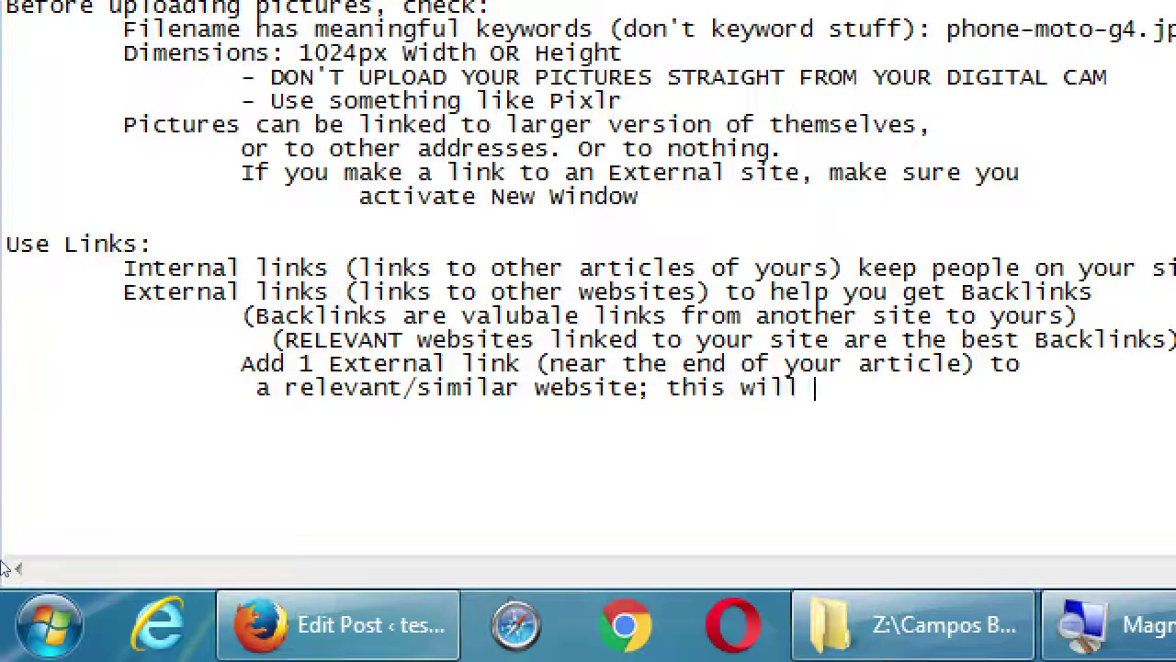
type("alert the other site")
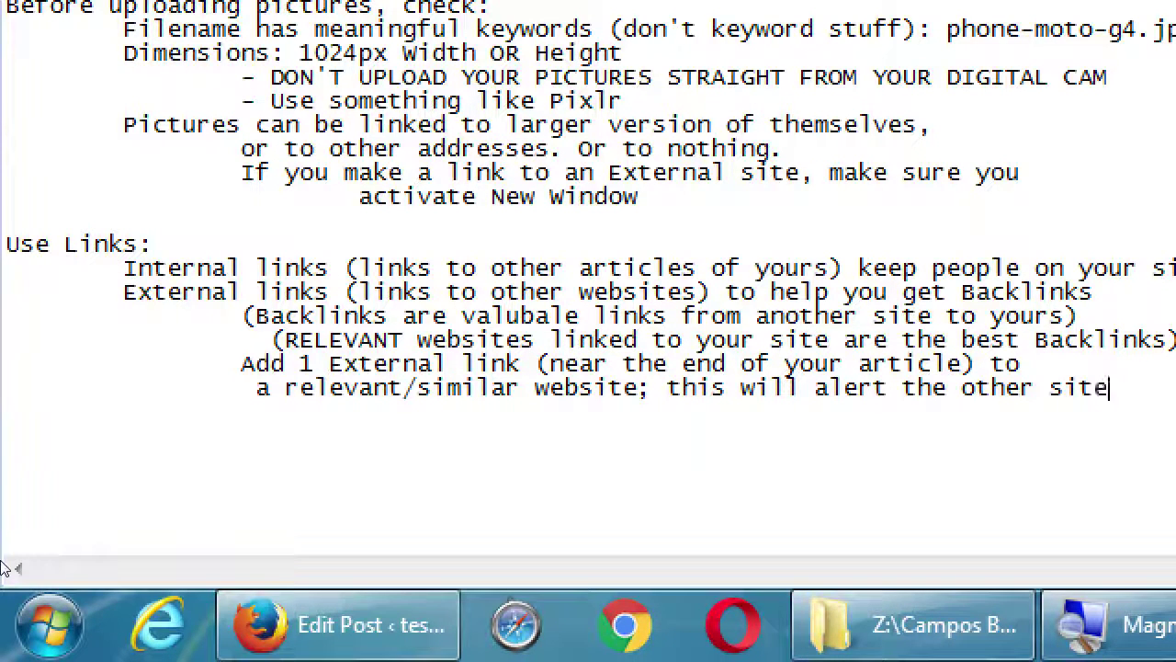
Step: Finish the external-link note with an indented line reading "that you exist, and may prompt a Backlink"
key("Return")
key("Tab")
key("Tab")
type("that ")
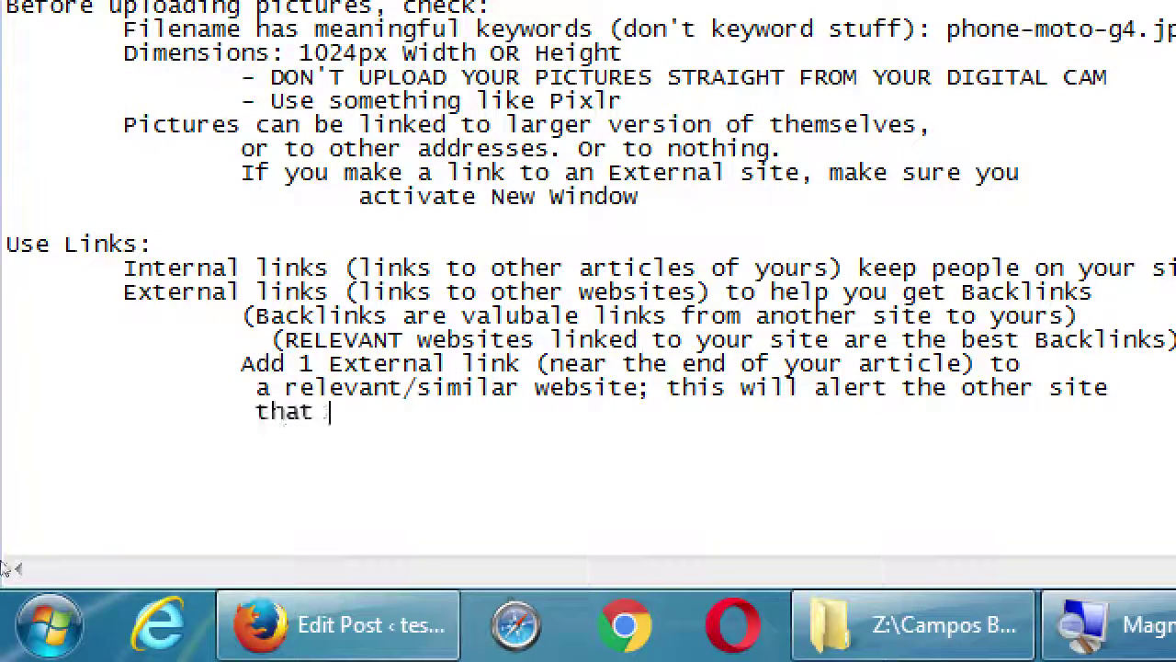
type("you exist a")
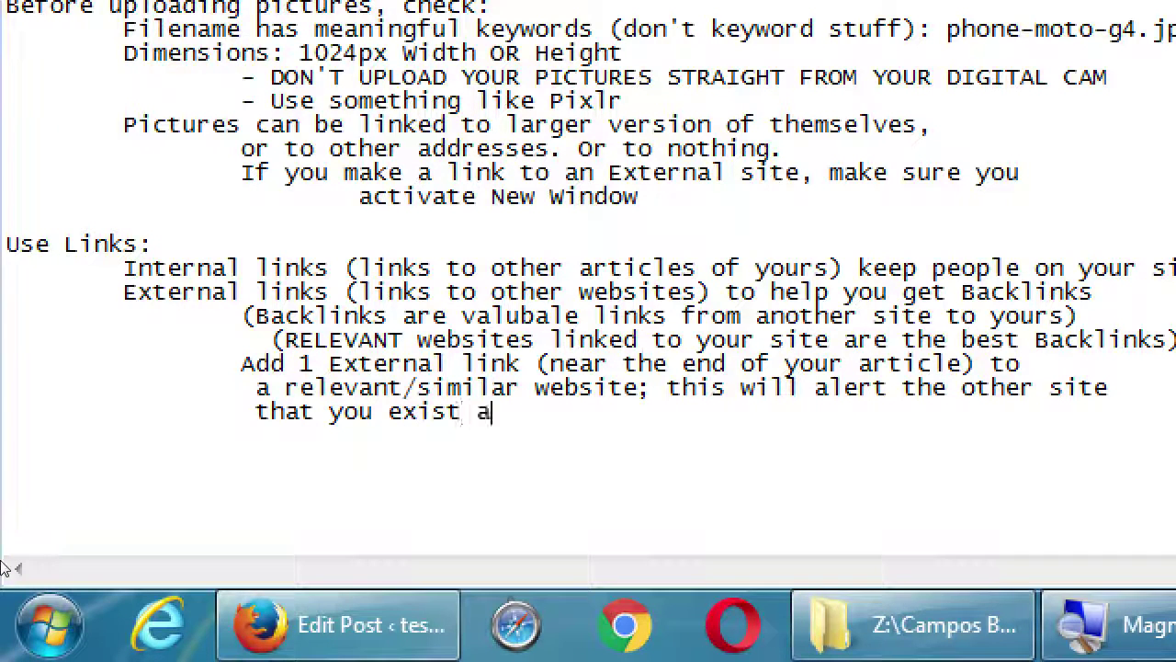
key("BackSpace")
type("e")
key("BackSpace")
key("BackSpace")
type(", and may b")
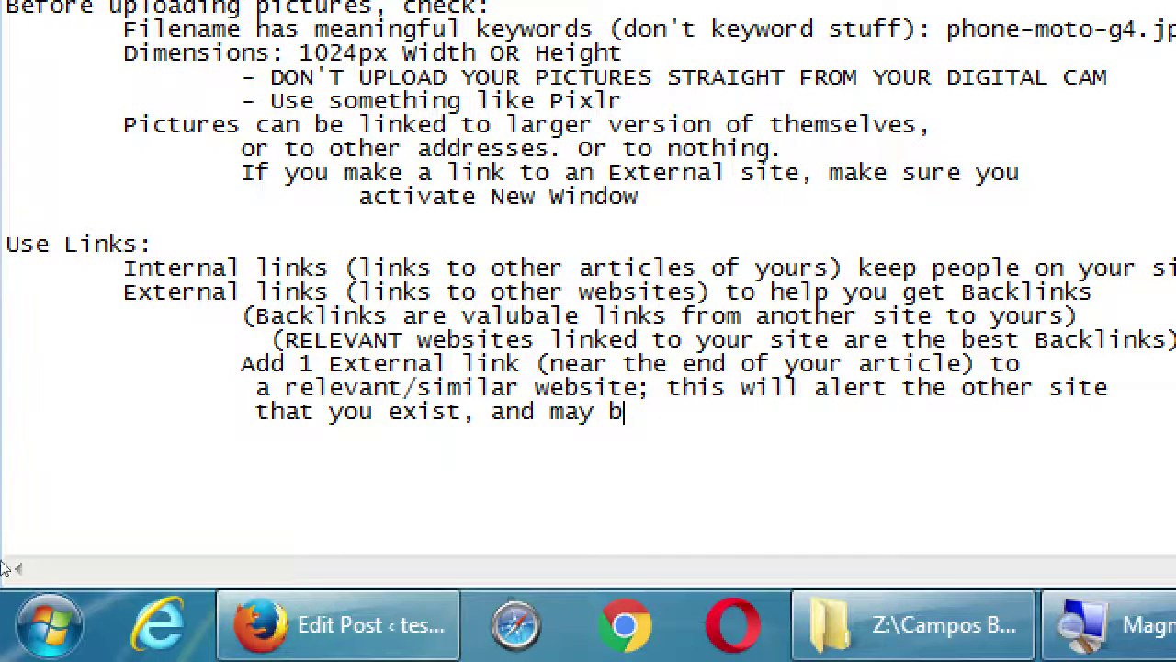
key("BackSpace")
type("pro mpt")
key("BackSpace")
key("BackSpace")
key("BackSpace")
key("BackSpace")
type("mpt a ")
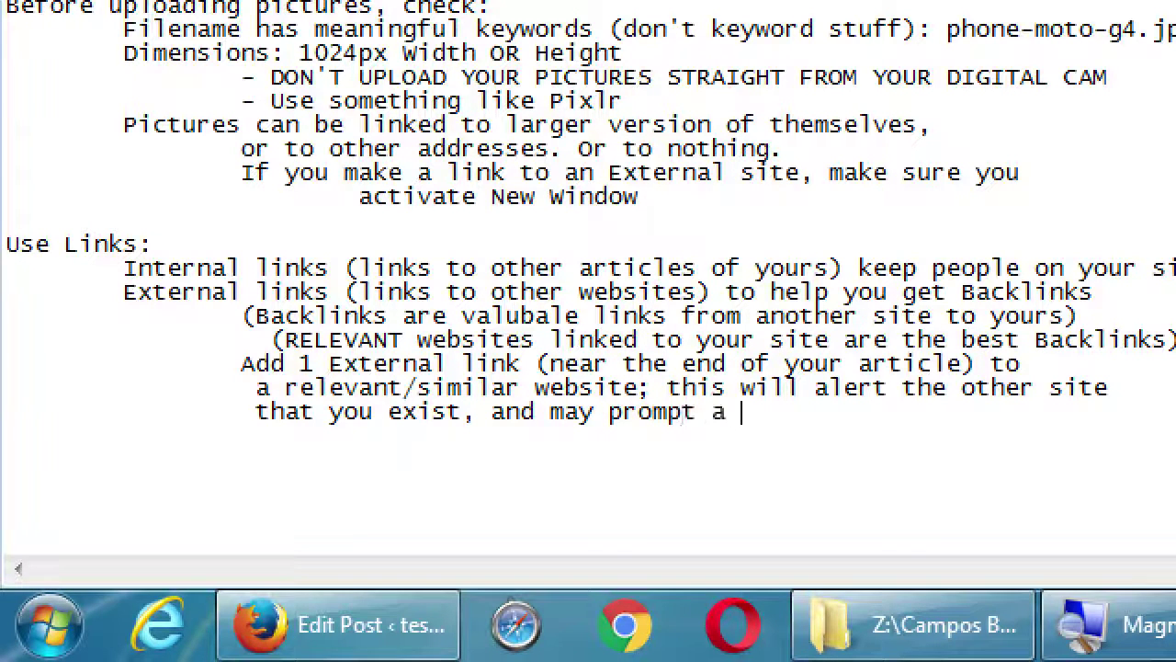
type("Backlink")
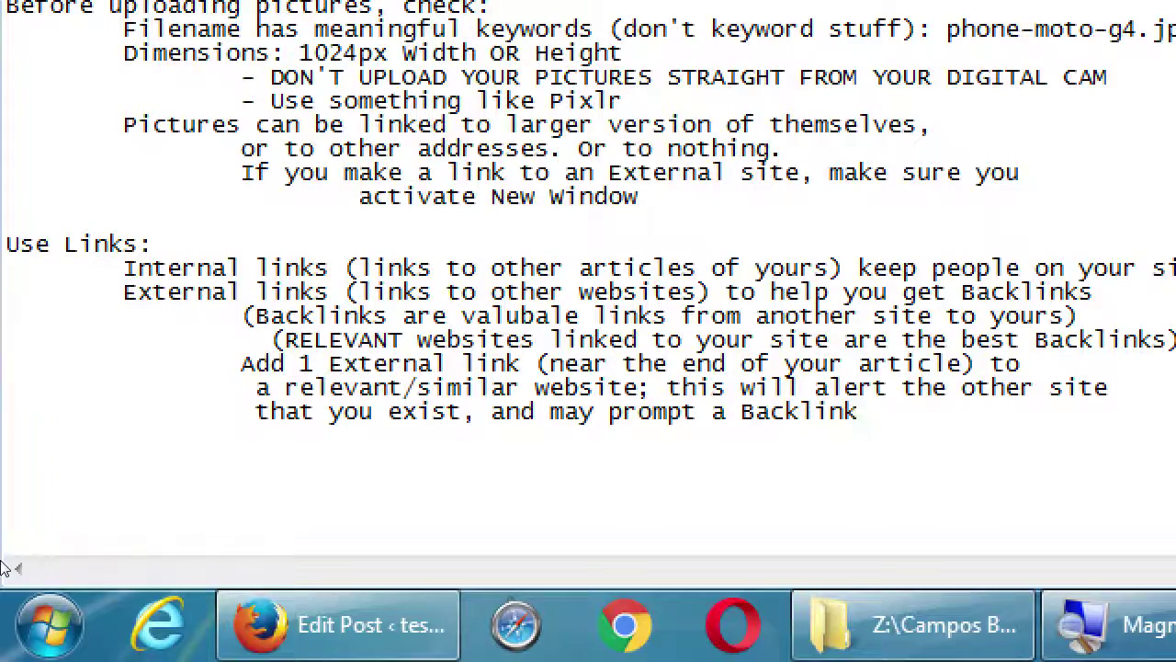
key("super+minus")
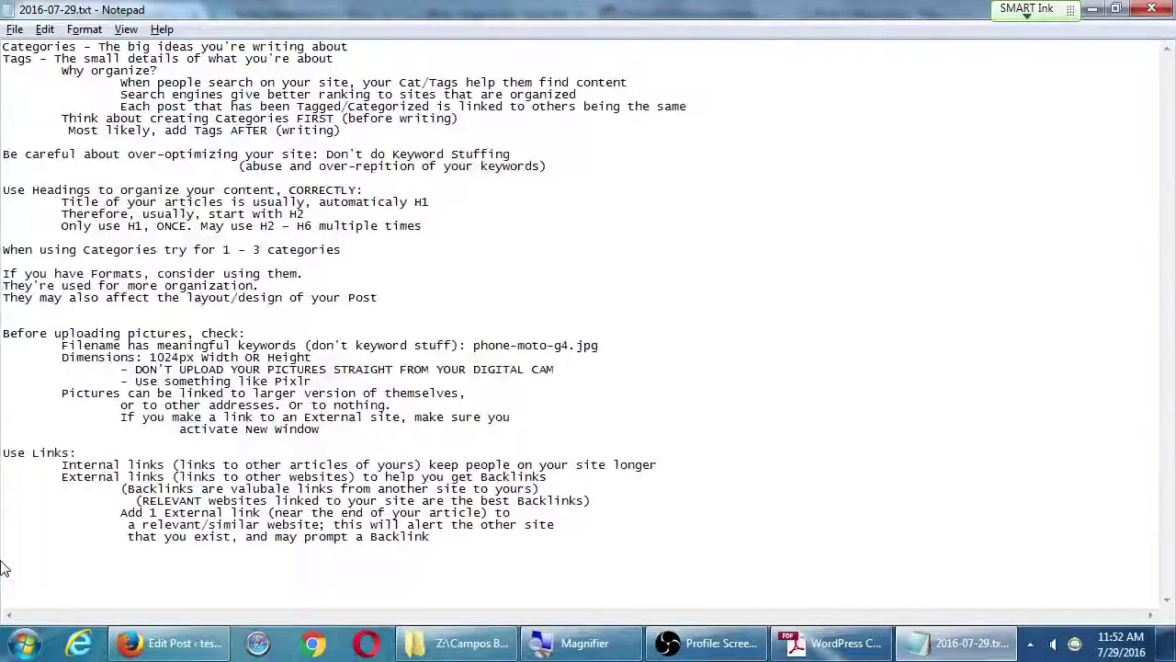
Step: Switch to the WordPress post in Firefox, try to open Comments but stay on the edit page, and return to the notes
left_click(170, 643)
mouse_move(122, 355)
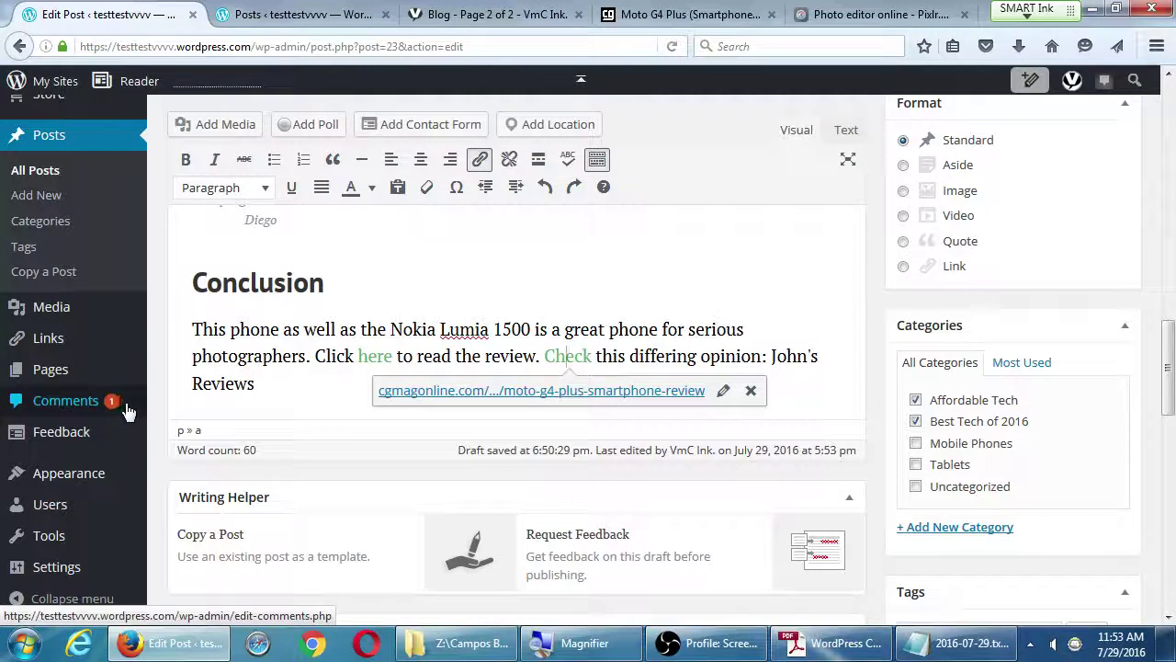
left_click(123, 408)
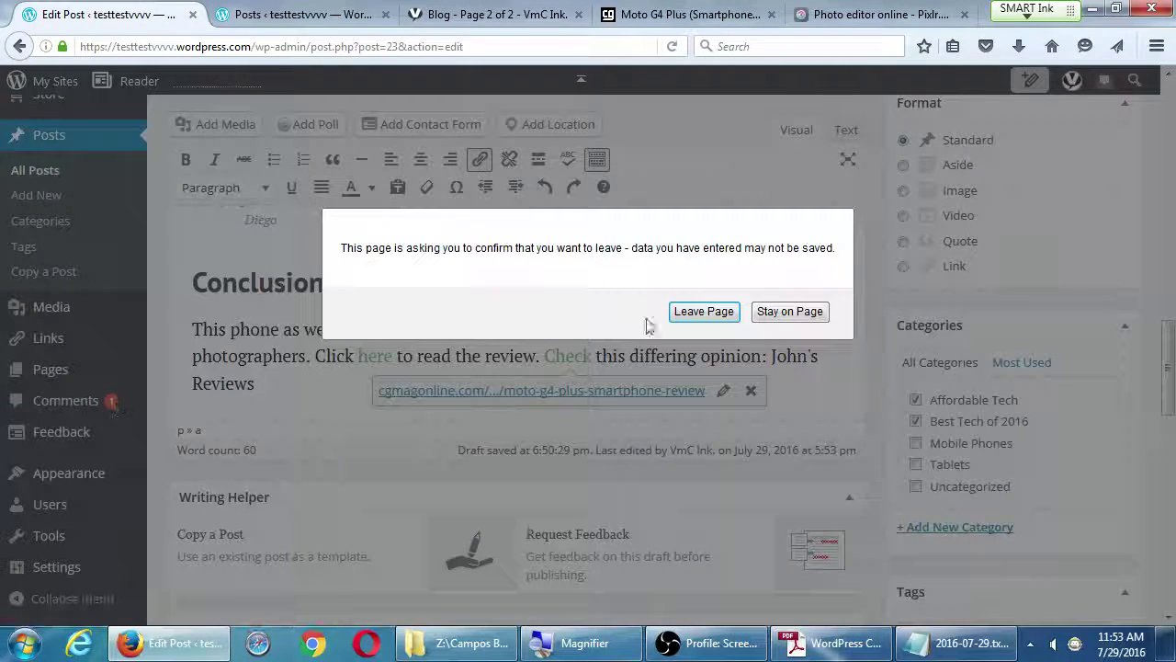
left_click(815, 313)
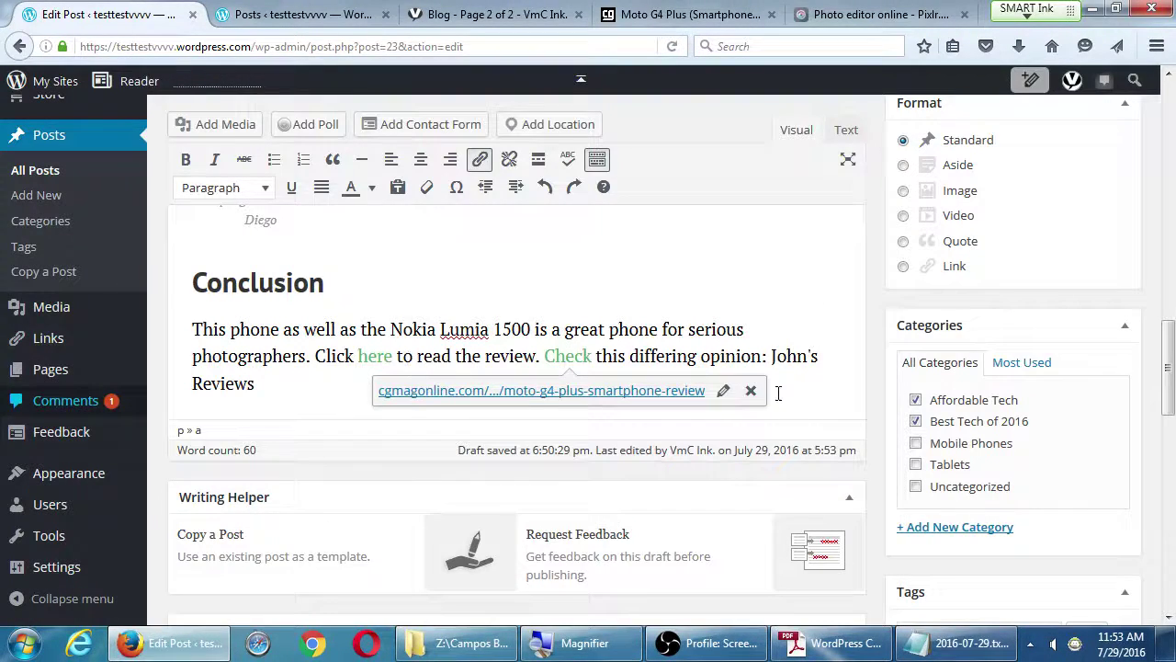
left_click(978, 653)
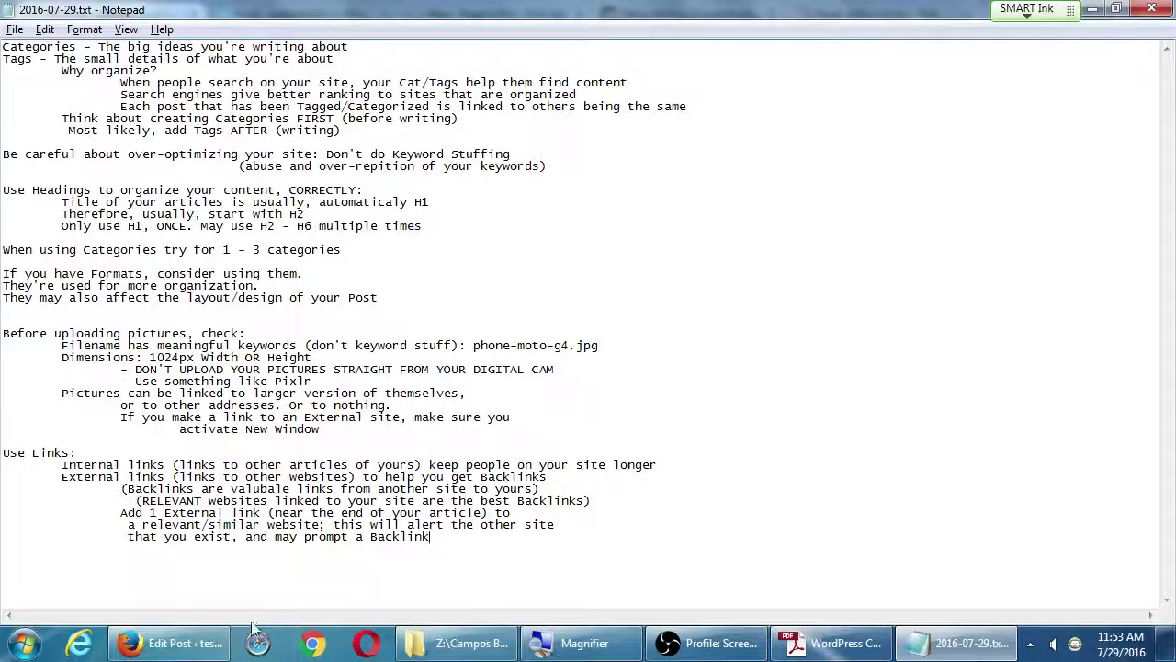
Step: Switch back to the WordPress post and link "Nokia Lumia 1500" in the Conclusion paragraph to the placeholder address "fds"
left_click(208, 654)
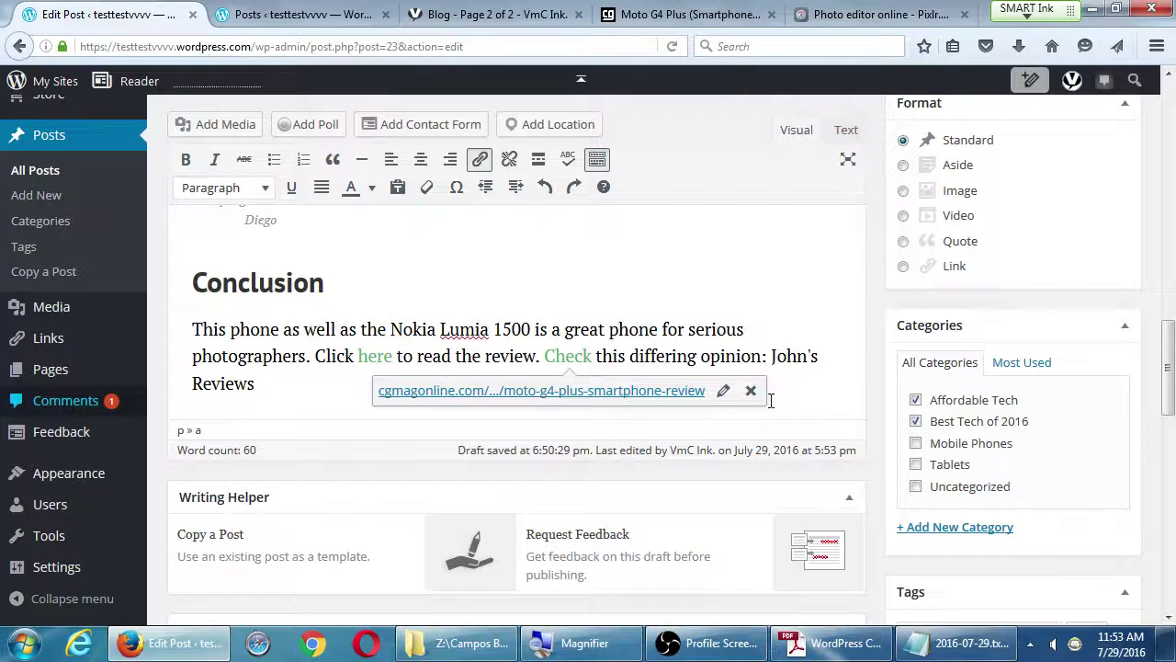
left_click(808, 387)
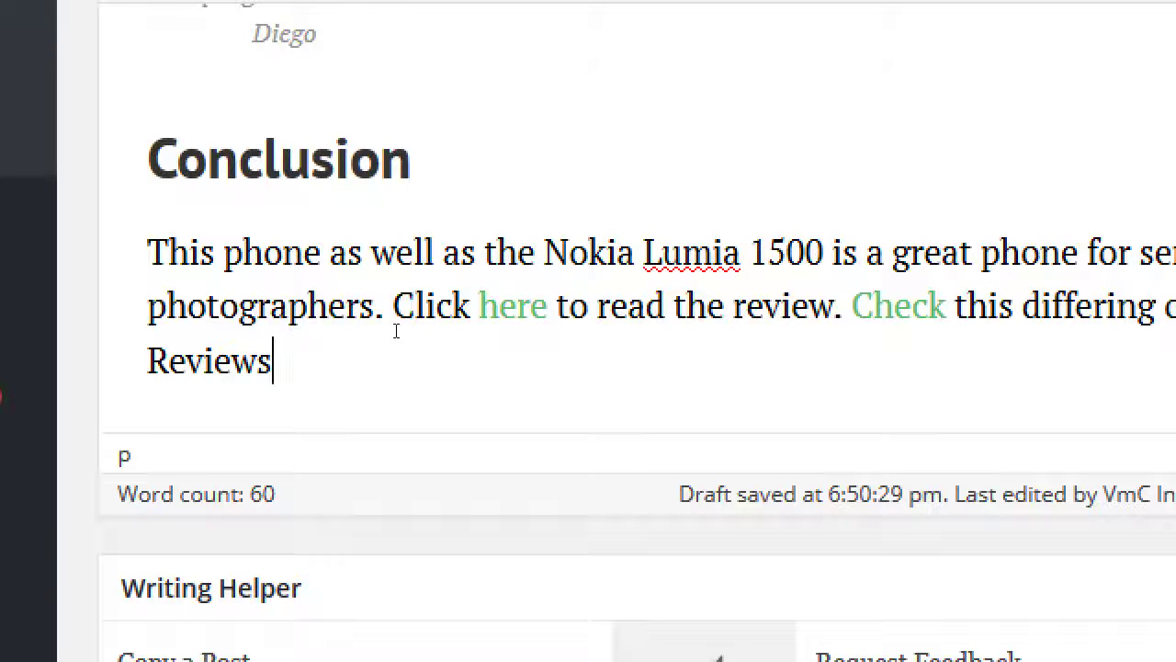
key("Up")
key("Up")
key("shift+Right")
key("shift+Right")
key("shift+Right")
key("shift+Right")
key("shift+Right")
key("shift+Right")
key("shift+Right")
key("shift+Right")
key("shift+Right")
key("shift+Right")
key("shift+Right")
key("shift+Right")
key("shift+Right")
key("shift+Right")
key("shift+Right")
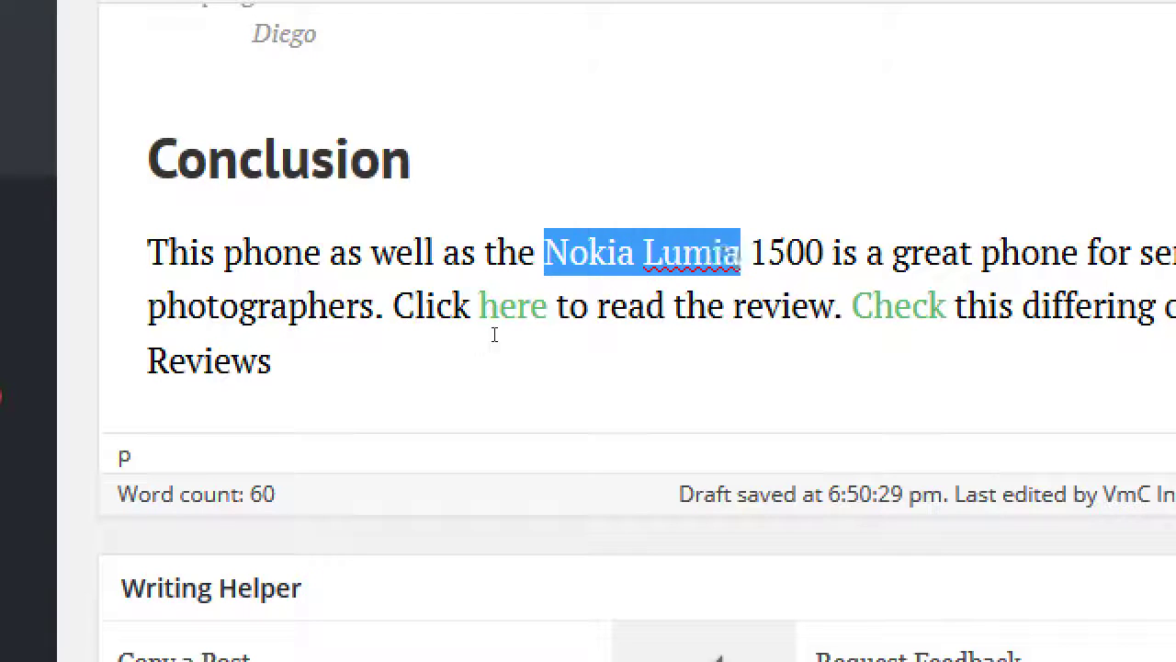
key("shift+Right")
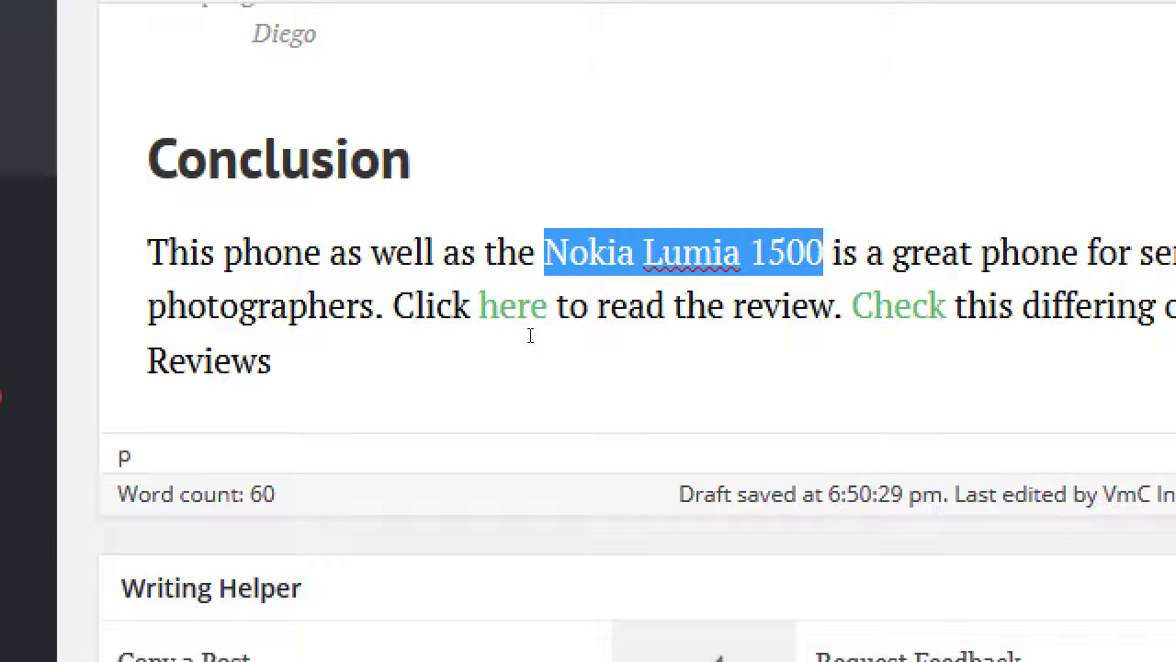
key("ctrl+k")
type("fds")
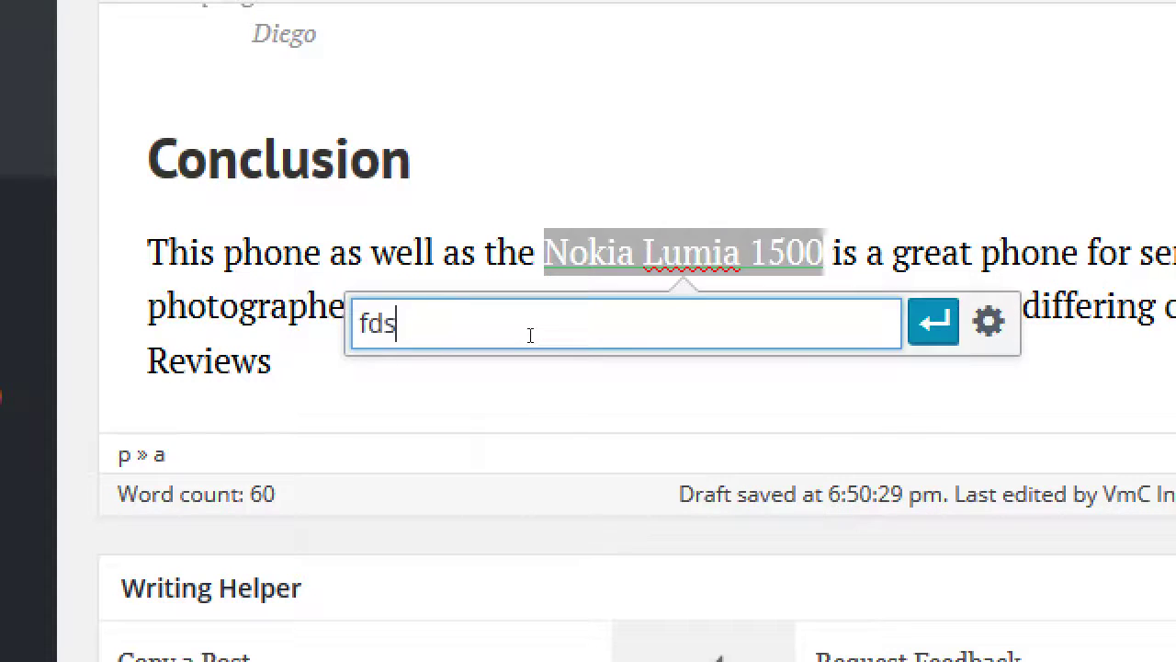
key("Escape")
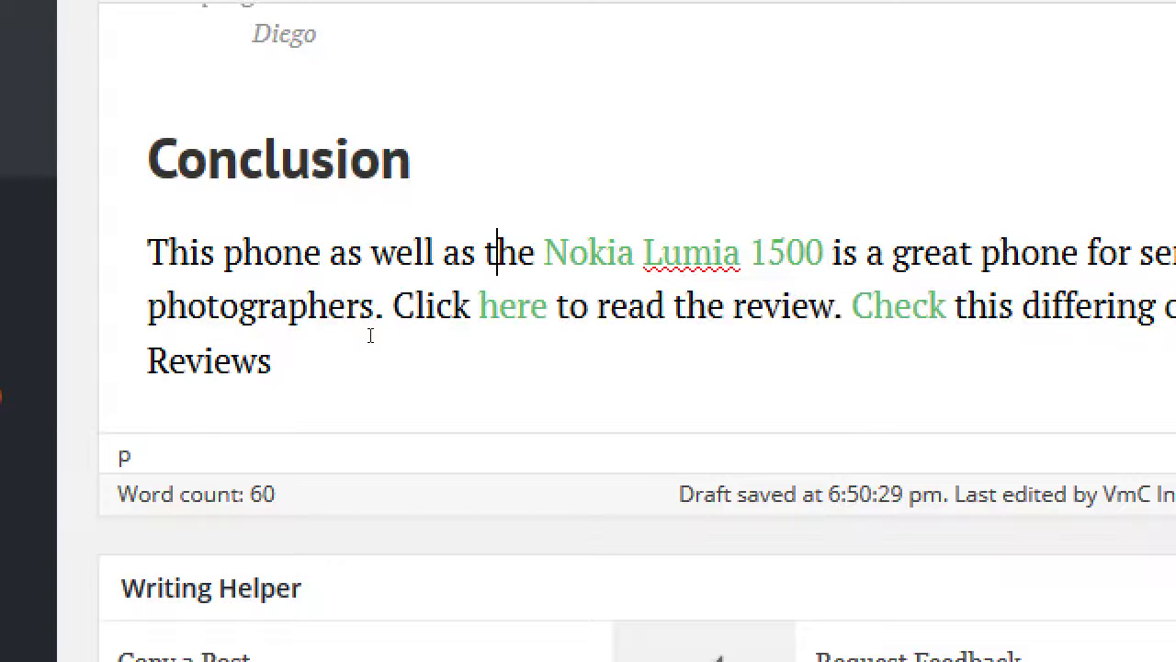
Step: Remove the link from the word "here" in the Conclusion paragraph
key("Down")
key("Tab")
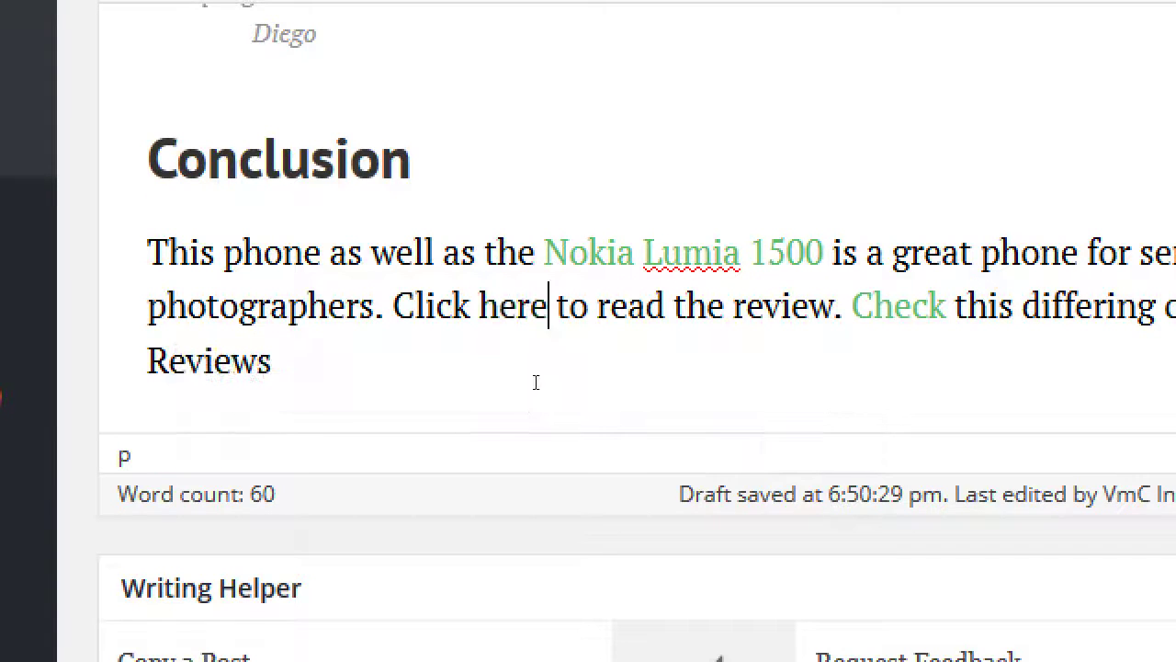
key("Return")
Step: Switch to the Notepad notes and add the line "THE RIGHT WAY TO MAKE INTERNAL/EXTERNAL LINKS:" below the external-link note
key("alt+Tab")
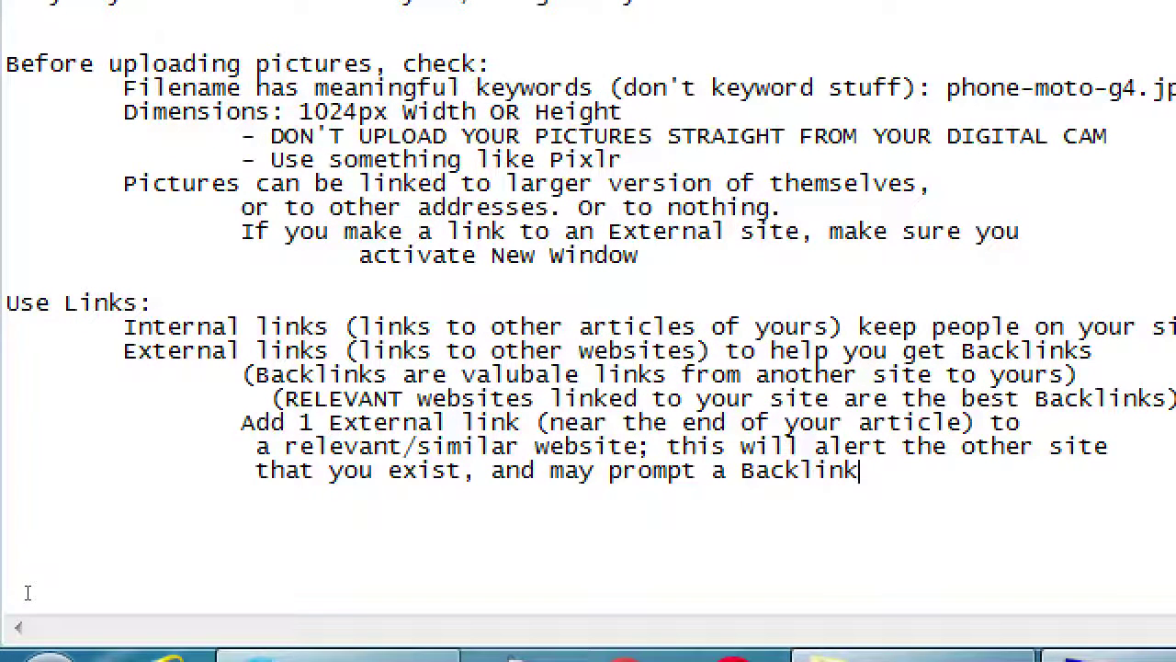
key("Return")
key("Tab")
type("THE RIGHT WAY TO")
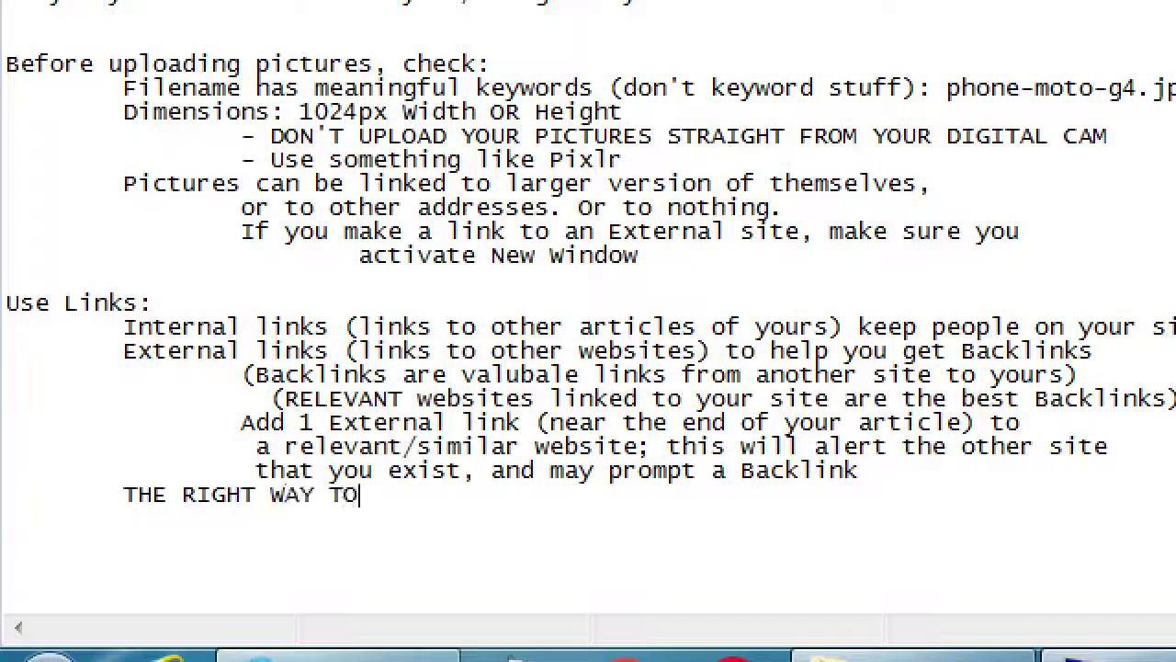
type(" MAKE INTERNAL")
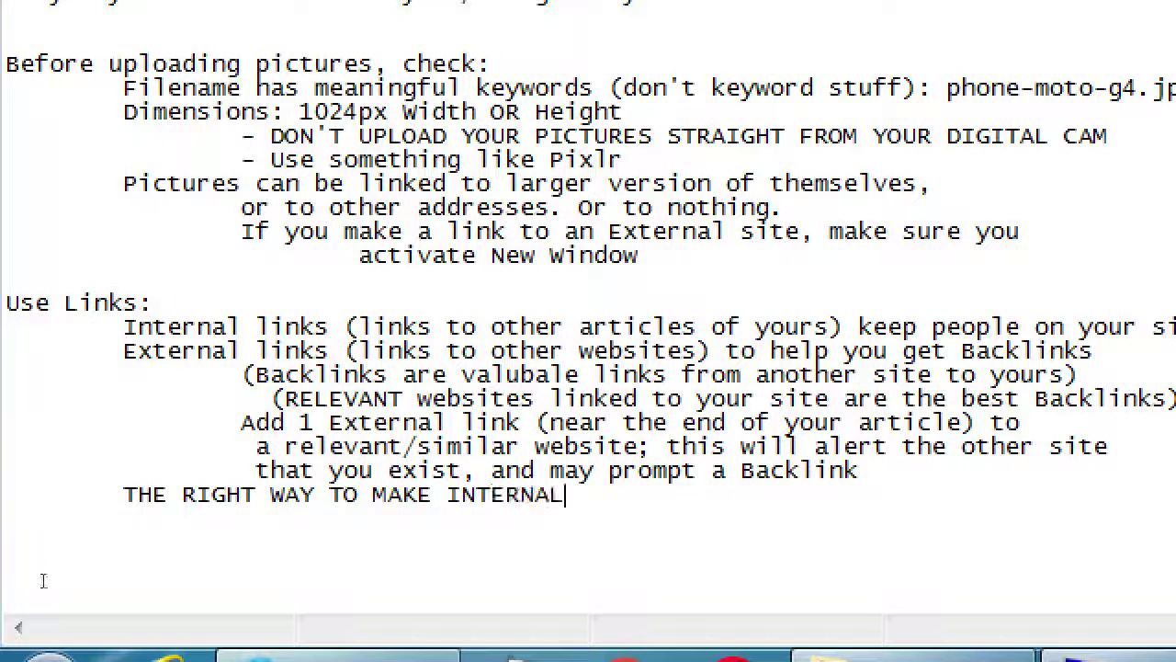
type("/EXTERNAL LInks")
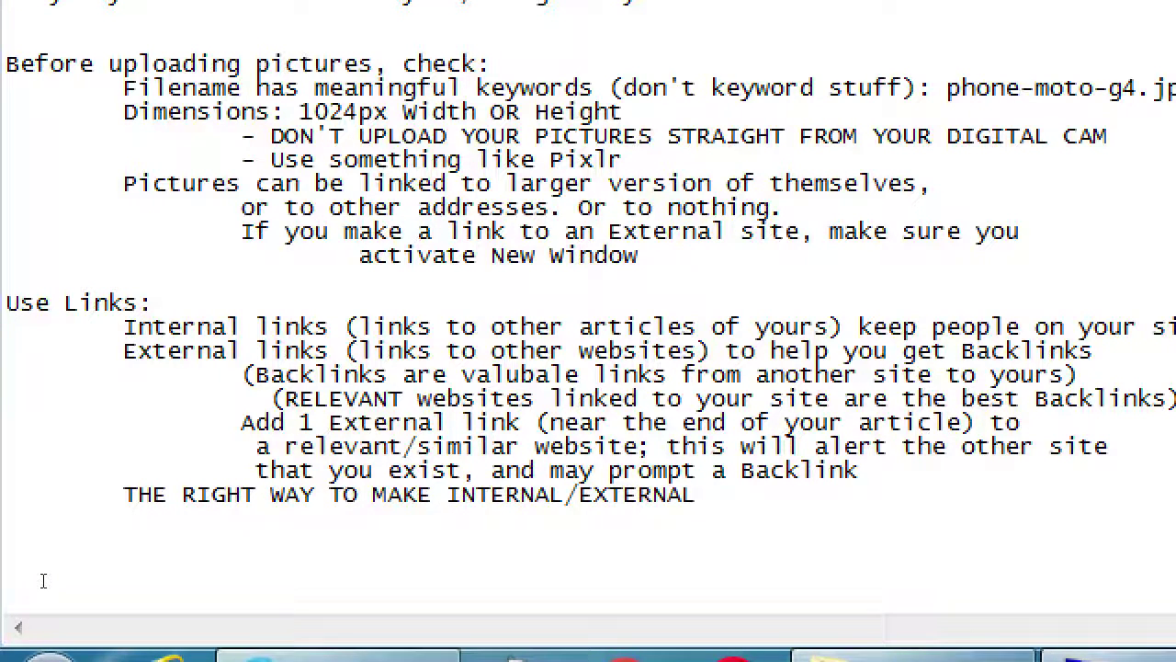
key("BackSpace")
key("BackSpace")
key("BackSpace")
type("NKS:")
key("Return")
Step: Add the indented note "Use good Anchor Text - NOT 'read this', 'click here', 'see'" below the link heading
type("Use goo")
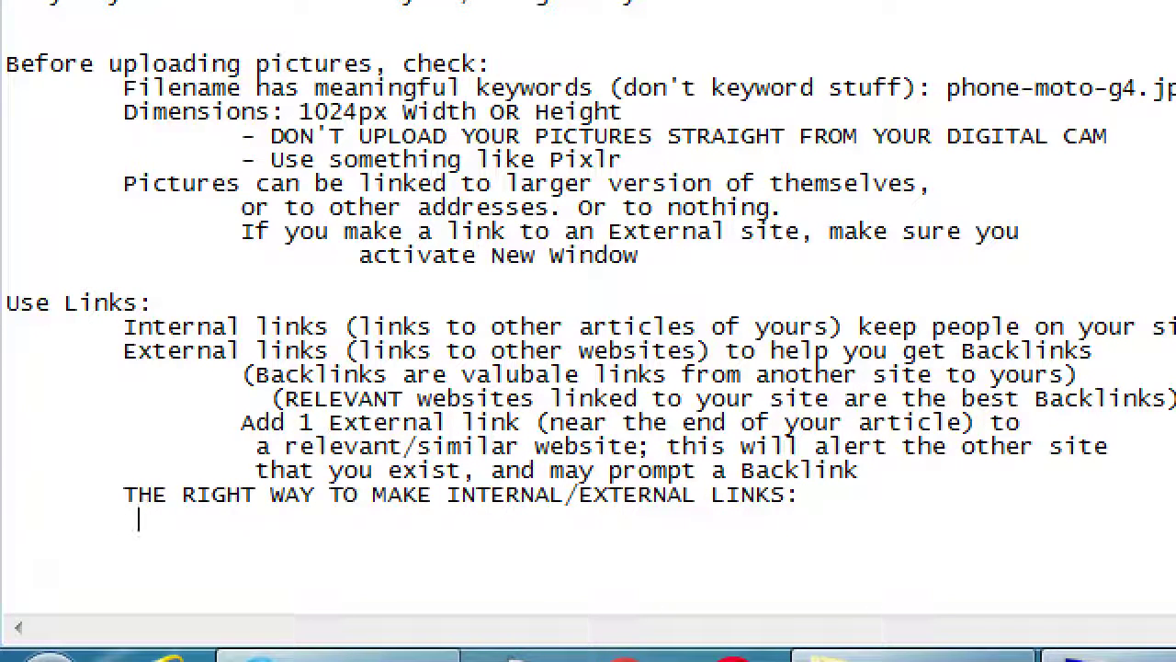
type("d ")
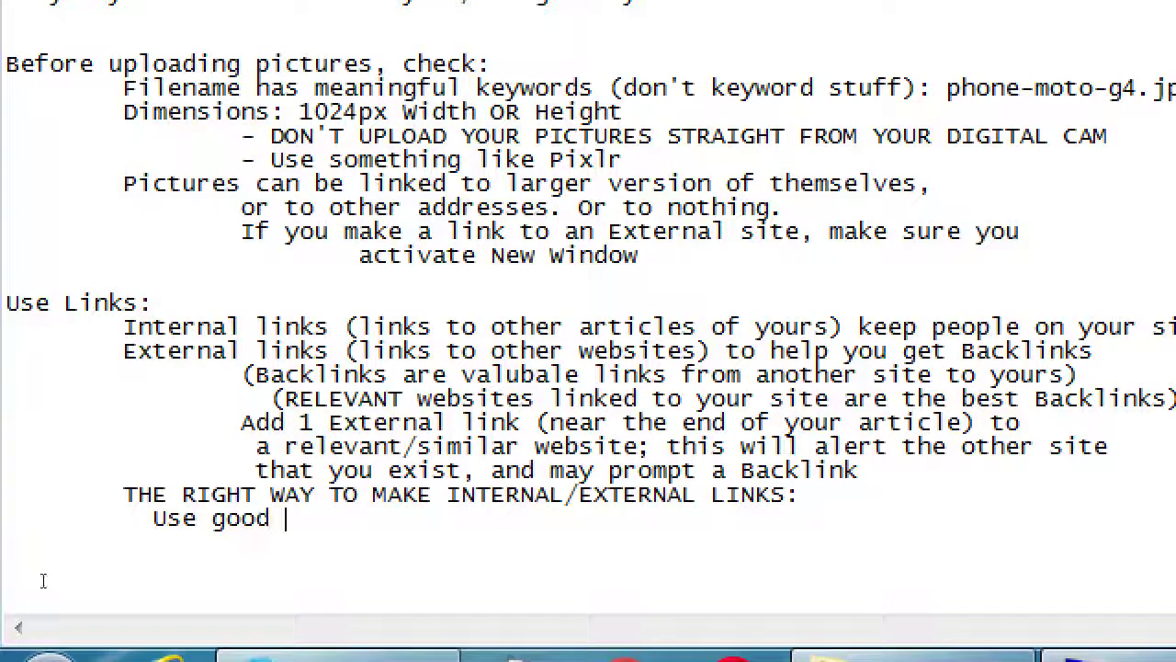
type("Anchor Text")
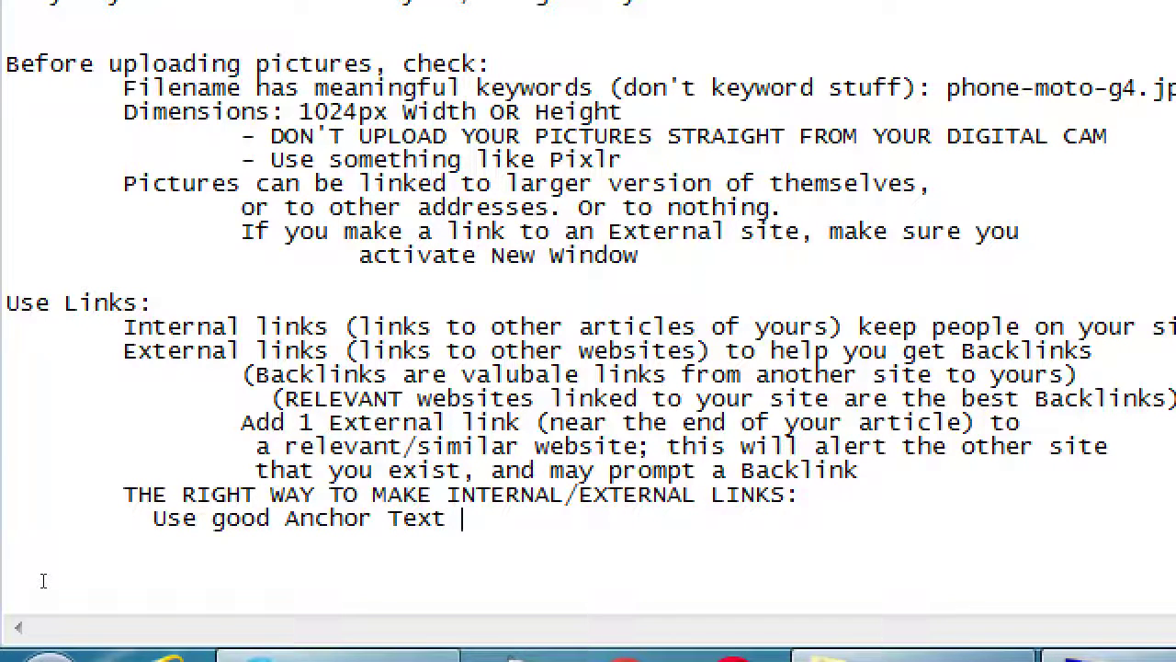
type("- NOT 'read this', ")
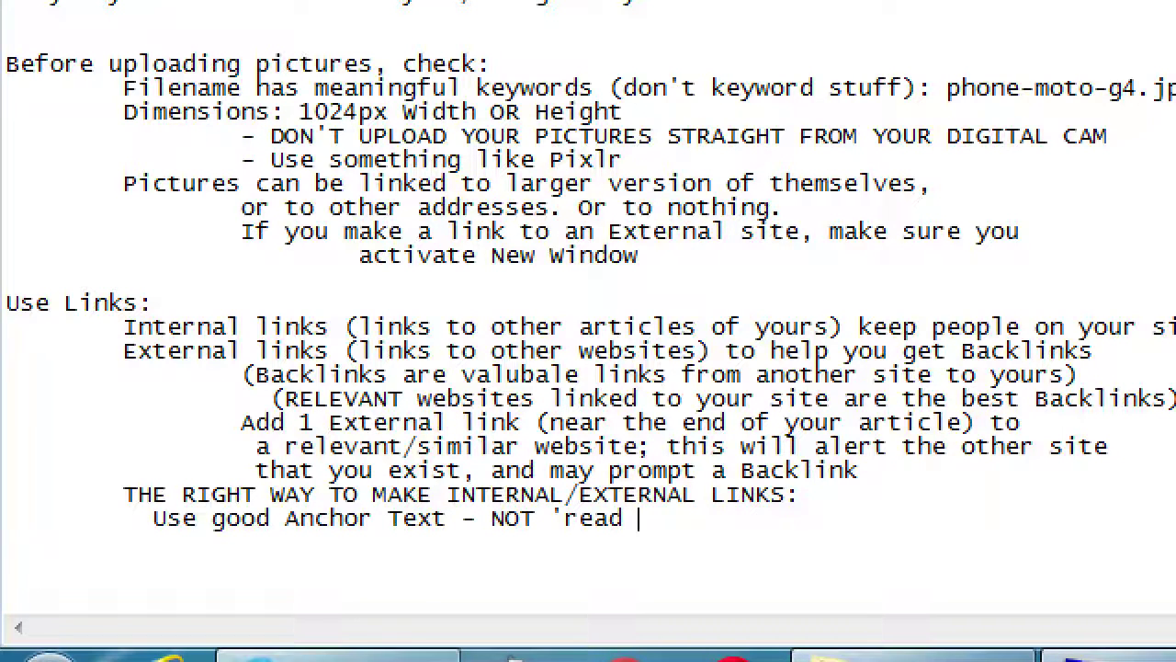
type("'click here',")
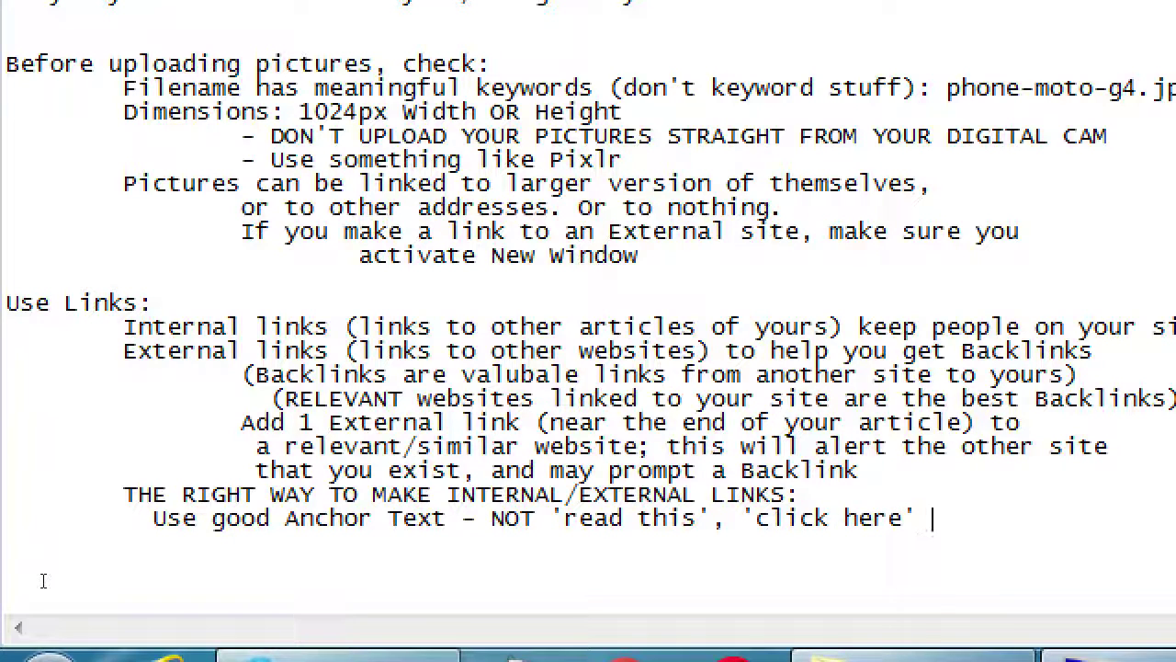
key("BackSpace")
type(", 'see'")
Step: Add a sub-line under the Anchor Text note reading "- YES 'read our review'"
key("Return")
key("Tab")
key("Tab")
key("Tab")
type("- YES '")
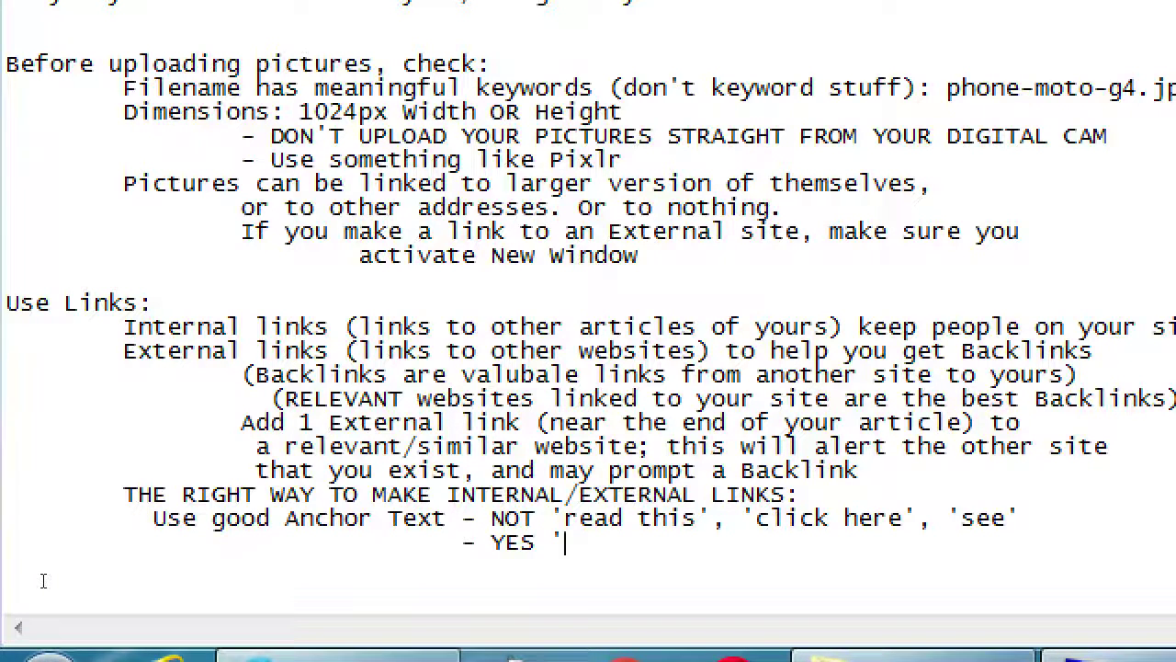
type("o")
key("BackSpace")
type("read our view")
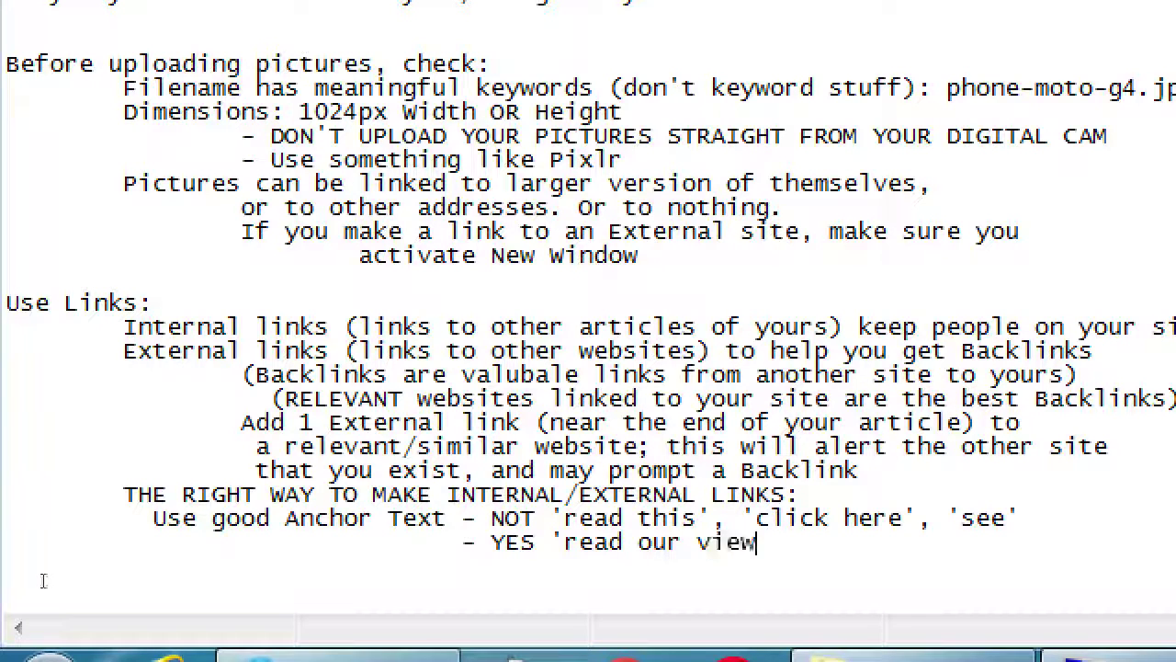
key("BackSpace")
key("BackSpace")
key("BackSpace")
key("BackSpace")
type("reveiw")
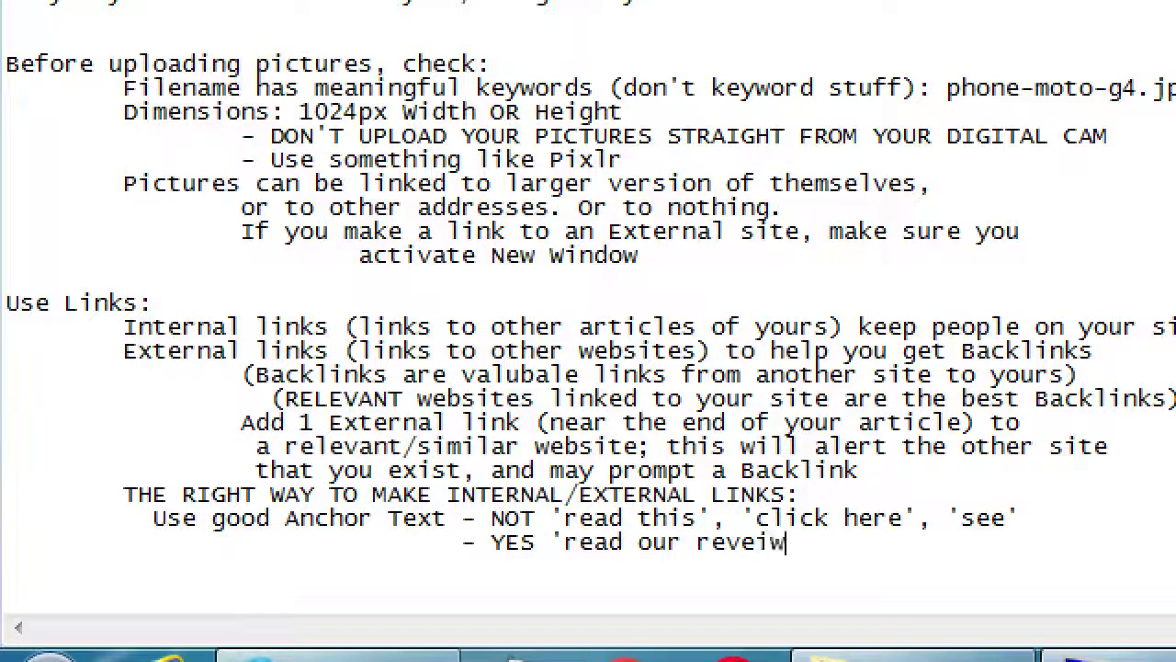
key("BackSpace")
key("BackSpace")
key("BackSpace")
type("iew")
key("BackSpace")
type("ew'")
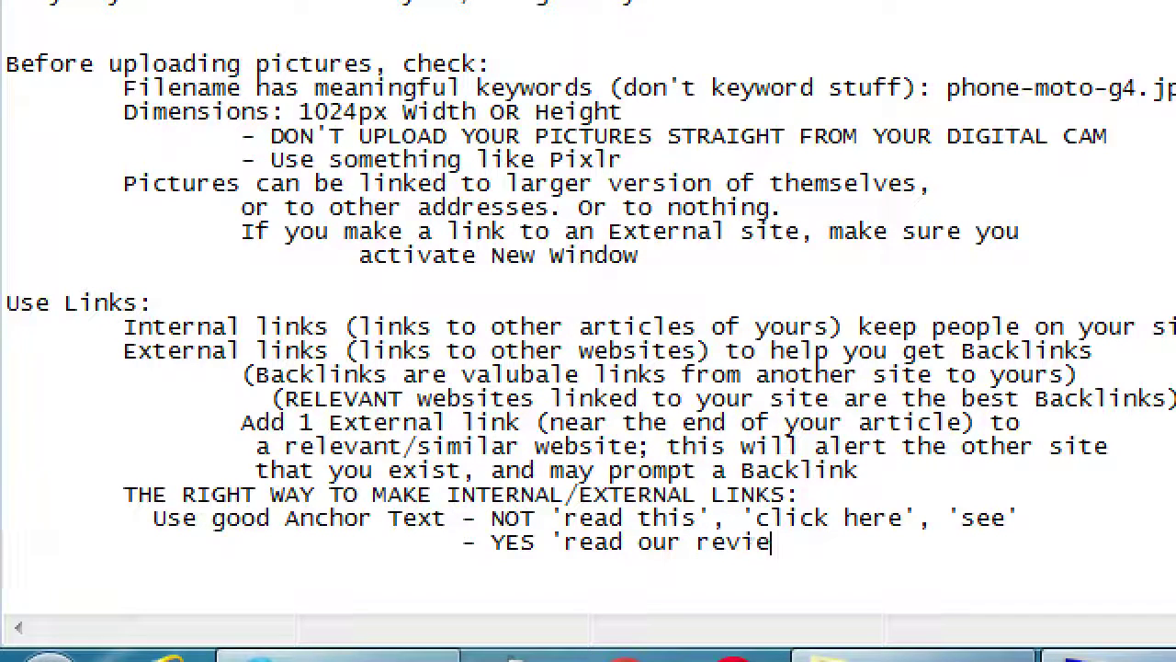
Step: Extend the YES line with a second good anchor text example, 'view the video'
key("BackSpace")
type(", 'clic")
key("BackSpace")
key("BackSpace")
key("BackSpace")
key("BackSpace")
type("view")
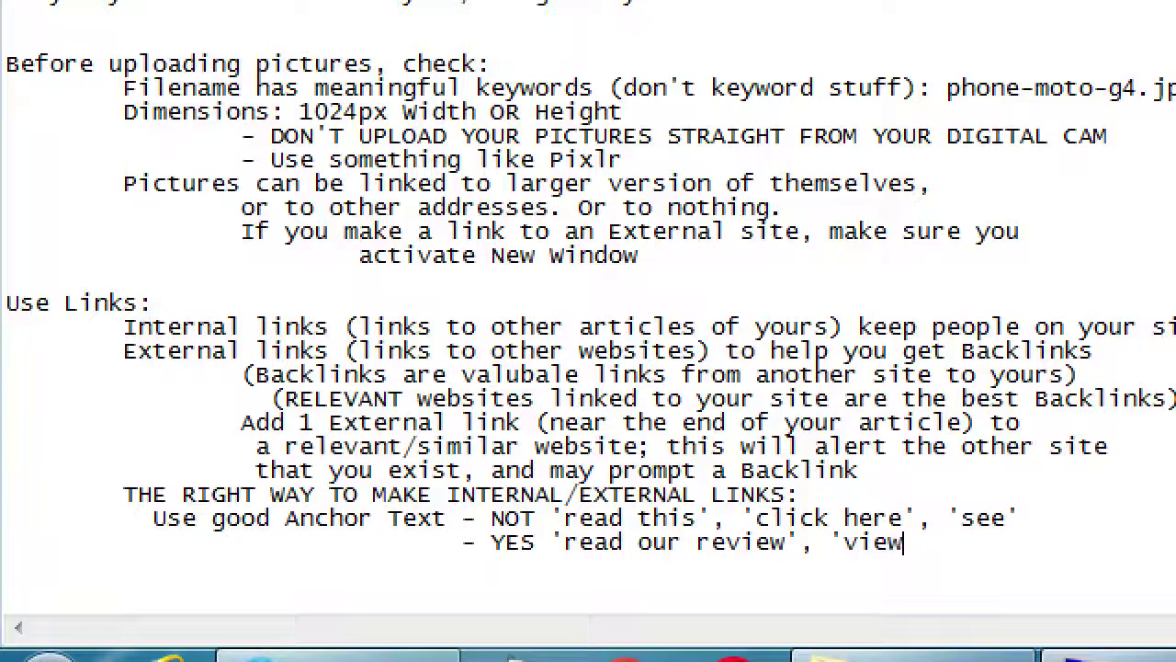
type(" the vie")
key("BackSpace")
type("do")
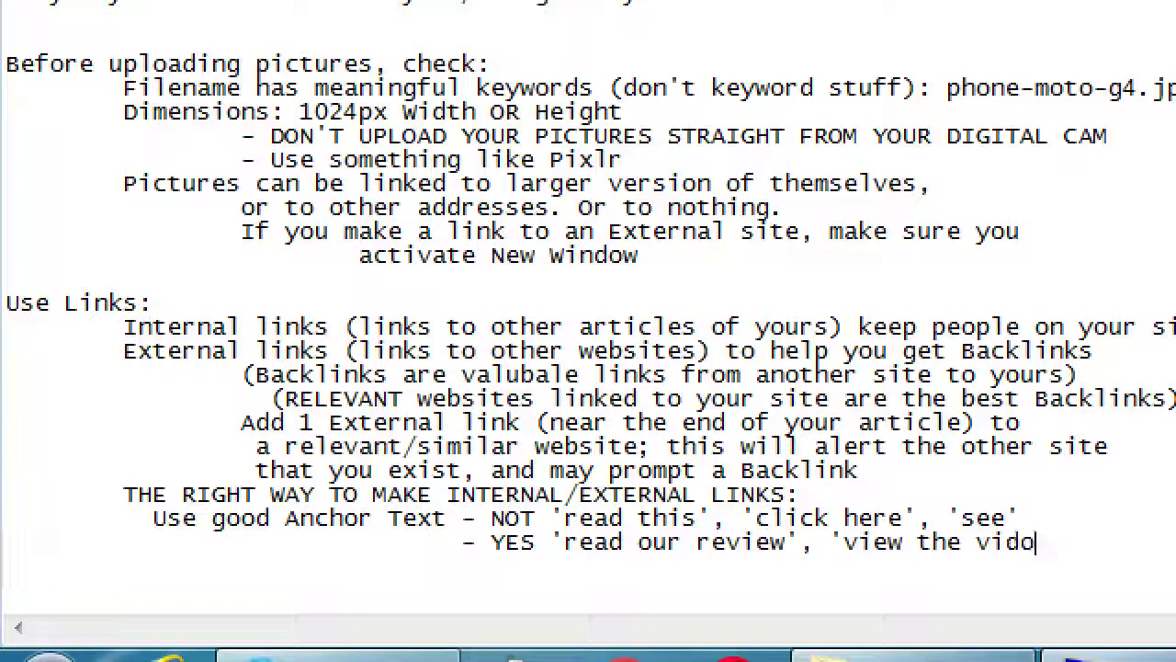
key("BackSpace")
type("eow")
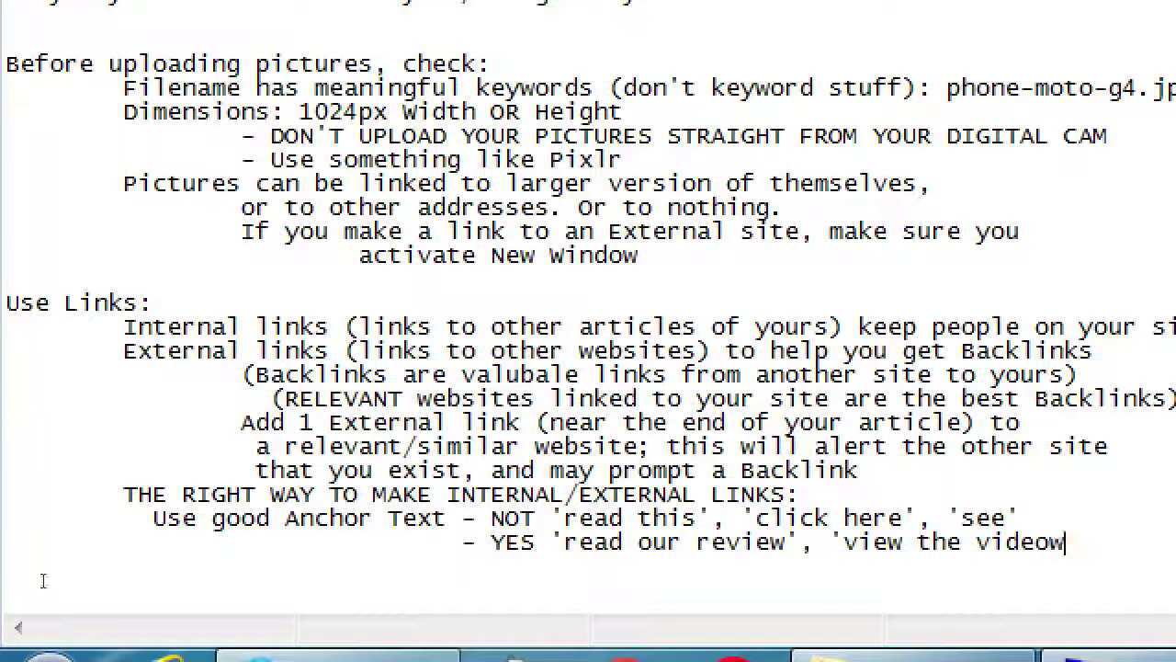
key("BackSpace")
type("'")
Step: Add the example 'more tech tips' on an indented line below the YES examples and shorten "NOT" to "NO" in the Anchor Text note
key("Return")
key("Tab")
key("Tab")
key("Tab")
key("Tab")
key("Tab")
type("'our tips")
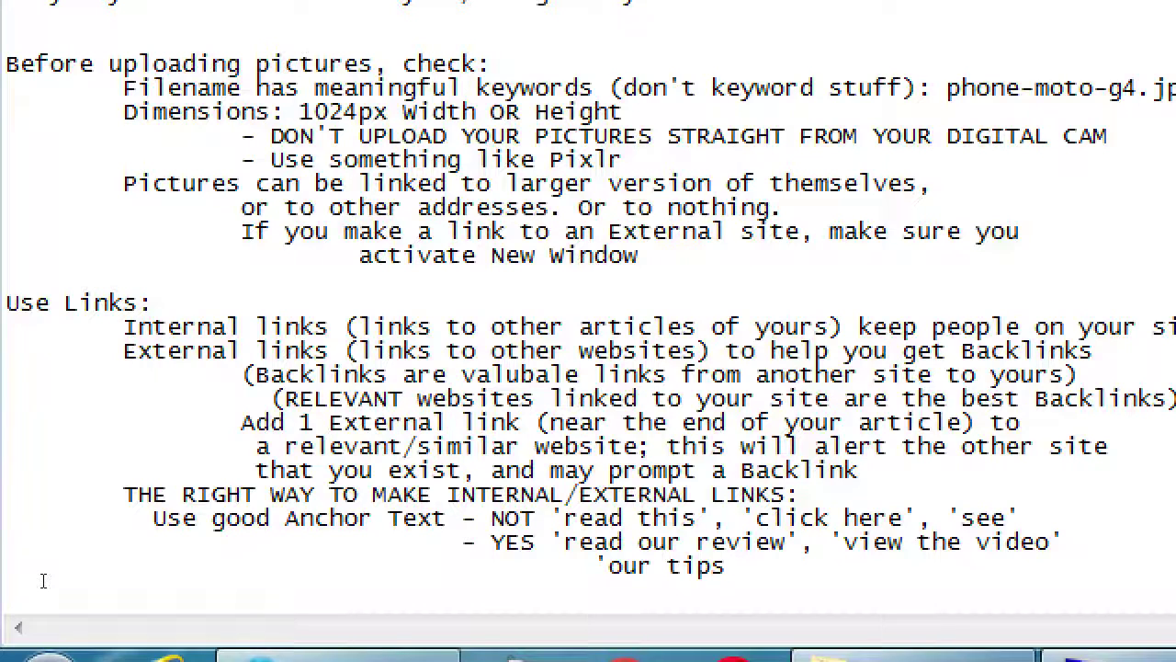
key("BackSpace")
key("BackSpace")
key("BackSpace")
type("ech")
key("ctrl+shift+Left")
key("ctrl+shift+Left")
key("ctrl+shift+Left")
type("'more tech tips")
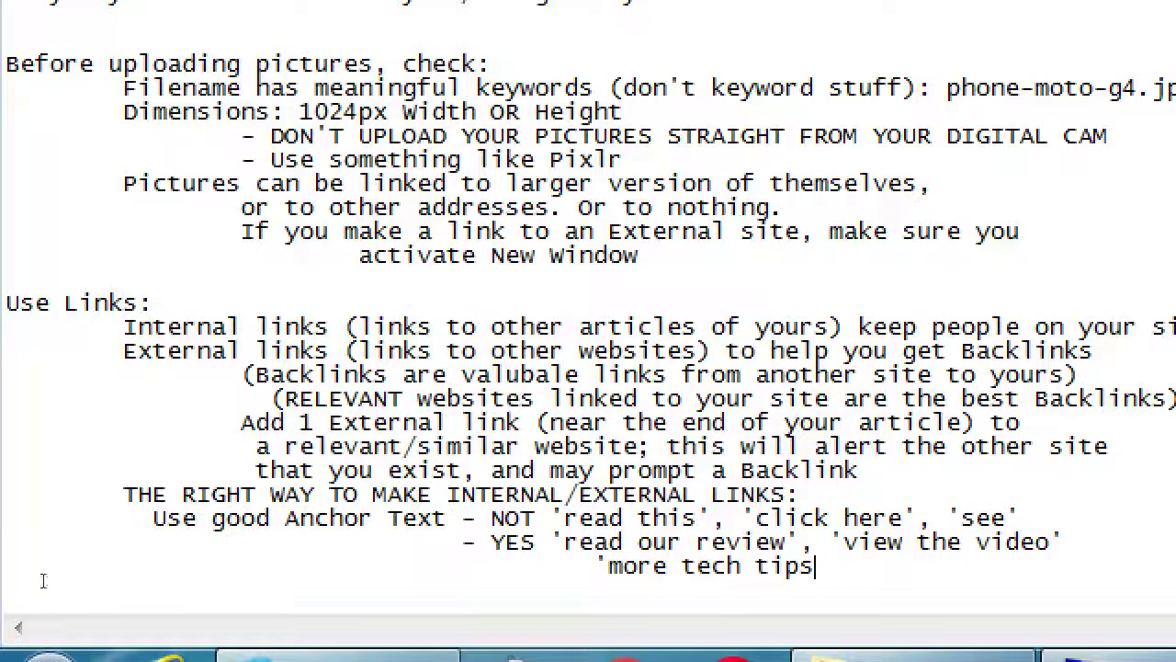
type("'")
key("BackSpace")
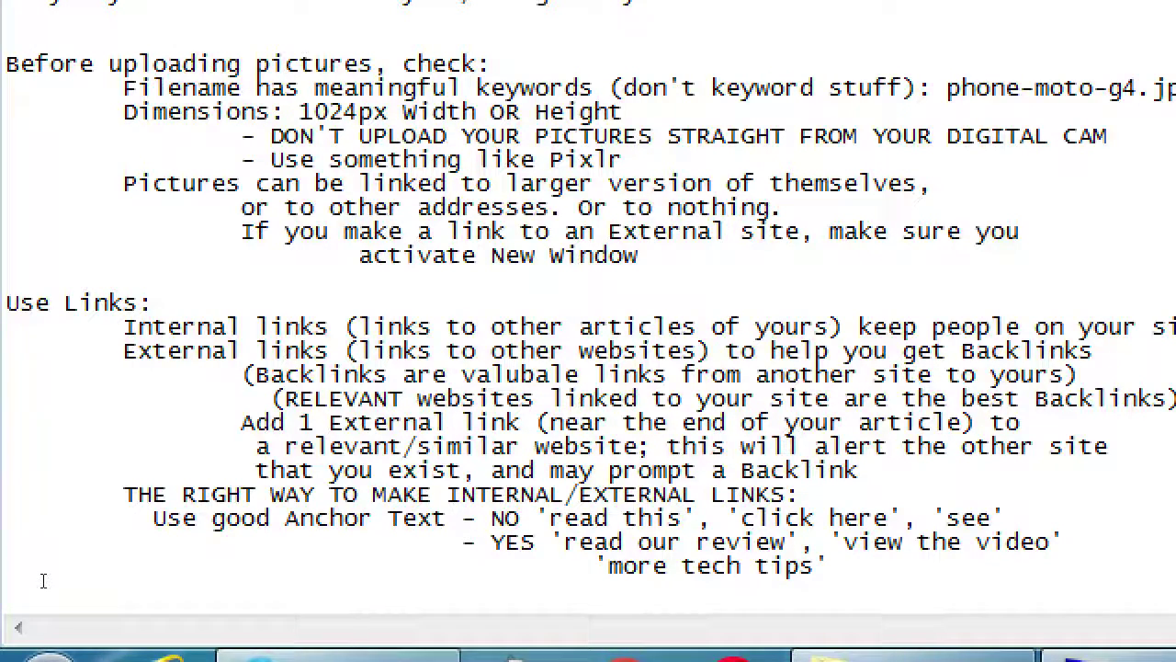
Step: Switch to the WordPress post in Firefox and remove the link from the word "Check" in the Conclusion paragraph
key("super+minus")
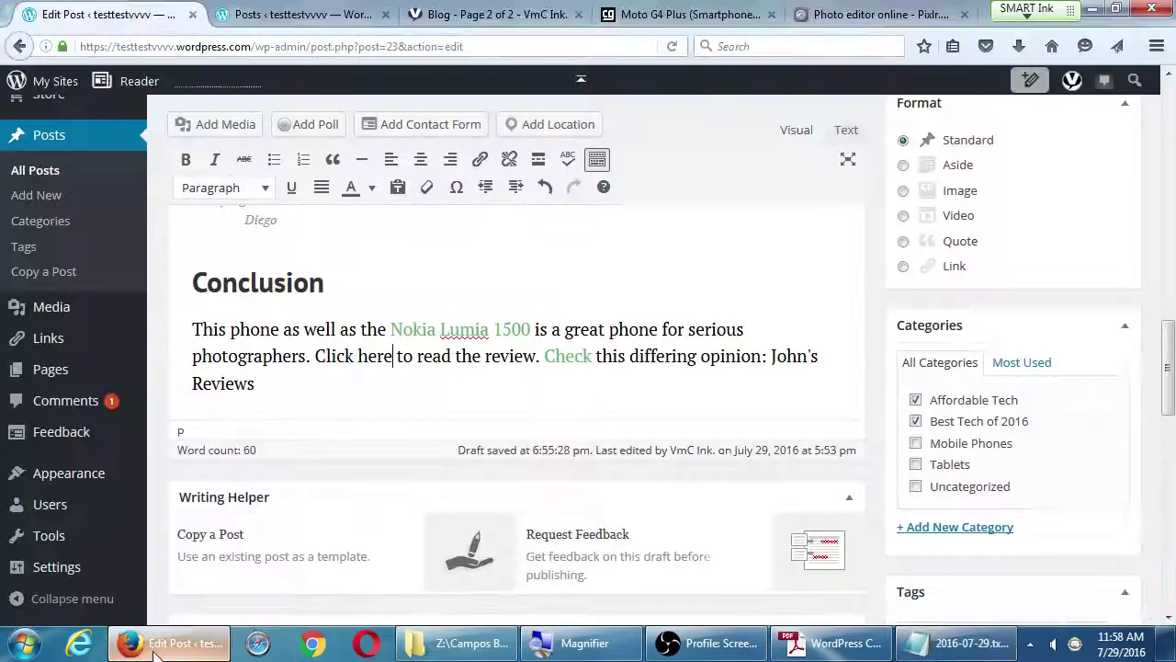
left_click(156, 649)
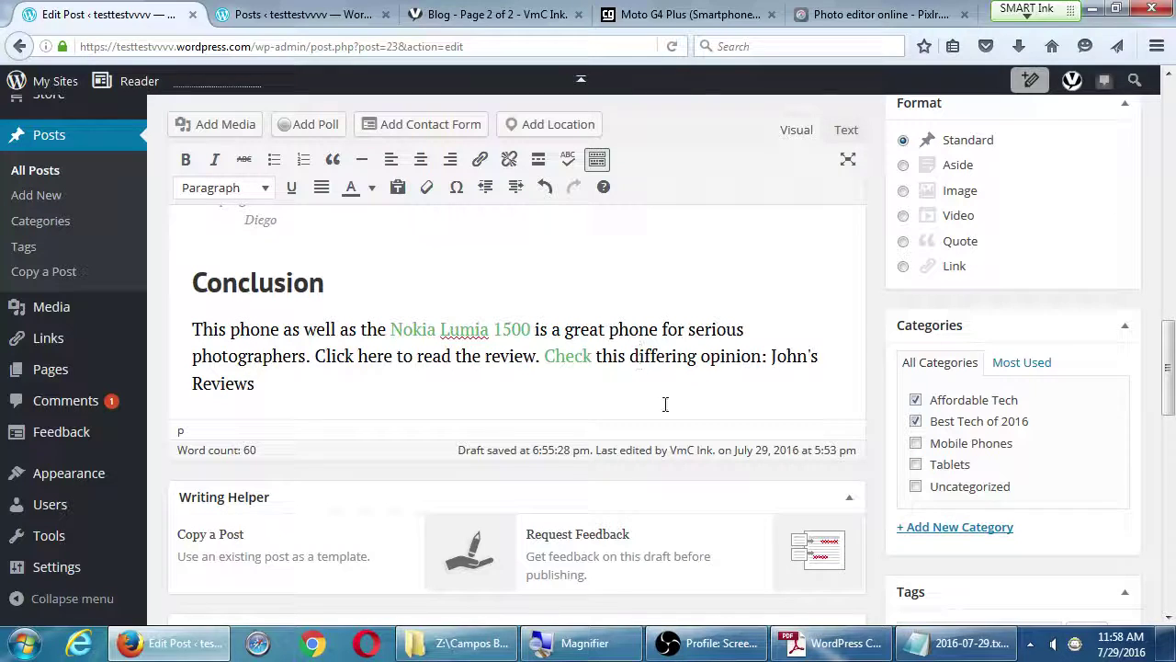
key("Left")
key("Left")
key("Left")
key("Left")
key("Left")
key("Left")
key("Left")
key("Left")
key("ctrl+k")
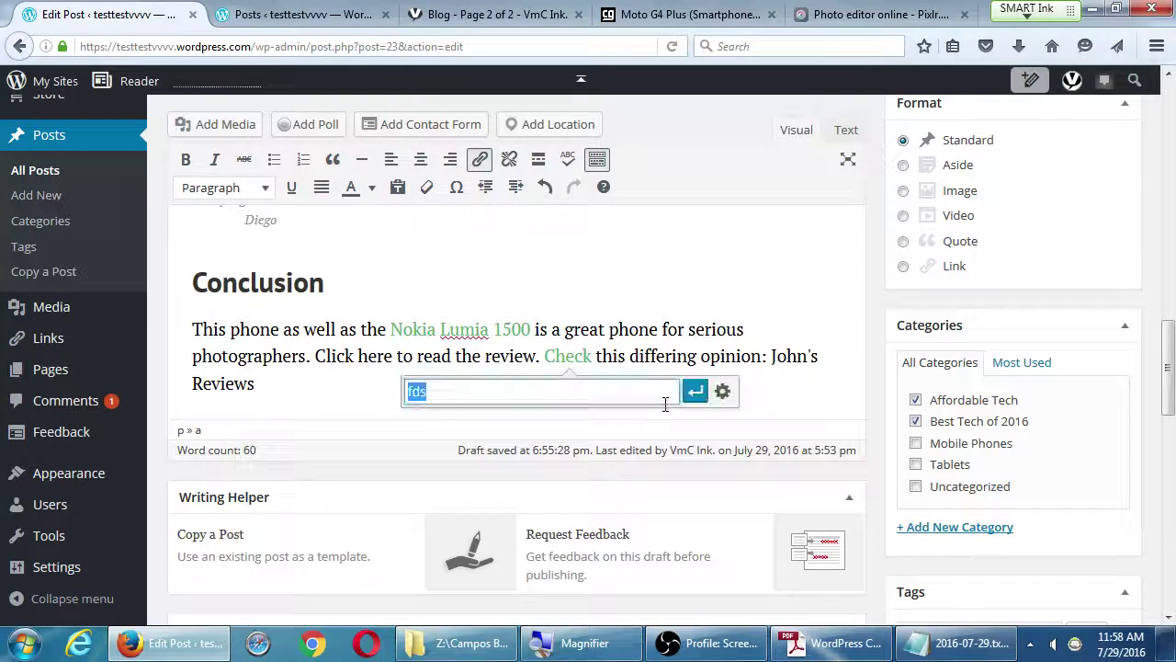
key("Escape")
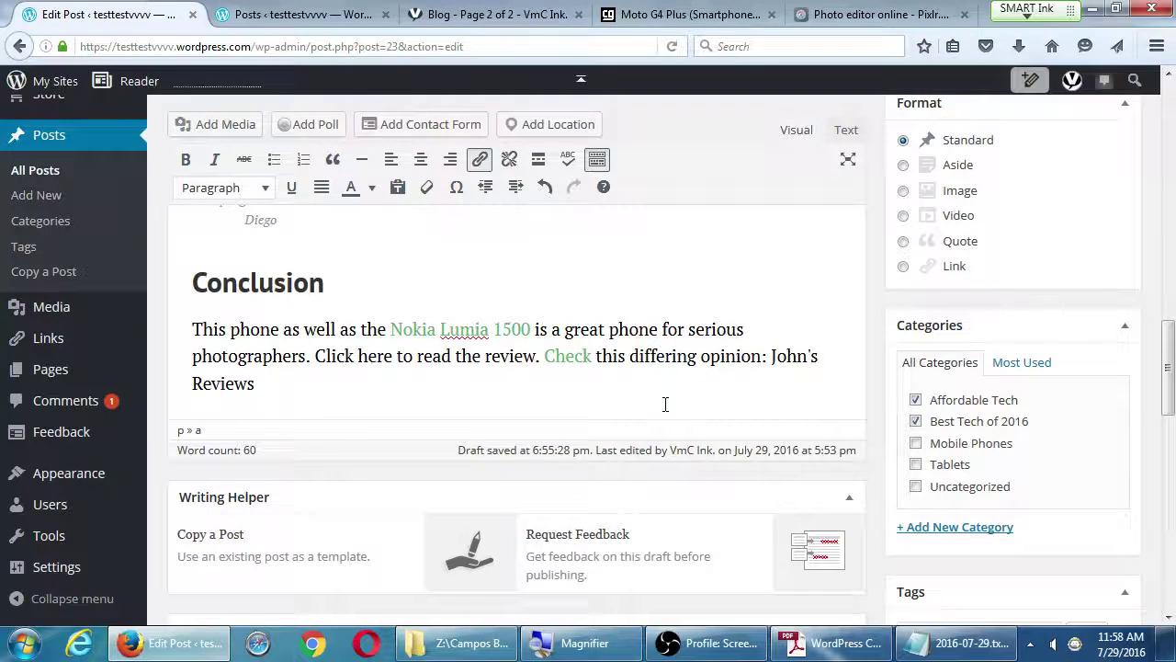
left_click(510, 159)
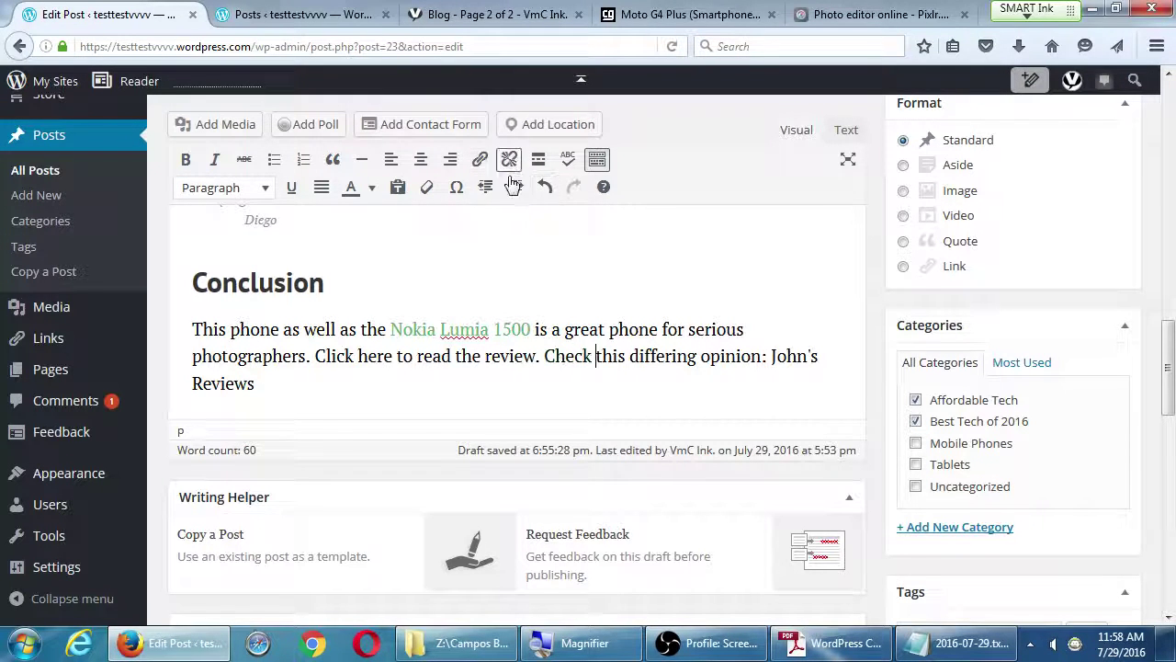
Step: Link "differing opinion" in the Conclusion paragraph to the placeholder address "dss" and undo that link
left_click(632, 355)
key("ctrl+shift+Right")
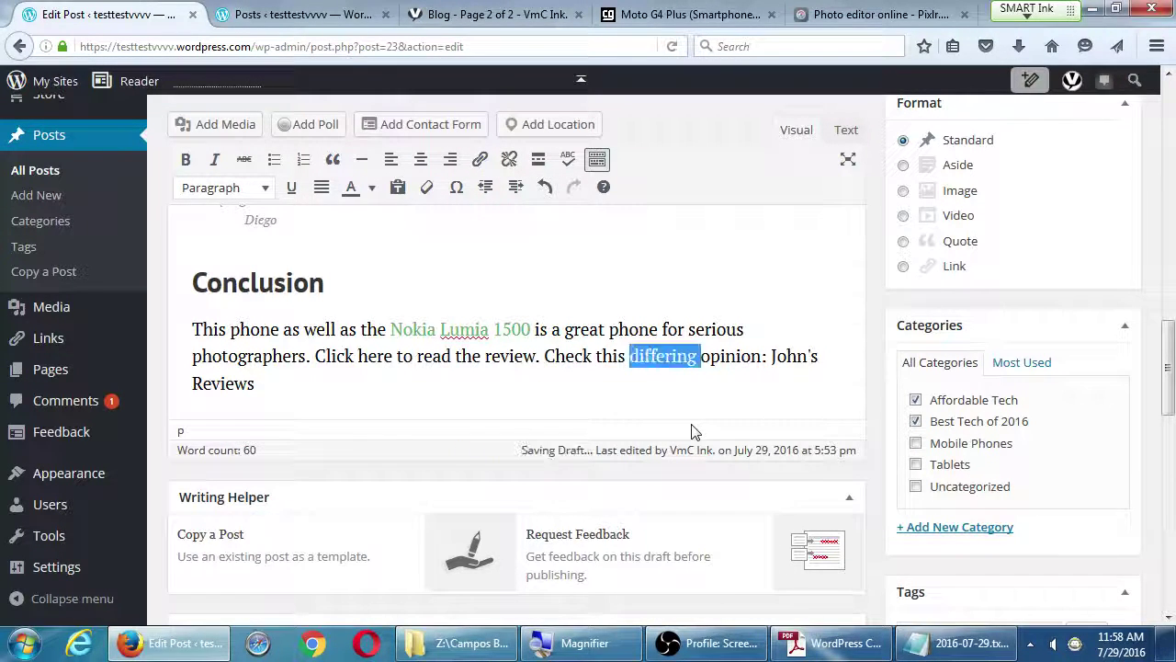
key("ctrl+shift+Right")
key("shift+Left")
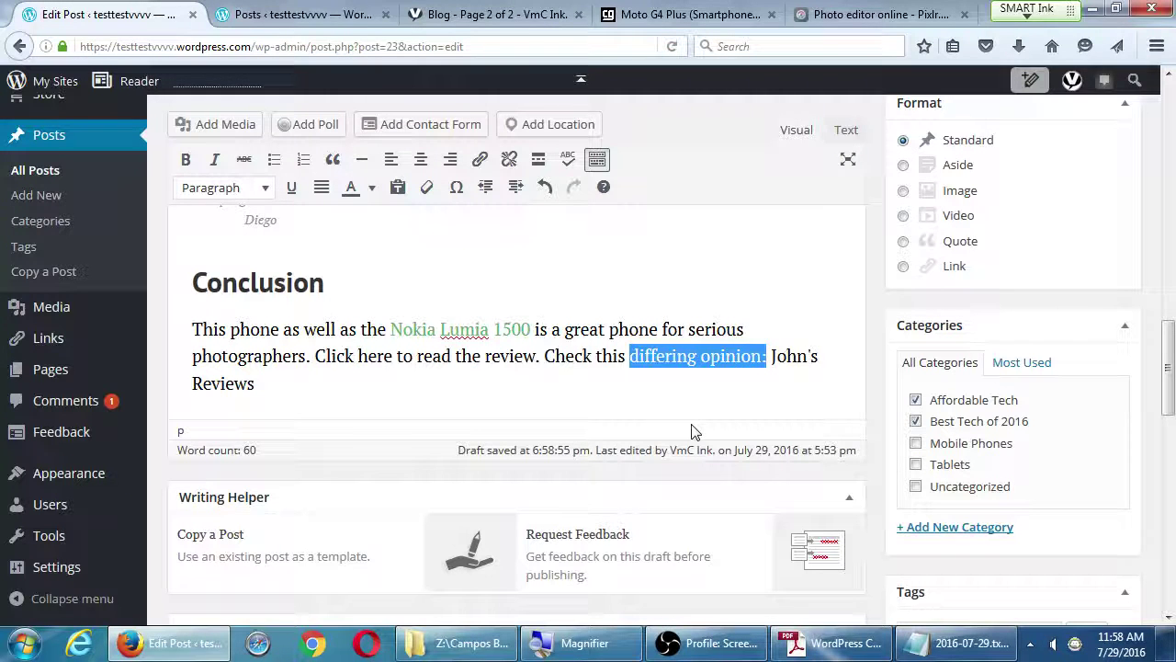
key("ctrl+k")
type("dss")
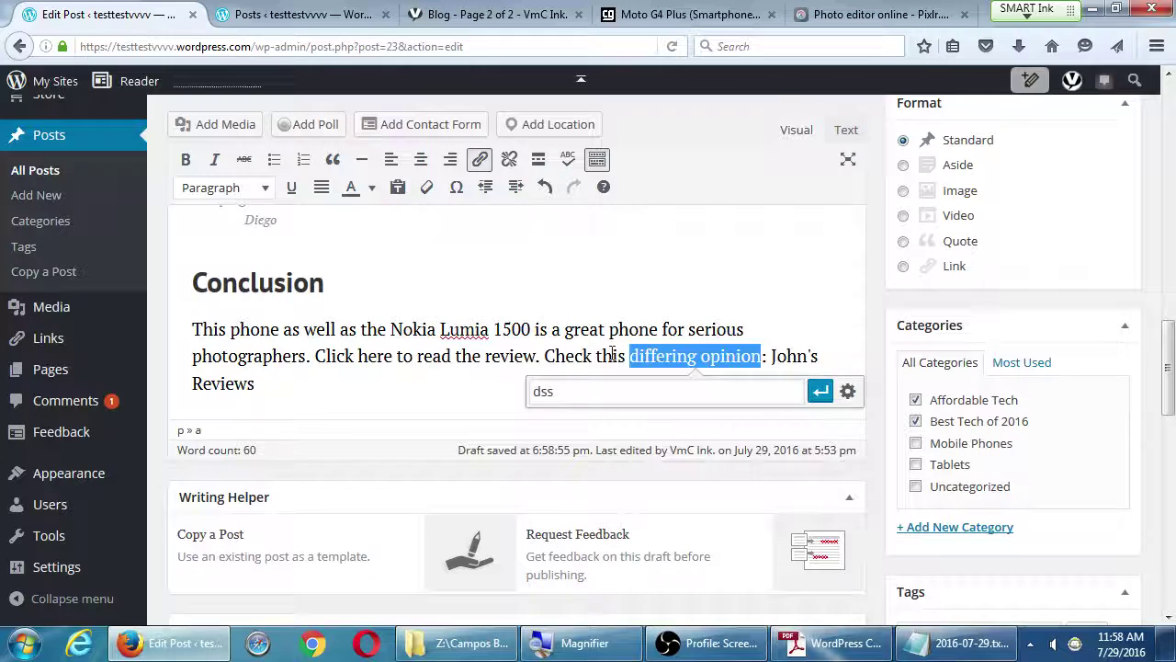
key("Return")
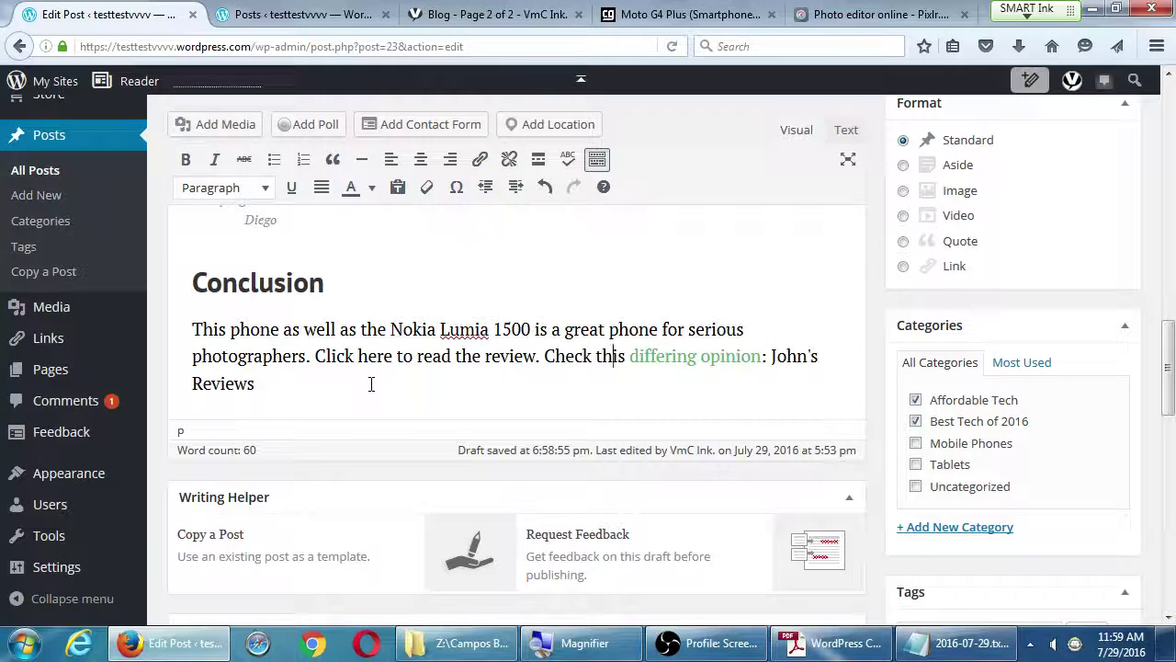
key("ctrl+z")
key("Down")
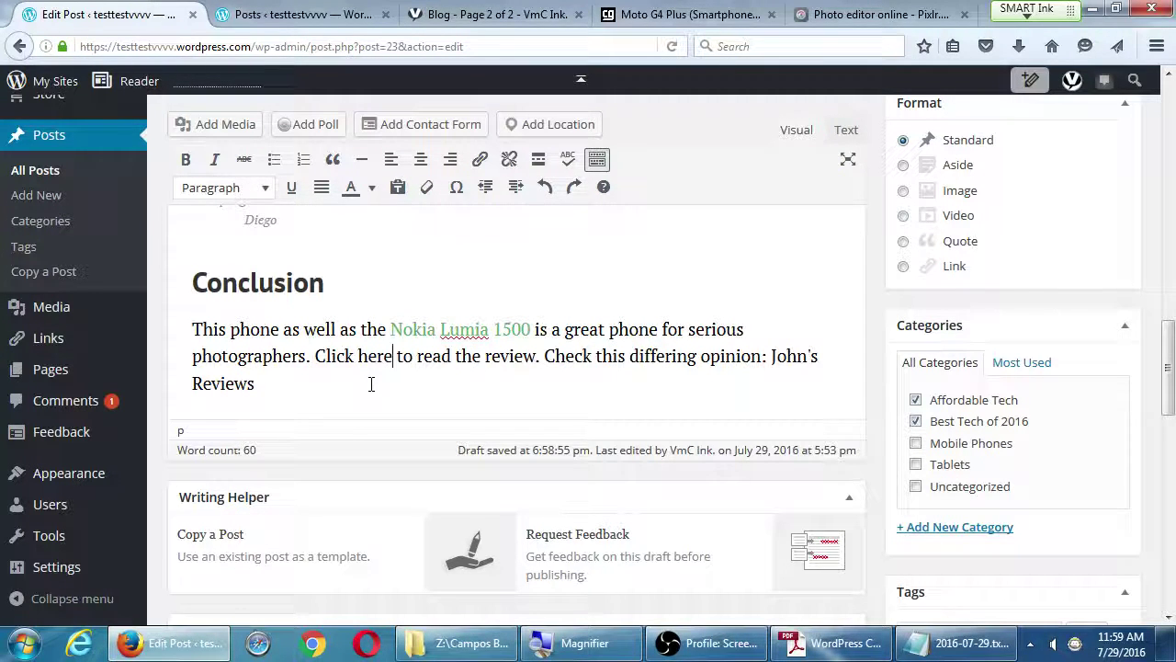
Step: Try to link the text from "differing opinion" to the end of the Conclusion paragraph to "jkjkj", and undo the text's deletion
key("ctrl+Right")
key("ctrl+Right")
key("ctrl+Right")
key("ctrl+Right")
key("ctrl+shift+Right")
key("ctrl+shift+Right")
key("ctrl+shift+Right")
key("ctrl+shift+Right")
key("ctrl+shift+Right")
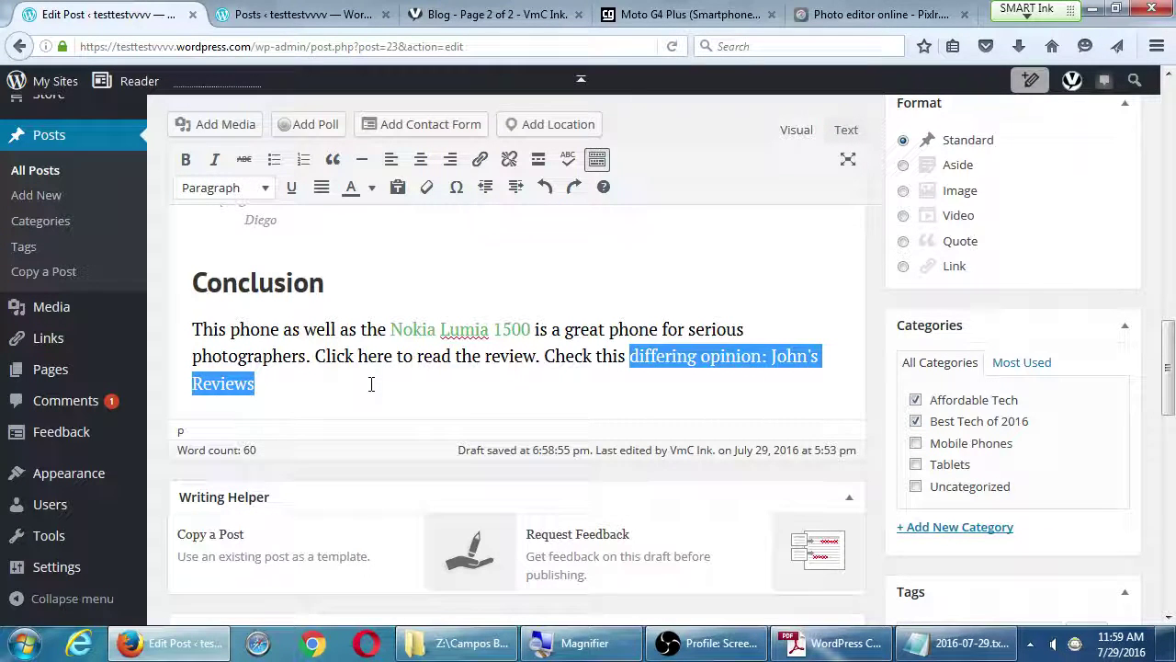
key("ctrl+k")
type("jkjkj")
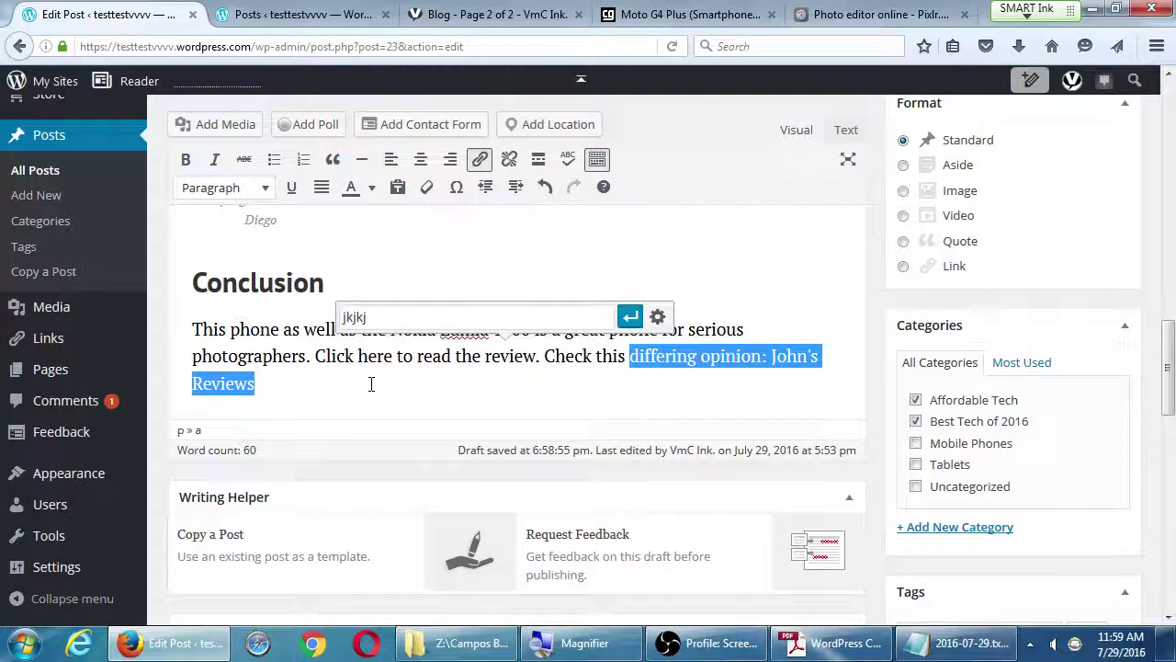
key("Escape")
key("BackSpace")
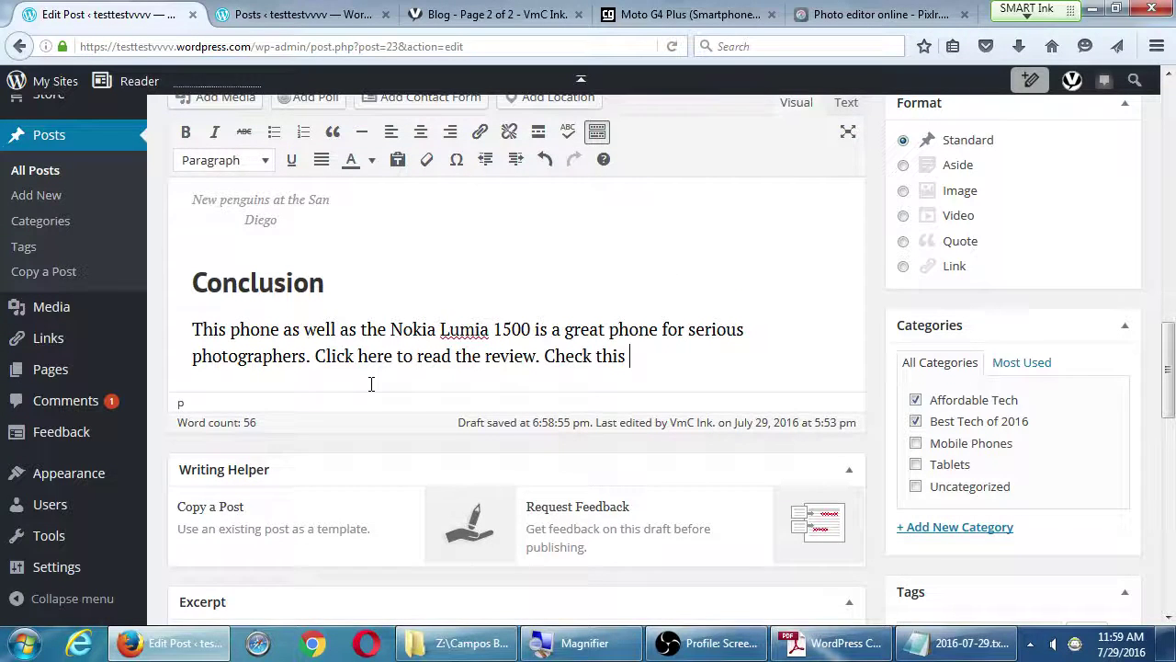
key("ctrl+z")
left_click(481, 364)
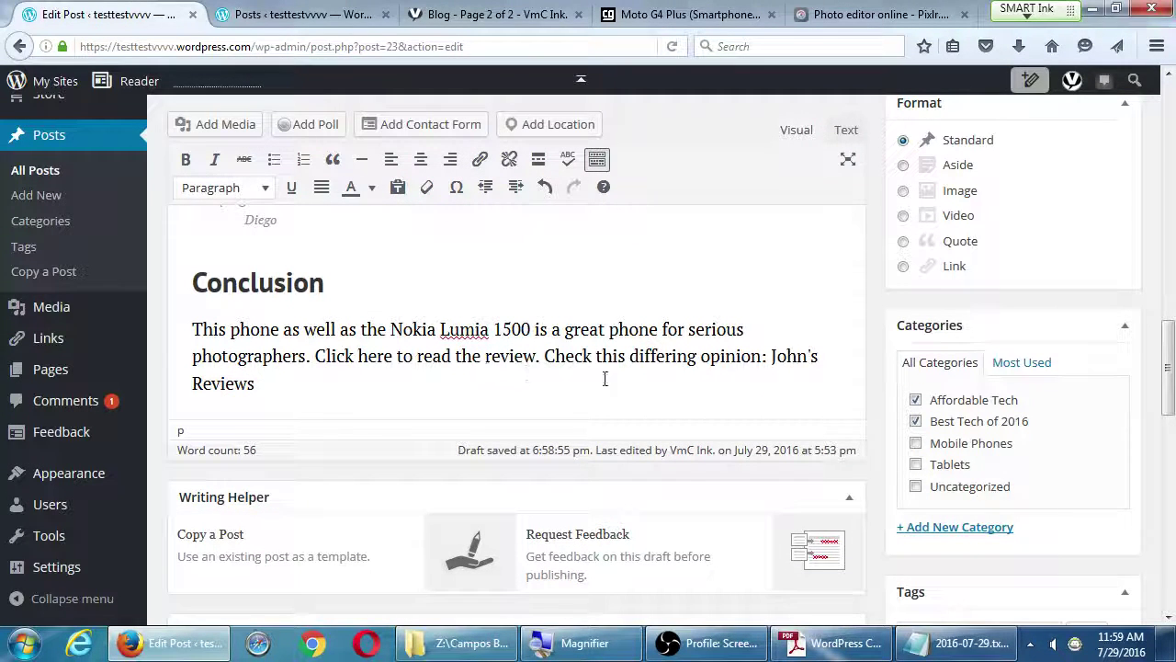
Step: Link the text from "differing opinion" to the end of the Conclusion paragraph to the placeholder address "eerreer"
left_click(631, 359)
left_click(395, 391, "shift")
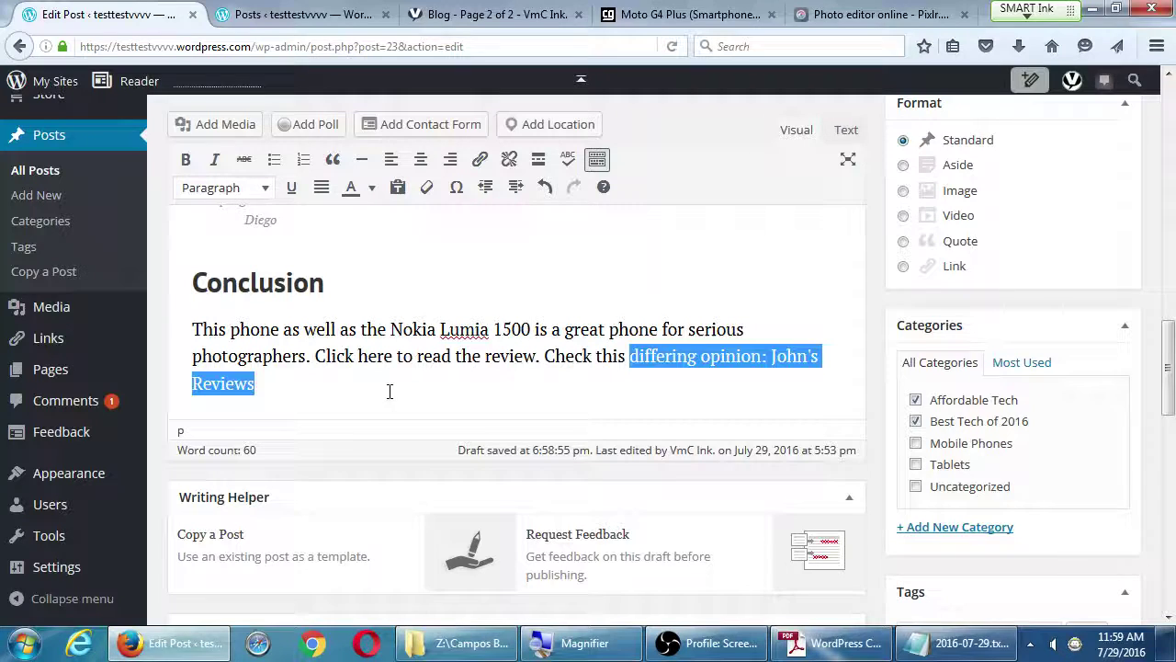
key("ctrl+k")
type("eerreer")
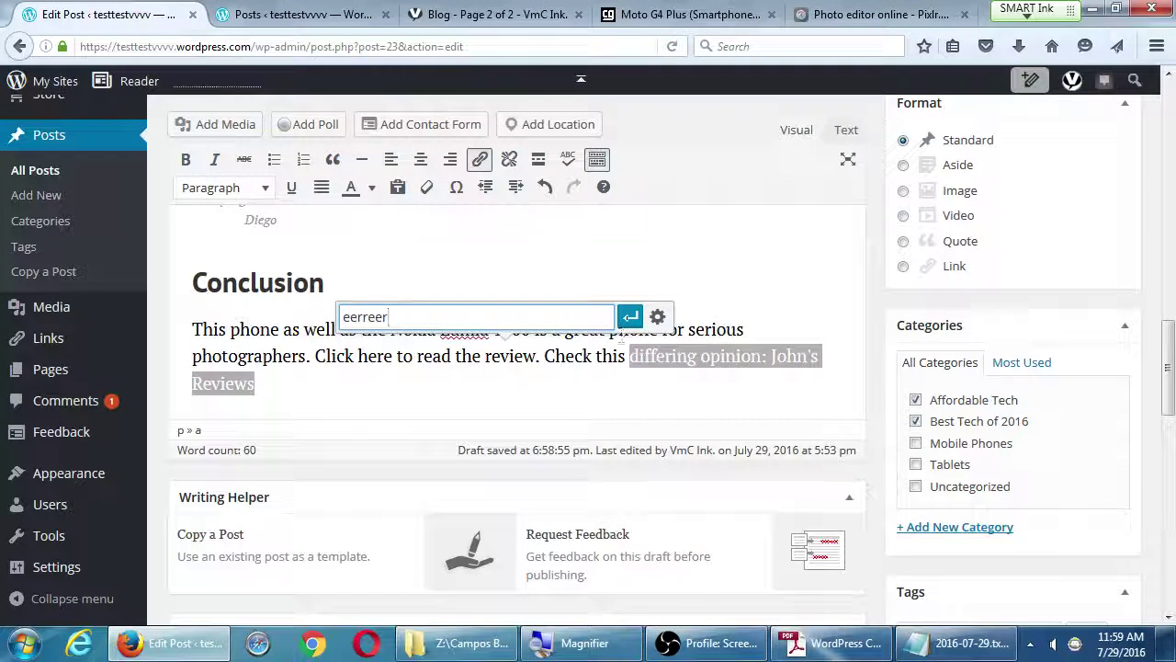
left_click(631, 316)
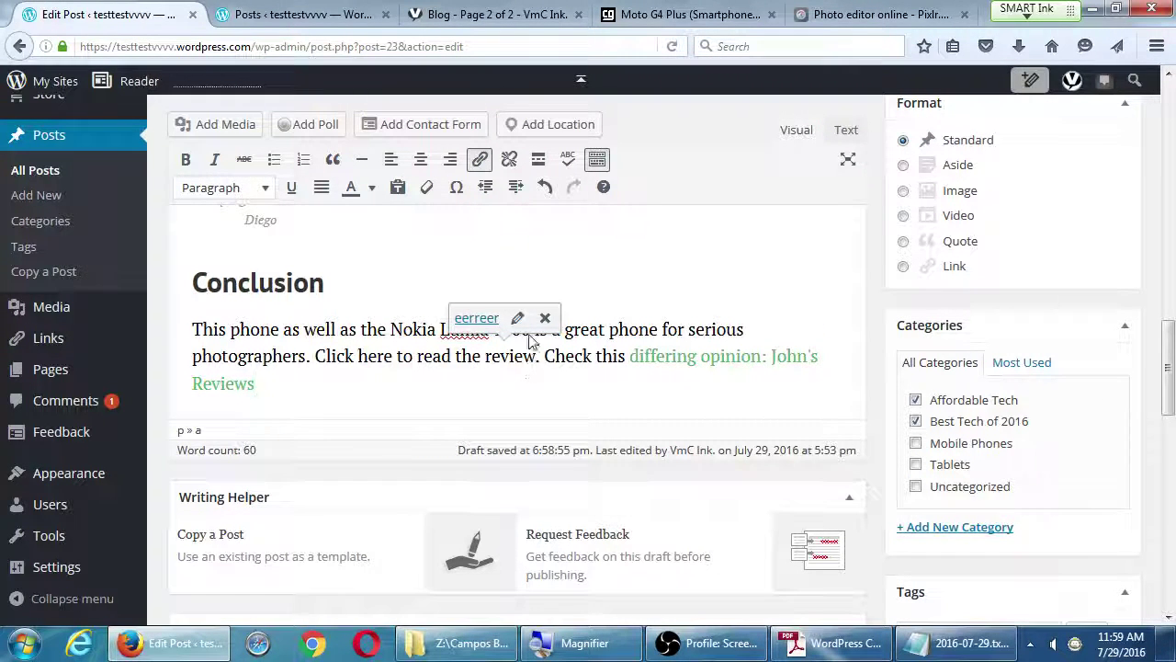
left_click(304, 329)
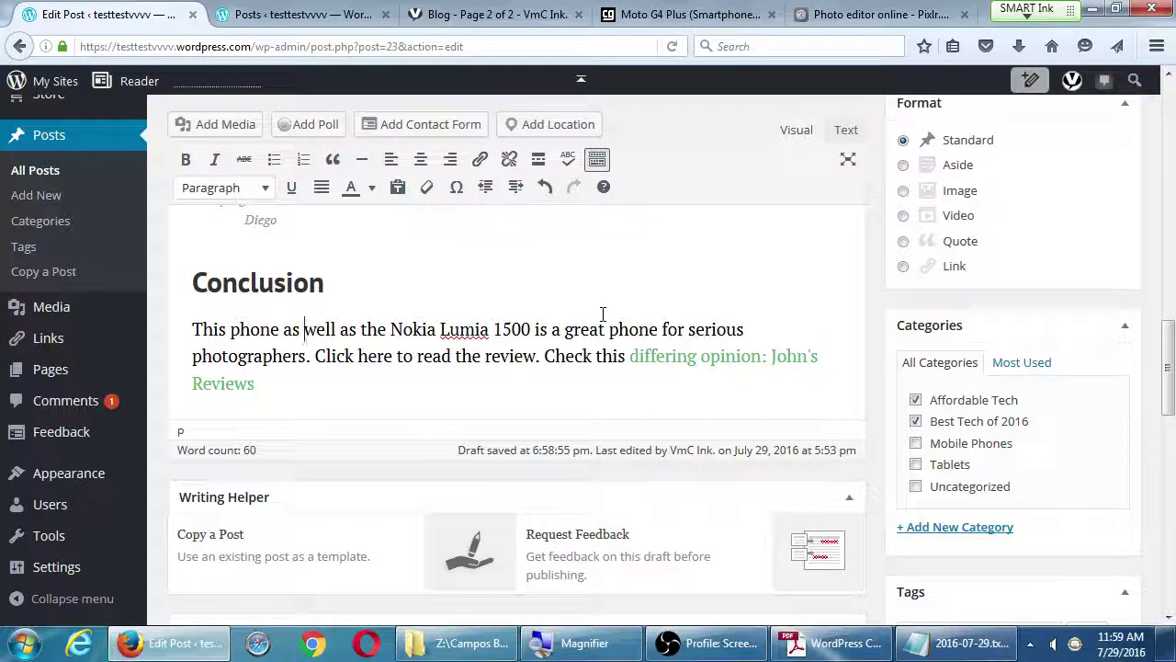
Step: Look over the post's remaining settings, and switch to the WordPress Checklist PDF in Adobe Reader to examine its Organizing, Read More and Promoting items
scroll(631, 313, "down", 5)
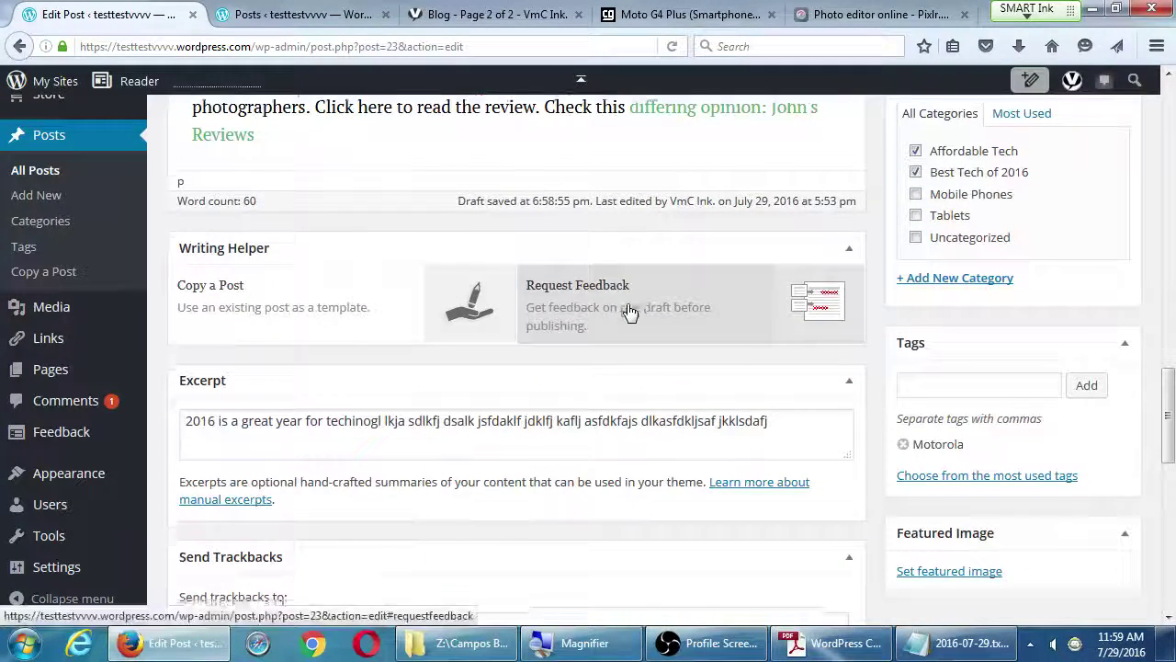
scroll(631, 313, "down", 5)
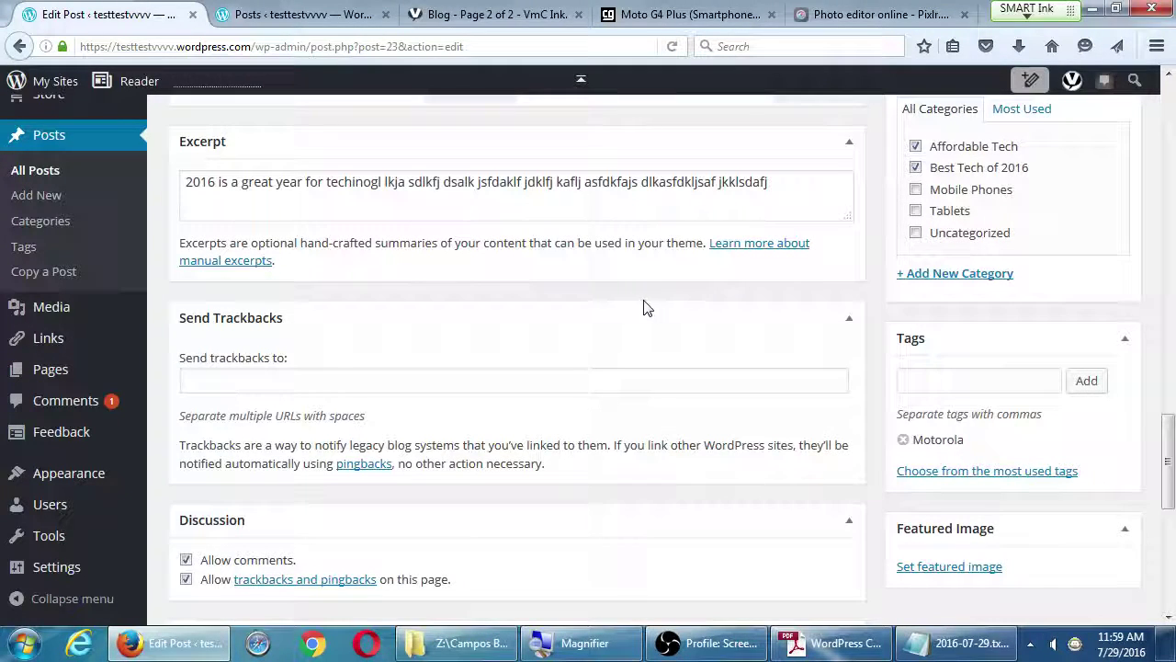
scroll(643, 308, "down", 10)
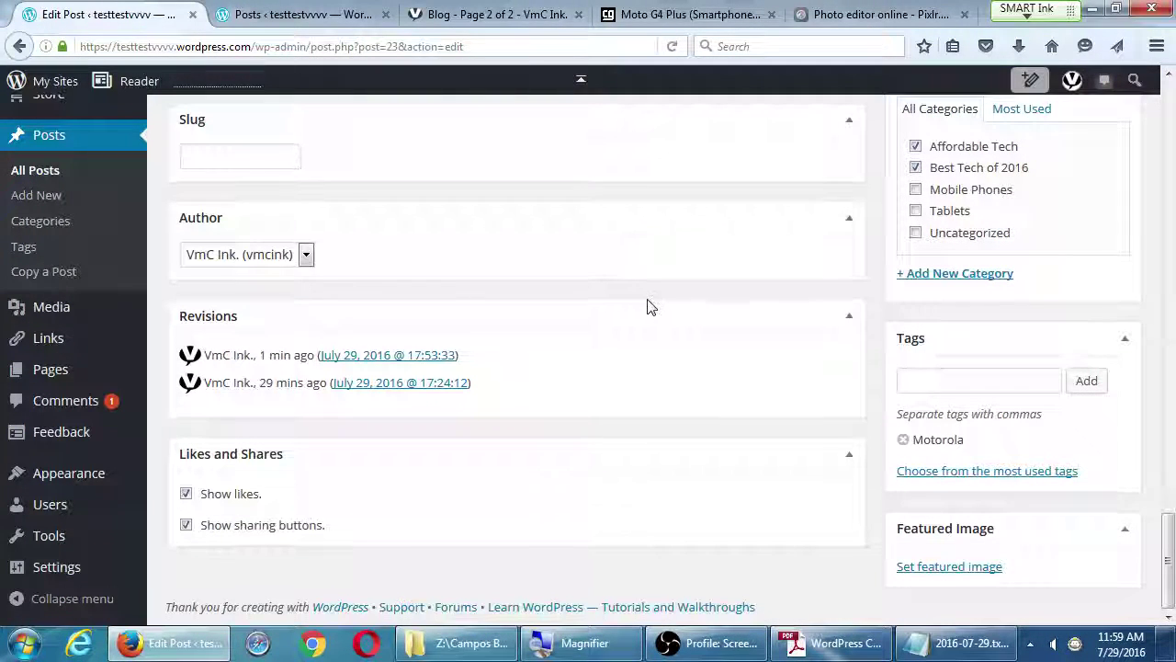
scroll(849, 459, "up", 15)
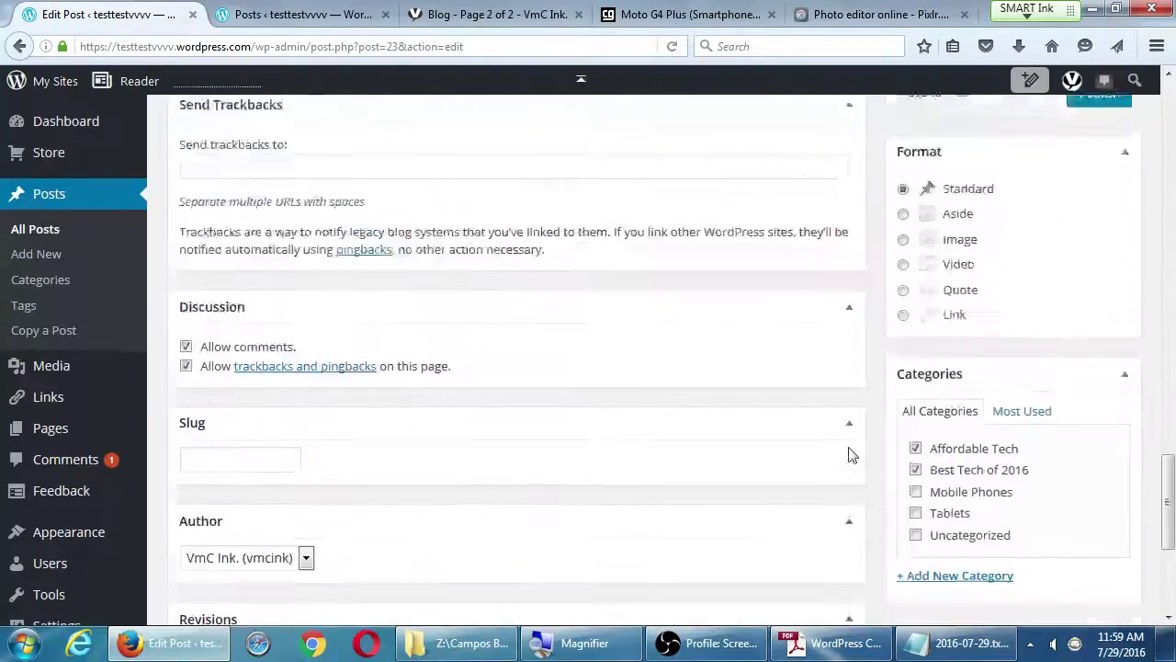
scroll(851, 460, "up", 3)
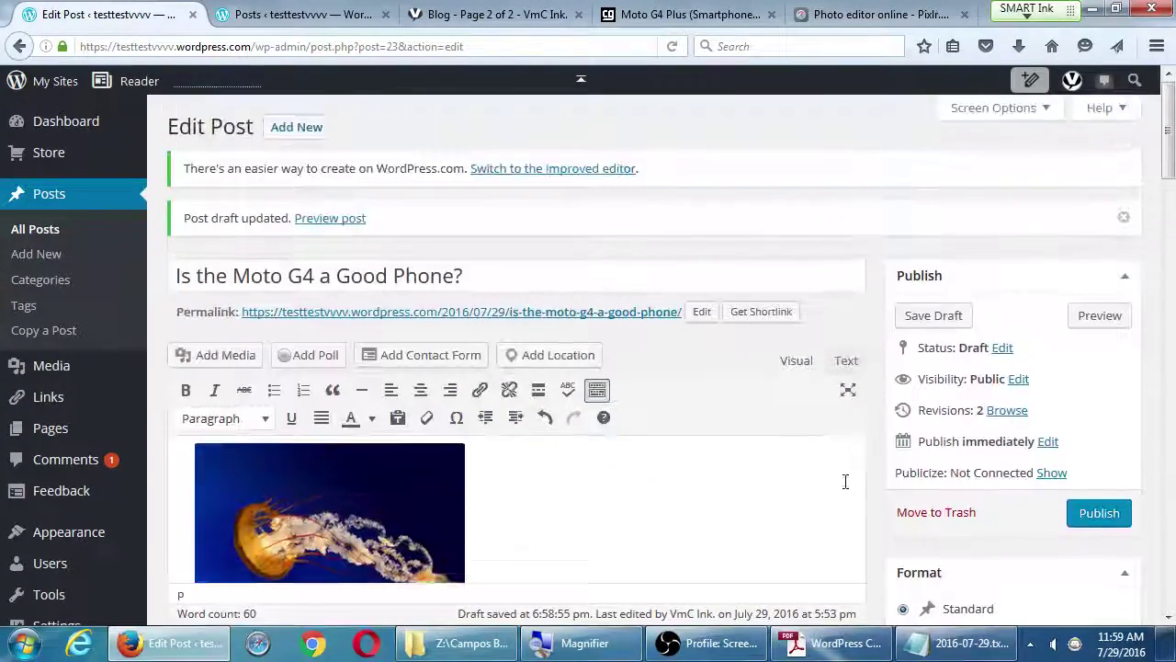
left_click(827, 643)
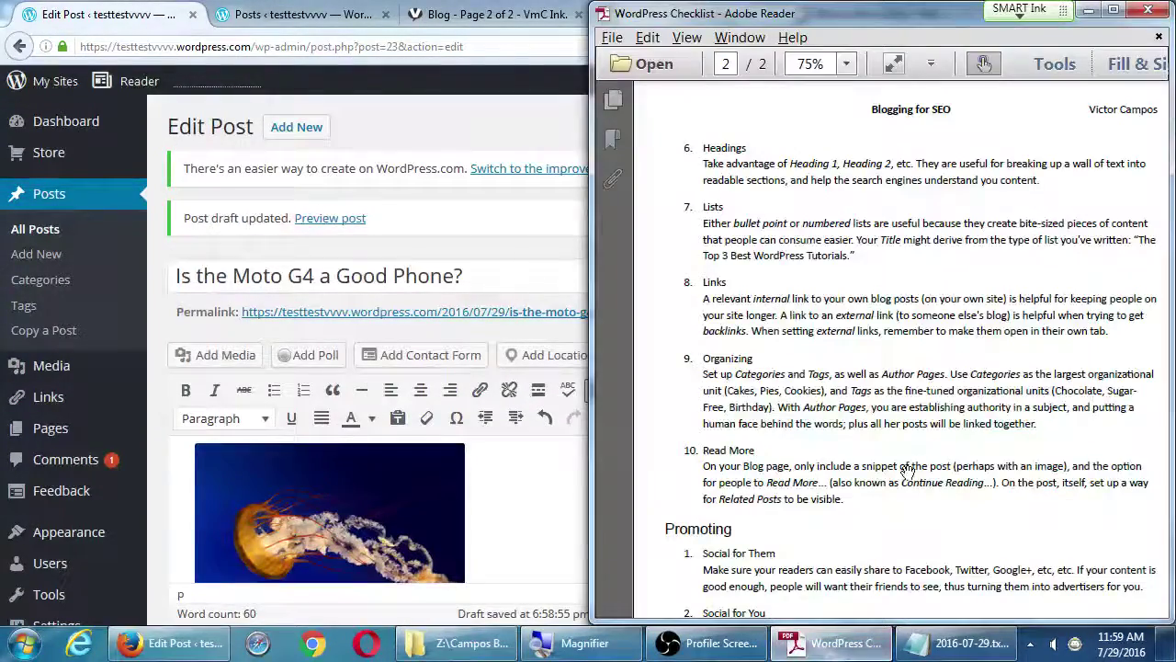
scroll(910, 470, "down", 5)
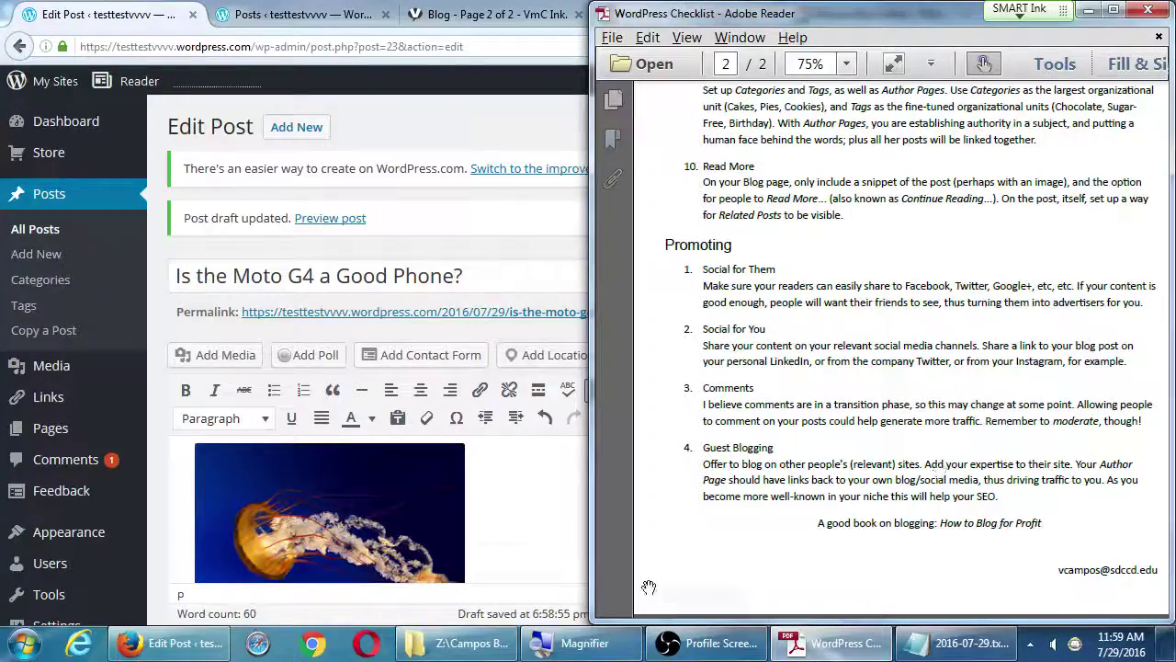
Step: Examine the WordPress Checklist from its Promoting section back up to the Links, Lists and Headings items
left_click(695, 648)
left_click(696, 648)
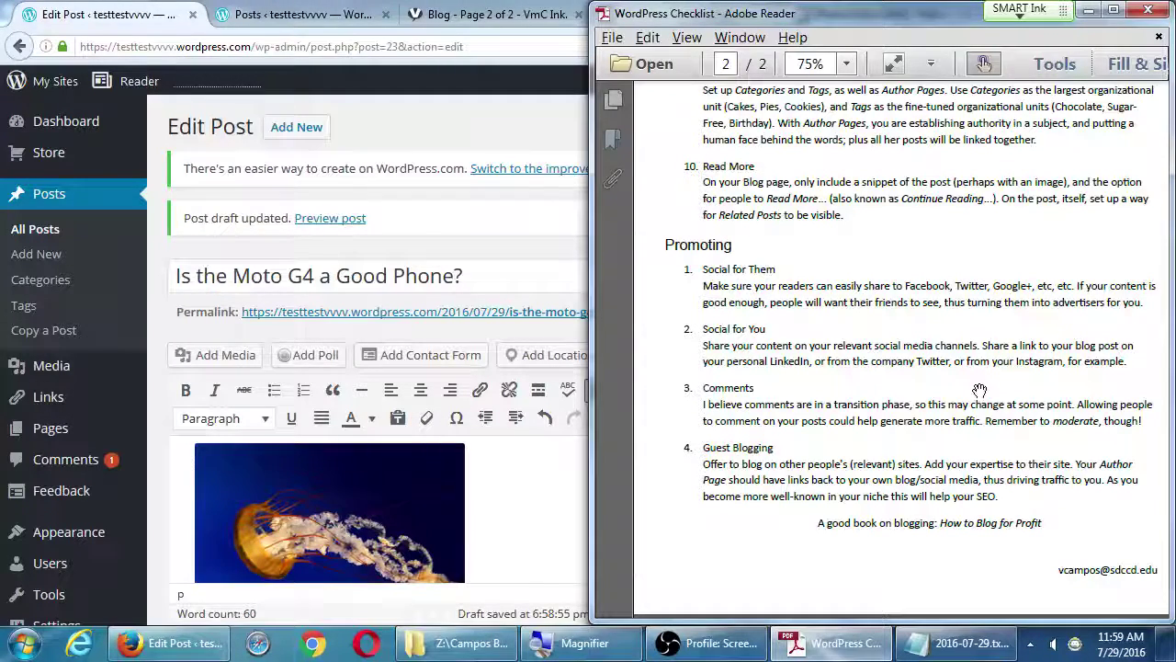
scroll(979, 389, "up", 1)
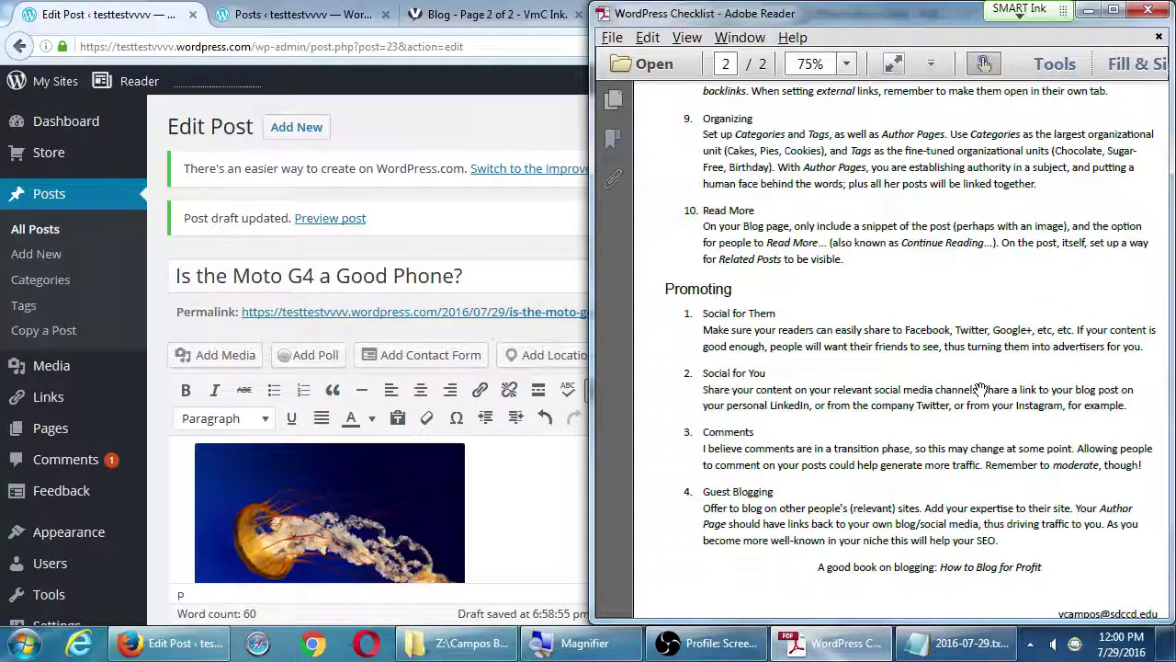
scroll(980, 390, "up", 1)
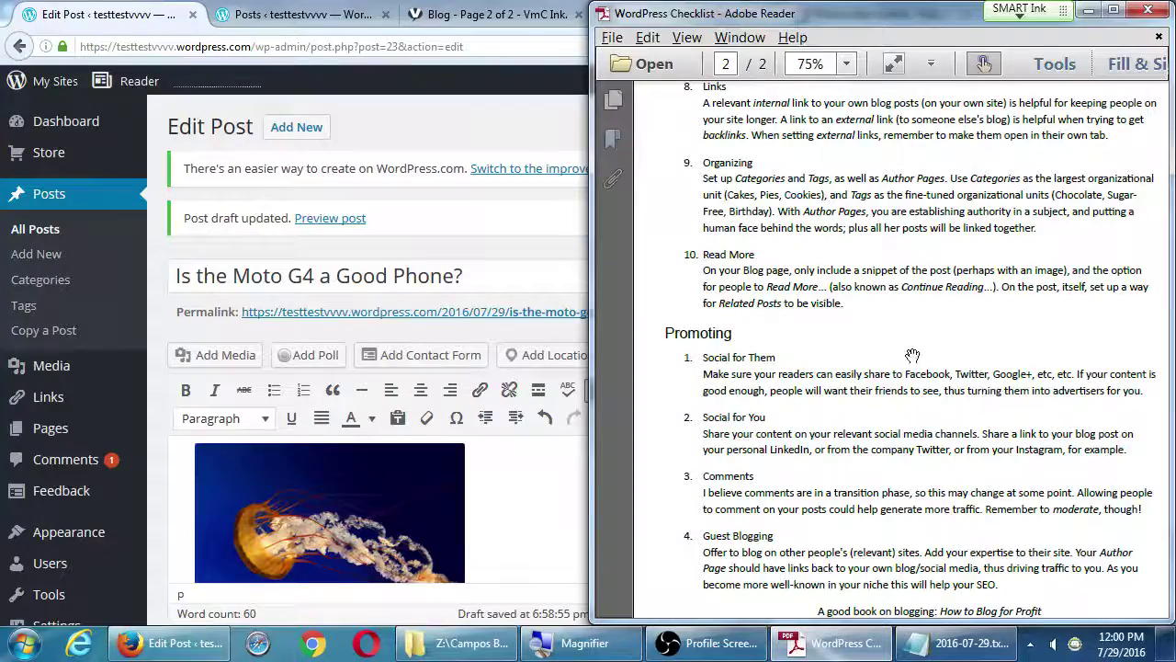
scroll(884, 343, "up", 1)
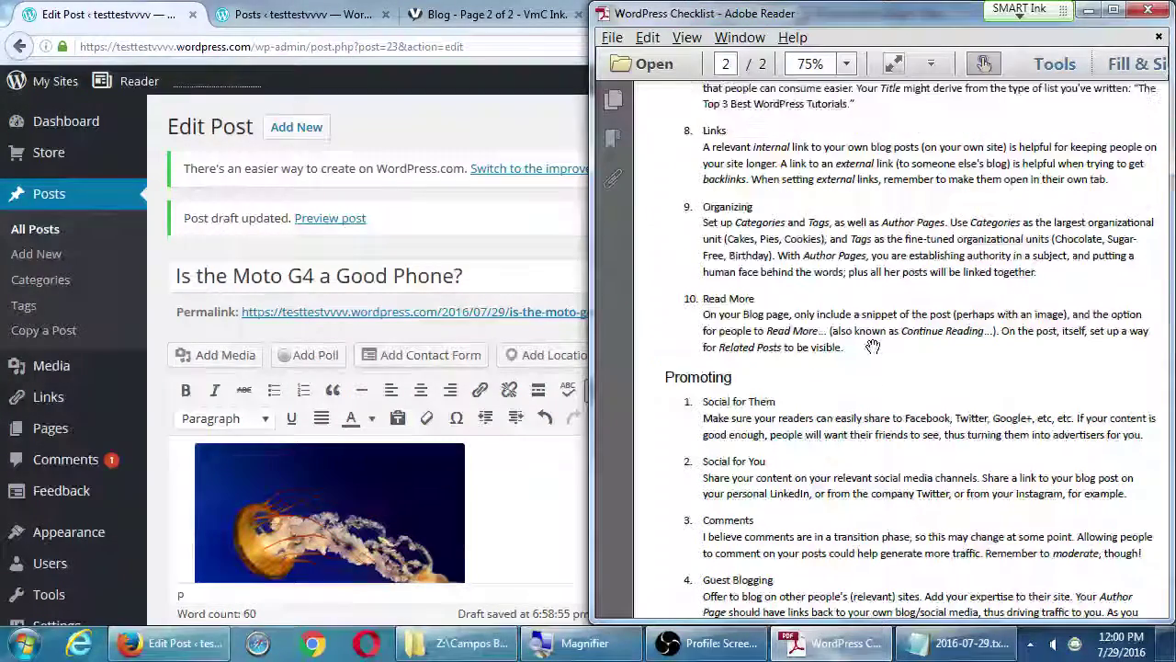
scroll(855, 333, "up", 2)
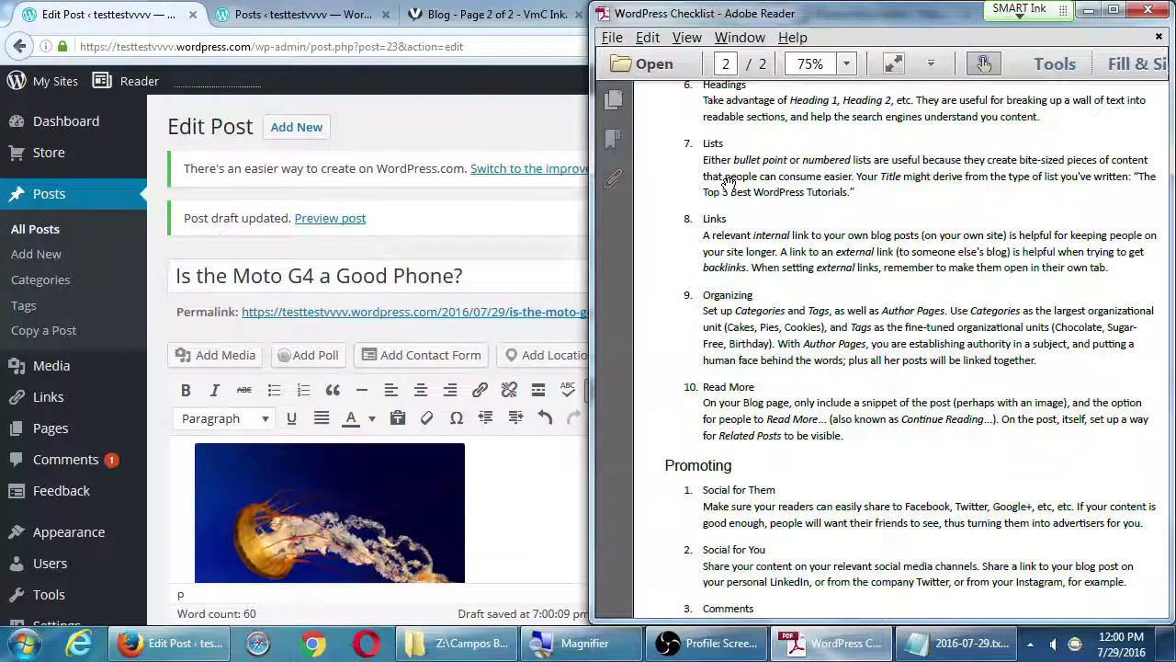
Step: Switch to the WordPress post editor in Firefox and look over the Moto G4 post's content through to its Conclusion and excerpt
left_click(487, 109)
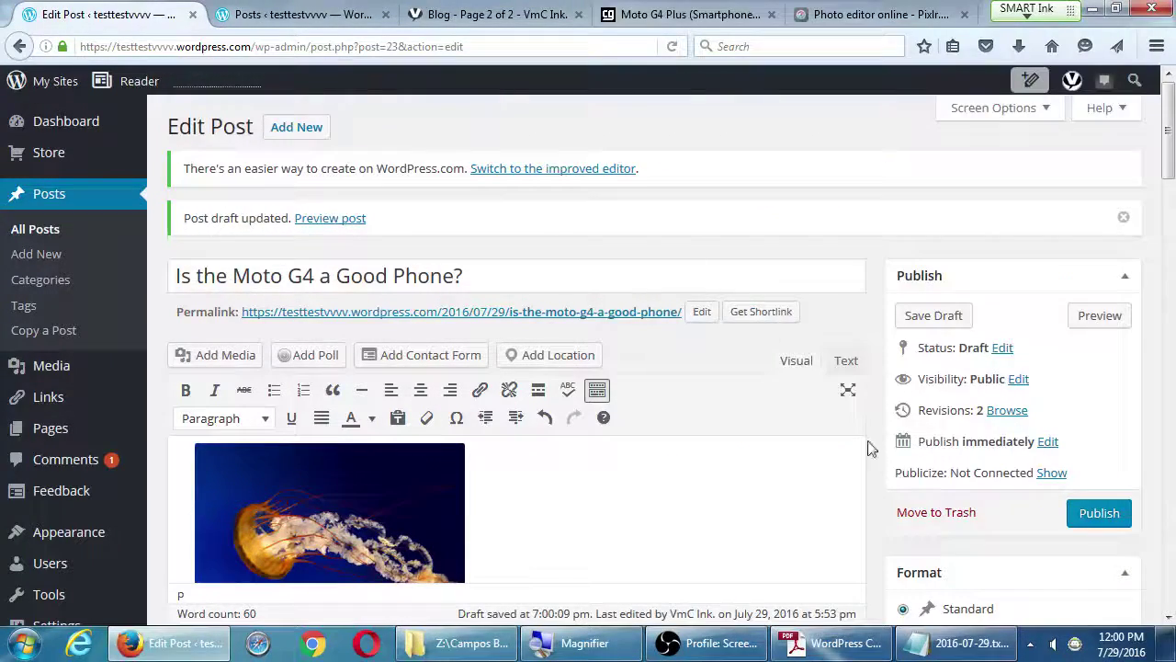
scroll(869, 447, "down", 2)
scroll(910, 490, "down", 4)
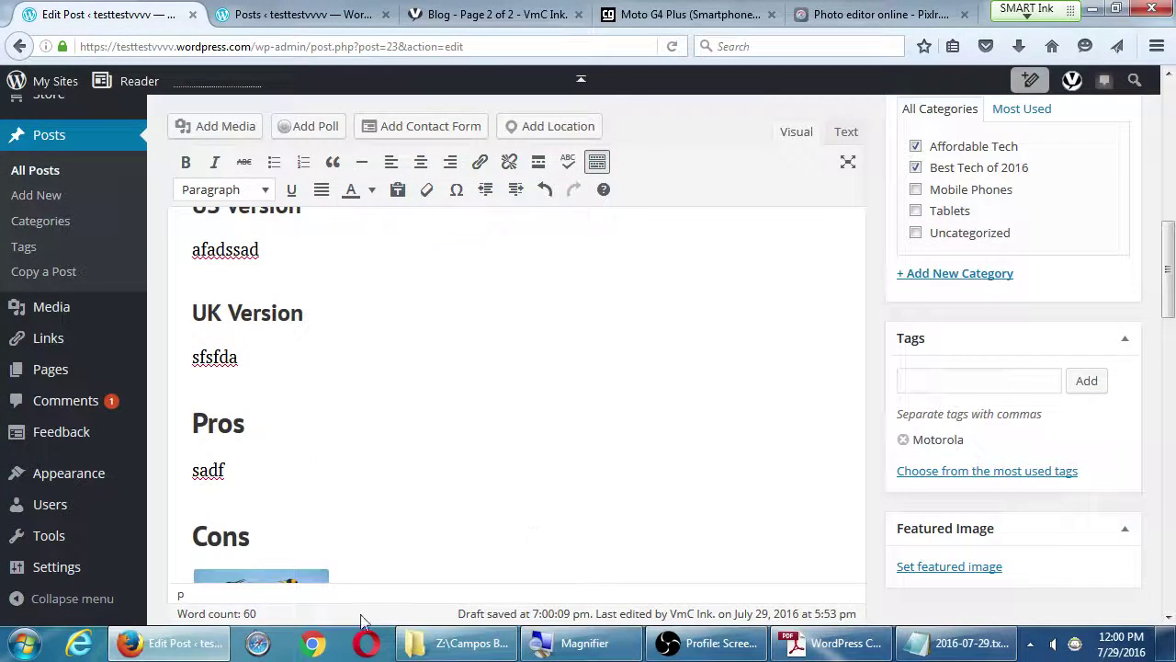
scroll(561, 499, "down", 3)
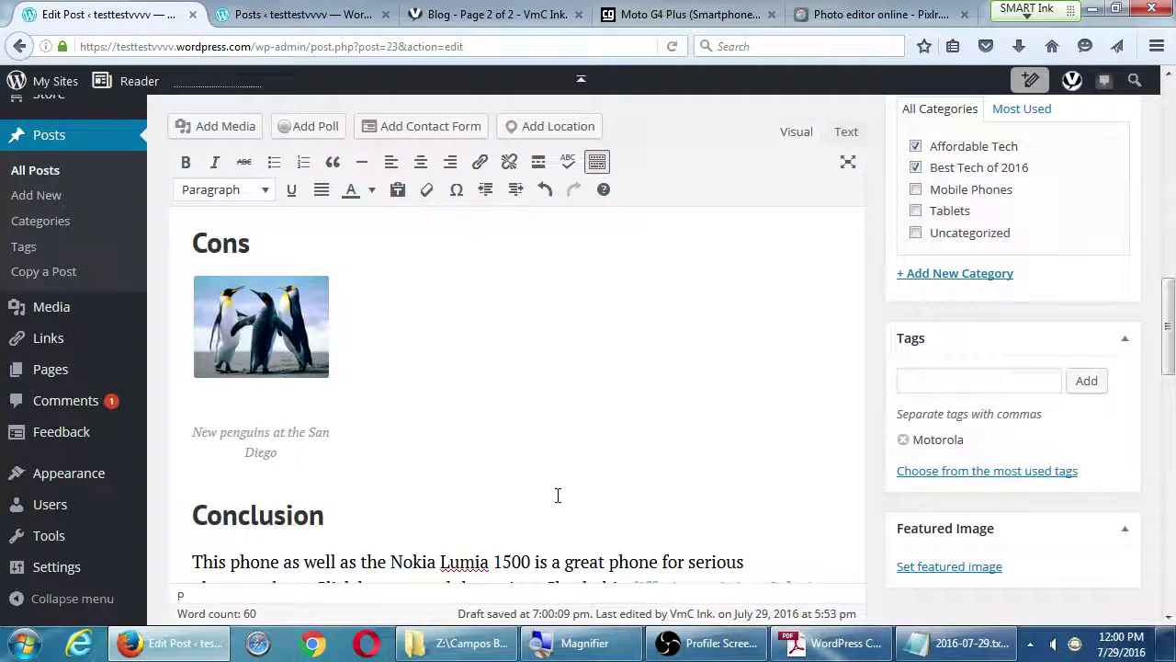
scroll(557, 495, "down", 3)
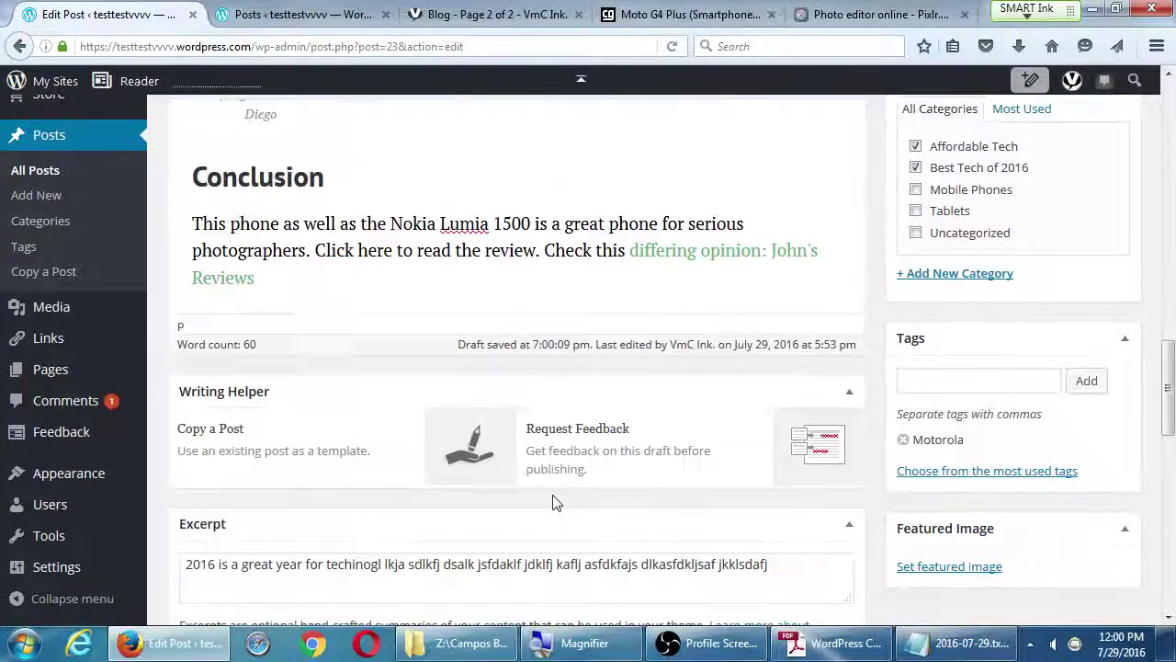
scroll(559, 492, "up", 9)
scroll(559, 492, "up", 5)
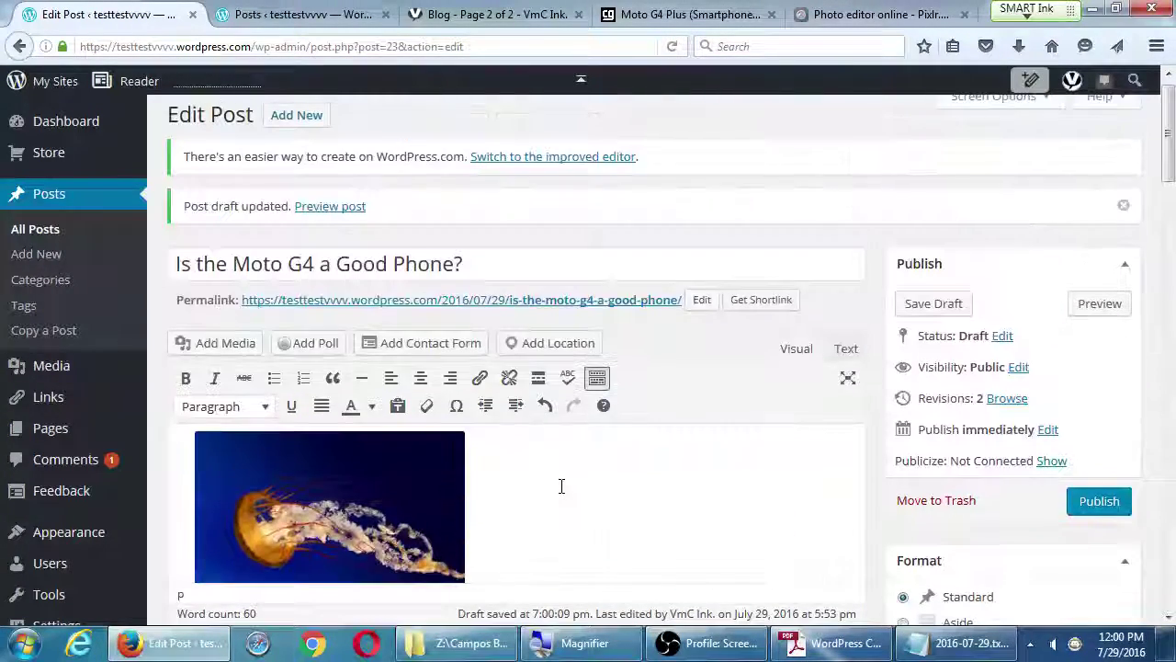
Step: Review the post's body alongside its publishing, format, category and tag settings
scroll(877, 491, "down", 6)
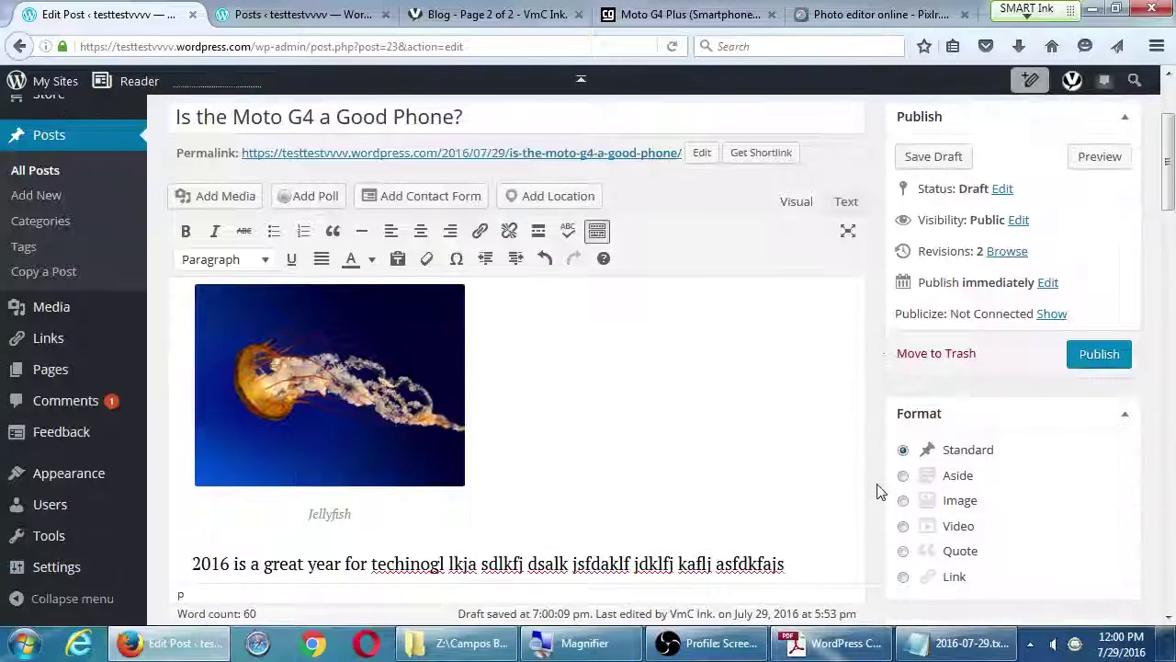
scroll(877, 487, "down", 2)
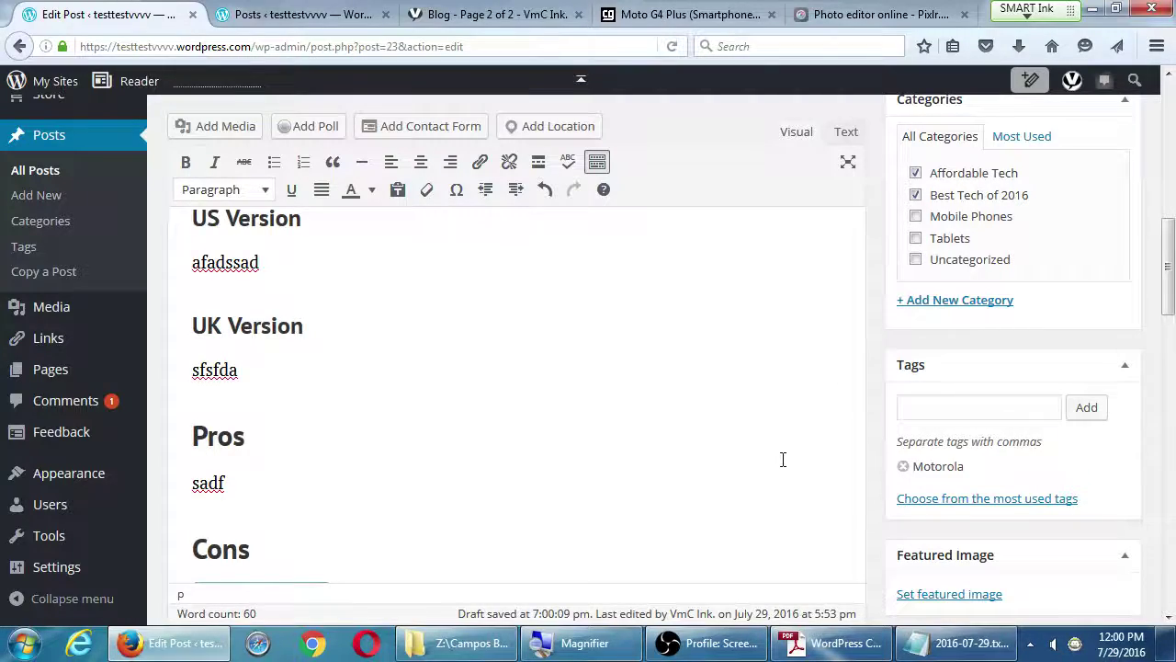
scroll(780, 459, "up", 4)
scroll(798, 461, "up", 4)
scroll(796, 460, "down", 15)
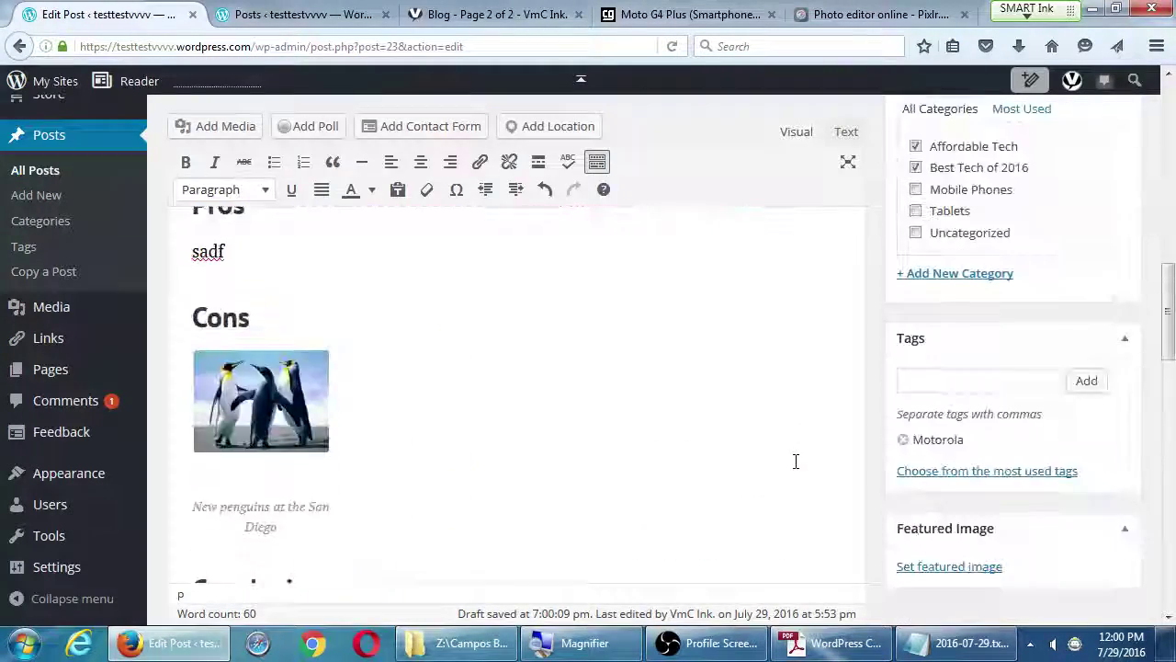
scroll(798, 464, "up", 8)
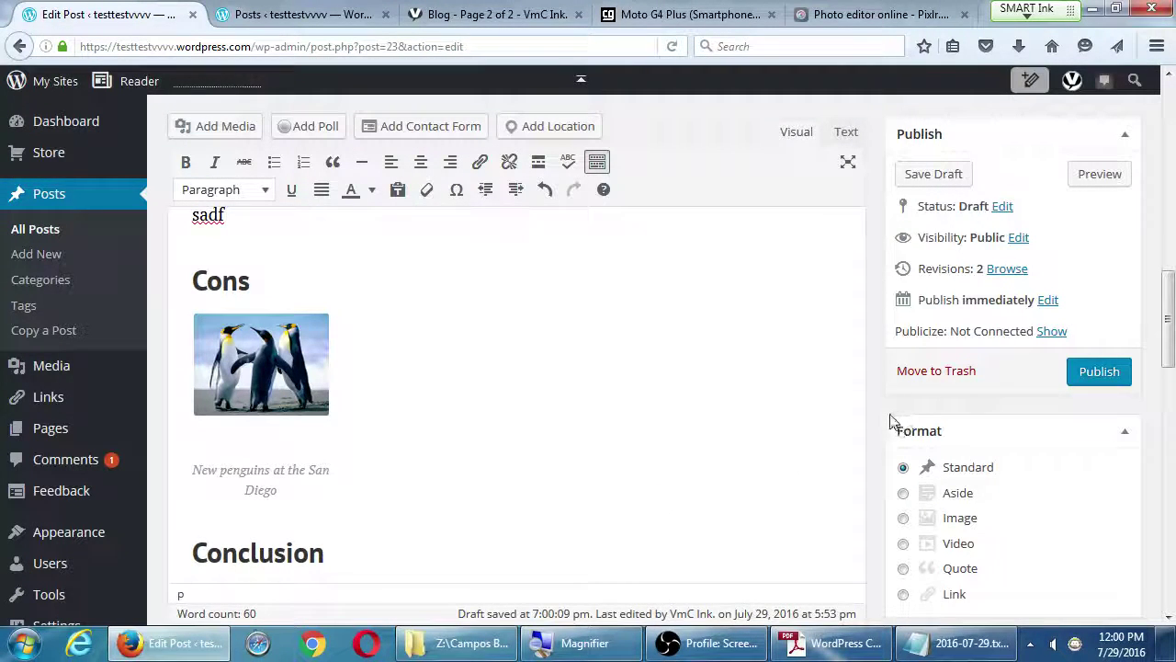
scroll(890, 418, "down", 5)
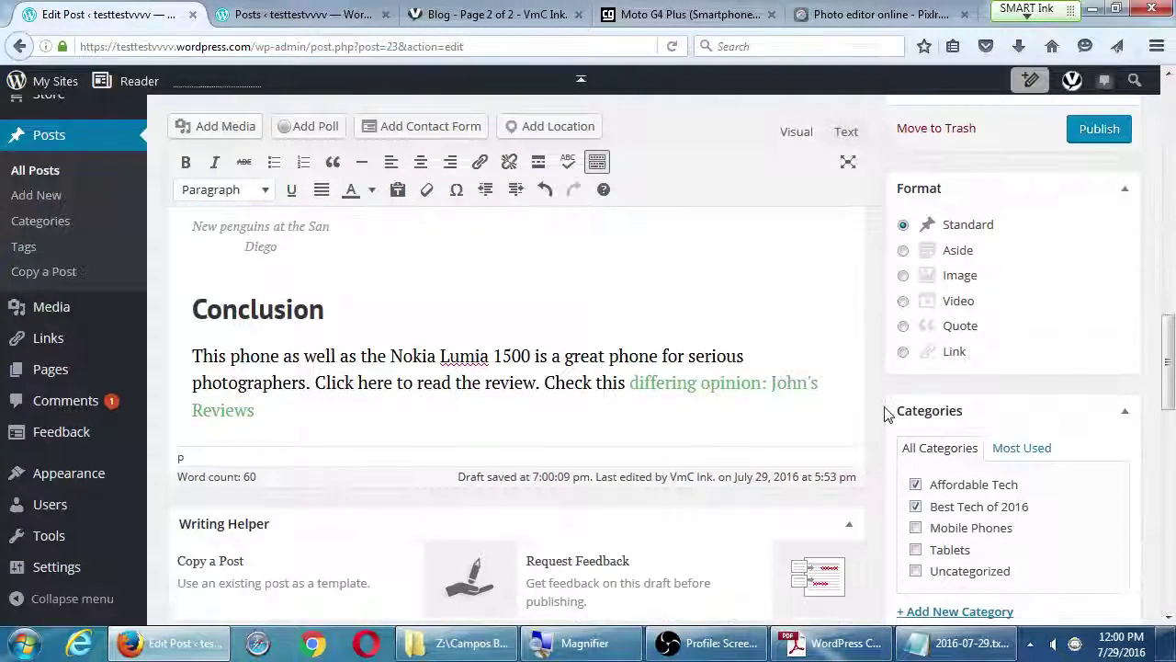
scroll(888, 414, "up", 10)
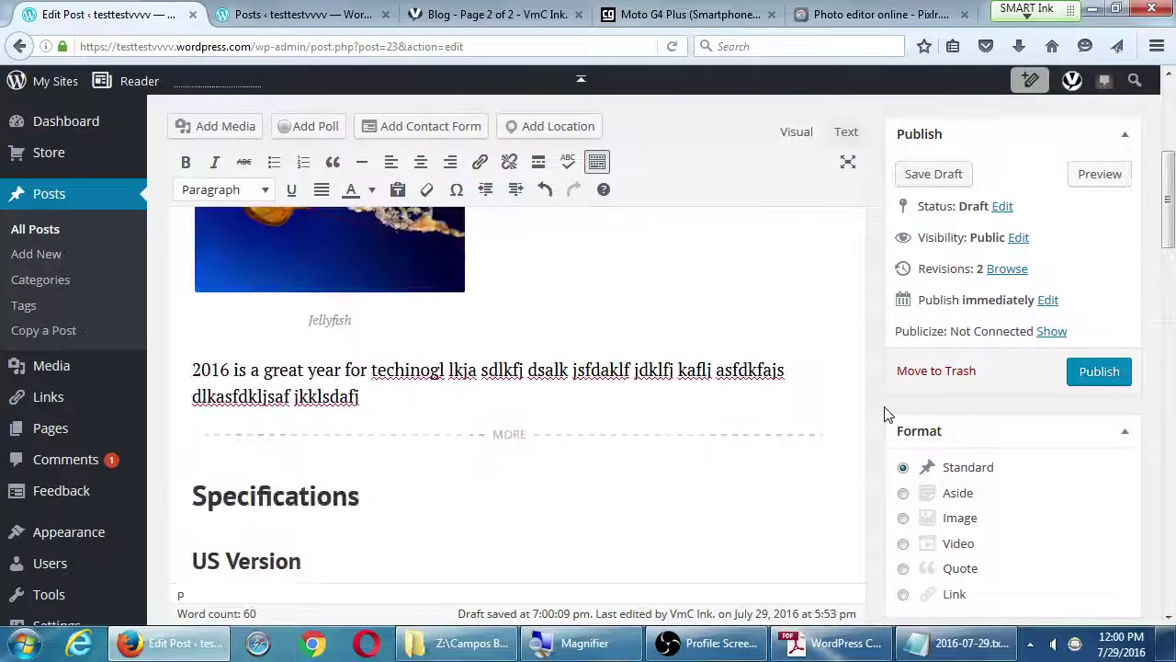
scroll(842, 424, "up", 3)
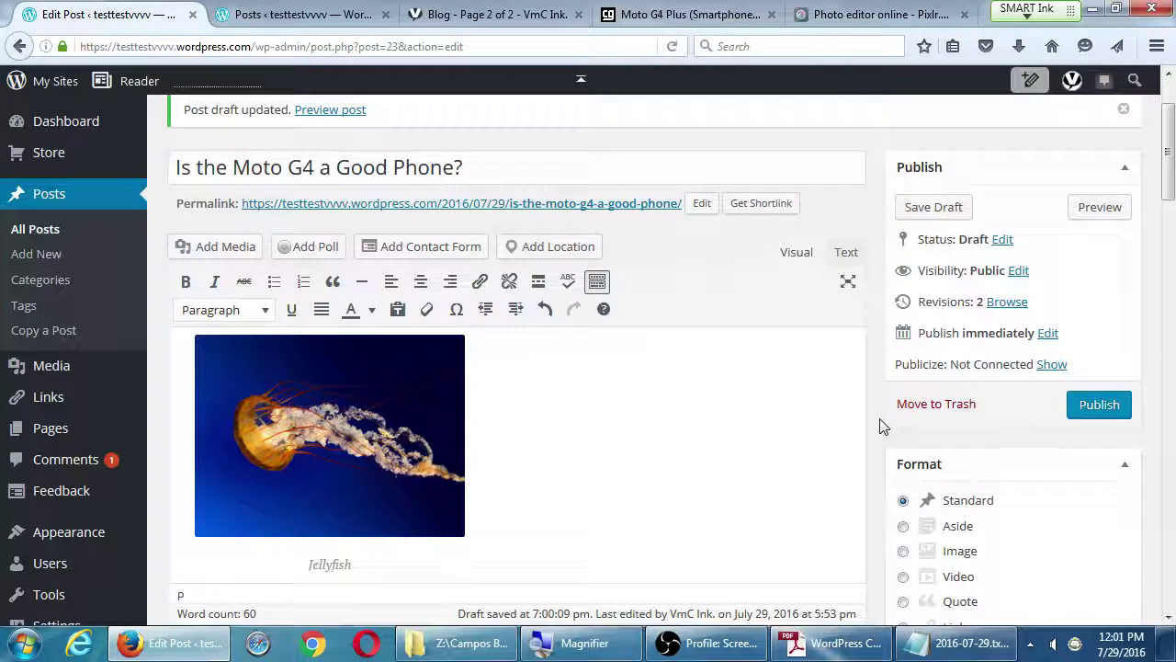
Step: Examine the post's heading structure, checking the heading levels of "UK Version" and "Conclusion"
scroll(945, 471, "down", 5)
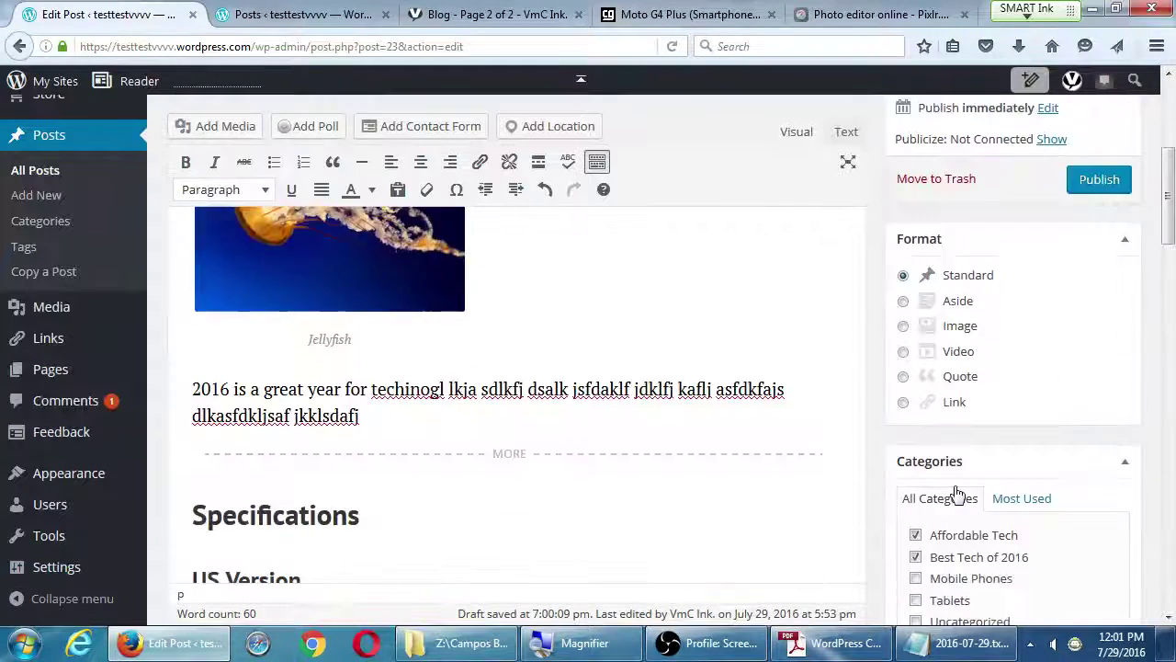
scroll(283, 289, "up", 3)
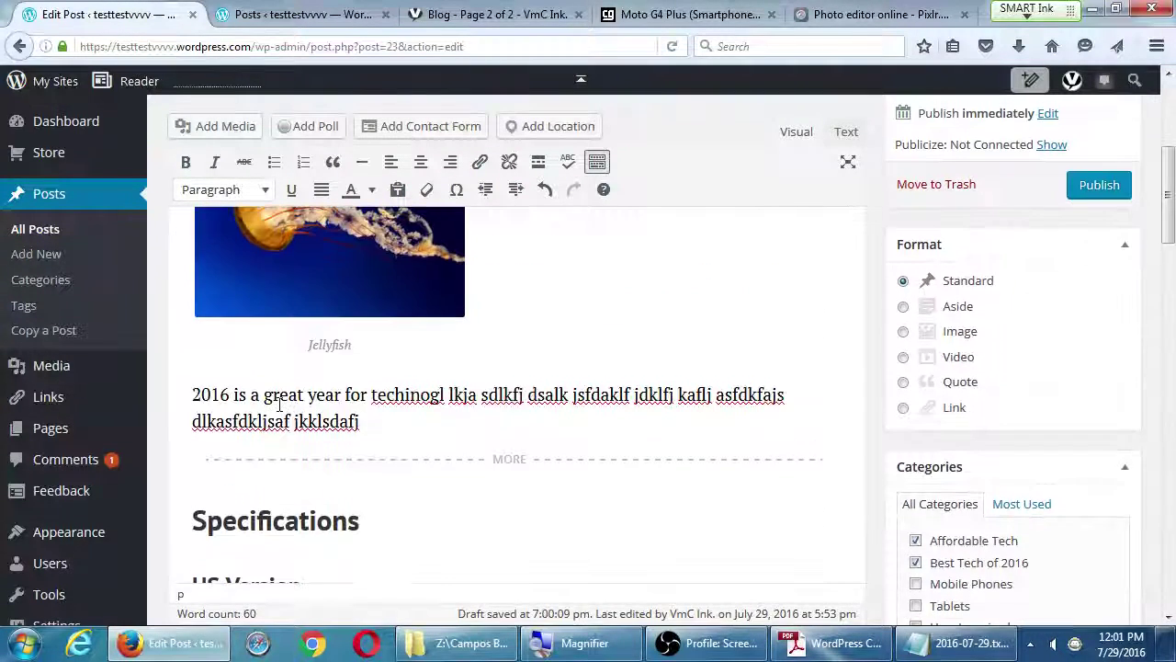
scroll(282, 290, "down", 6)
scroll(282, 404, "down", 1)
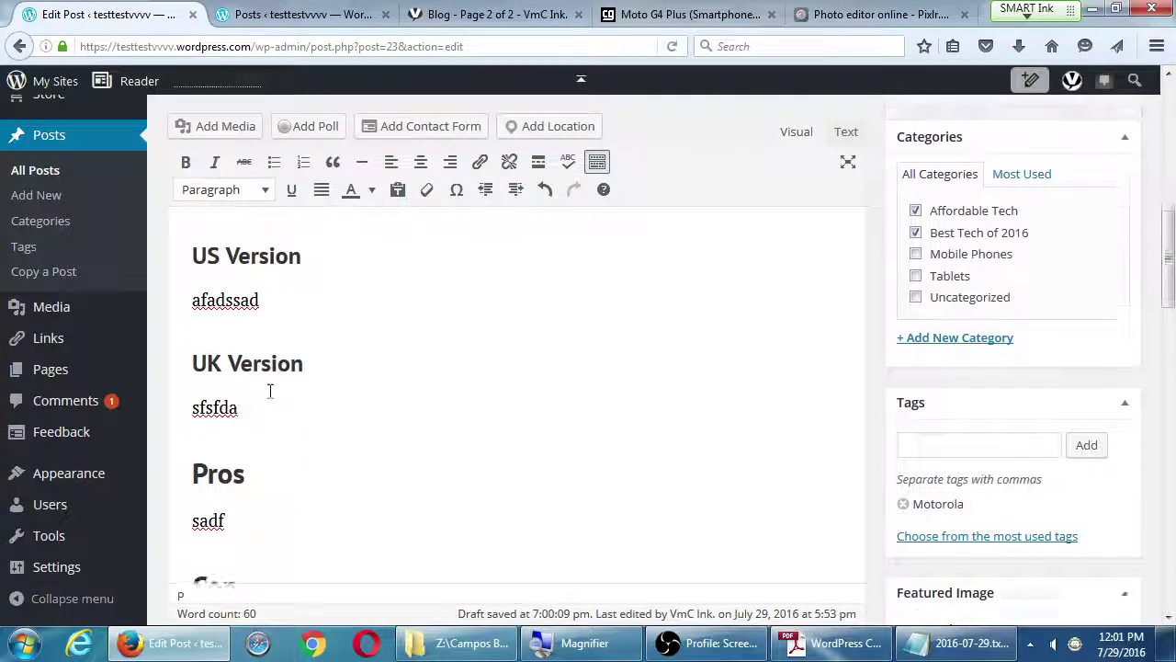
left_click_drag(204, 355, 344, 361)
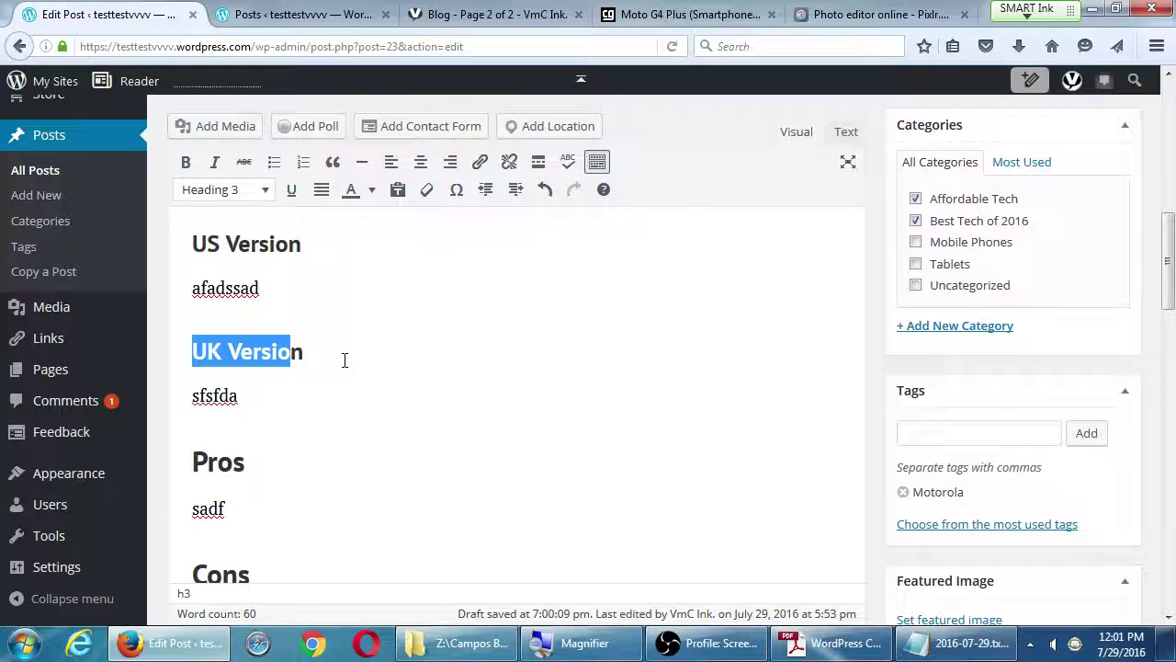
scroll(347, 360, "down", 10)
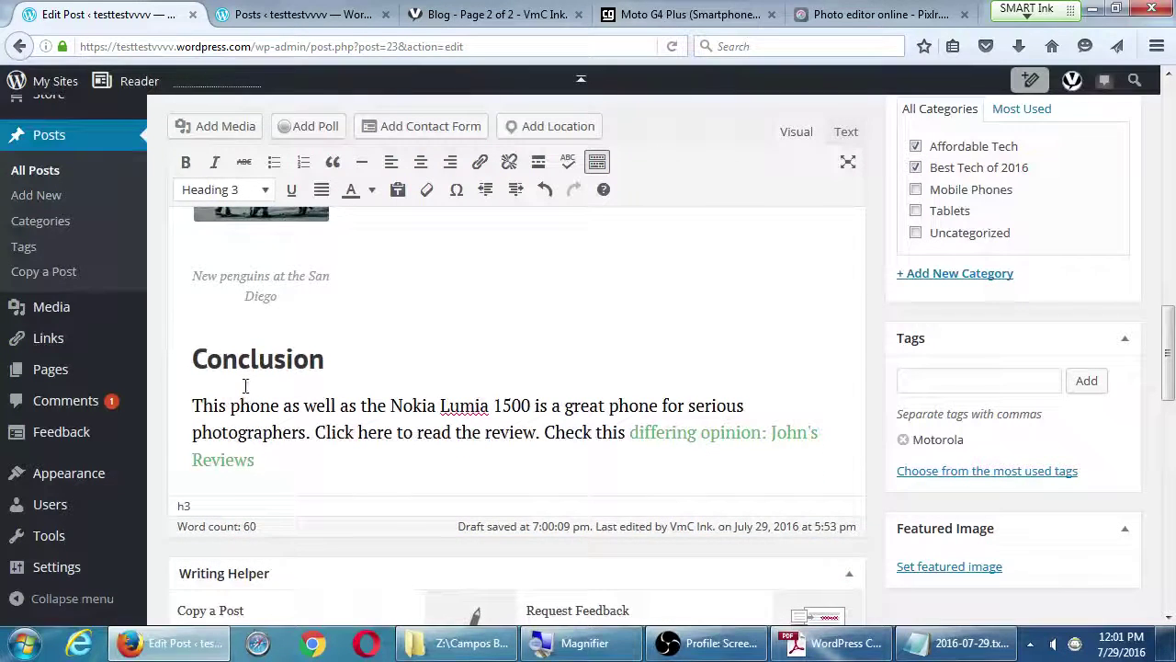
key("alt+shift+2")
left_click_drag(221, 360, 343, 368)
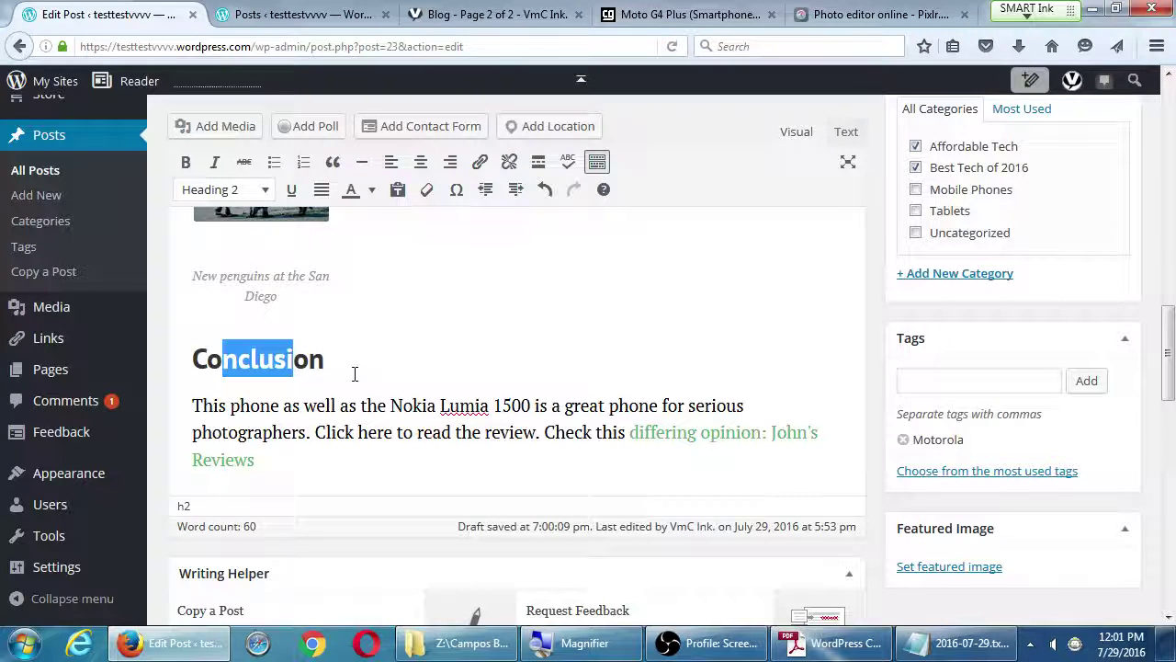
scroll(480, 359, "up", 3)
scroll(487, 359, "up", 6)
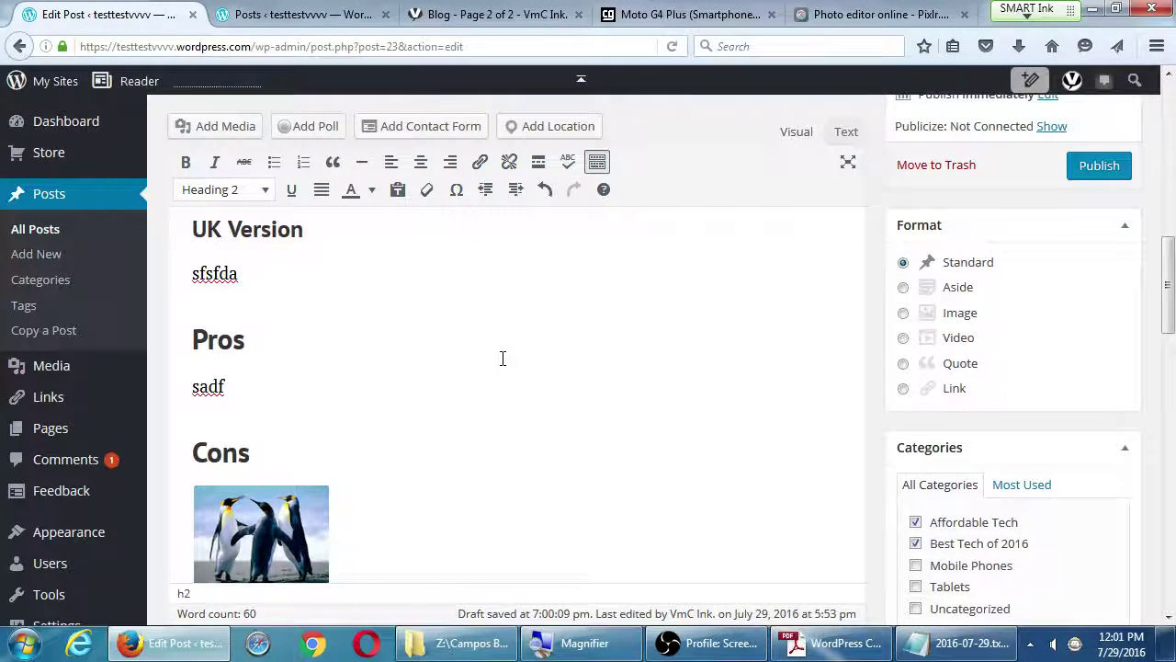
scroll(501, 359, "up", 2)
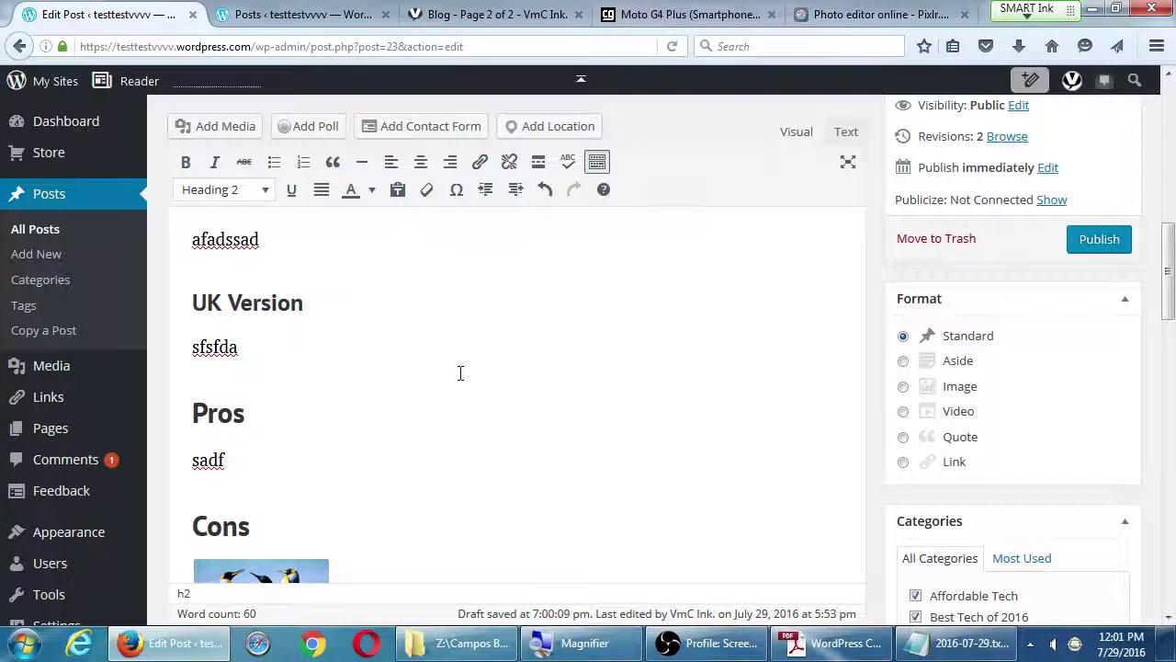
Step: Replace the placeholder text under the Pros heading with "Affordable"
scroll(424, 362, "down", 2)
scroll(425, 361, "down", 5)
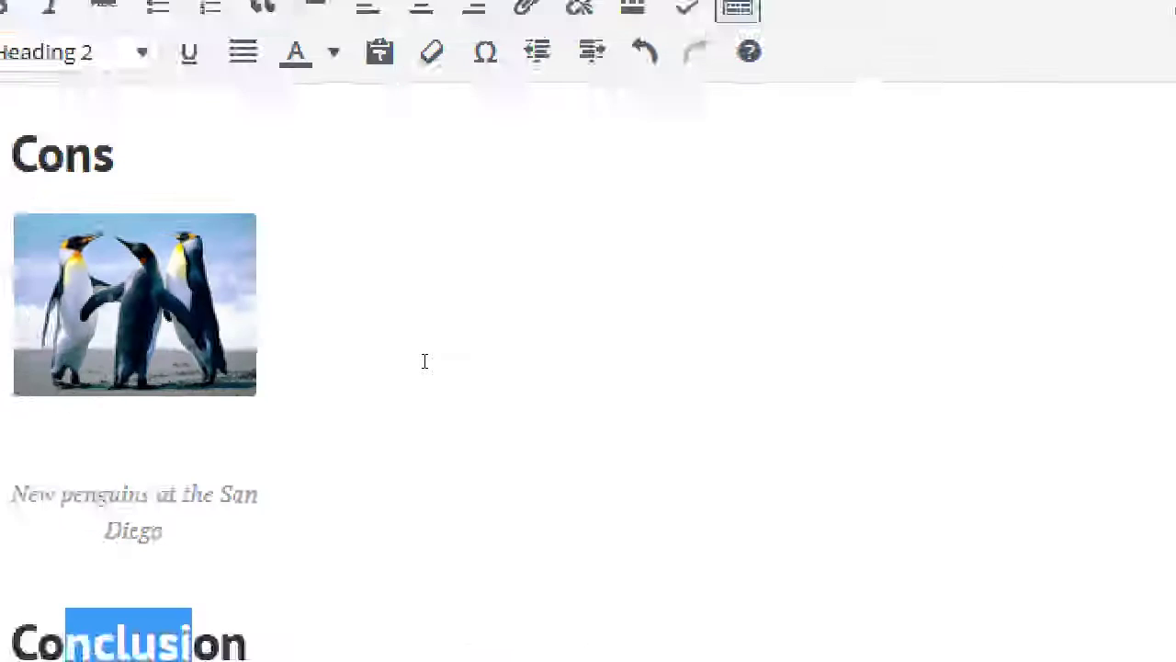
scroll(365, 391, "up", 6)
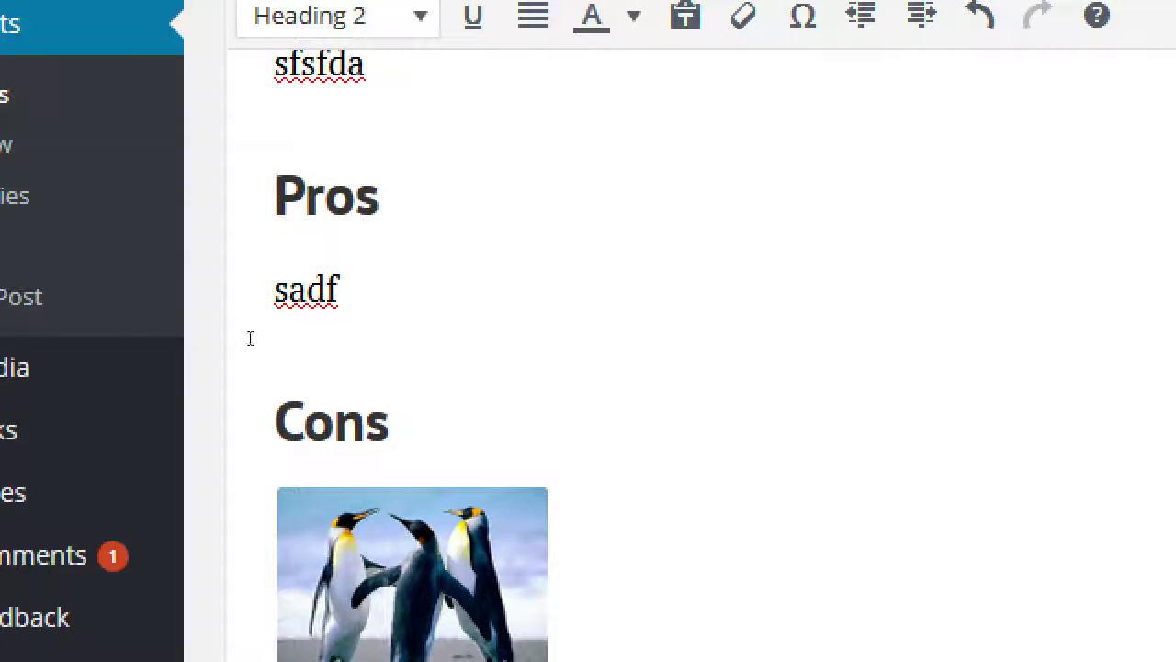
scroll(234, 367, "up", 3)
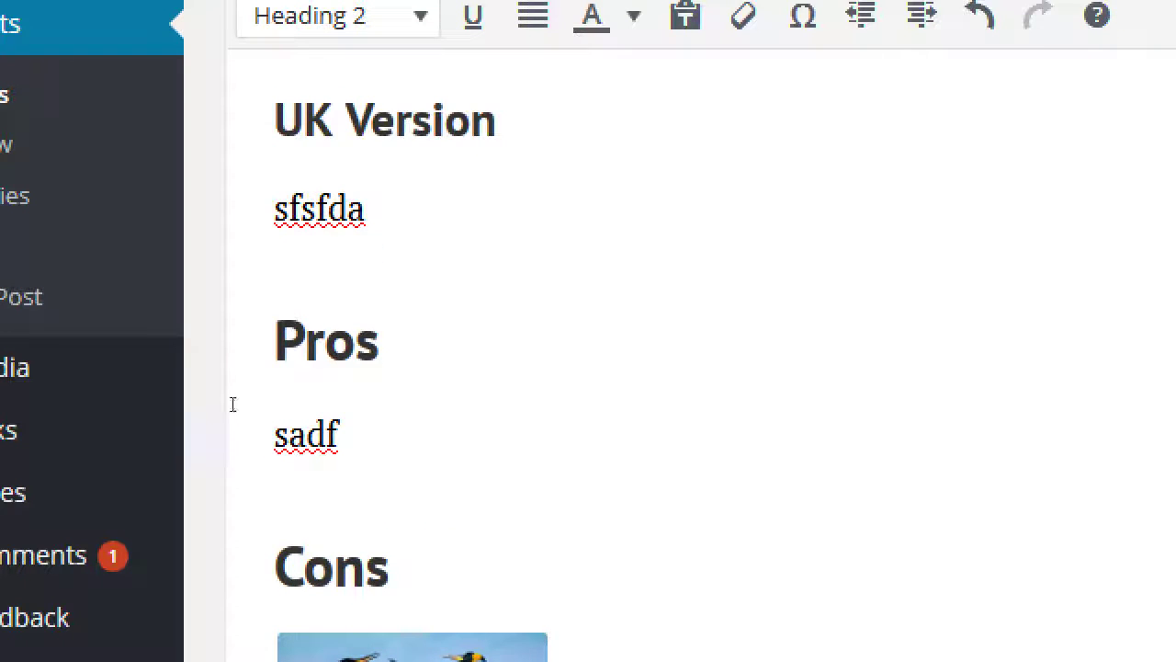
left_click_drag(231, 402, 194, 402)
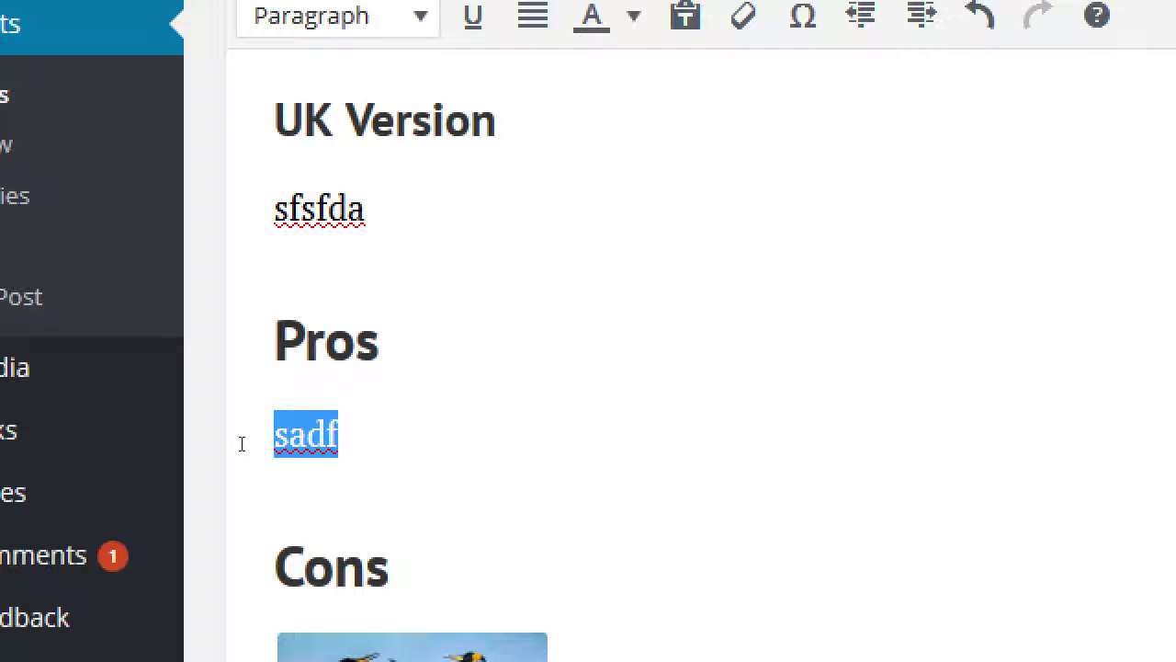
key("BackSpace")
type("Afforda")
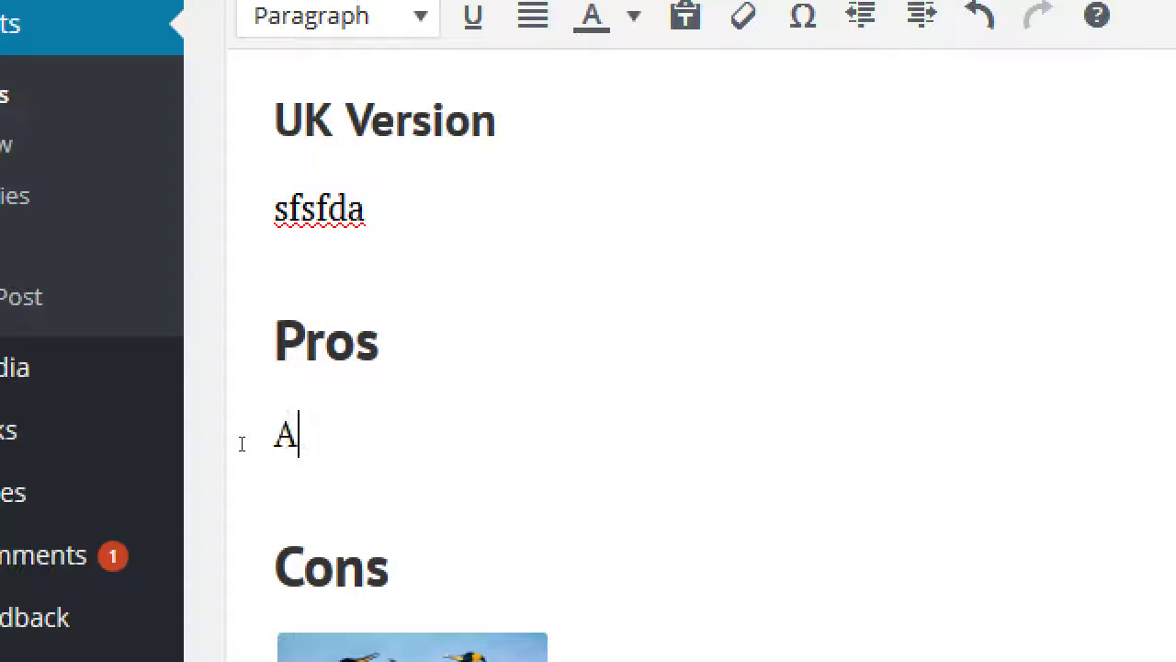
type("ble")
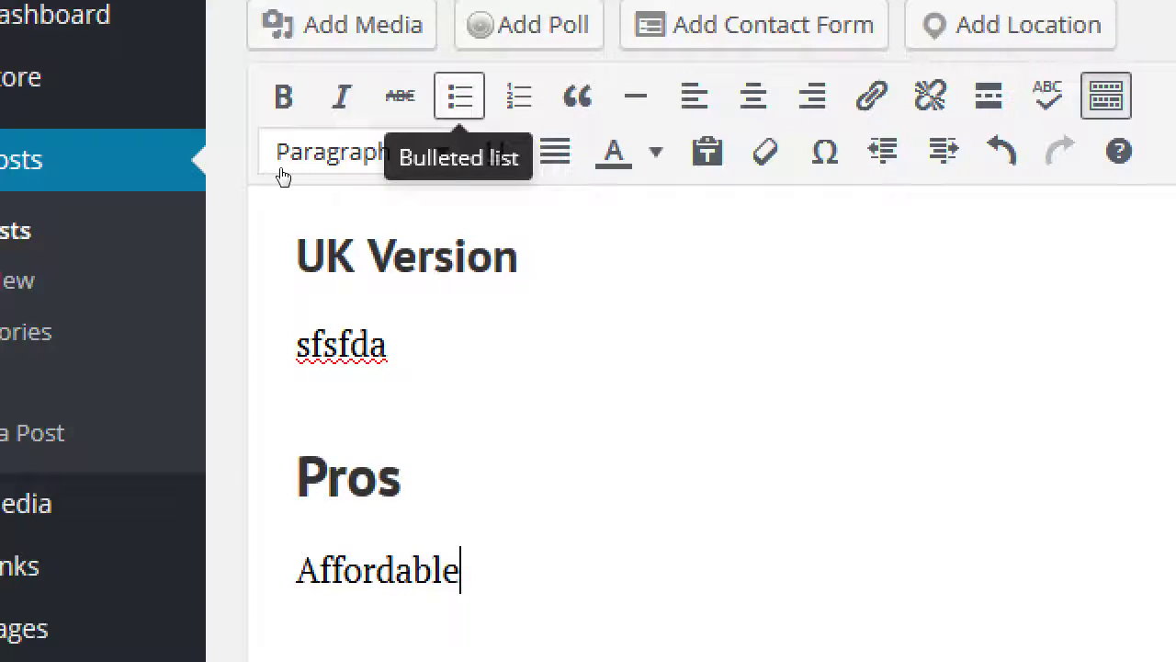
Step: Make "Affordable" a bulleted list under Pros, add the items "Recent technology" and "whjkasdfk", and end the list
key("alt+shift+u")
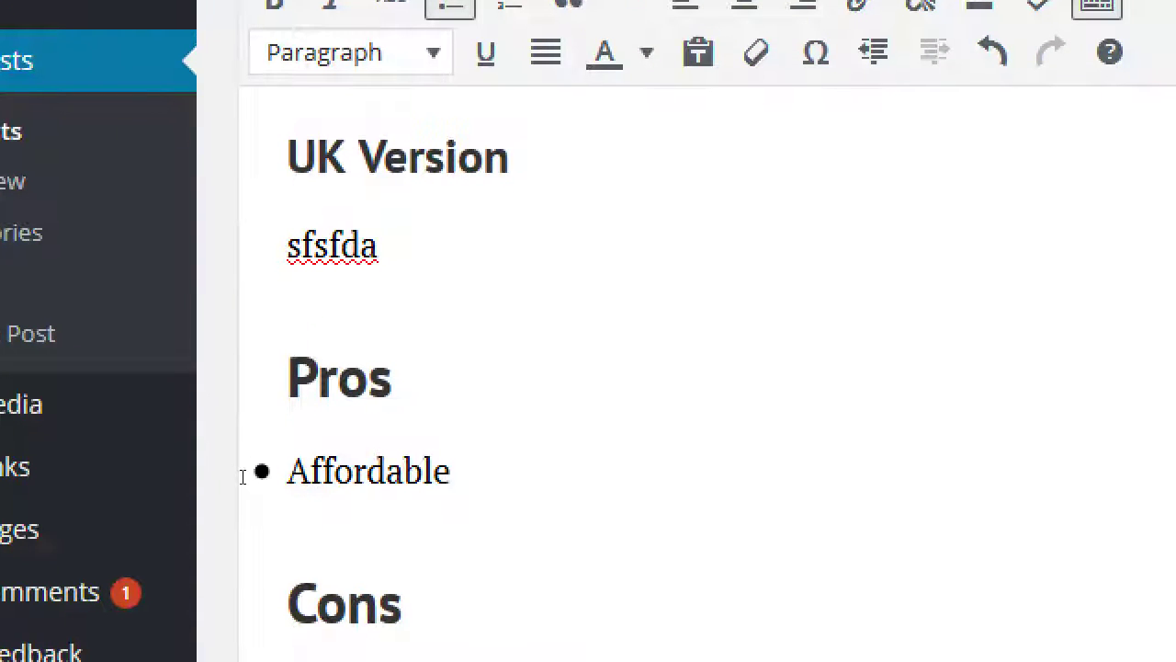
key("Return")
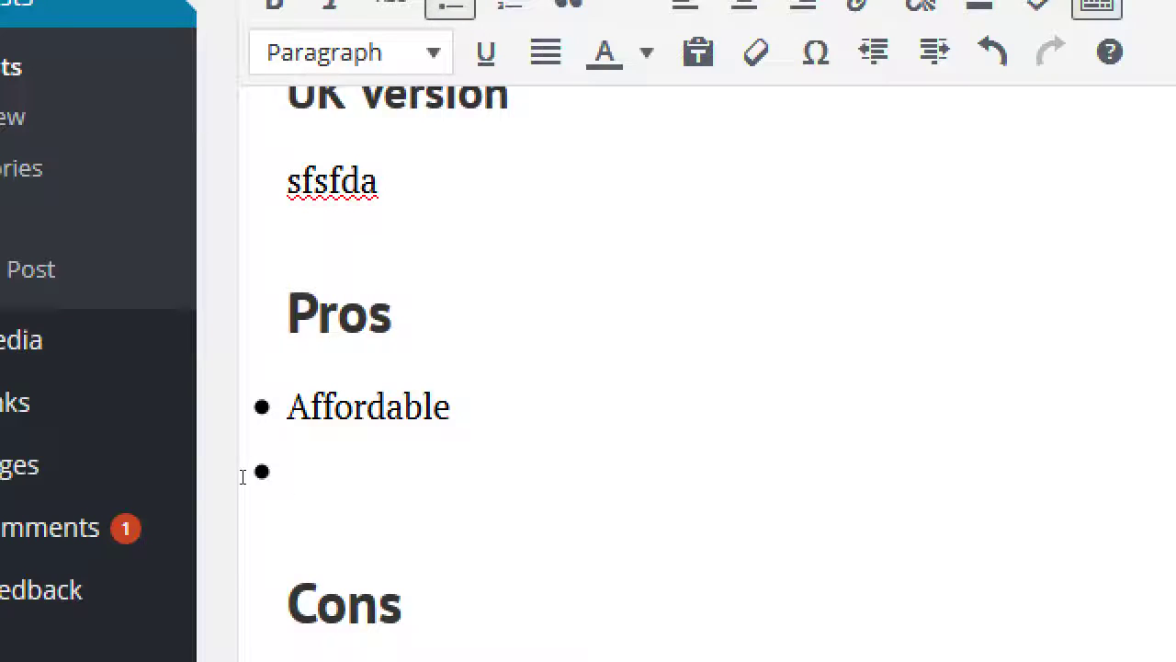
type("Recent technology")
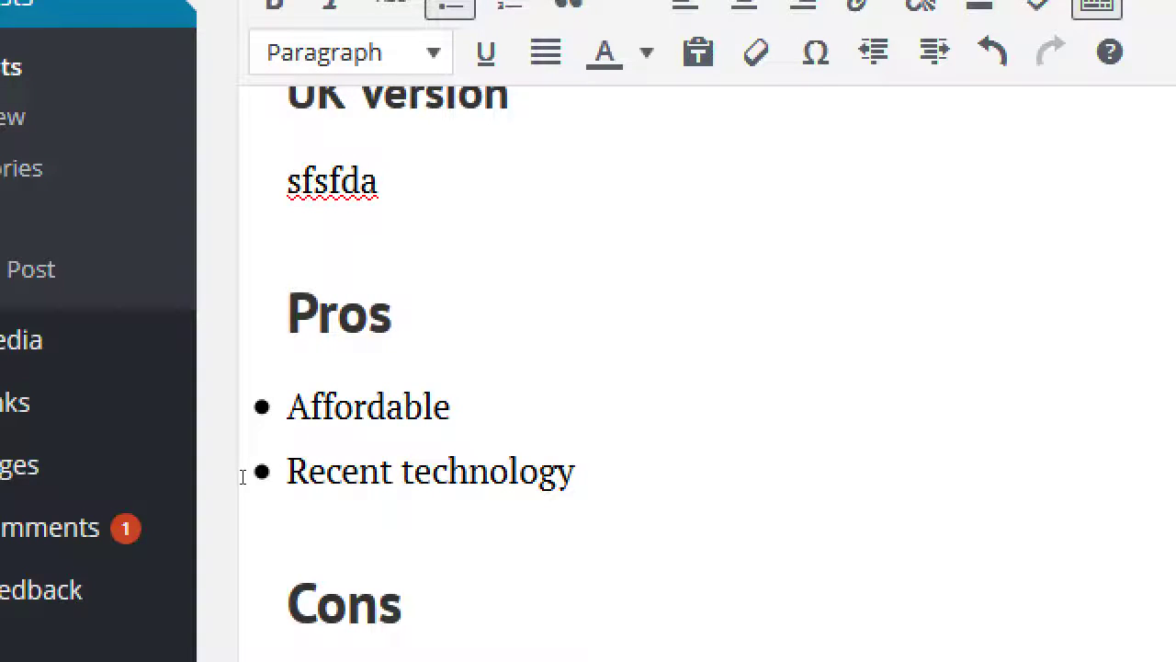
key("Return")
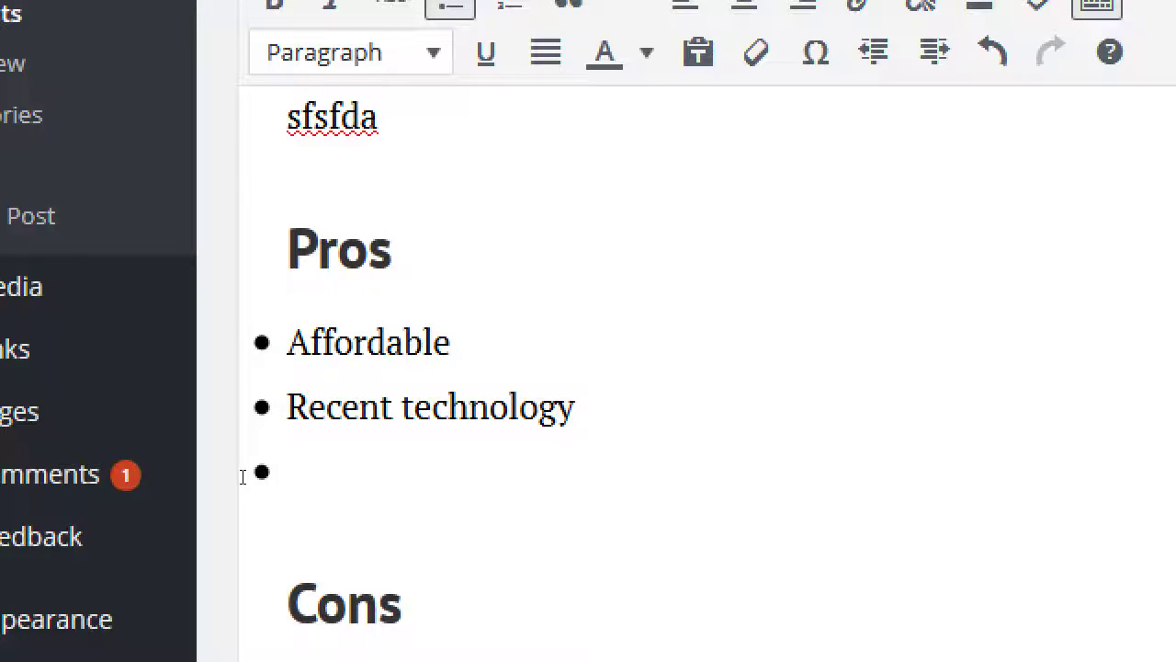
type("whjkasdfk")
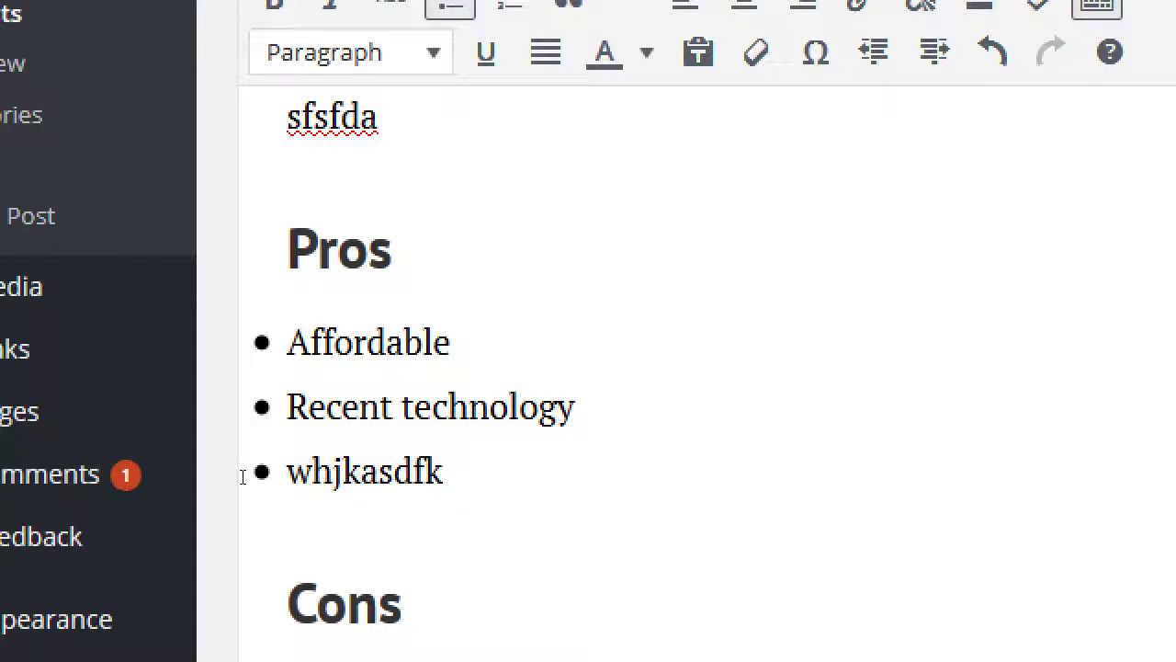
key("Return")
key("Return")
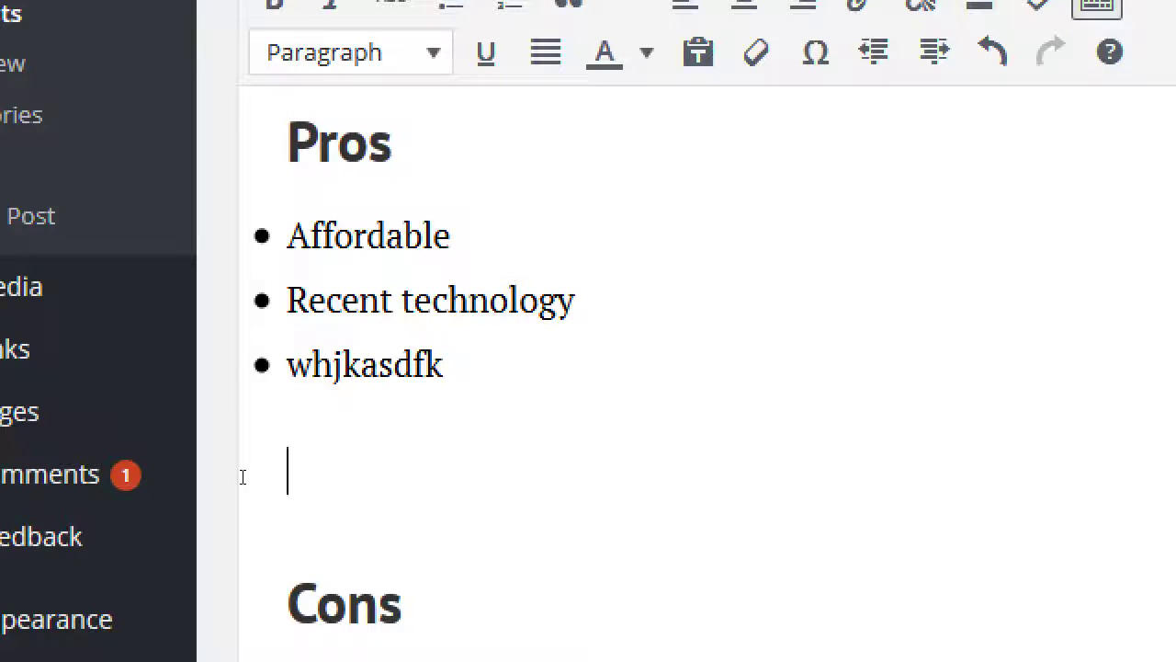
Step: Preview the draft post and look over its content from the title down to the Pros list and Cons section
scroll(979, 432, "up", 10)
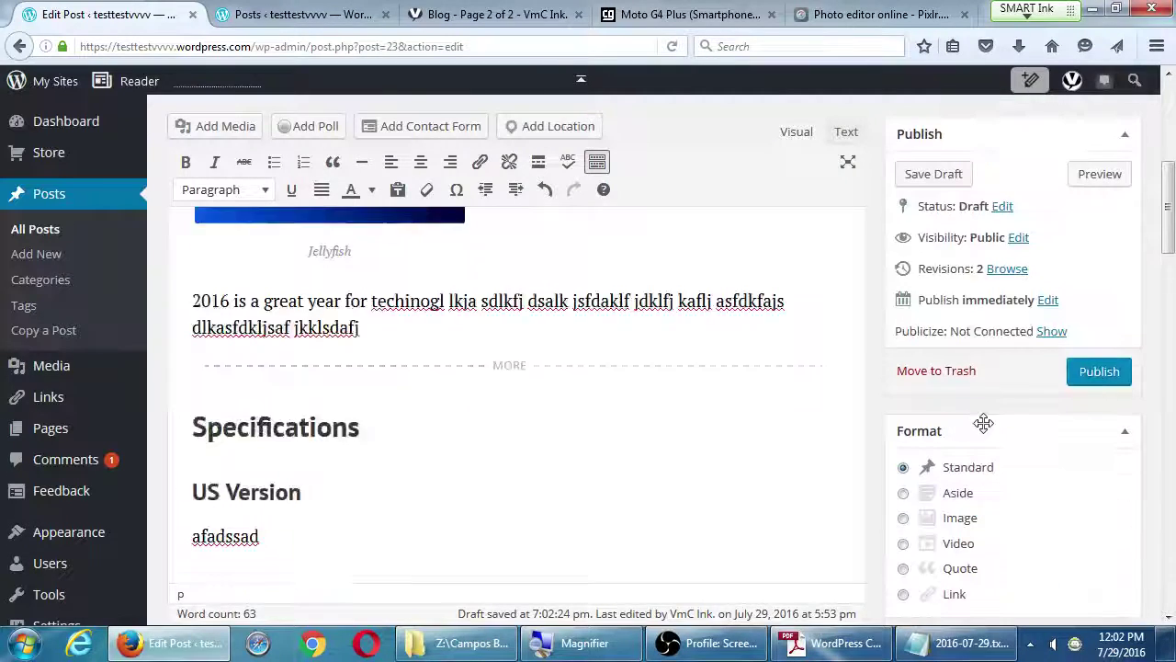
left_click(1089, 320)
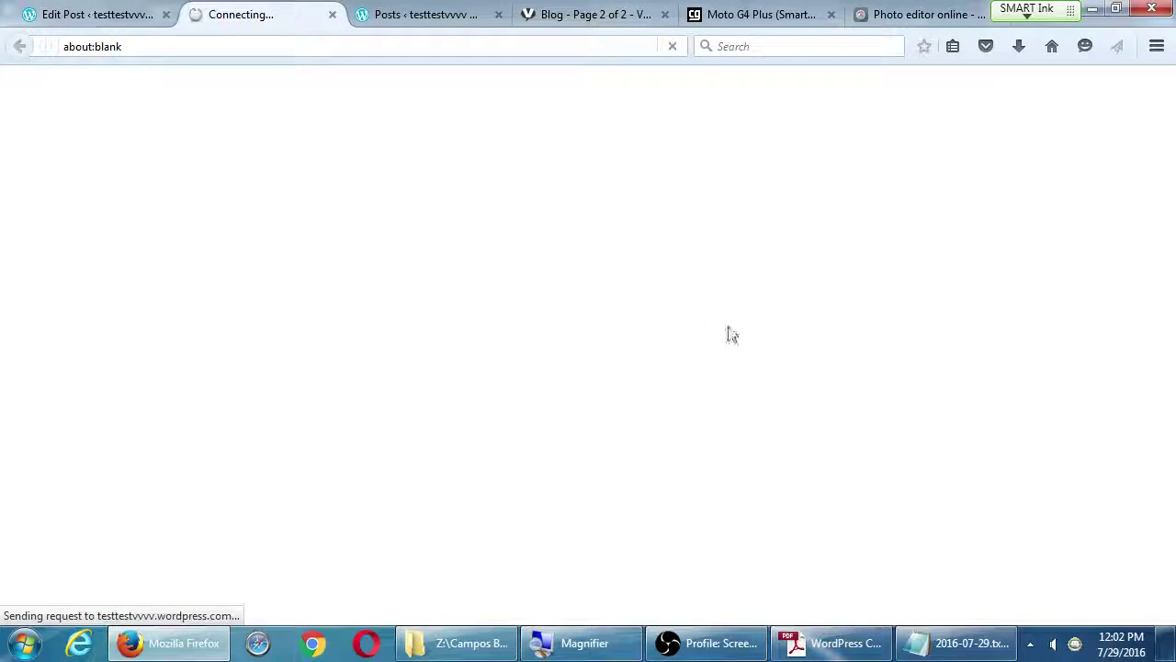
scroll(807, 327, "down", 5)
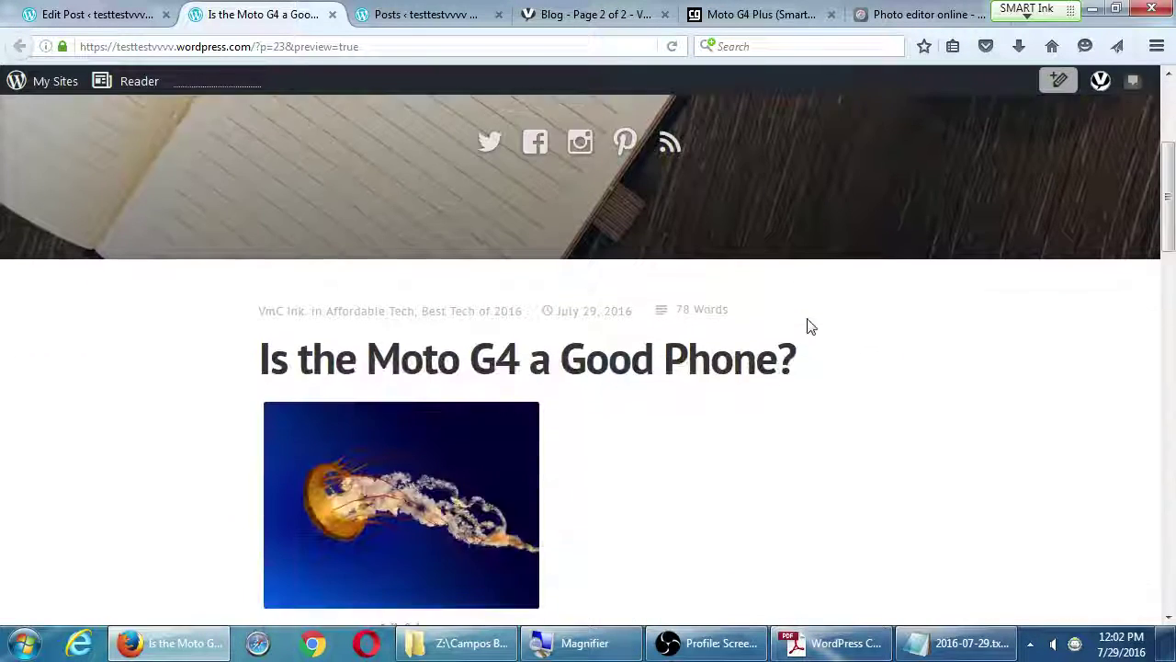
scroll(809, 326, "up", 3)
scroll(813, 327, "down", 8)
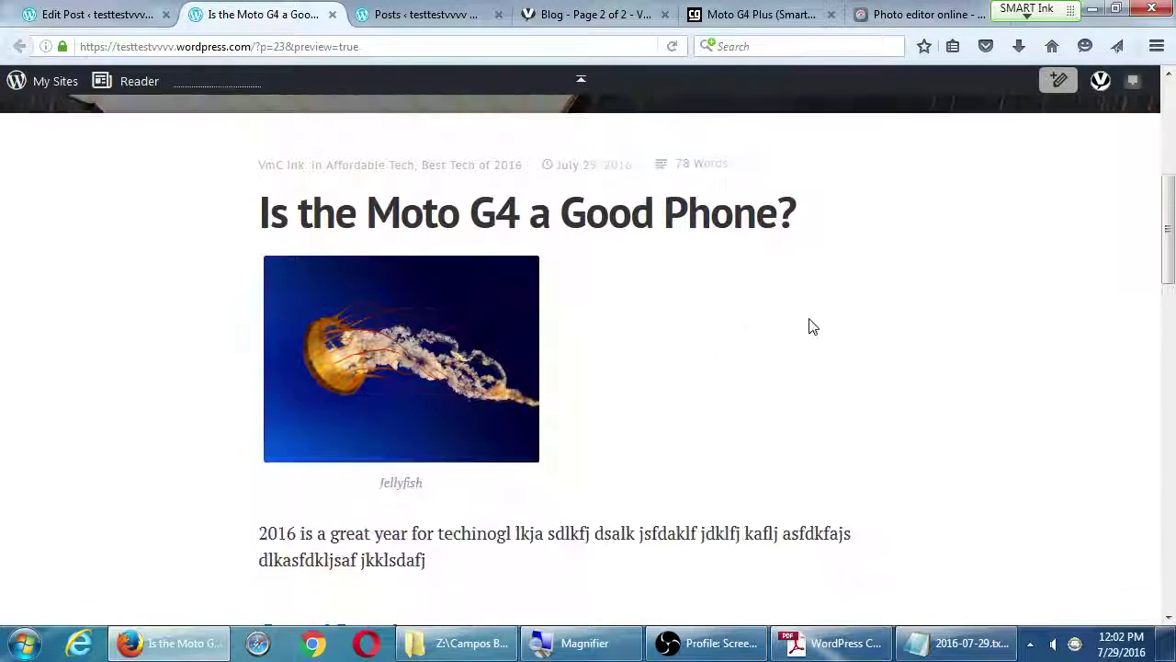
scroll(813, 327, "down", 3)
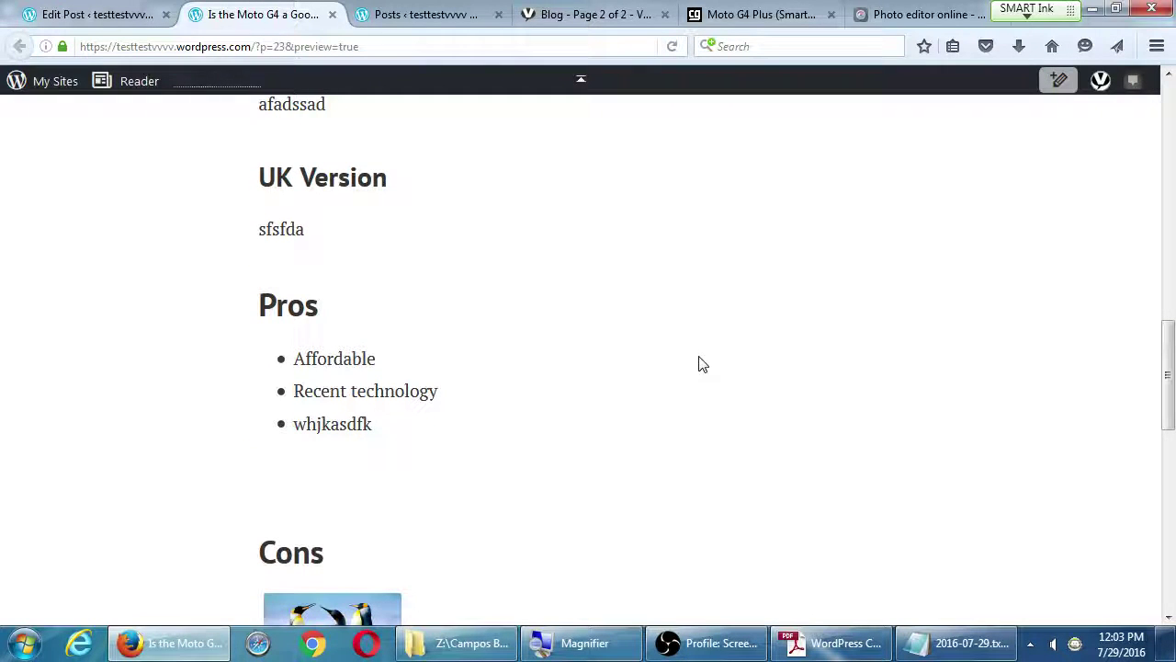
scroll(699, 364, "down", 4)
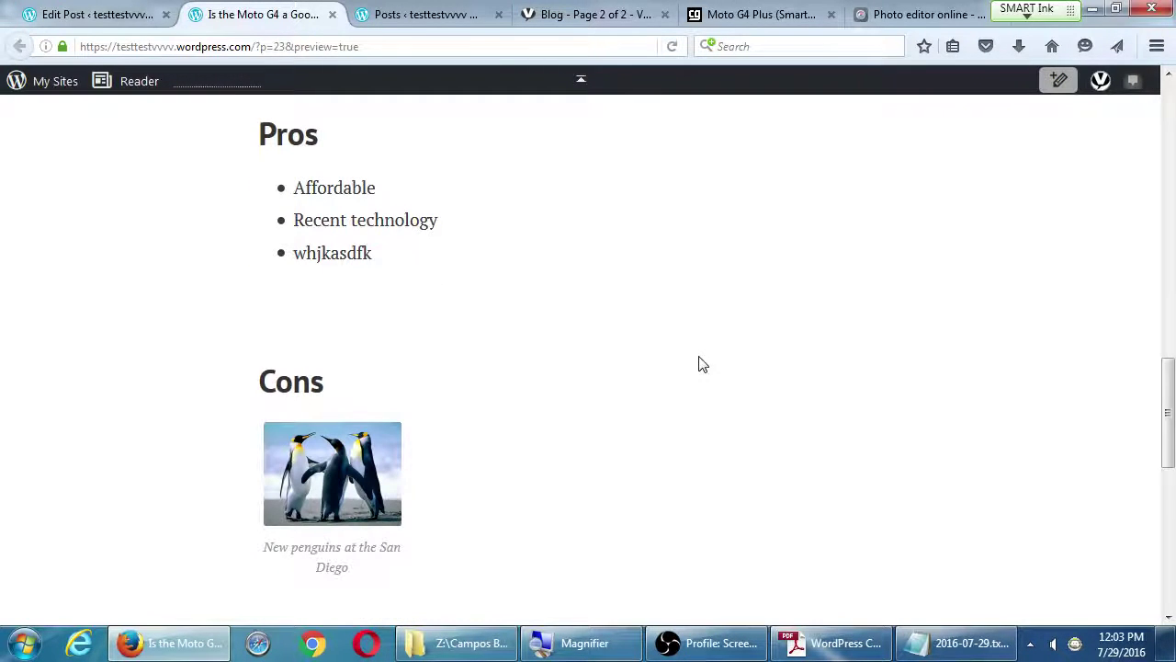
Step: Compare how the Pros bulleted list is laid out in the editor and in the post preview
left_click(36, 14)
scroll(310, 376, "down", 5)
scroll(310, 377, "down", 5)
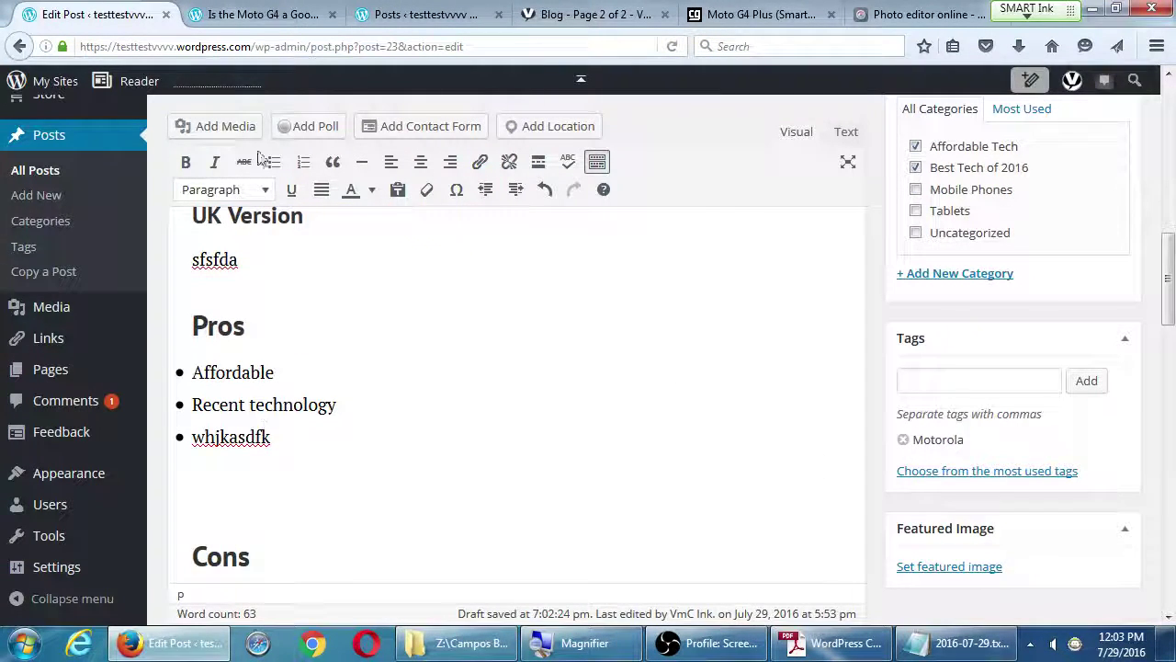
left_click(262, 15)
scroll(415, 315, "up", 3)
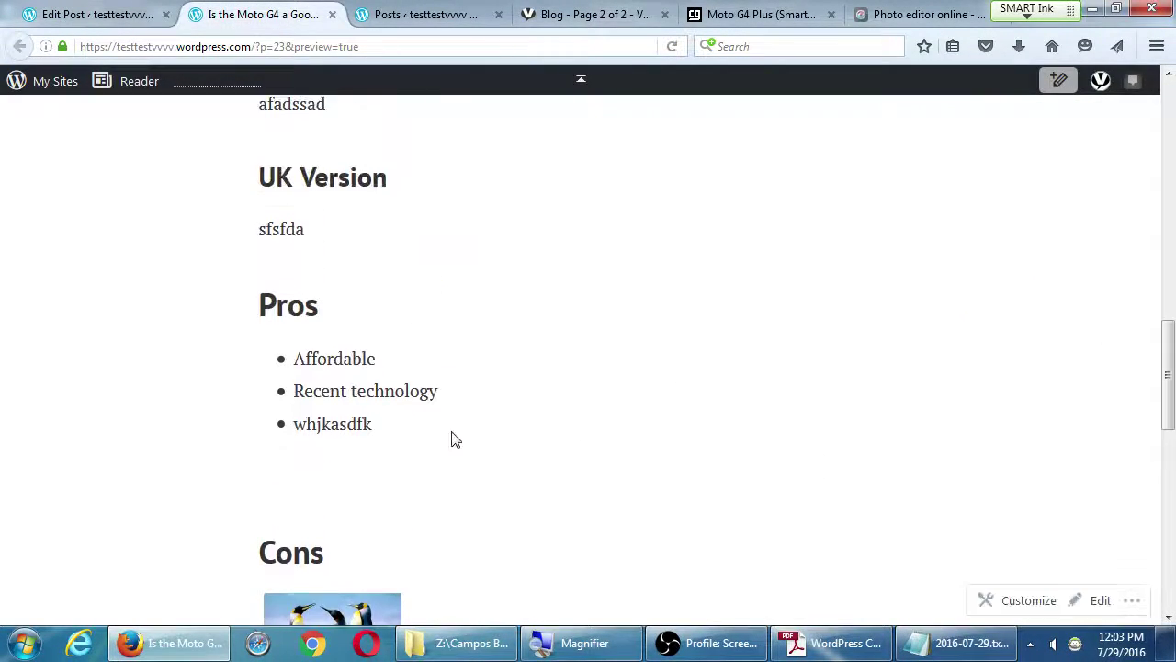
scroll(606, 393, "down", 6)
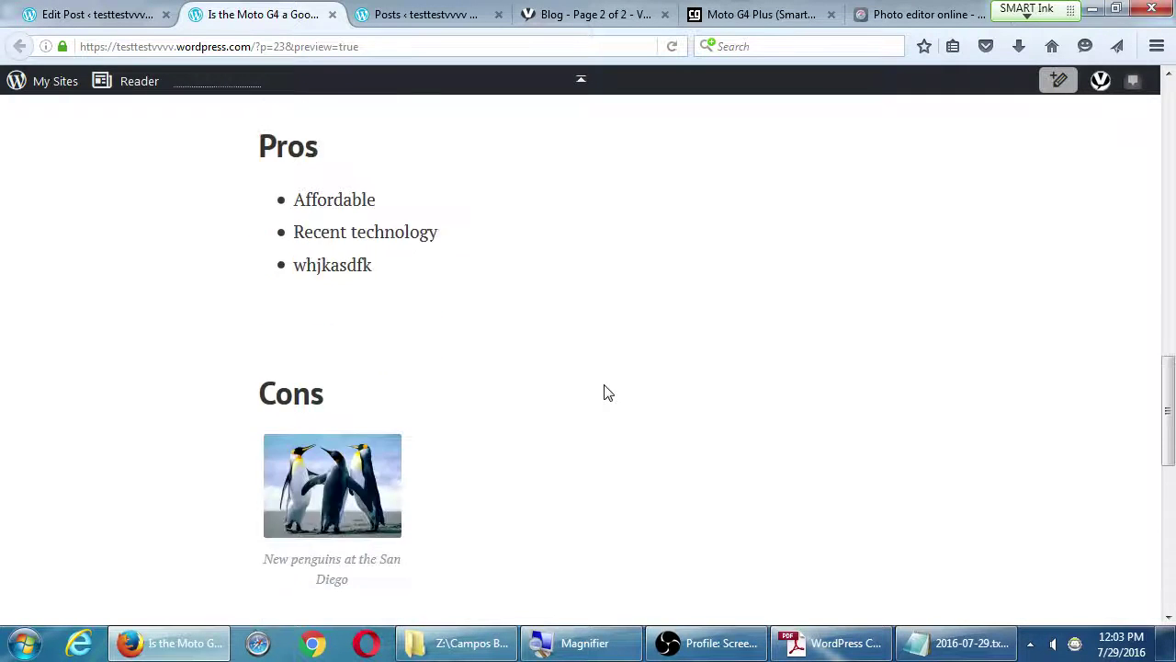
Step: Examine the Conclusion's link in the preview, and reread the post from its title down to the Pros list
scroll(606, 392, "down", 2)
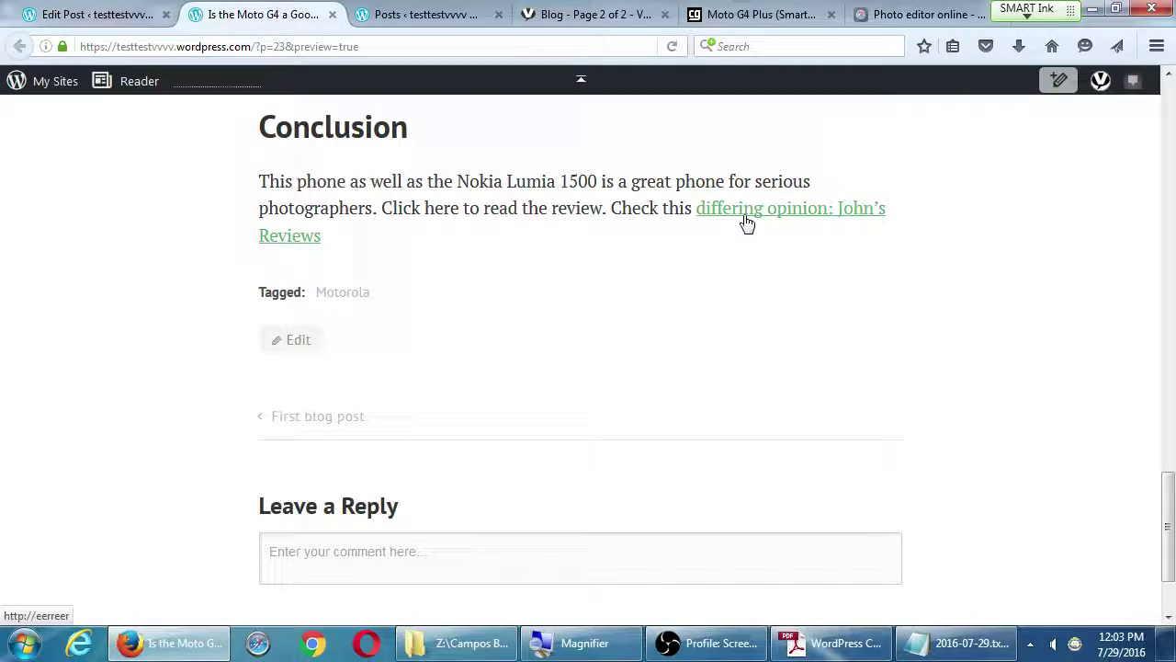
scroll(722, 271, "down", 2)
scroll(766, 425, "up", 20)
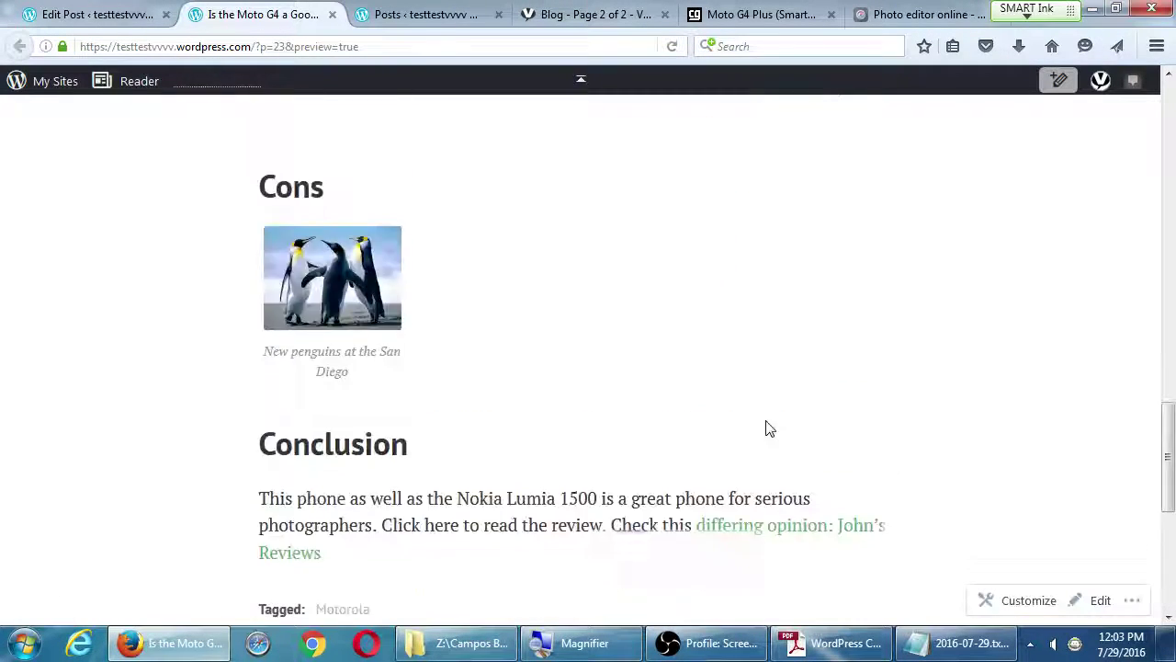
scroll(767, 420, "down", 14)
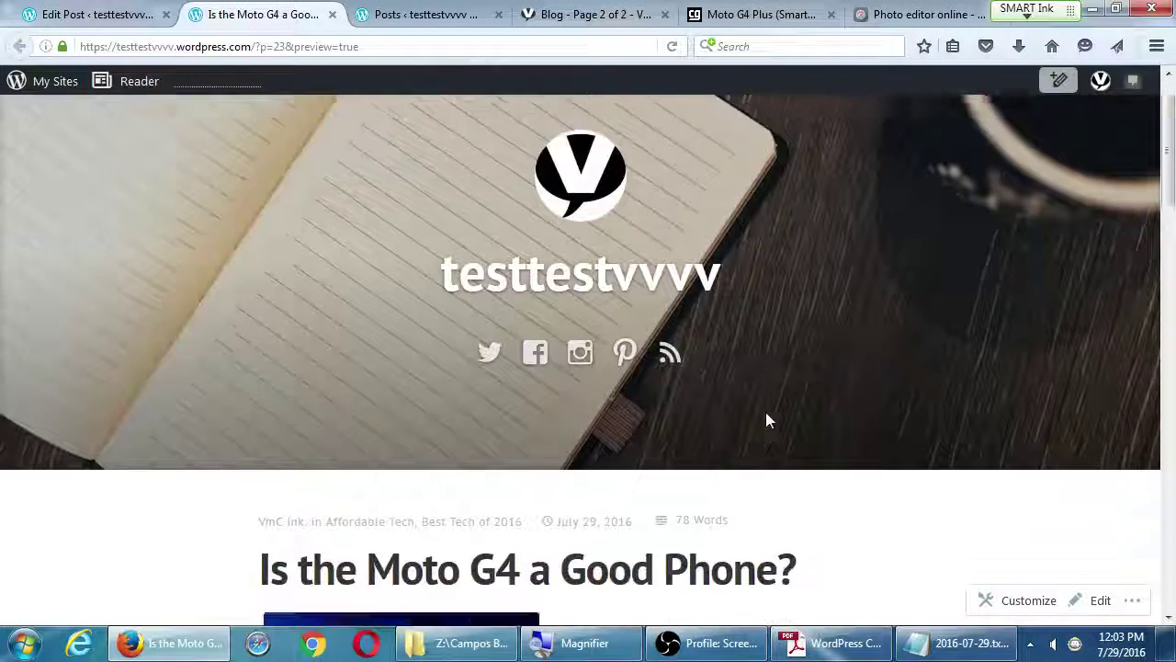
scroll(770, 420, "down", 4)
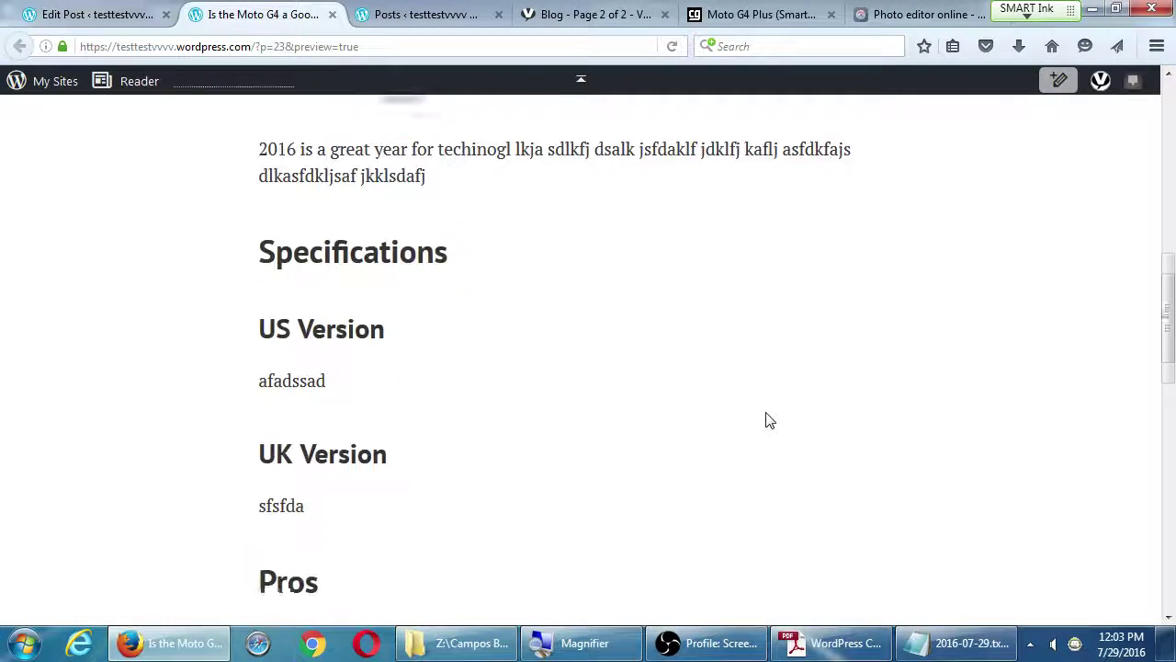
scroll(768, 419, "down", 5)
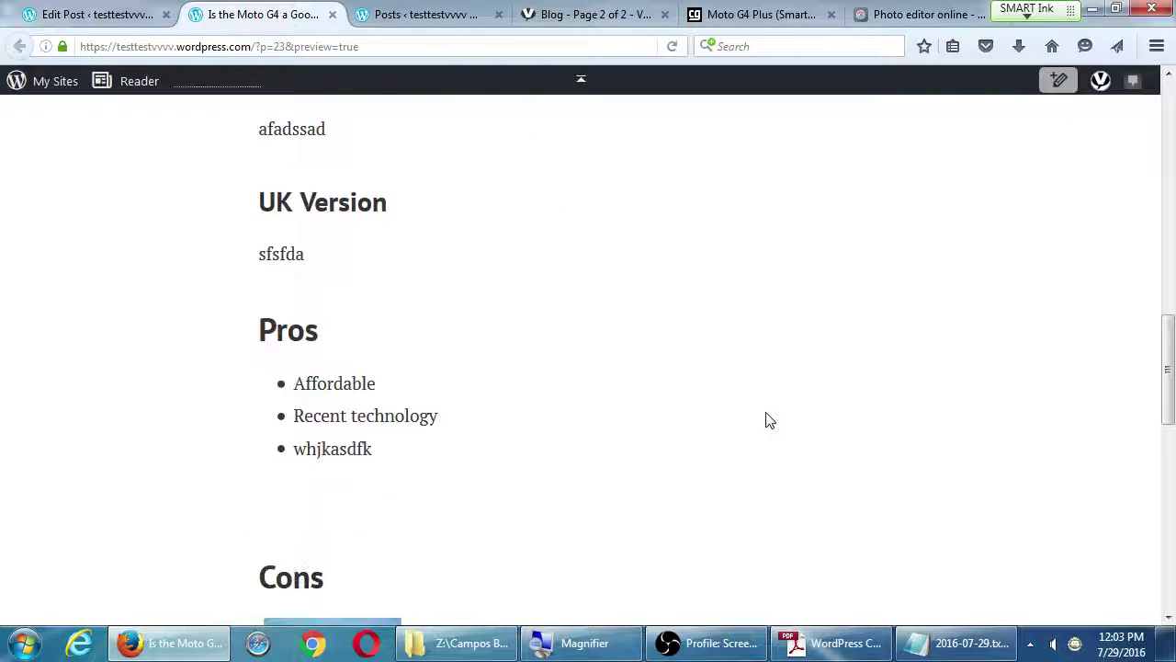
Step: Return to the post editor and convert the three-item Pros list to a numbered list
left_click(129, 14)
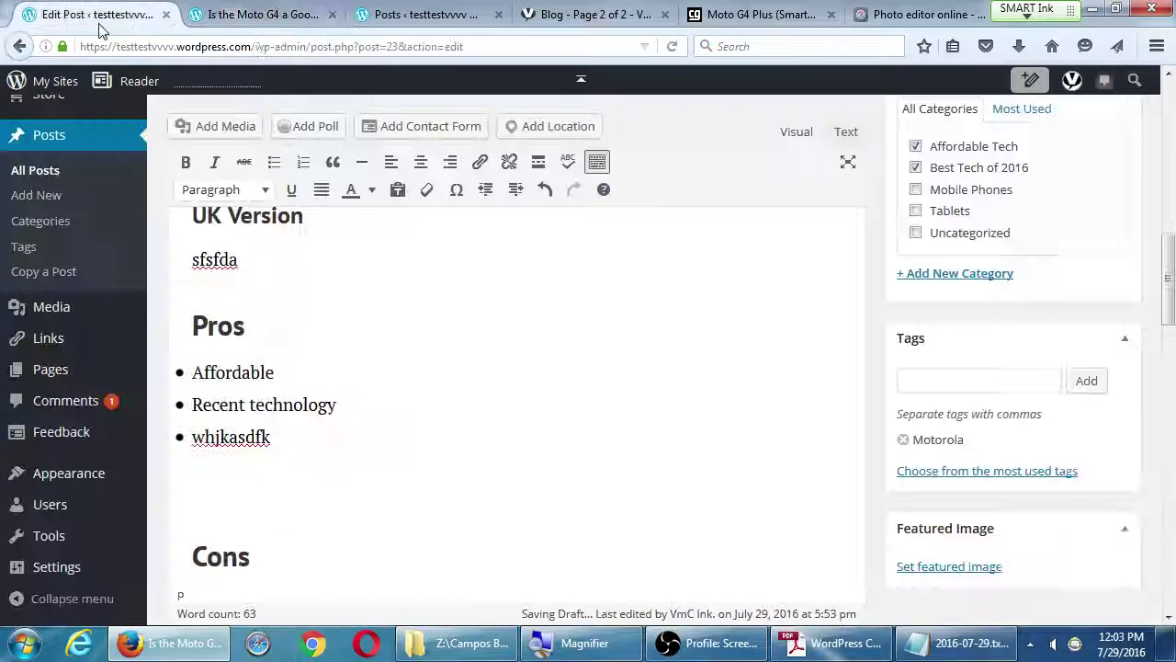
scroll(248, 340, "up", 1)
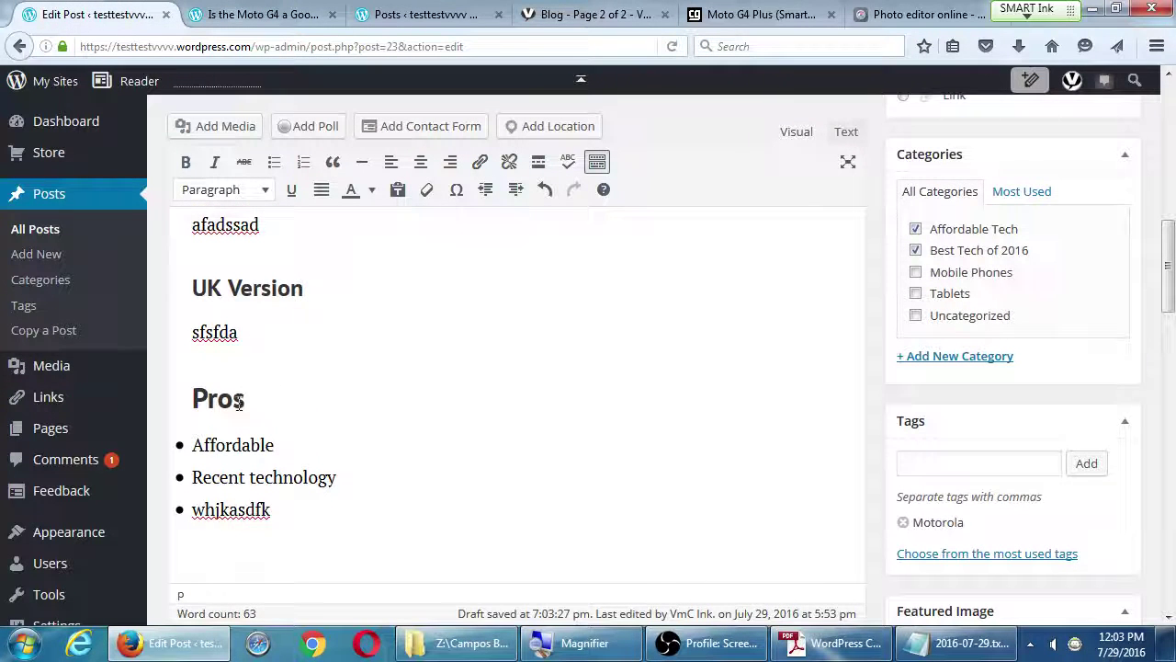
left_click_drag(210, 446, 257, 510)
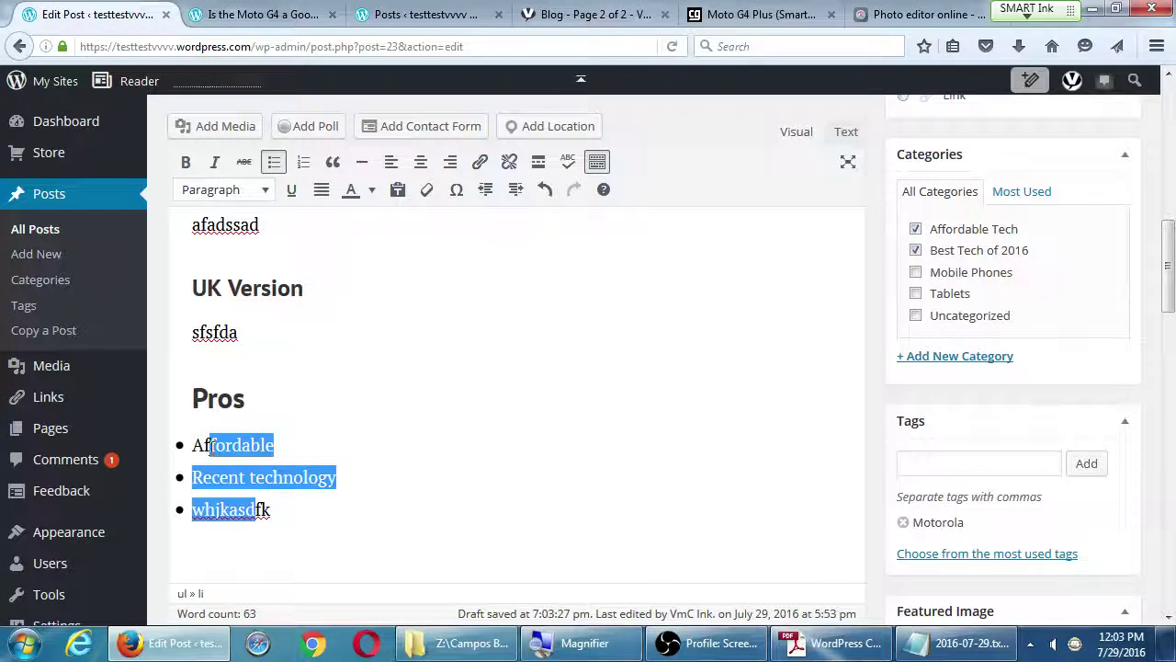
left_click(300, 171)
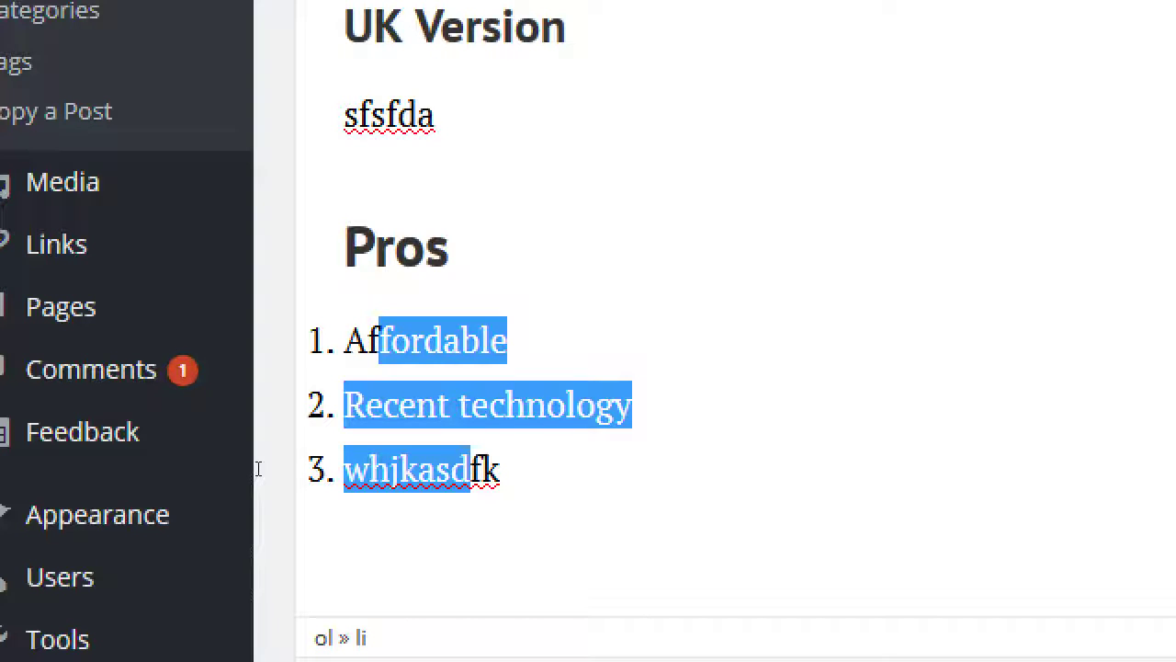
Step: Below the Conclusion paragraph, add manually numbered countdown lines "5. asdffdsafdsafsad", "4. adsfafdfdsa" and "3. asdfsdaafsd"
scroll(275, 446, "down", 10)
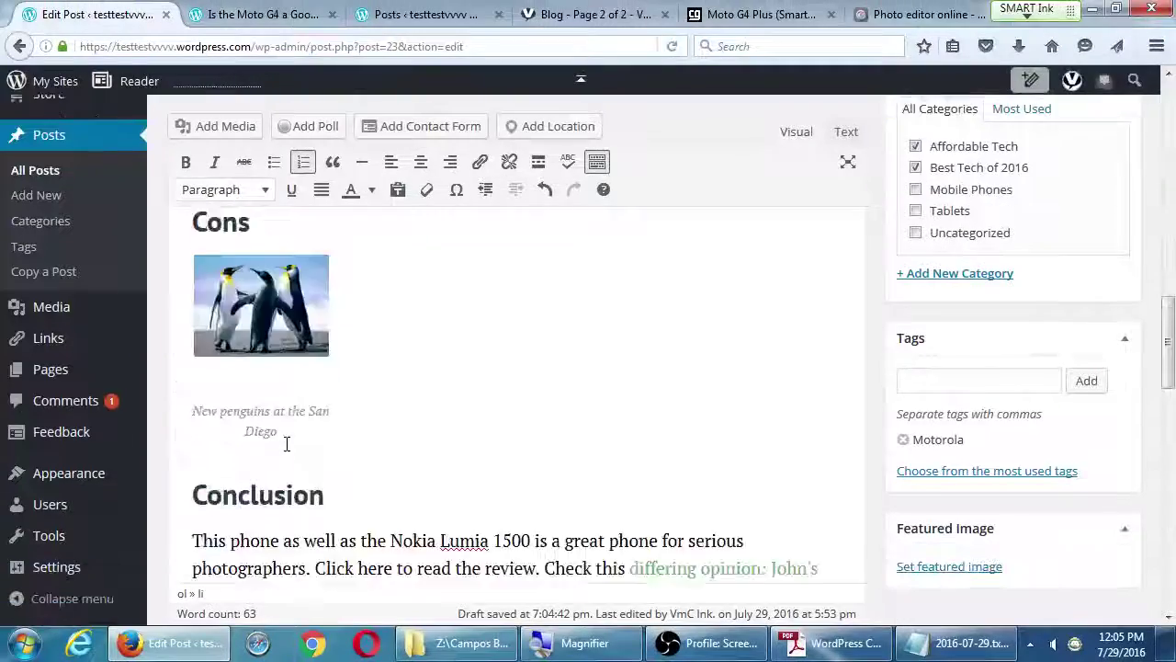
scroll(285, 450, "down", 3)
scroll(284, 433, "up", 5)
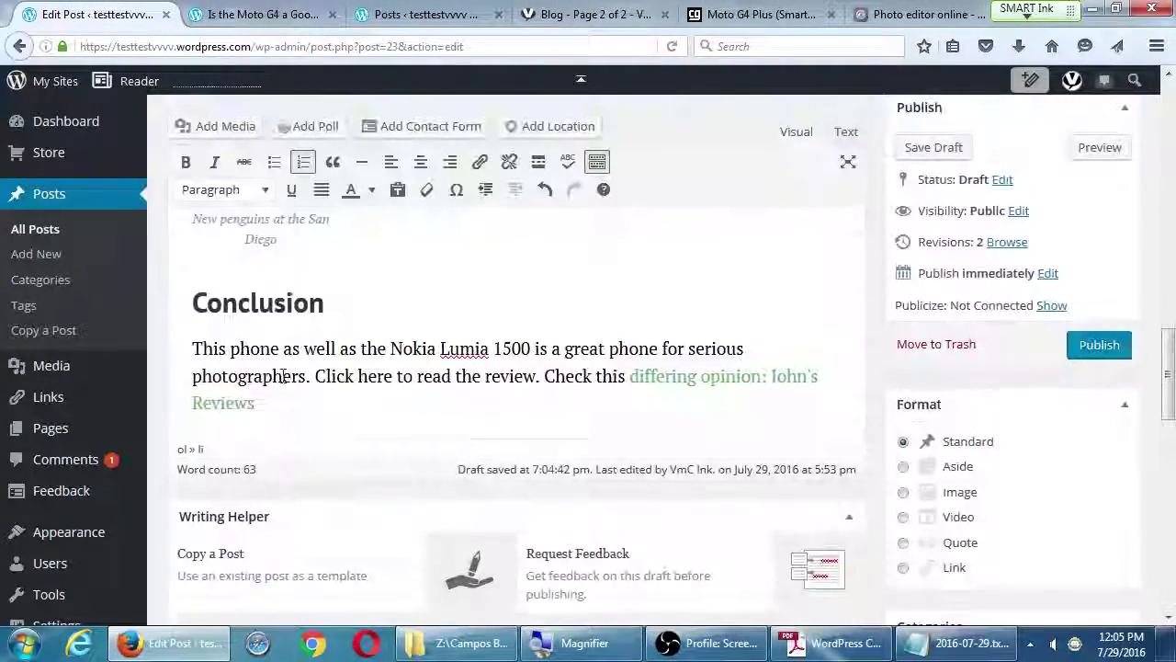
left_click(319, 409)
key("Return")
key("Return")
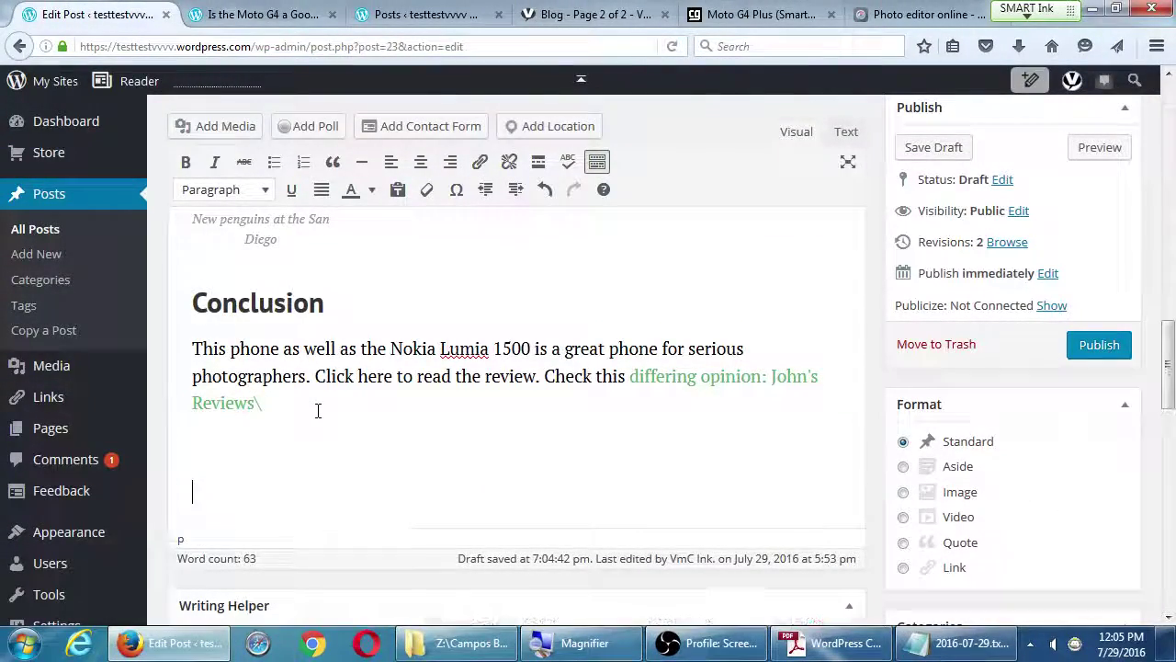
type("5. asdffdsafdsafsad")
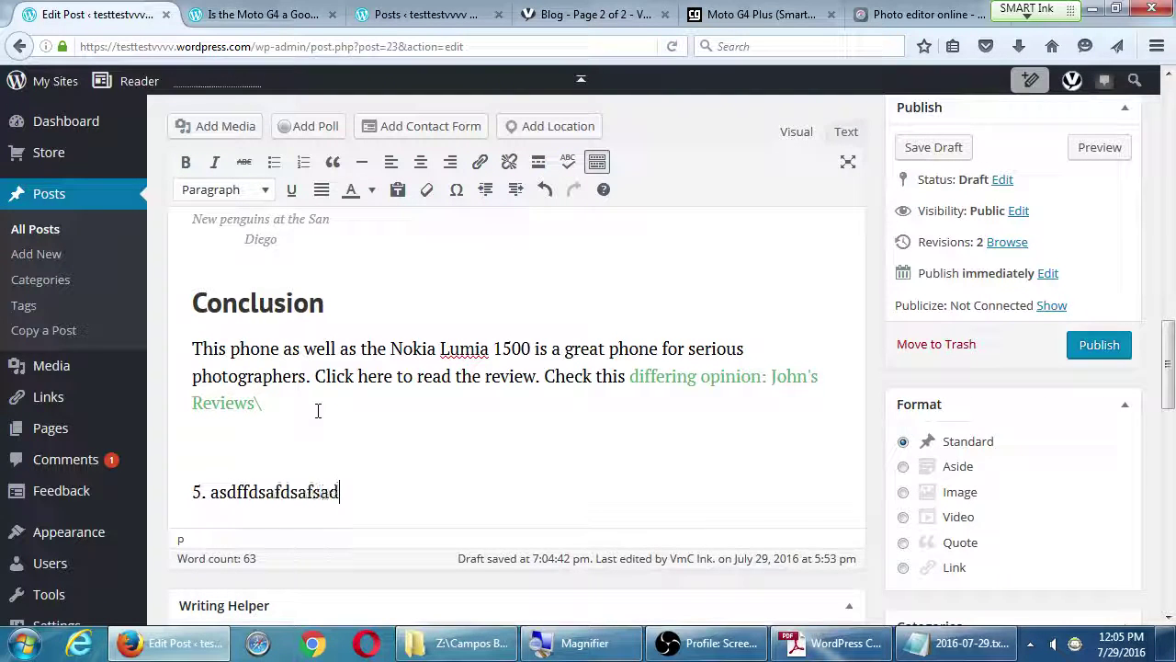
key("Return")
type("4.")
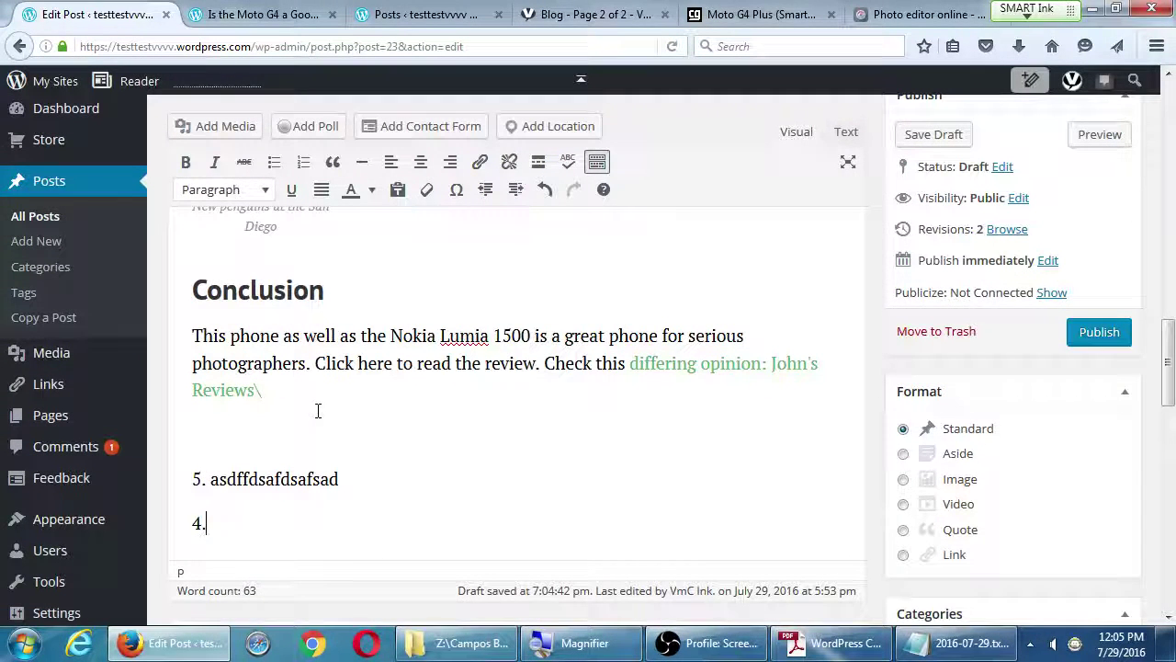
type(" adsfafdfdsa")
key("Return")
type("3")
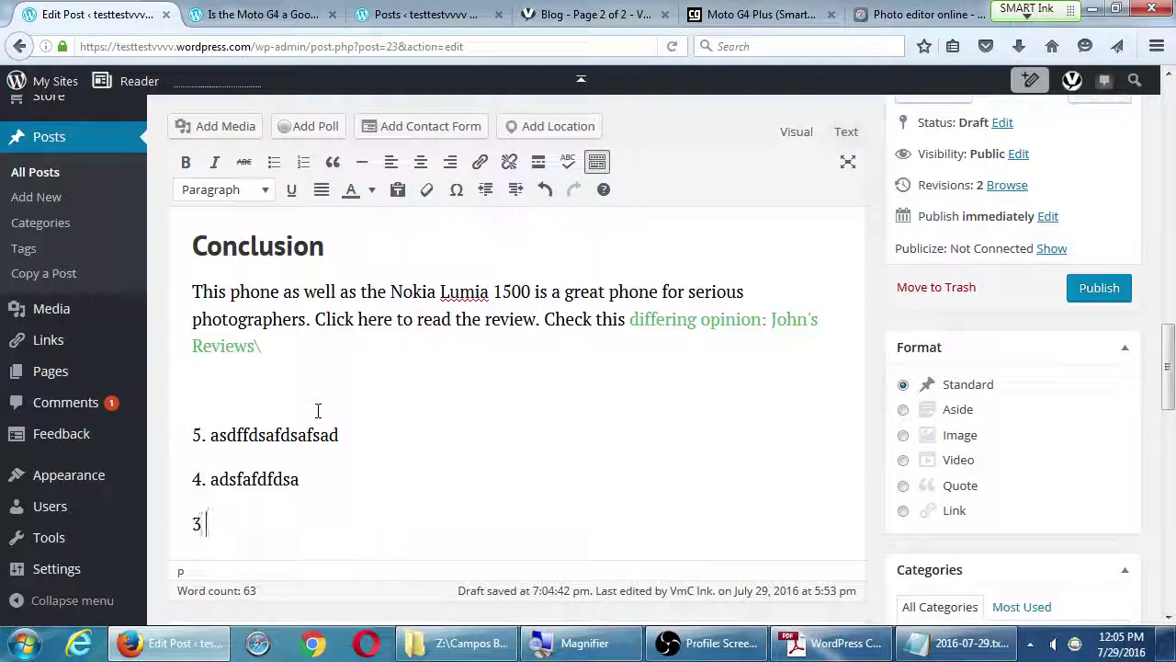
type(". asdfsdaafsd")
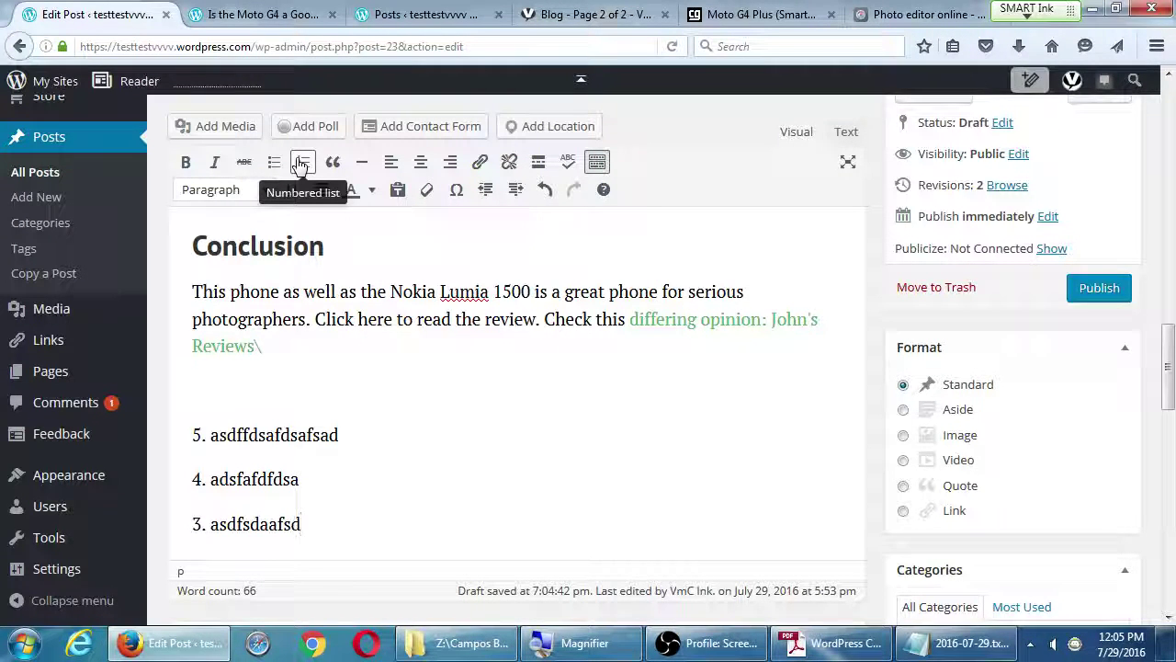
Step: Change the three Pros items from a numbered list back to a bulleted list
scroll(340, 295, "up", 5)
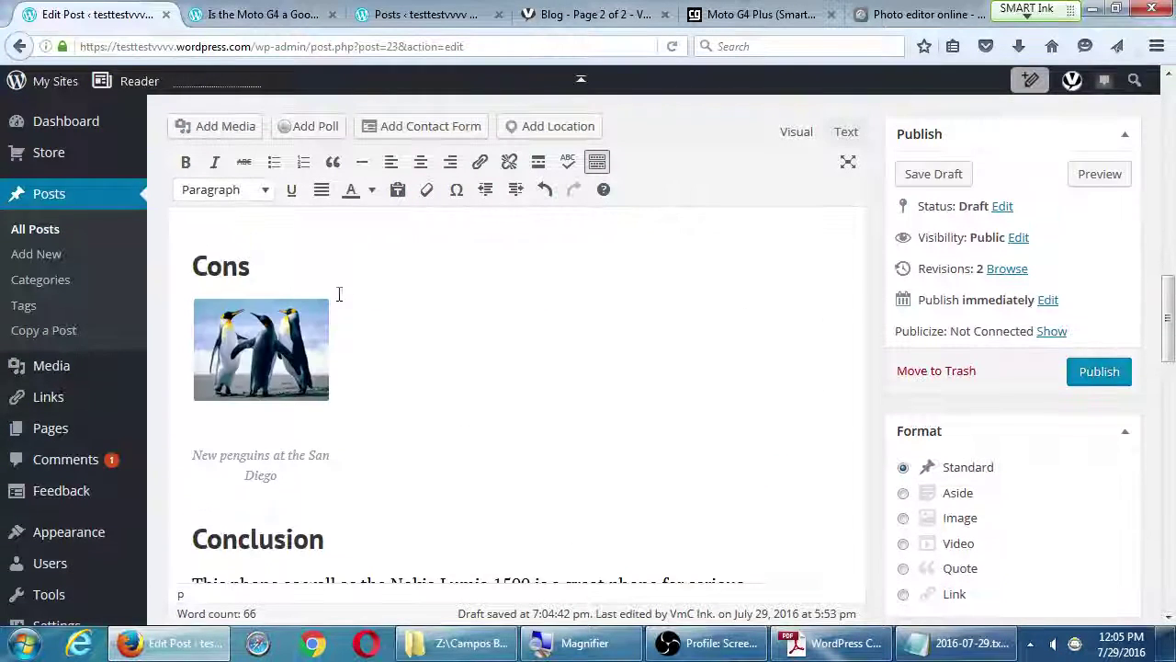
scroll(339, 294, "up", 5)
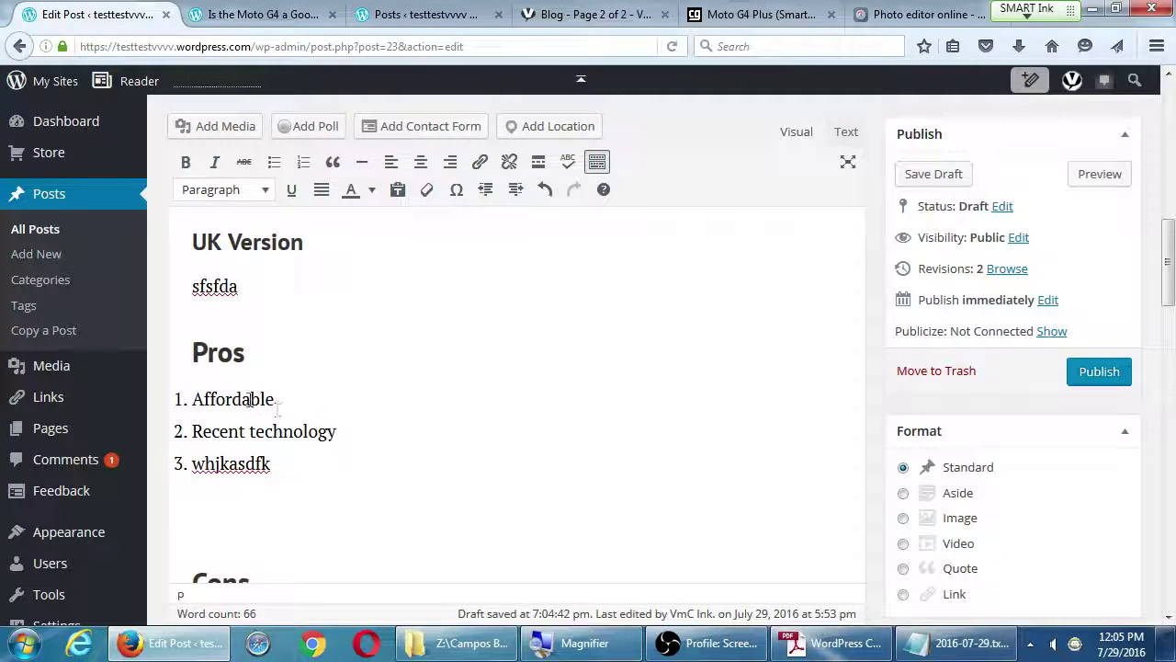
left_click_drag(233, 405, 237, 464)
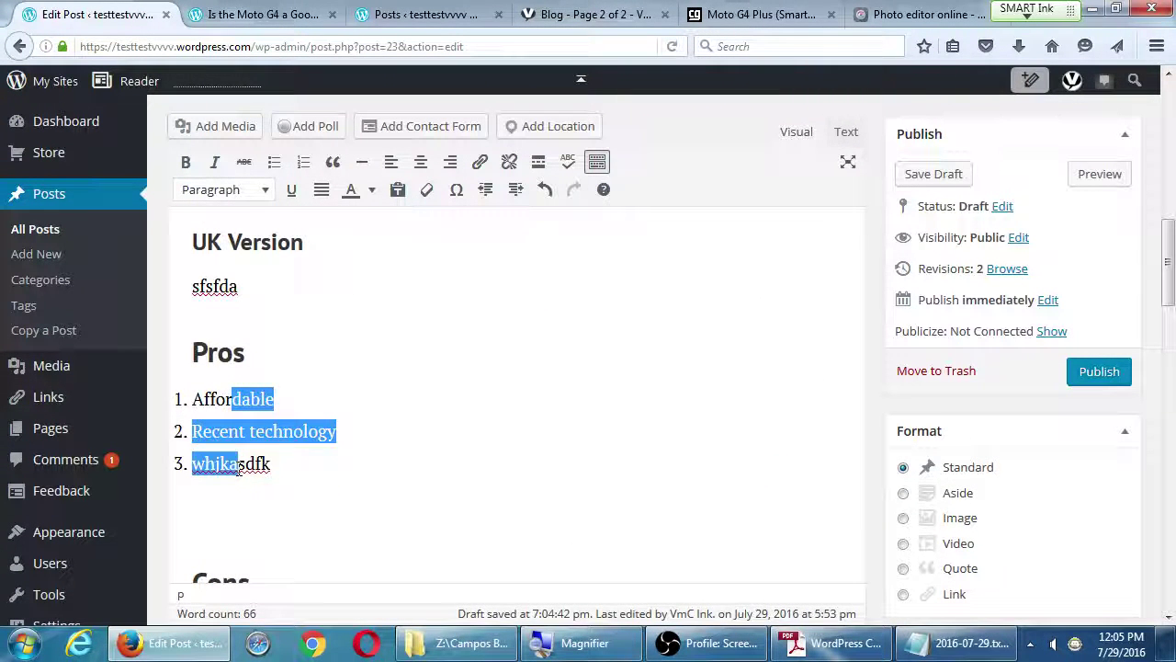
left_click(273, 162)
left_click(494, 443)
scroll(489, 444, "down", 10)
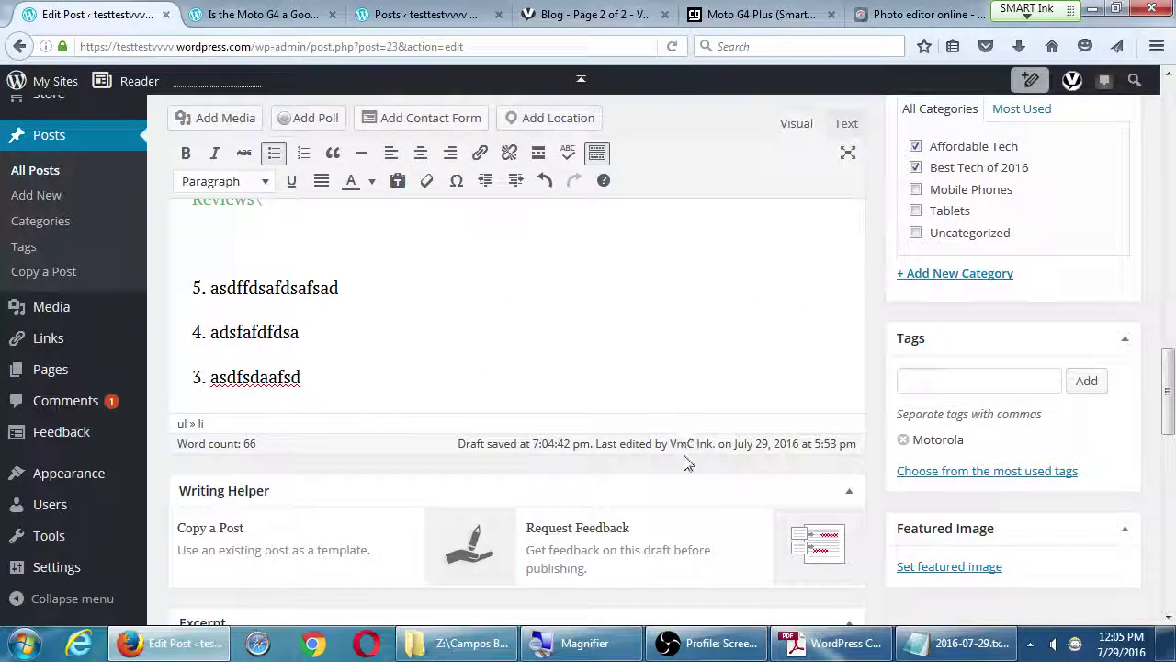
Step: Link the words "Nokia Lumia 1500" in the Conclusion paragraph to the placeholder address "ewreer"
scroll(477, 359, "up", 3)
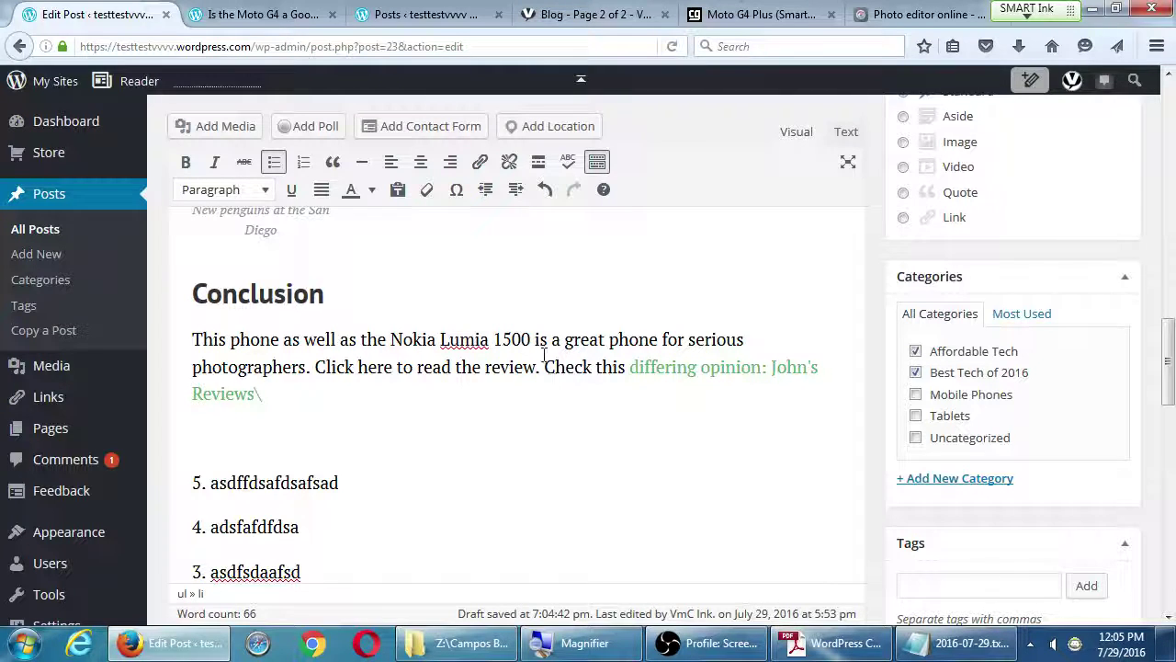
left_click_drag(532, 339, 392, 339)
key("ctrl+k")
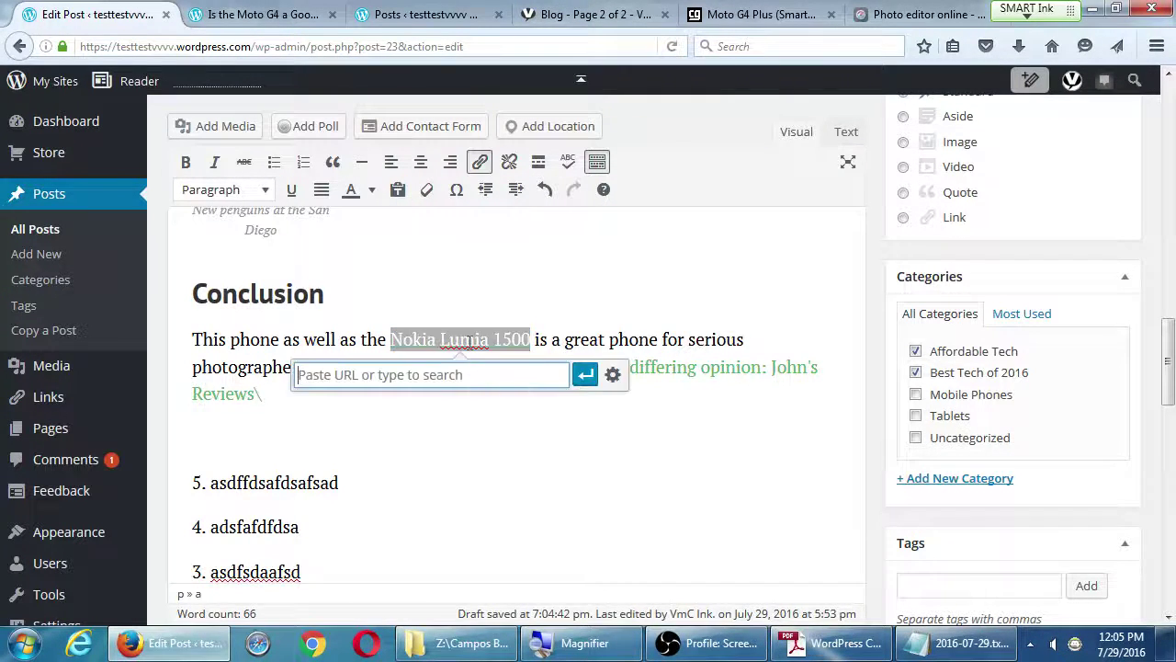
type("ewreer")
key("Return")
left_click(672, 311)
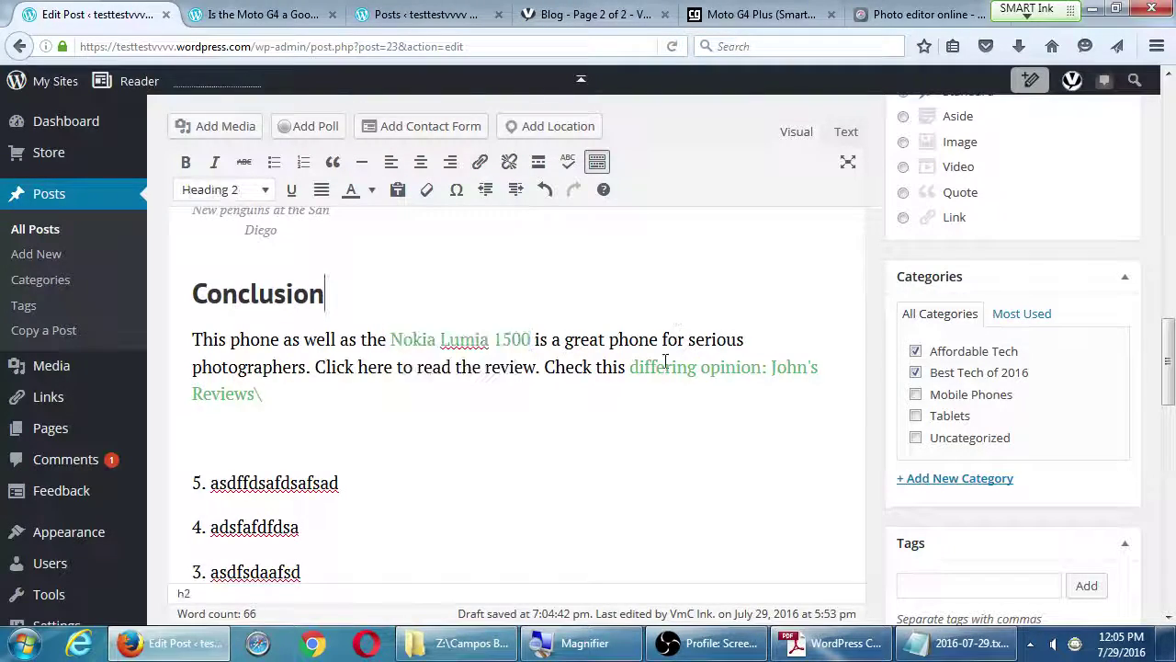
Step: Switch to the WordPress Checklist PDF and reread the Headings, Lists and Links items on page 2
left_click(851, 647)
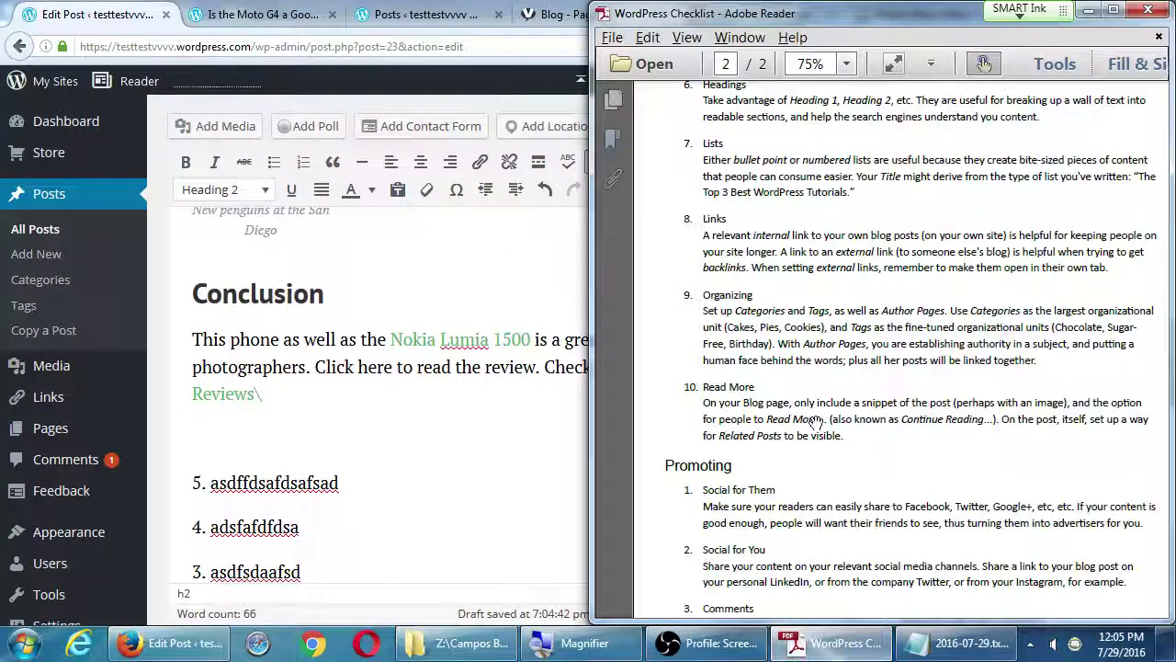
left_click_drag(846, 276, 829, 320)
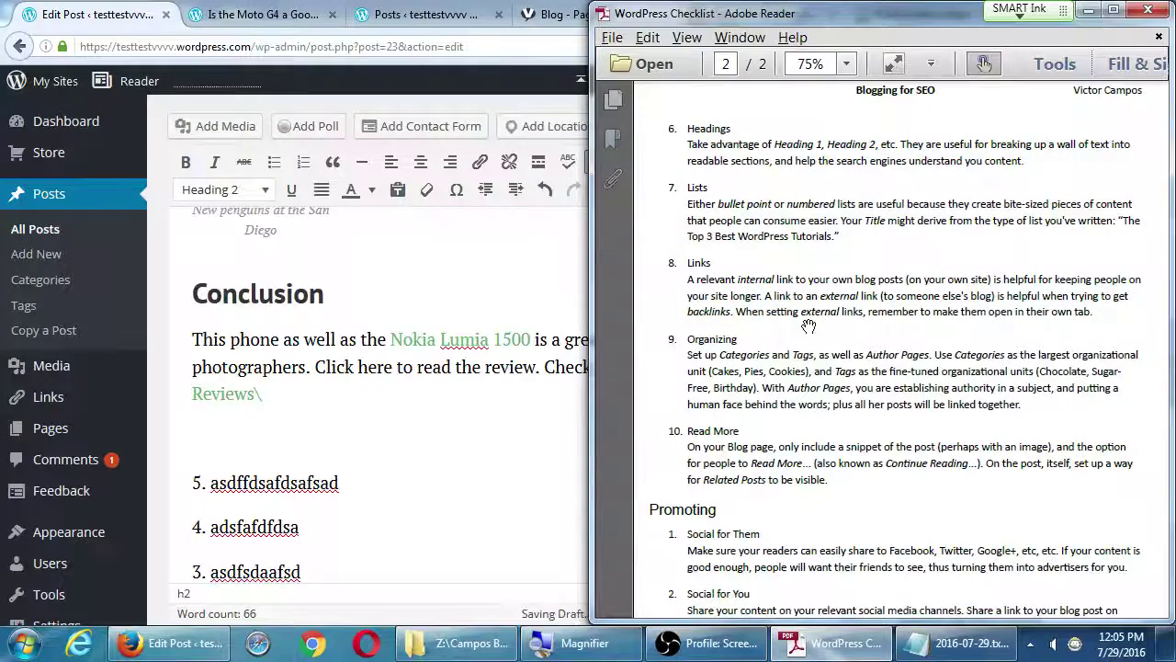
left_click_drag(751, 189, 750, 224)
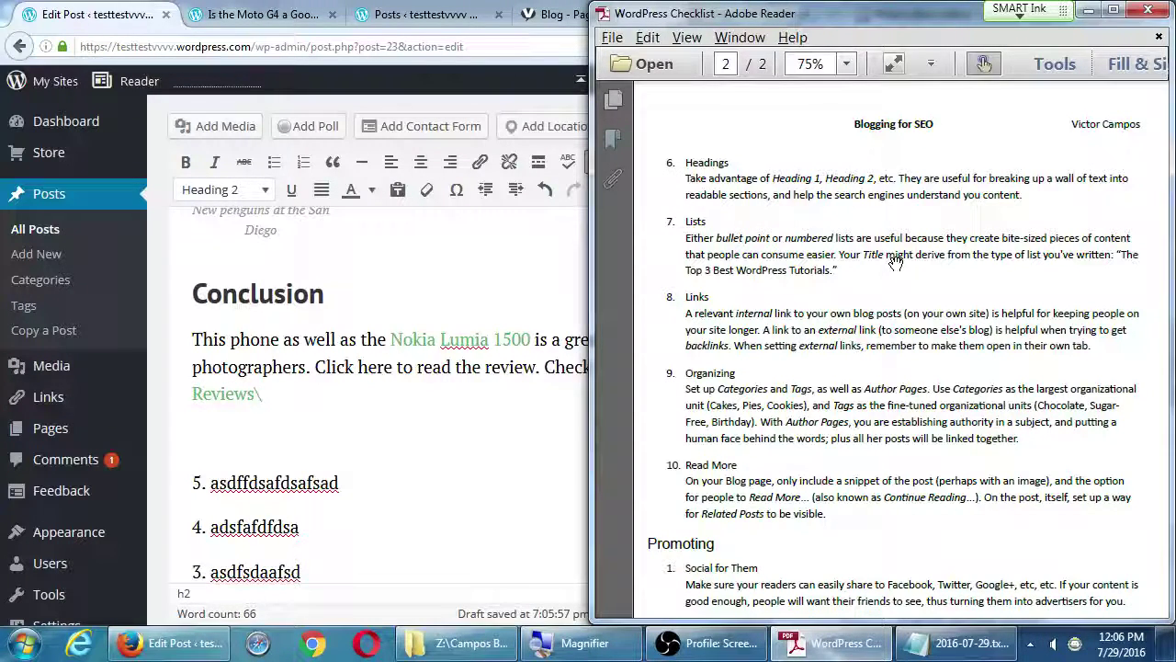
scroll(431, 230, "up", 1)
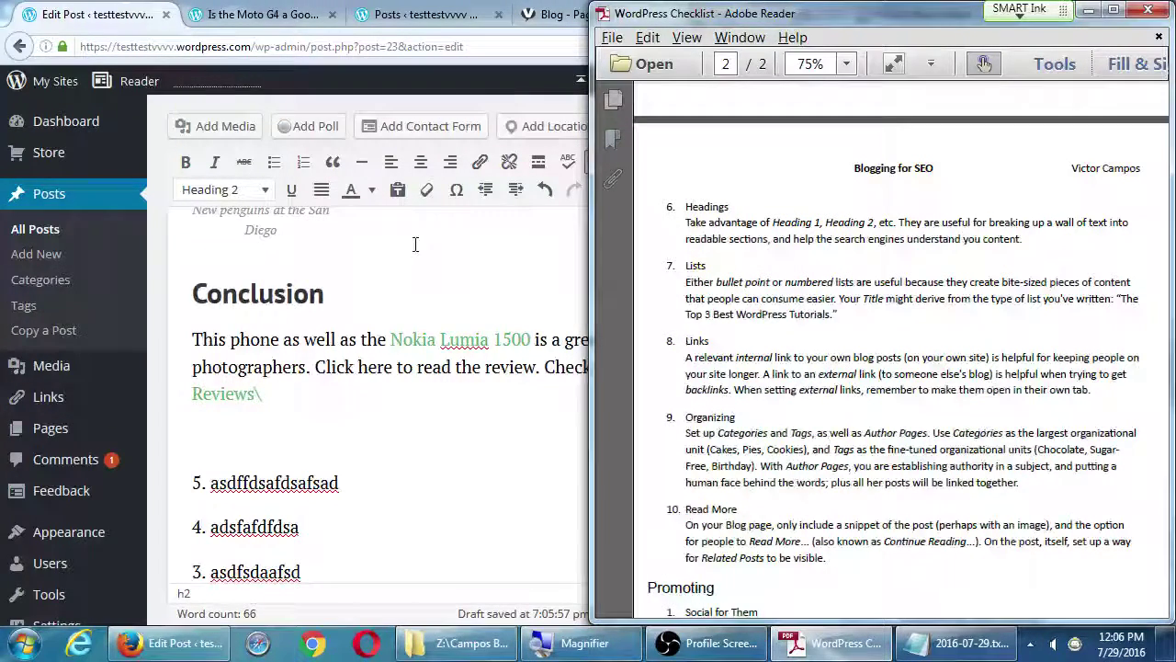
Step: Return to the post editor and review the post's title and its Specifications and Pros headings
left_click(429, 126)
scroll(429, 126, "up", 3)
scroll(429, 126, "up", 15)
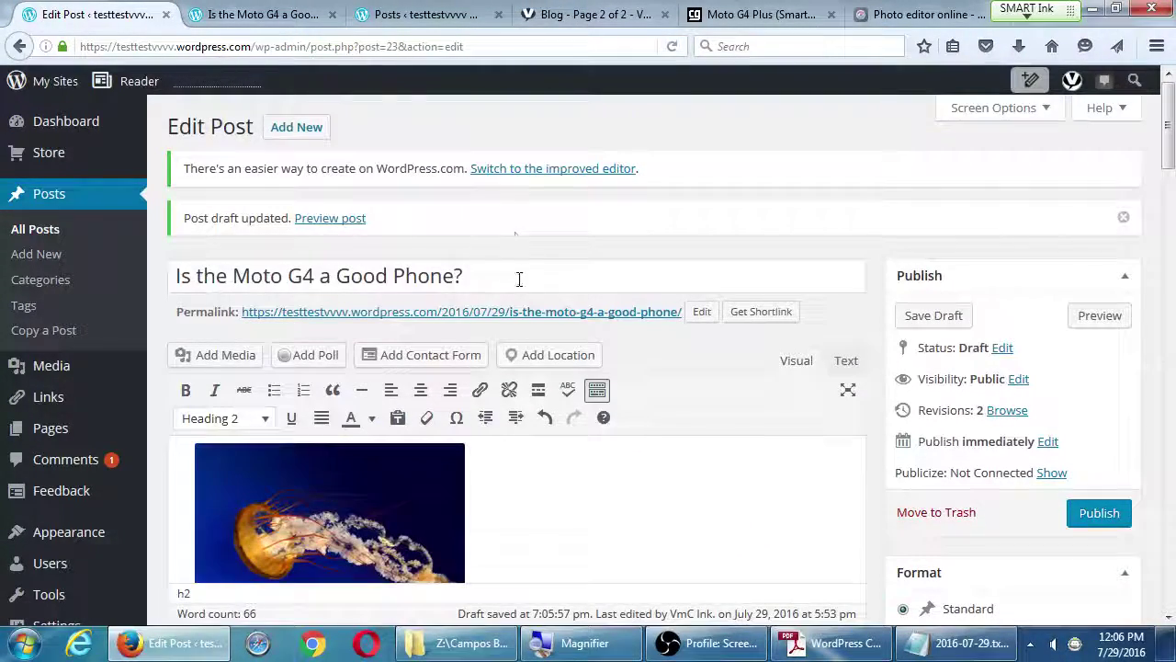
left_click_drag(517, 275, 176, 244)
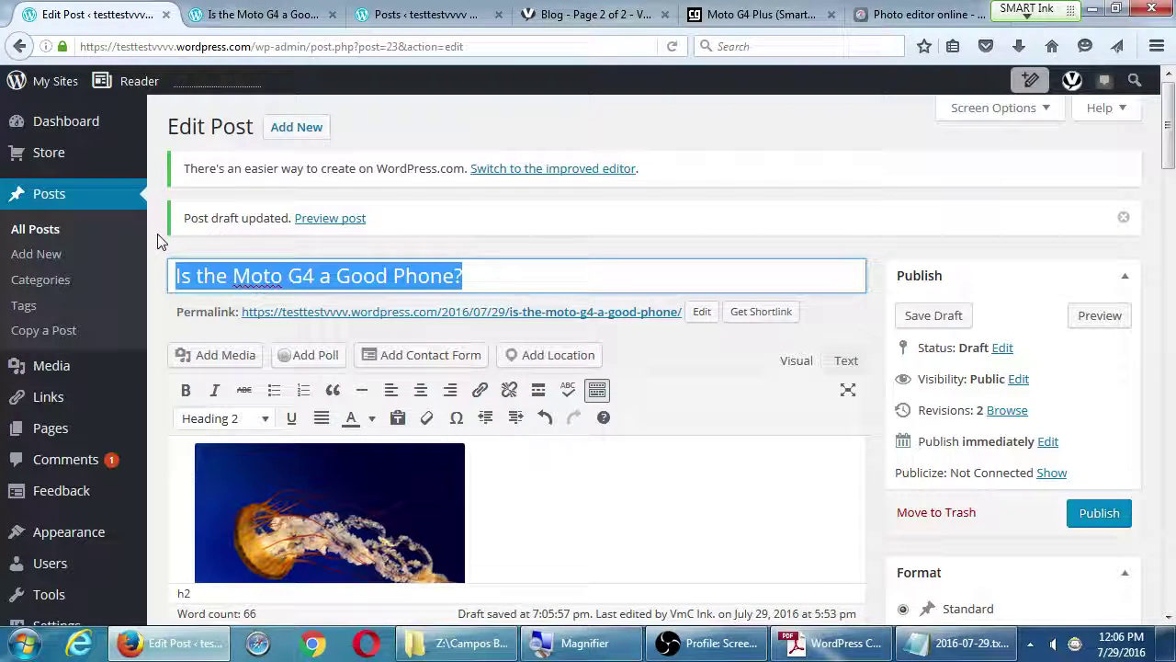
scroll(501, 312, "down", 7)
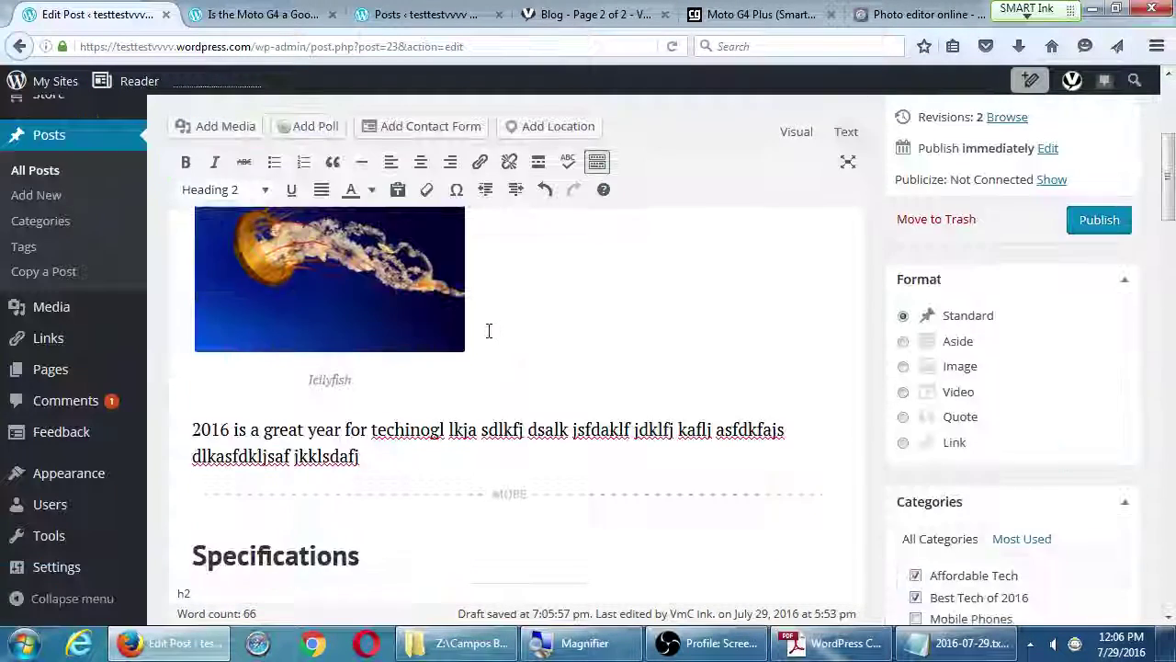
left_click_drag(223, 313, 309, 312)
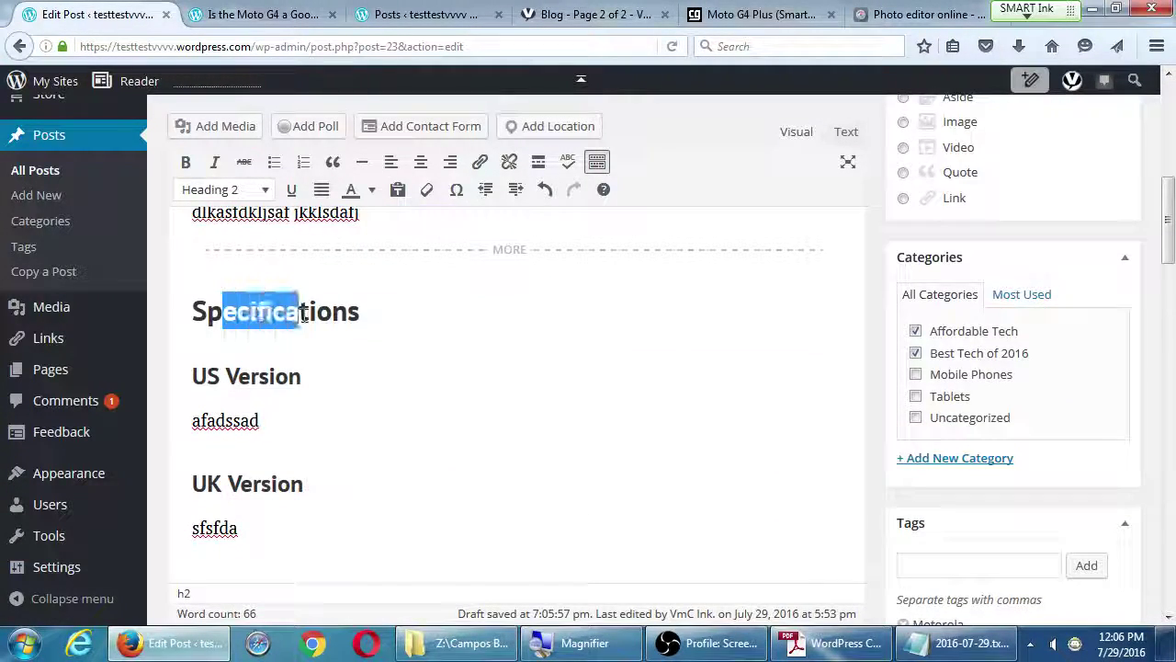
scroll(316, 315, "down", 4)
left_click_drag(208, 276, 249, 278)
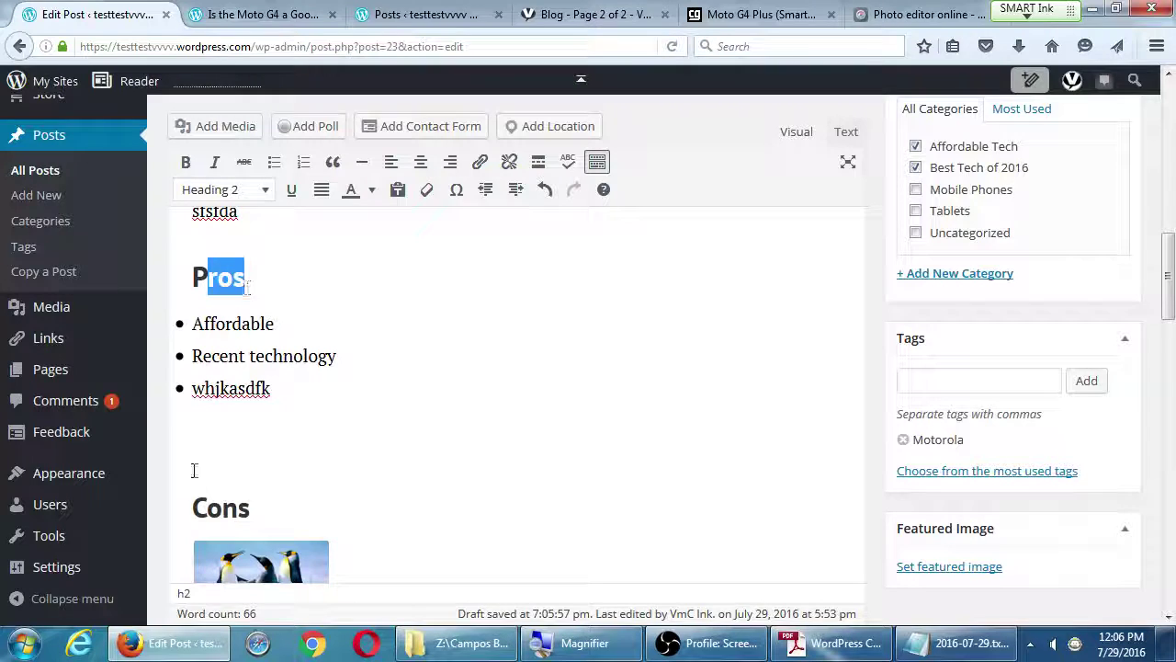
Step: Remove the empty line between the Pros list and the Cons heading
left_click(229, 449)
key("BackSpace")
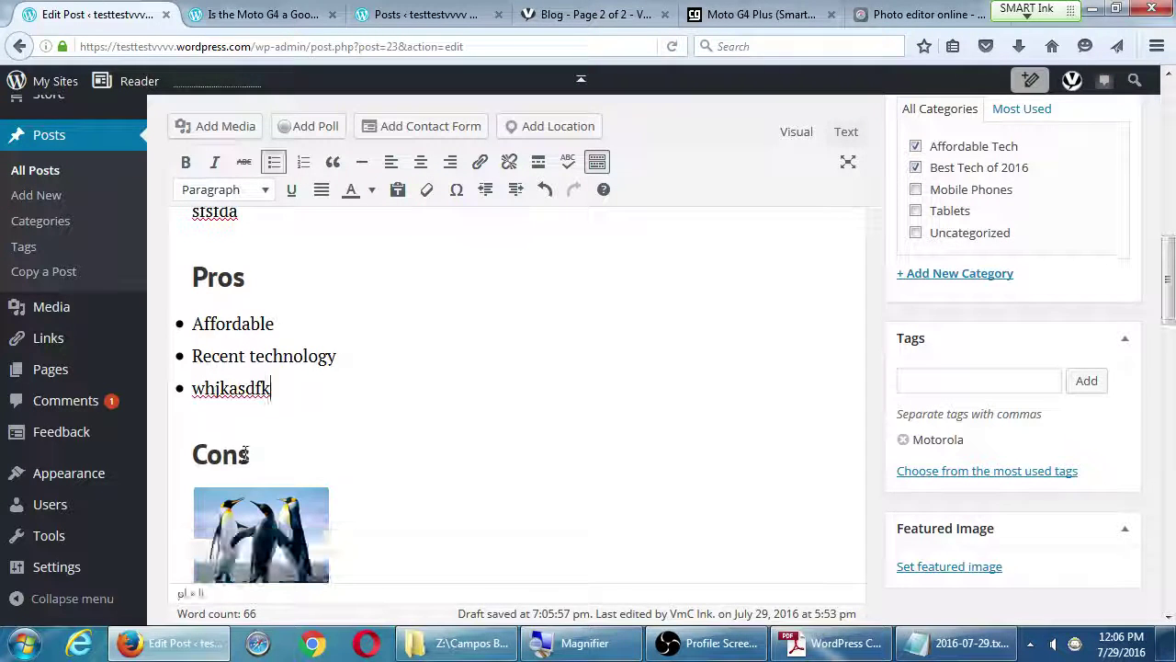
scroll(937, 538, "down", 3)
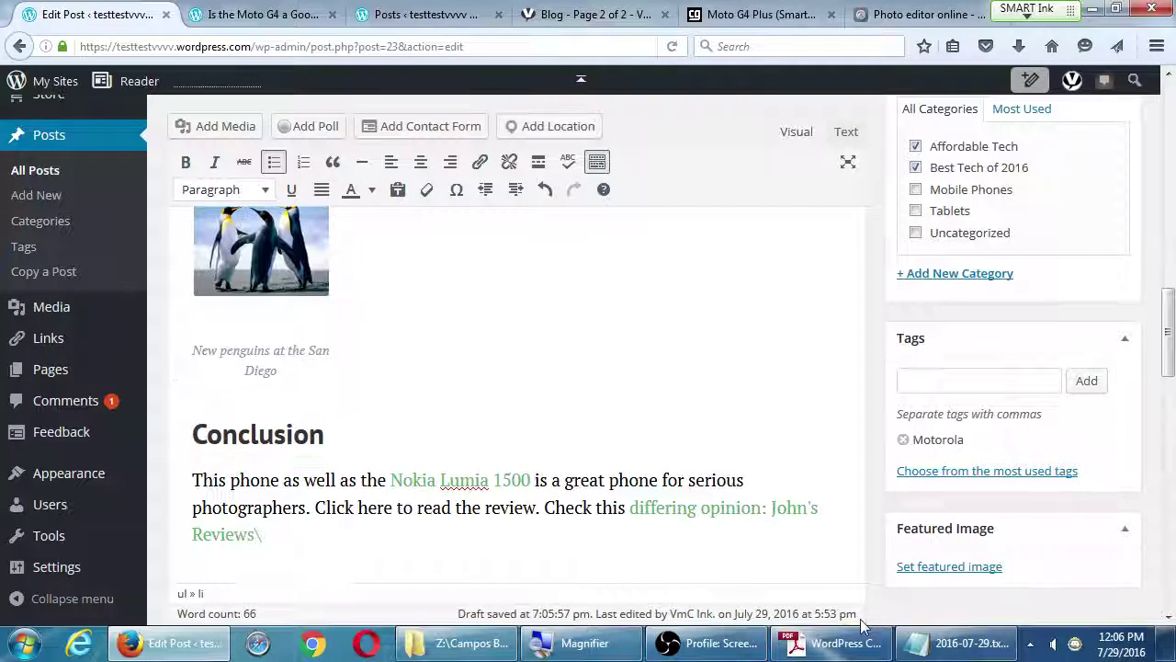
Step: Consult the checklist PDF again, and preview the updated post, examining it from the title to the Specifications heading
left_click(832, 643)
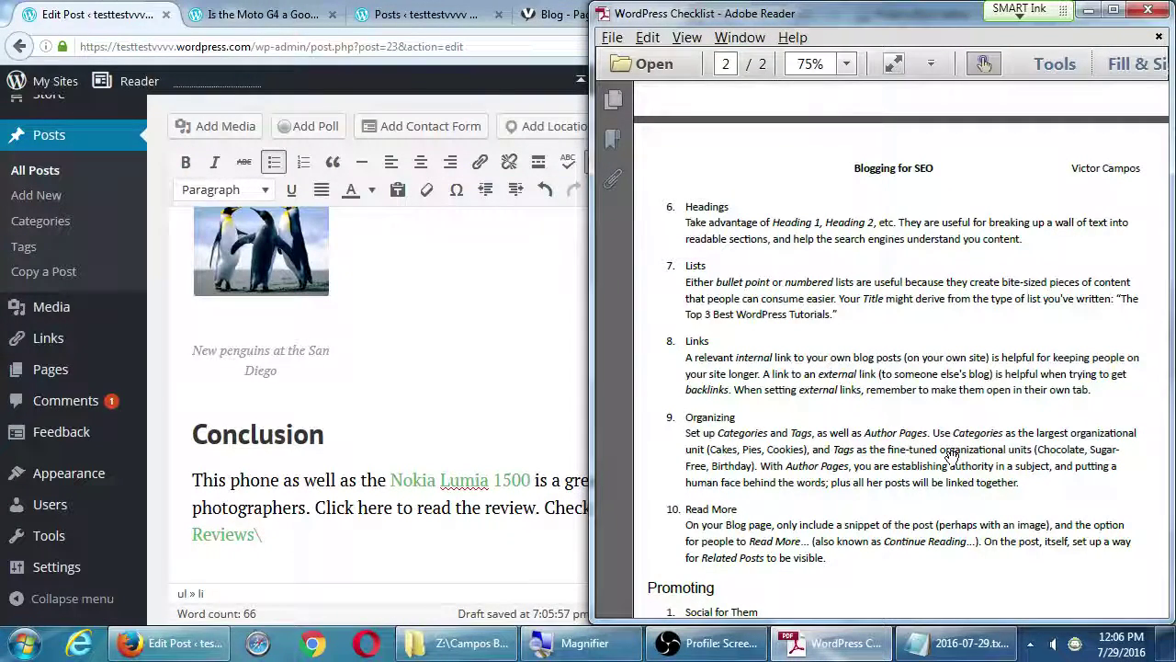
left_click(515, 348)
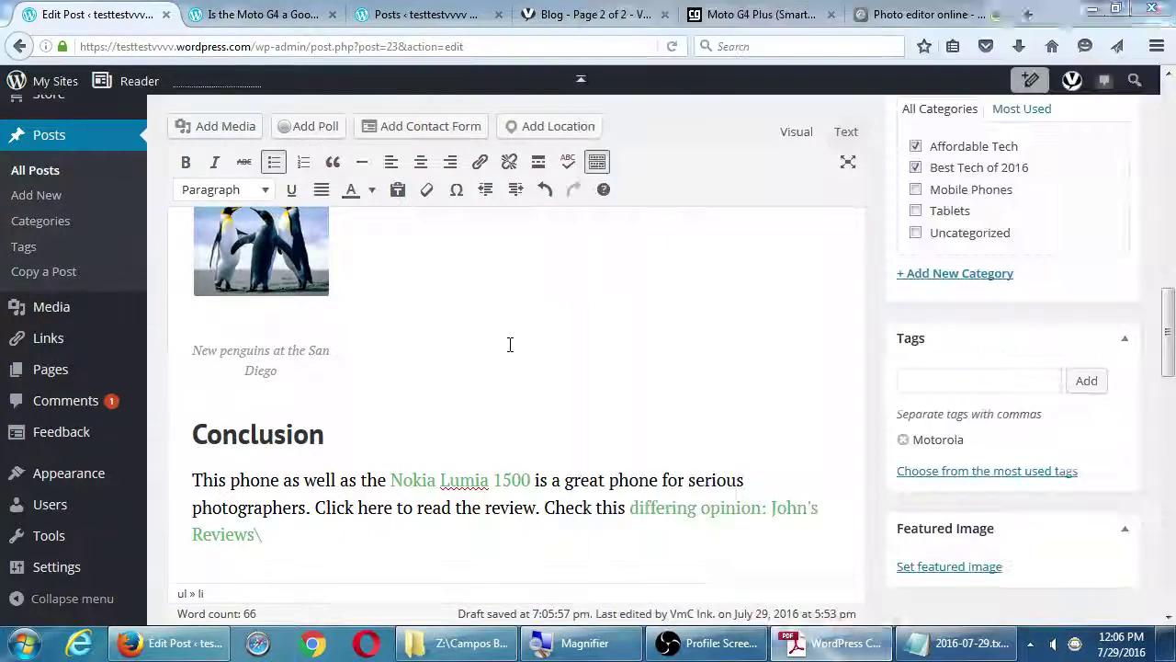
scroll(506, 347, "up", 6)
scroll(506, 346, "up", 5)
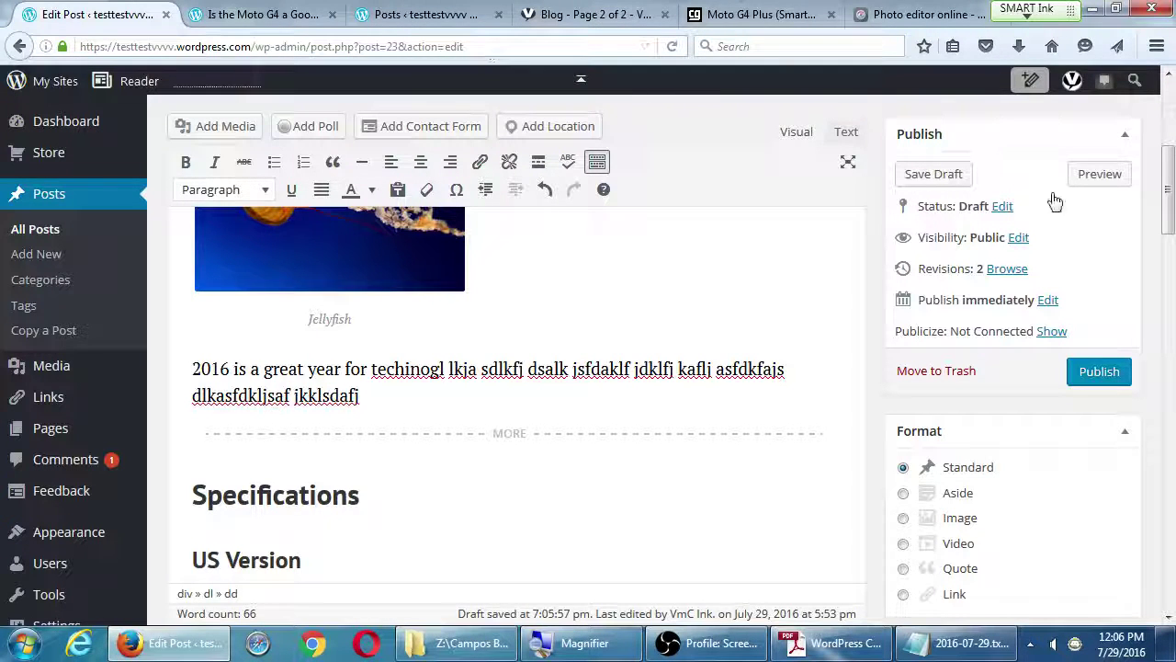
left_click(1096, 181)
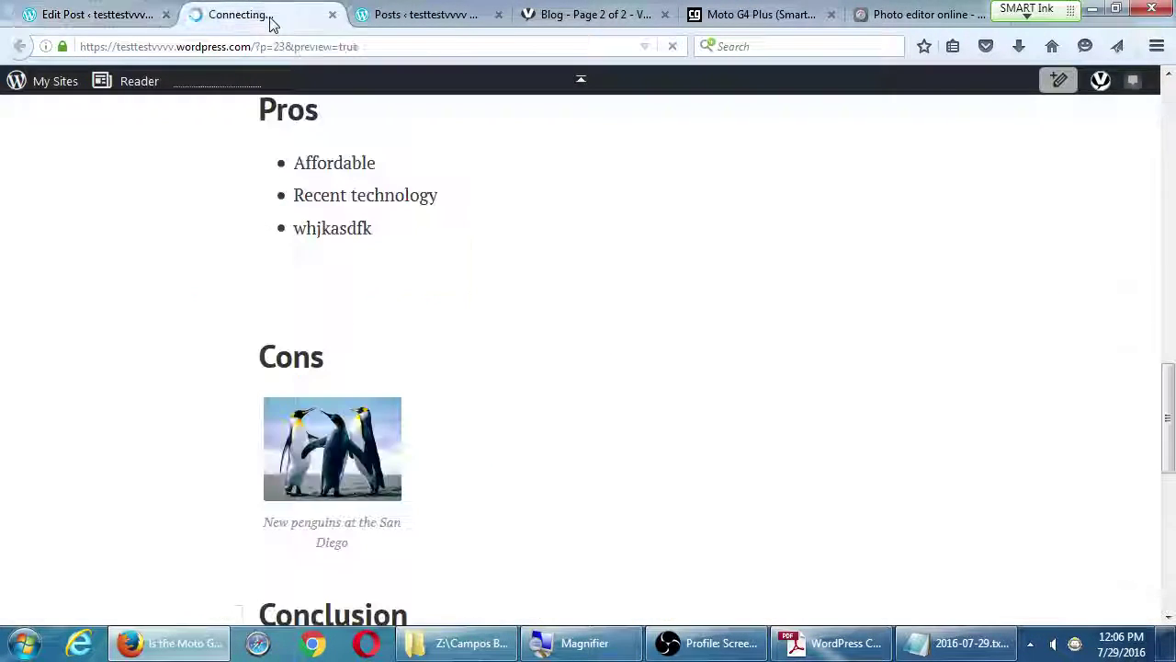
left_click(264, 15)
scroll(760, 361, "down", 5)
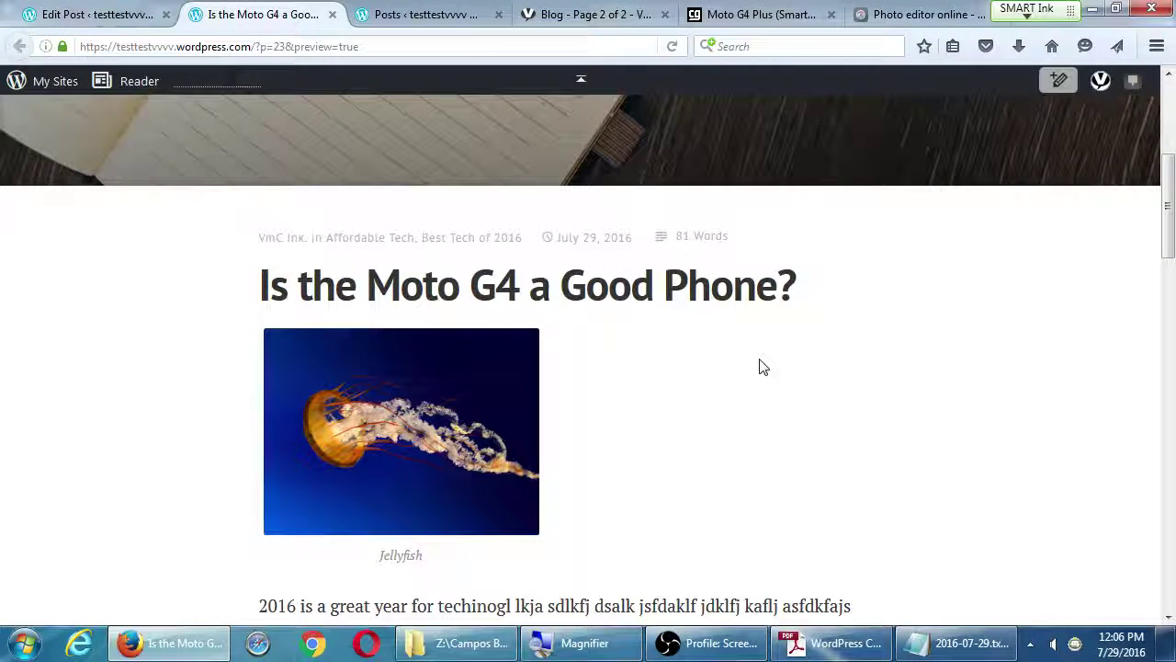
scroll(749, 367, "down", 3)
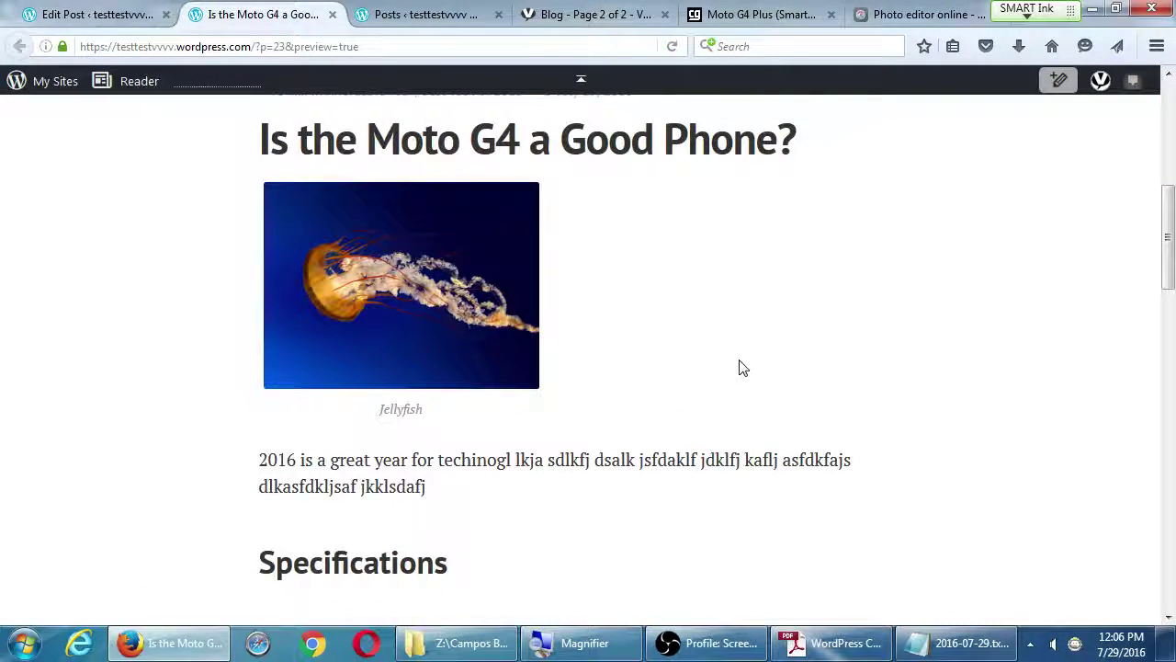
scroll(726, 365, "up", 4)
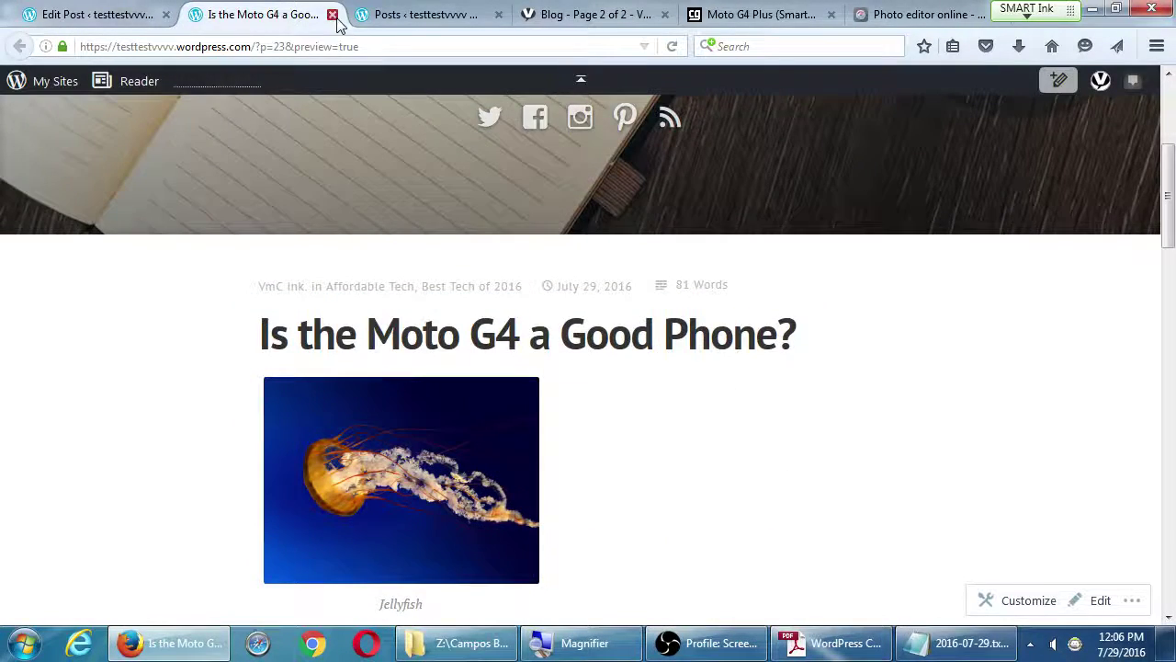
Step: Close the browser tabs for the post preview, the Posts list, the photo editor and the Moto G4 Plus page
left_click(331, 15)
left_click(385, 15)
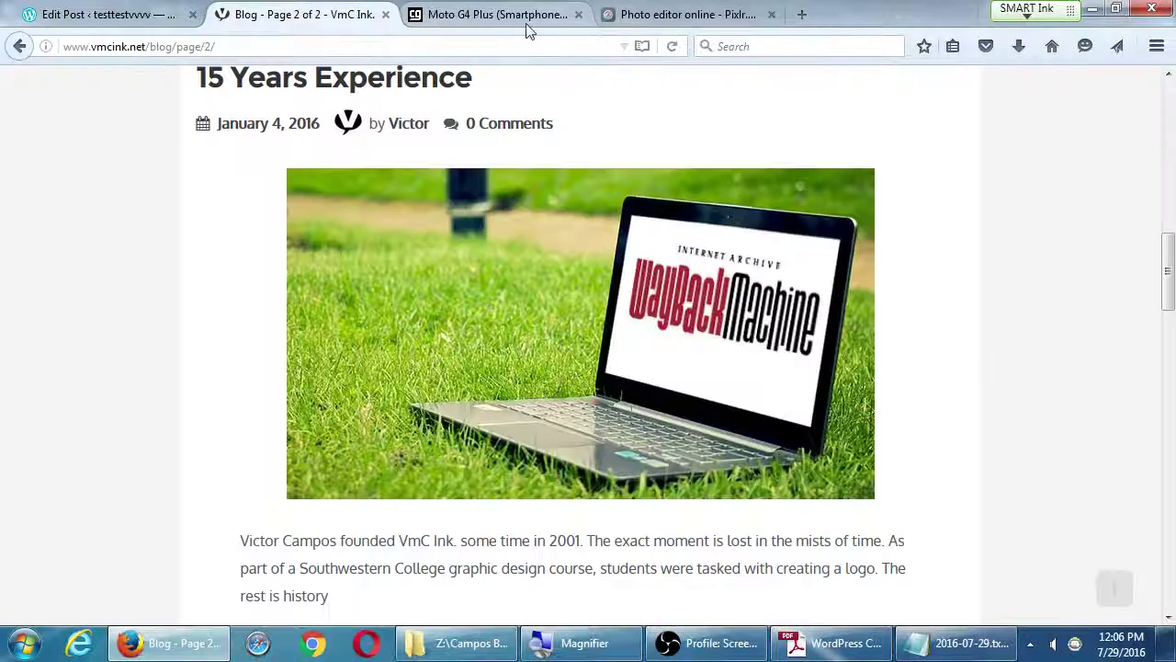
left_click(772, 15)
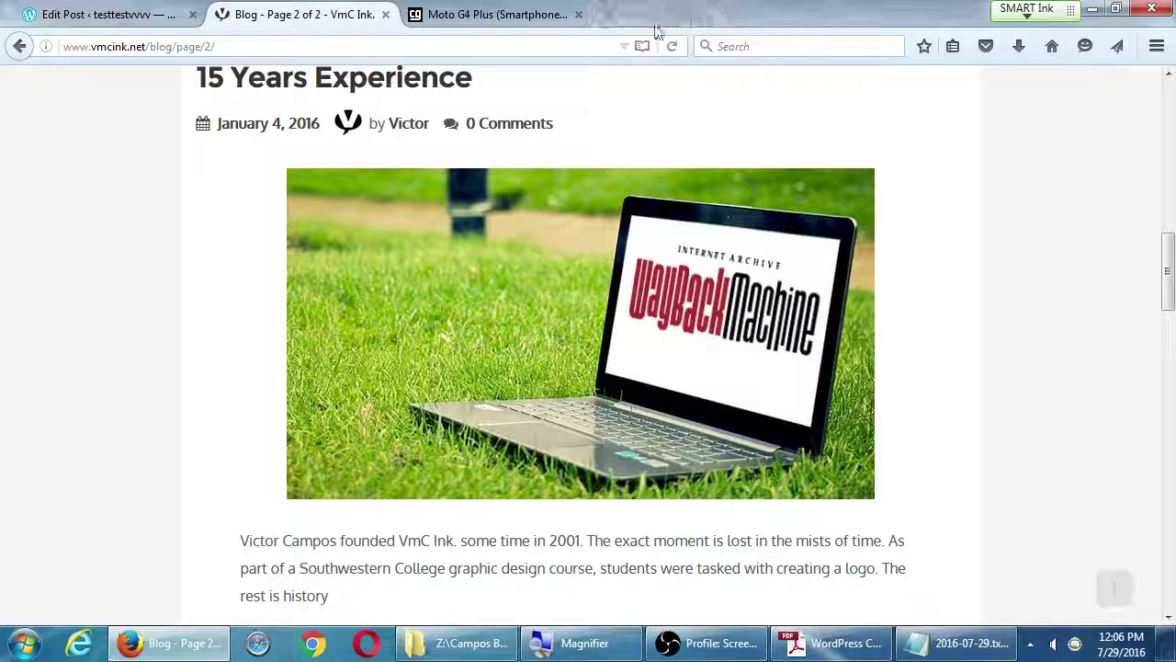
left_click(578, 15)
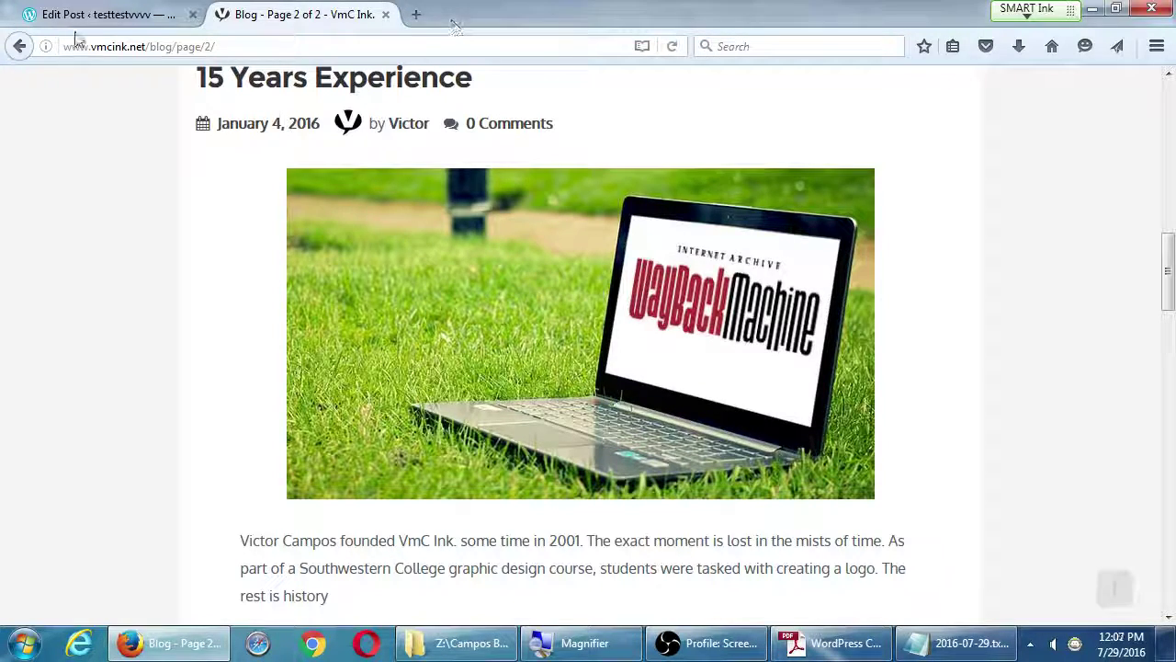
Step: Return to the post editor and examine the Categories, Tags, Excerpt, Discussion, Author and Revisions boxes
left_click(92, 15)
scroll(1022, 474, "down", 10)
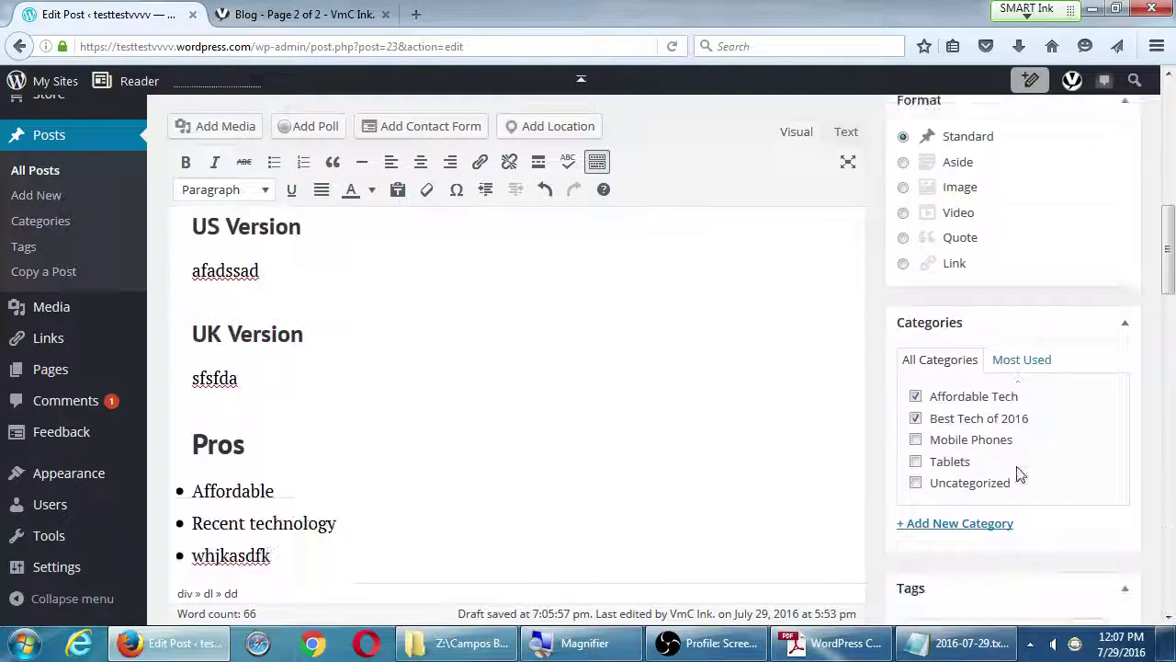
scroll(1022, 470, "down", 3)
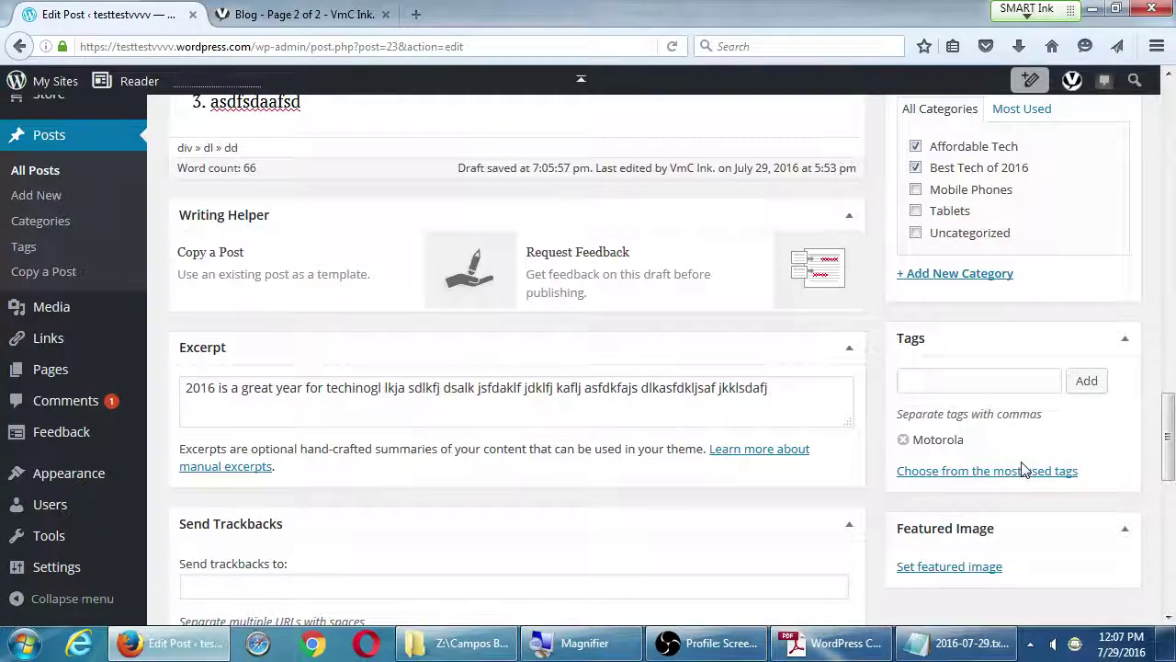
scroll(1023, 471, "down", 3)
scroll(1023, 471, "down", 3)
scroll(1023, 470, "down", 3)
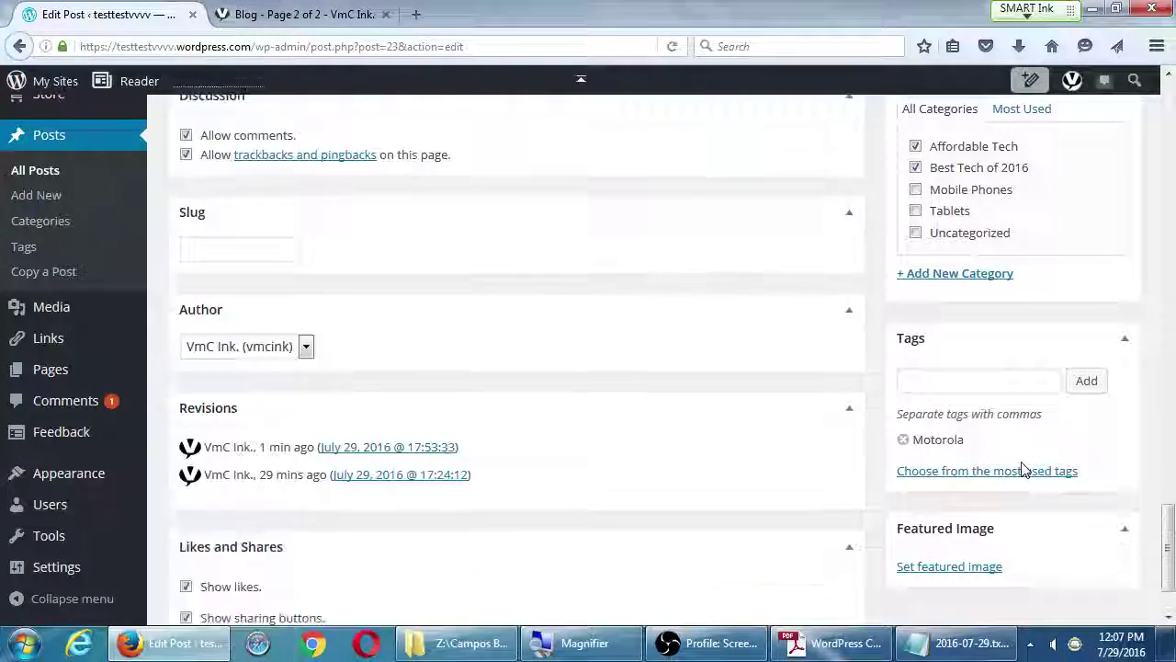
Step: Save the Moto G4 post as a draft
scroll(1023, 468, "up", 4)
scroll(1023, 469, "up", 10)
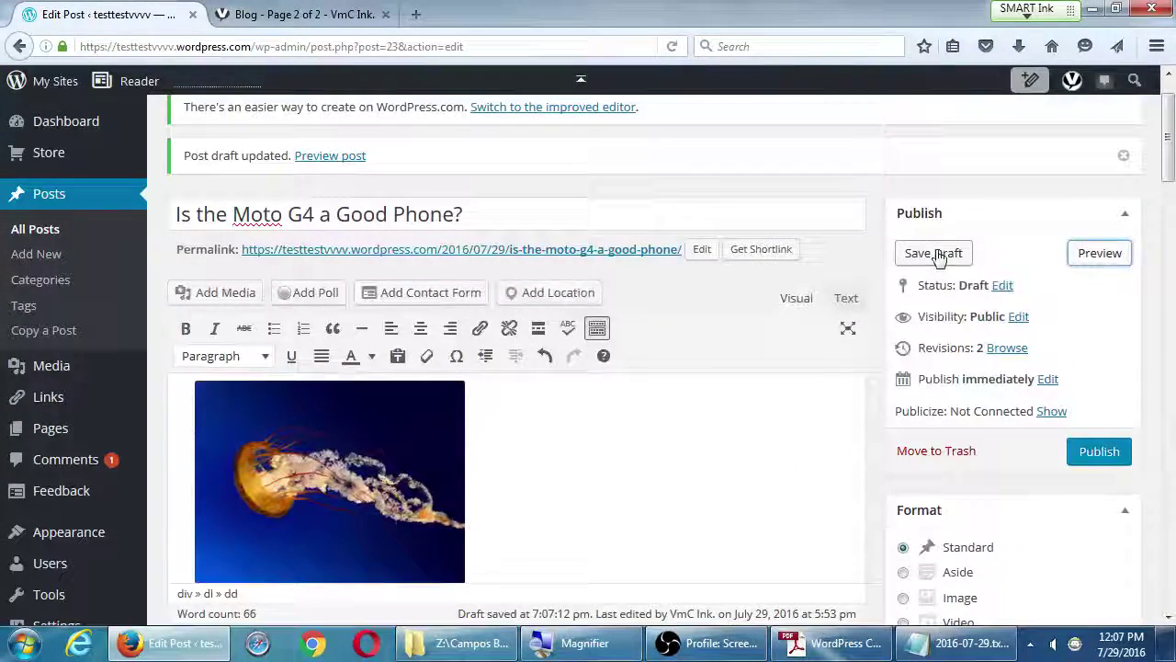
left_click(936, 261)
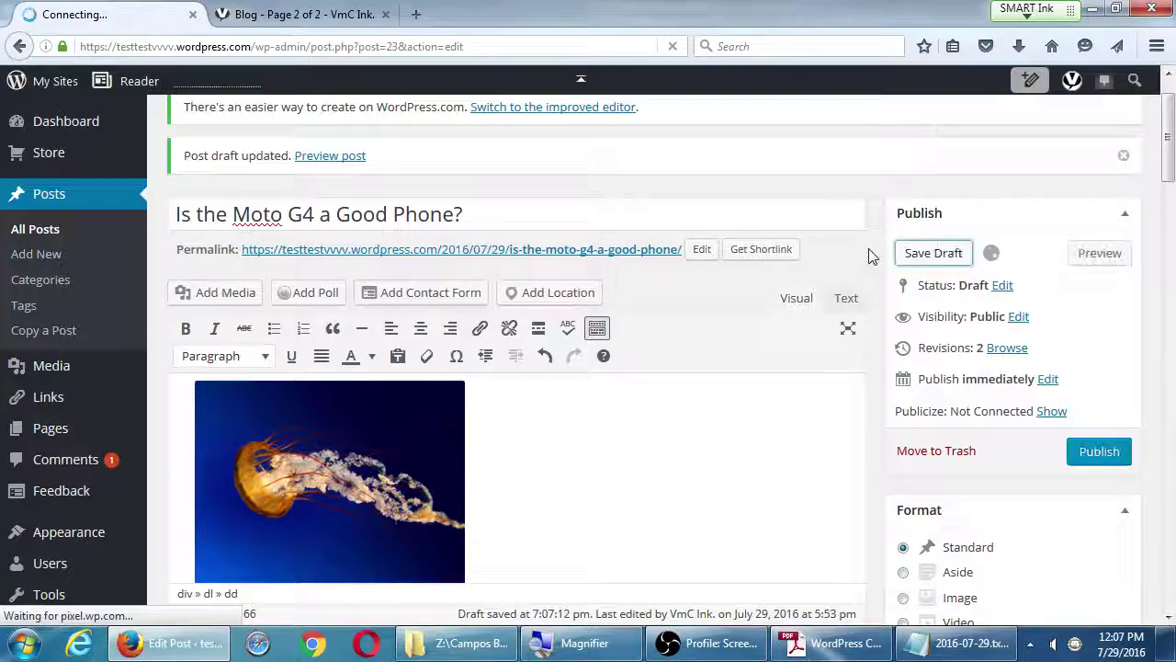
Step: Read the checklist PDF's Organizing, Read More and Promoting items, and return to the post editor
key("alt+Tab")
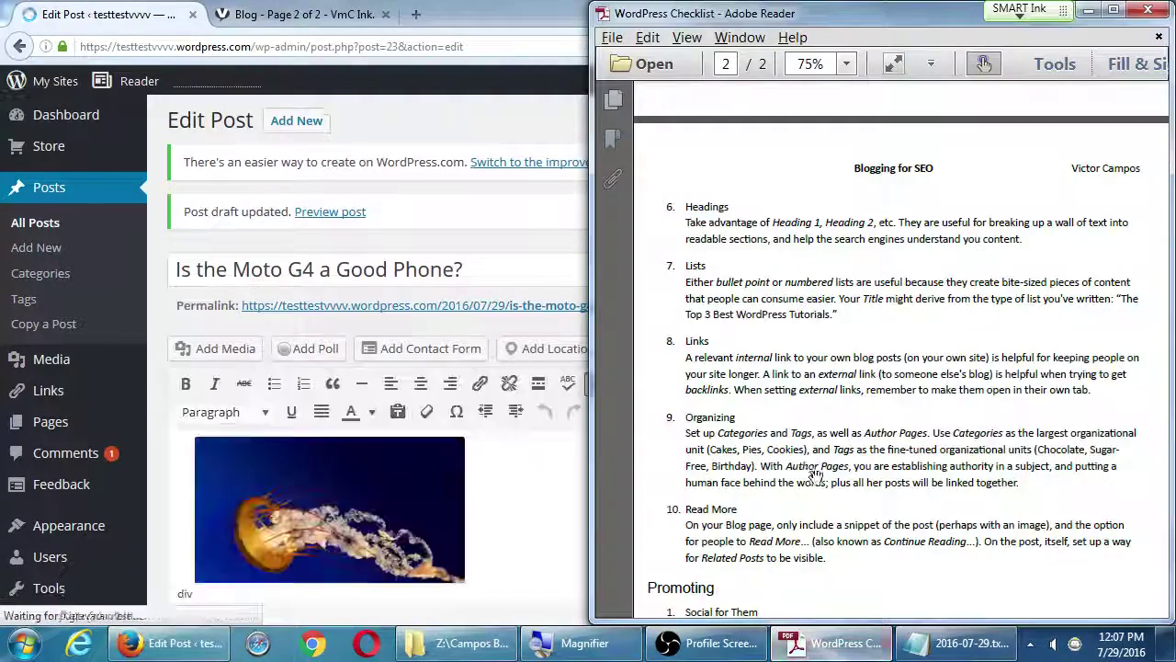
left_click_drag(804, 266, 777, 280)
left_click_drag(832, 335, 859, 219)
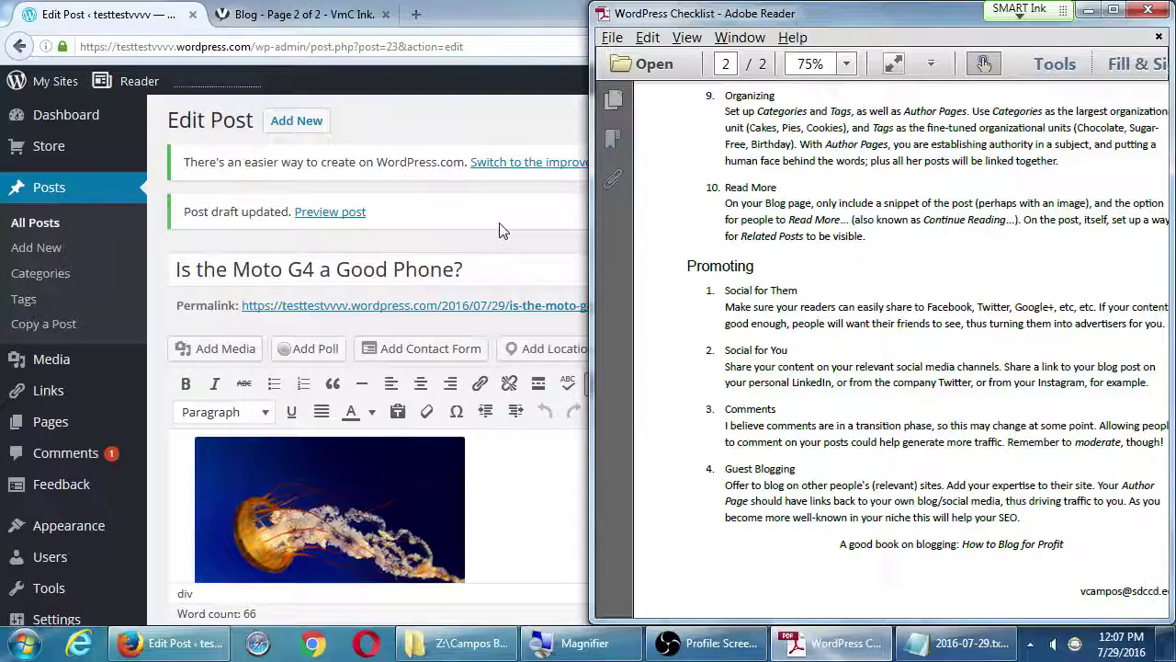
left_click(475, 136)
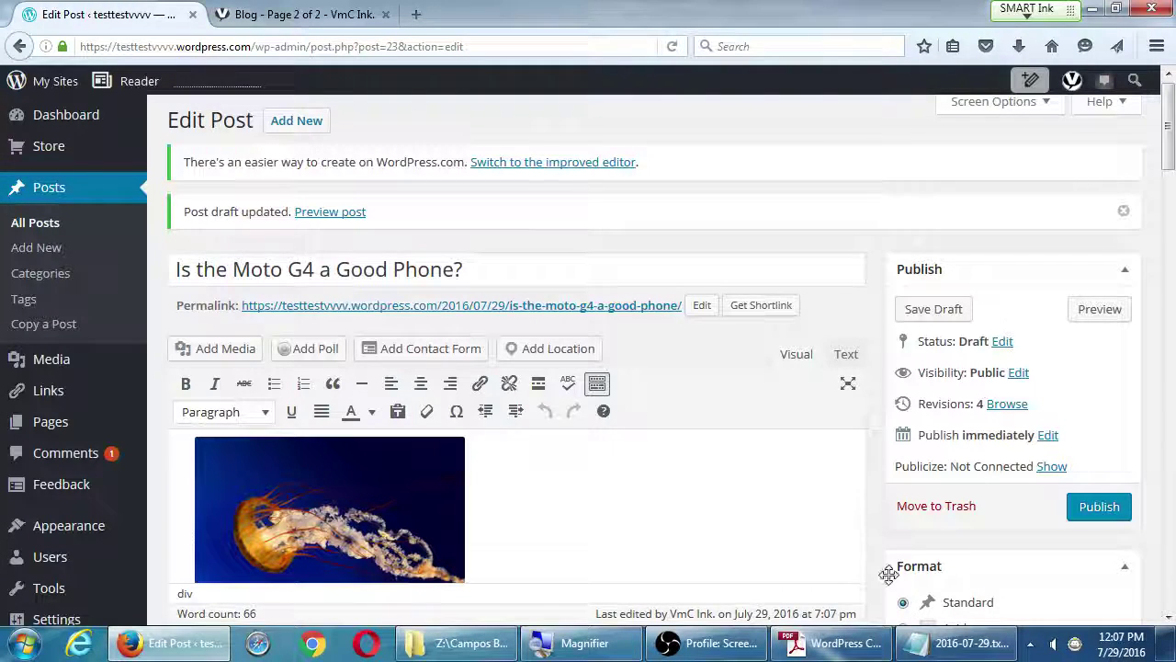
left_click(708, 644)
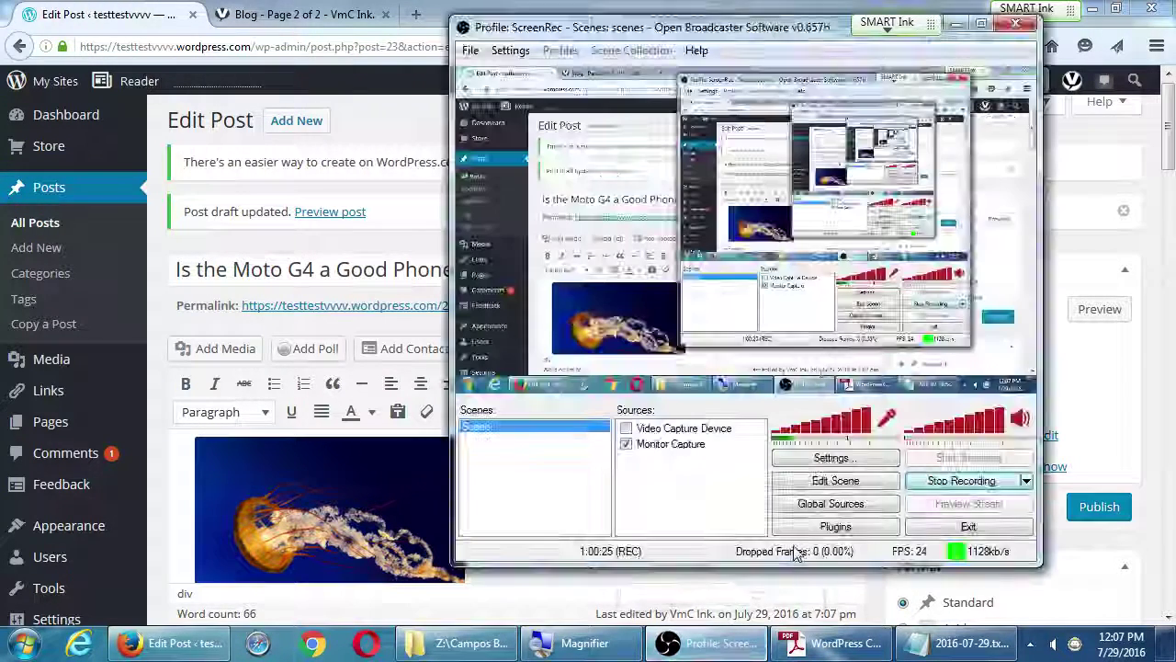